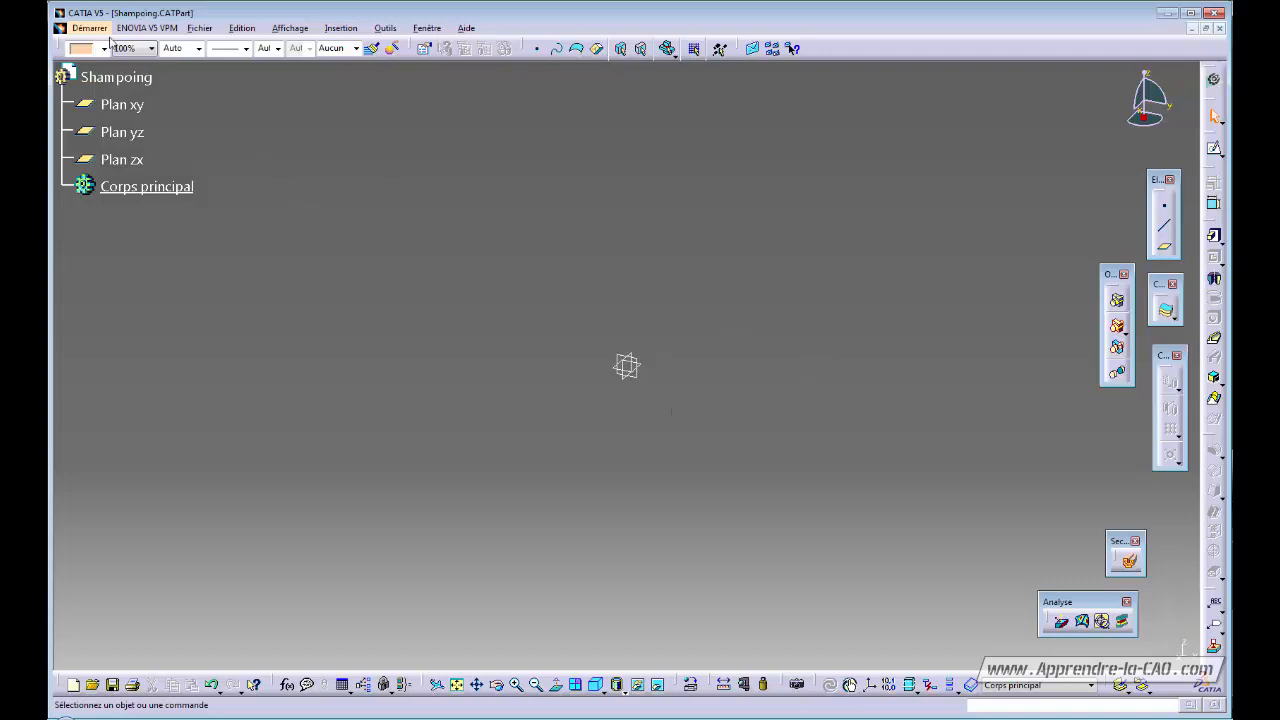
# Switch to the Sketch Tracer workbench from the Shape (Forme) category
pyautogui.click(100, 30)
pyautogui.moveTo(124, 310)
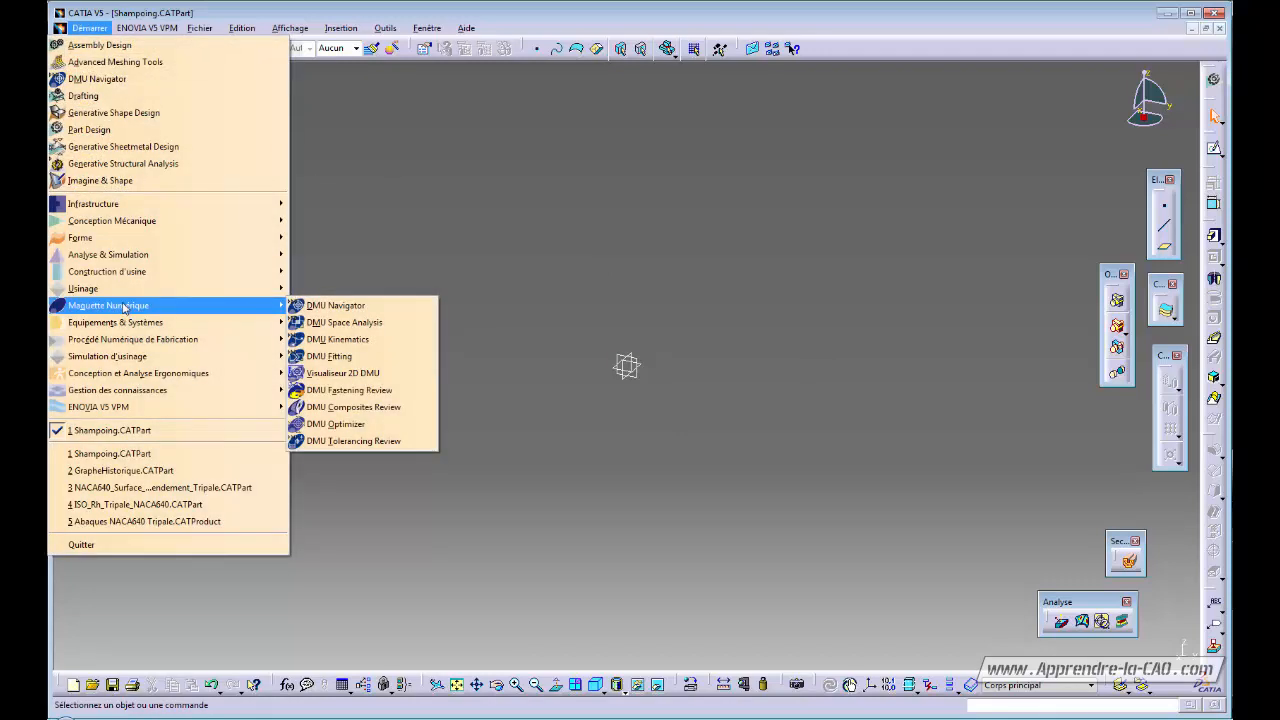
pyautogui.moveTo(104, 226)
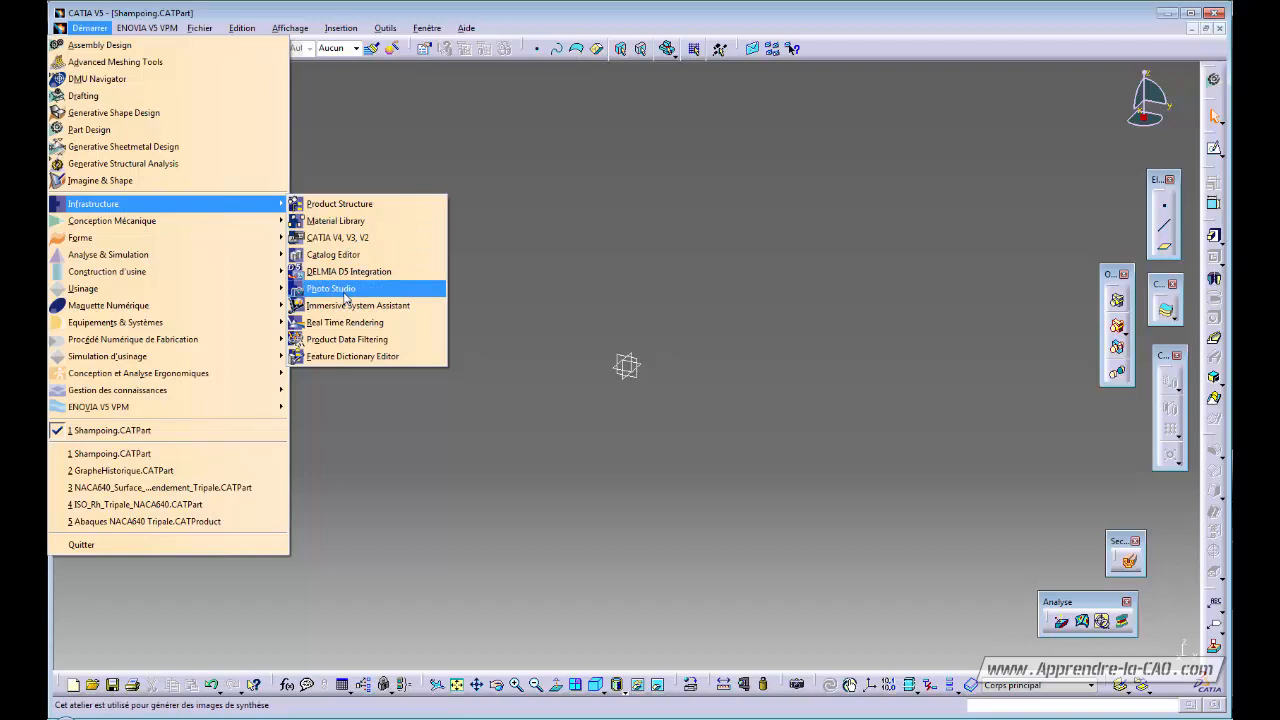
pyautogui.moveTo(167, 220)
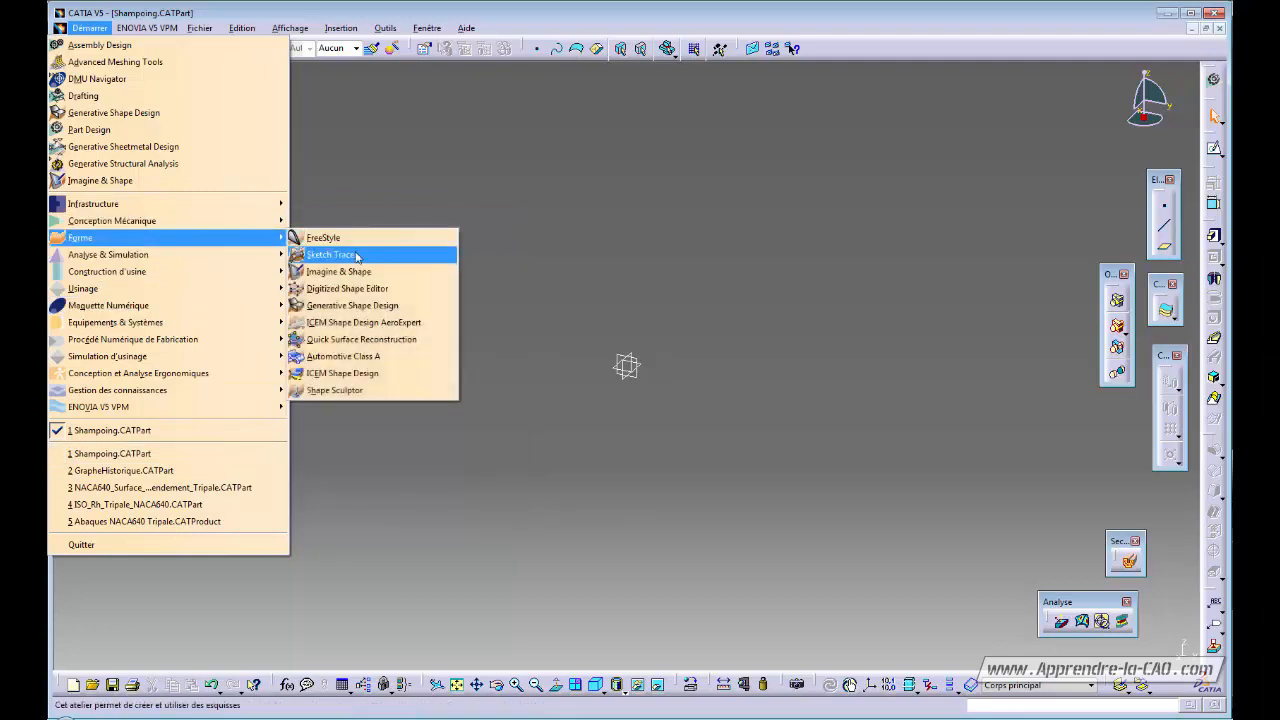
pyautogui.click(377, 256)
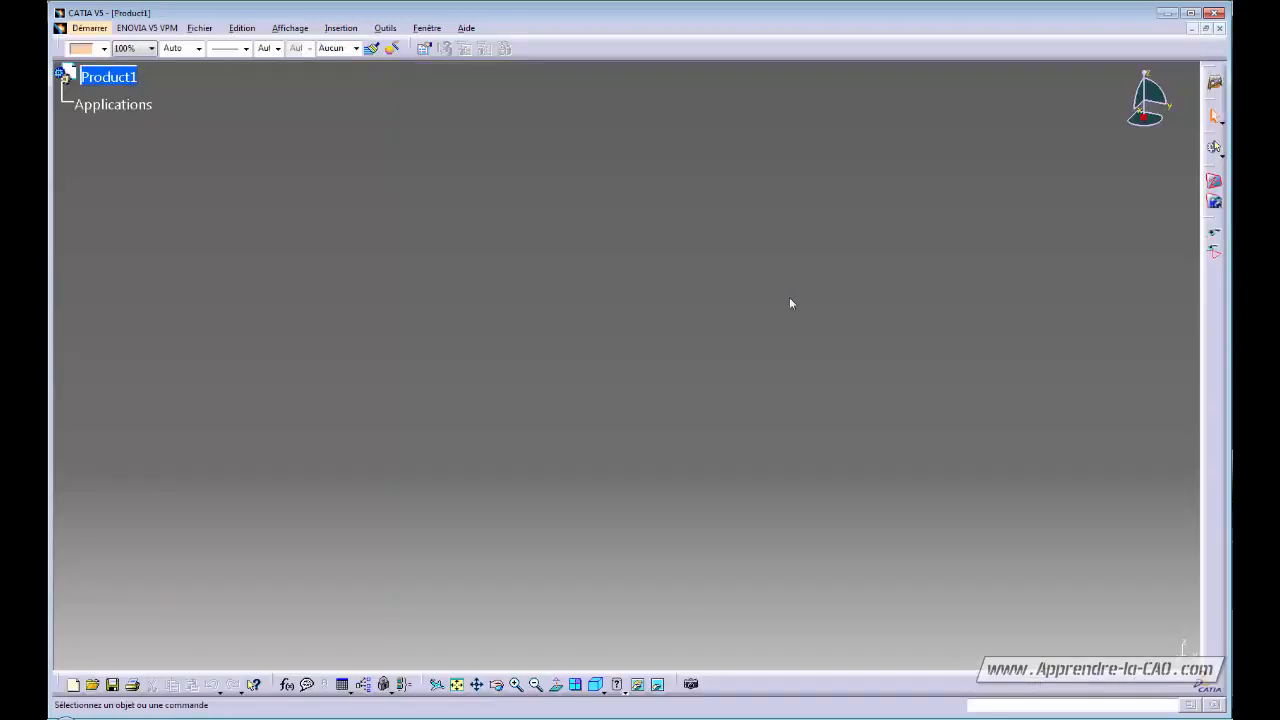
pyautogui.click(1216, 184)
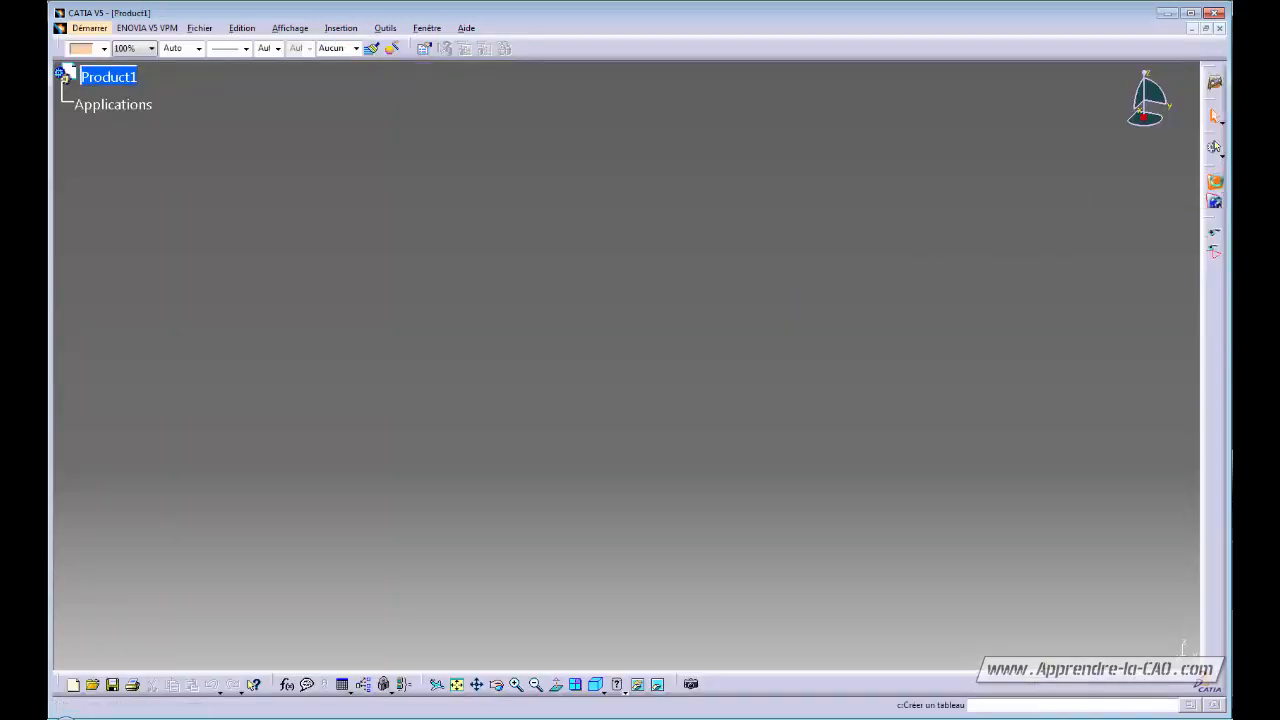
pyautogui.click(1066, 507)
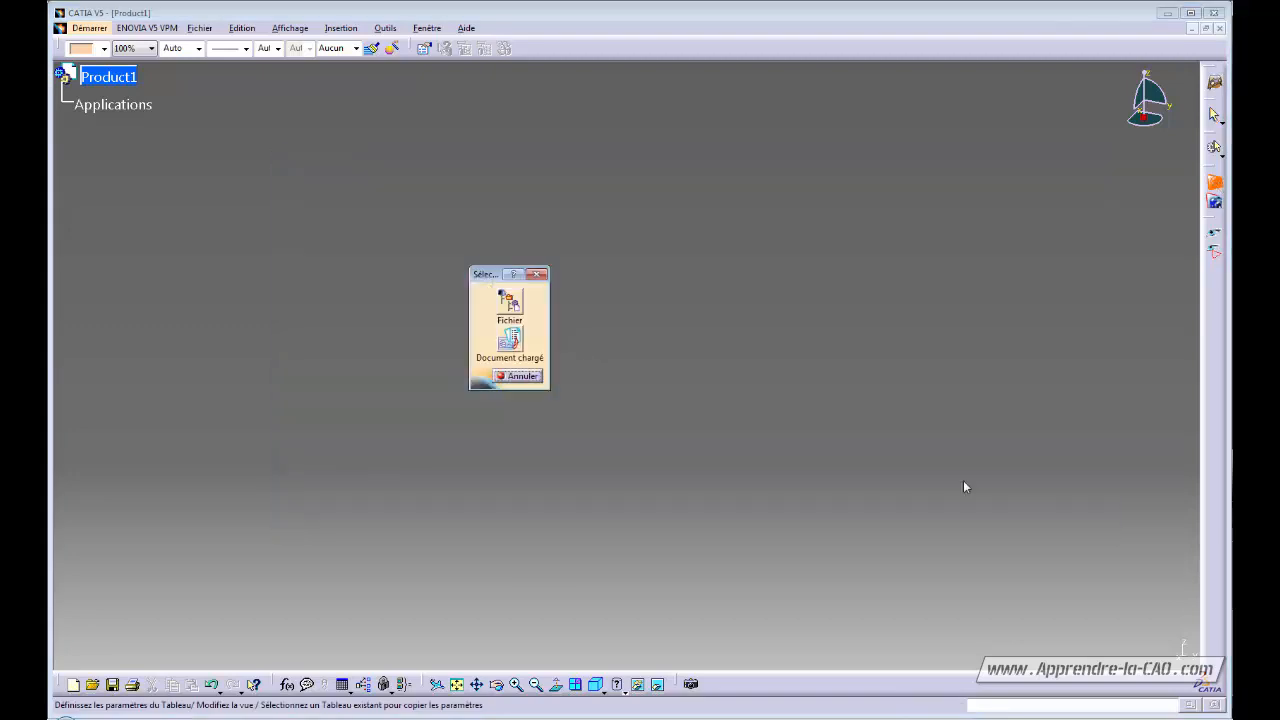
pyautogui.click(514, 377)
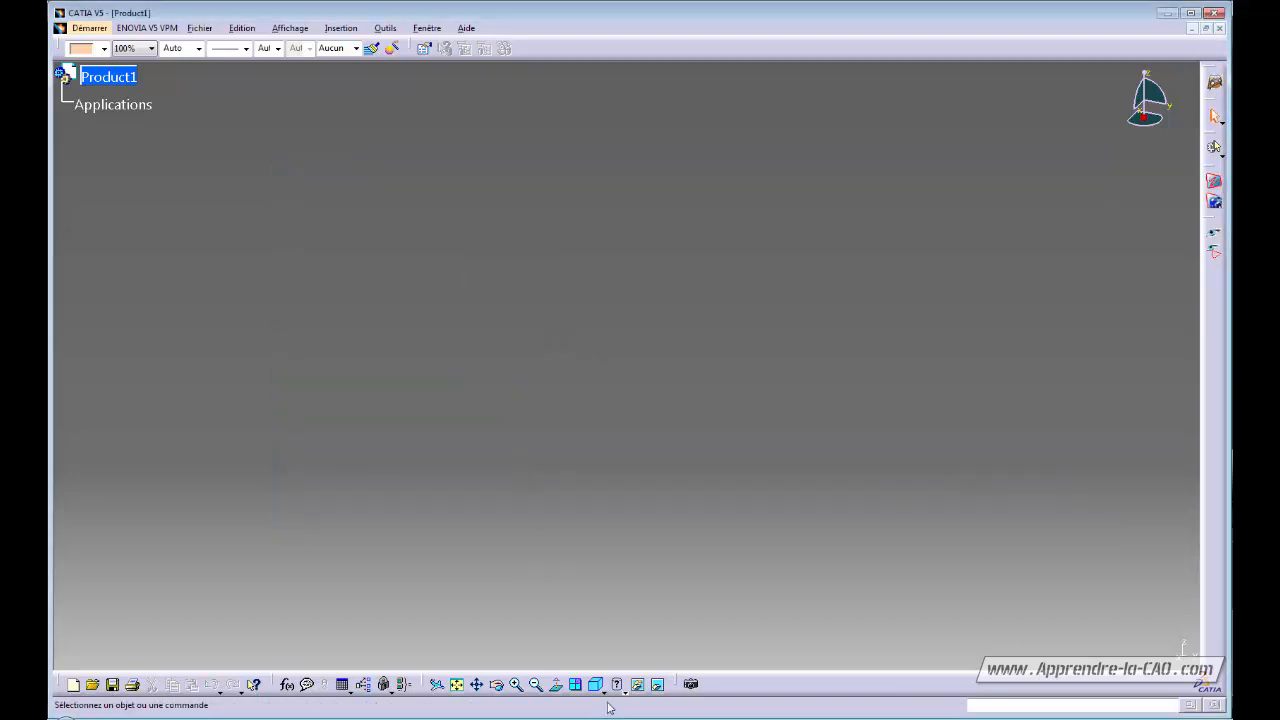
# Set the front view and load the image Blue-shampoo-bottle.jpg as a new immersive sketch
pyautogui.click(603, 692)
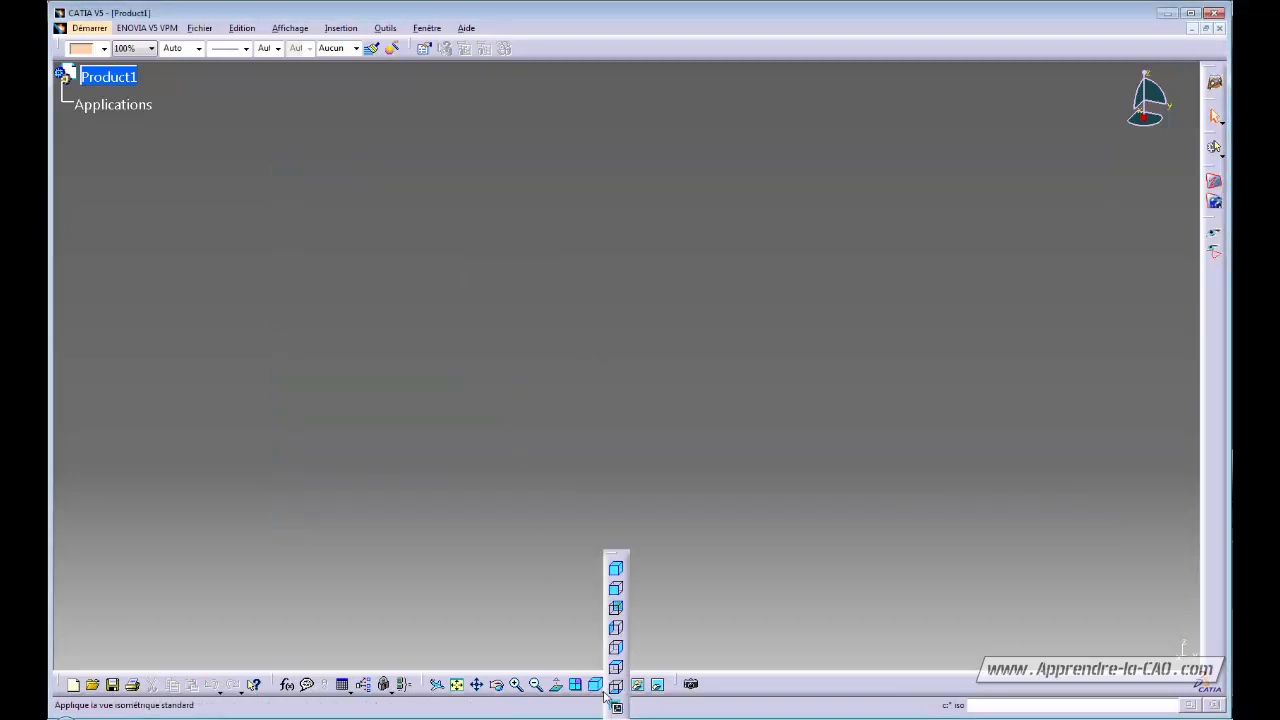
pyautogui.click(617, 591)
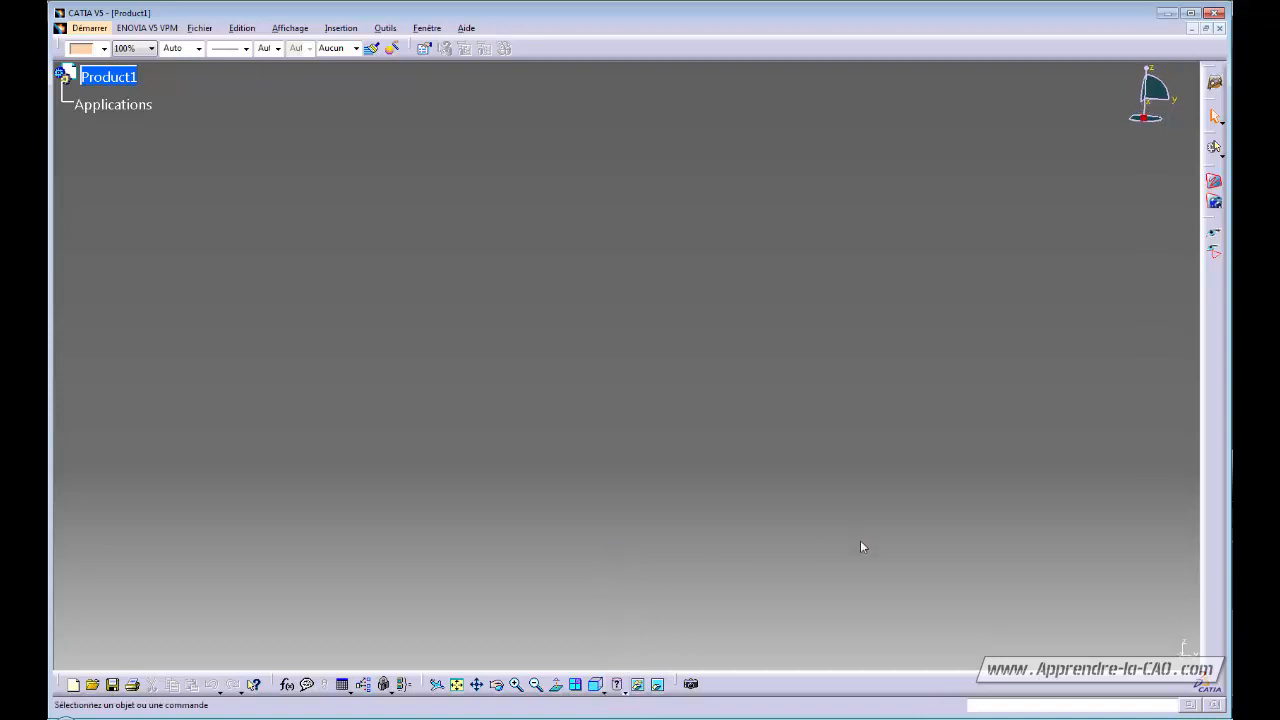
pyautogui.click(1214, 181)
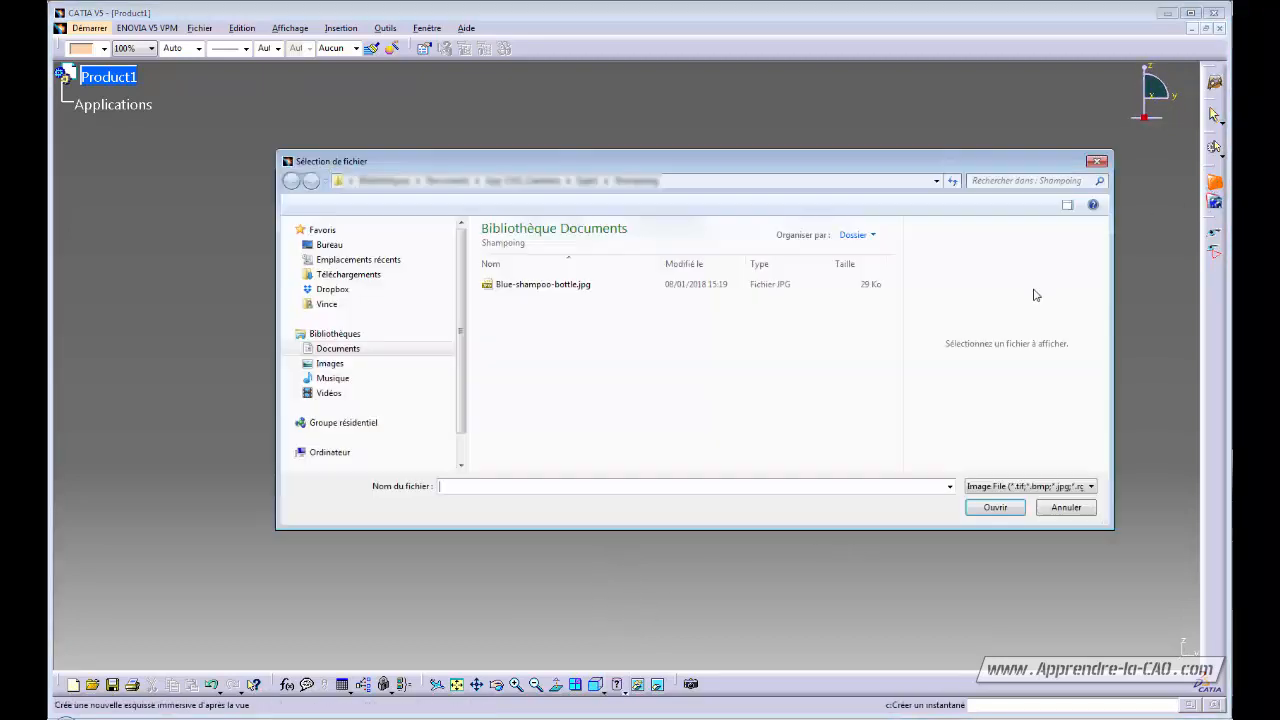
pyautogui.click(573, 288)
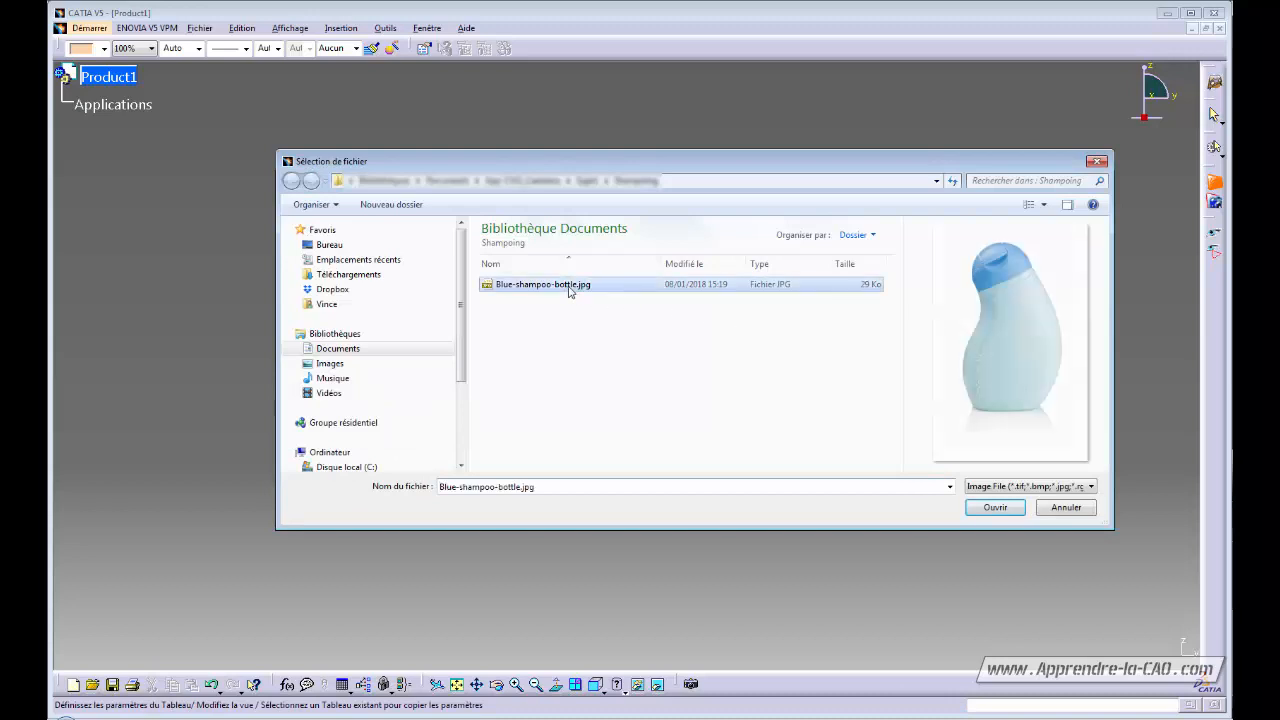
pyautogui.click(996, 508)
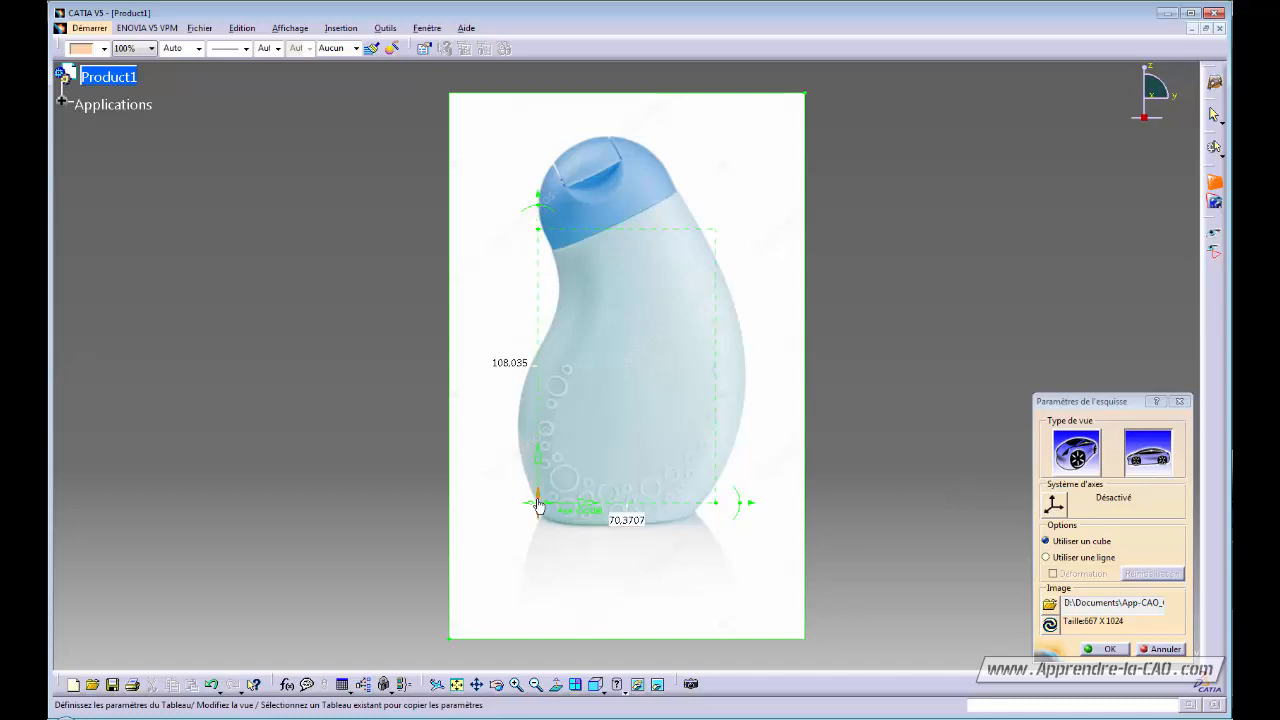
# Place the image's axis origin level with the bottle's base at its left extent and scale the reference box up to the cap's top
pyautogui.moveTo(541, 509); pyautogui.dragTo(519, 525)
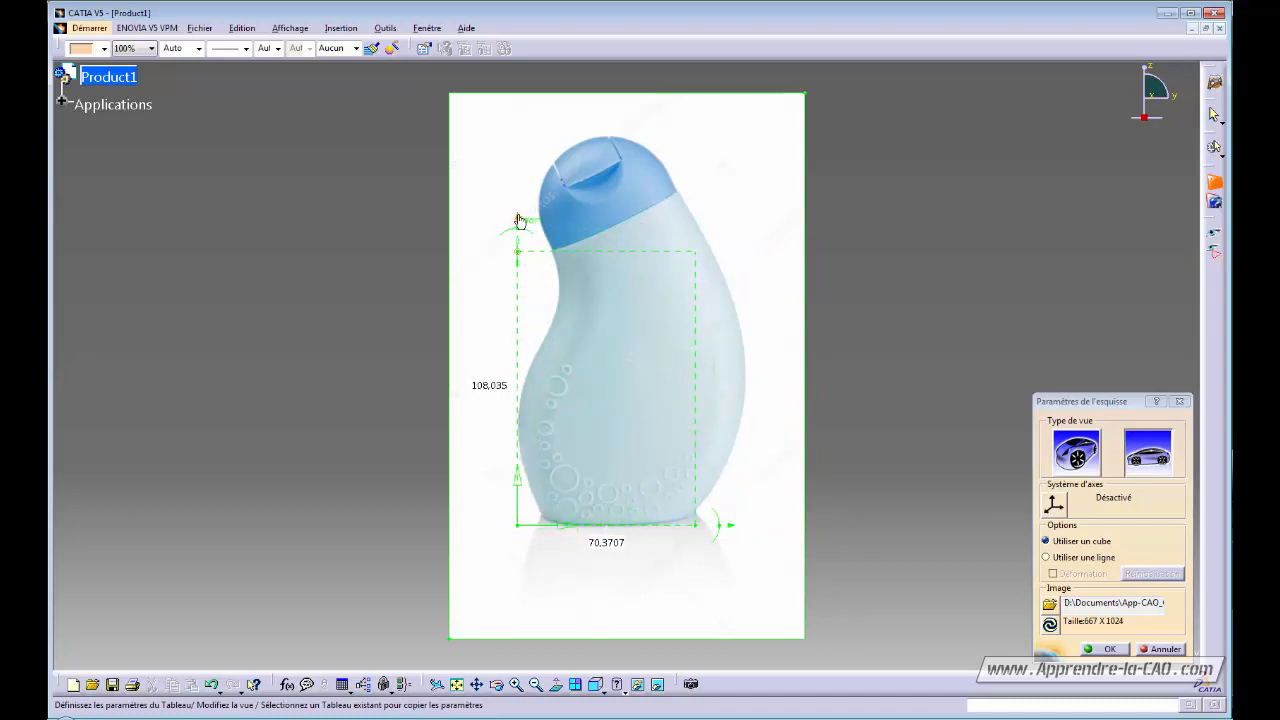
pyautogui.moveTo(518, 217); pyautogui.dragTo(517, 100)
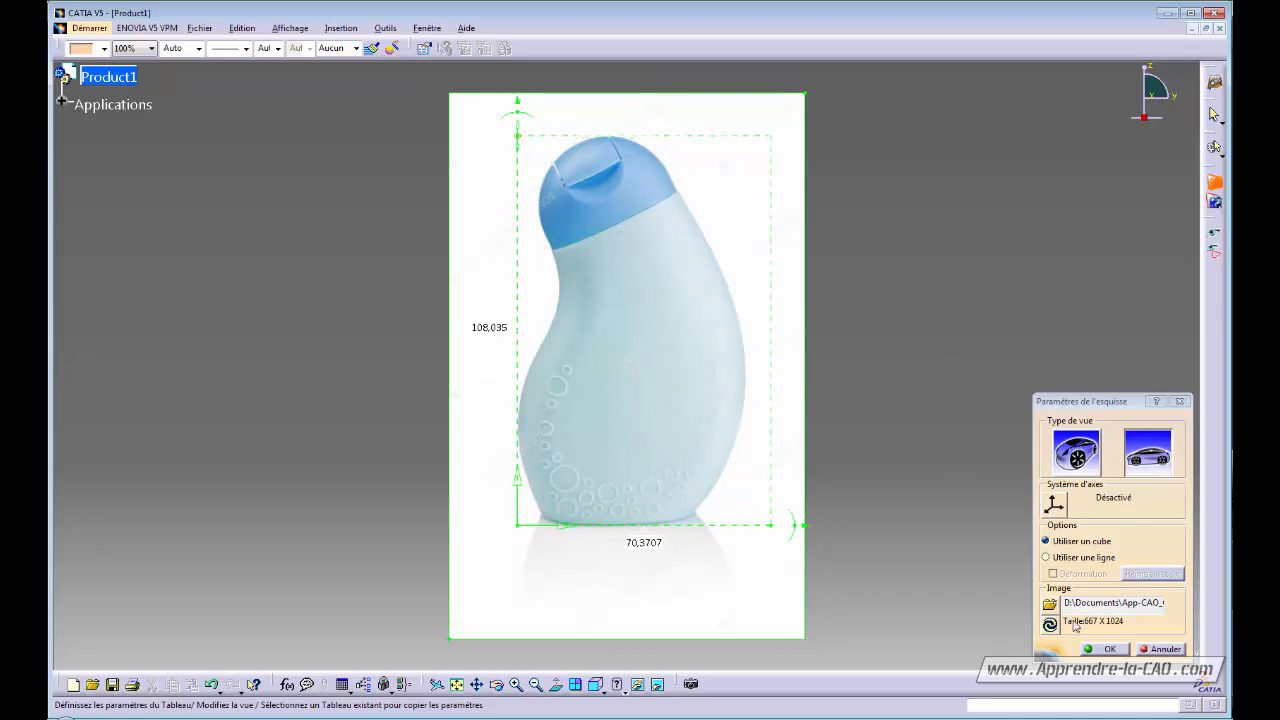
pyautogui.click(1112, 649)
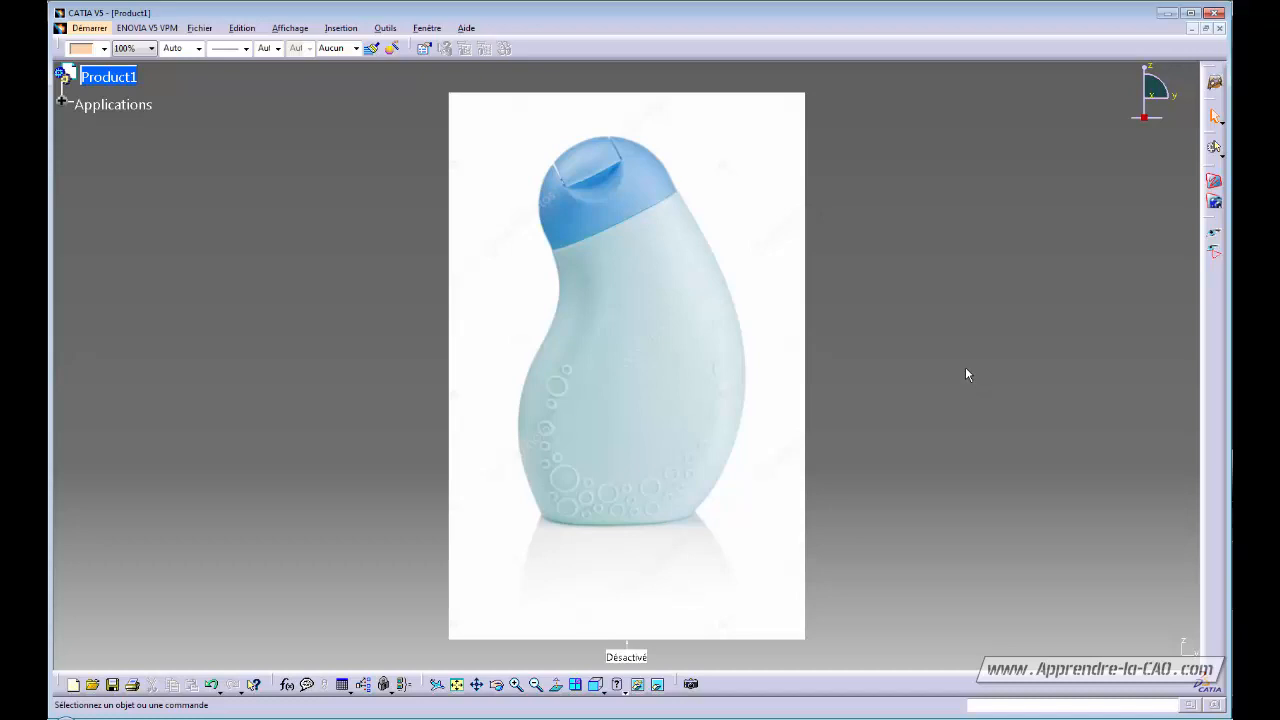
# Copy the Shampoing part from its own document and paste it into Product1
pyautogui.click(427, 28)
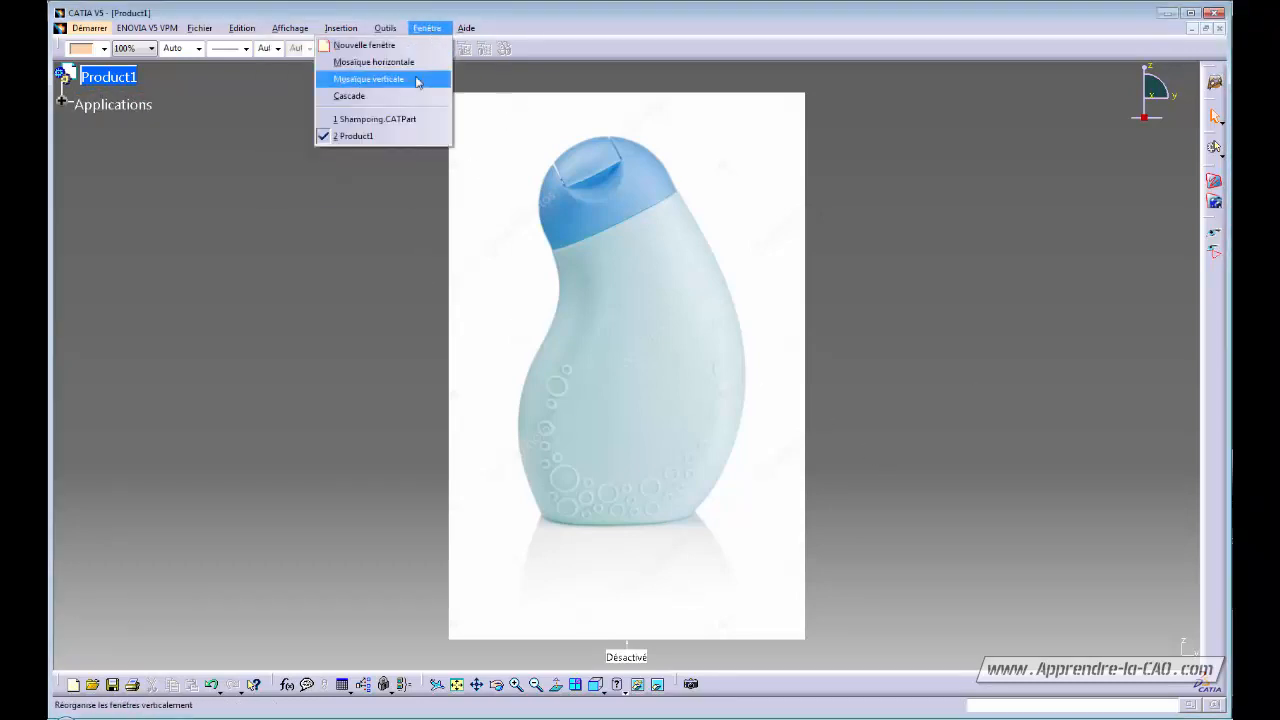
pyautogui.click(405, 119)
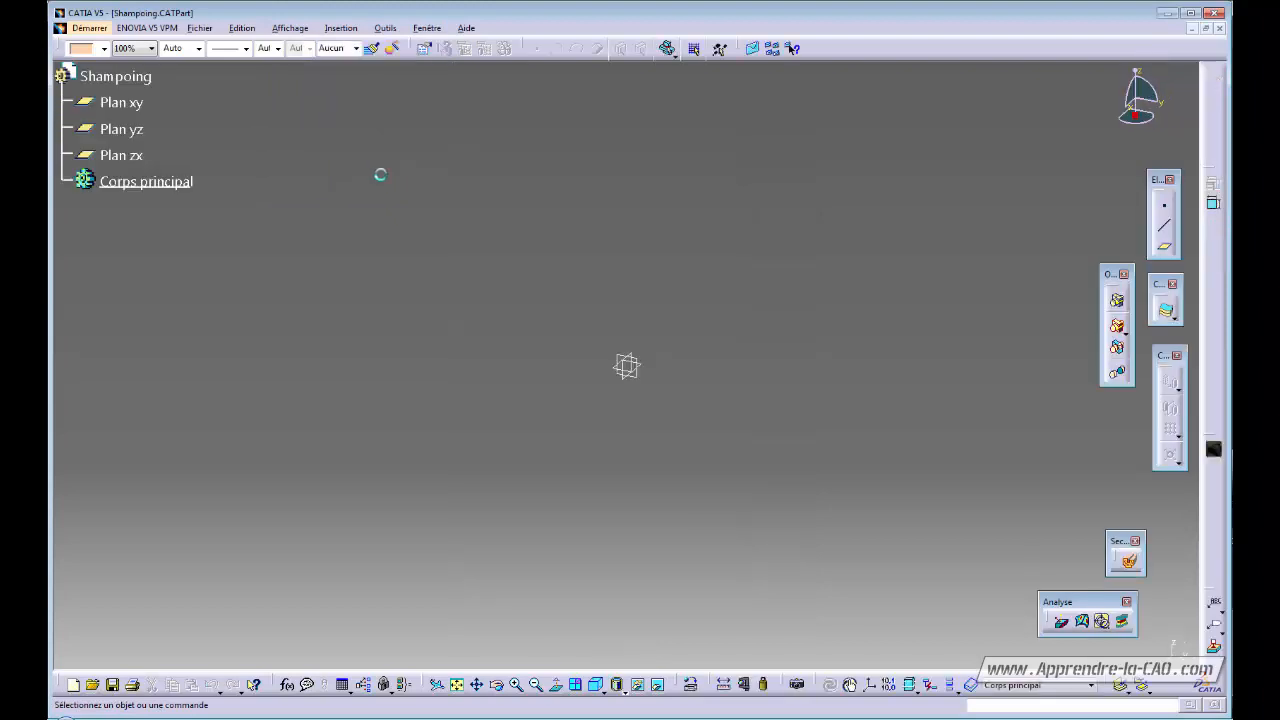
pyautogui.click(118, 78)
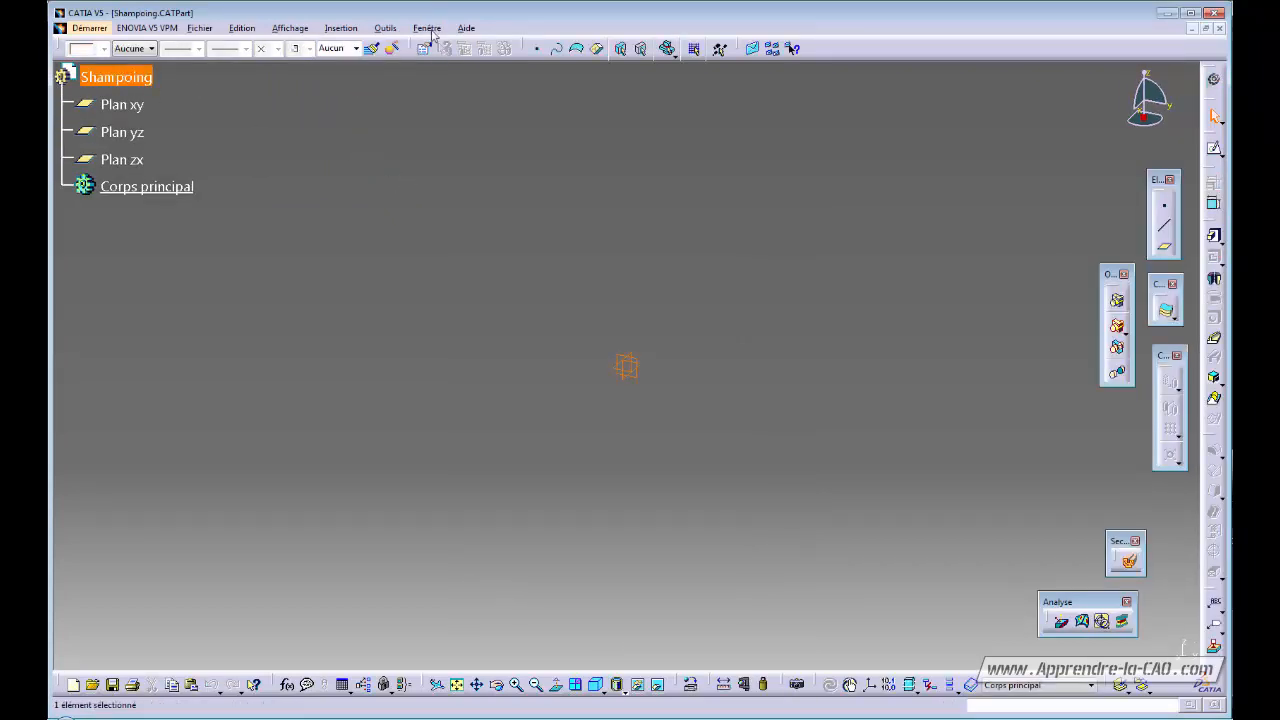
pyautogui.click(427, 28)
pyautogui.click(374, 136)
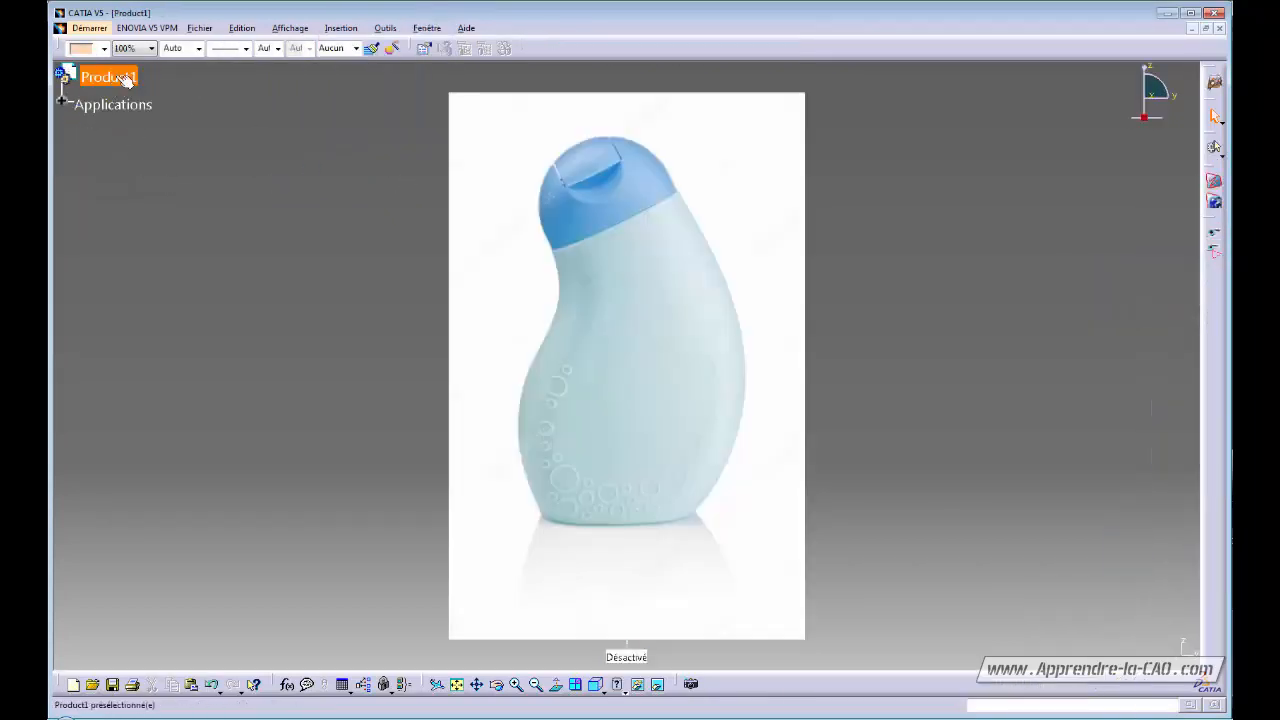
pyautogui.hotkey('ctrl', 'v')
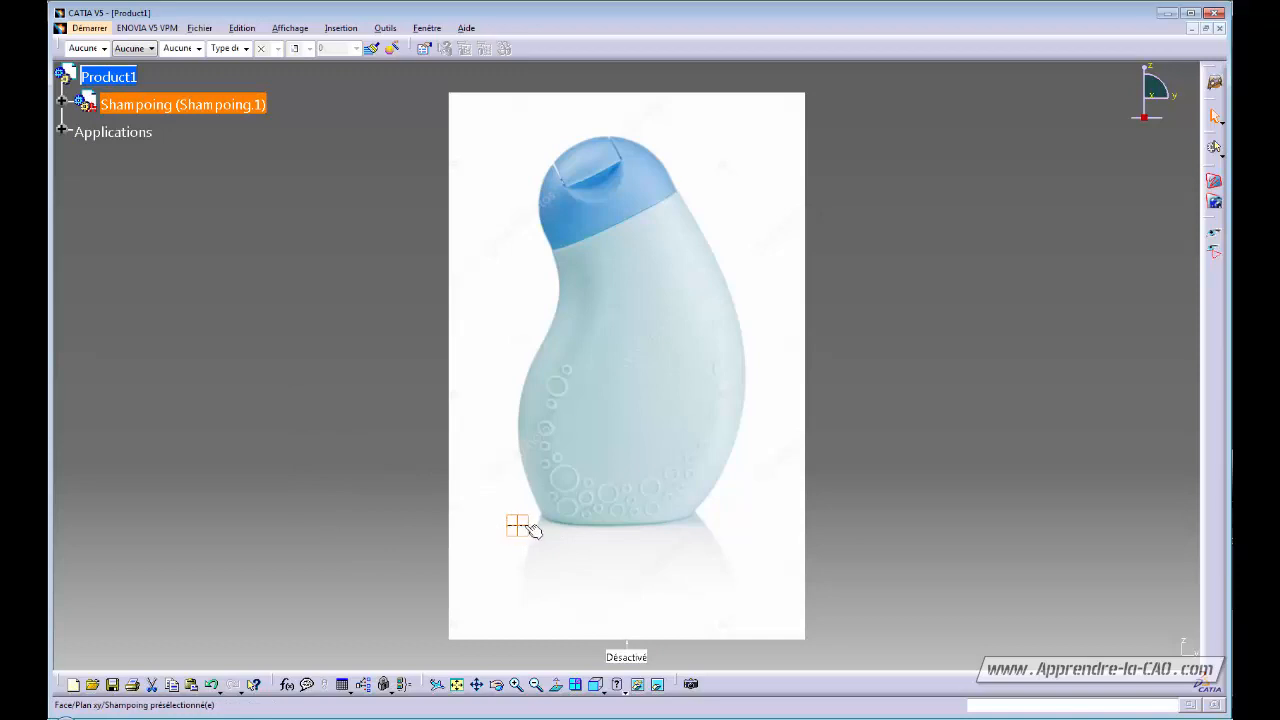
pyautogui.click(286, 358)
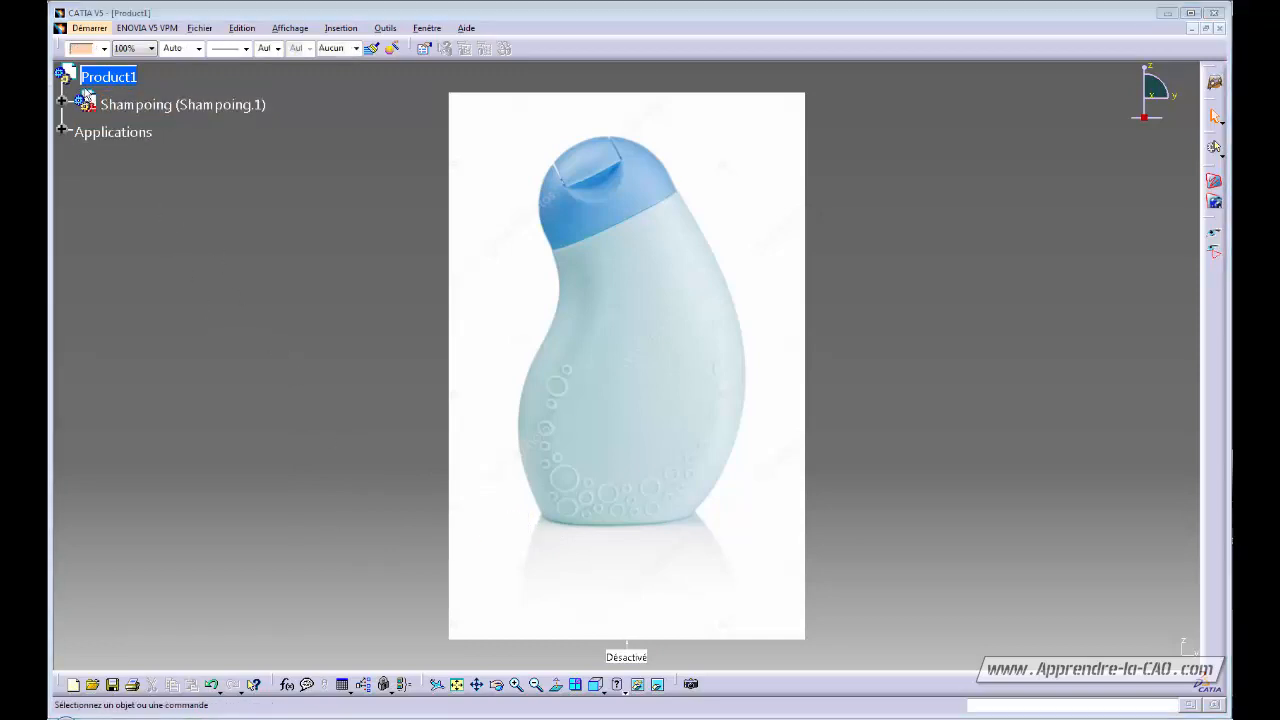
# Rename the Product1 reference as Dessin shampoing
pyautogui.hotkey('alt', 'Return')
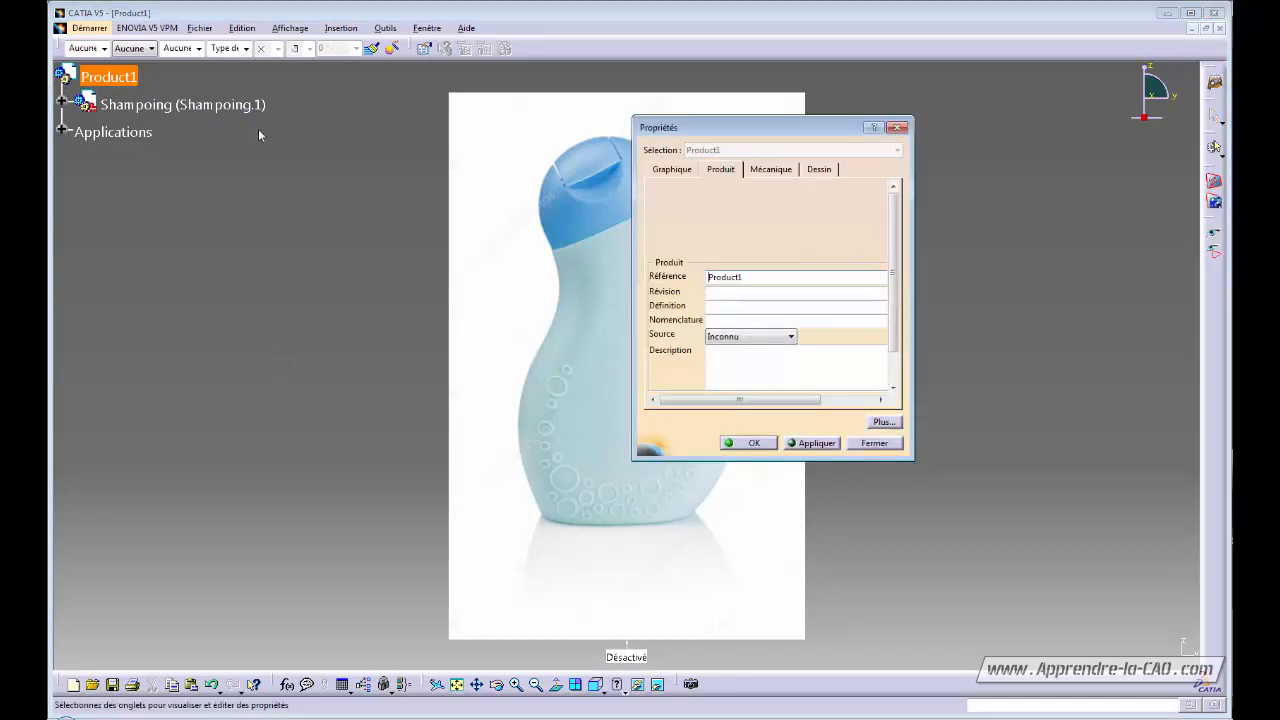
pyautogui.write('Dessin shampoing1')
pyautogui.press('Return')
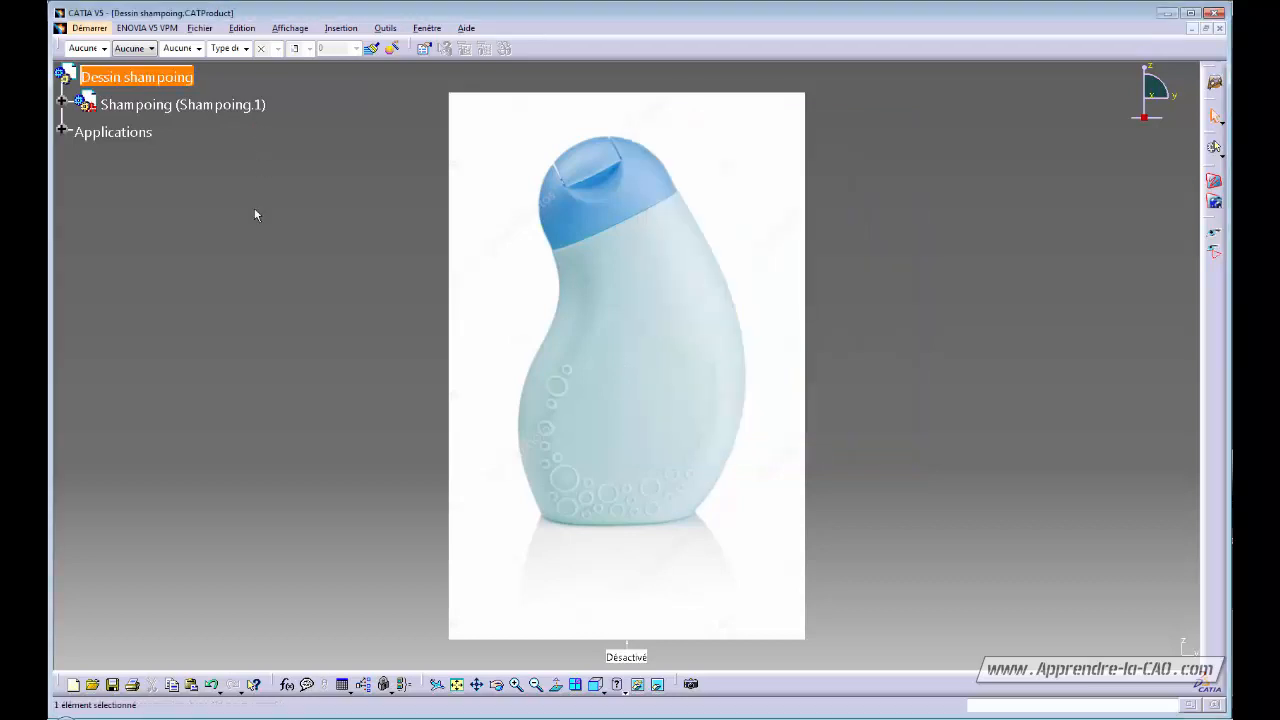
# Activate the Shampoing part inside the product and start a sketch on its yz plane
pyautogui.click(150, 113)
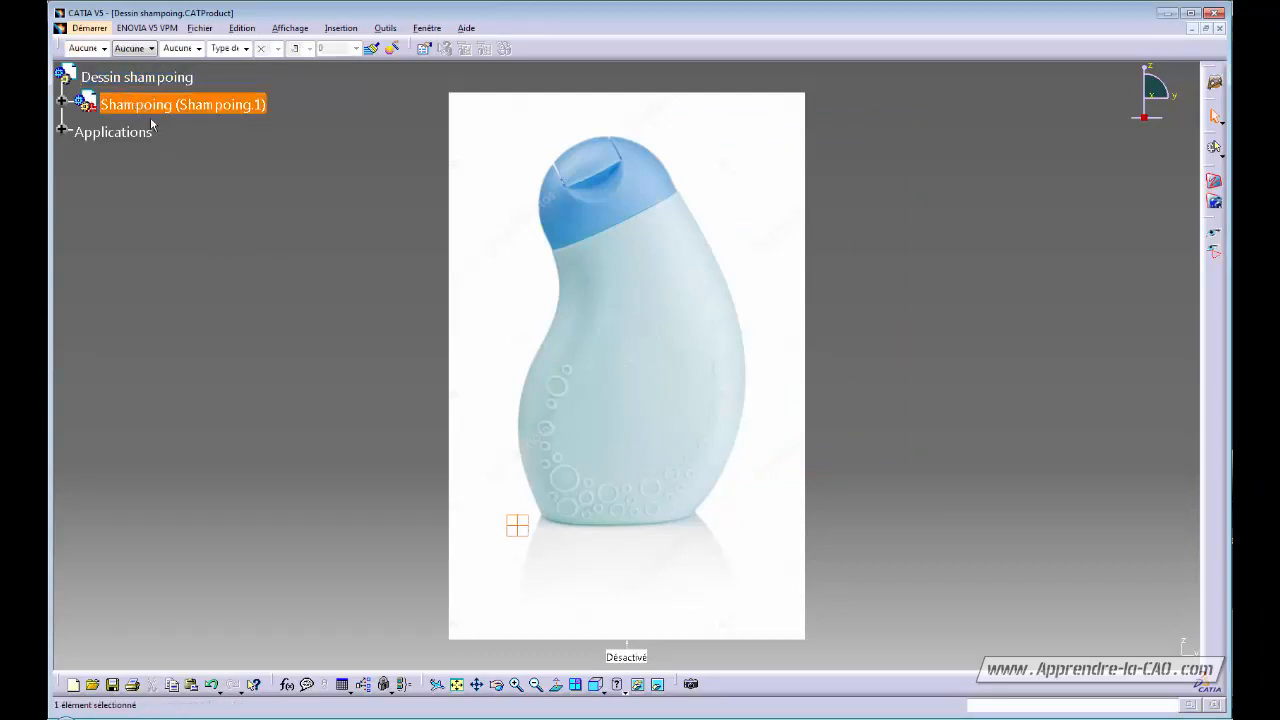
pyautogui.click(62, 104)
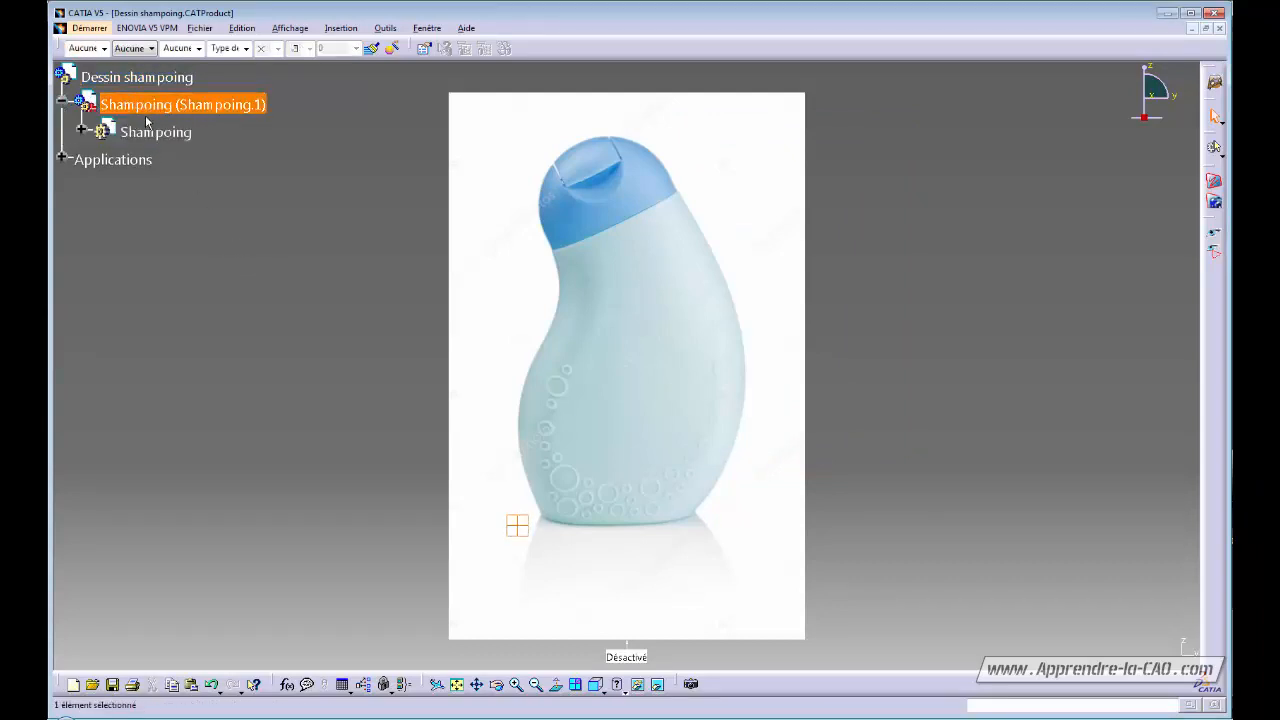
pyautogui.click(83, 131)
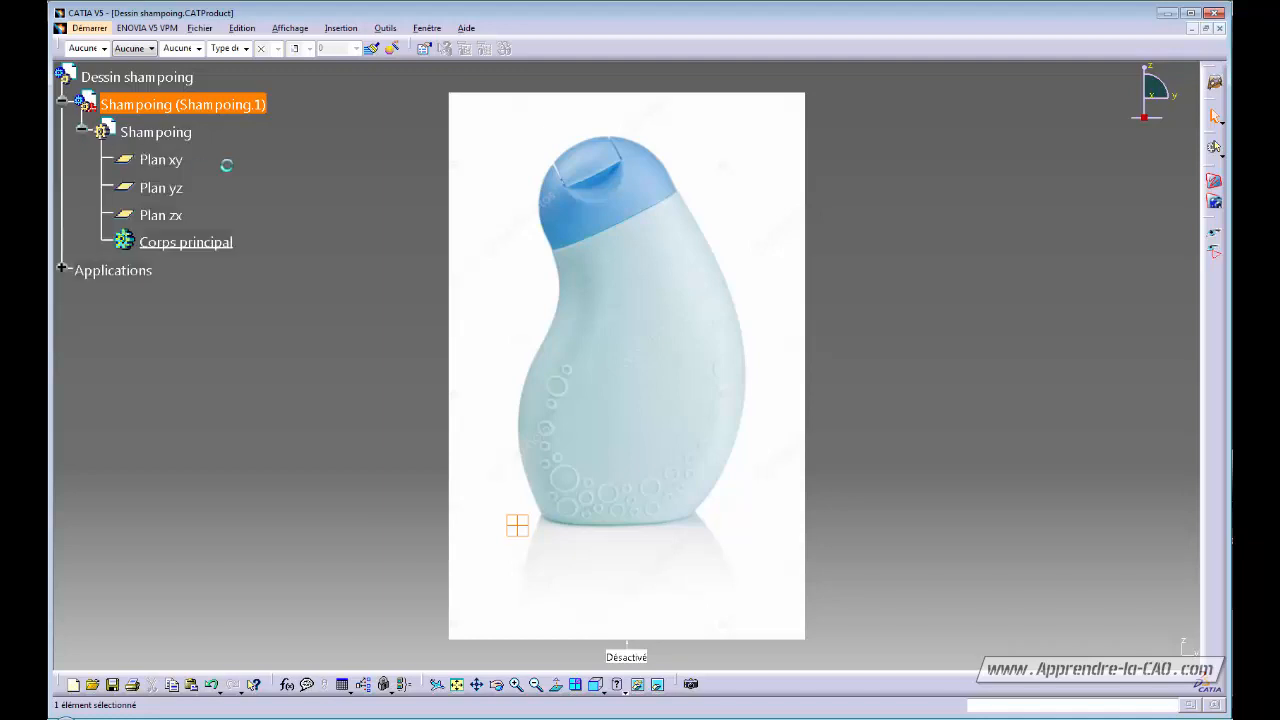
pyautogui.click(178, 189)
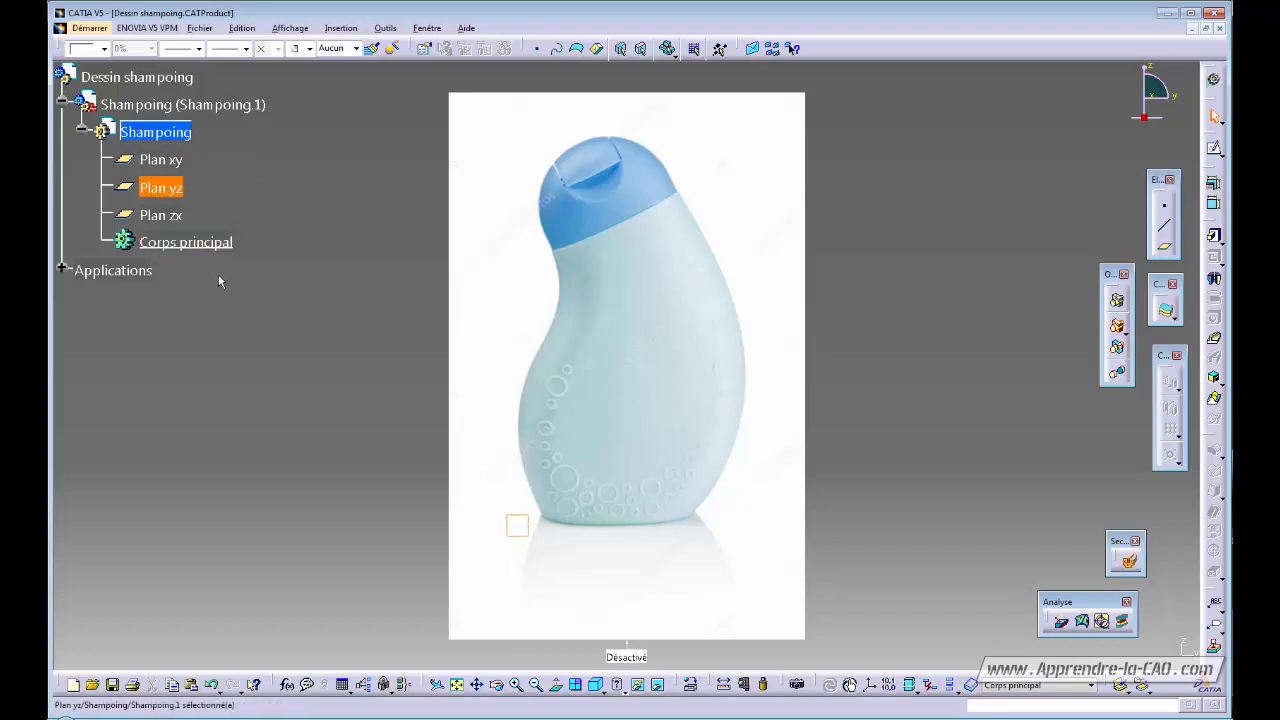
pyautogui.click(1215, 151)
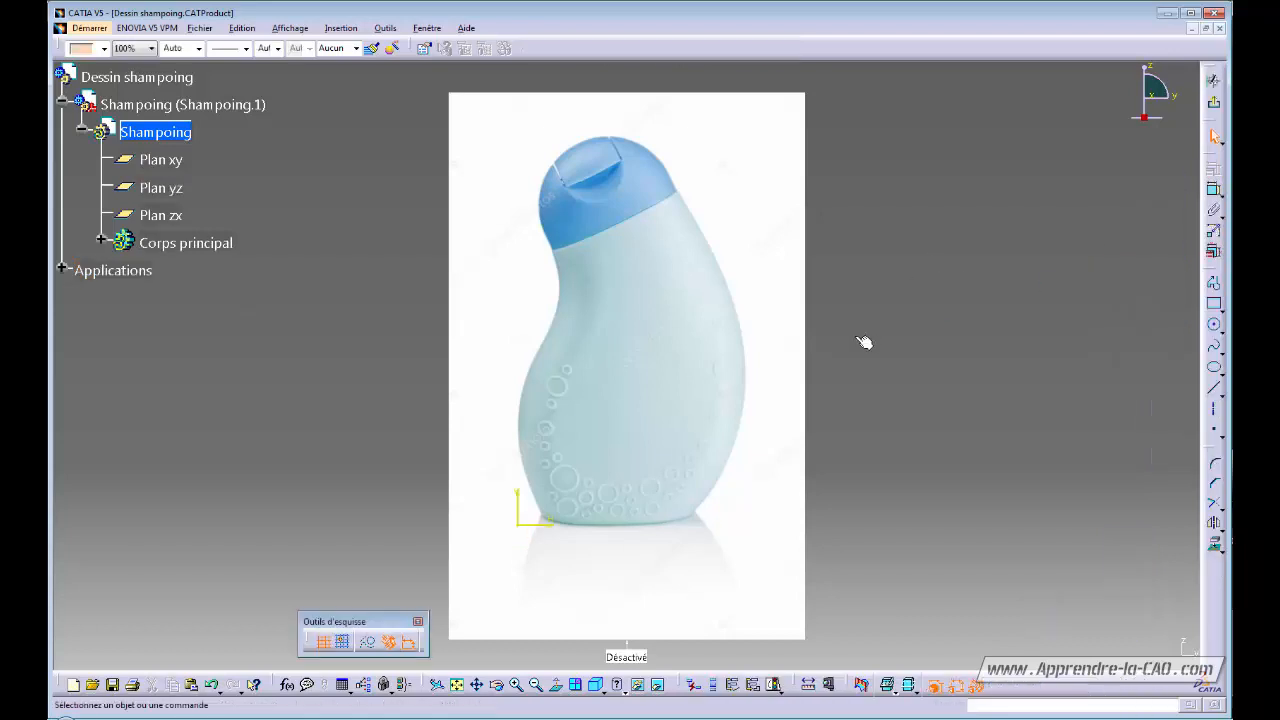
# Sketch a rectangle about 108 mm high from the origin up to the cap's top, extending past the image's right edge
pyautogui.click(1214, 304)
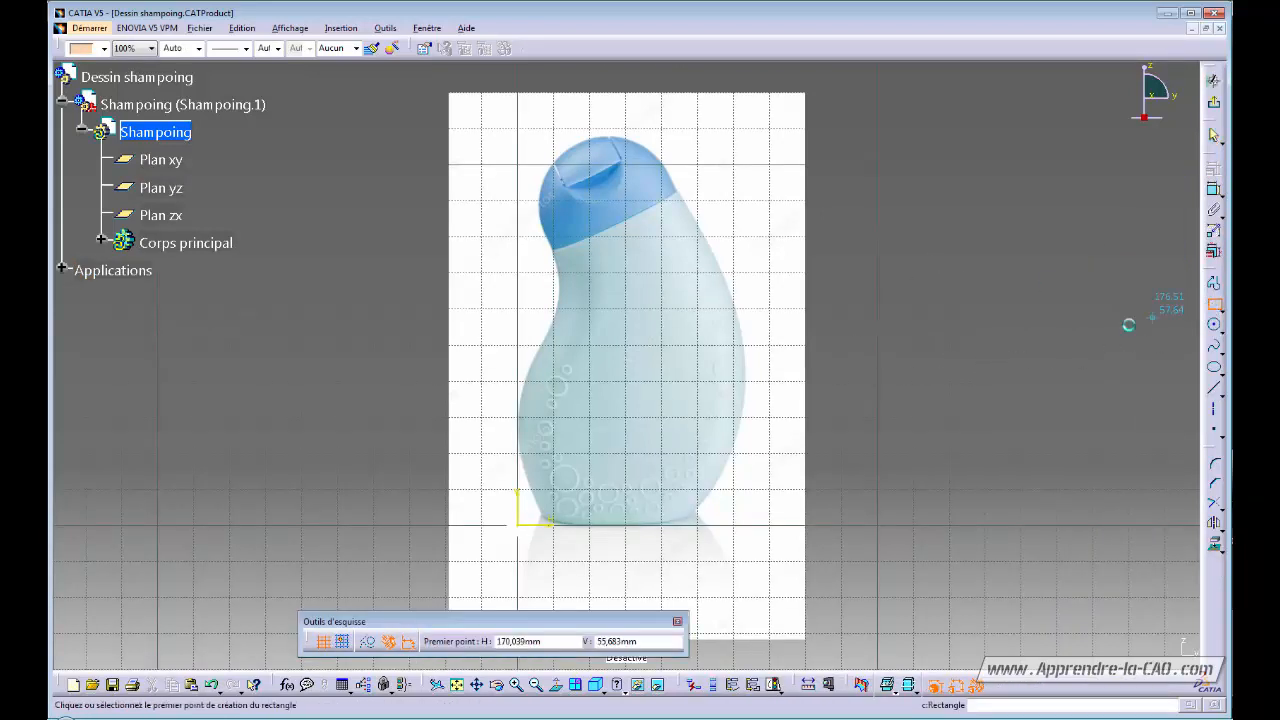
pyautogui.click(519, 522)
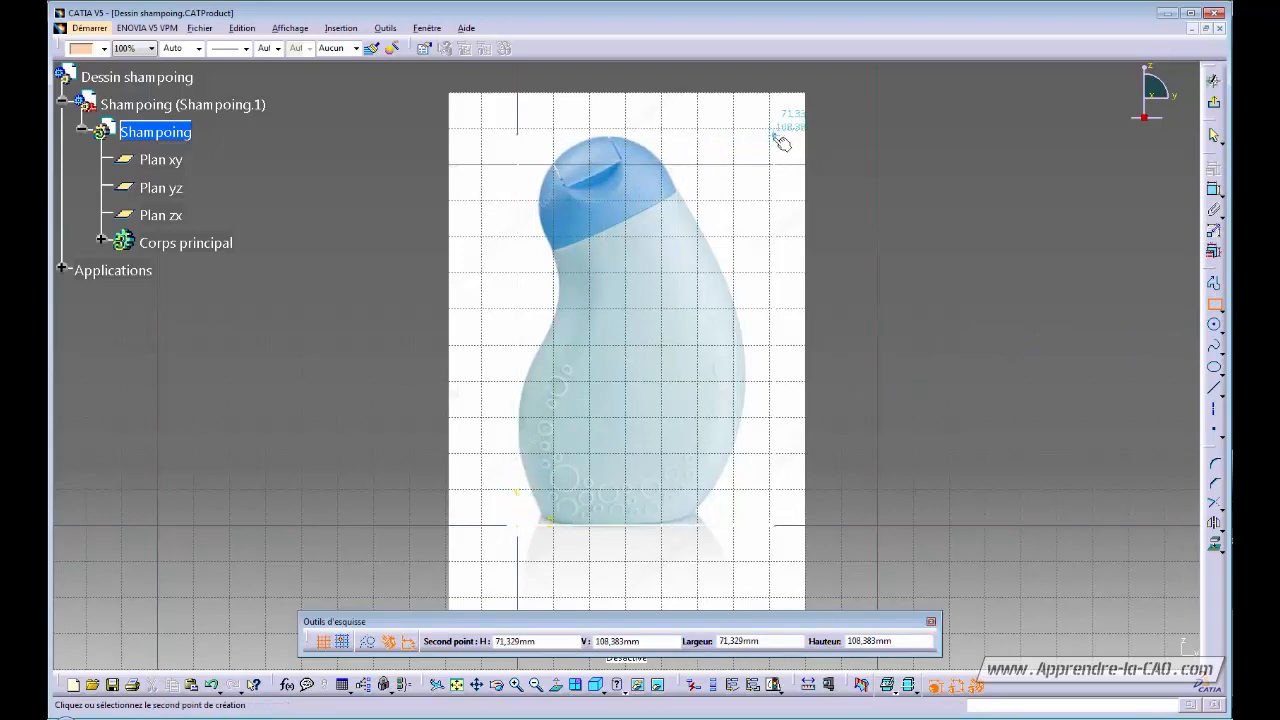
pyautogui.click(868, 135)
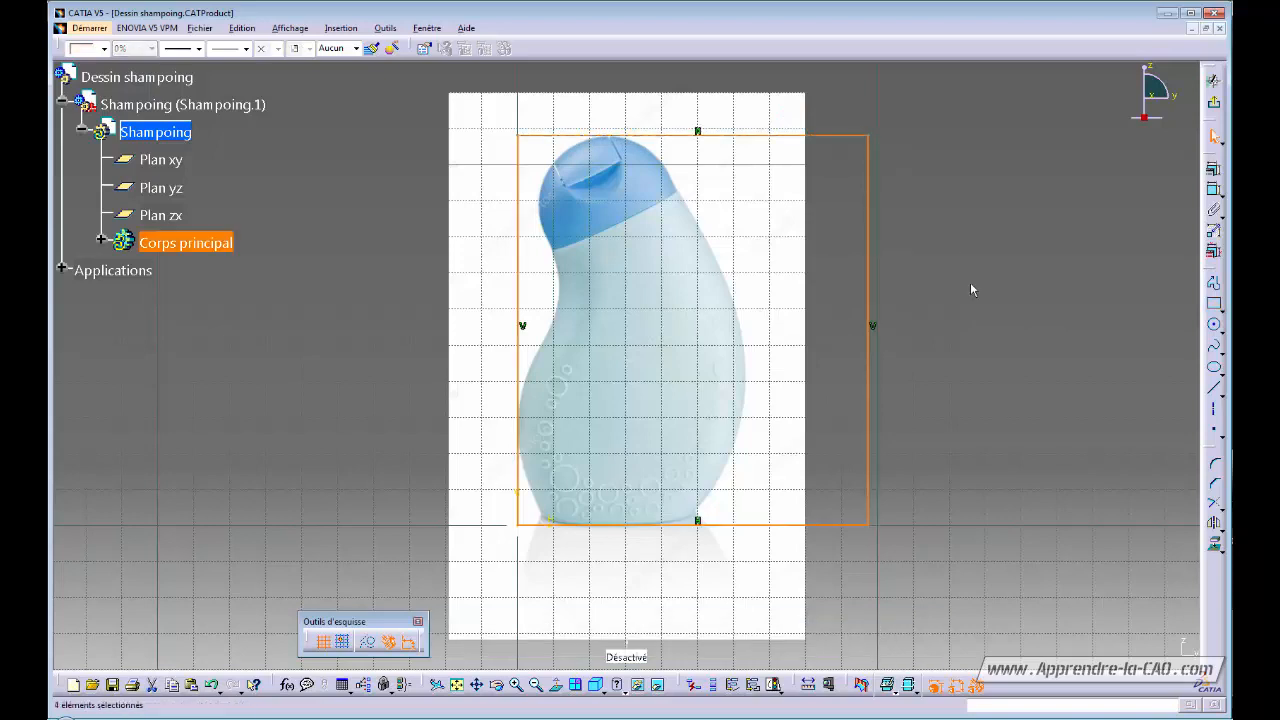
# Dimension the rectangle's height, placing the dimension beyond its right side
pyautogui.click(1214, 189)
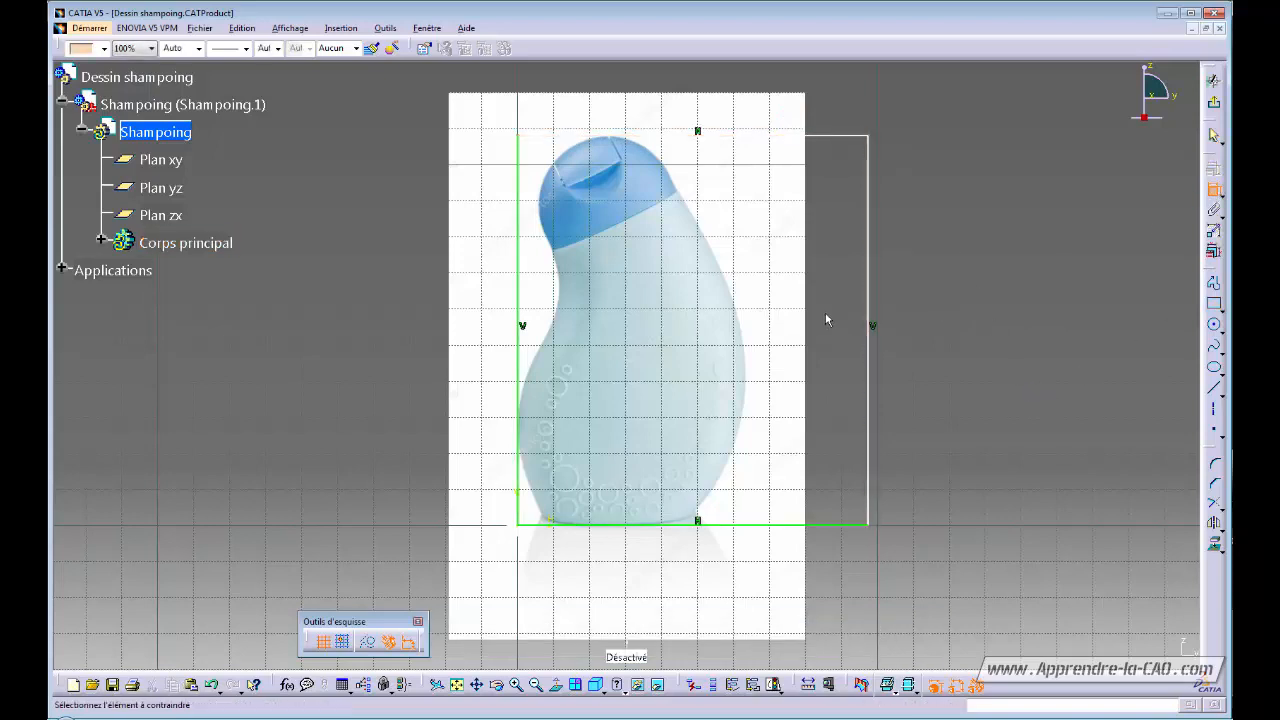
pyautogui.click(868, 312)
pyautogui.click(977, 320)
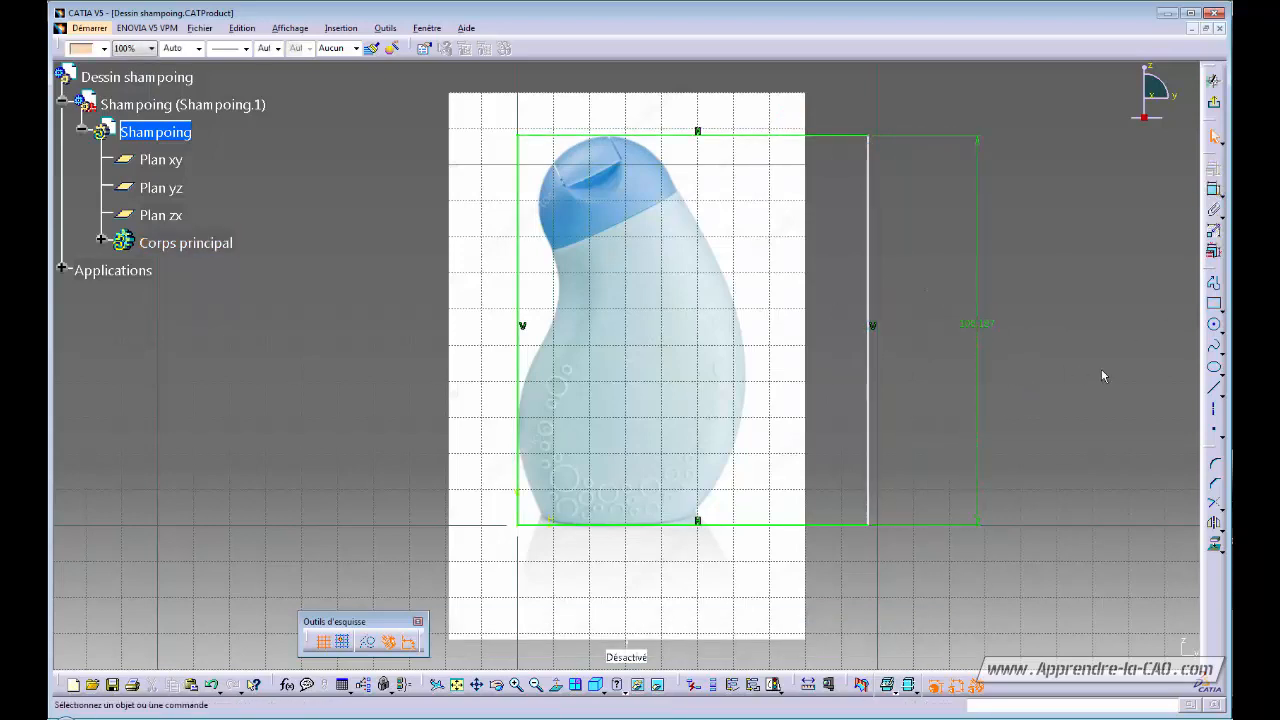
# Dimension the rectangle's width, placing the dimension below its bottom edge
pyautogui.click(1214, 189)
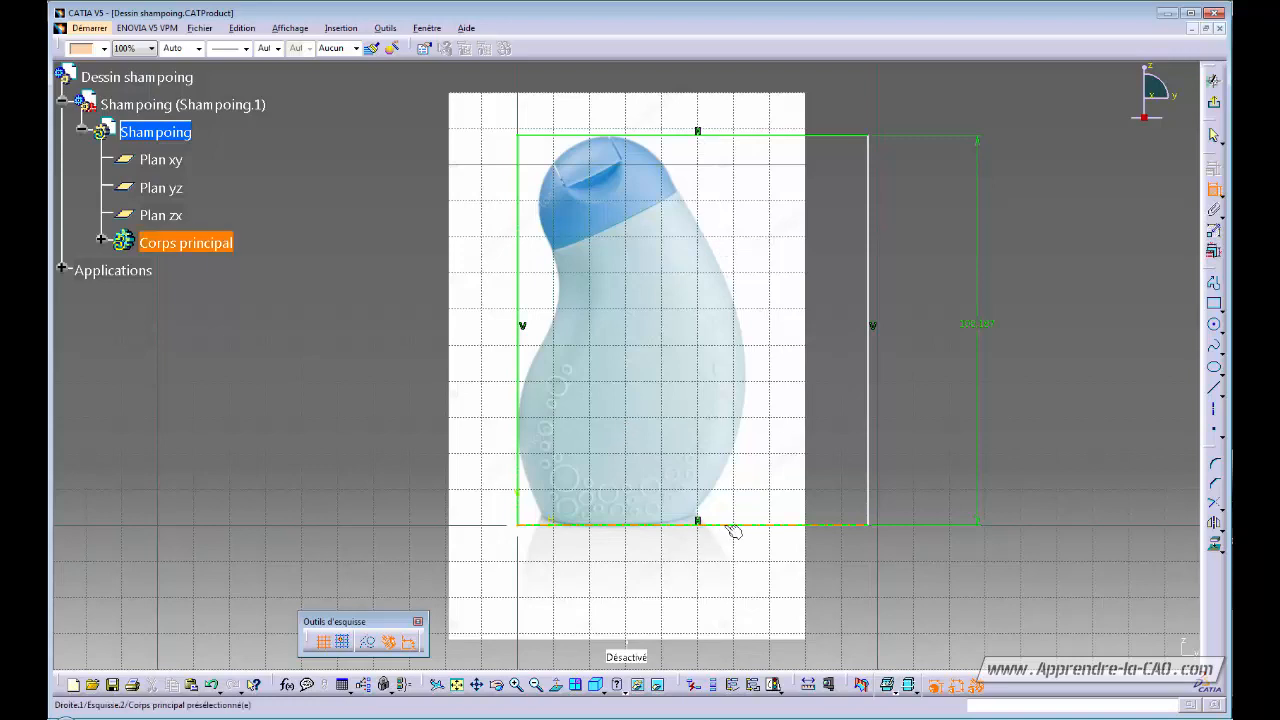
pyautogui.click(733, 528)
pyautogui.click(689, 648)
pyautogui.doubleClick(689, 645)
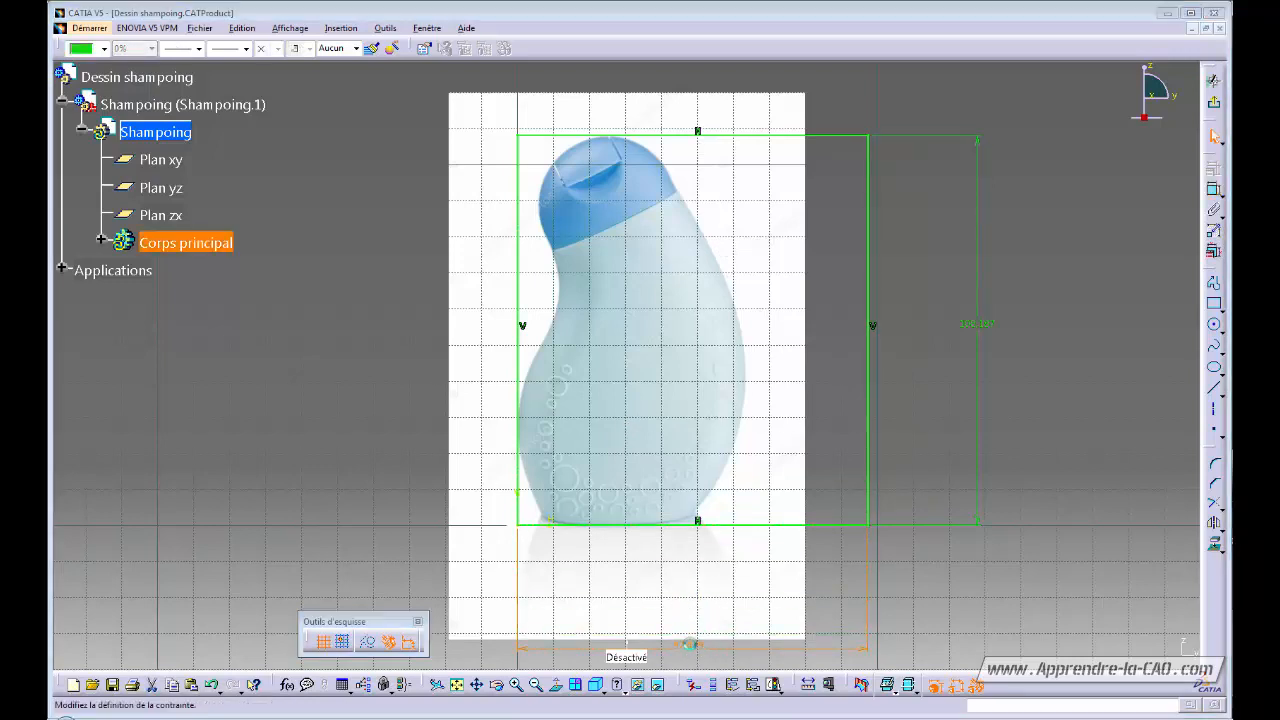
# Move the rectangle's right edge inward to the bottle's widest point, making the rectangle about 64 mm wide
pyautogui.click(873, 514)
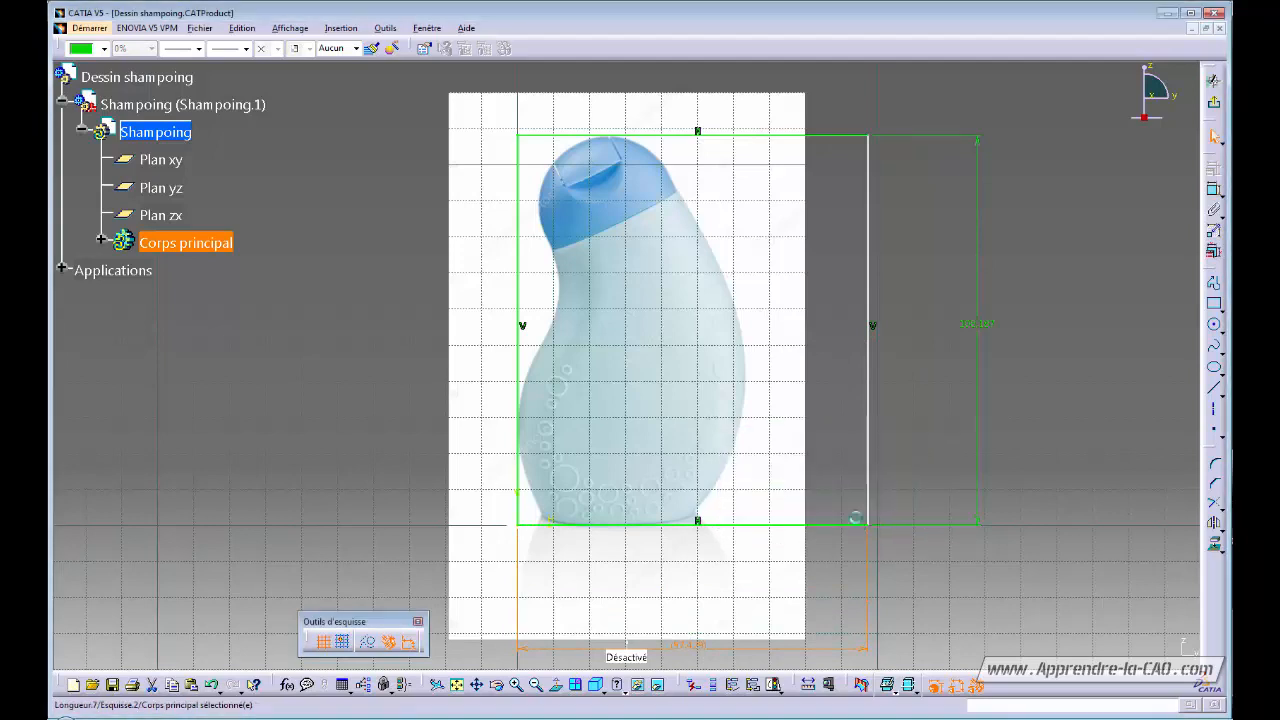
pyautogui.moveTo(875, 490); pyautogui.dragTo(749, 488)
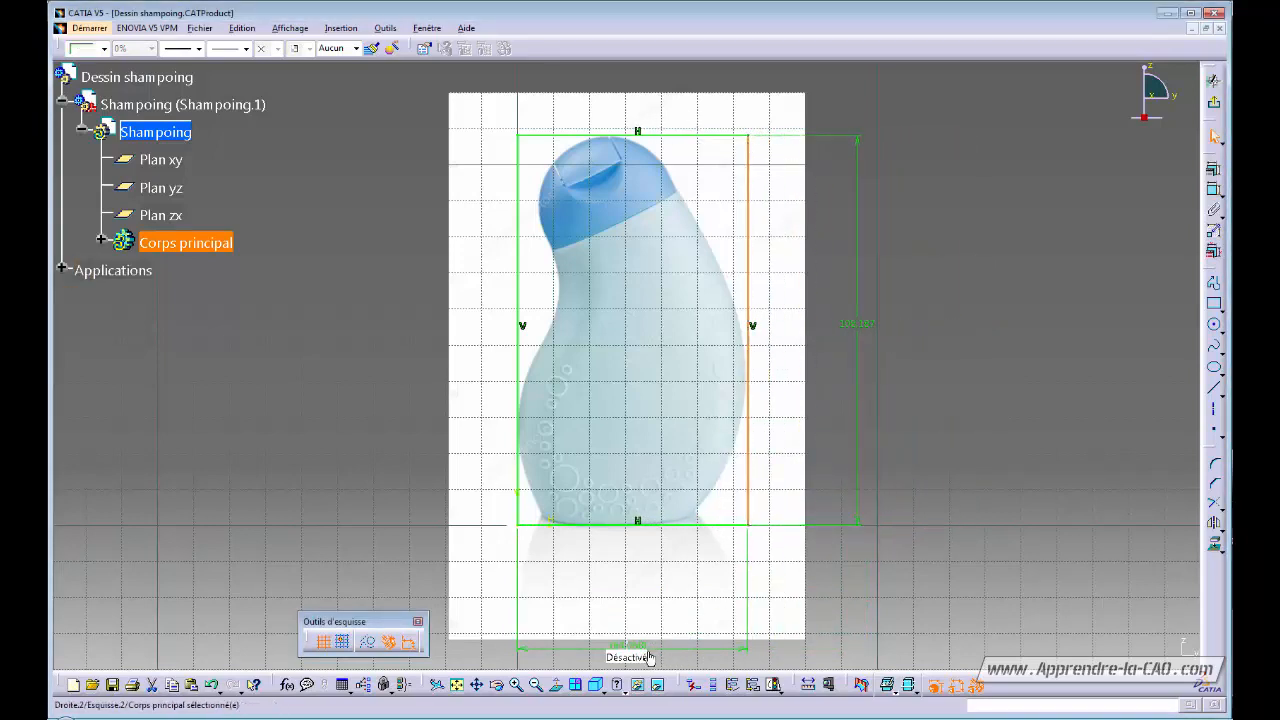
pyautogui.click(1006, 412)
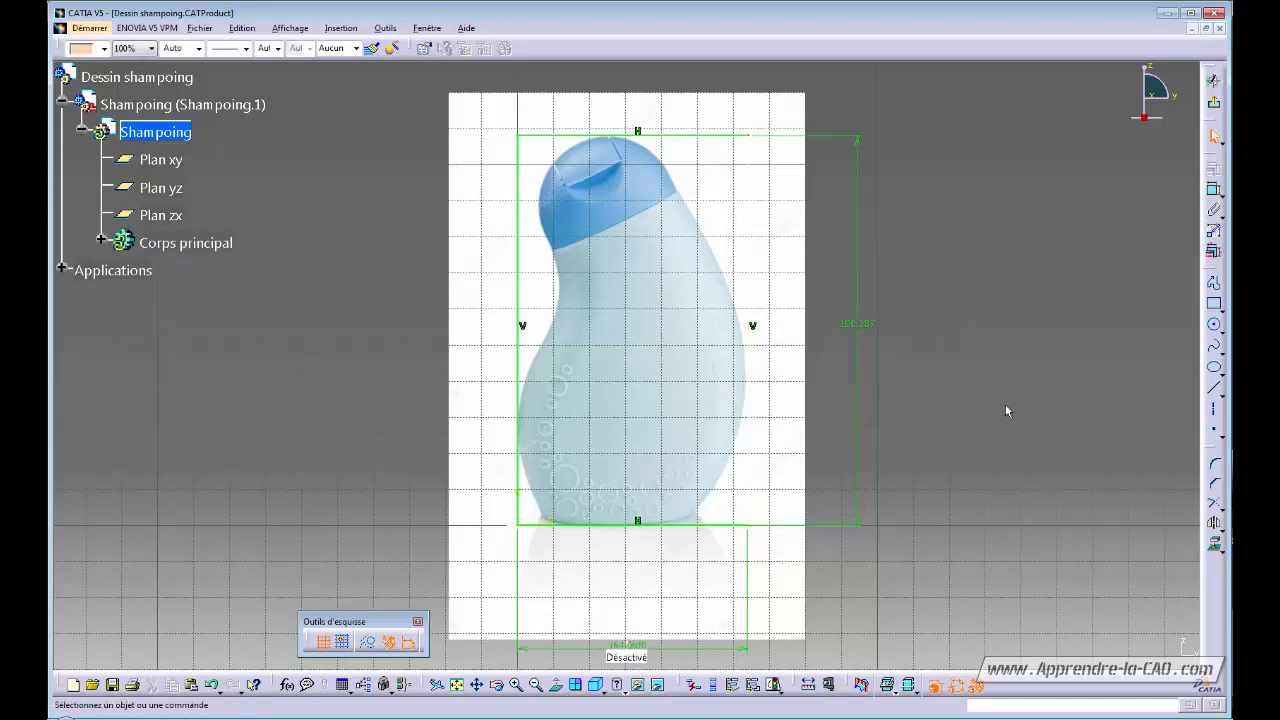
# Set the rectangle's height to 160 mm
pyautogui.doubleClick(855, 323)
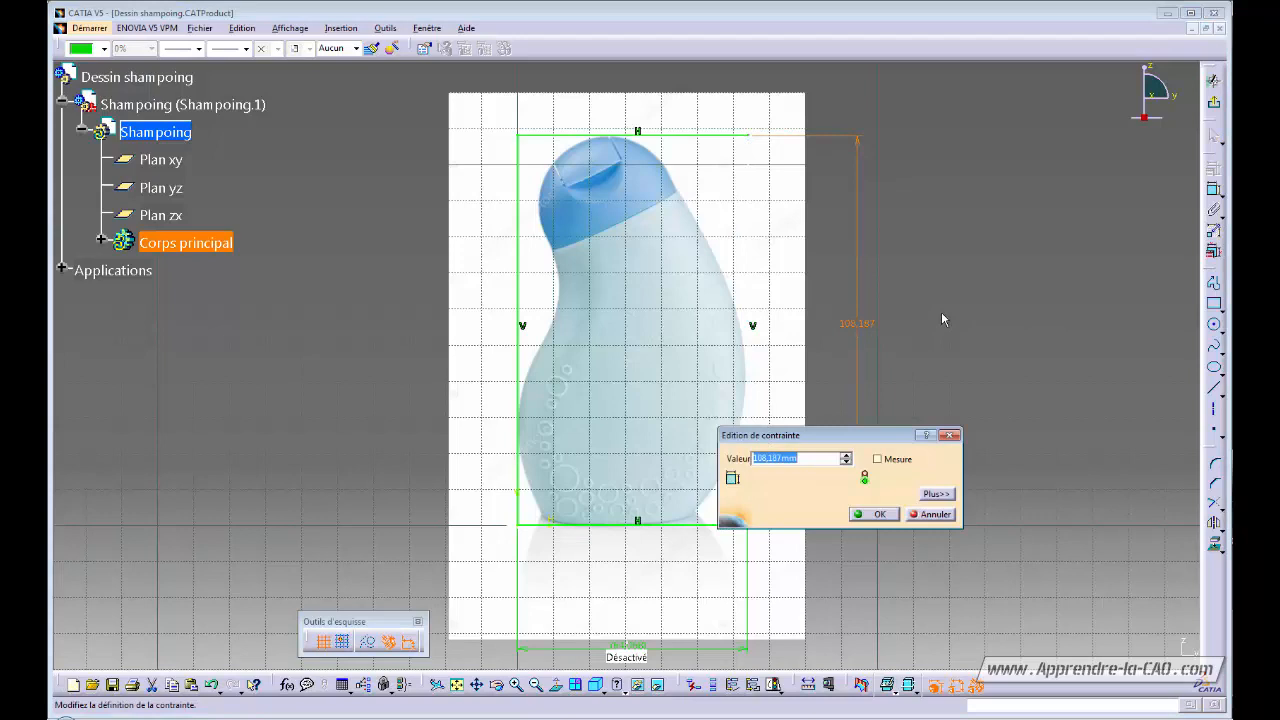
pyautogui.write('260')
pyautogui.press('Return')
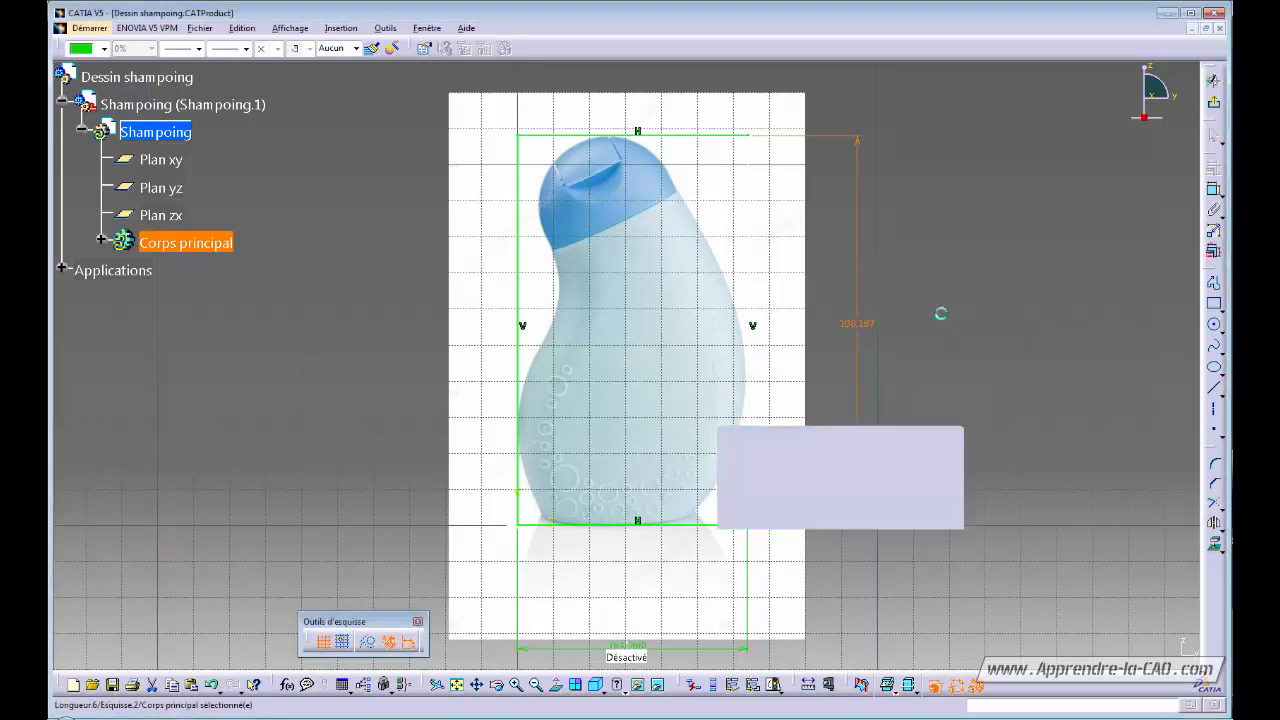
# Turn off Mesure for the rectangle's width dimension, set it to 100 mm, and exit the sketch
pyautogui.doubleClick(634, 648)
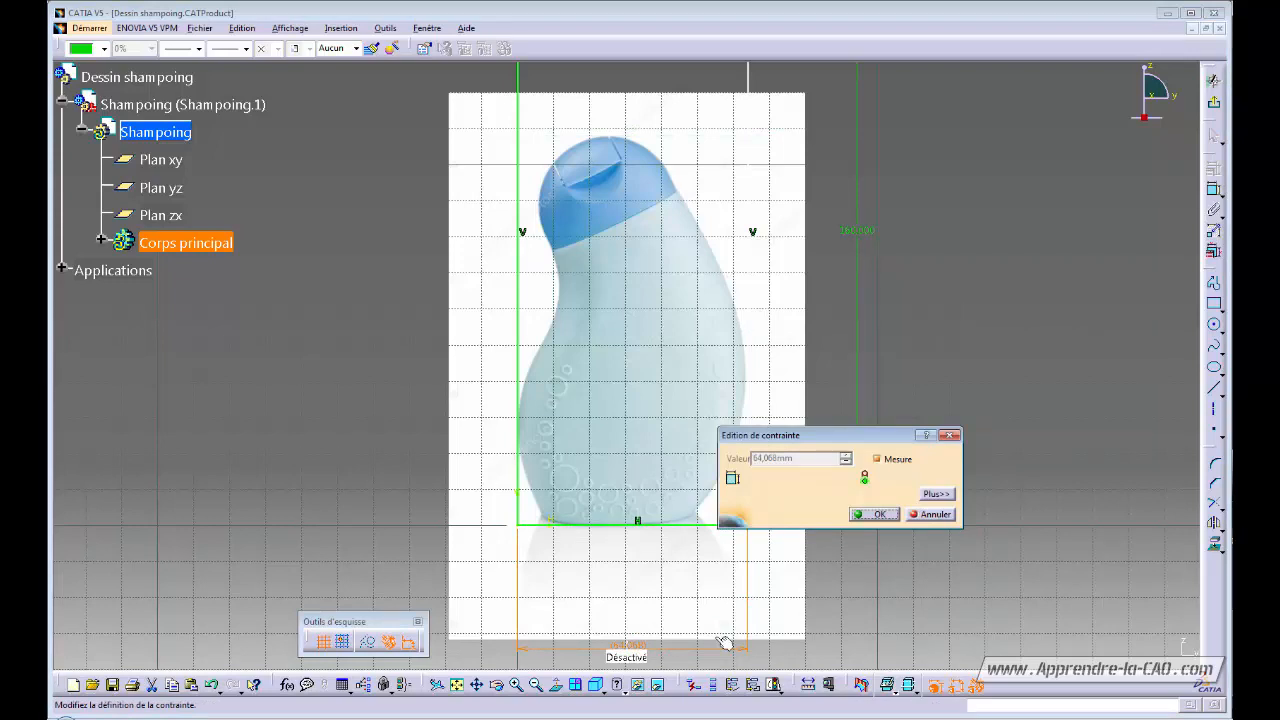
pyautogui.click(877, 459)
pyautogui.doubleClick(825, 461)
pyautogui.write('100')
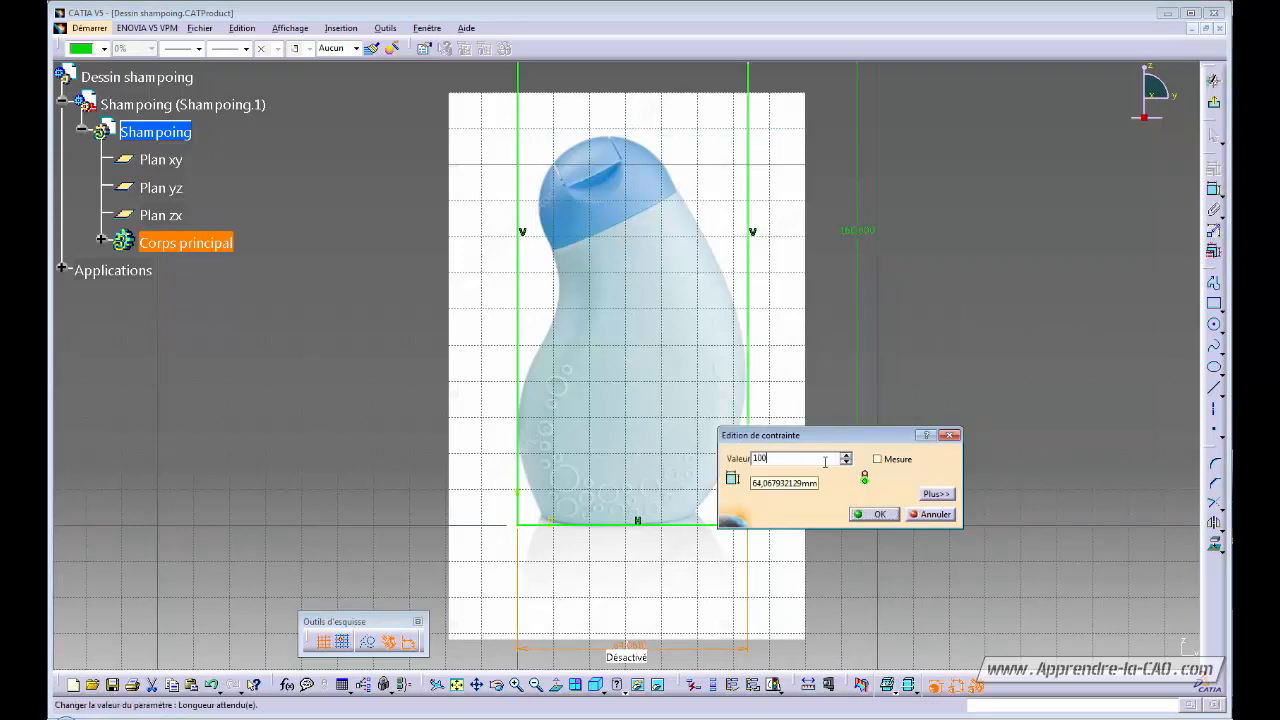
pyautogui.press('Return')
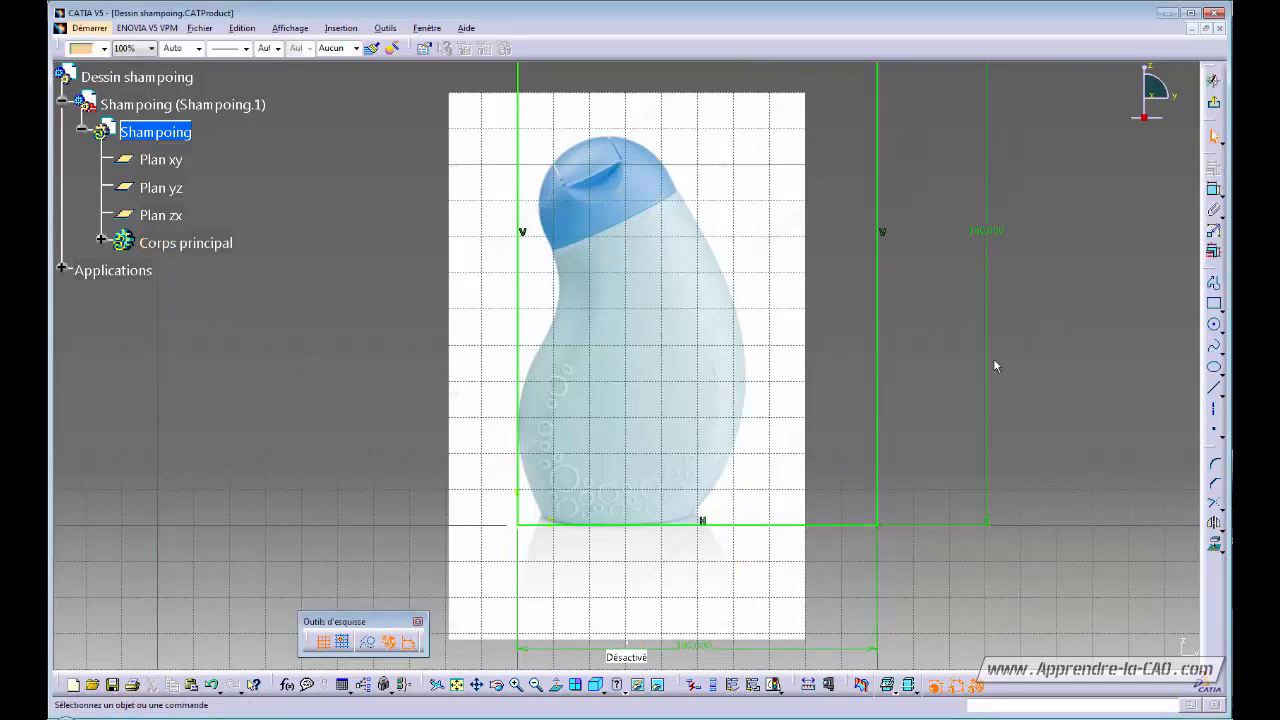
pyautogui.moveTo(921, 323); pyautogui.dragTo(895, 386, button='middle')
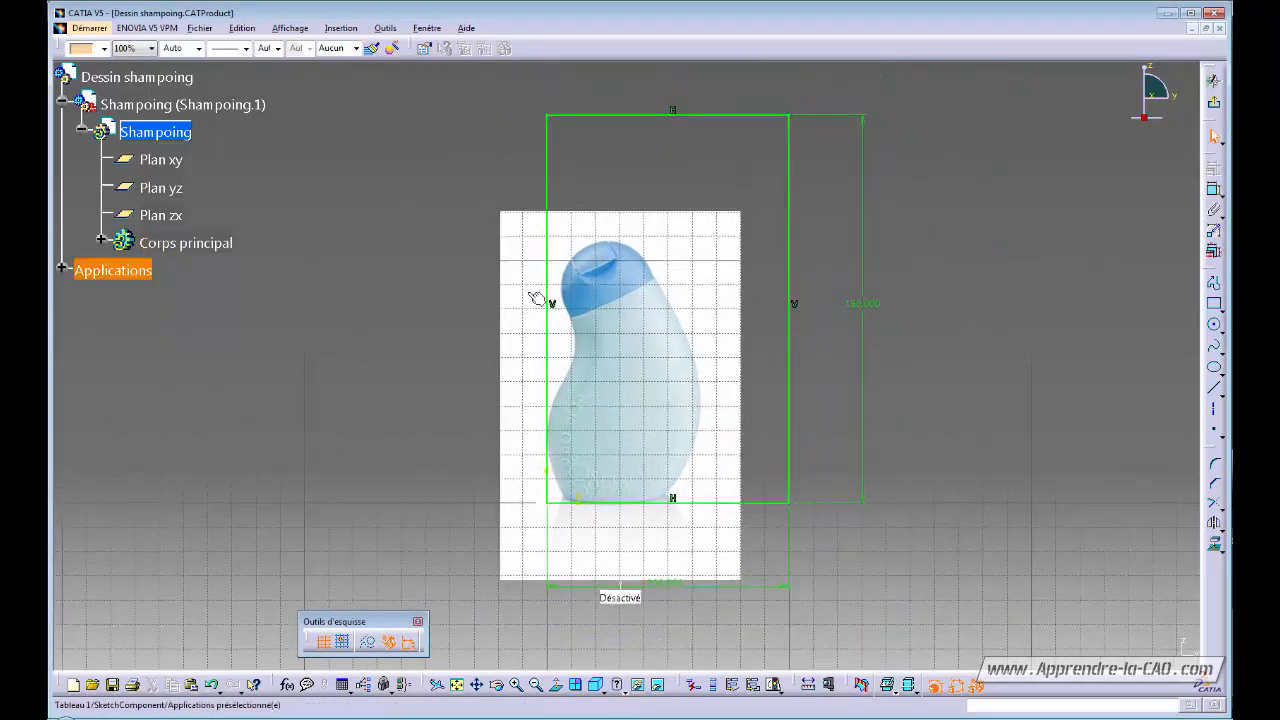
pyautogui.click(1213, 102)
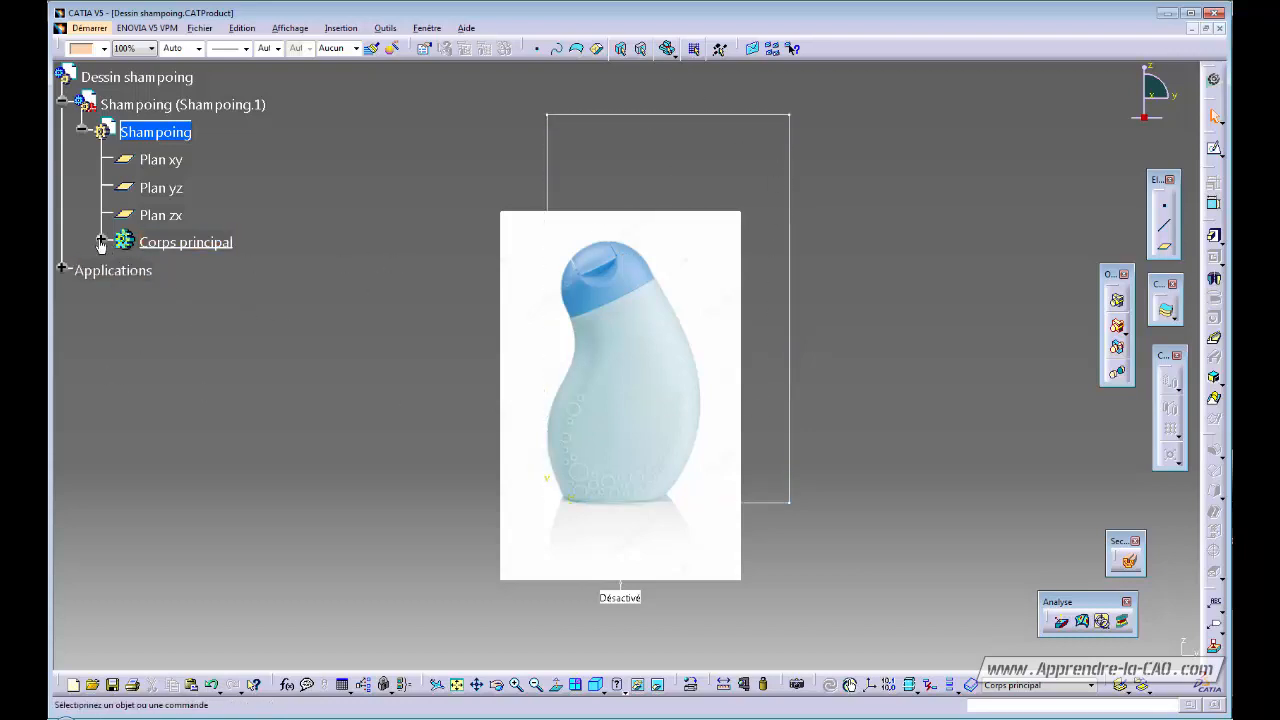
# Recolour the rectangle sketch Esquisse.2 dark grey
pyautogui.click(656, 121)
pyautogui.click(104, 48)
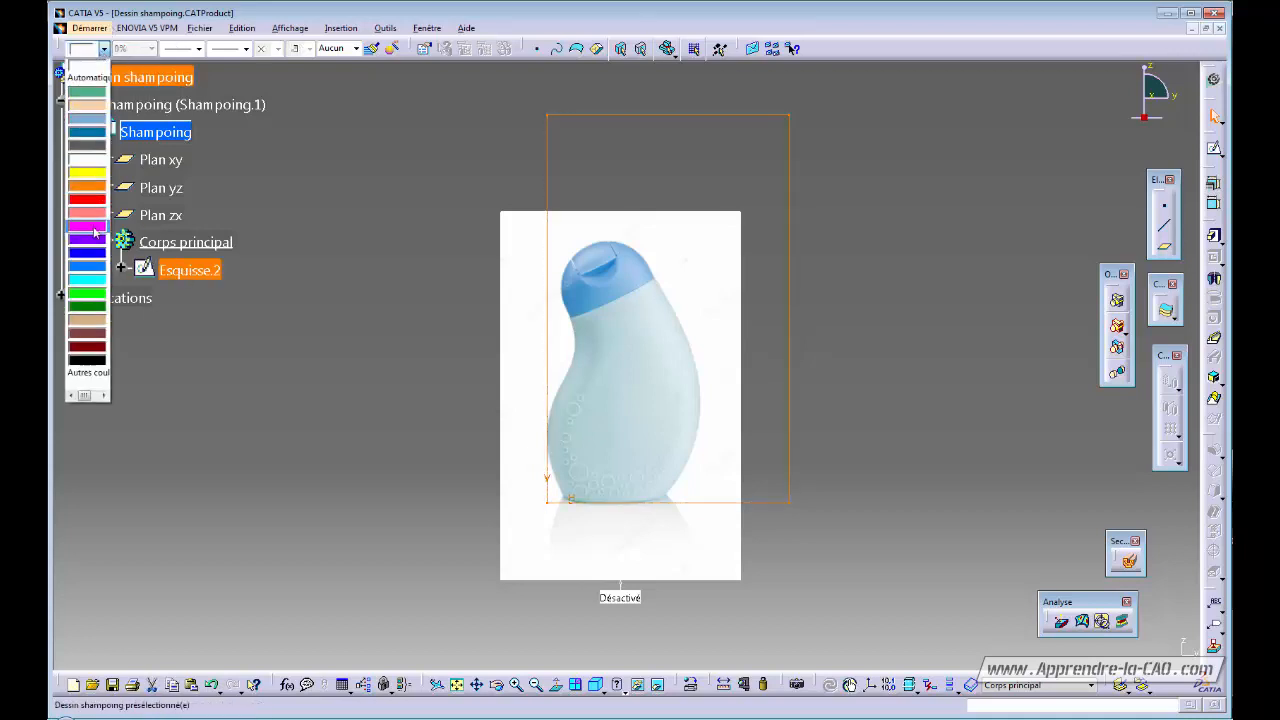
pyautogui.click(83, 147)
pyautogui.click(312, 233)
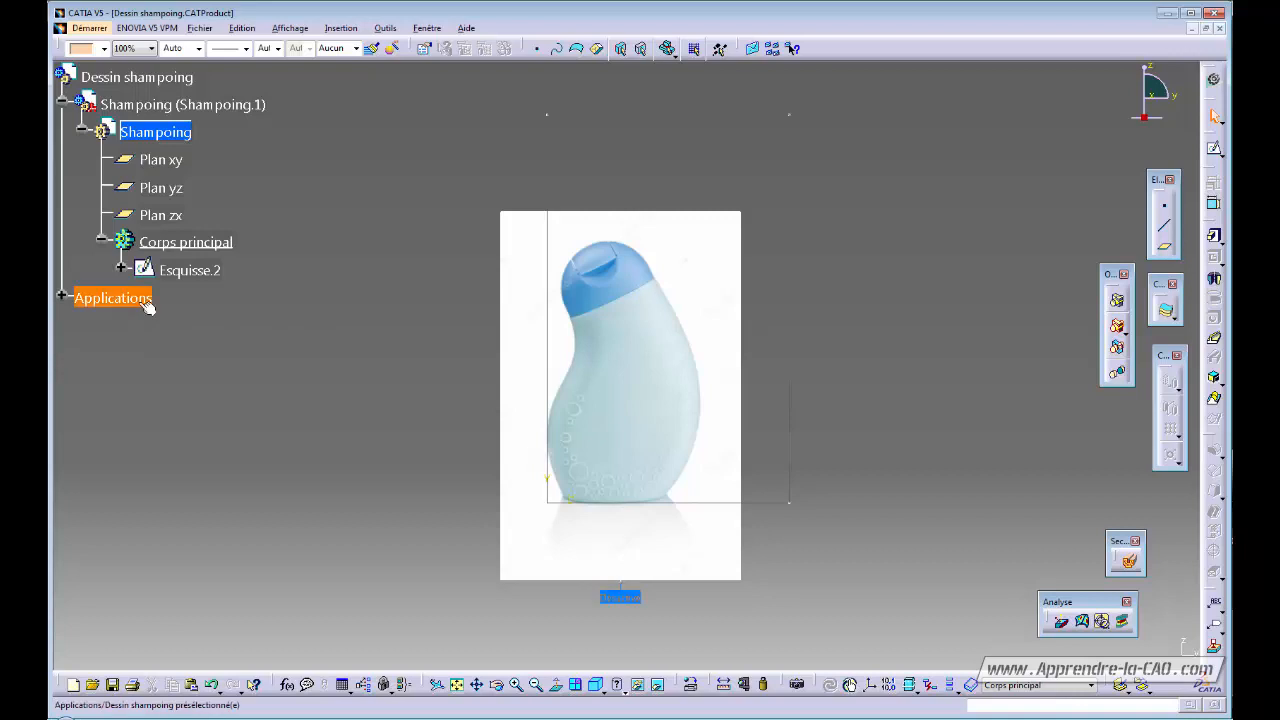
# Edit Tableau 1 in the Dessin shampoing product and rescale the bottle image until the cap's top meets the rectangle's upper edge
pyautogui.click(140, 77)
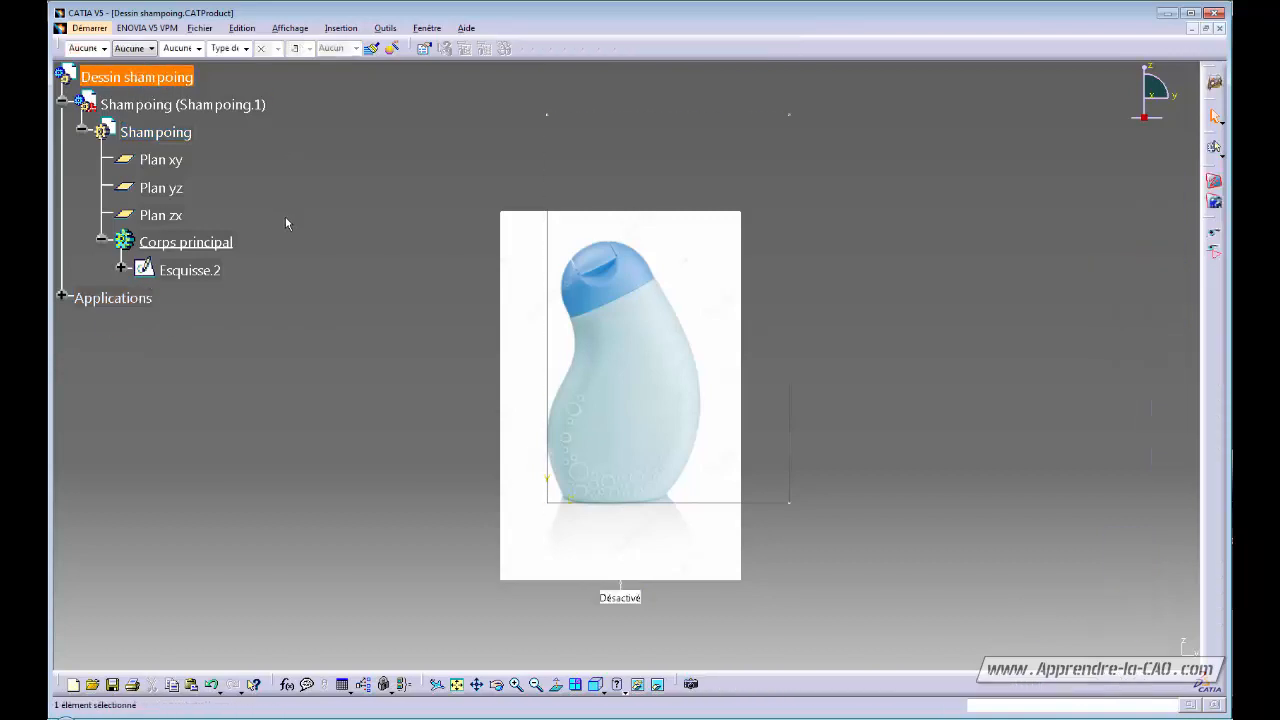
pyautogui.click(62, 297)
pyautogui.click(81, 326)
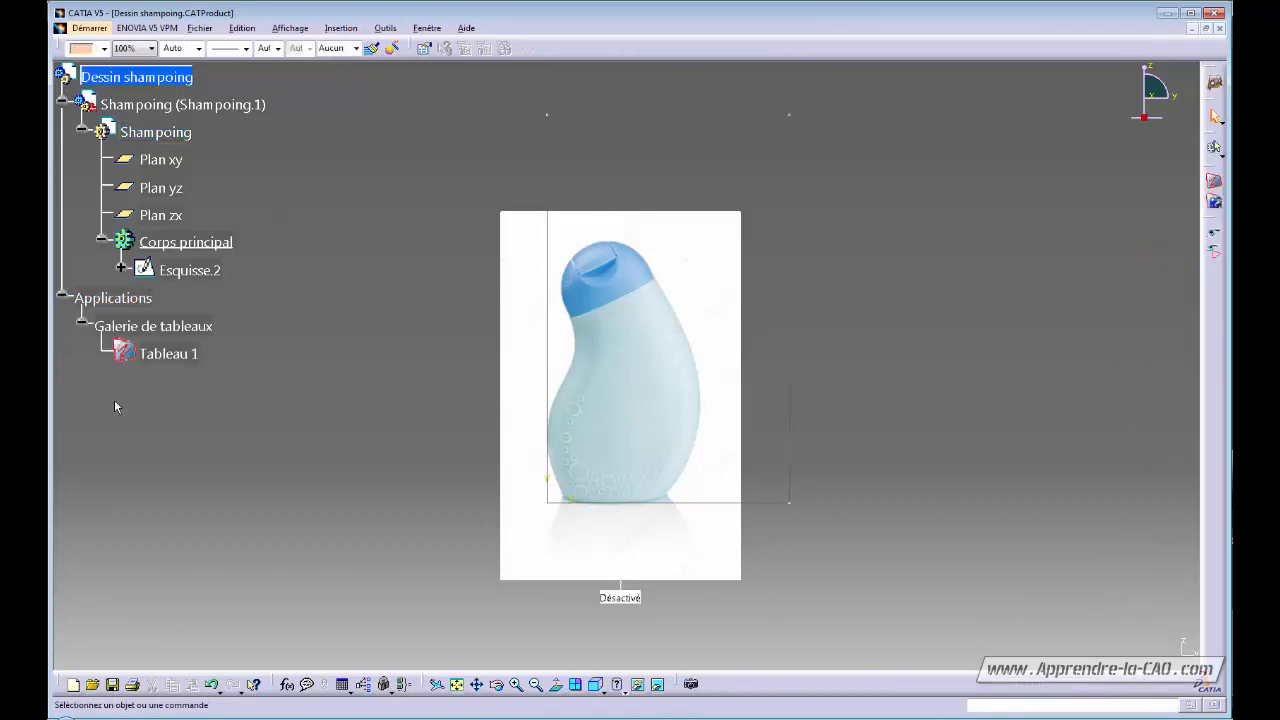
pyautogui.doubleClick(165, 353)
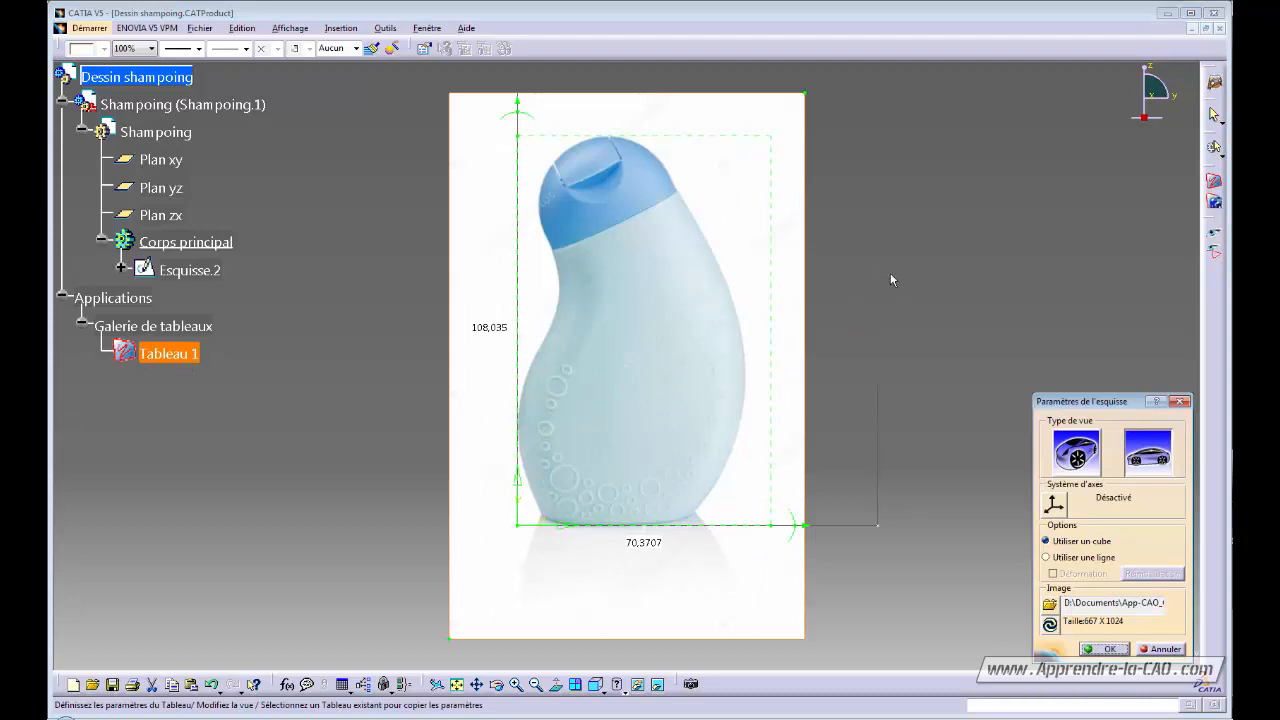
pyautogui.keyDown('ctrl'); pyautogui.moveTo(890, 275); pyautogui.dragTo(878, 330, button='middle'); pyautogui.keyUp('ctrl')
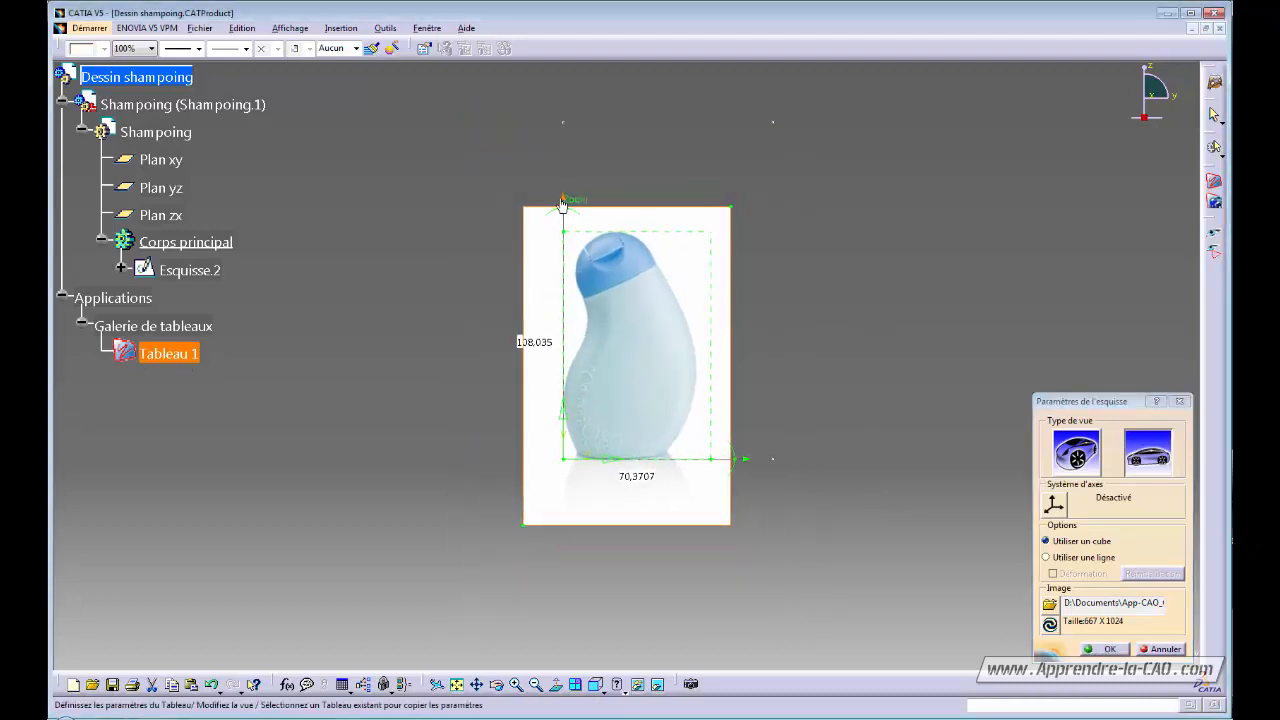
pyautogui.moveTo(561, 204); pyautogui.dragTo(552, 272)
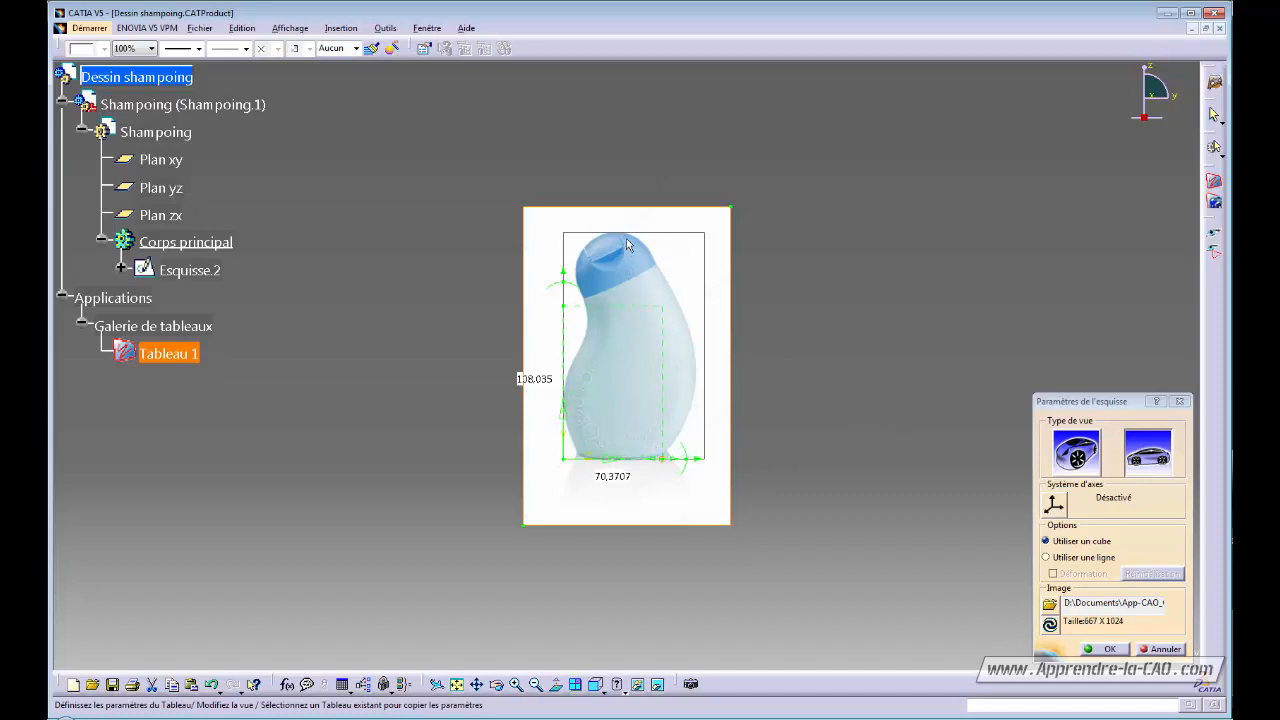
pyautogui.click(1108, 649)
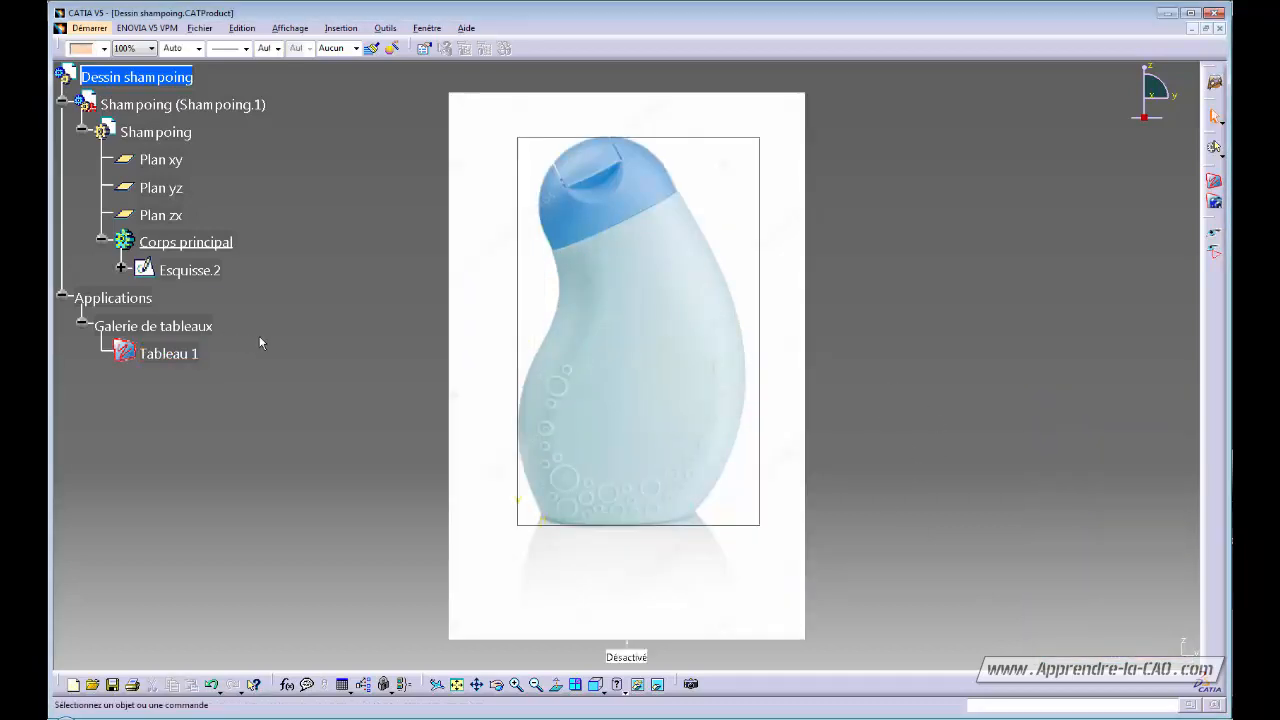
# Activate the Shampoing part's Corps principal and start a new sketch on the xy plane
pyautogui.click(193, 242)
pyautogui.doubleClick(193, 242)
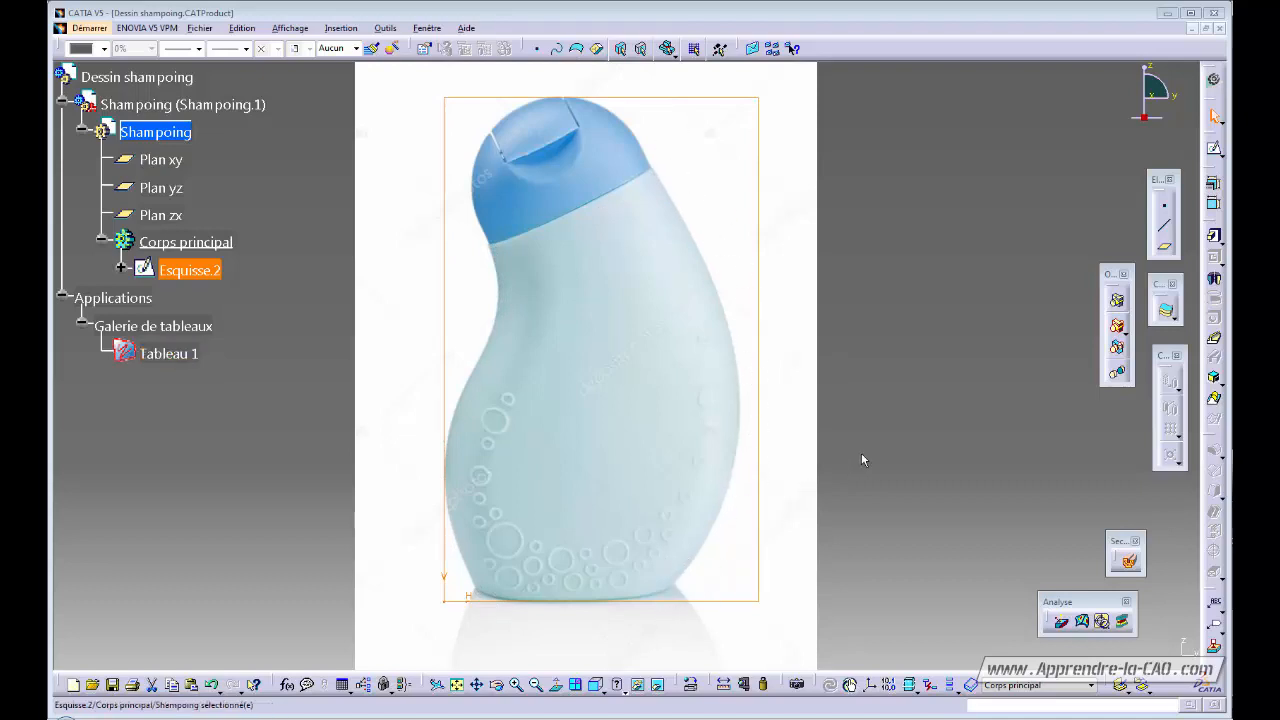
pyautogui.click(258, 458)
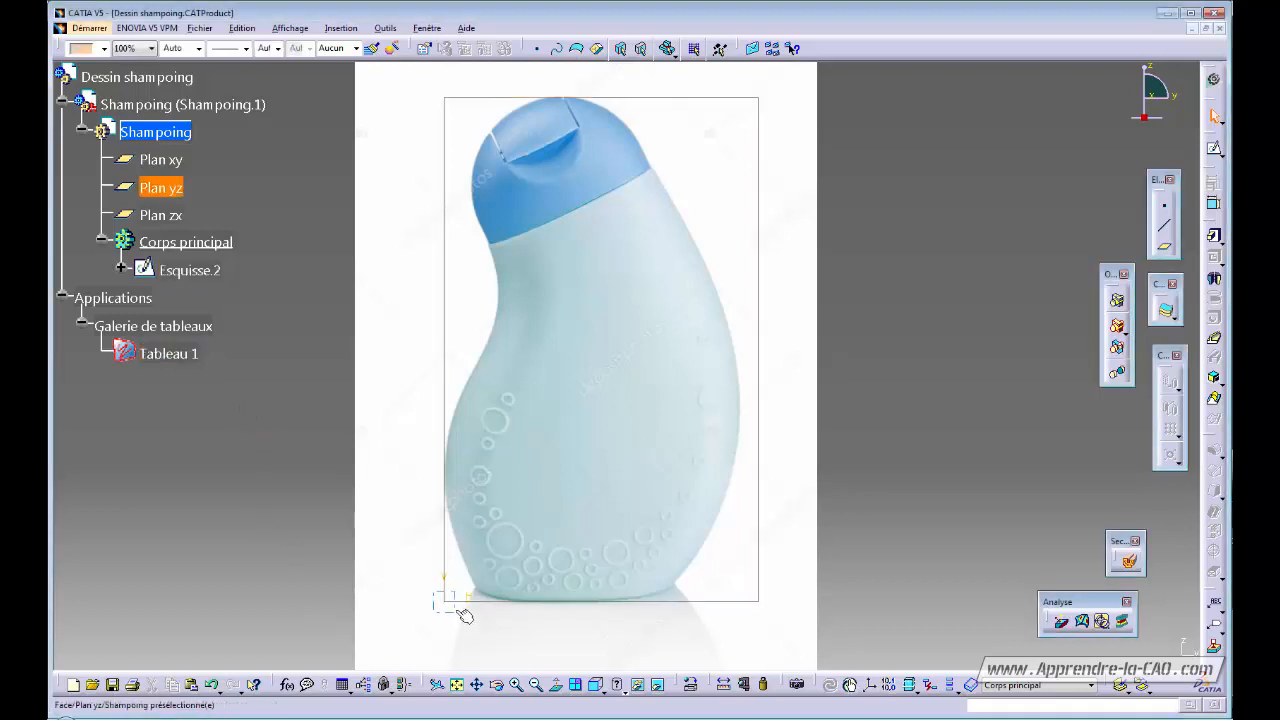
pyautogui.moveTo(628, 635); pyautogui.dragTo(836, 574, button='middle')
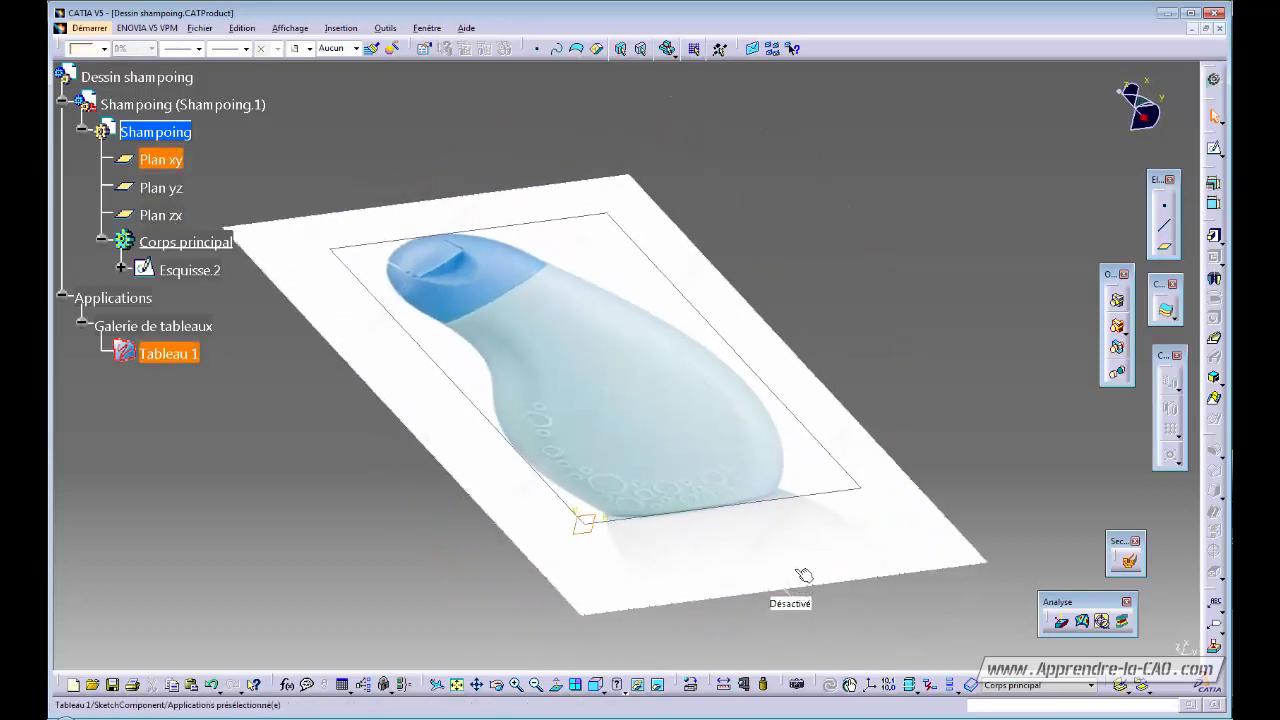
pyautogui.moveTo(804, 576); pyautogui.dragTo(838, 481, button='middle')
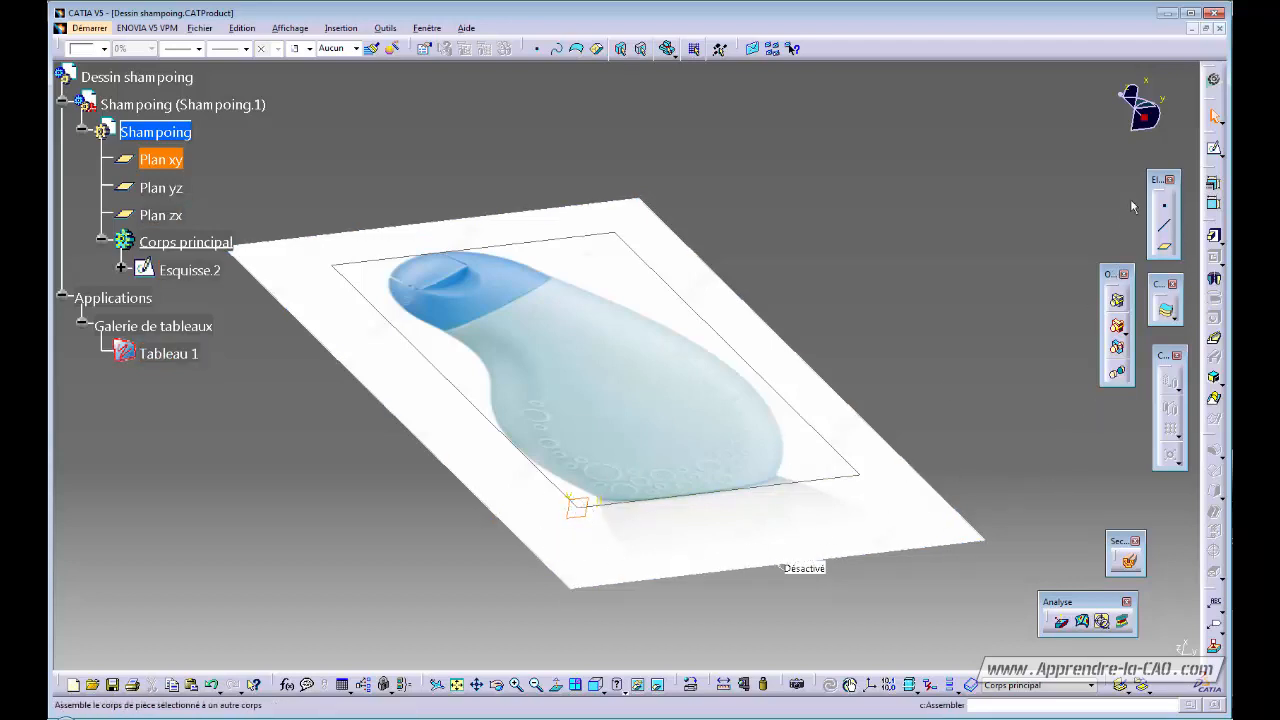
pyautogui.click(1214, 148)
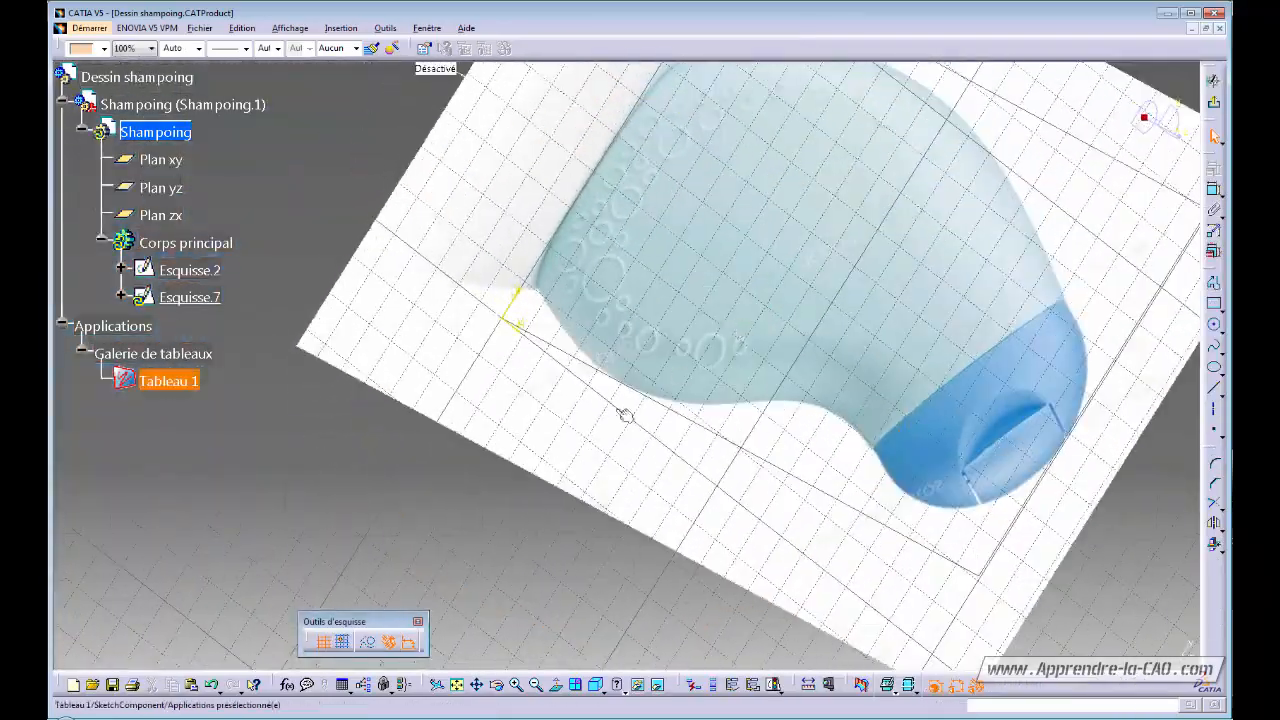
pyautogui.moveTo(625, 415); pyautogui.dragTo(806, 497, button='middle')
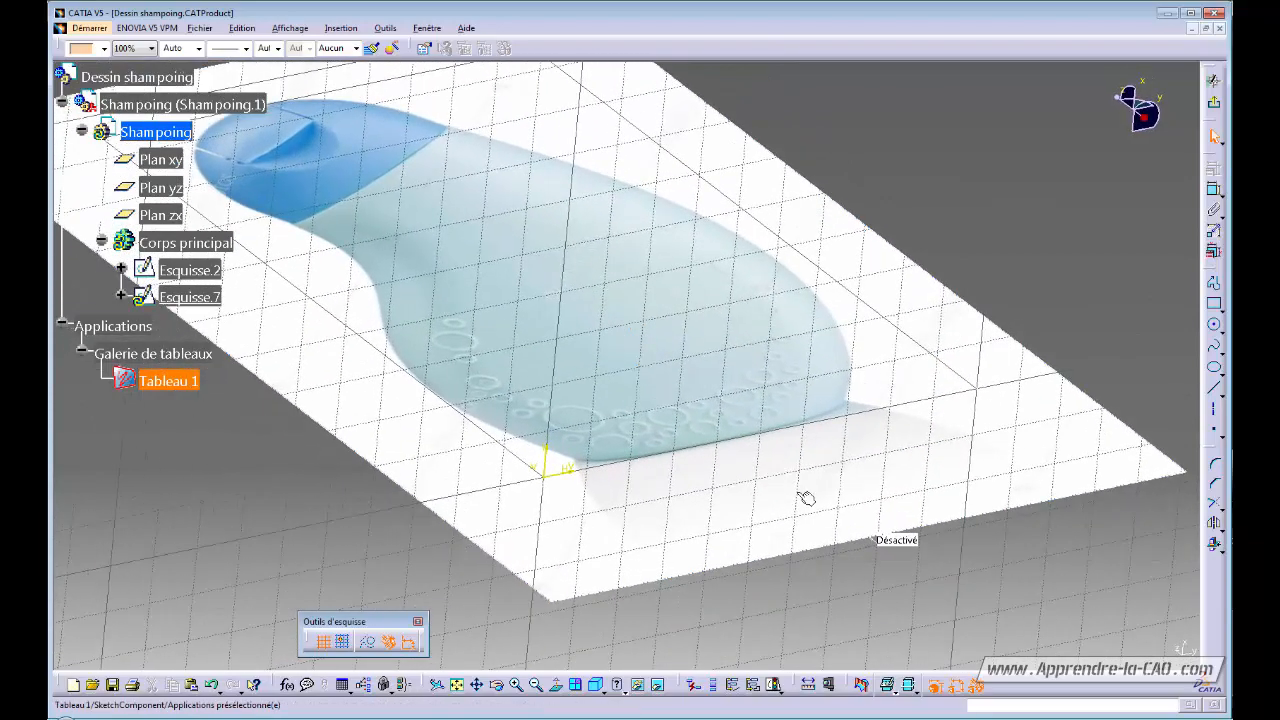
# Sketch an ellipse centred on the bottle's base line with radii of about 27.5 mm and 11.7 mm, and exit the sketch
pyautogui.click(1214, 368)
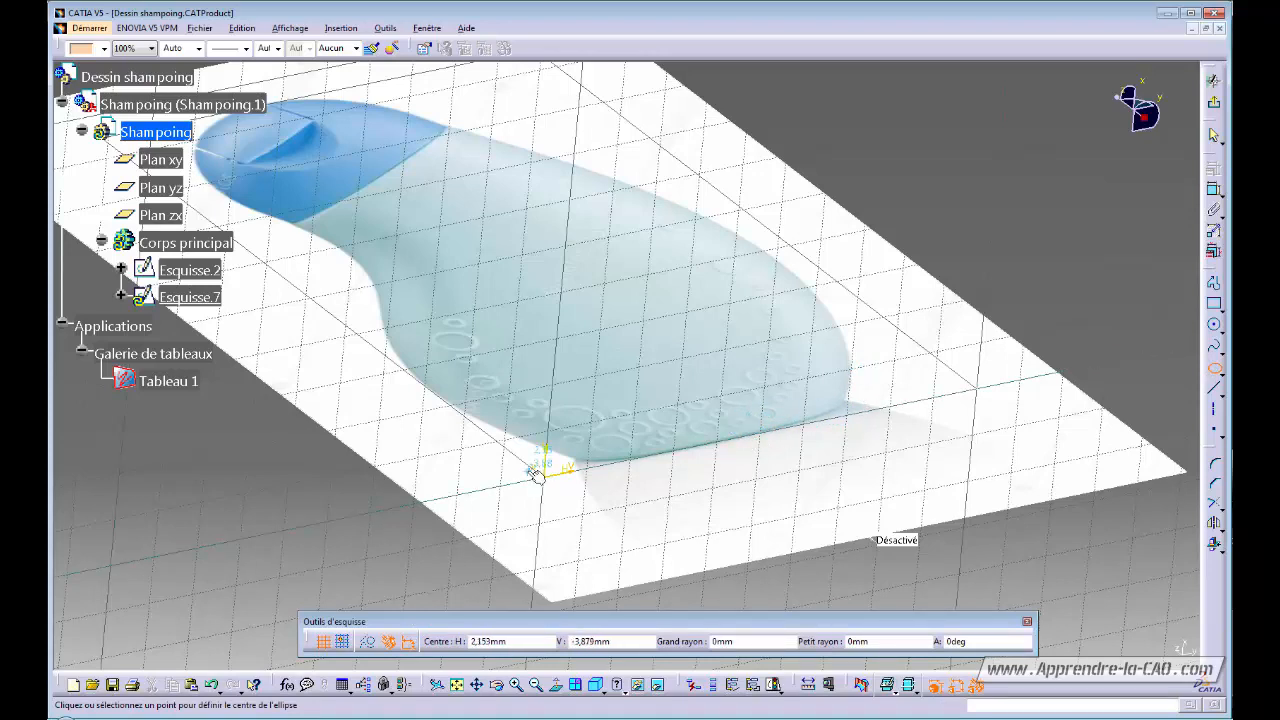
pyautogui.click(742, 434)
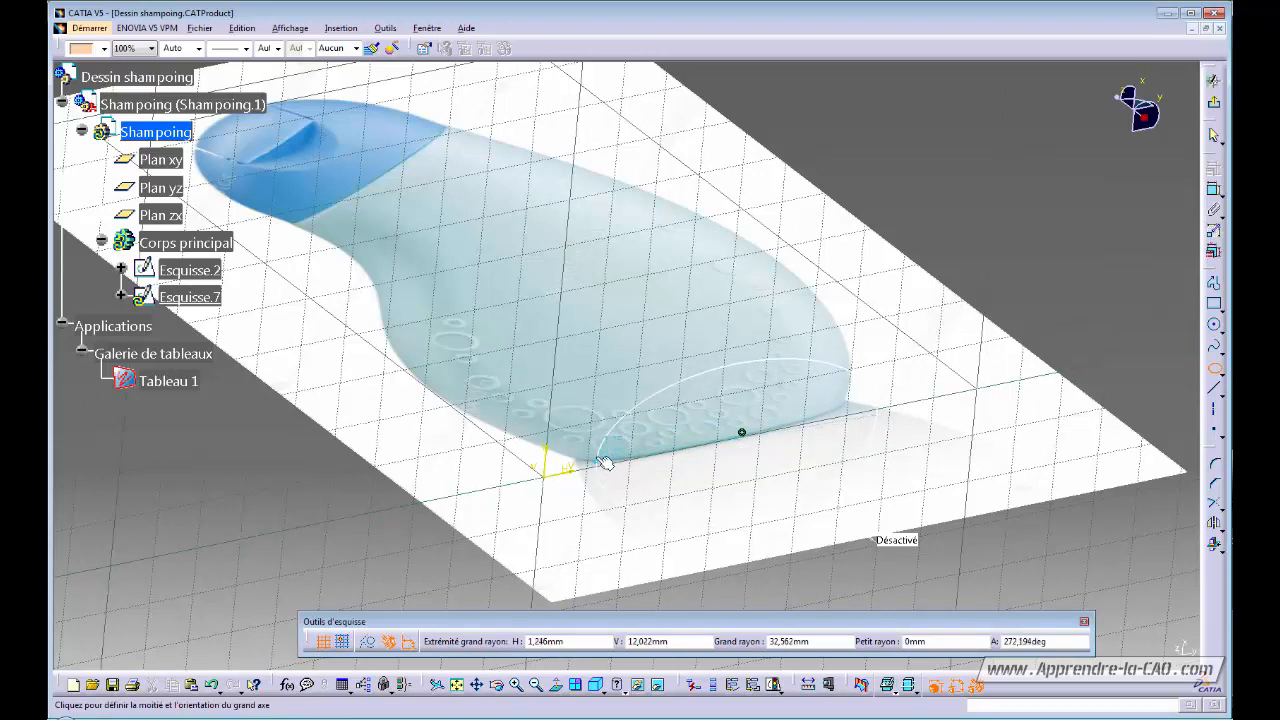
pyautogui.click(860, 410)
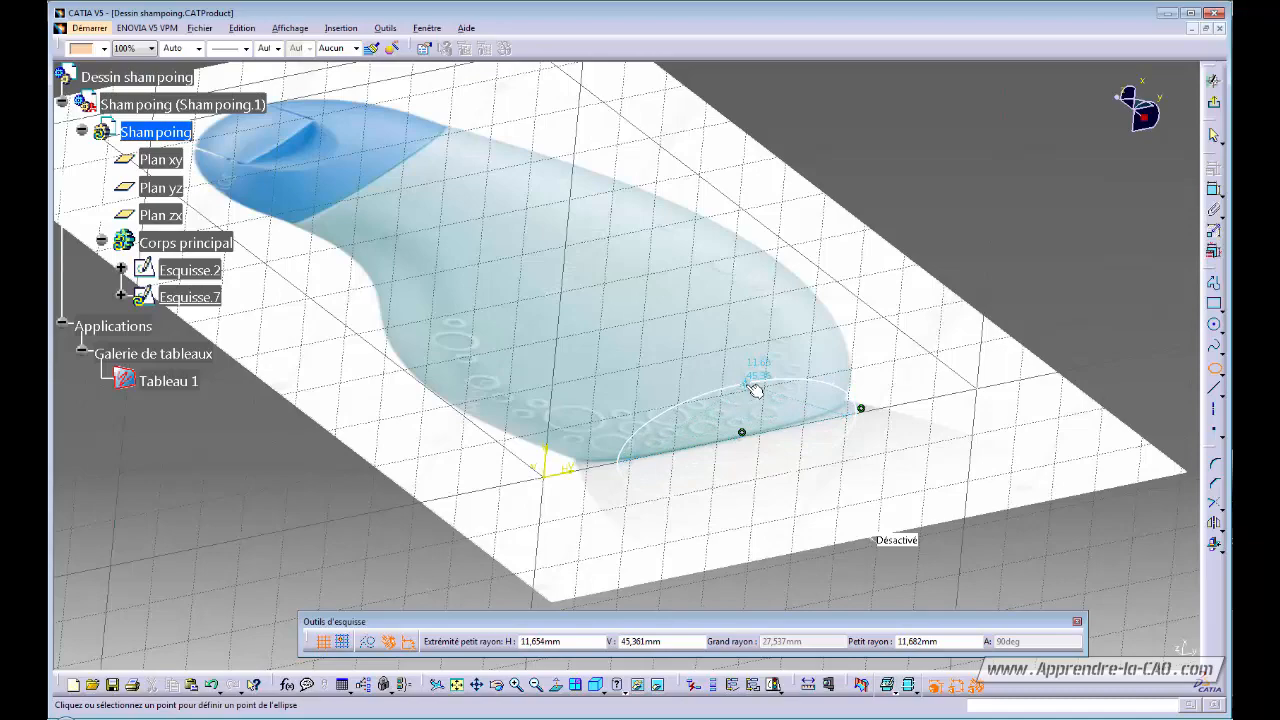
pyautogui.click(755, 390)
pyautogui.moveTo(812, 505)
pyautogui.mouseDown(button='middle')
pyautogui.moveTo(790, 518)
pyautogui.moveTo(674, 483)
pyautogui.moveTo(694, 449)
pyautogui.moveTo(777, 580)
pyautogui.moveTo(737, 591)
pyautogui.moveTo(787, 393)
pyautogui.mouseUp(button='middle')
pyautogui.moveTo(527, 472)
pyautogui.mouseDown(button='middle')
pyautogui.moveTo(817, 523)
pyautogui.moveTo(600, 546)
pyautogui.moveTo(778, 556)
pyautogui.moveTo(775, 528)
pyautogui.moveTo(743, 580)
pyautogui.moveTo(877, 489)
pyautogui.mouseUp(button='middle')
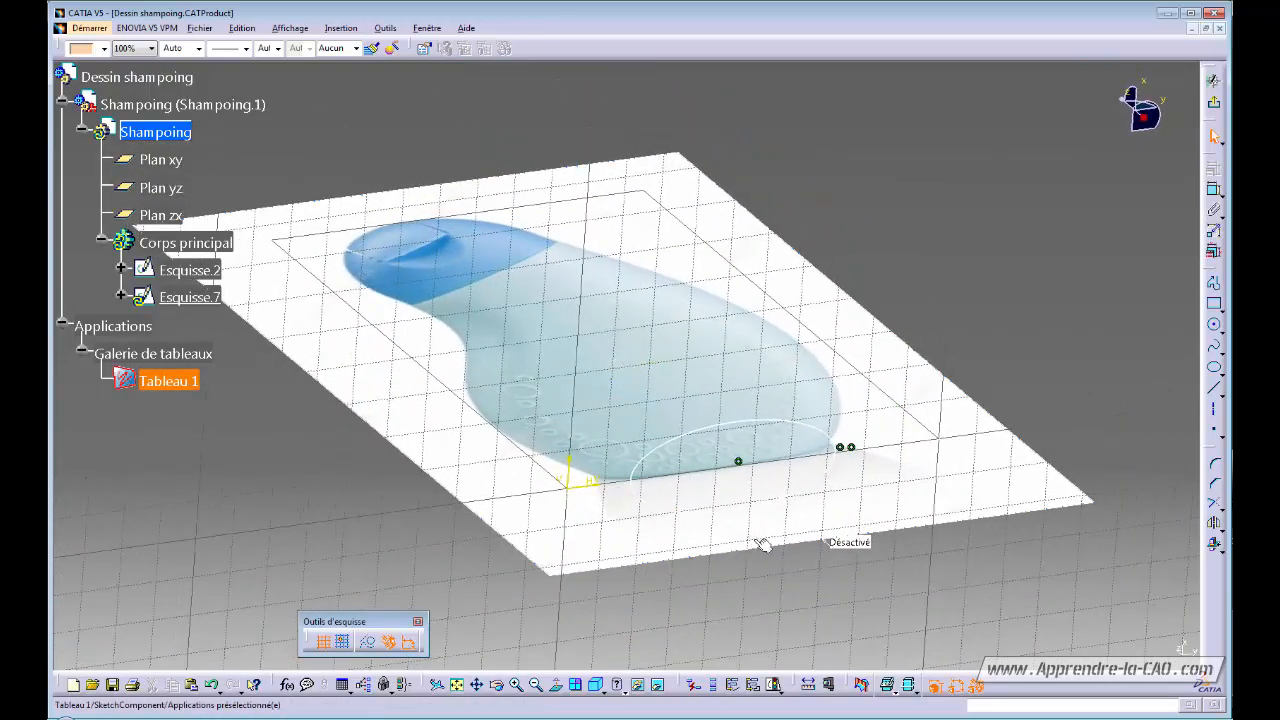
pyautogui.moveTo(690, 510)
pyautogui.mouseDown(button='middle')
pyautogui.moveTo(709, 543)
pyautogui.moveTo(815, 565)
pyautogui.moveTo(775, 555)
pyautogui.moveTo(777, 531)
pyautogui.moveTo(860, 539)
pyautogui.mouseUp(button='middle')
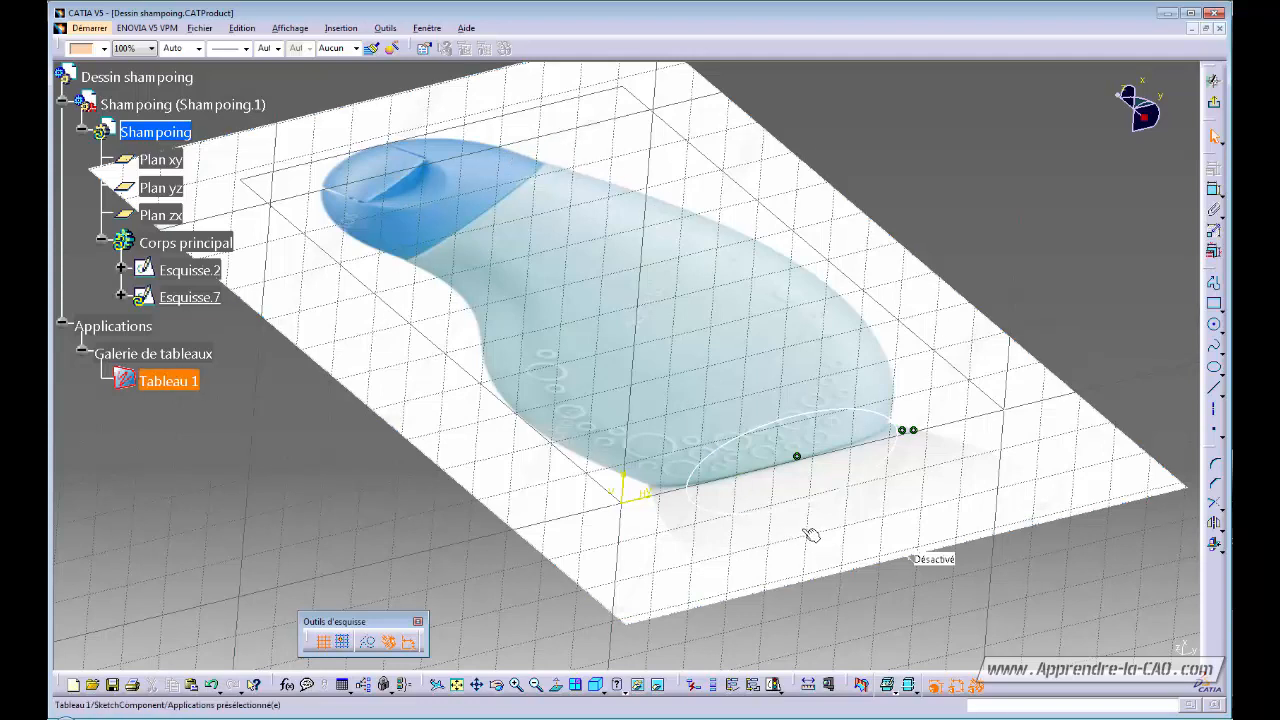
pyautogui.moveTo(779, 555); pyautogui.dragTo(874, 523, button='middle')
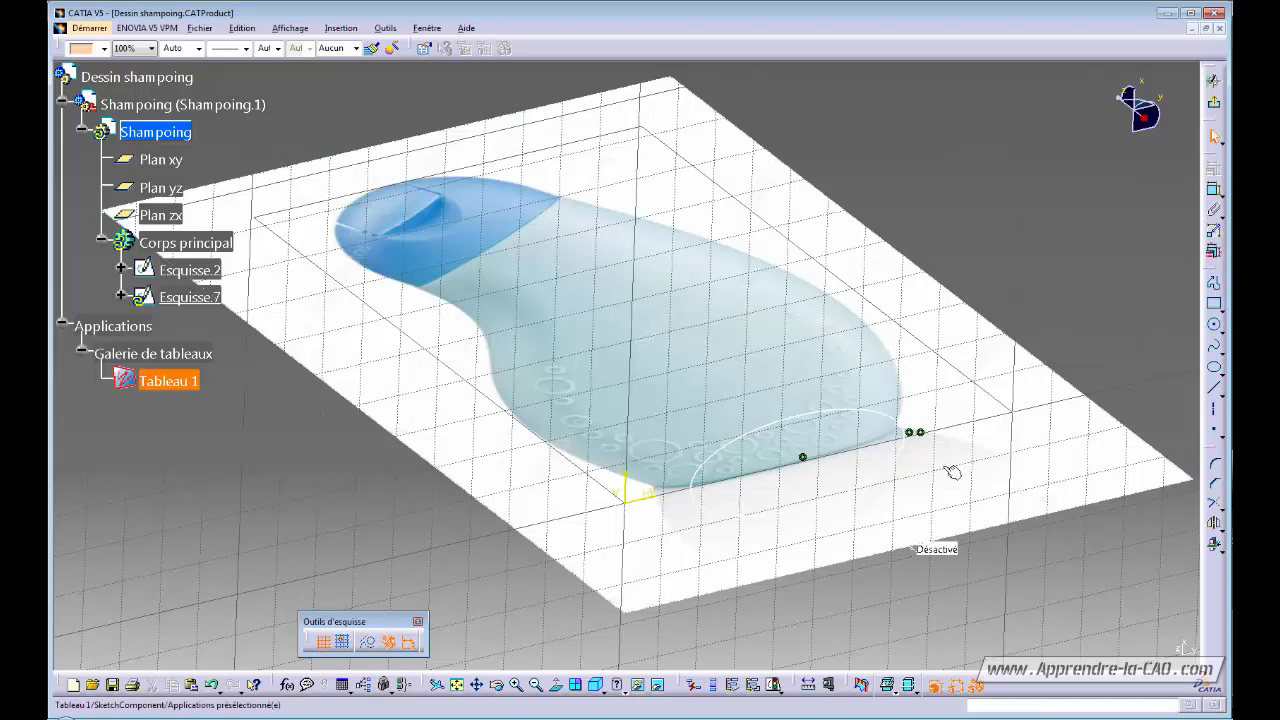
pyautogui.click(1213, 80)
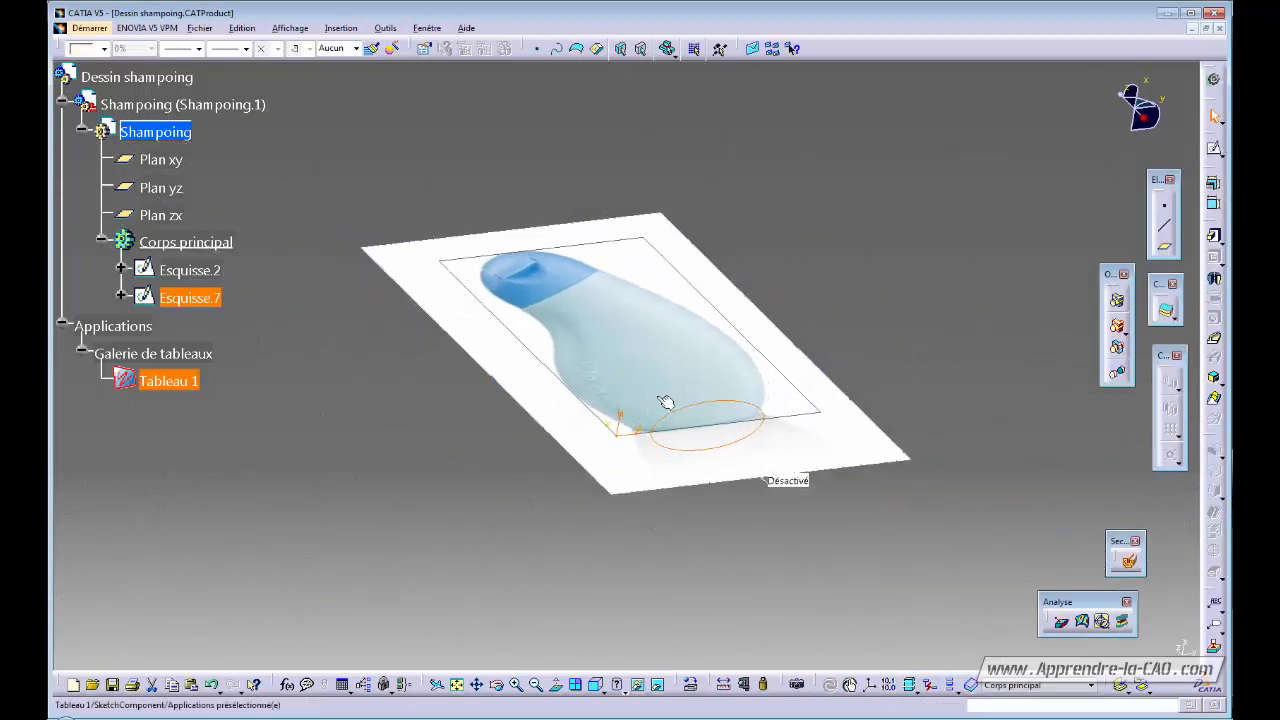
pyautogui.moveTo(665, 402)
pyautogui.mouseDown(button='middle')
pyautogui.moveTo(691, 374)
pyautogui.moveTo(561, 300)
pyautogui.moveTo(500, 355)
pyautogui.moveTo(740, 405)
pyautogui.moveTo(594, 540)
pyautogui.moveTo(651, 383)
pyautogui.moveTo(606, 471)
pyautogui.moveTo(727, 183)
pyautogui.mouseUp(button='middle')
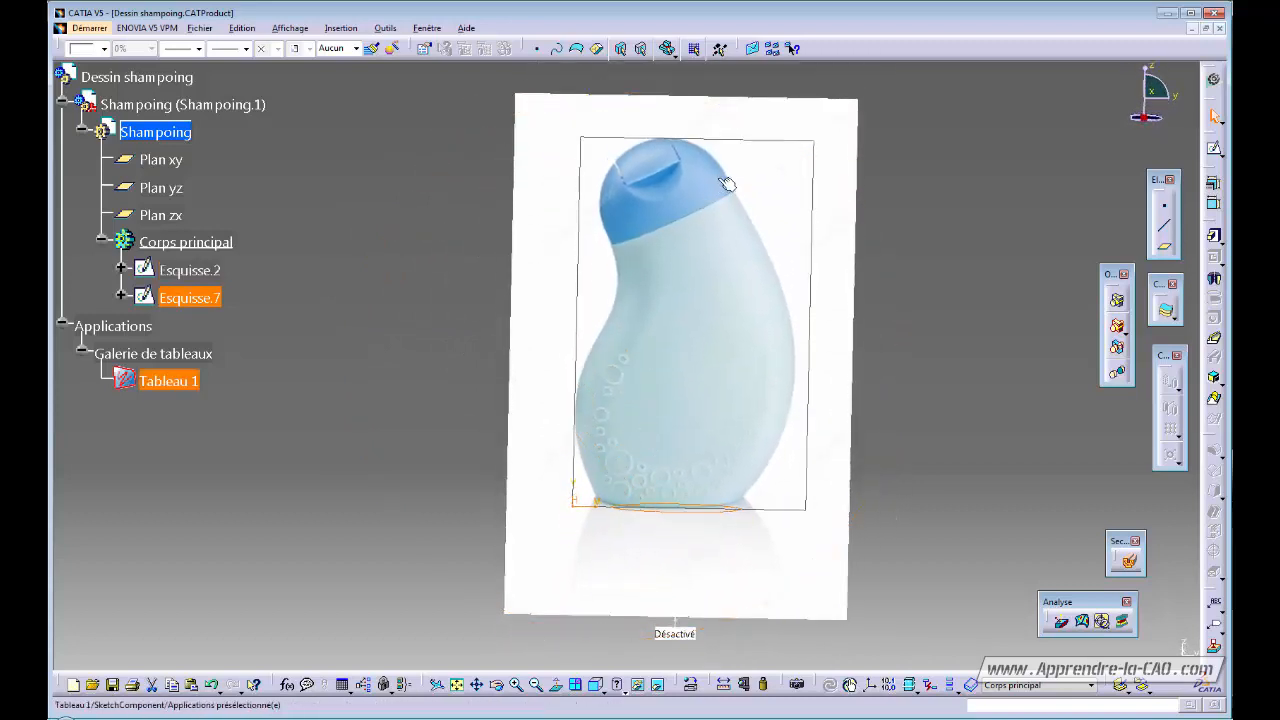
pyautogui.moveTo(754, 378)
pyautogui.mouseDown(button='middle')
pyautogui.moveTo(709, 429)
pyautogui.moveTo(633, 408)
pyautogui.moveTo(645, 372)
pyautogui.mouseUp(button='middle')
pyautogui.moveTo(742, 434); pyautogui.dragTo(662, 440, button='middle')
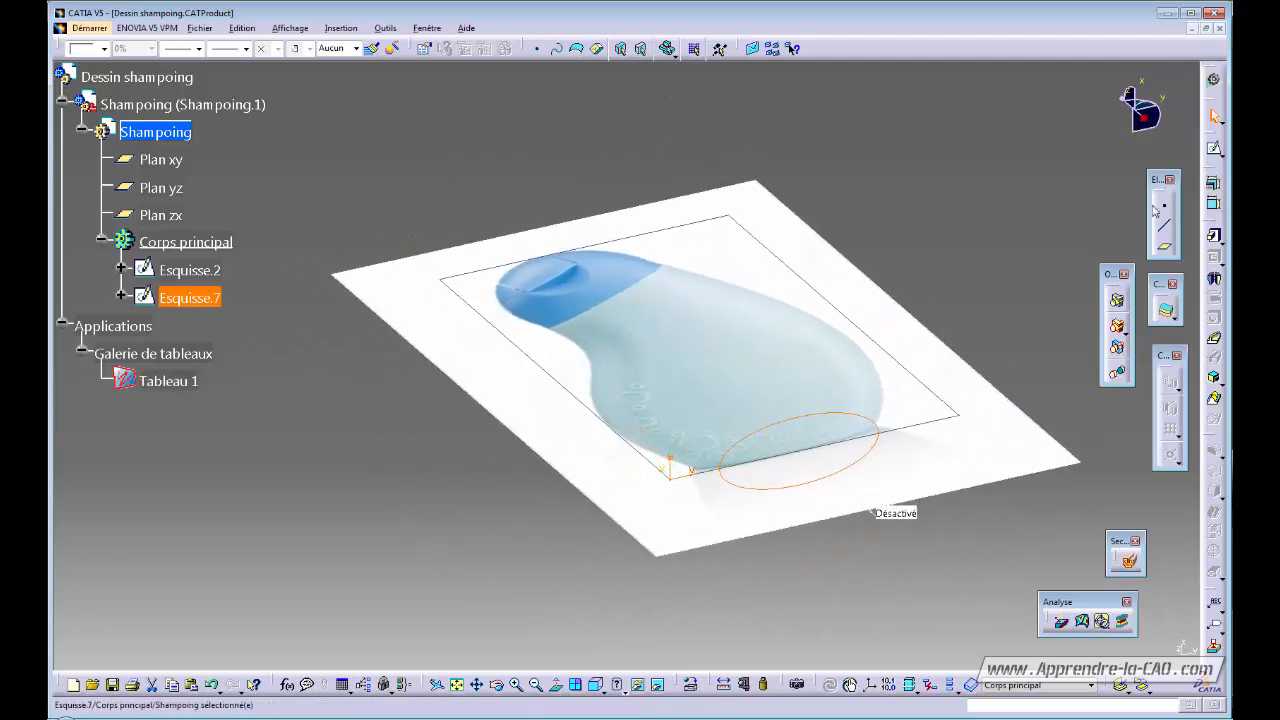
# Start a new sketch on the yz plane, draw a slanted line along the seam between cap and bottle, and exit the sketch
pyautogui.click(1216, 150)
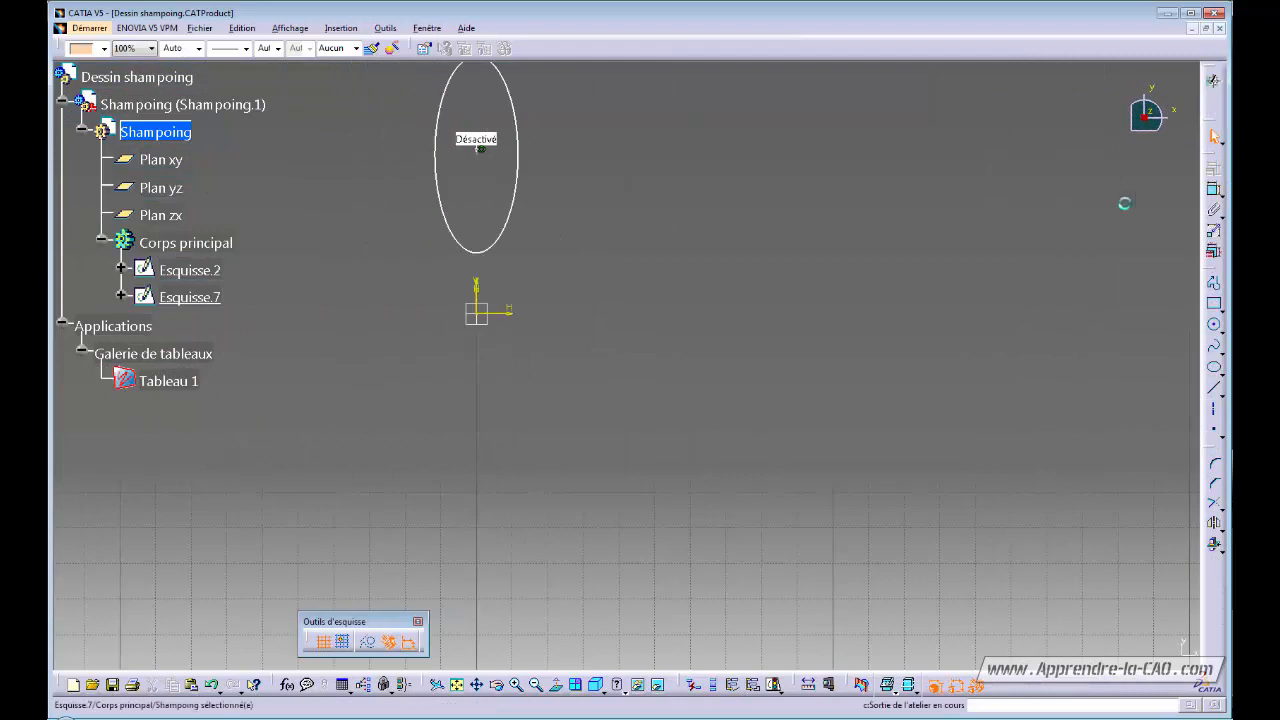
pyautogui.click(1213, 102)
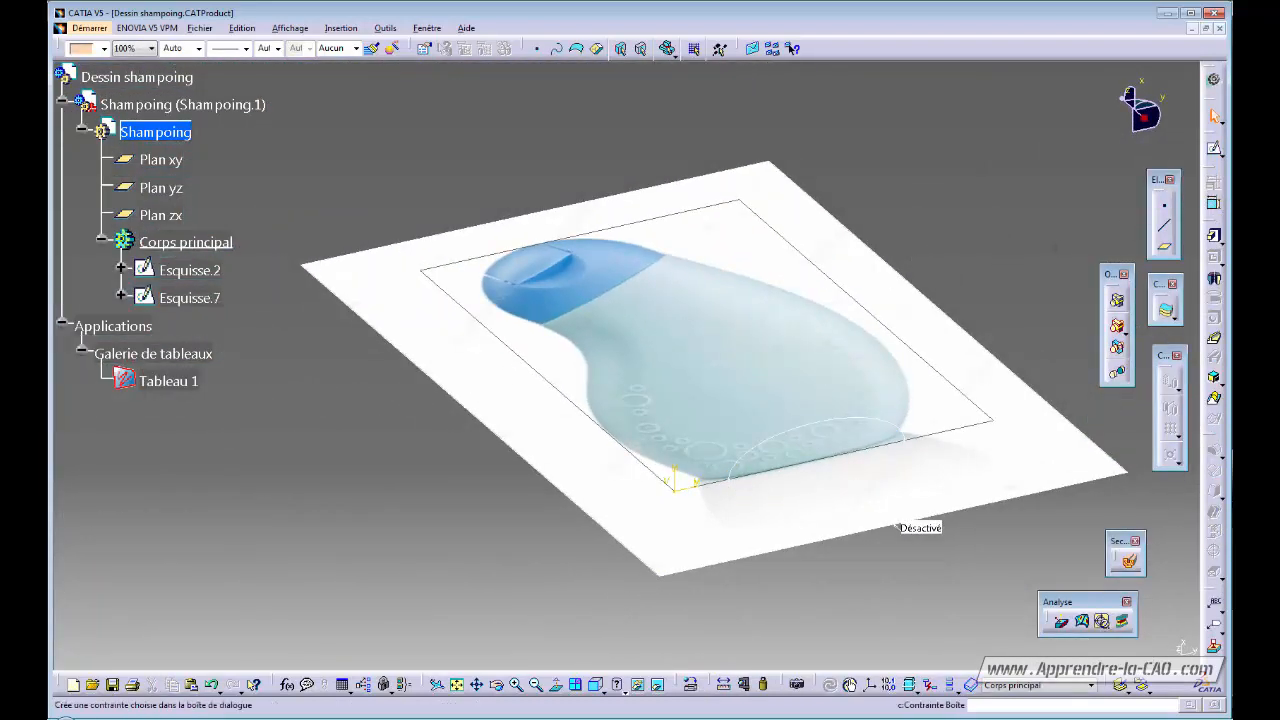
pyautogui.click(1214, 149)
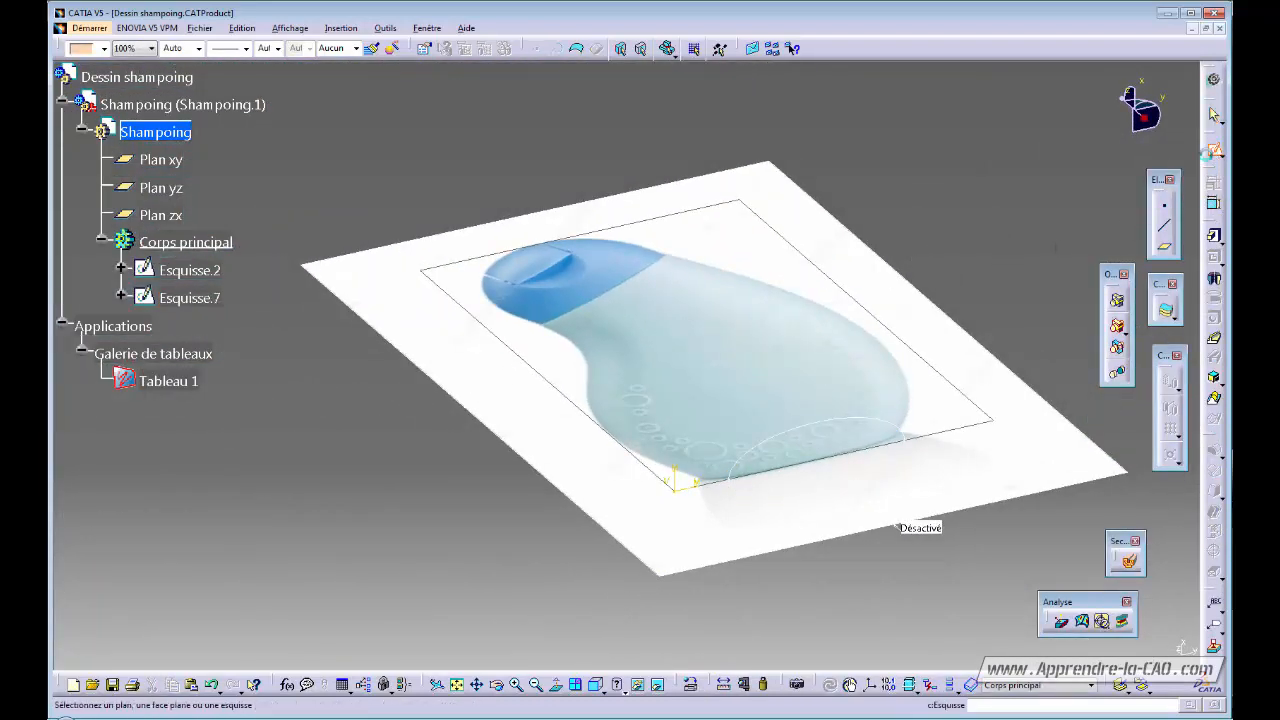
pyautogui.click(688, 497)
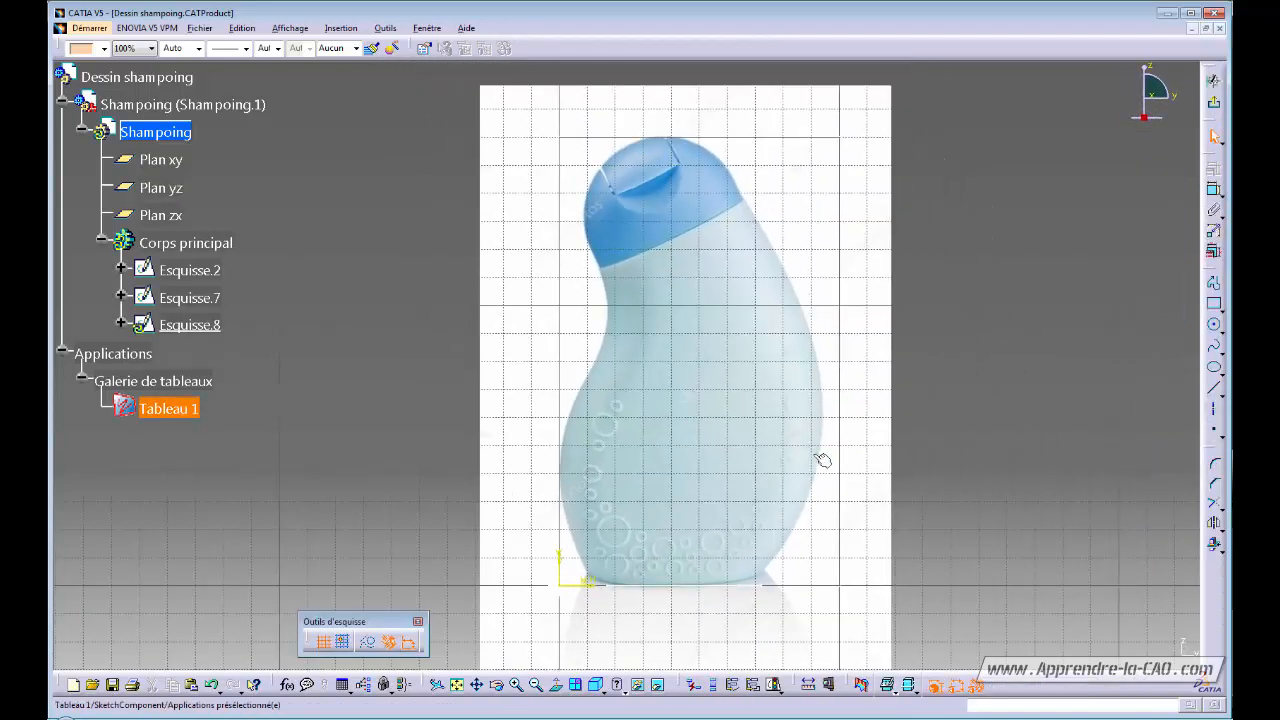
pyautogui.click(1214, 388)
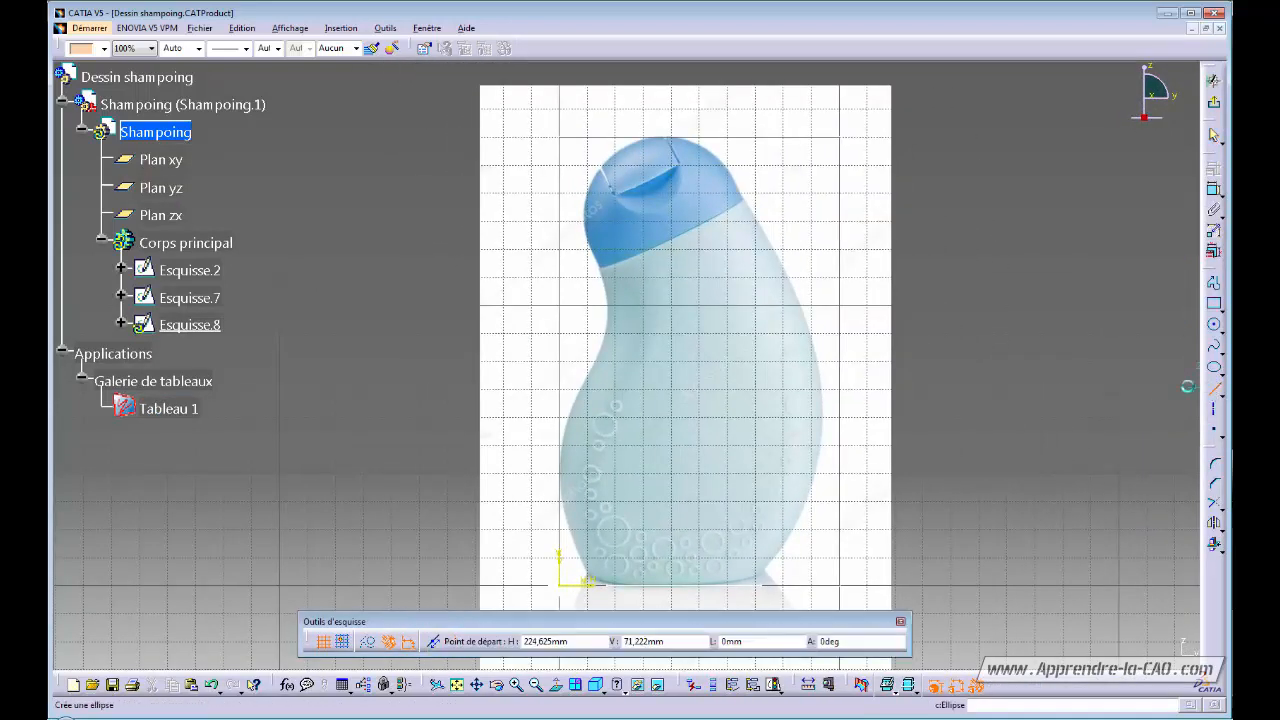
pyautogui.click(577, 284)
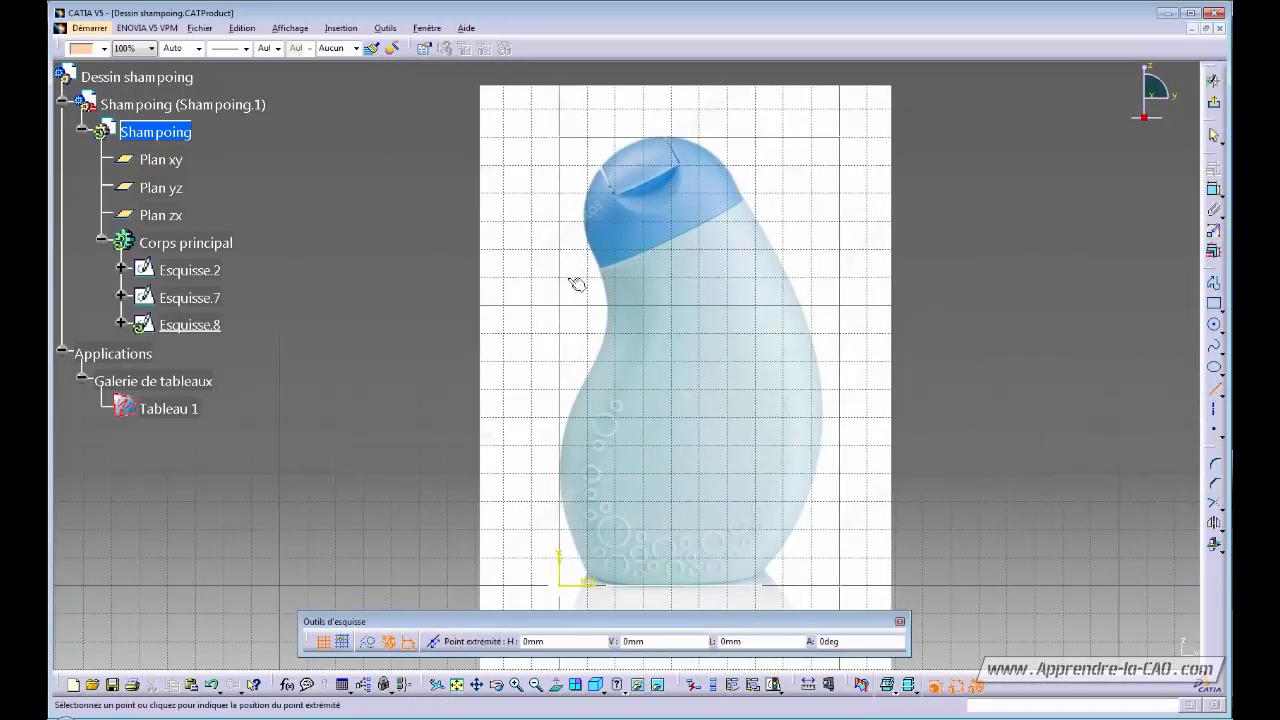
pyautogui.click(788, 183)
pyautogui.moveTo(647, 253); pyautogui.dragTo(651, 250)
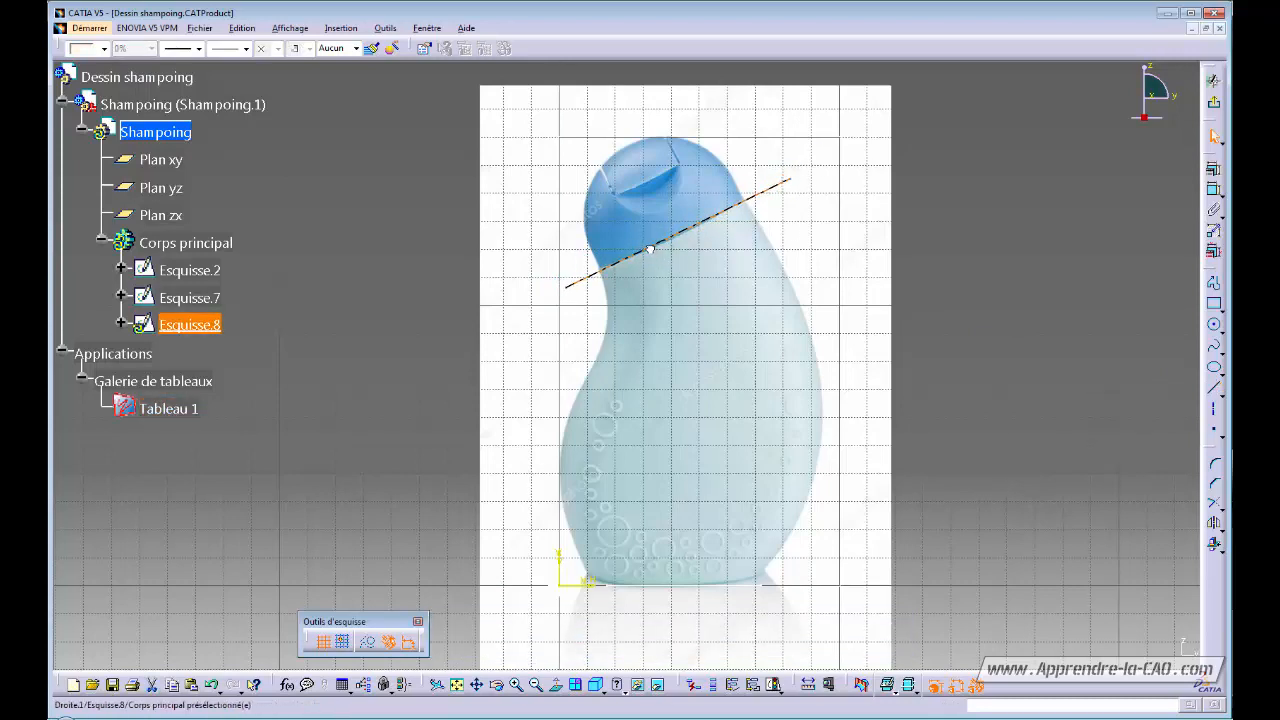
pyautogui.click(650, 250)
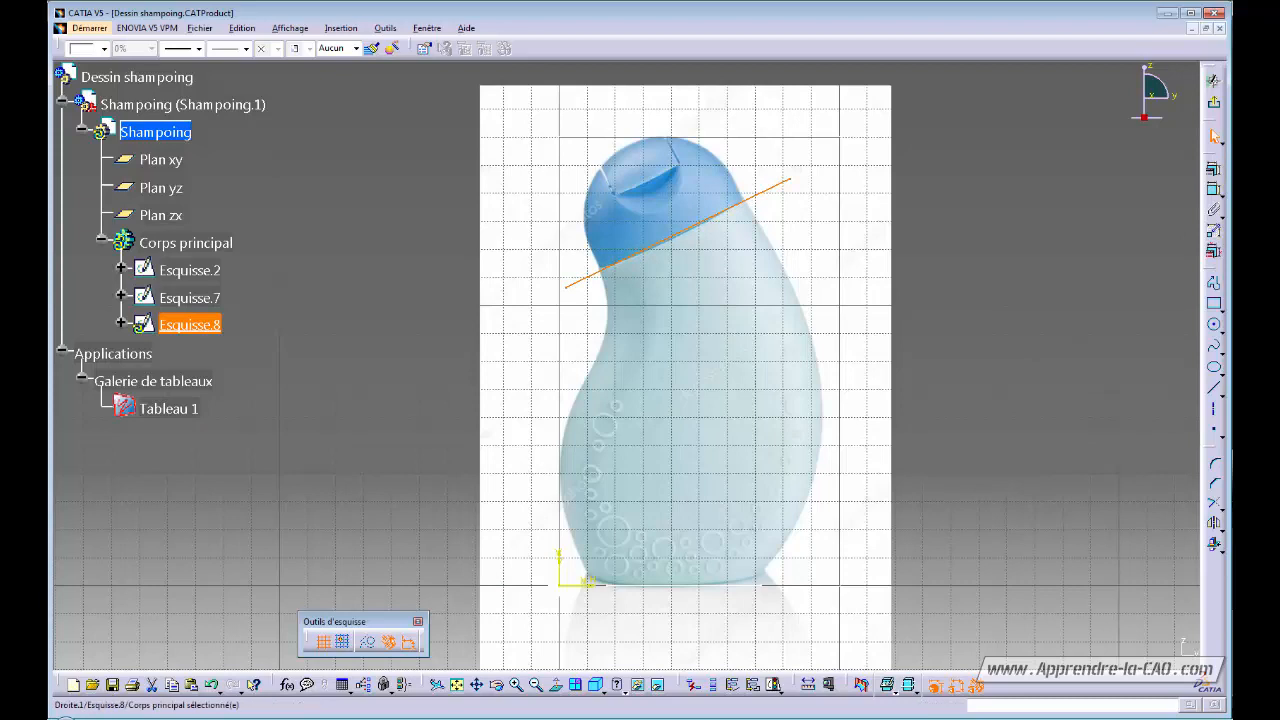
pyautogui.click(1213, 80)
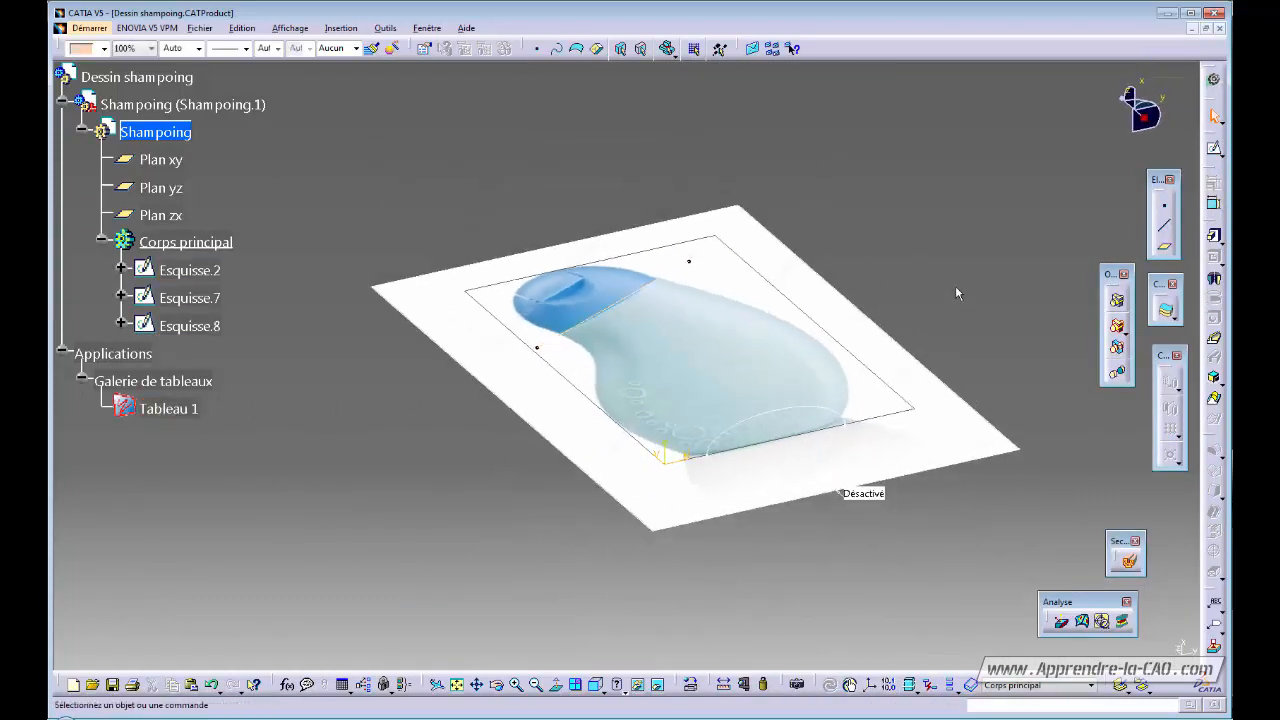
# Create a 20 mm line normal to the yz plane, starting from the seam line's lower endpoint
pyautogui.click(1162, 224)
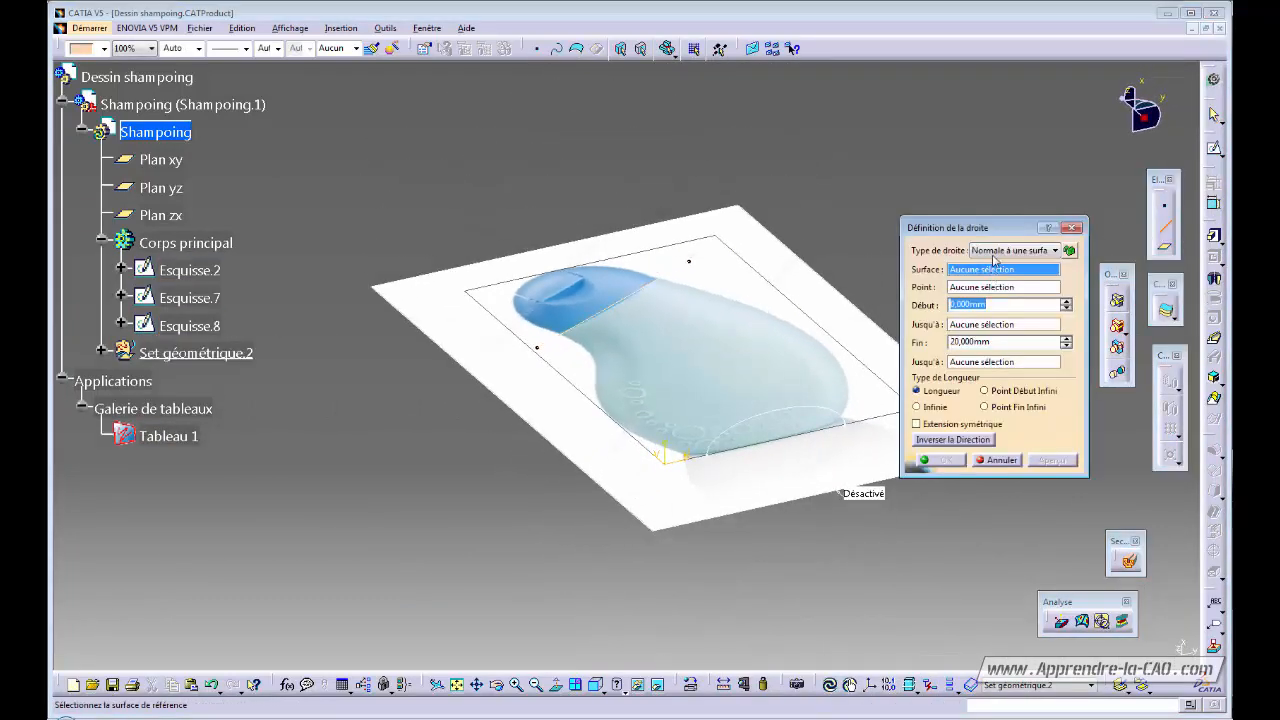
pyautogui.click(995, 258)
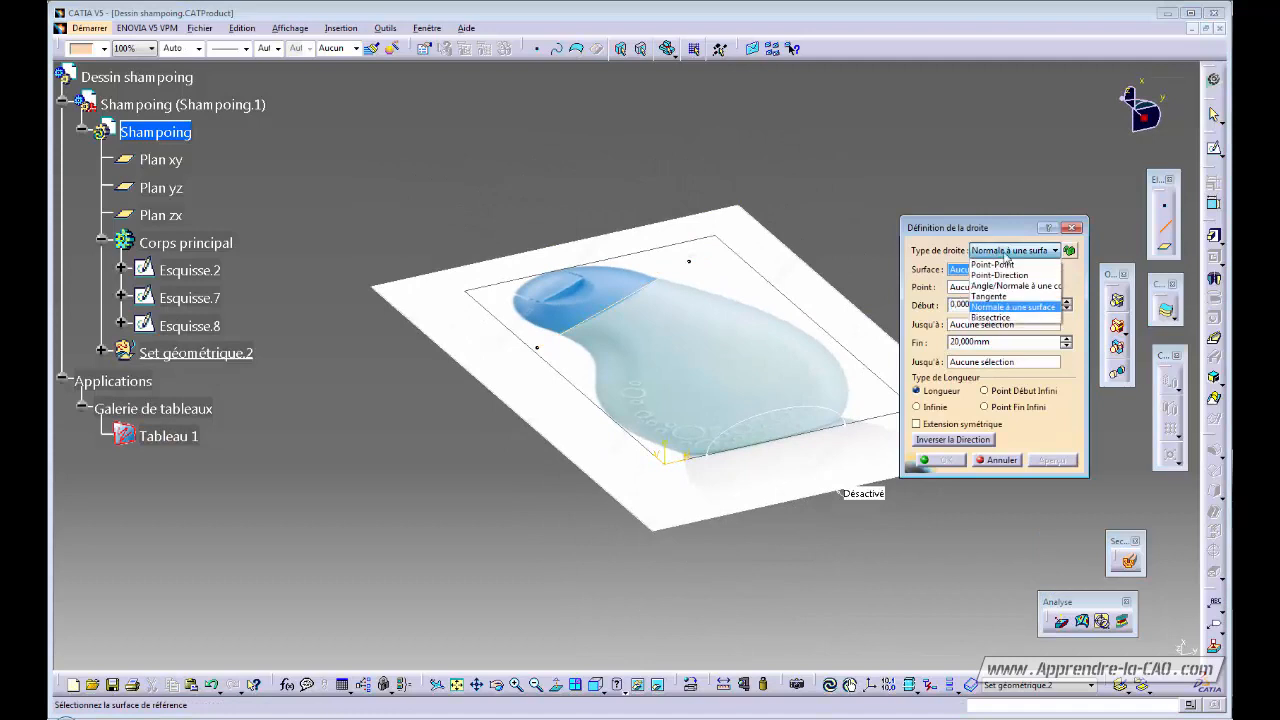
pyautogui.click(1031, 308)
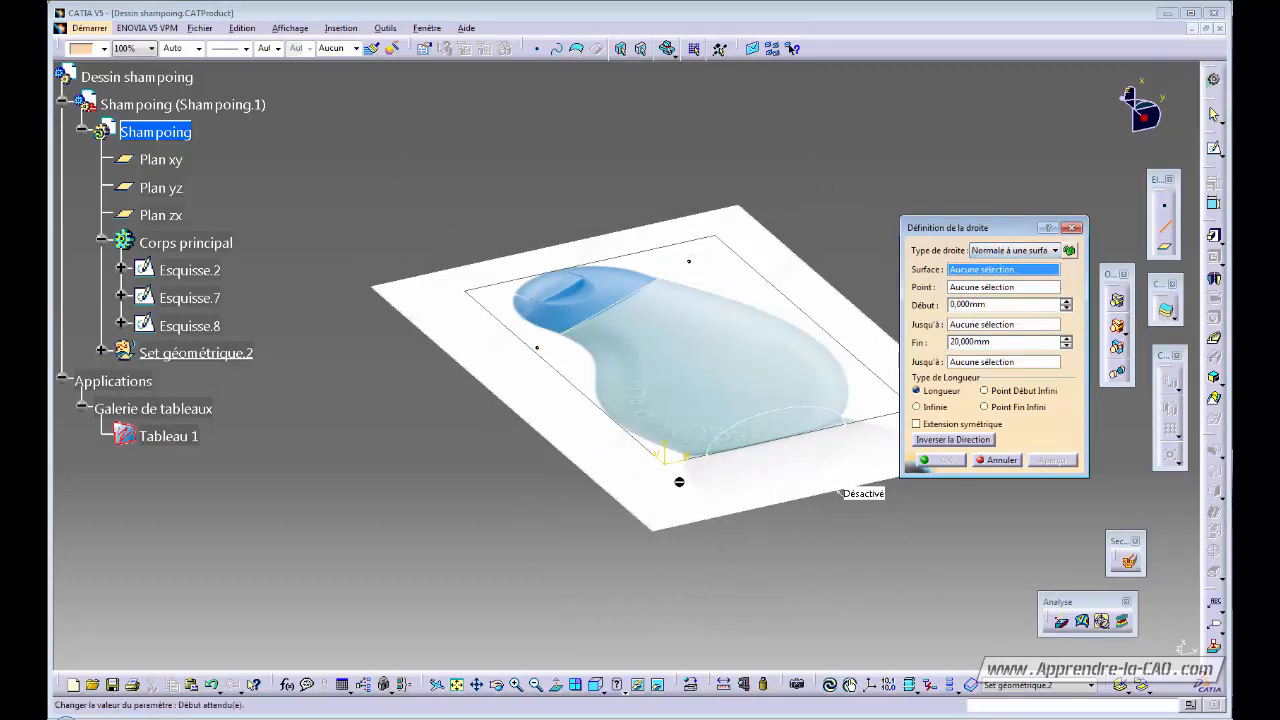
pyautogui.click(660, 472)
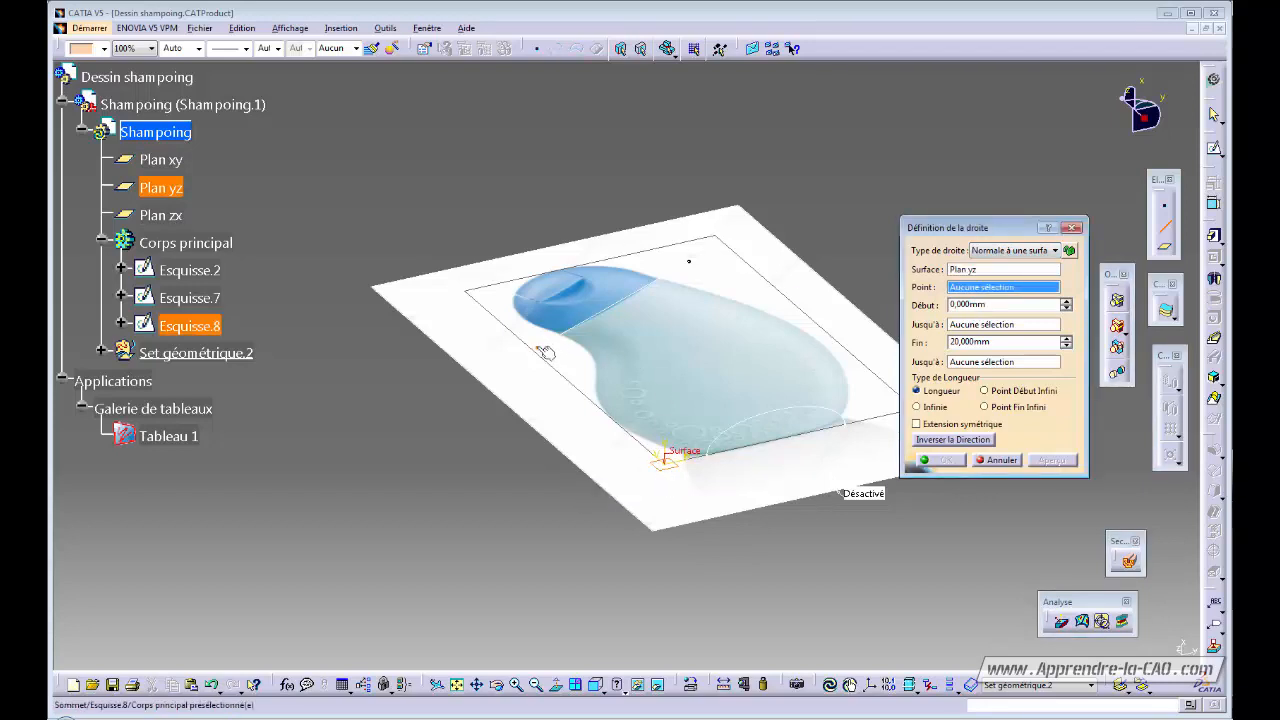
pyautogui.click(537, 343)
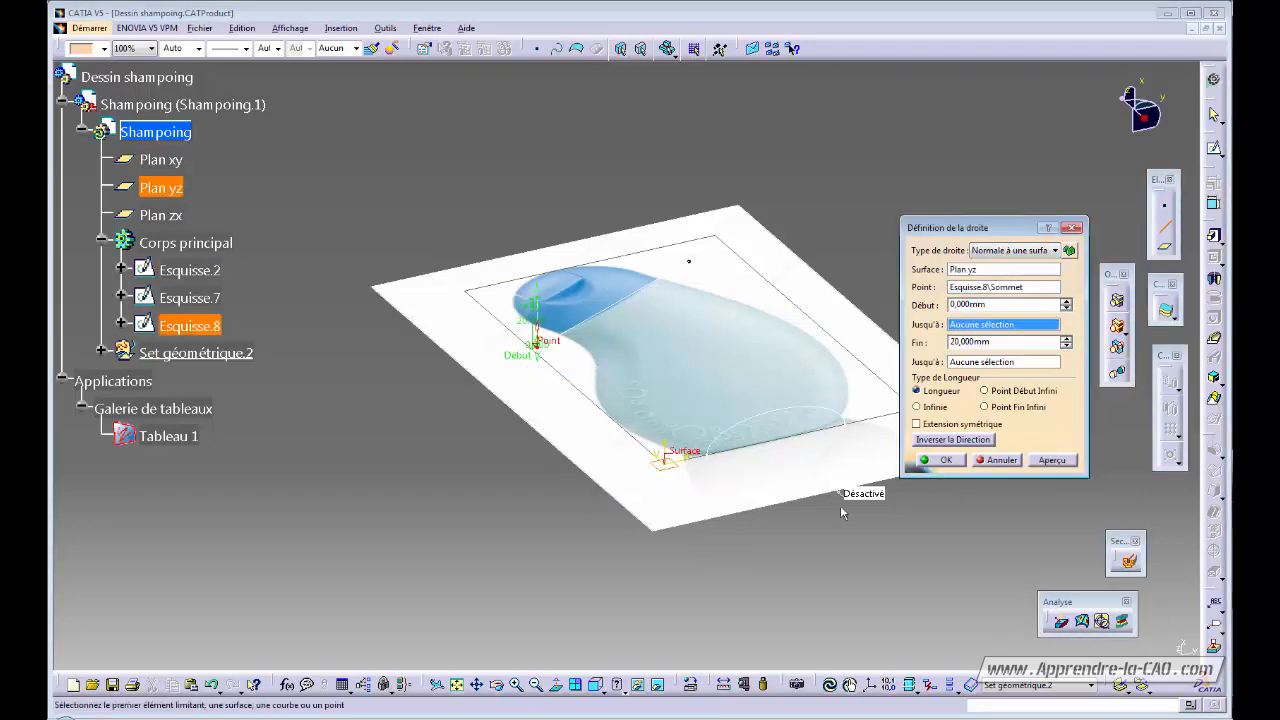
pyautogui.click(946, 461)
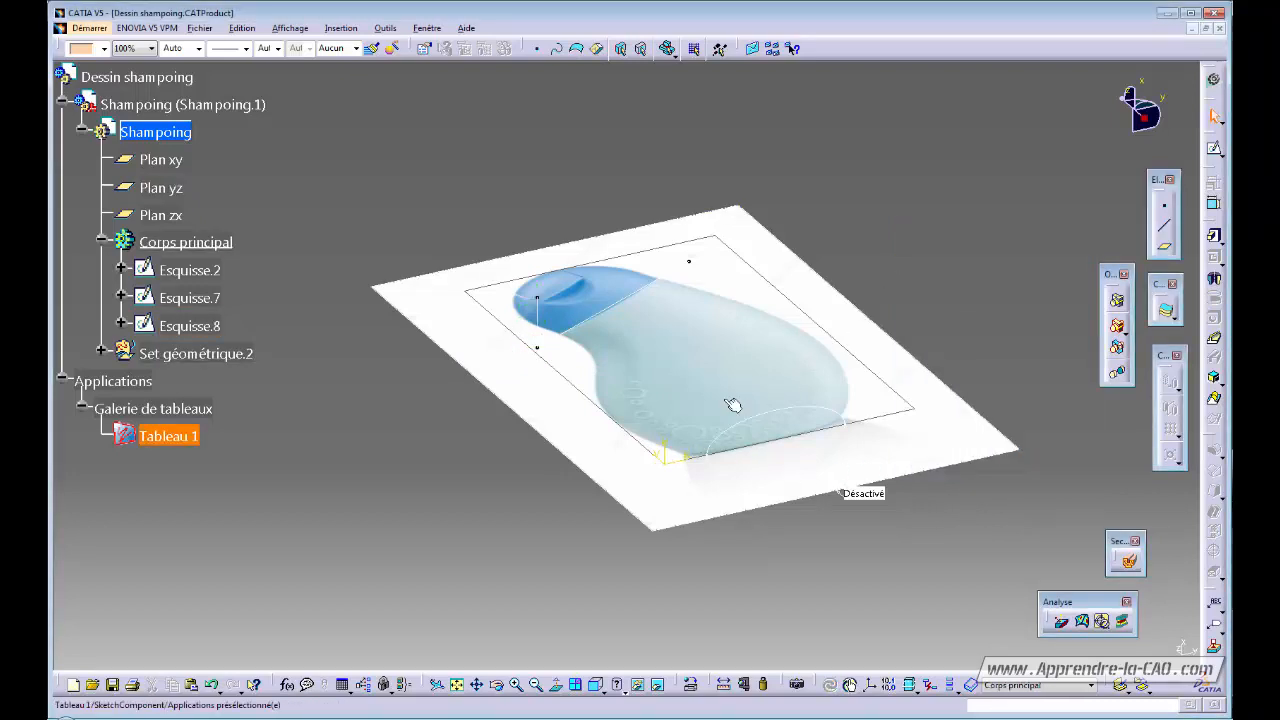
# Create a plane through two lines, using the 20 mm normal line and the seam line of Esquisse.8
pyautogui.moveTo(734, 403); pyautogui.dragTo(671, 491, button='middle')
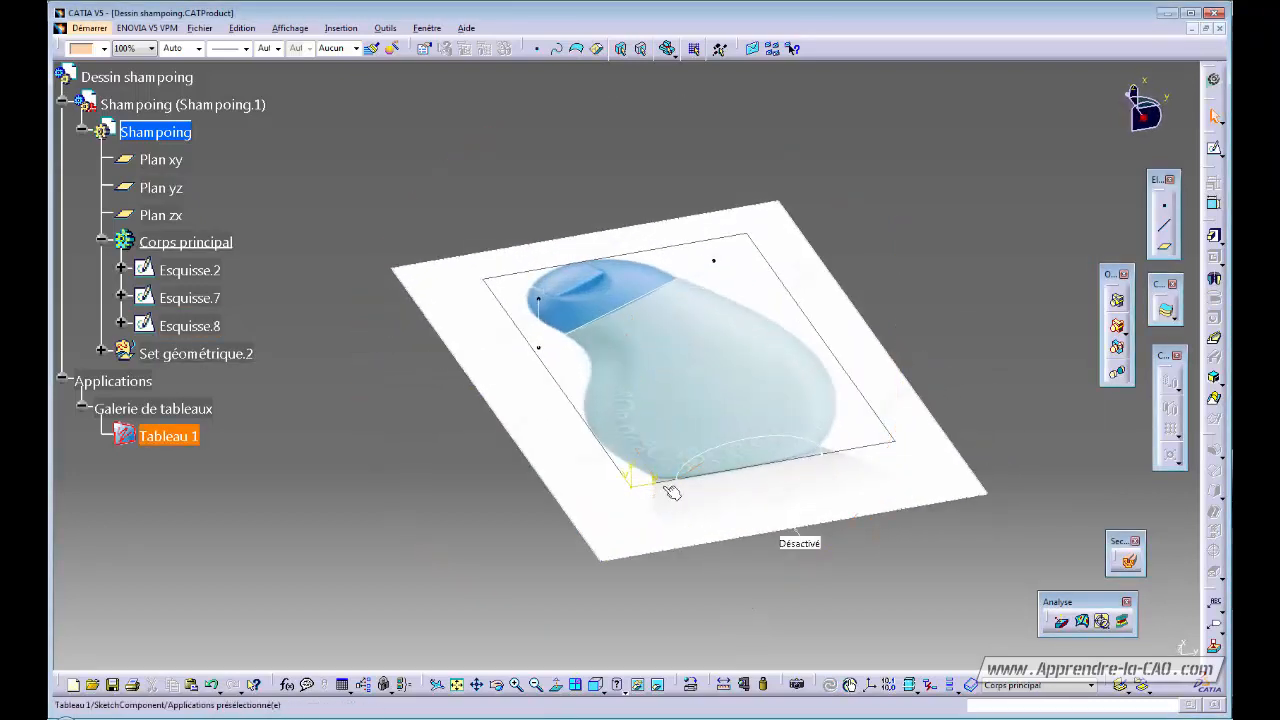
pyautogui.click(1165, 250)
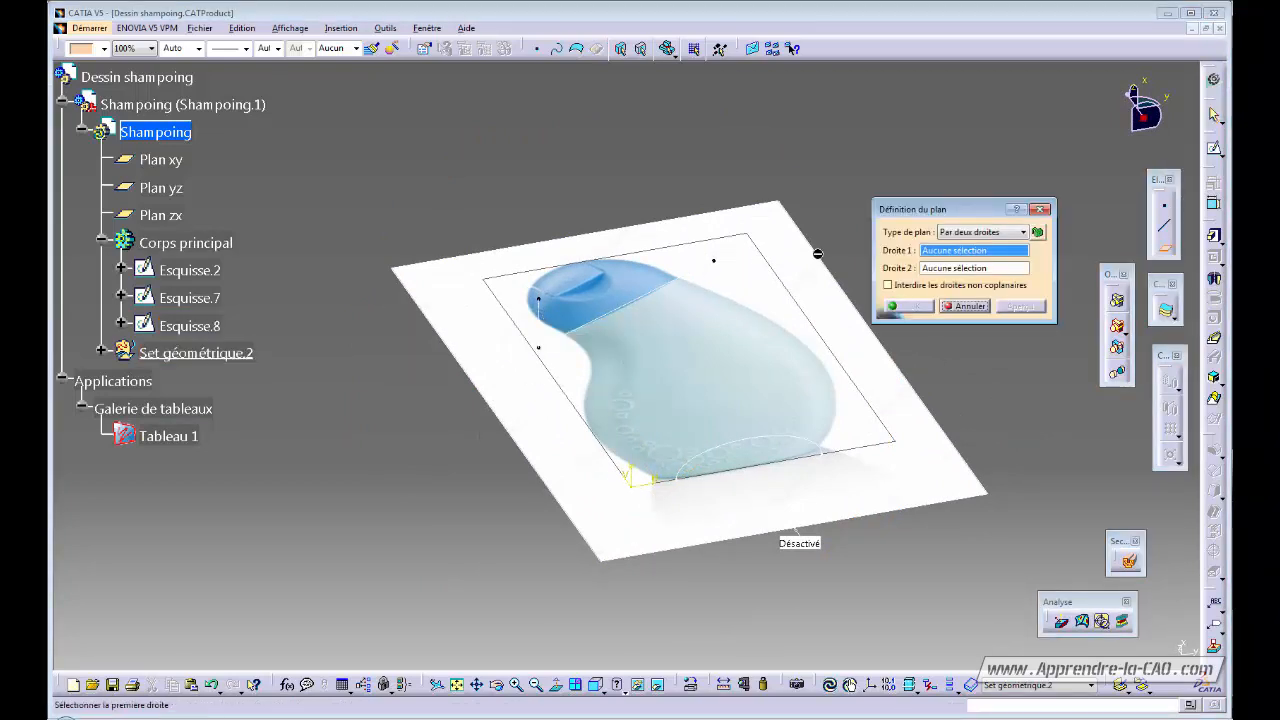
pyautogui.click(541, 314)
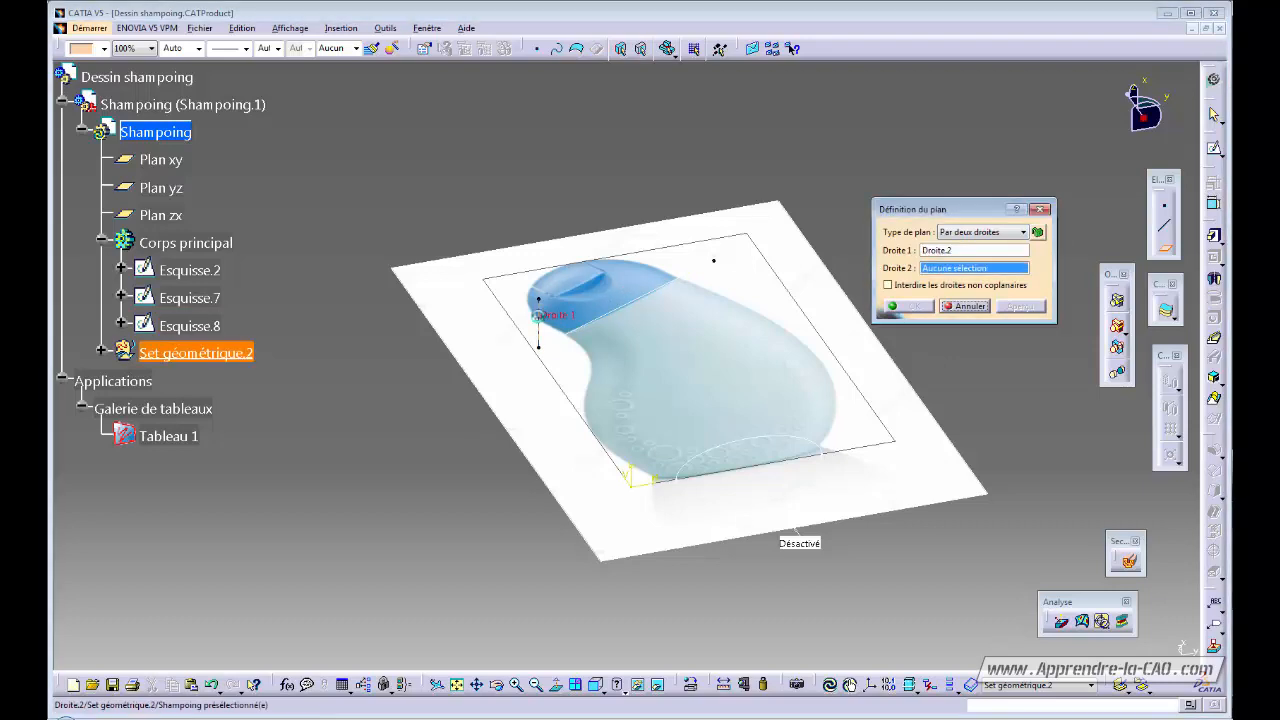
pyautogui.click(580, 337)
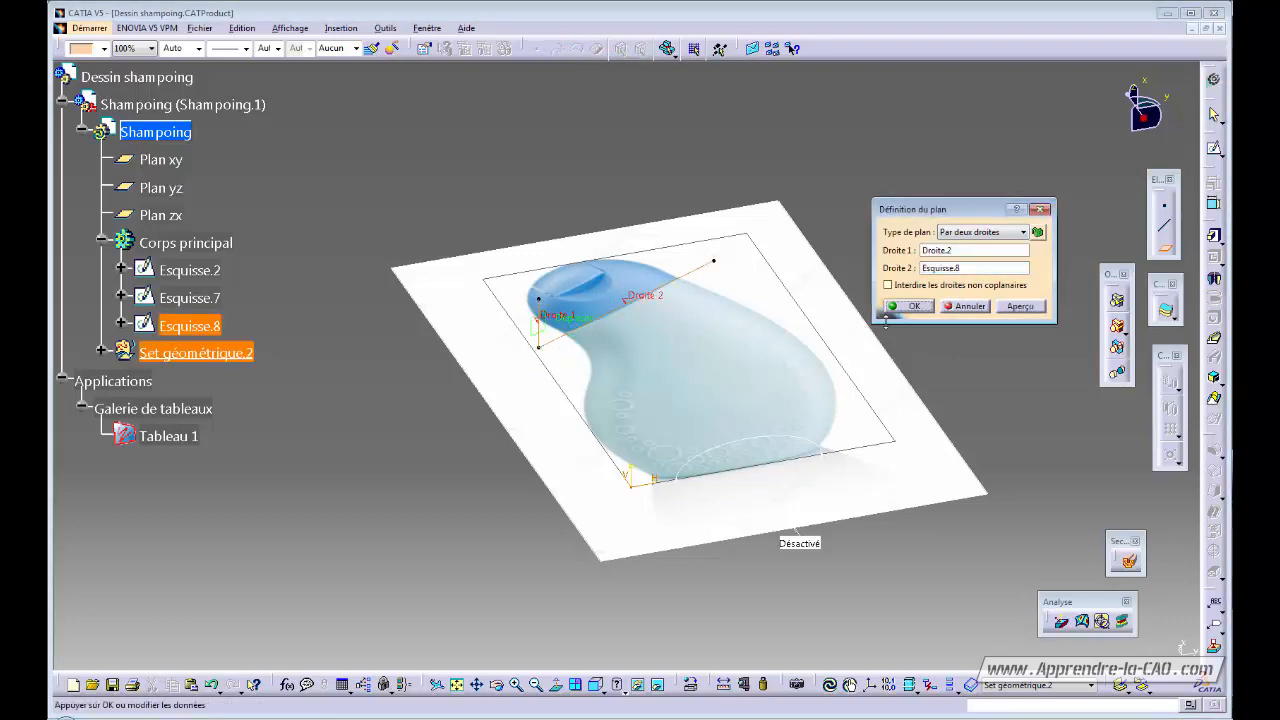
pyautogui.click(906, 307)
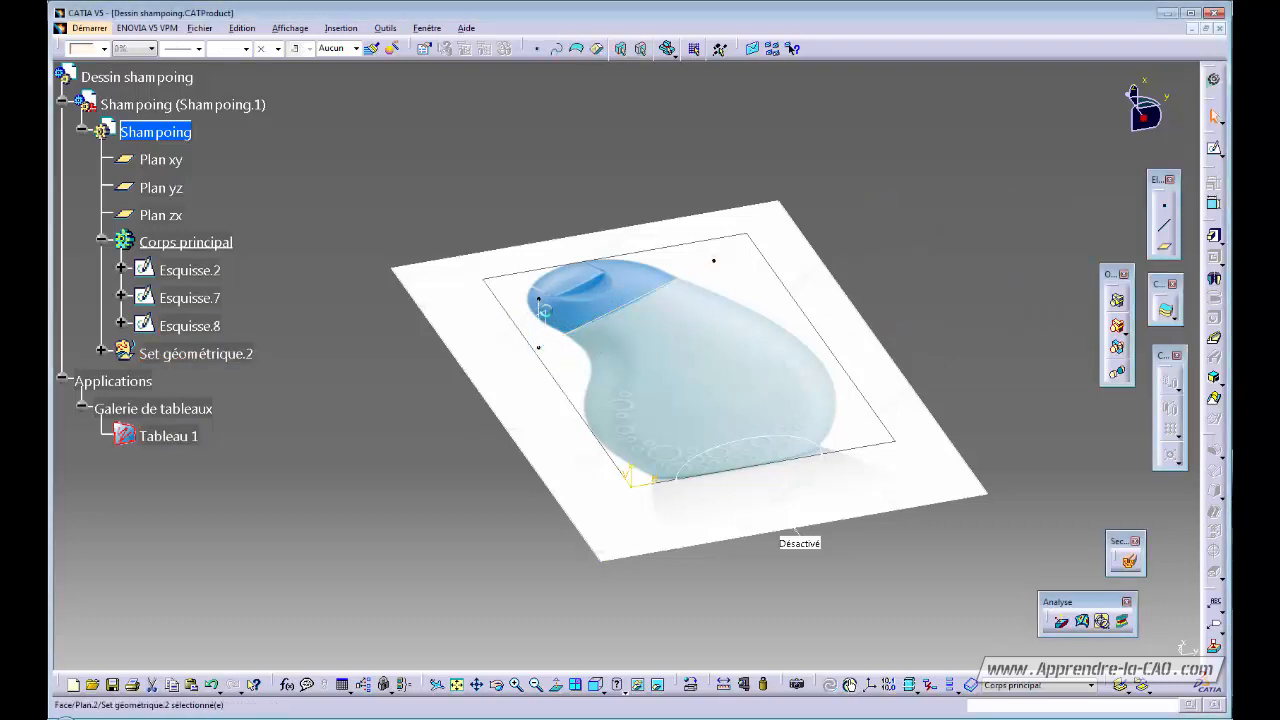
# On the new inclined plane, sketch an ellipse centred on the cap seam with a major radius of about 26.7 mm, and exit the sketch
pyautogui.moveTo(915, 318)
pyautogui.mouseDown(button='middle')
pyautogui.moveTo(849, 354)
pyautogui.moveTo(831, 526)
pyautogui.moveTo(562, 400)
pyautogui.moveTo(609, 457)
pyautogui.moveTo(514, 537)
pyautogui.moveTo(723, 491)
pyautogui.moveTo(793, 304)
pyautogui.mouseUp(button='middle')
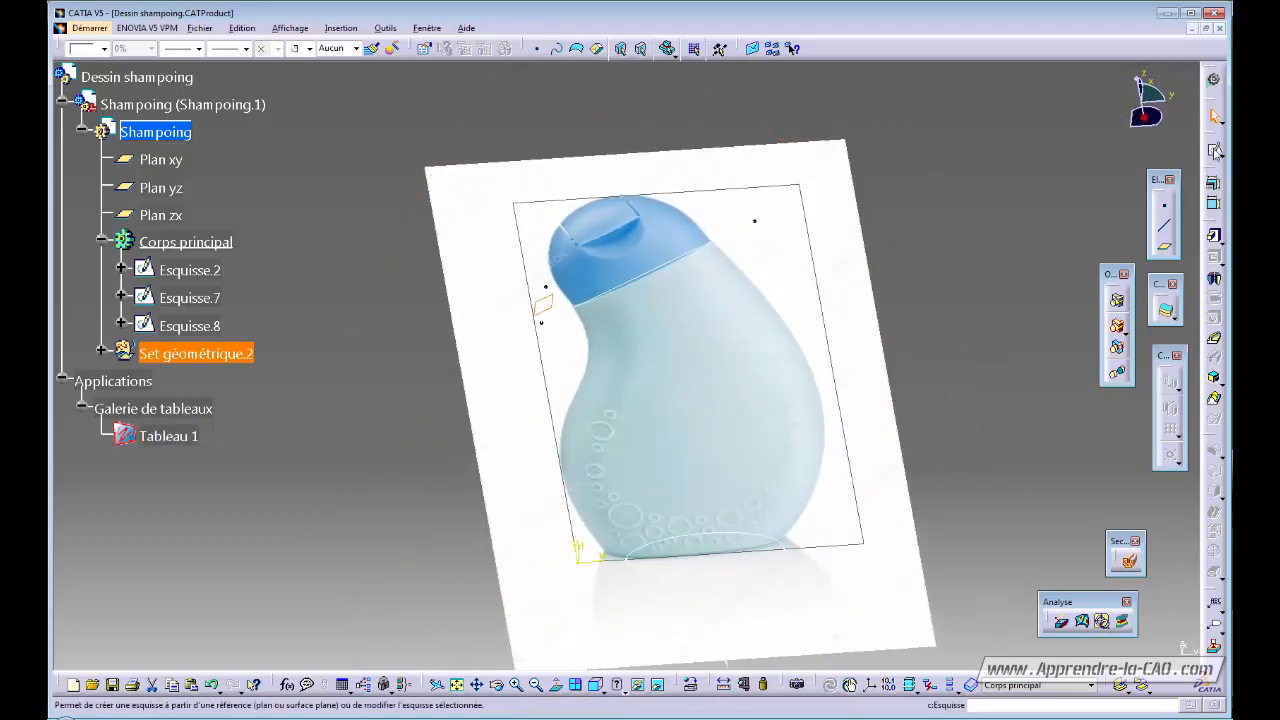
pyautogui.click(1215, 150)
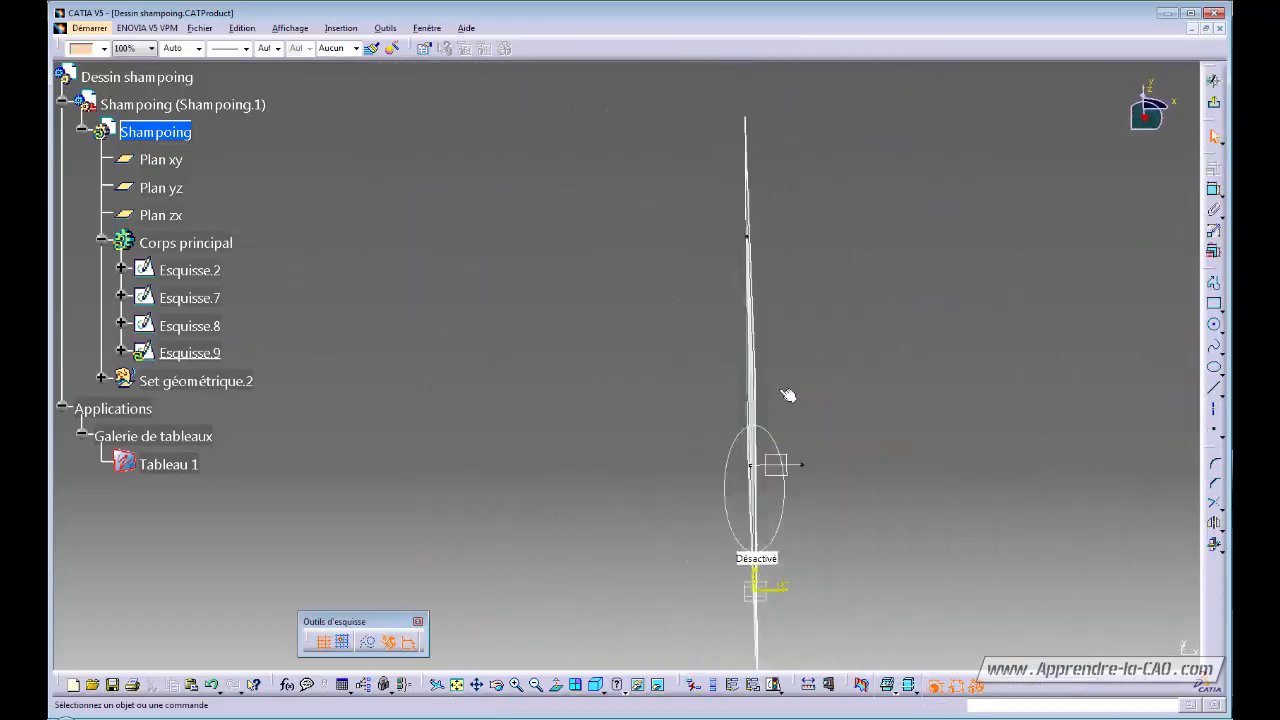
pyautogui.moveTo(876, 393); pyautogui.dragTo(806, 459, button='middle')
pyautogui.moveTo(668, 396)
pyautogui.mouseDown(button='middle')
pyautogui.moveTo(689, 491)
pyautogui.moveTo(697, 483)
pyautogui.moveTo(650, 477)
pyautogui.moveTo(698, 515)
pyautogui.moveTo(663, 466)
pyautogui.moveTo(663, 480)
pyautogui.moveTo(577, 509)
pyautogui.moveTo(565, 481)
pyautogui.moveTo(590, 520)
pyautogui.moveTo(580, 527)
pyautogui.mouseUp(button='middle')
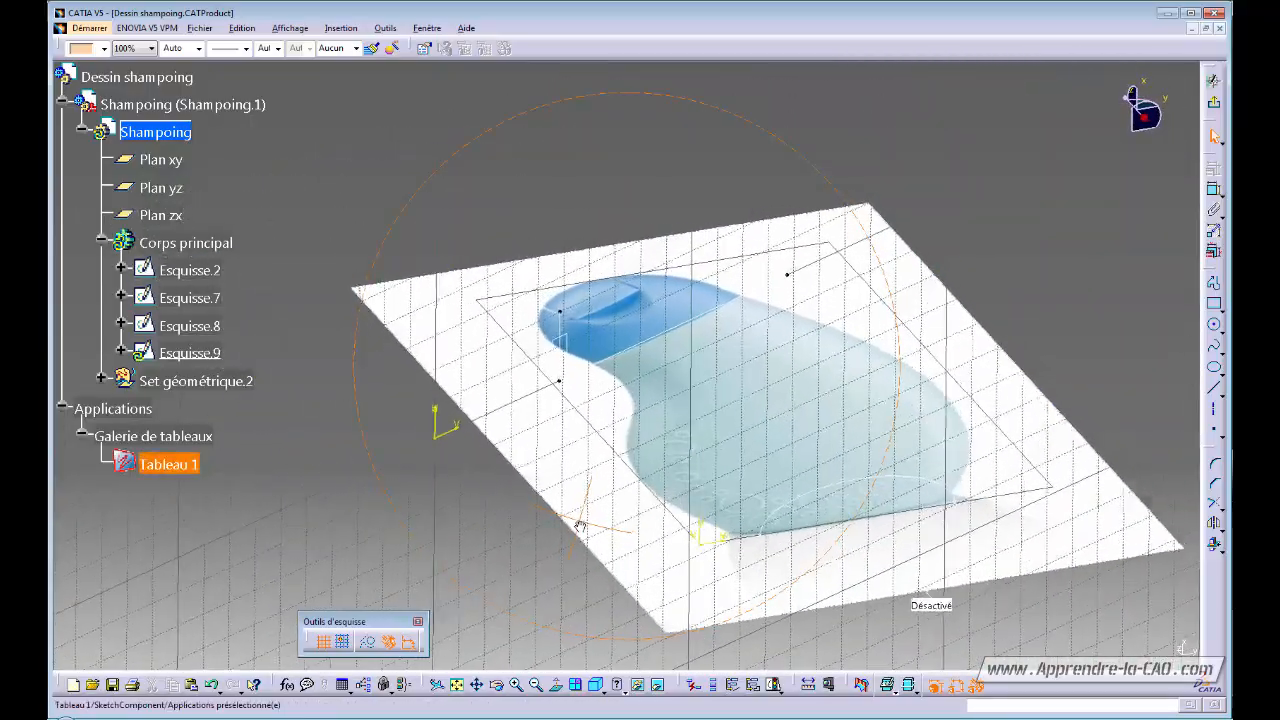
pyautogui.click(1214, 367)
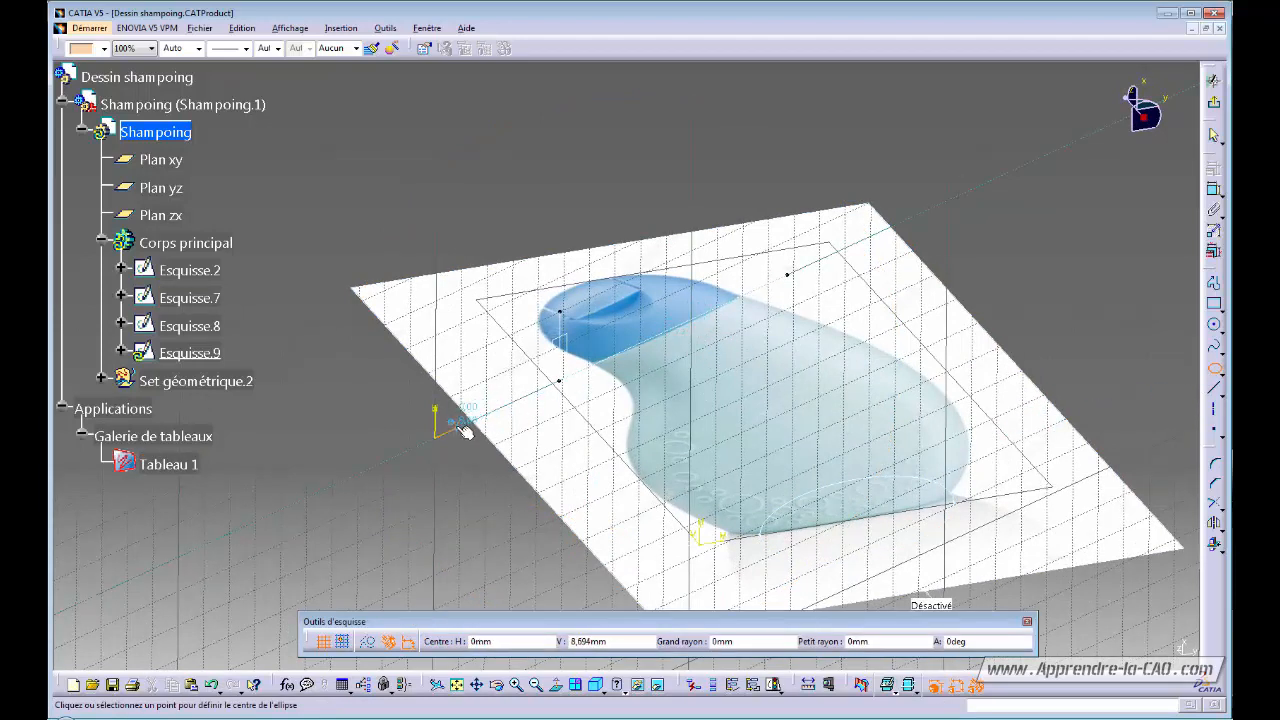
pyautogui.click(682, 330)
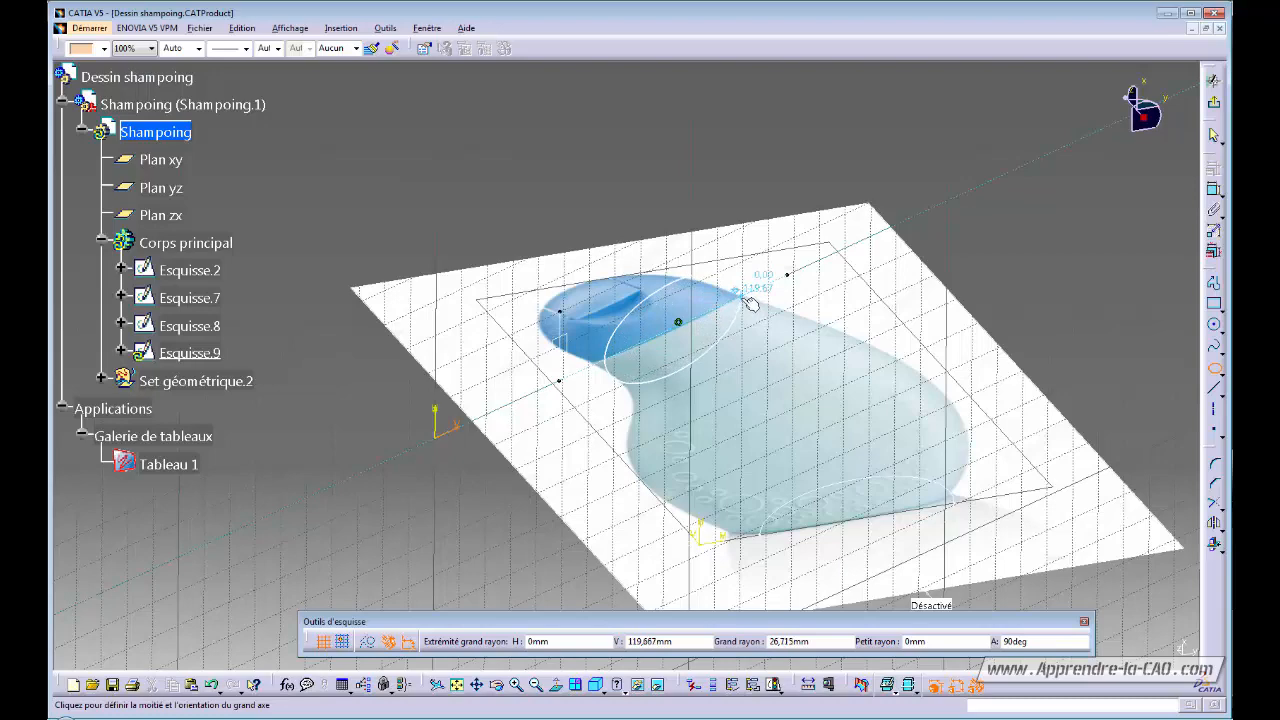
pyautogui.click(746, 291)
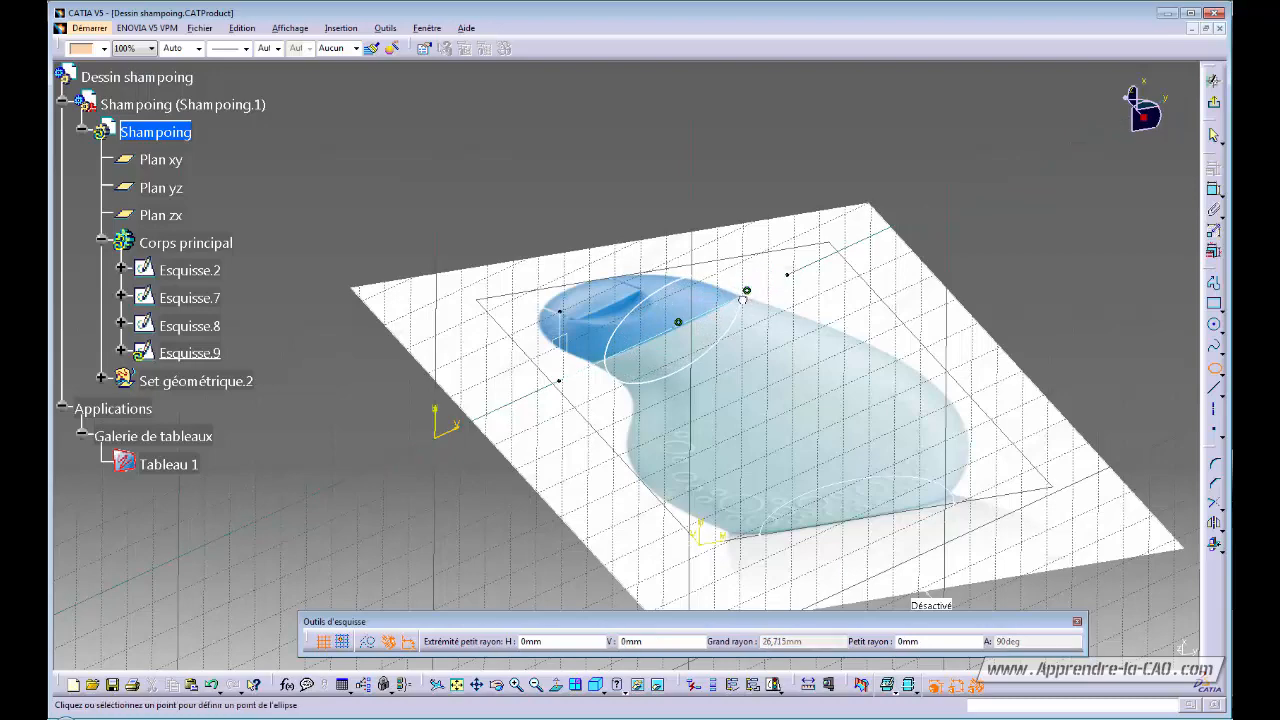
pyautogui.click(676, 306)
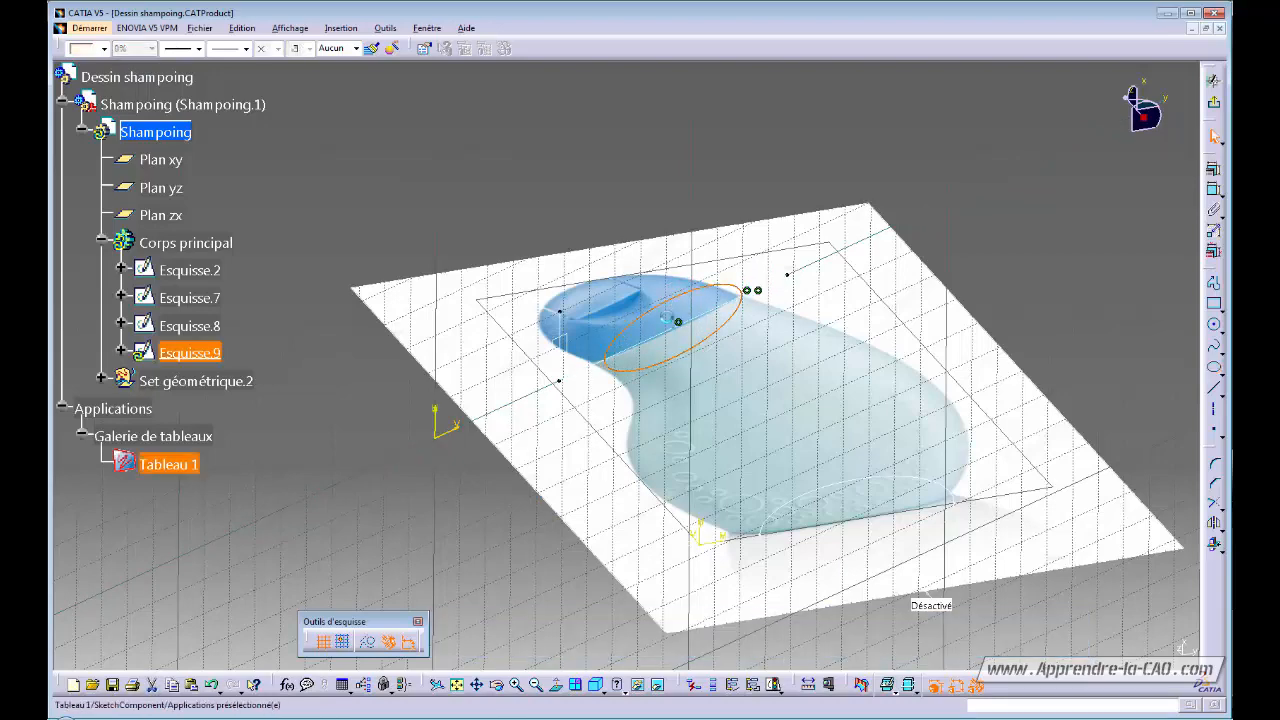
pyautogui.moveTo(746, 451)
pyautogui.mouseDown(button='middle')
pyautogui.moveTo(657, 429)
pyautogui.moveTo(722, 449)
pyautogui.mouseUp(button='middle')
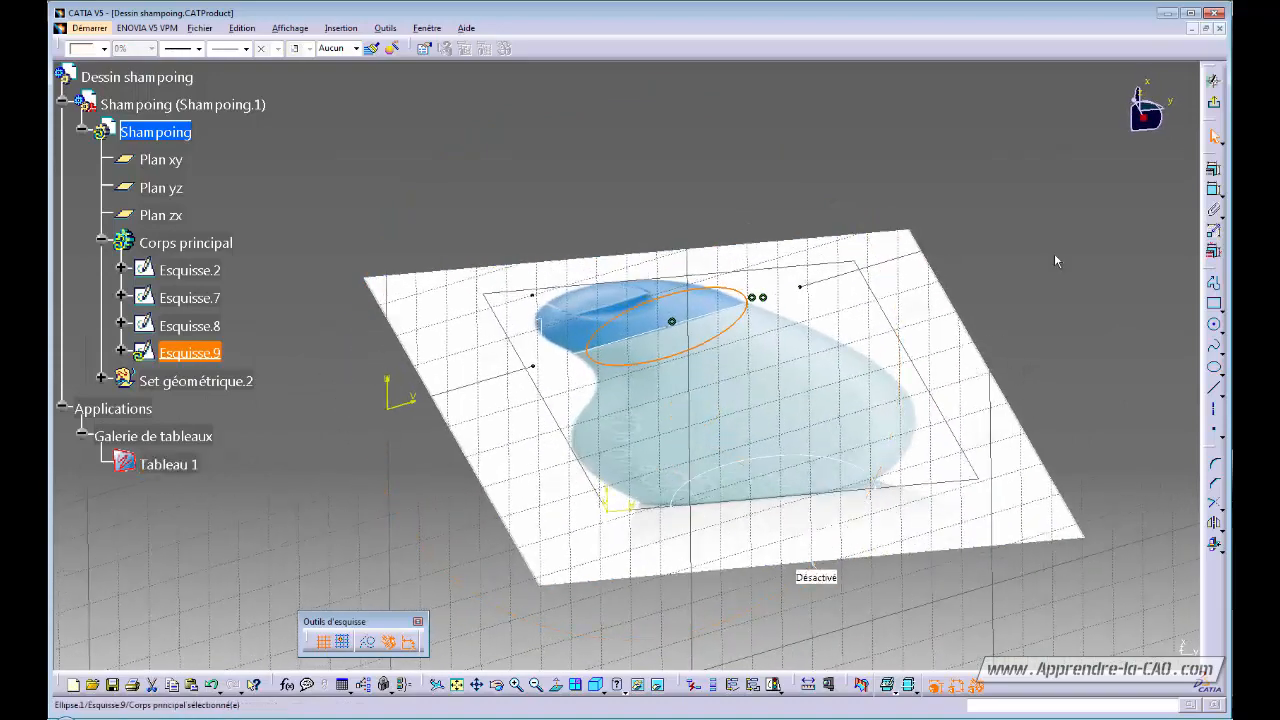
pyautogui.click(1213, 103)
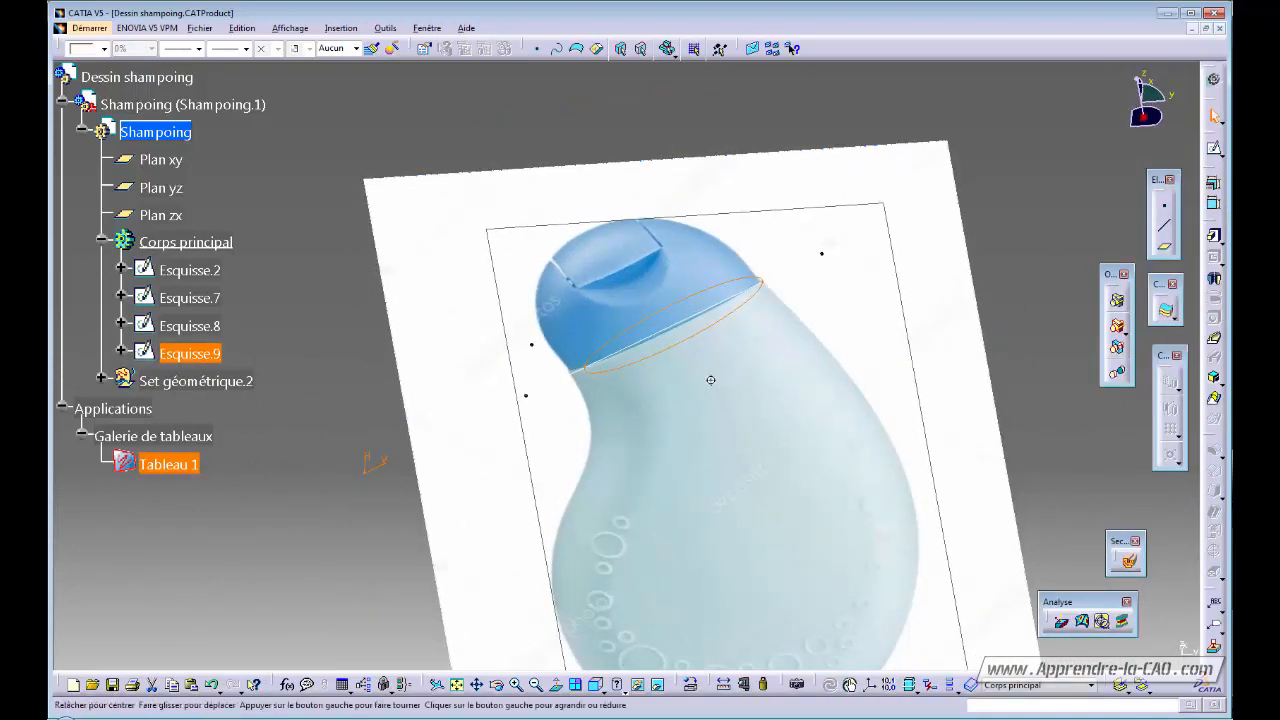
# Start a new sketch on the yz plane
pyautogui.click(845, 430)
pyautogui.moveTo(714, 406); pyautogui.dragTo(716, 309, button='middle')
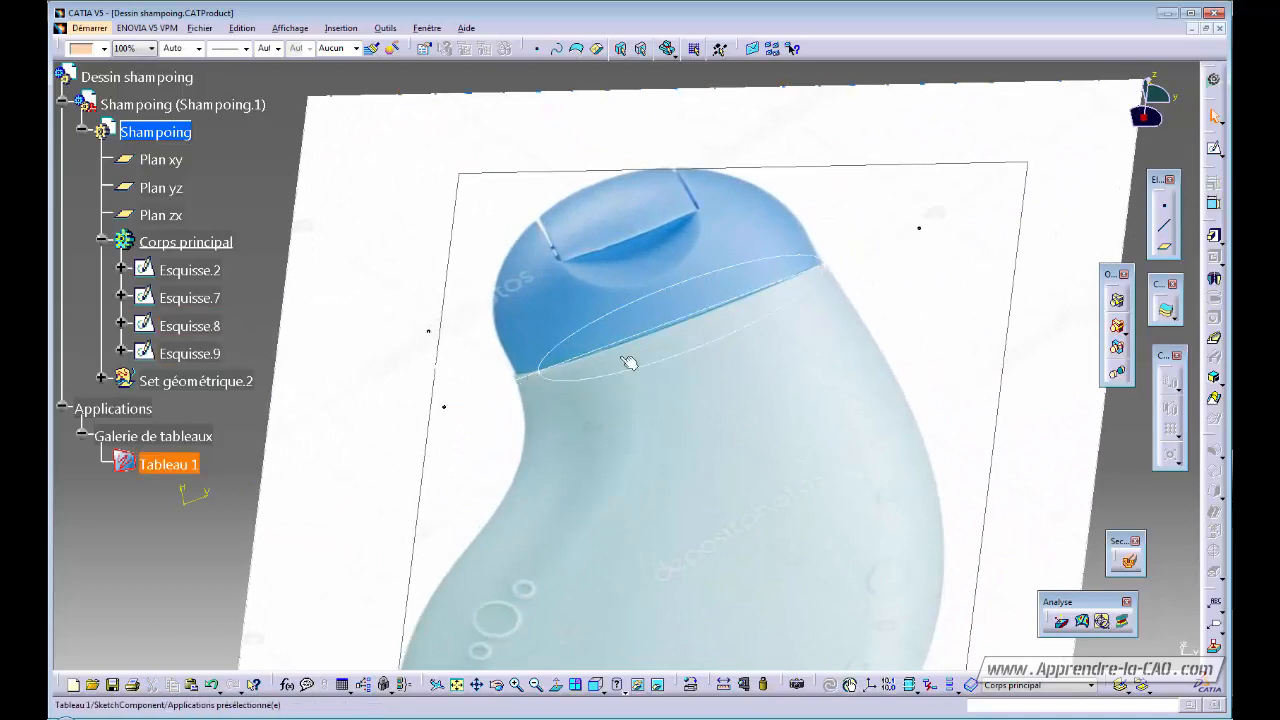
pyautogui.moveTo(711, 354)
pyautogui.mouseDown(button='middle')
pyautogui.moveTo(634, 477)
pyautogui.moveTo(666, 509)
pyautogui.moveTo(712, 468)
pyautogui.moveTo(603, 500)
pyautogui.moveTo(660, 457)
pyautogui.moveTo(697, 449)
pyautogui.moveTo(601, 458)
pyautogui.moveTo(757, 414)
pyautogui.moveTo(723, 434)
pyautogui.moveTo(585, 370)
pyautogui.mouseUp(button='middle')
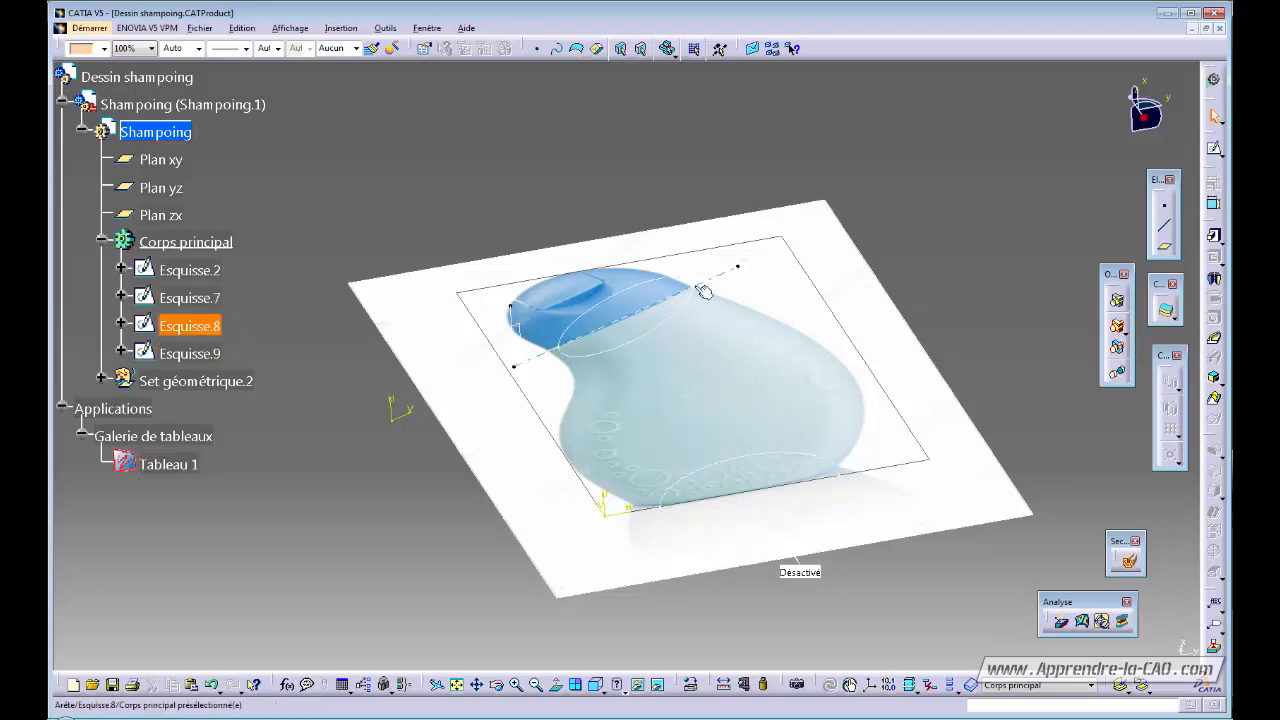
pyautogui.moveTo(686, 423); pyautogui.dragTo(770, 385, button='middle')
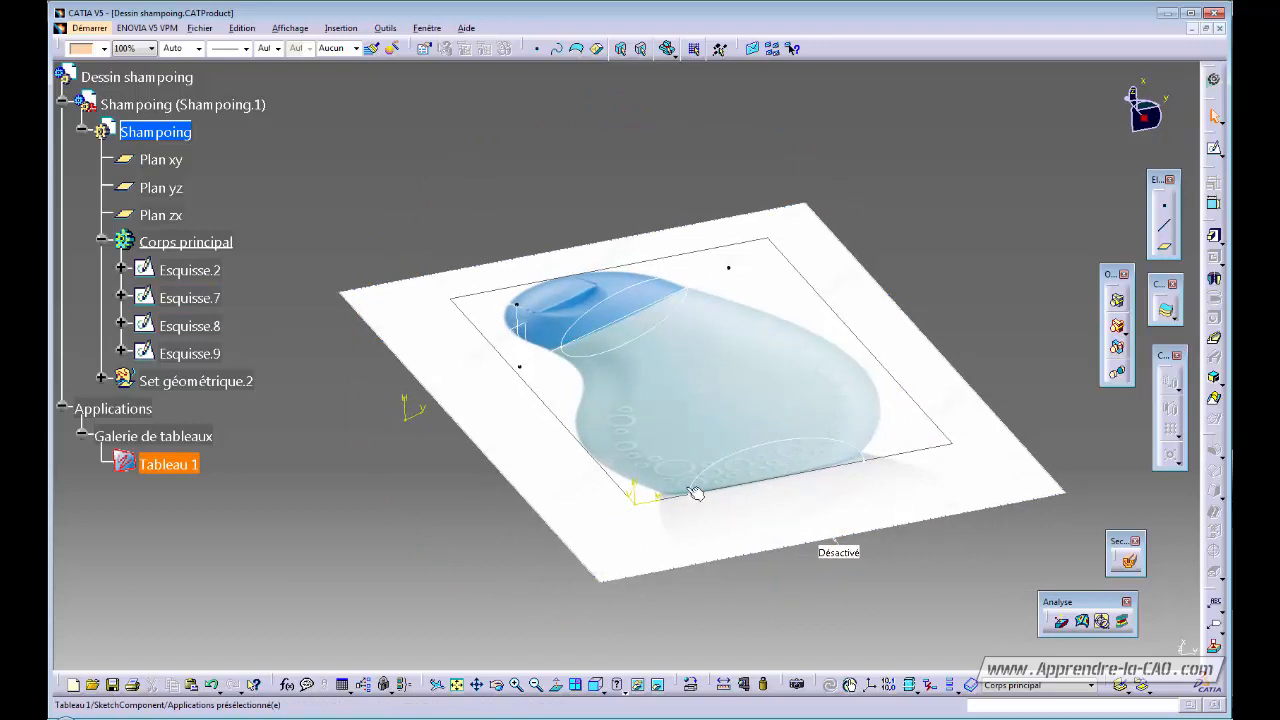
pyautogui.click(623, 502)
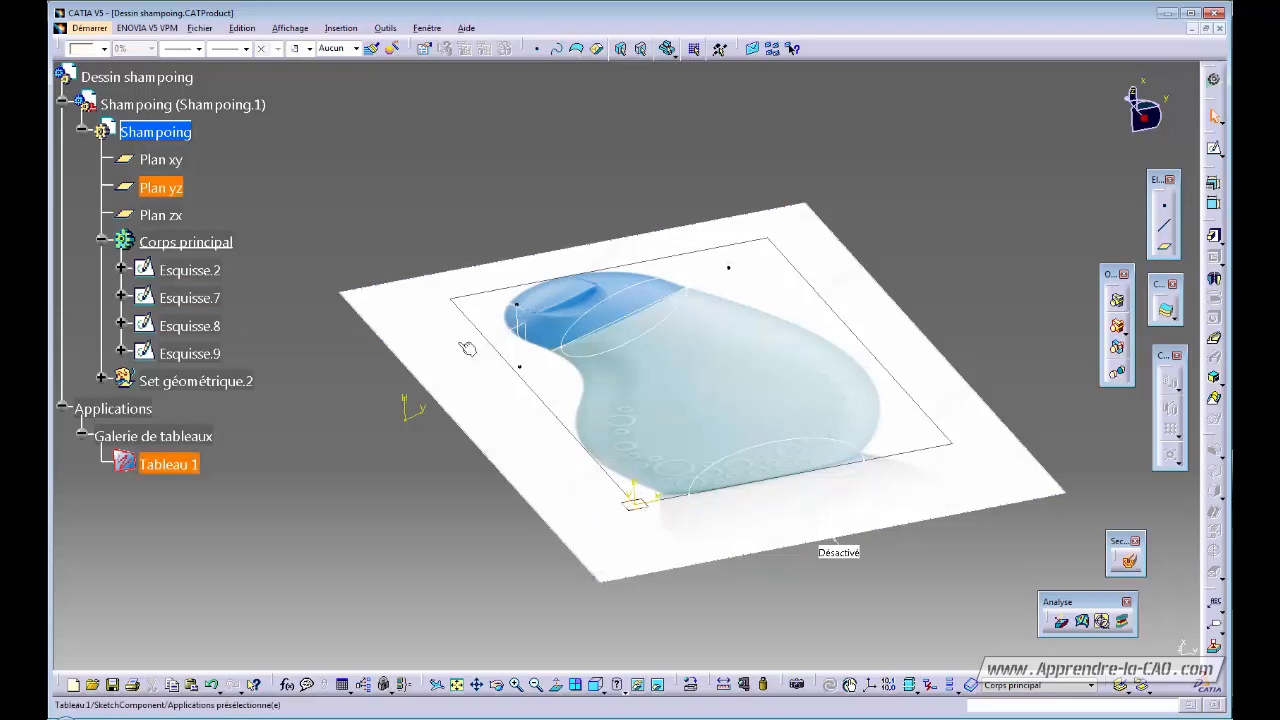
pyautogui.click(1214, 148)
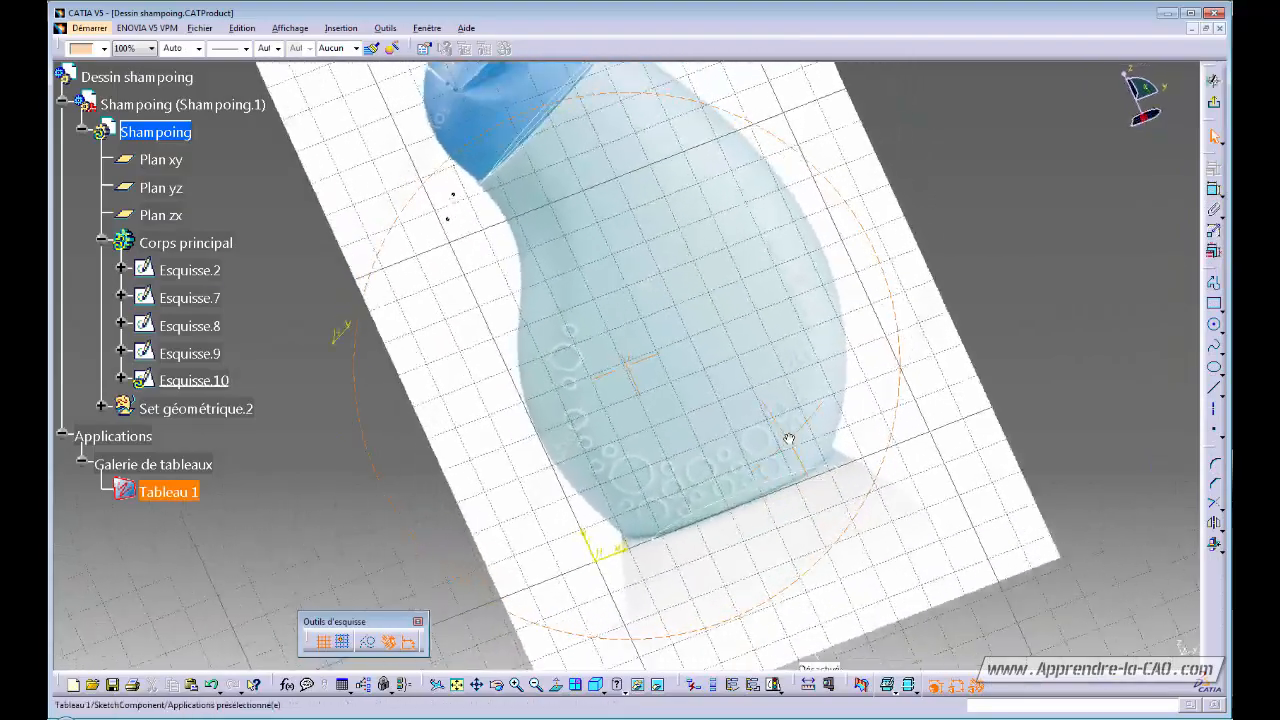
# Intersect the base ellipse Esquisse.7 with the sketch plane and accept the non-associative result
pyautogui.moveTo(789, 438); pyautogui.dragTo(740, 558, button='middle')
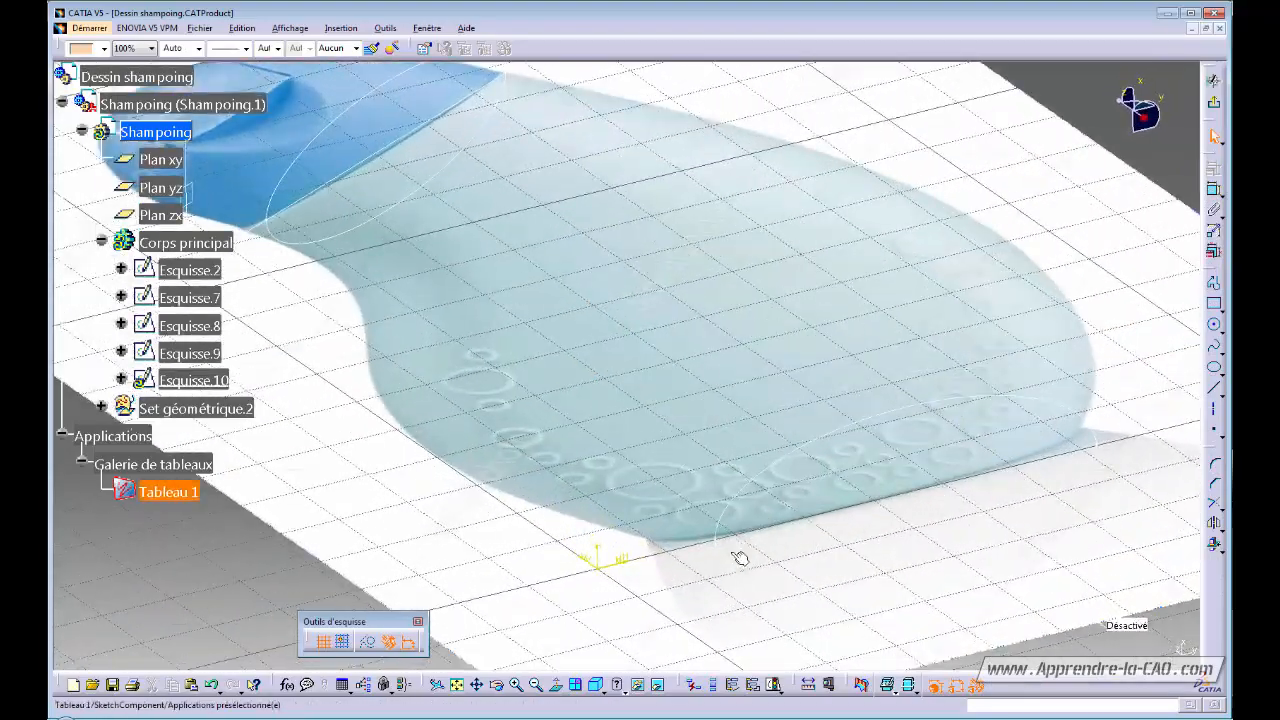
pyautogui.click(723, 546)
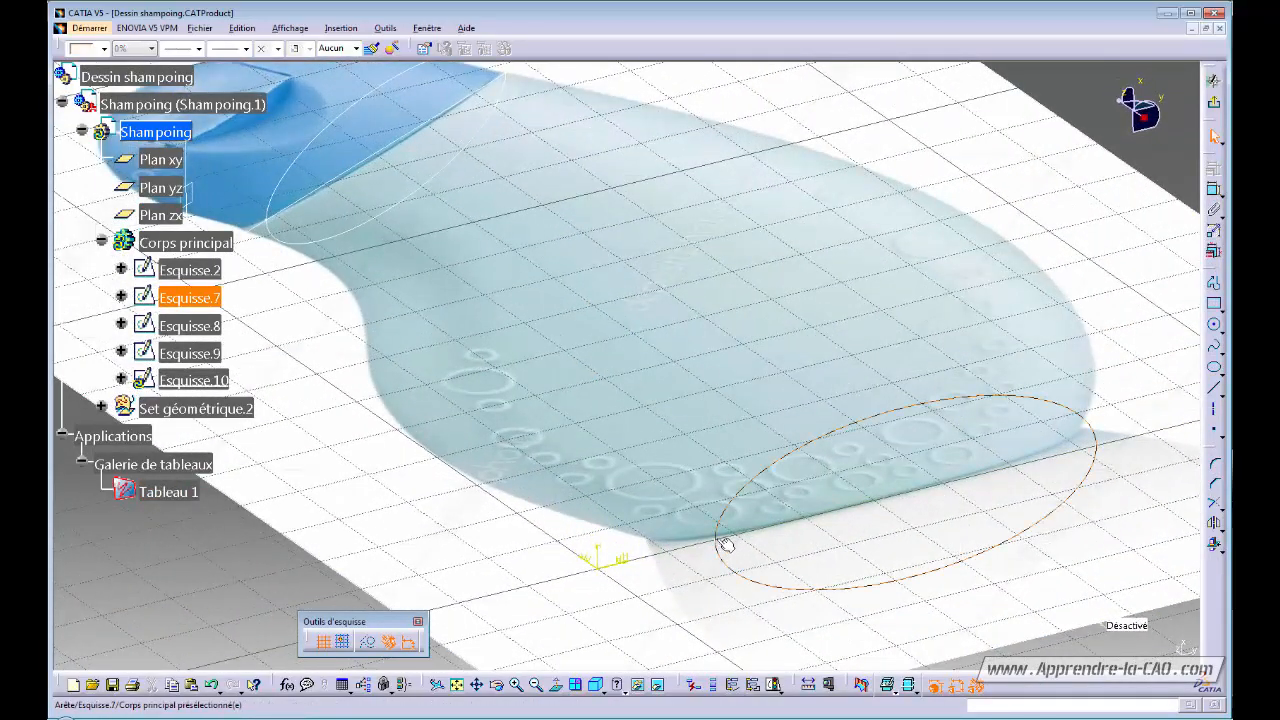
pyautogui.moveTo(888, 592); pyautogui.dragTo(798, 520, button='middle')
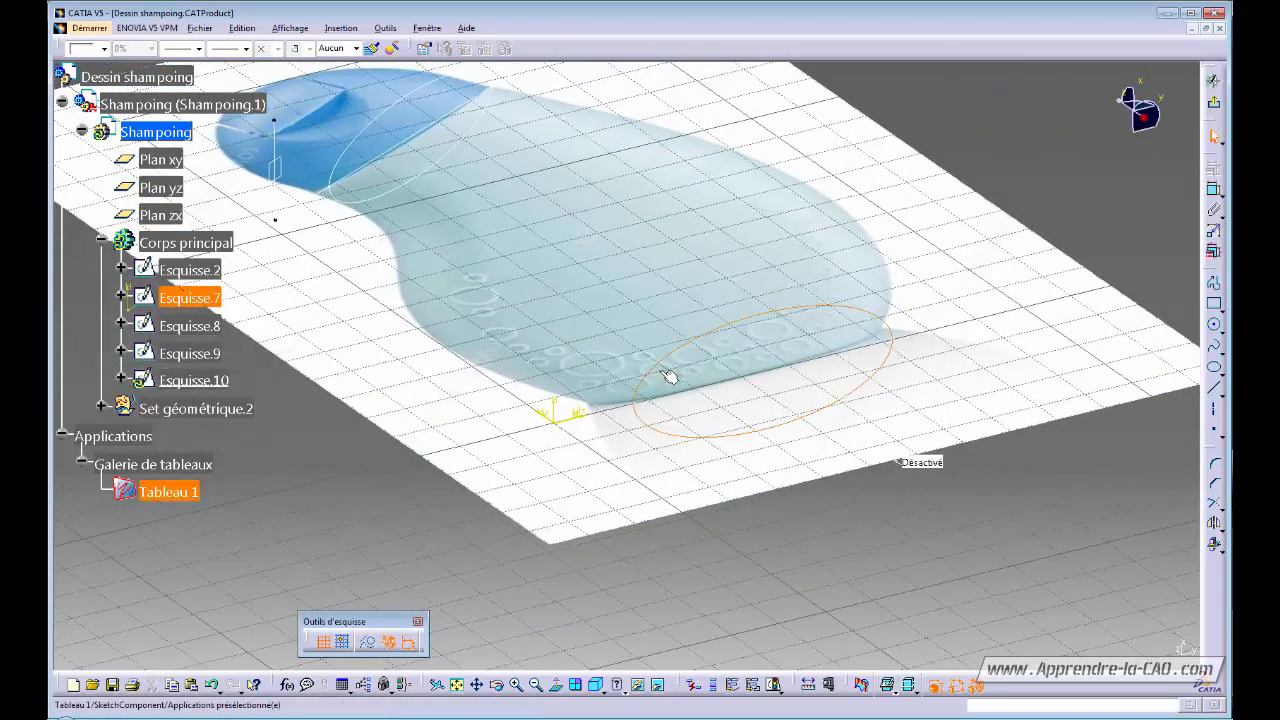
pyautogui.click(1215, 547)
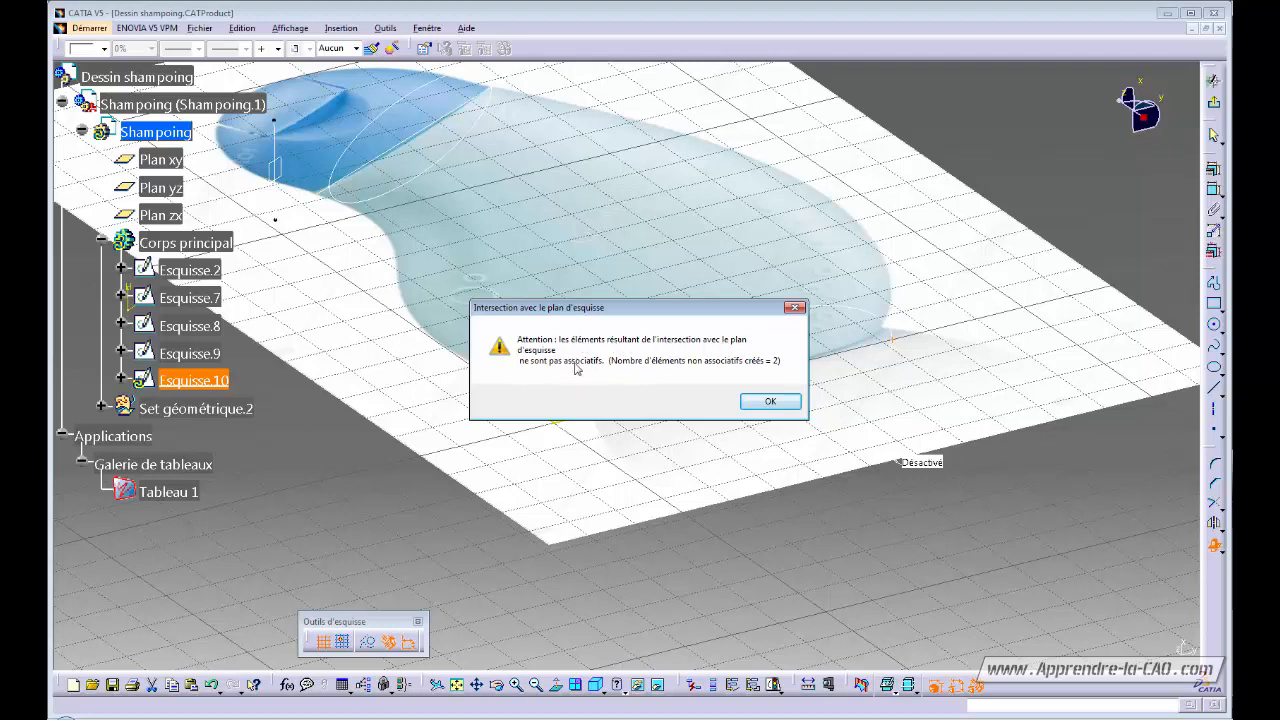
pyautogui.click(770, 401)
pyautogui.moveTo(700, 457); pyautogui.dragTo(729, 466, button='middle')
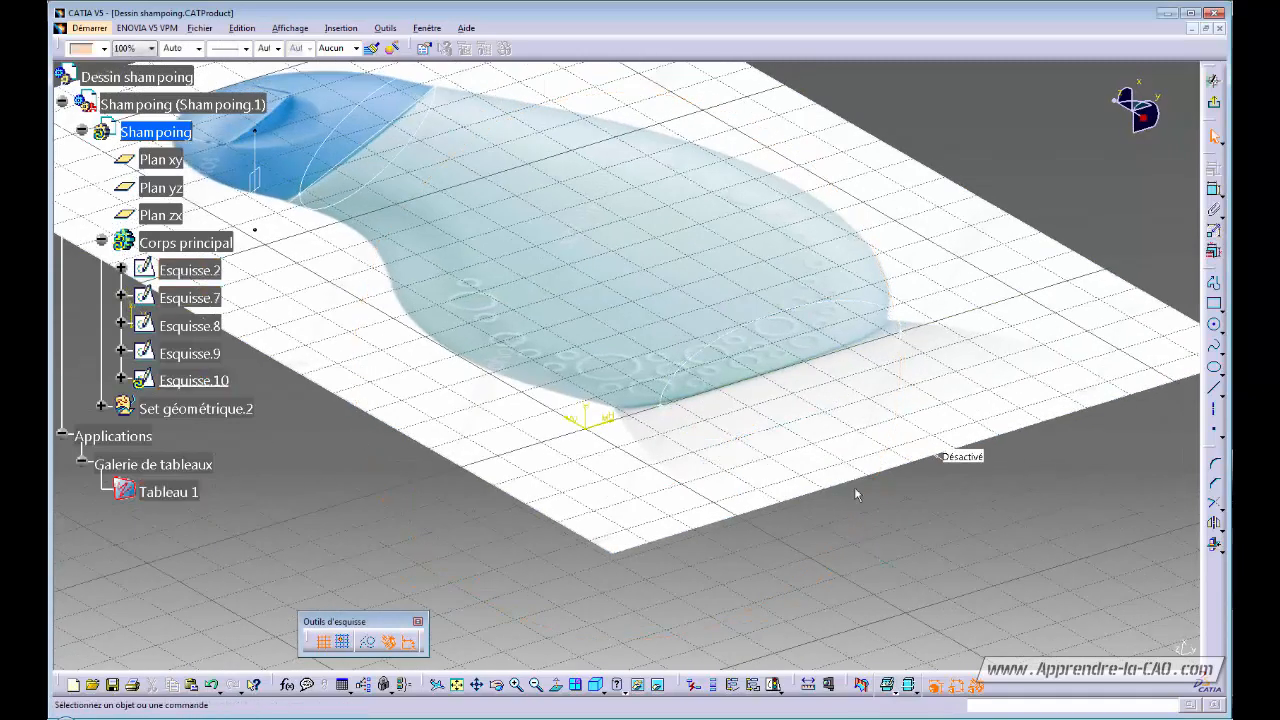
# Hide the bottle photo Tableau 1 so that only the sketch geometry is displayed
pyautogui.rightClick(183, 492)
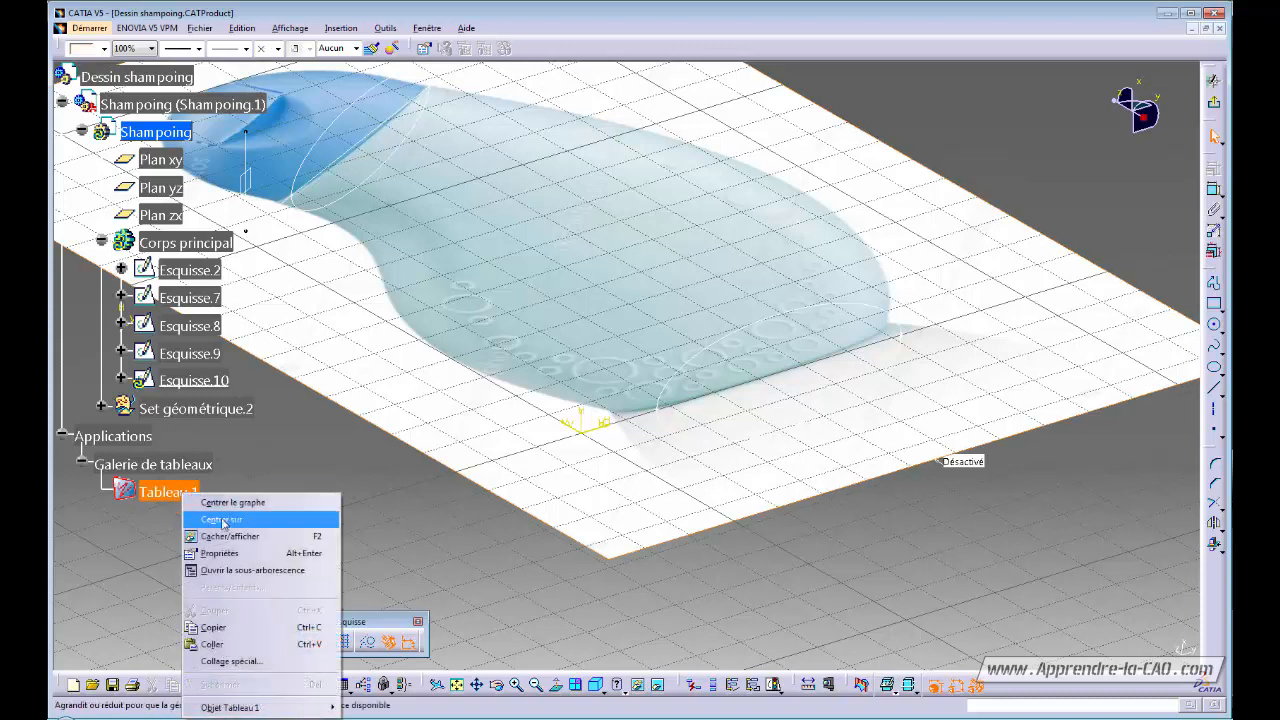
pyautogui.click(230, 536)
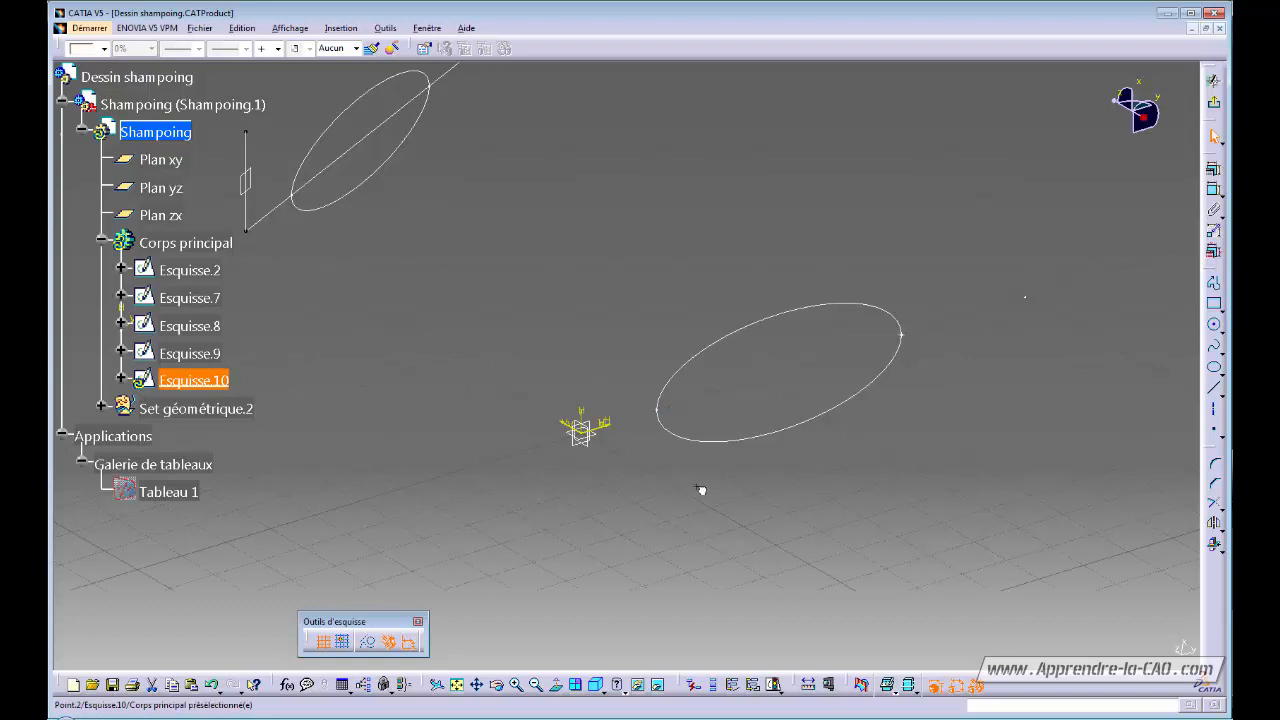
pyautogui.click(930, 454)
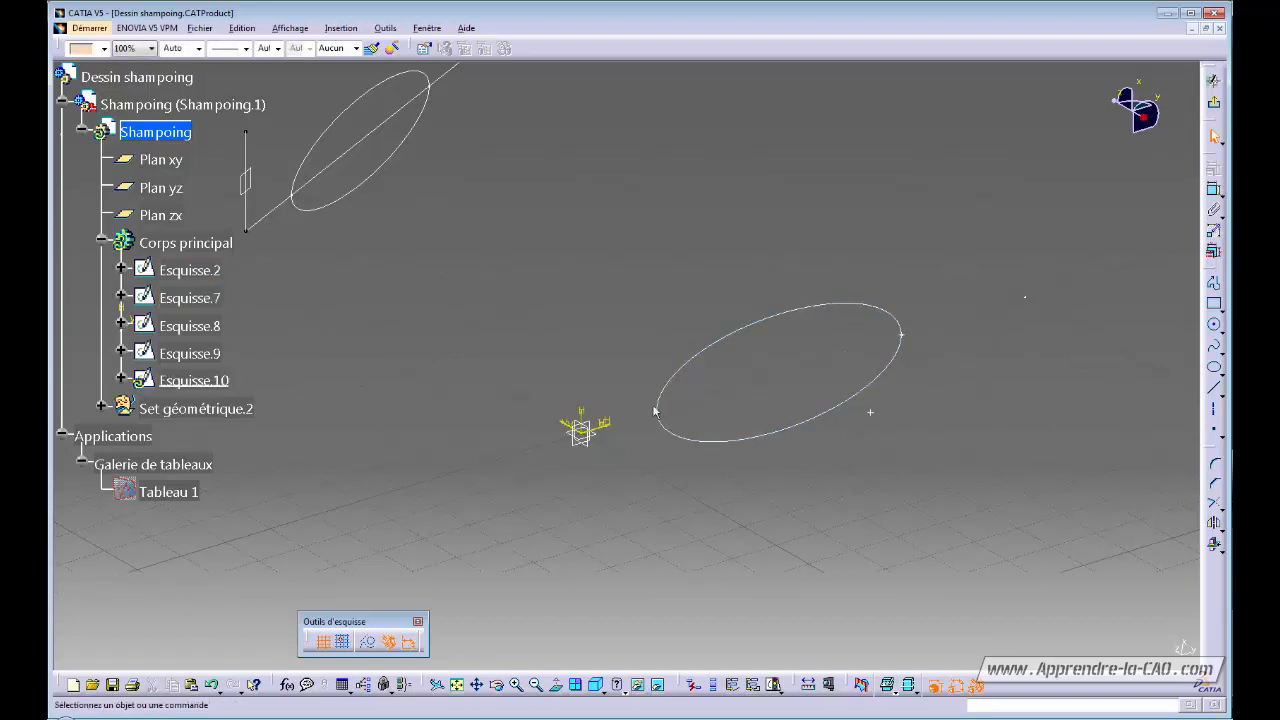
# Delete the two intersection points created for the base ellipse and exit the sketch
pyautogui.click(904, 340)
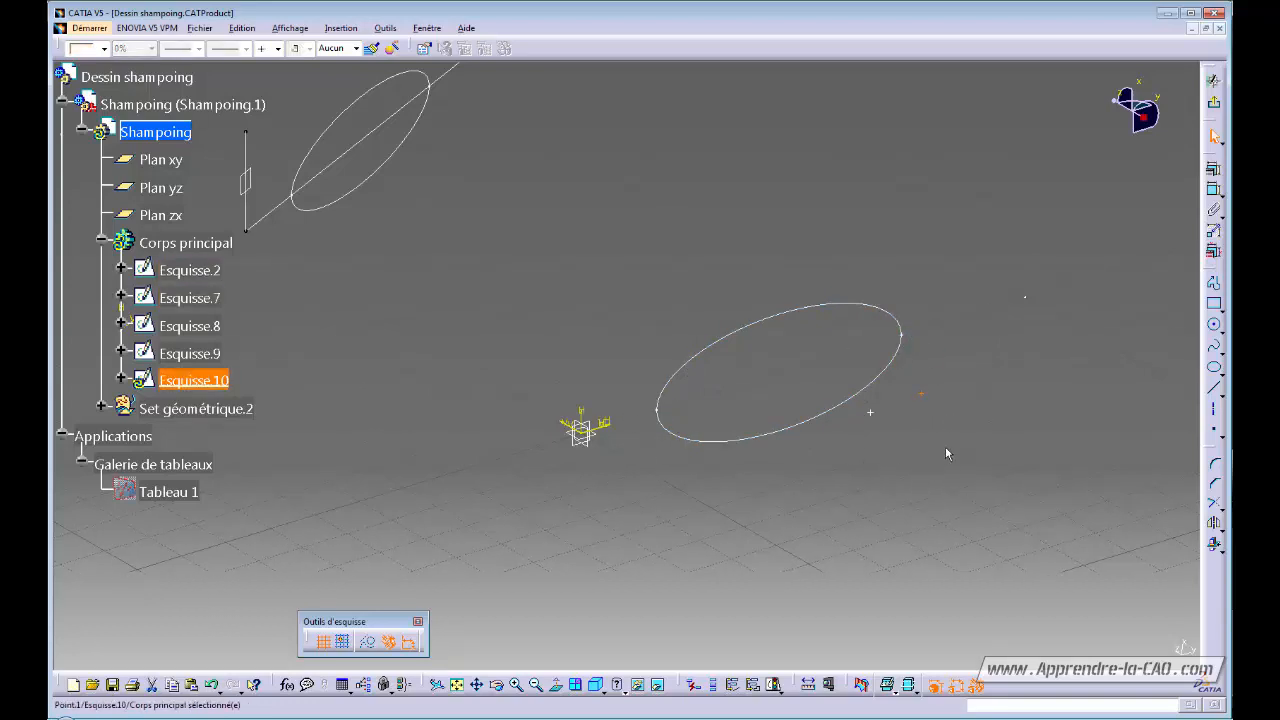
pyautogui.moveTo(986, 462); pyautogui.dragTo(866, 380)
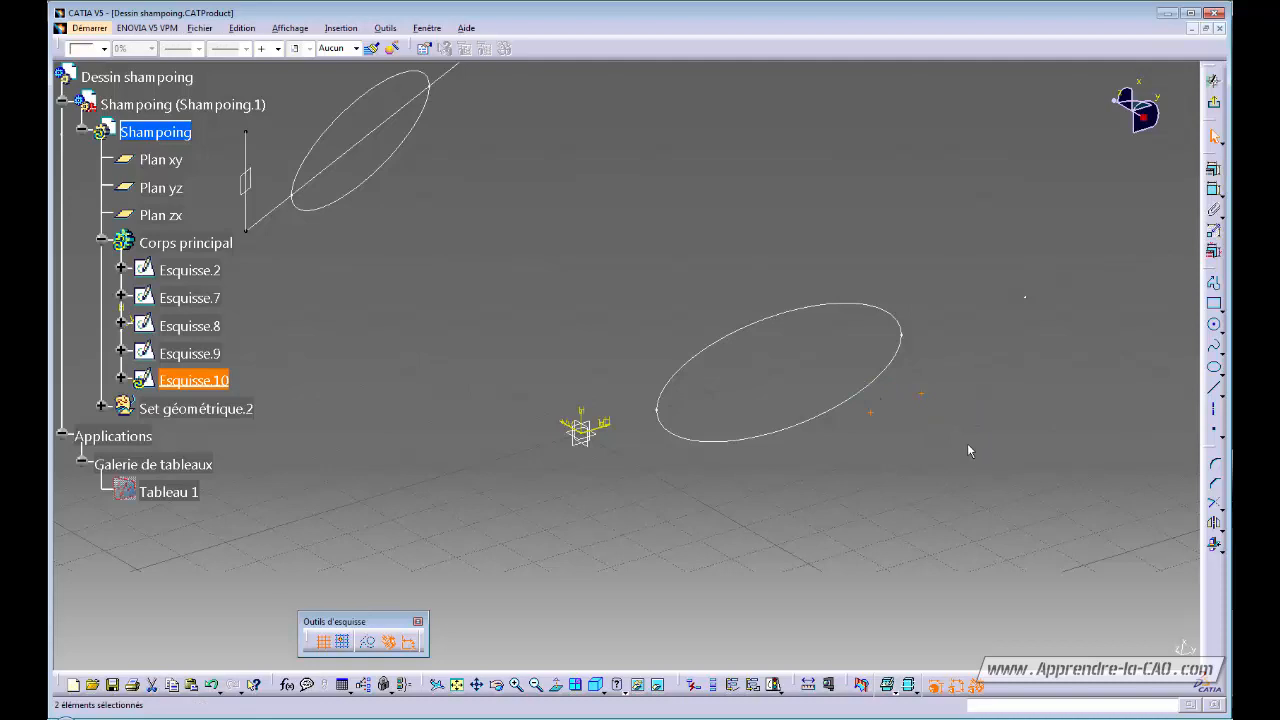
pyautogui.press('Delete')
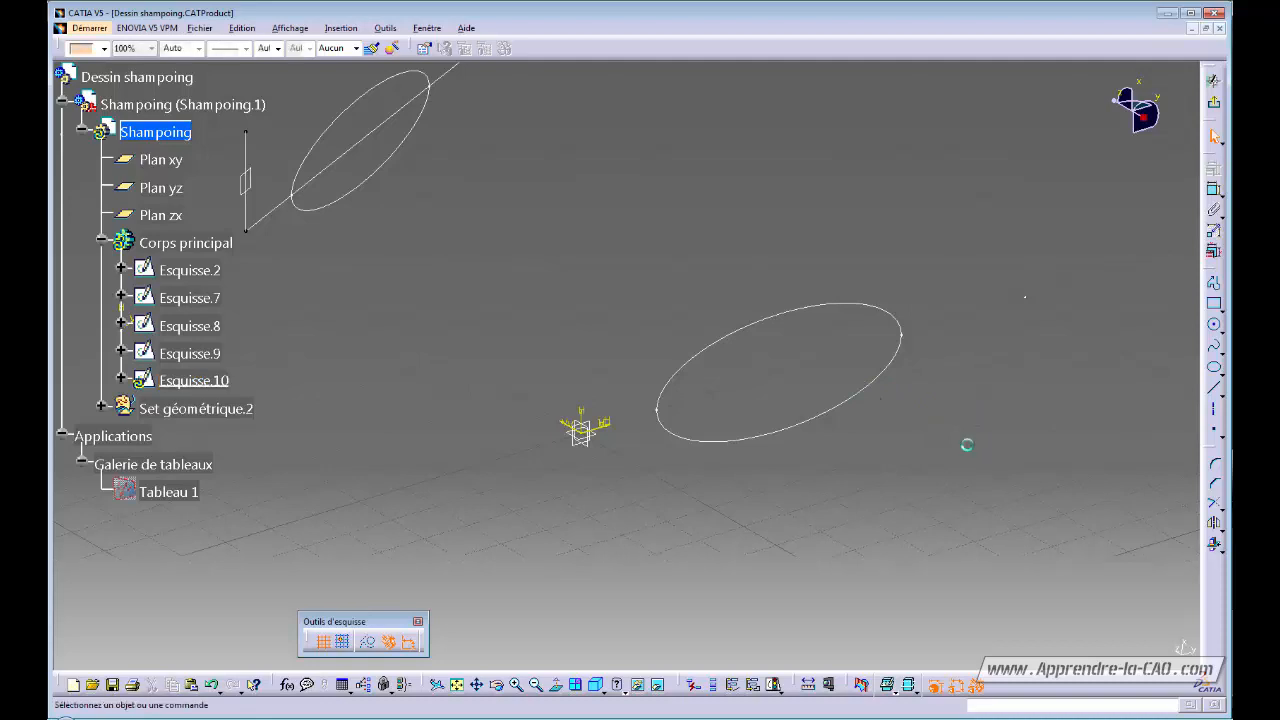
pyautogui.click(1210, 105)
# Try to toggle the display of the bottle photo Tableau 1
pyautogui.rightClick(150, 465)
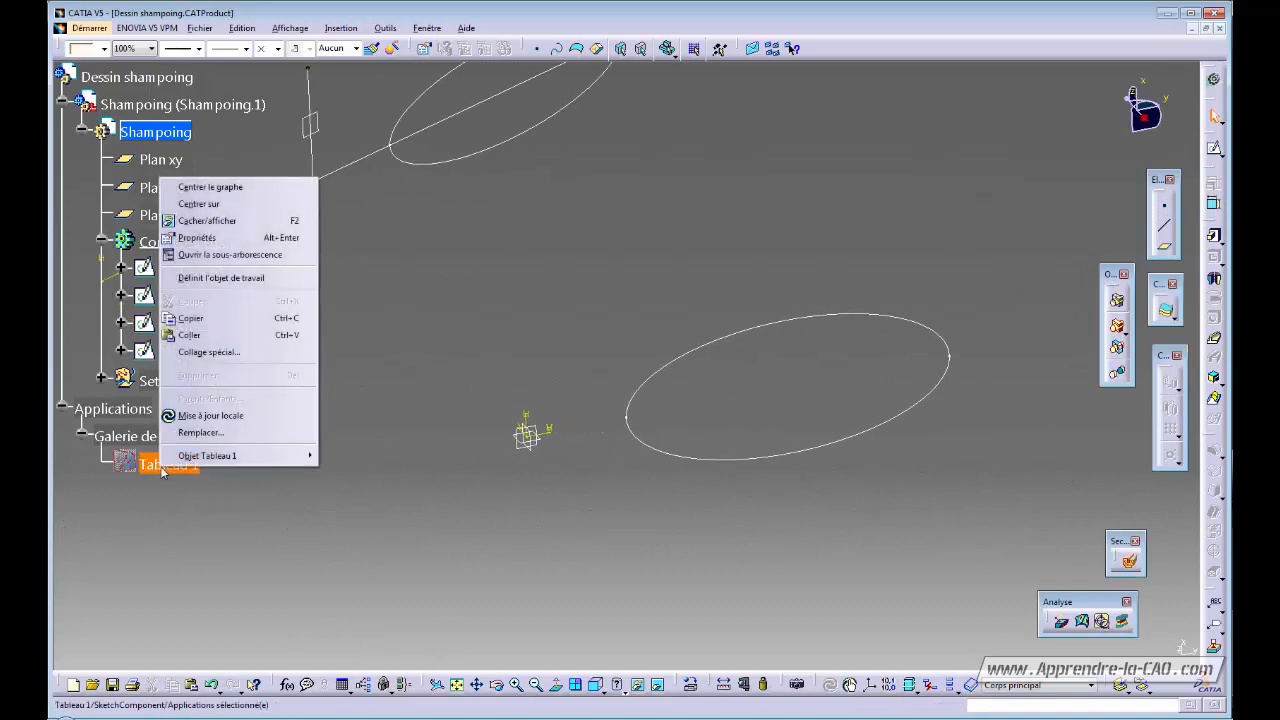
pyautogui.click(181, 221)
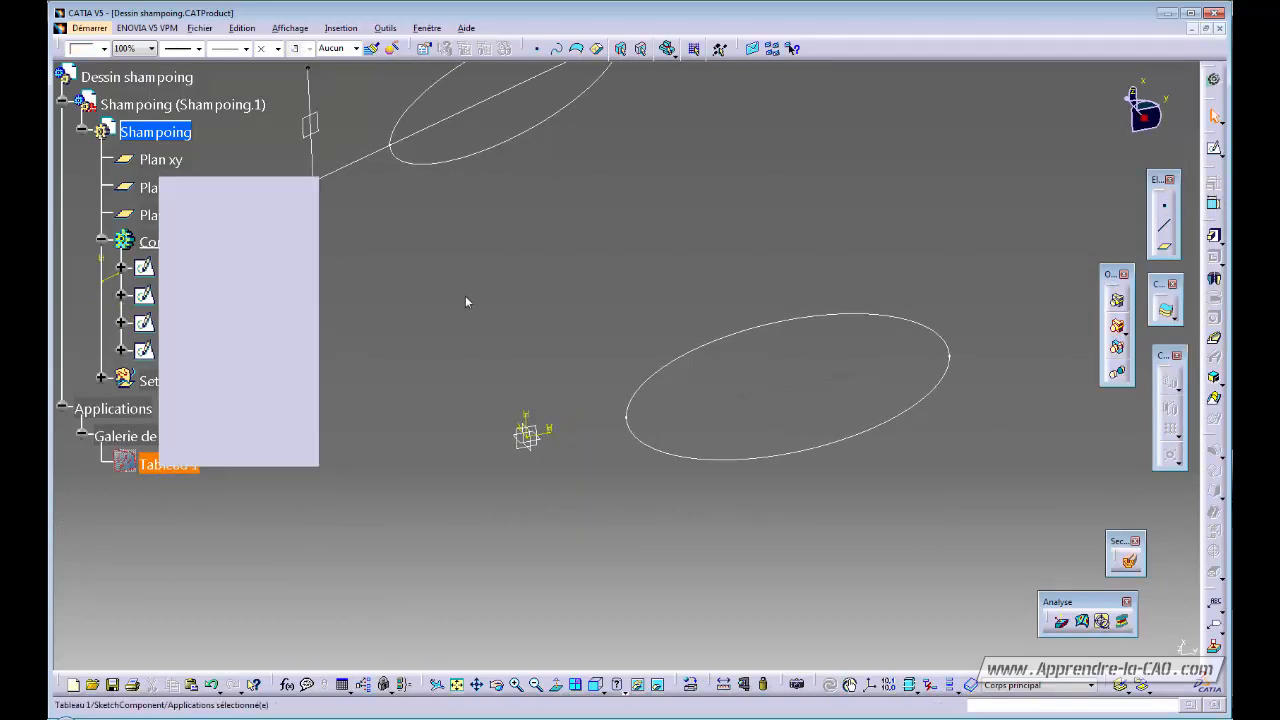
pyautogui.moveTo(678, 528)
pyautogui.mouseDown(button='middle')
pyautogui.moveTo(686, 503)
pyautogui.moveTo(669, 543)
pyautogui.moveTo(300, 466)
pyautogui.mouseUp(button='middle')
# Define Set géométrique.2 as the work object and expand its contents
pyautogui.rightClick(205, 383)
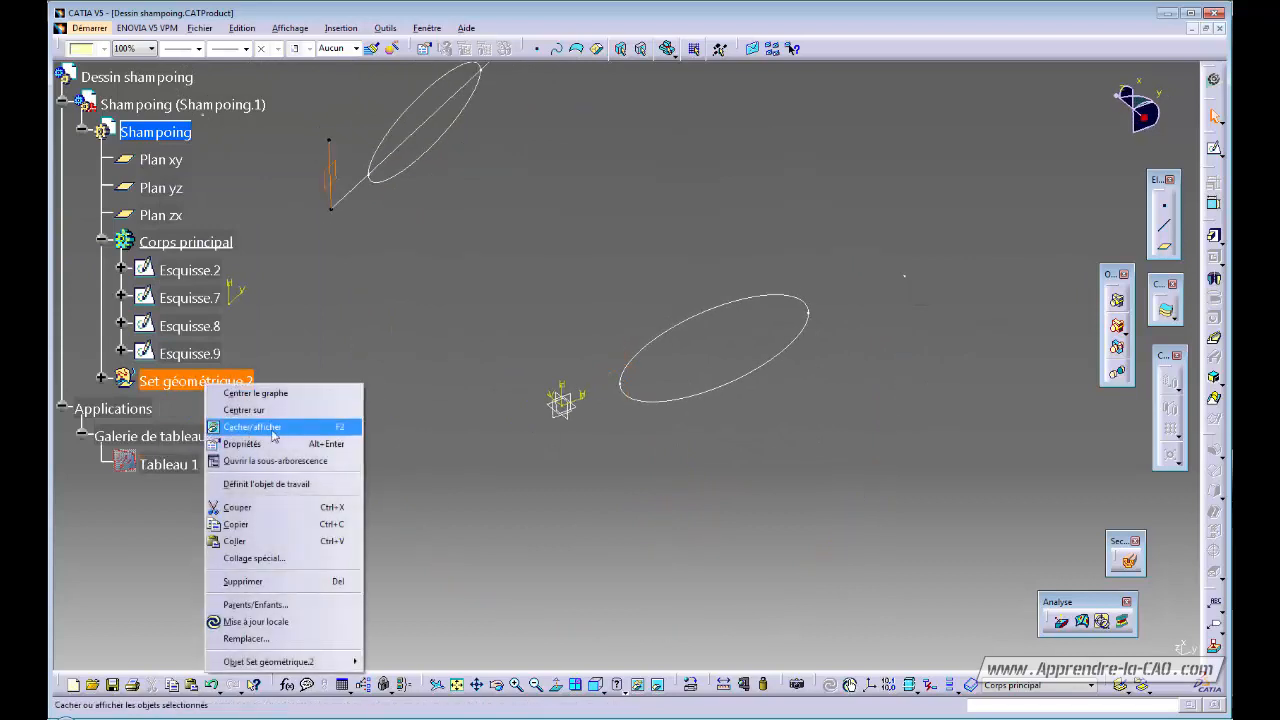
pyautogui.click(270, 485)
pyautogui.click(101, 381)
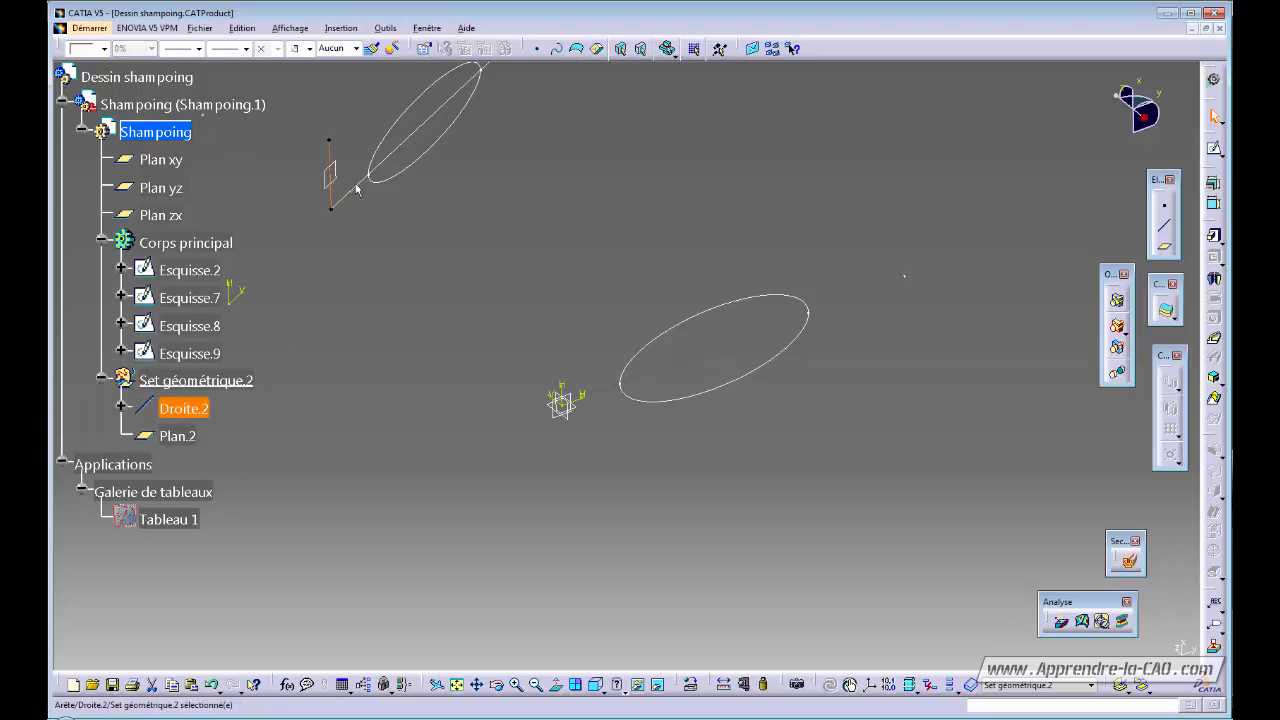
# Move the seam line sketch Esquisse.8 to the last position of Set géométrique.2, and reorder that set automatically
pyautogui.rightClick(198, 324)
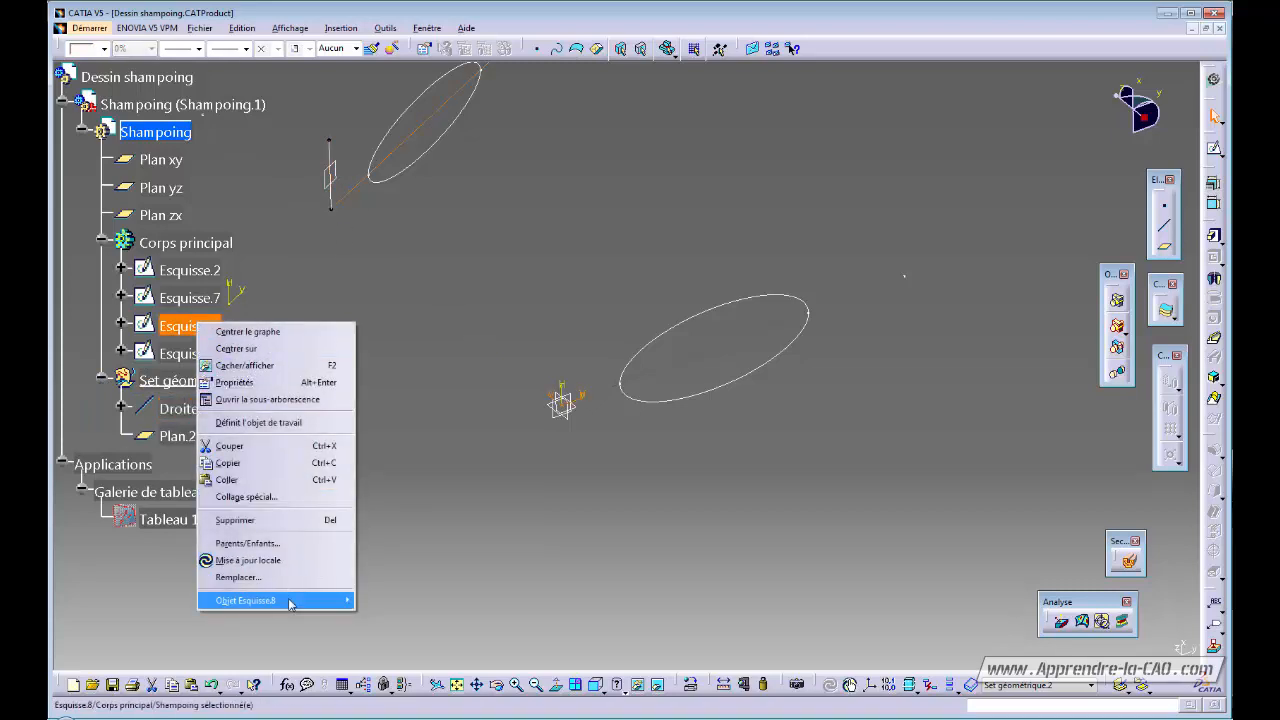
pyautogui.moveTo(289, 600)
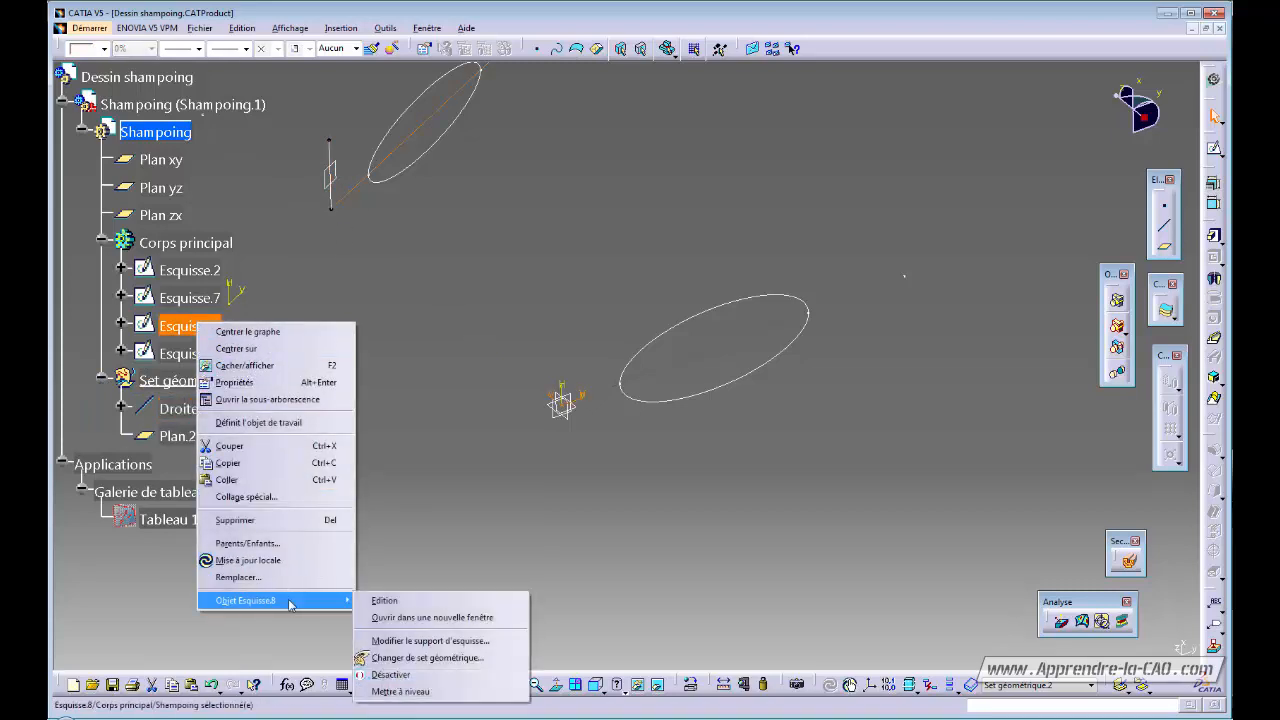
pyautogui.click(428, 657)
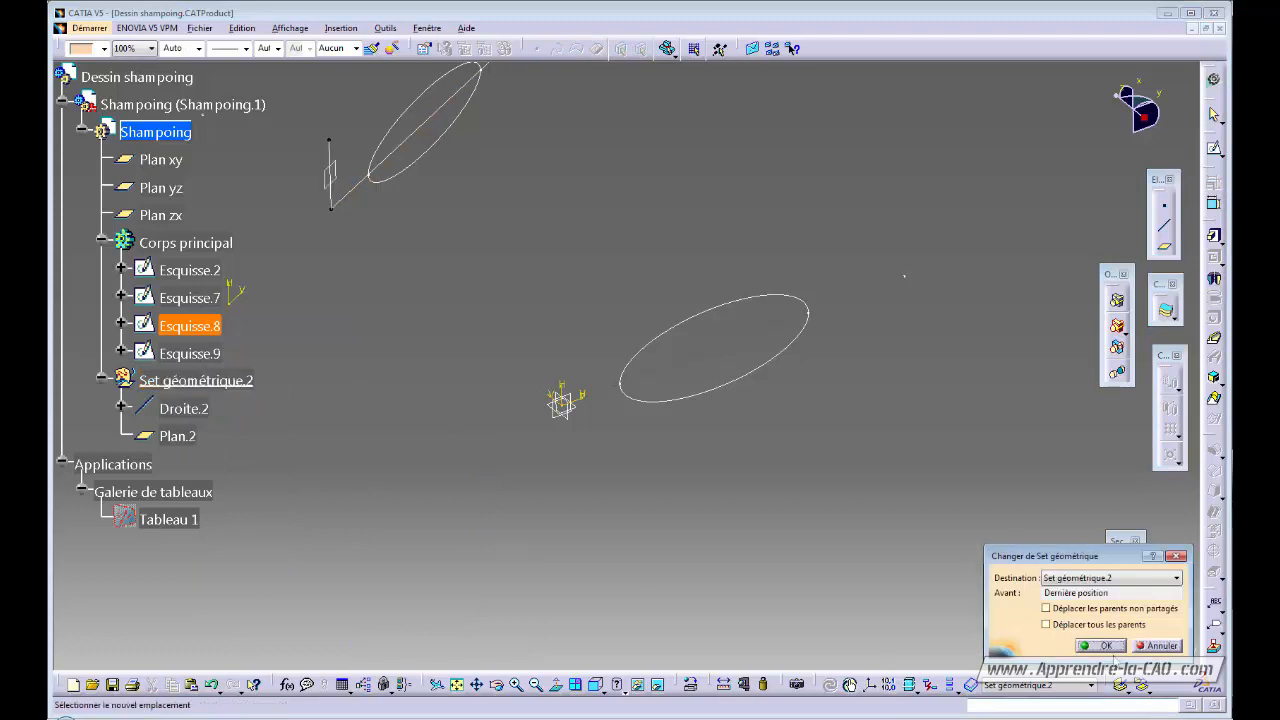
pyautogui.click(1100, 645)
pyautogui.rightClick(178, 352)
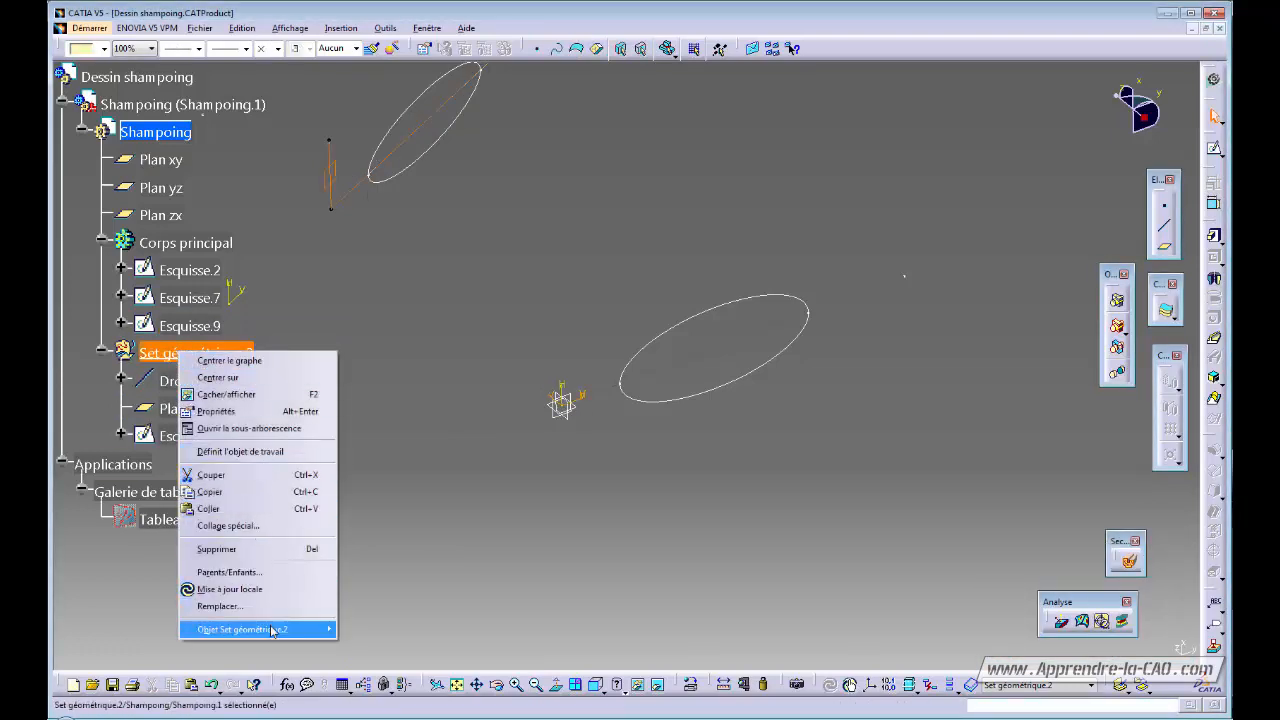
pyautogui.moveTo(276, 630)
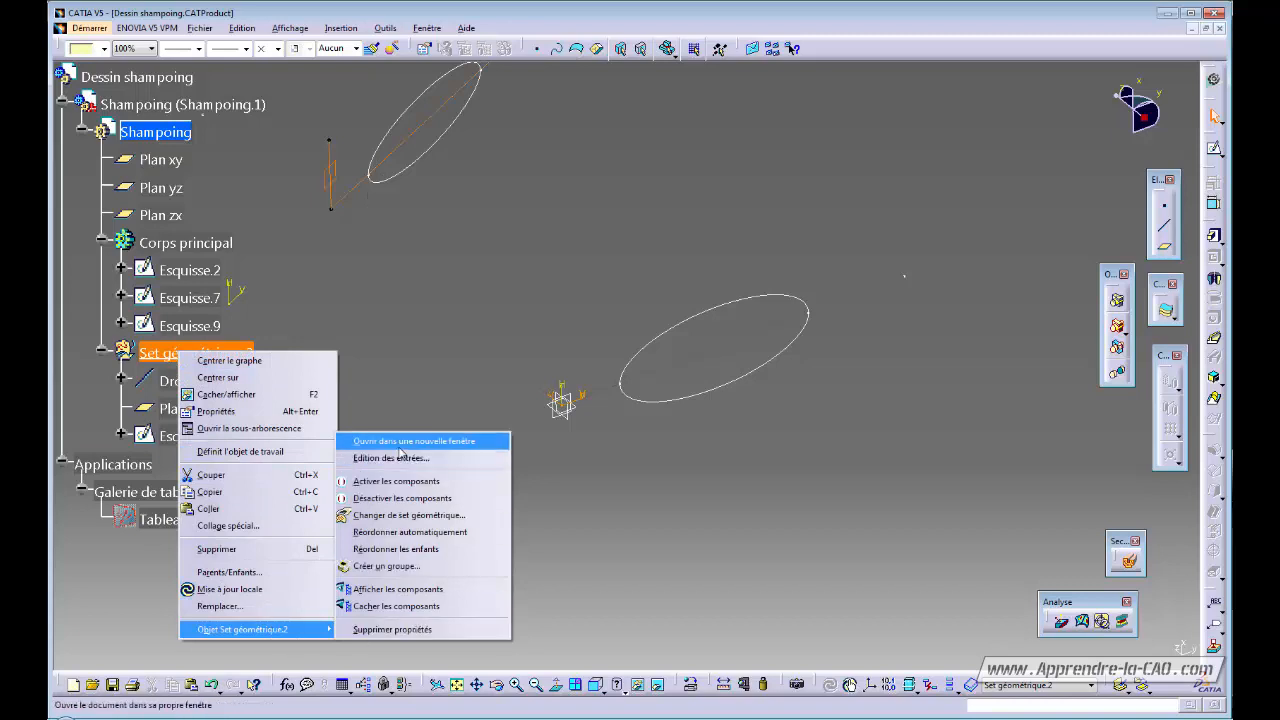
pyautogui.click(409, 531)
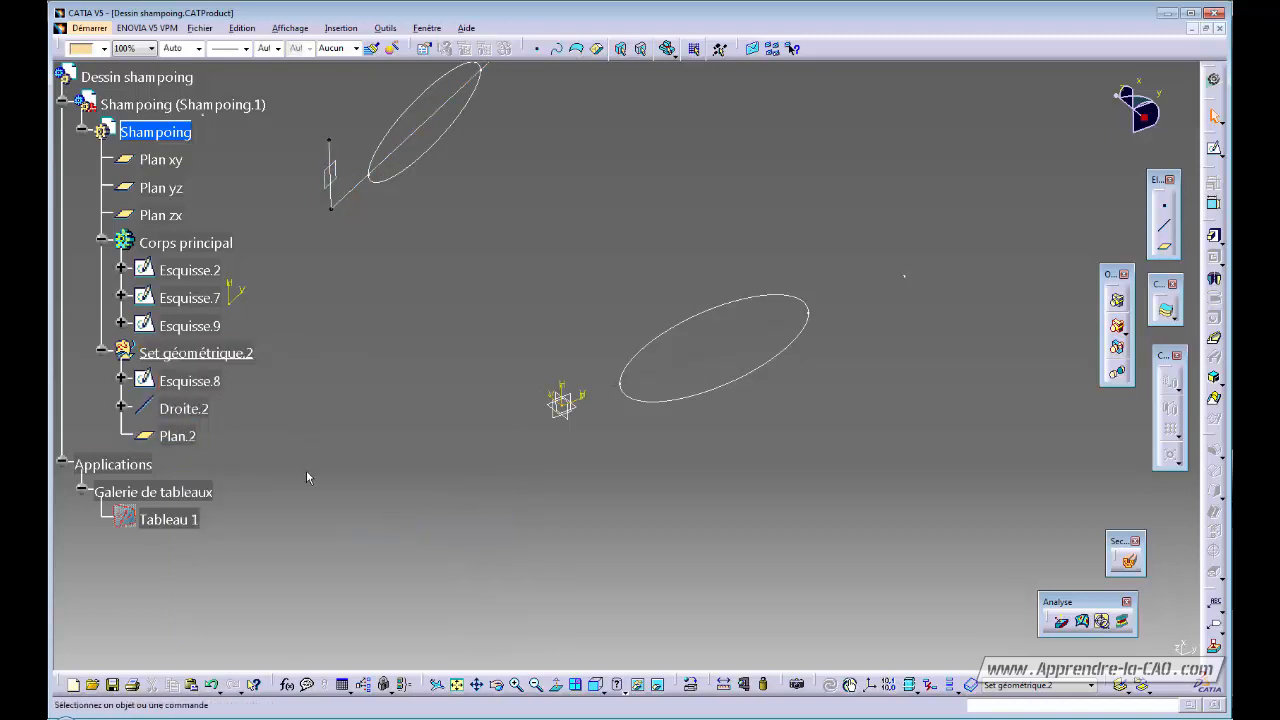
# Examine which geometry Esquisse.8, Droite.2 and Plan.2 represent in the reordered geometrical set
pyautogui.click(198, 382)
pyautogui.moveTo(474, 234); pyautogui.dragTo(480, 343, button='middle')
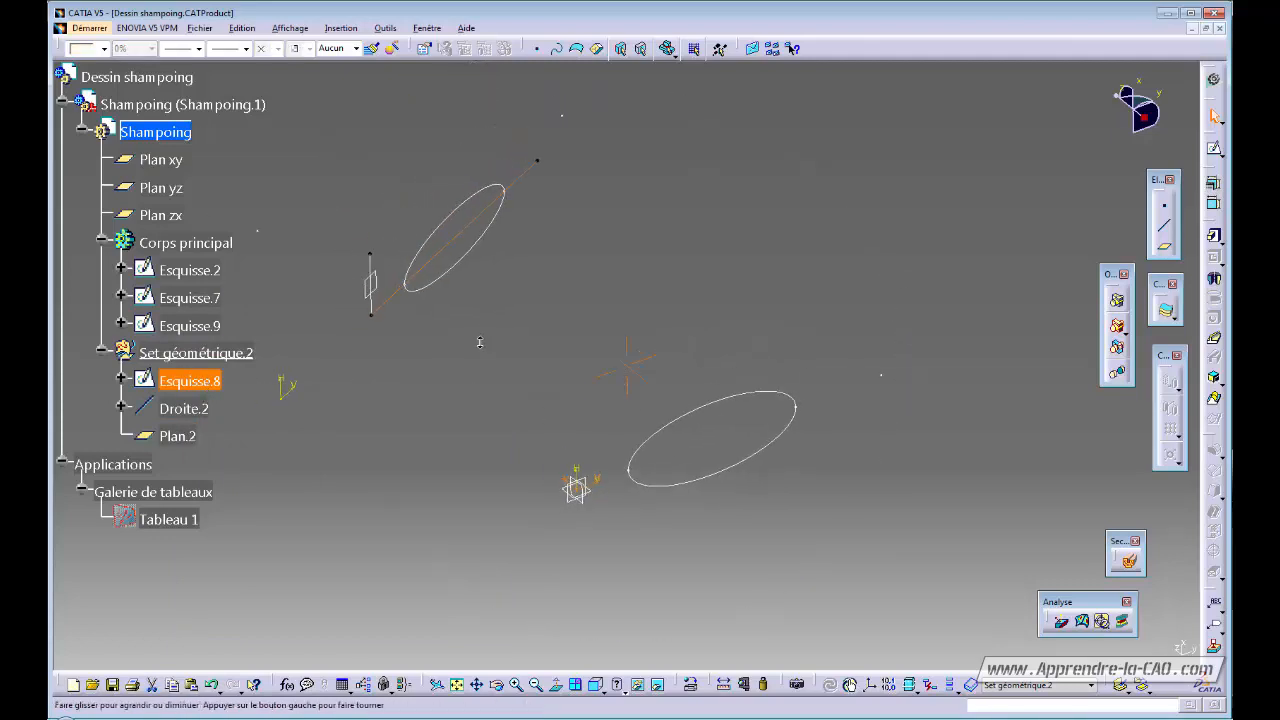
pyautogui.click(185, 410)
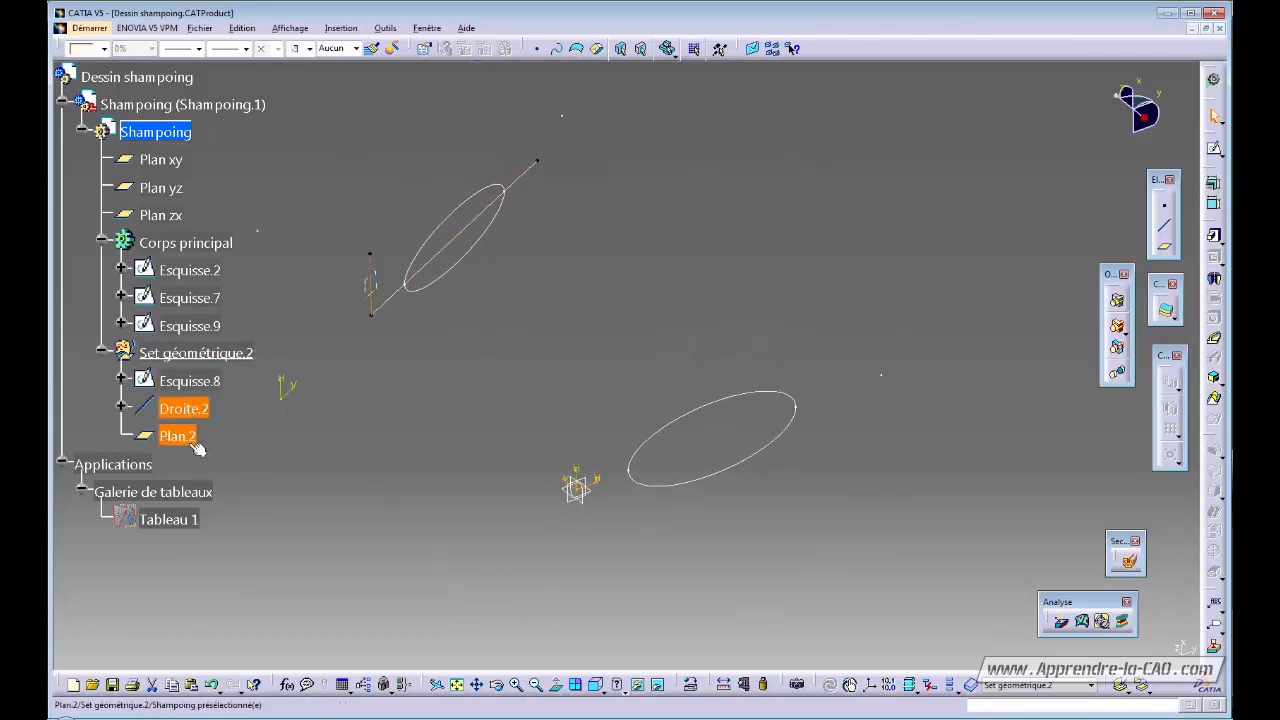
pyautogui.click(371, 285)
pyautogui.click(370, 437)
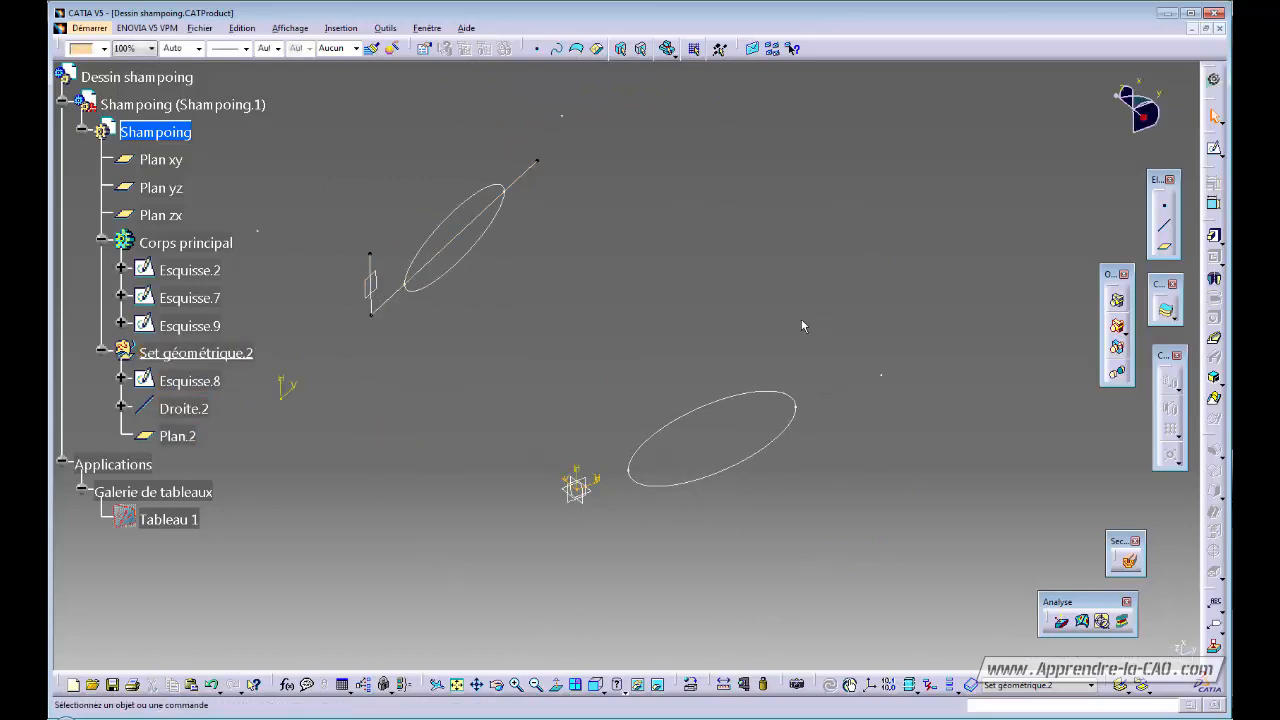
# In Generative Shape Design, intersect the base ellipse Esquisse.7 with Plan yz, keeping all sub-elements
pyautogui.click(1213, 79)
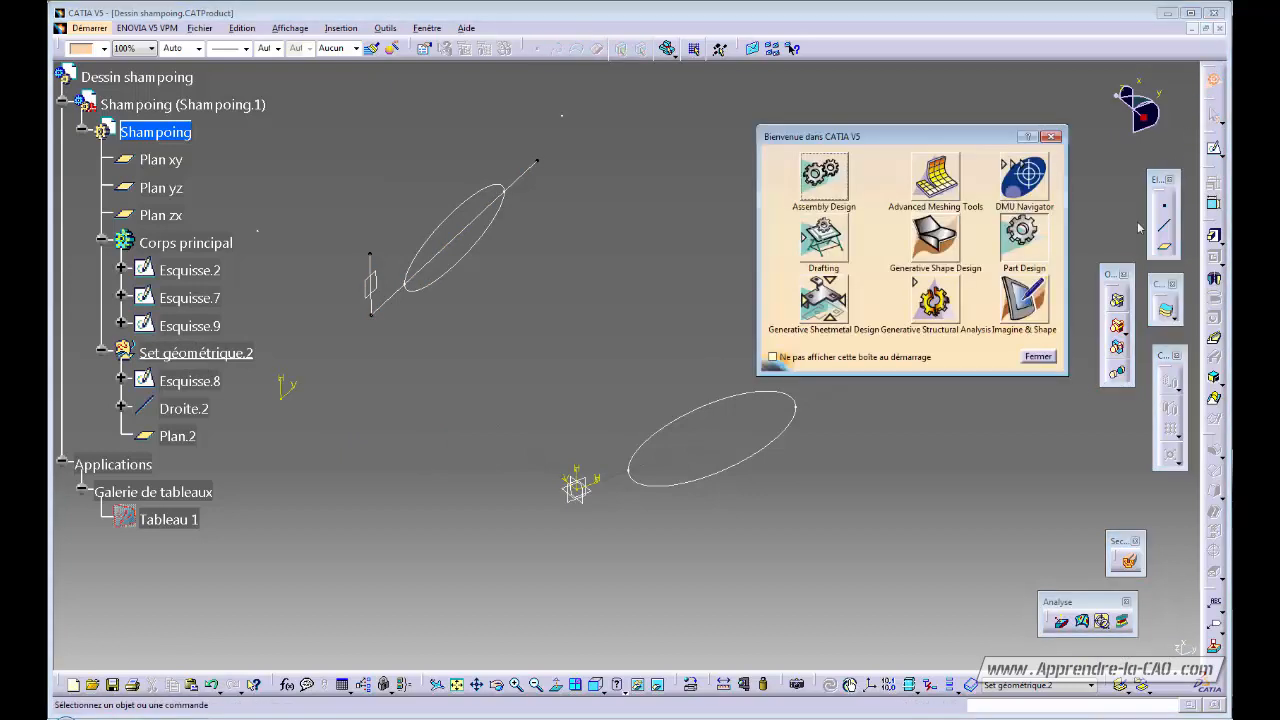
pyautogui.click(920, 286)
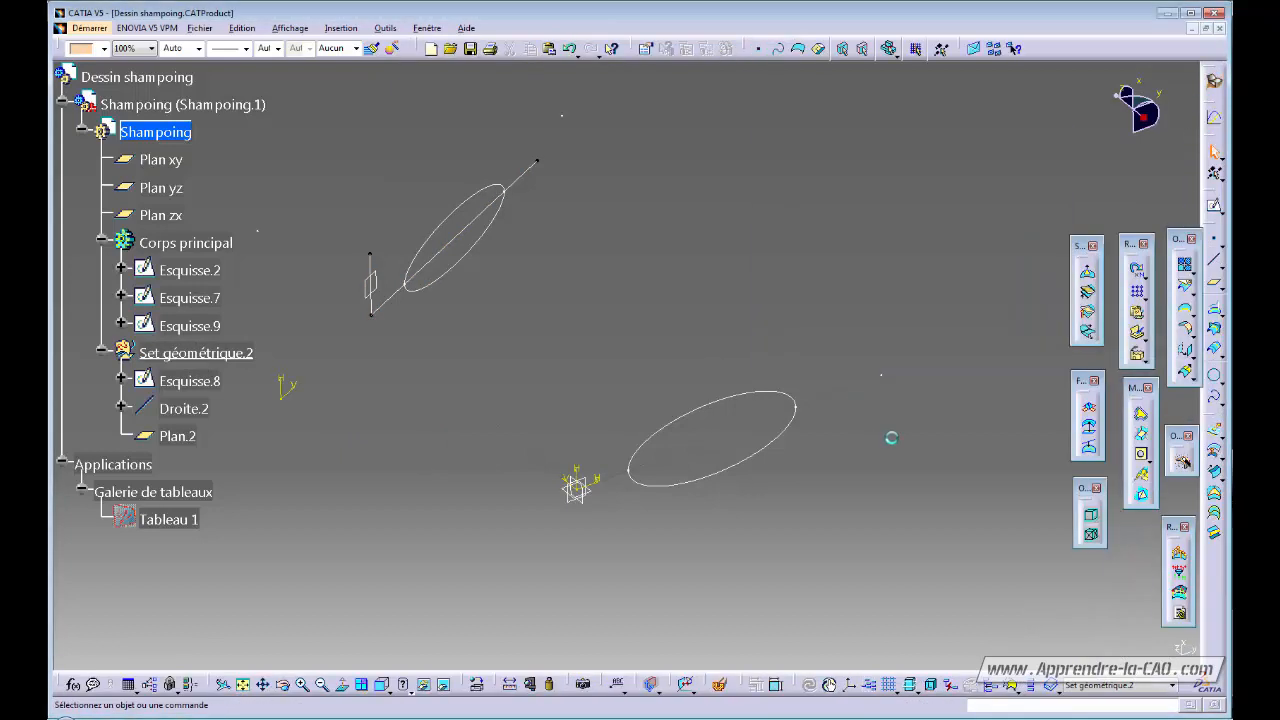
pyautogui.click(1215, 332)
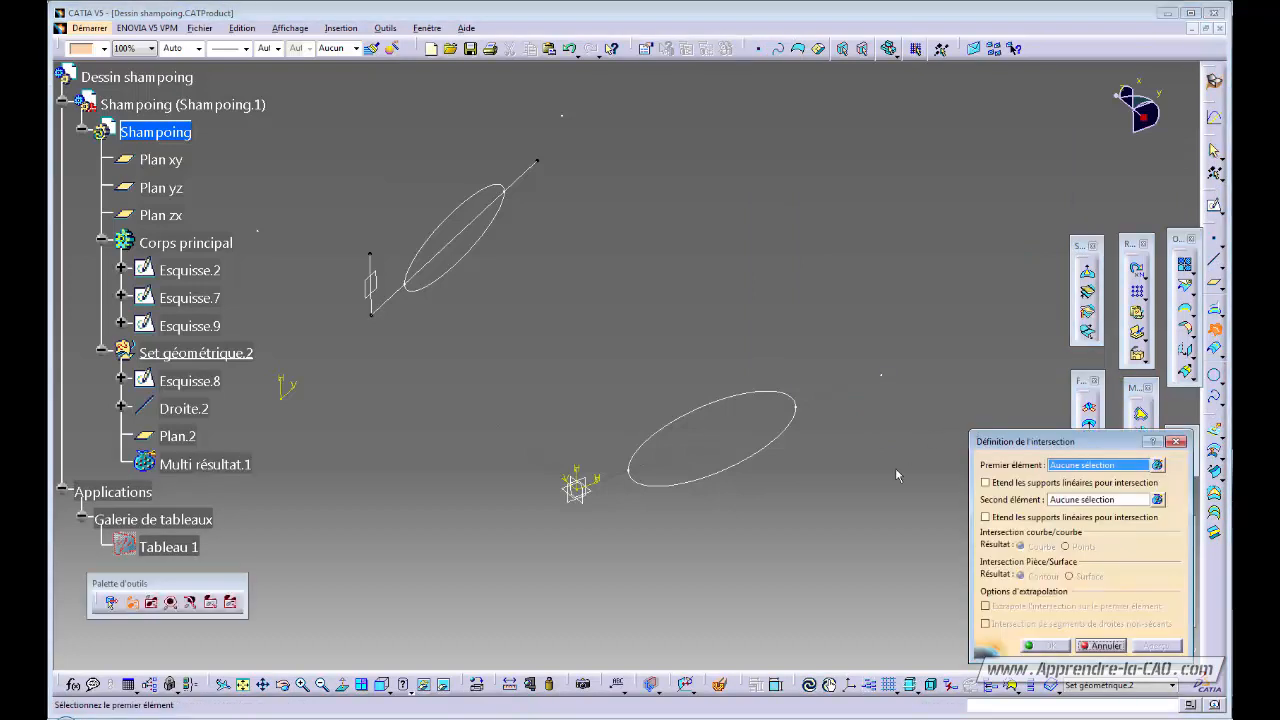
pyautogui.click(740, 460)
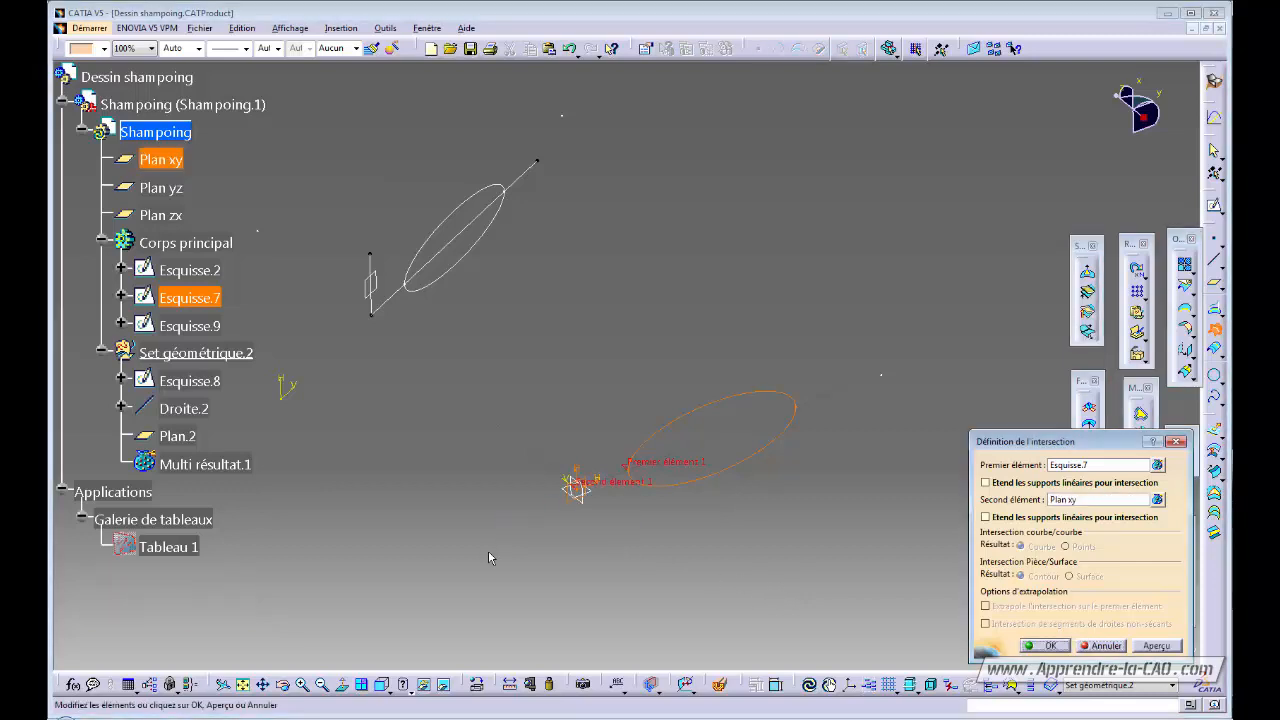
pyautogui.click(592, 490)
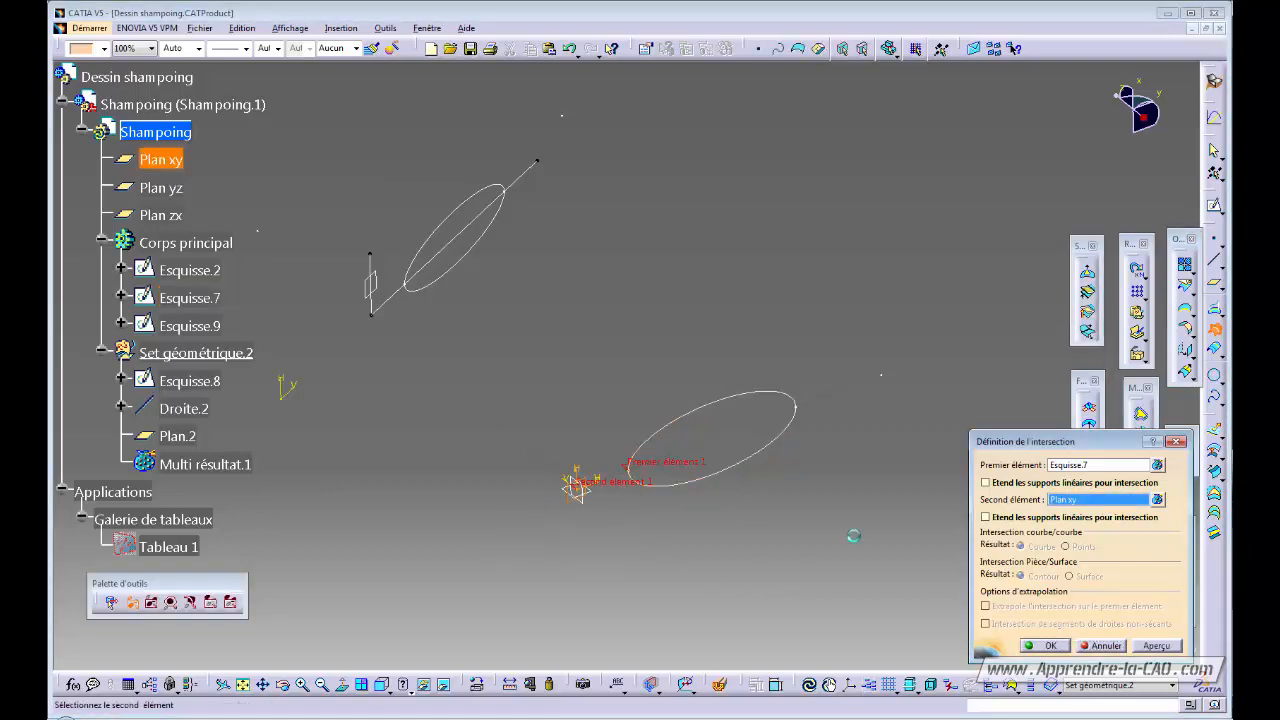
pyautogui.click(601, 495)
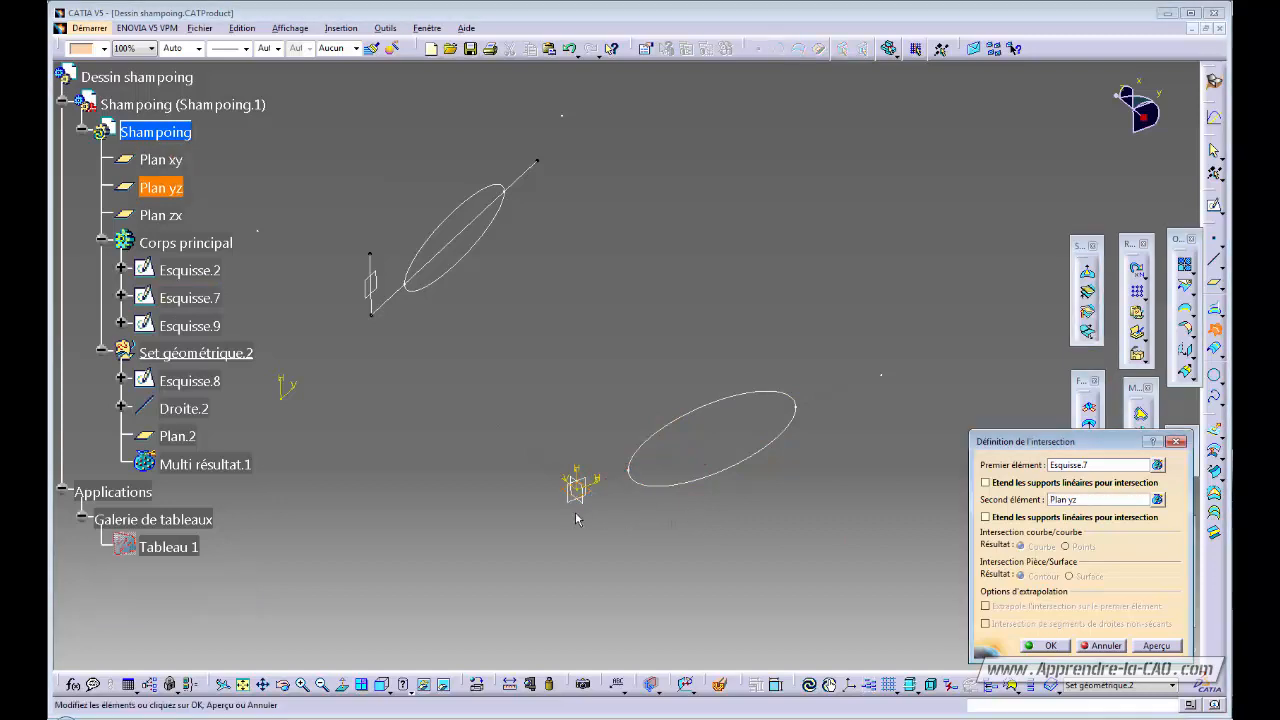
pyautogui.click(1158, 646)
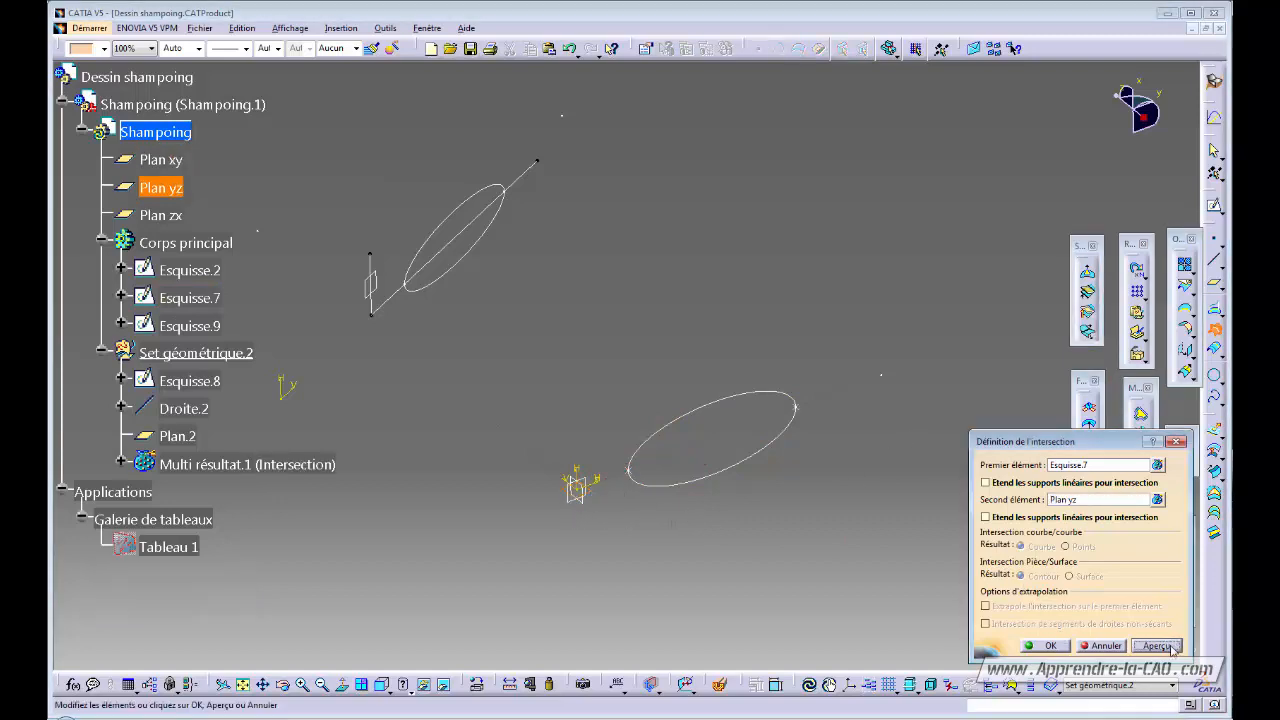
pyautogui.click(1050, 646)
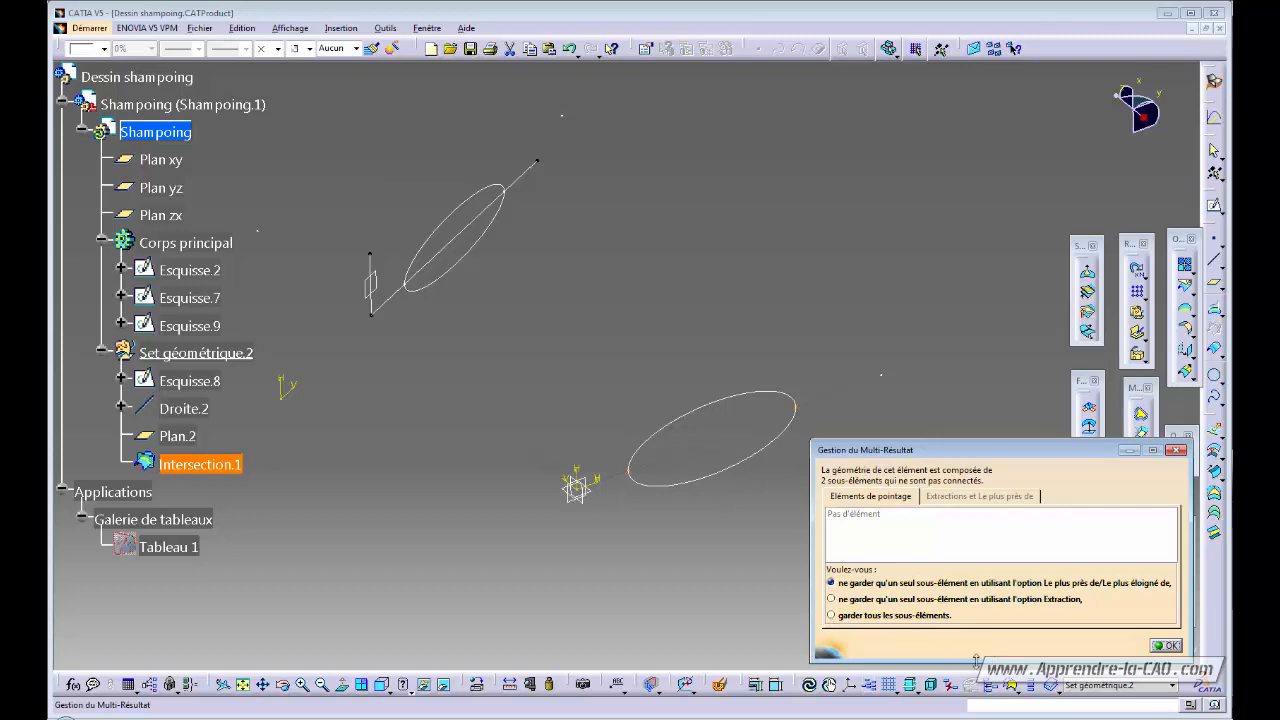
pyautogui.click(831, 615)
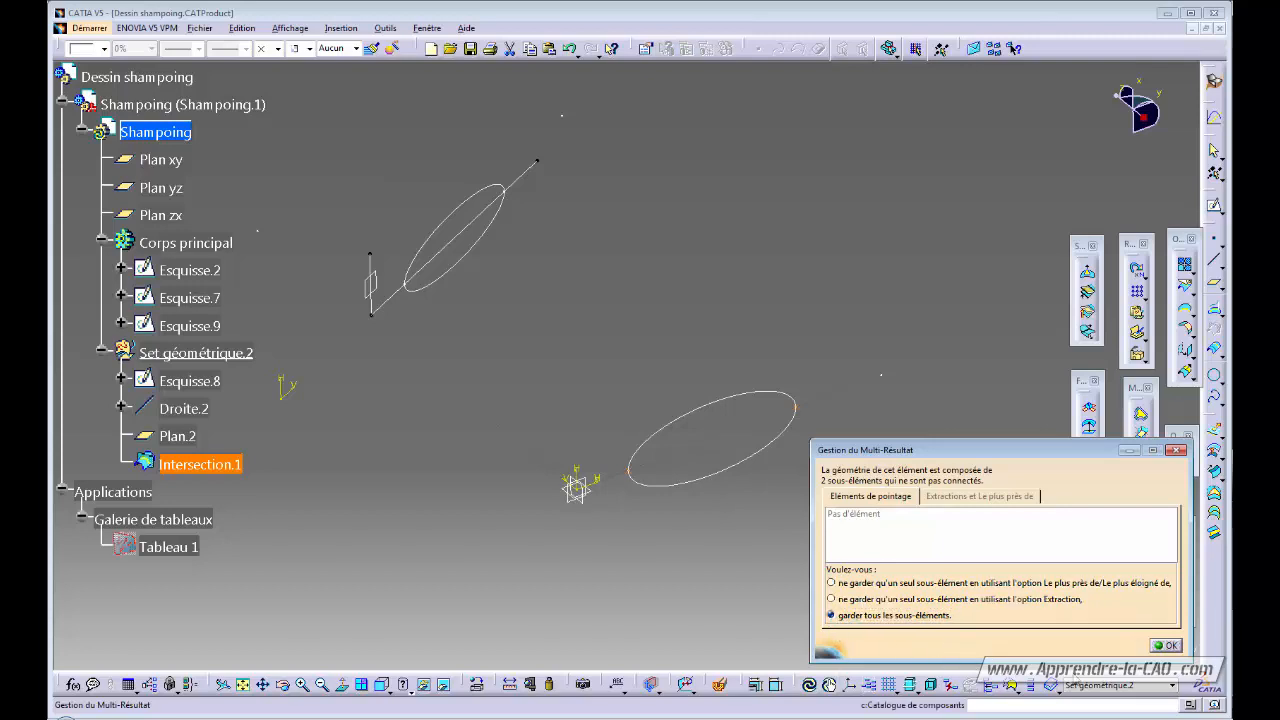
pyautogui.click(1168, 646)
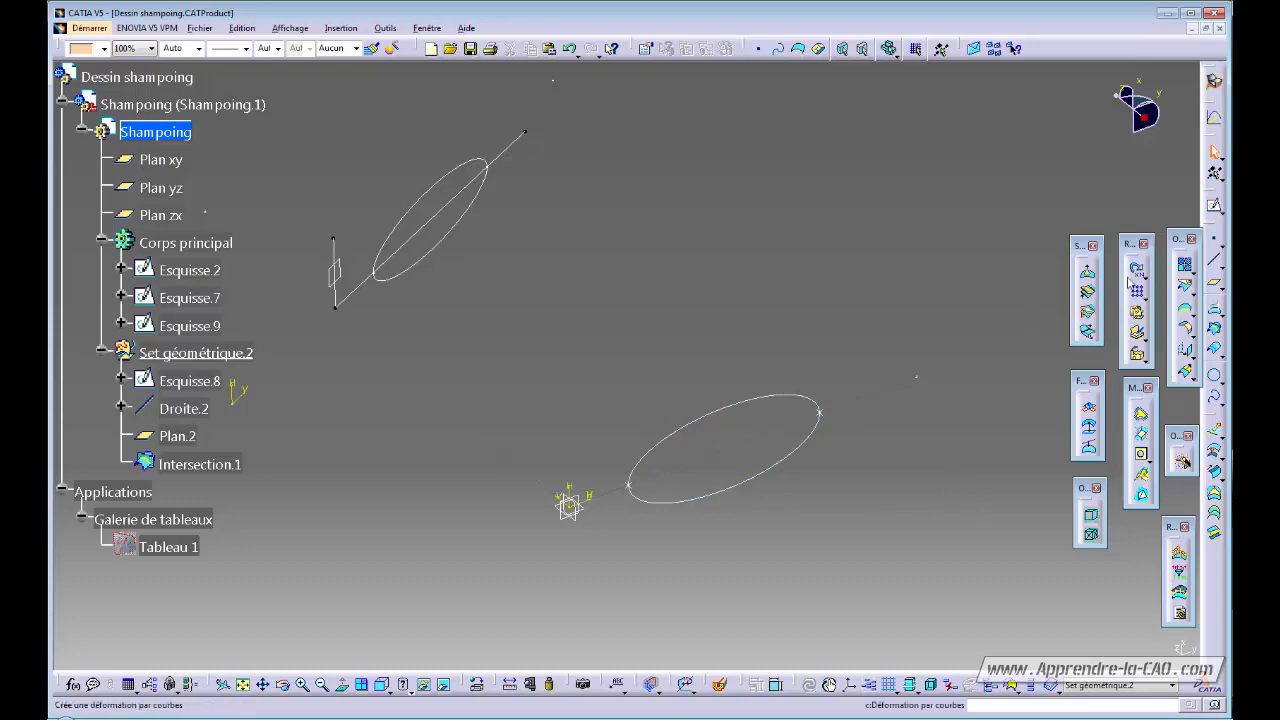
# Intersect the cap-seam ellipse Esquisse.9 with Plan yz, keeping all sub-elements
pyautogui.click(1214, 329)
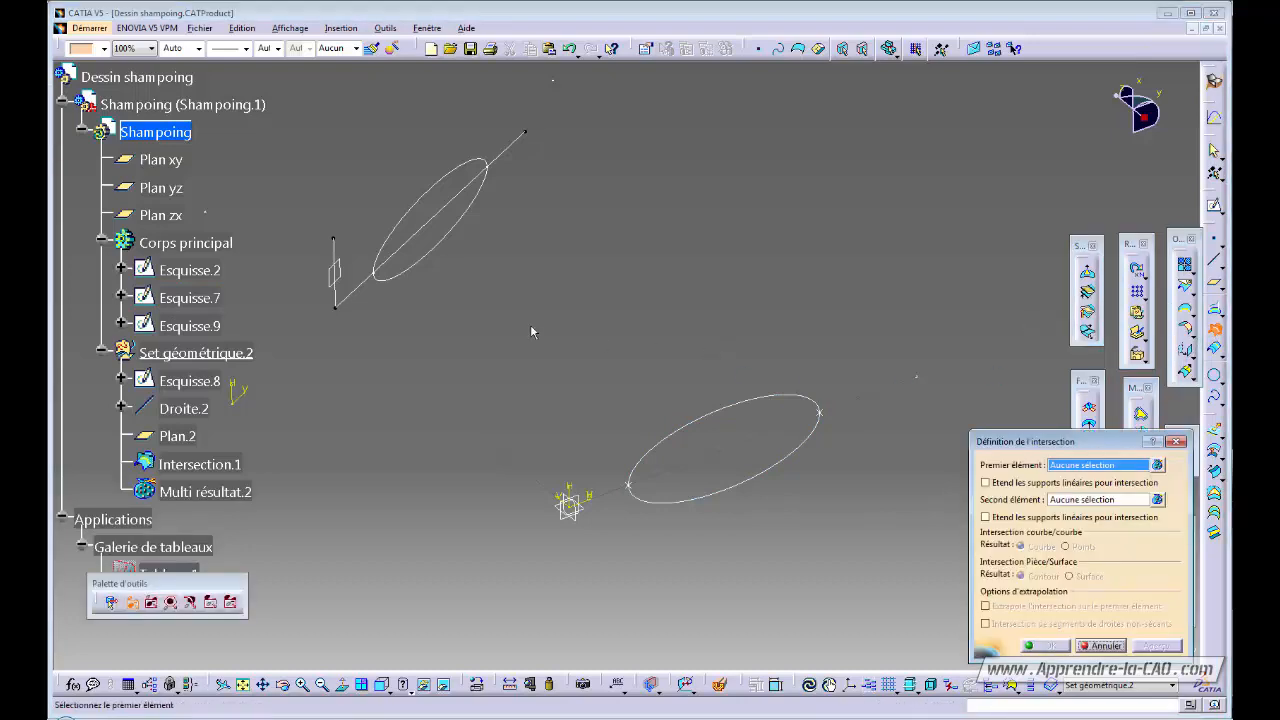
pyautogui.click(415, 278)
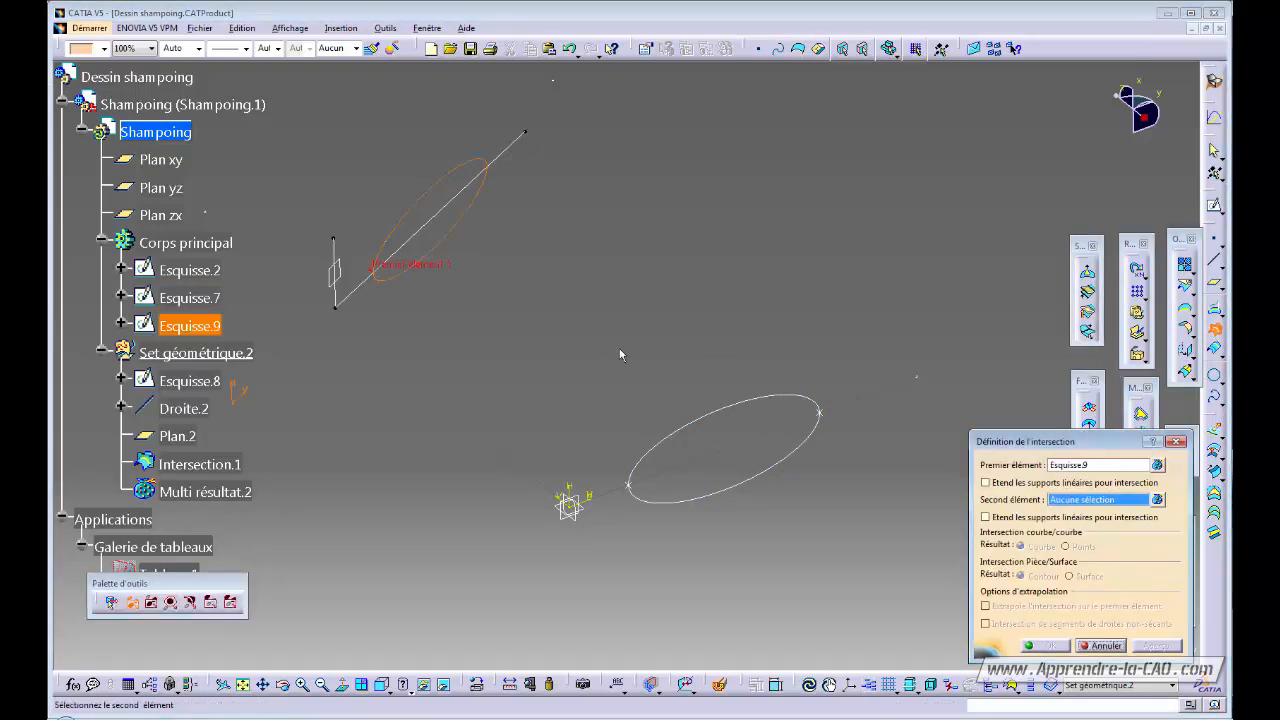
pyautogui.click(591, 513)
pyautogui.click(1043, 646)
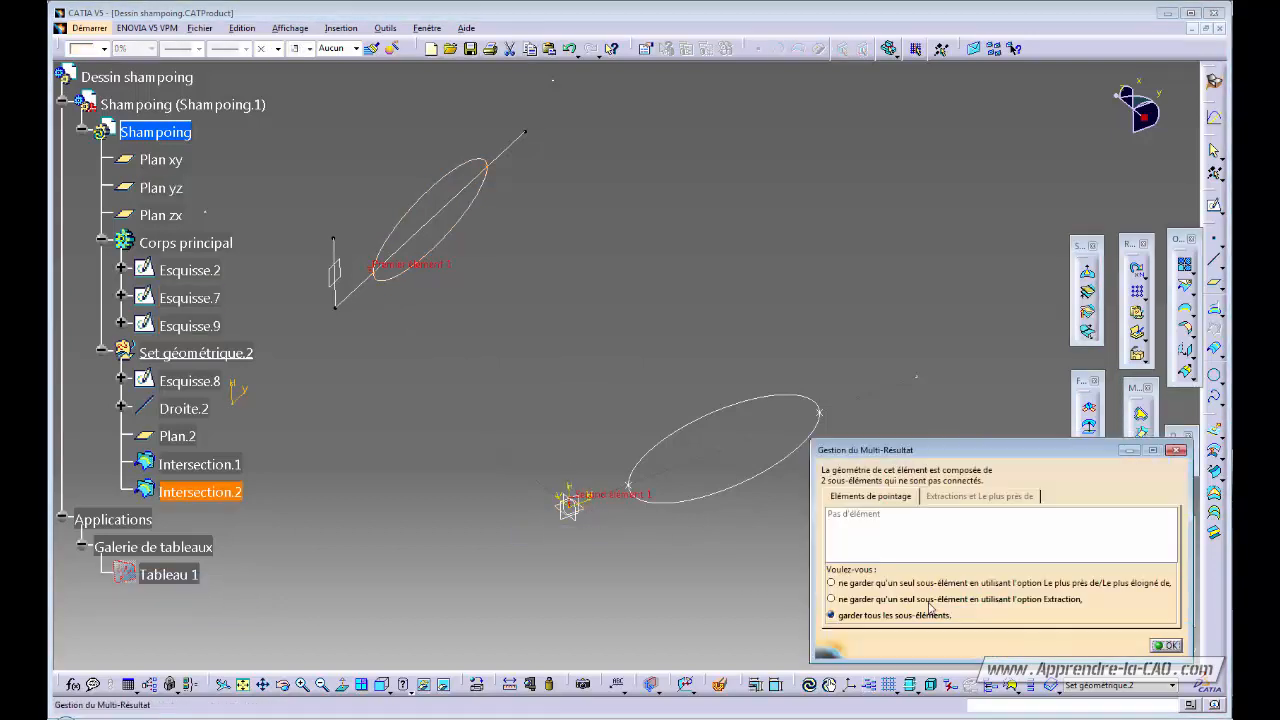
pyautogui.click(1168, 647)
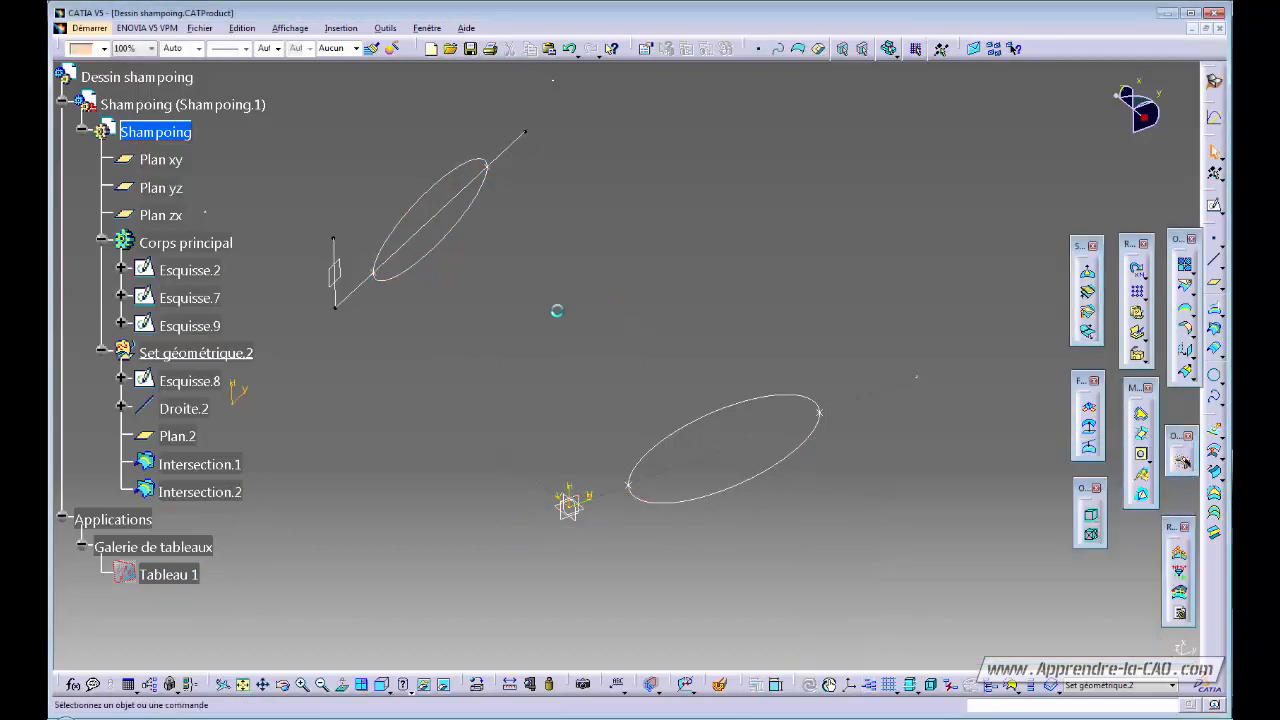
# With Corps principal as the work object, start a sketch on Plan yz and show the bottle photo Tableau 1
pyautogui.moveTo(557, 309)
pyautogui.keyDown('ctrl'); pyautogui.mouseDown(button='middle')
pyautogui.moveTo(542, 361)
pyautogui.moveTo(374, 497)
pyautogui.mouseUp(button='middle'); pyautogui.keyUp('ctrl')
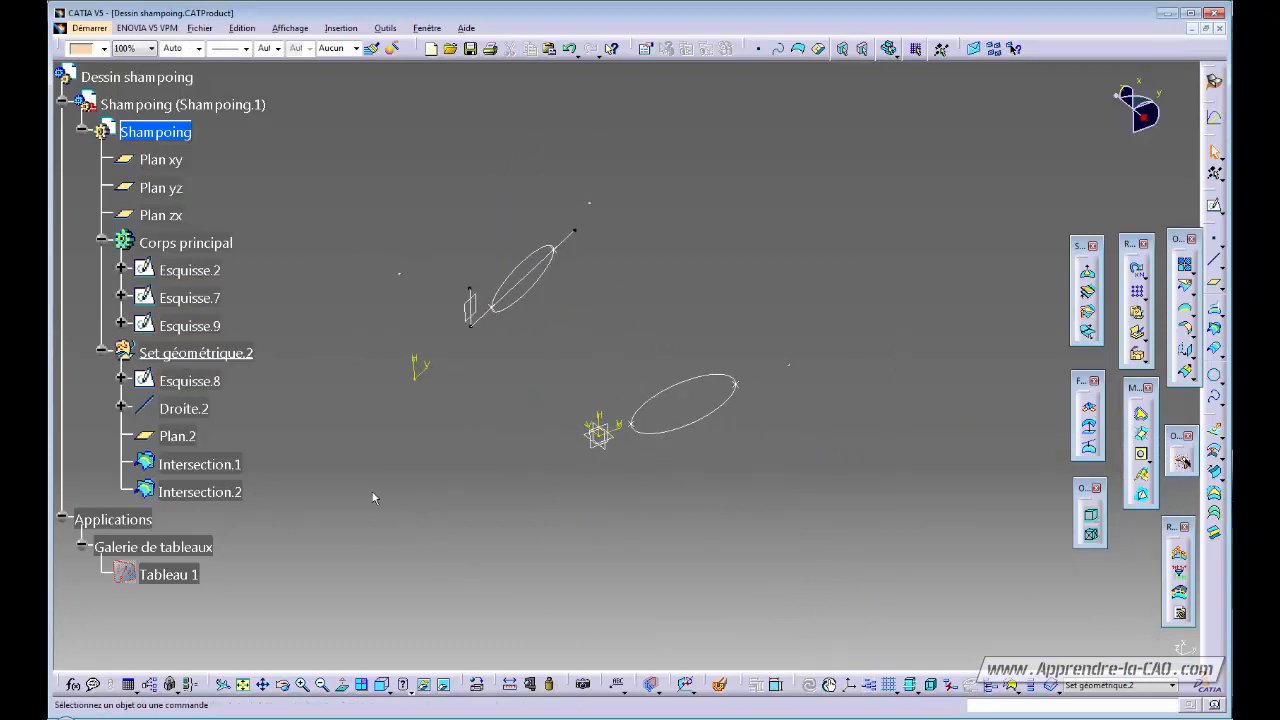
pyautogui.rightClick(178, 243)
pyautogui.click(270, 345)
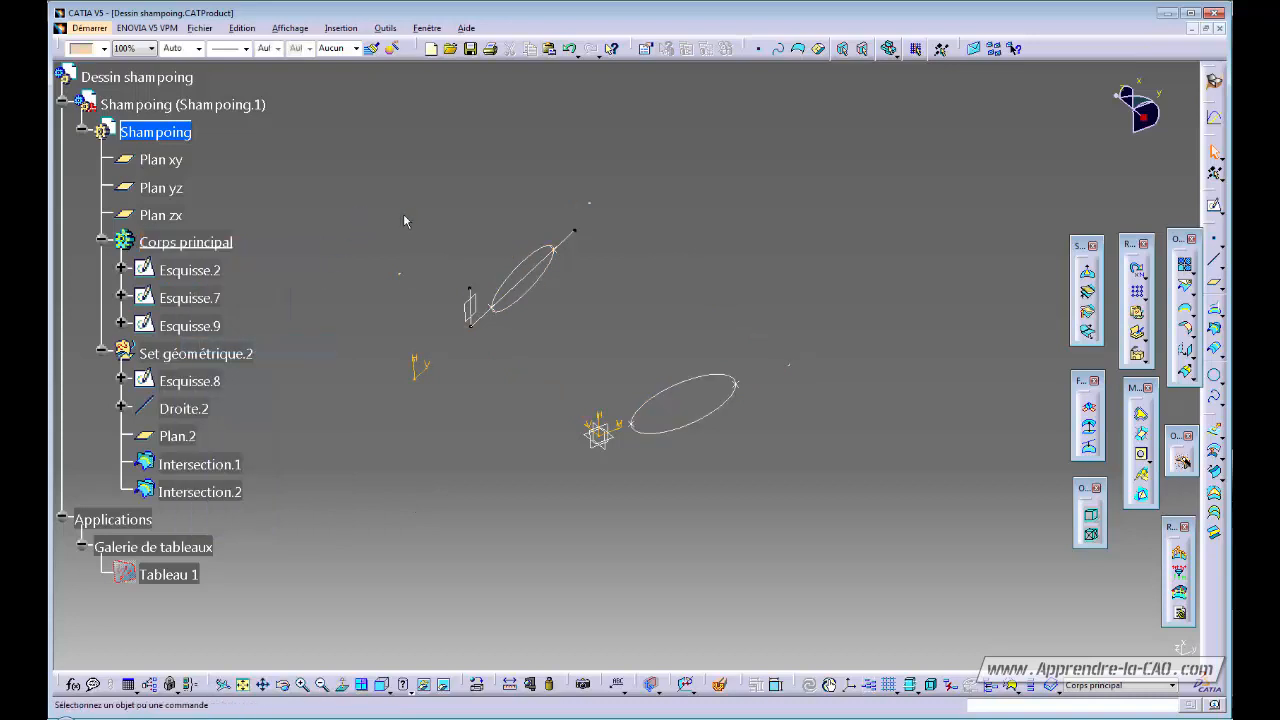
pyautogui.click(615, 438)
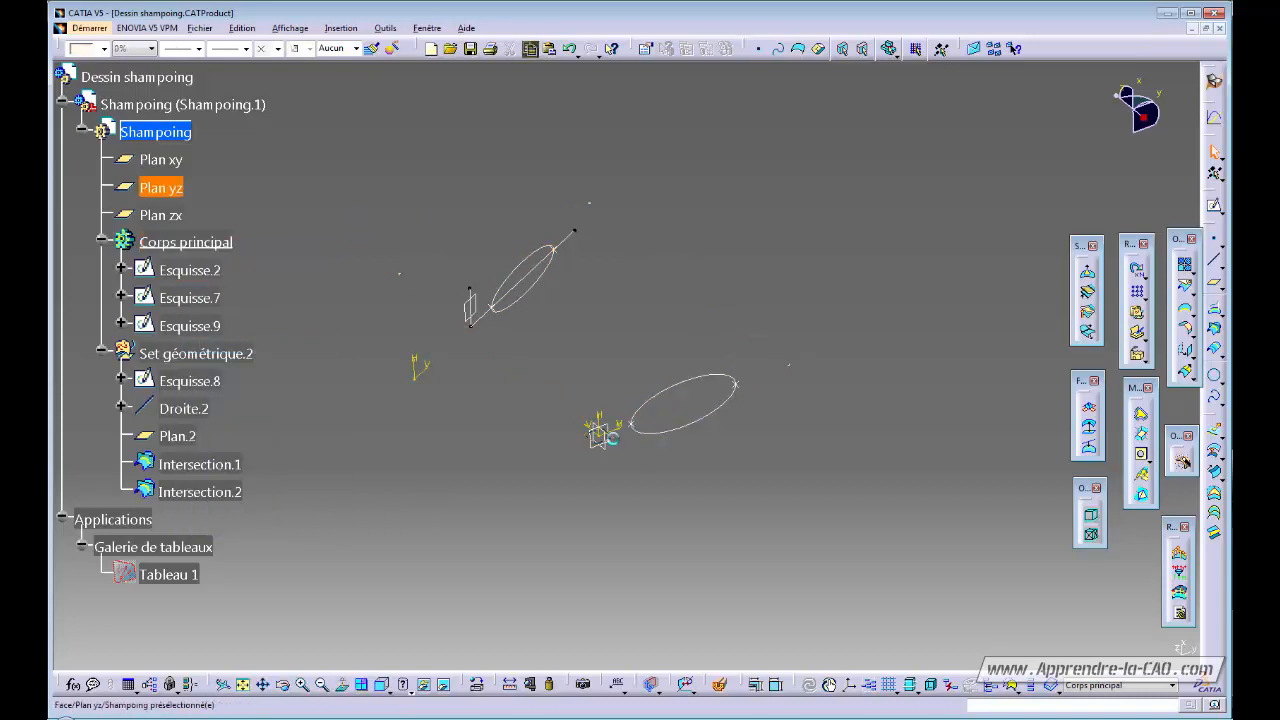
pyautogui.click(1214, 207)
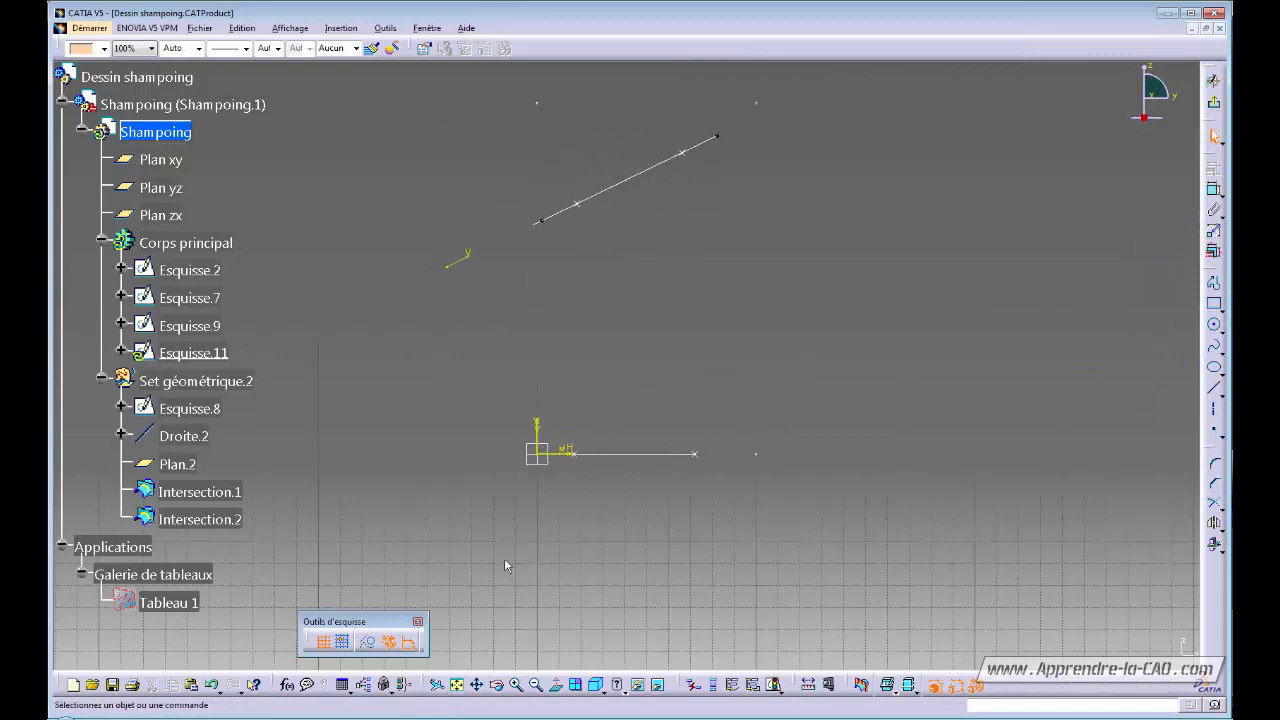
pyautogui.rightClick(165, 602)
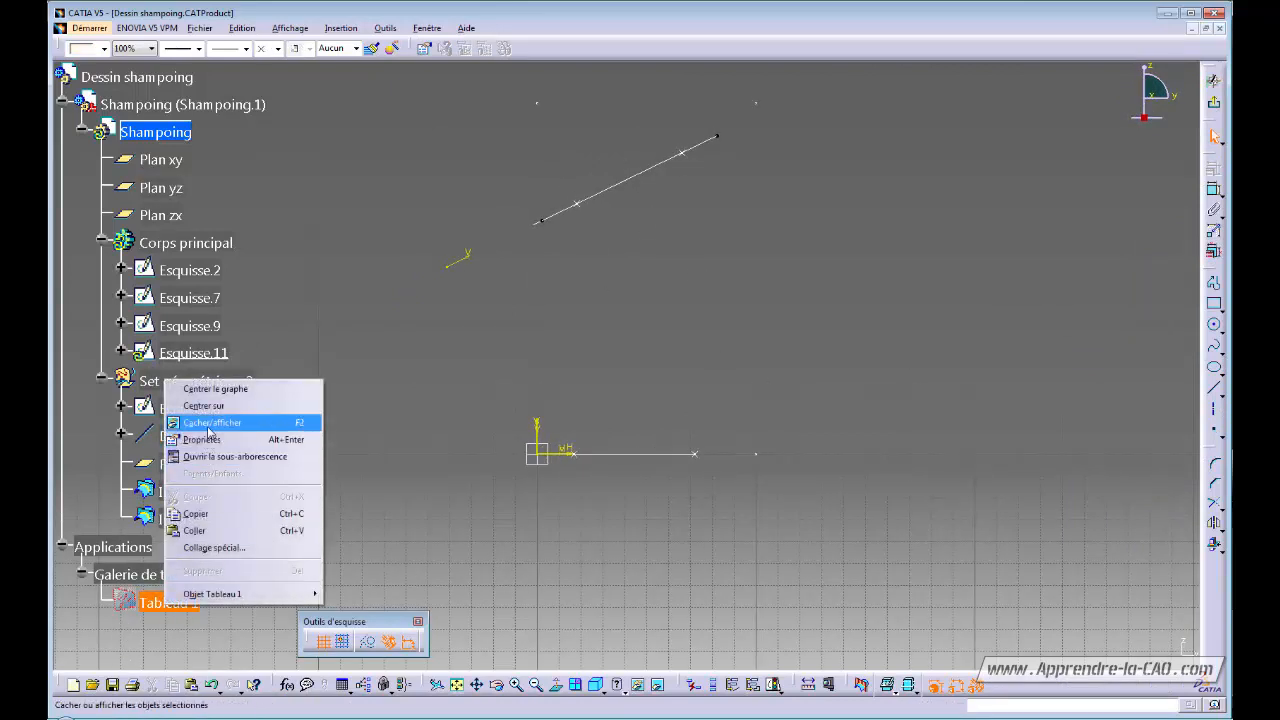
pyautogui.click(250, 423)
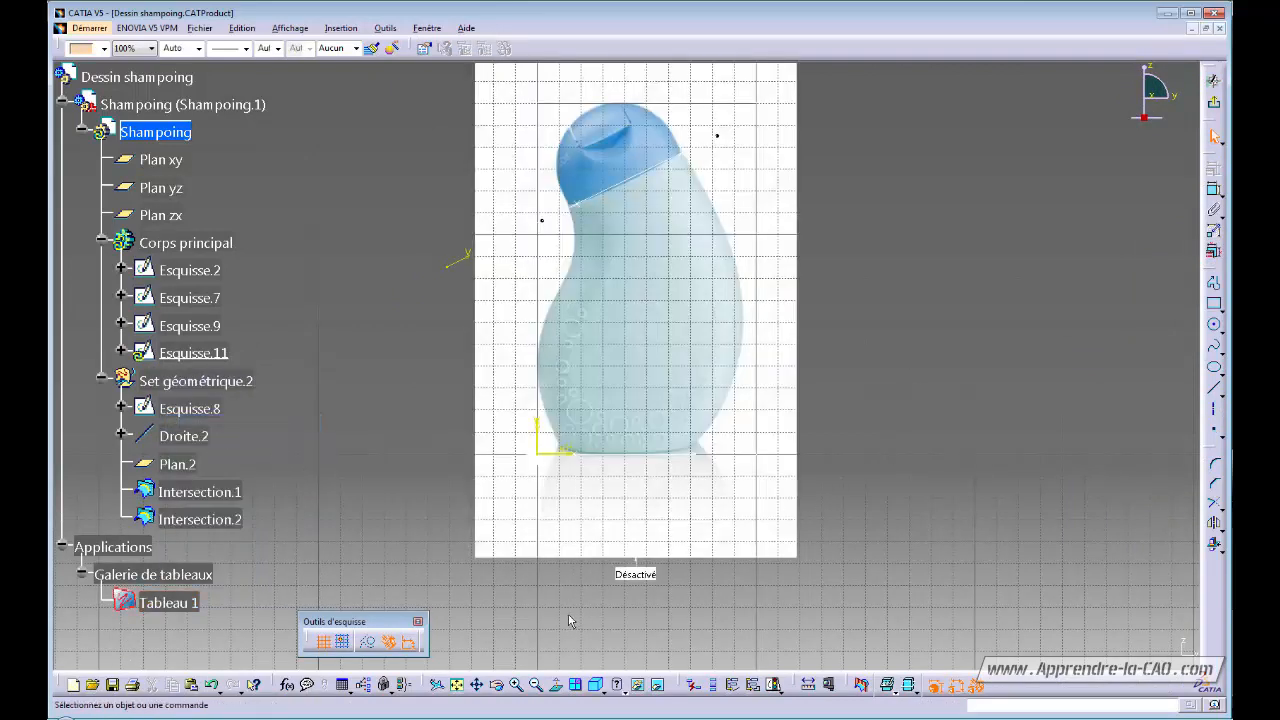
# Project the cap-seam ellipse's intersection points onto the sketch plane, and leave the sketch
pyautogui.moveTo(569, 620)
pyautogui.mouseDown(button='middle')
pyautogui.moveTo(745, 469)
pyautogui.moveTo(714, 511)
pyautogui.moveTo(965, 501)
pyautogui.mouseUp(button='middle')
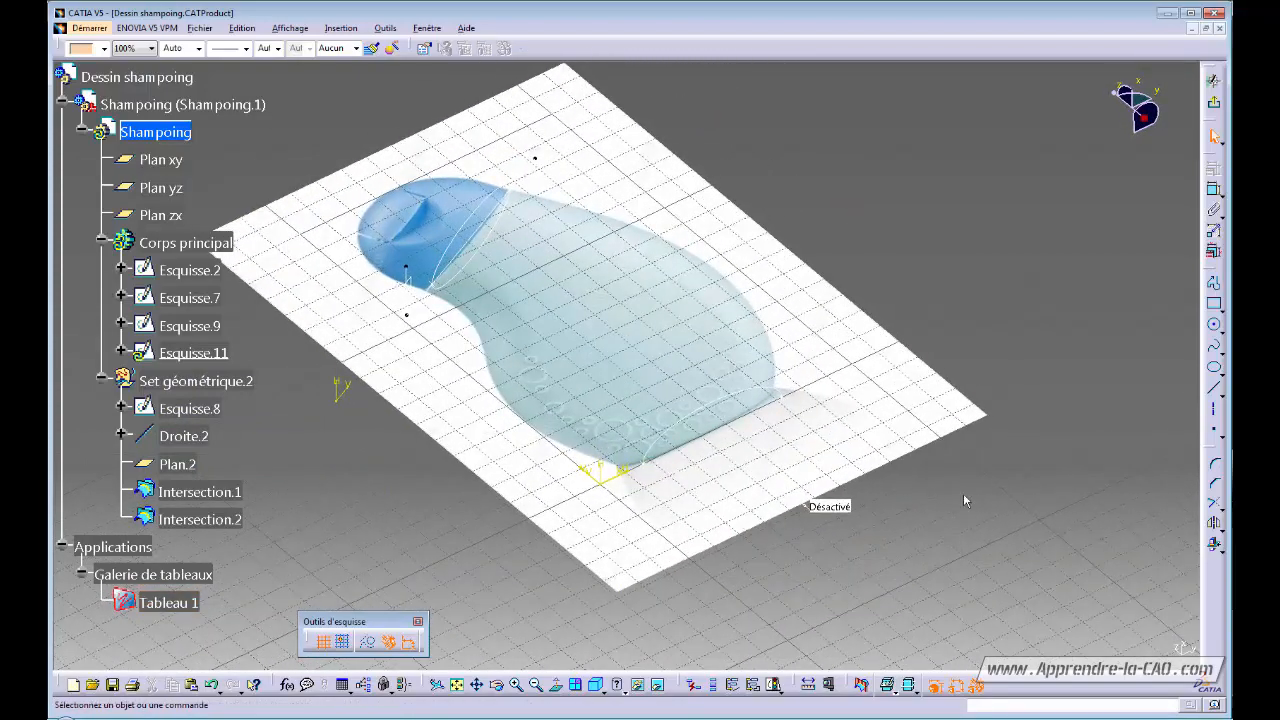
pyautogui.click(1218, 548)
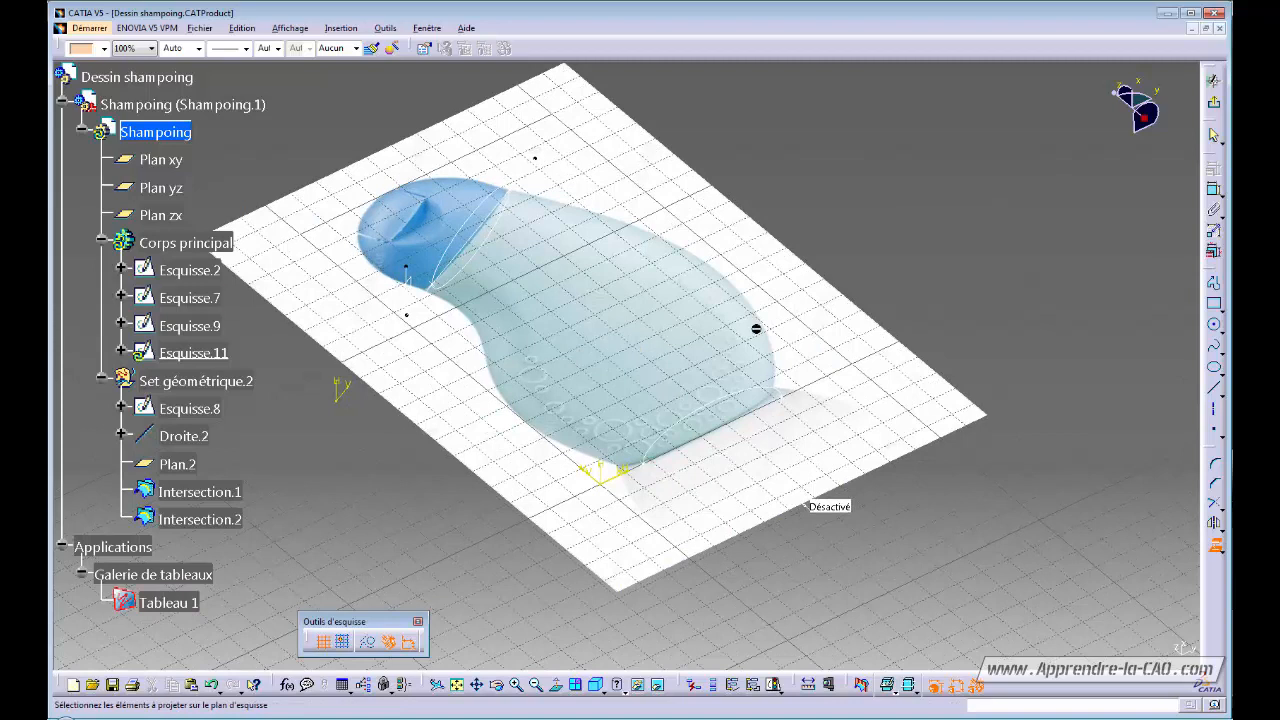
pyautogui.click(512, 189)
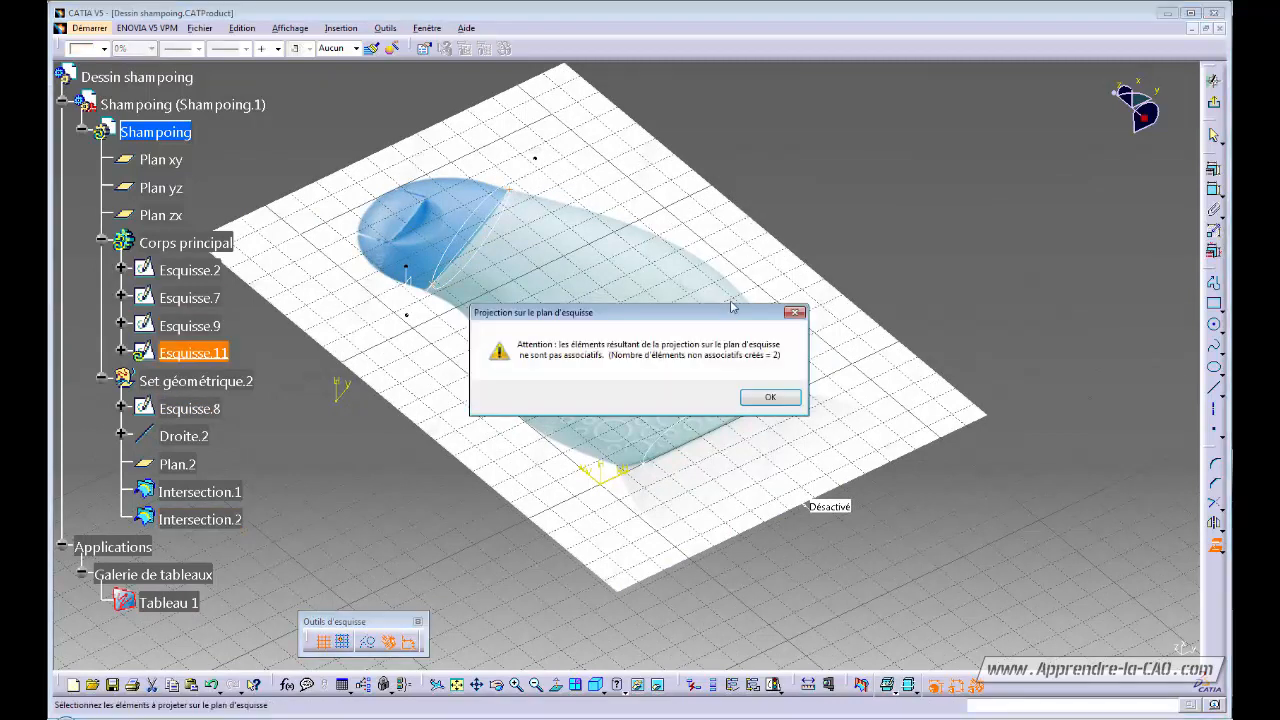
pyautogui.click(769, 396)
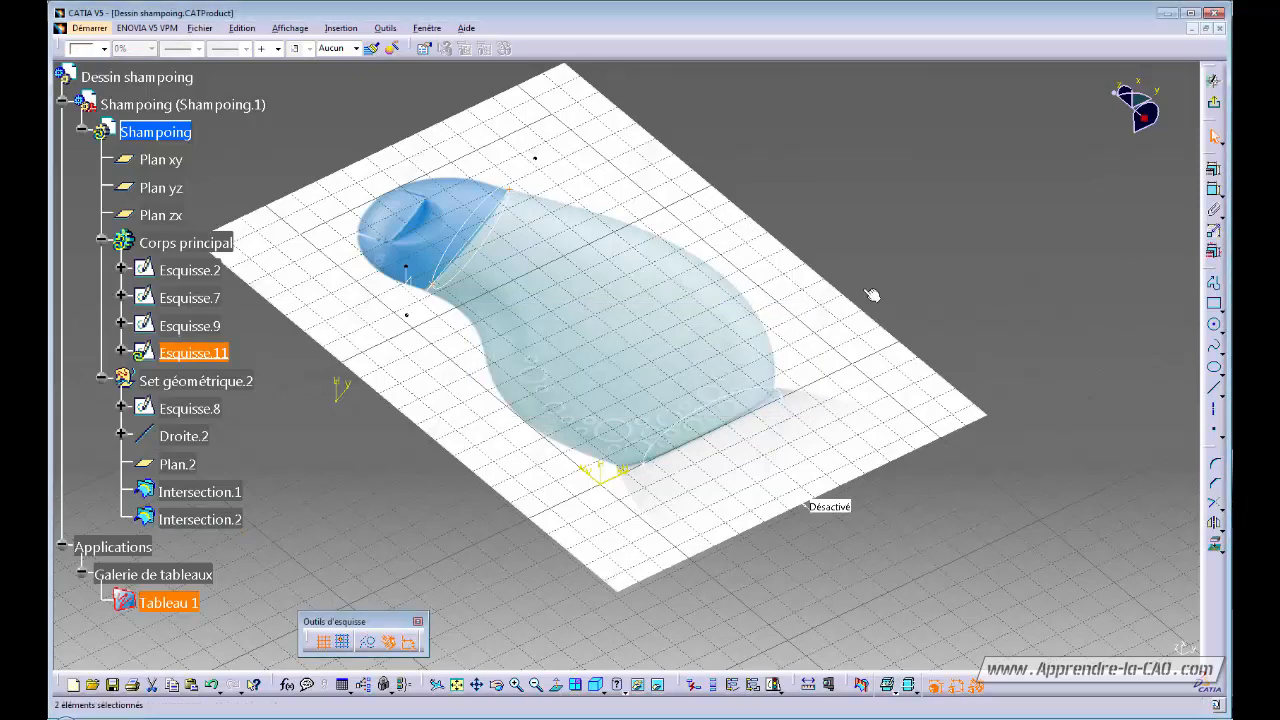
pyautogui.moveTo(560, 297); pyautogui.dragTo(612, 330, button='middle')
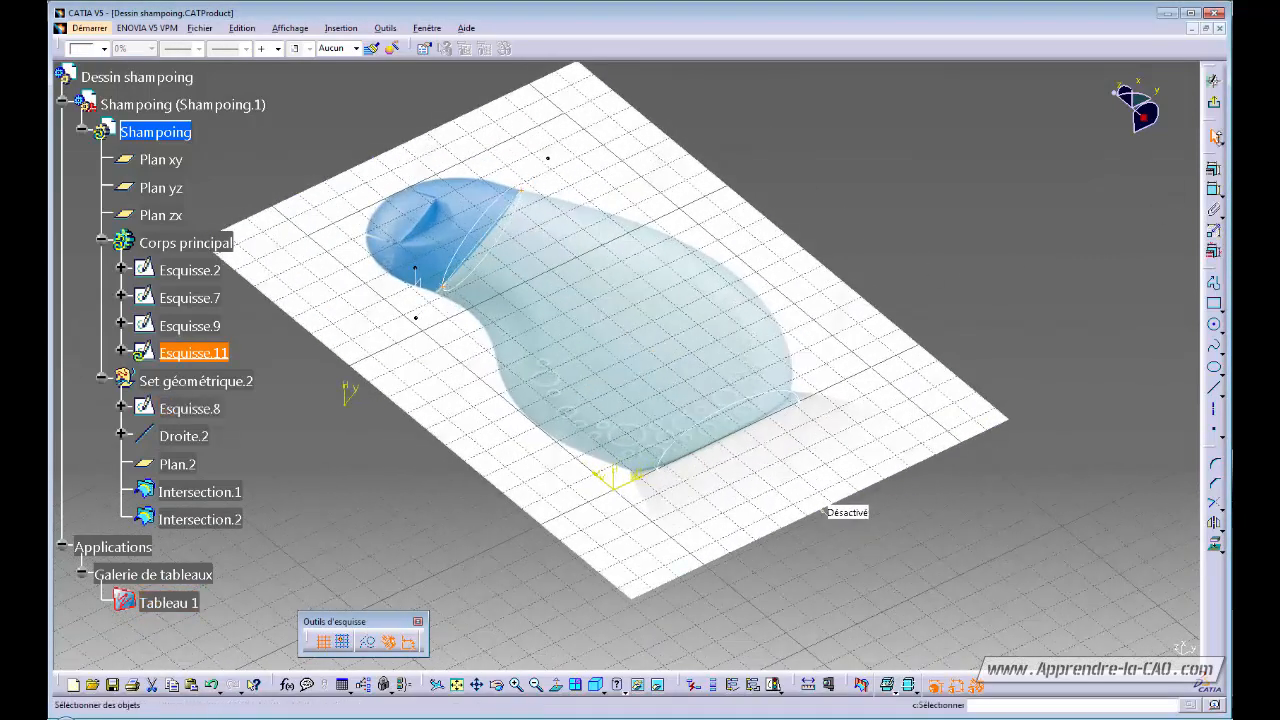
pyautogui.click(1213, 101)
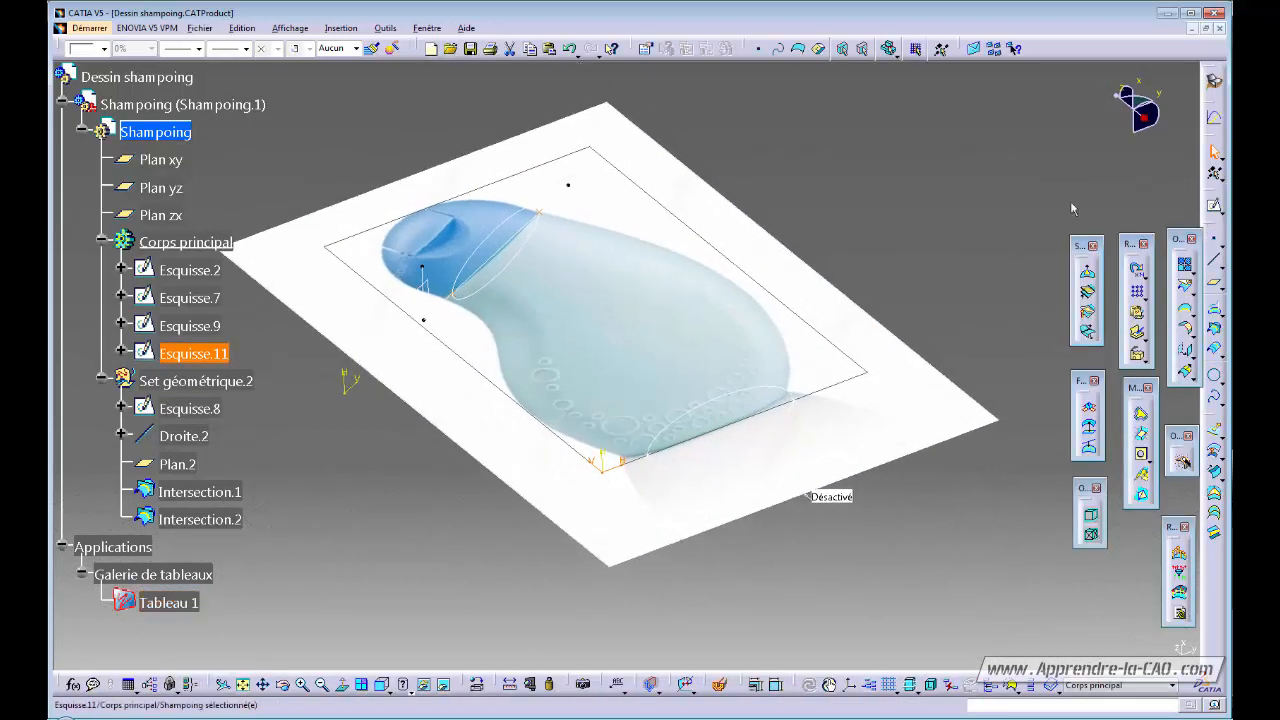
pyautogui.click(440, 533)
# Define Set géométrique.2 as the work object and hide the bottle photo Tableau 1
pyautogui.click(196, 381)
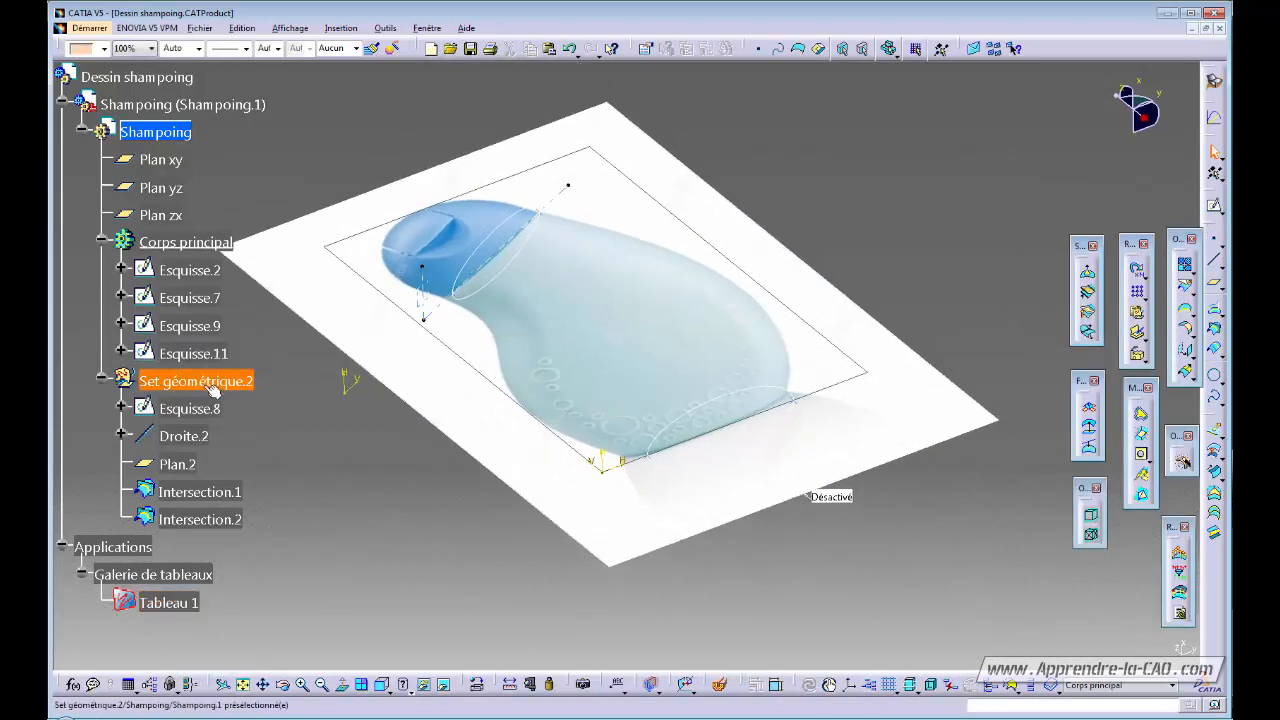
pyautogui.rightClick(203, 384)
pyautogui.click(262, 481)
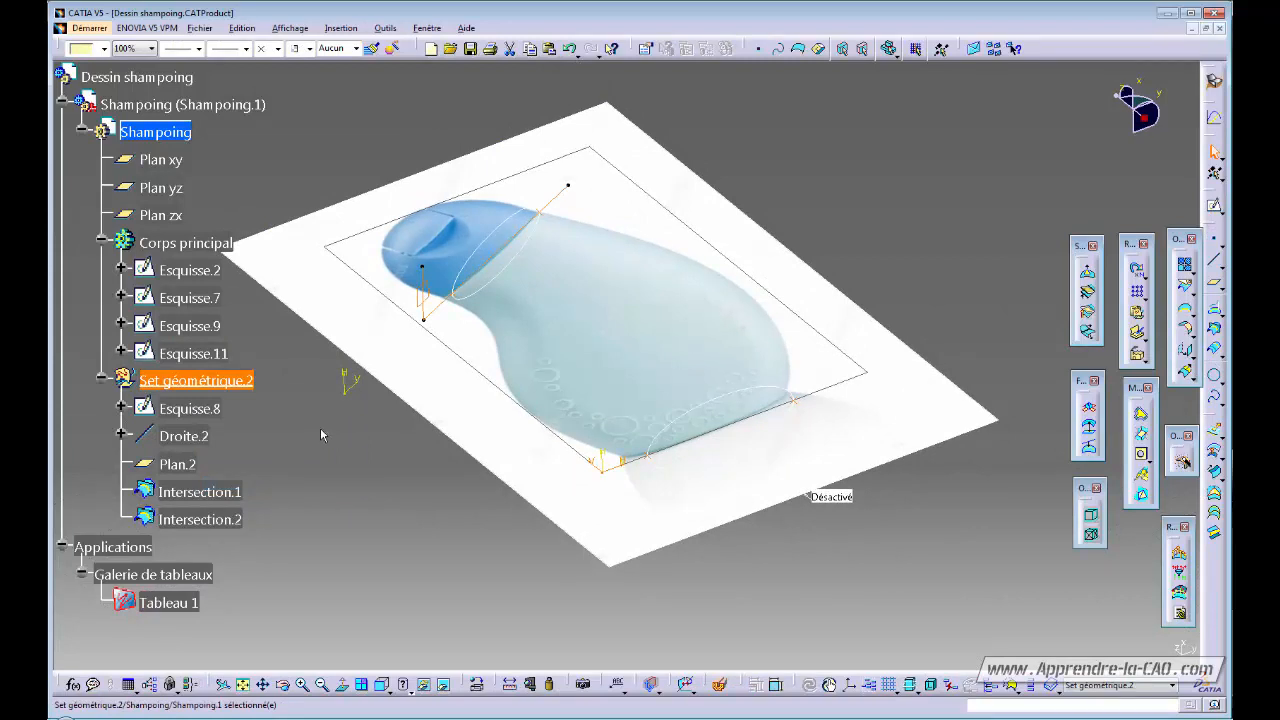
pyautogui.rightClick(160, 610)
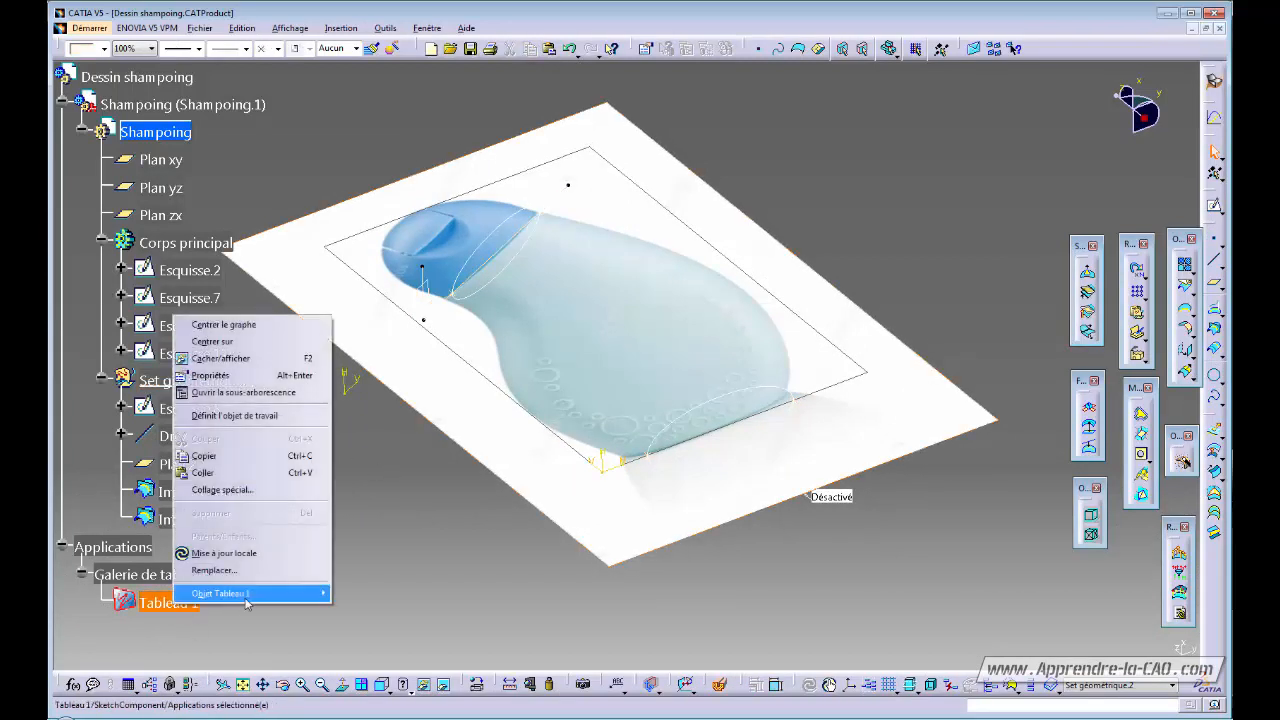
pyautogui.click(215, 372)
# Extract the base-ellipse intersection point nearest the origin from Esquisse.7's intersection, using the single sub-element Extraction option and Pas de propagation
pyautogui.moveTo(493, 424); pyautogui.dragTo(408, 459, button='middle')
pyautogui.doubleClick(200, 492)
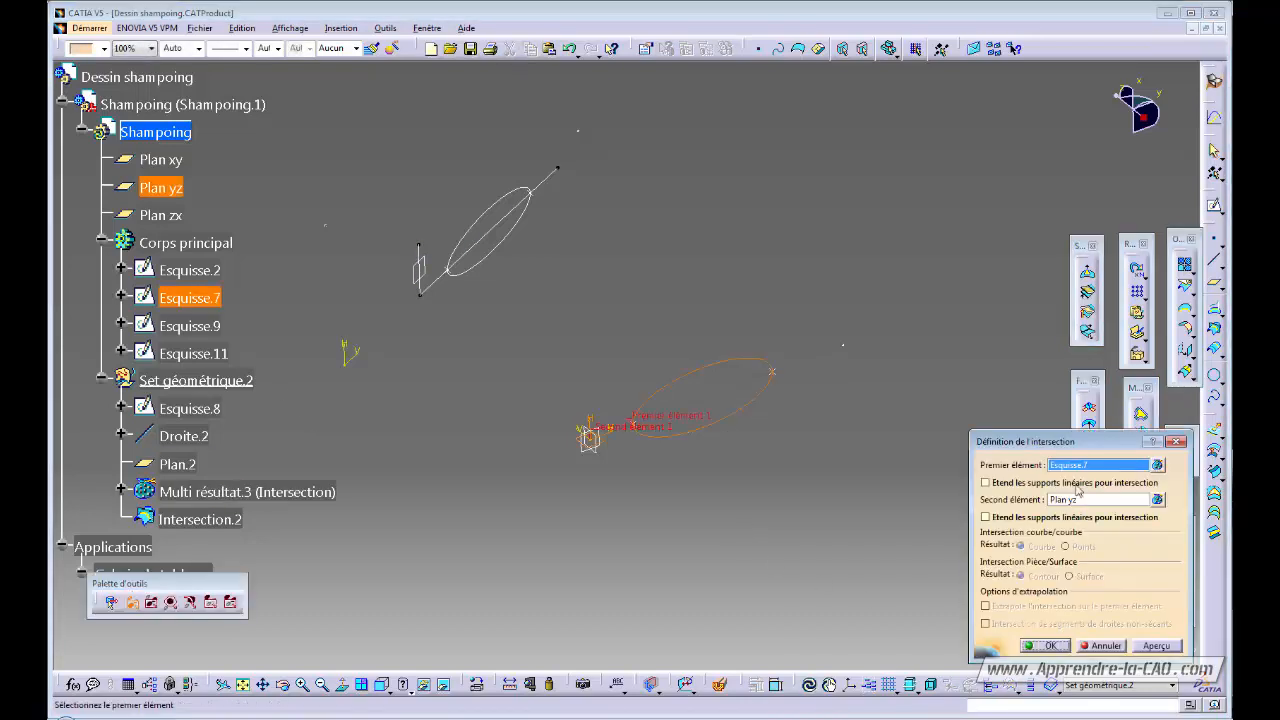
pyautogui.click(1045, 645)
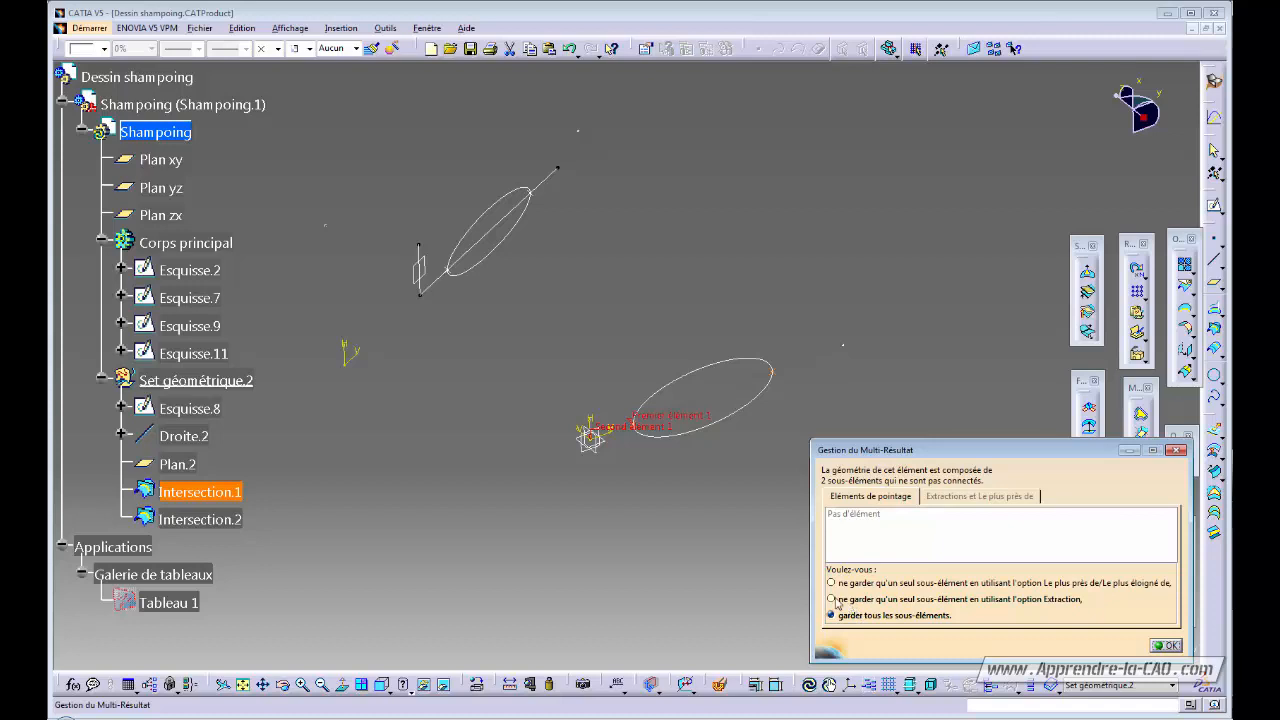
pyautogui.click(835, 601)
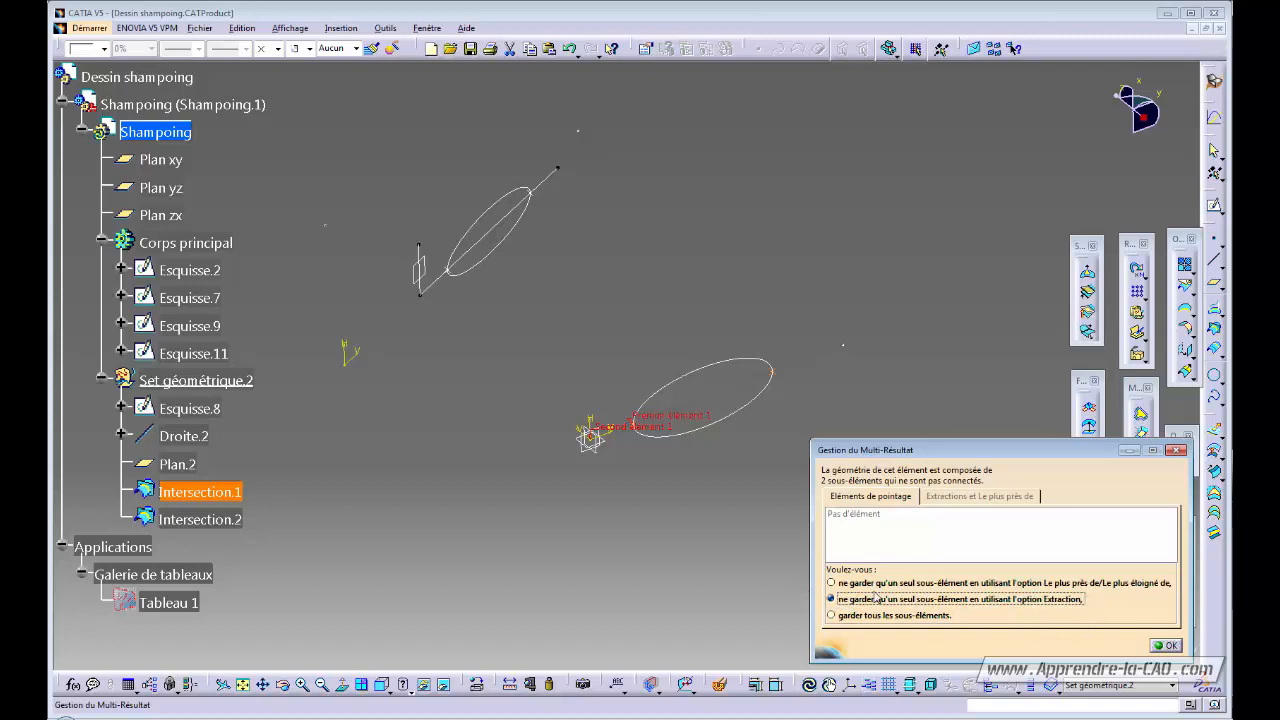
pyautogui.click(1166, 645)
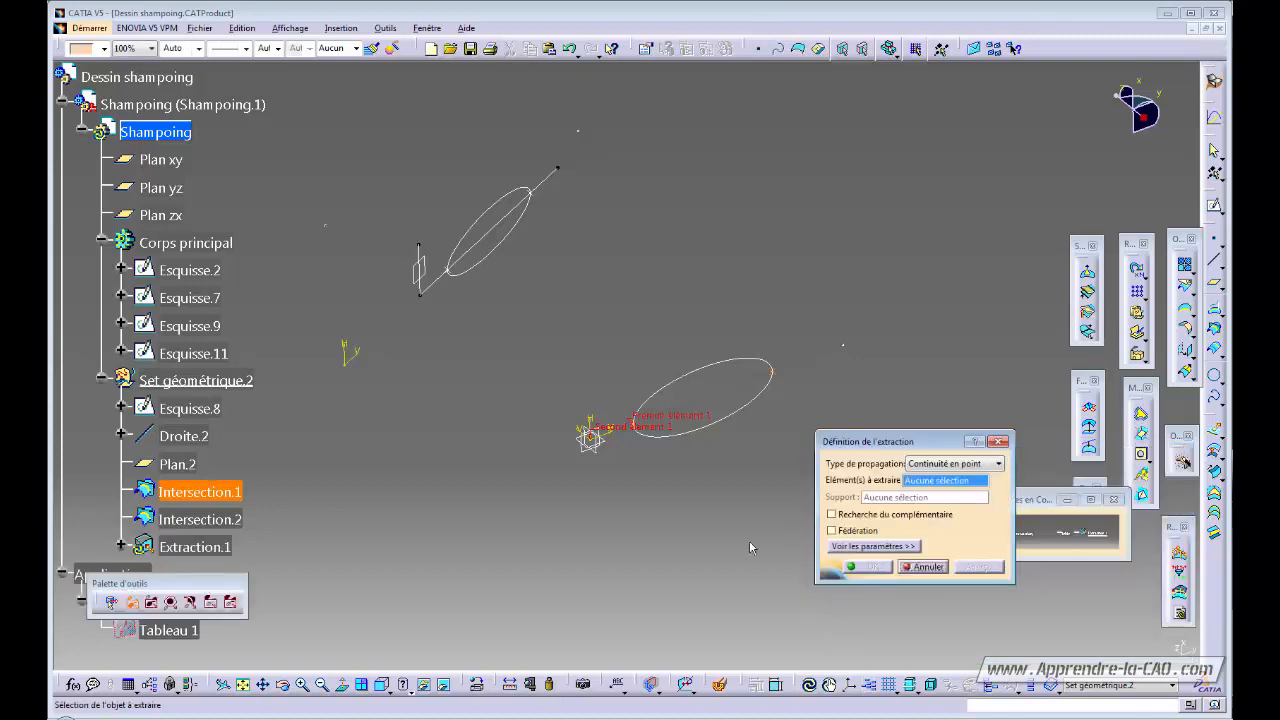
pyautogui.click(973, 465)
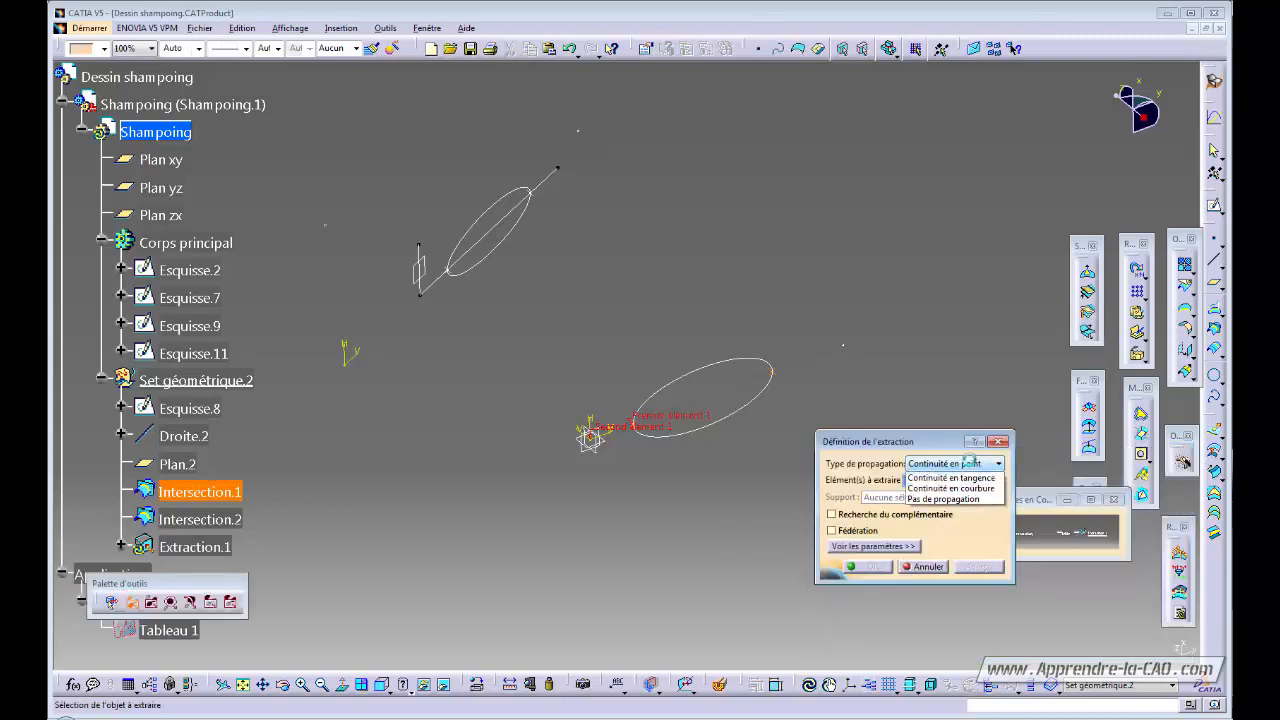
pyautogui.click(943, 509)
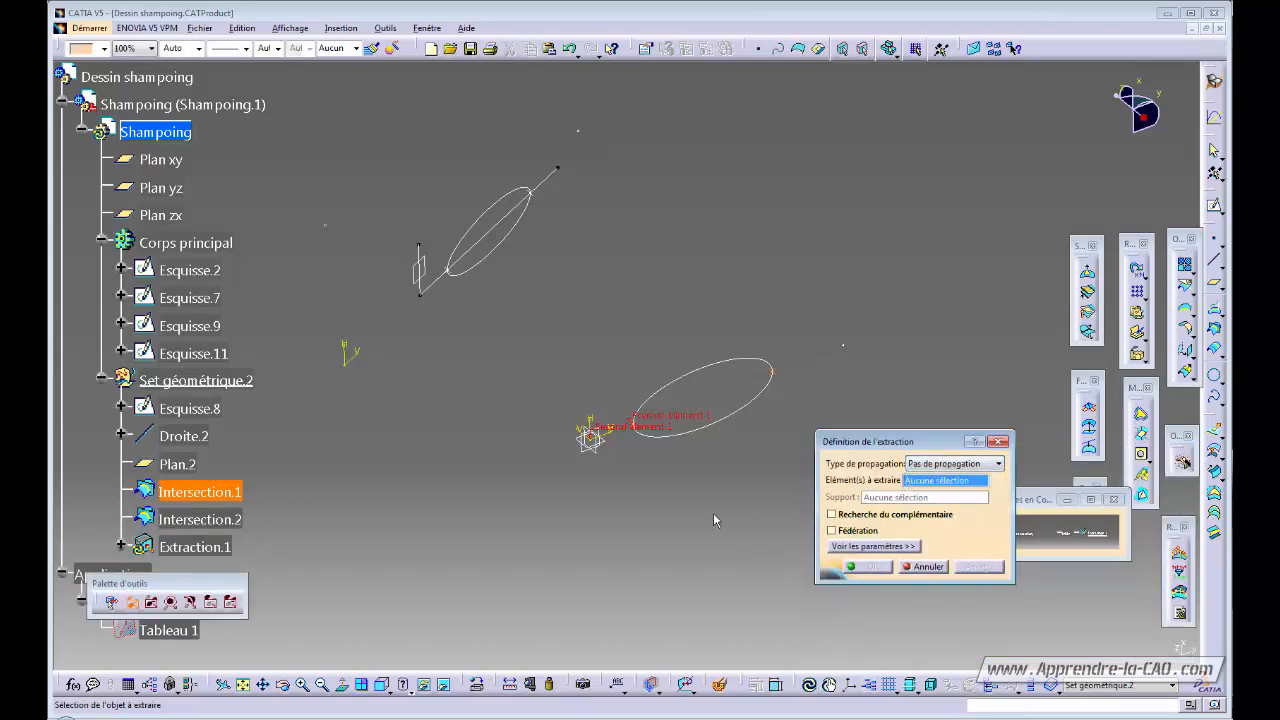
pyautogui.click(634, 430)
pyautogui.click(866, 566)
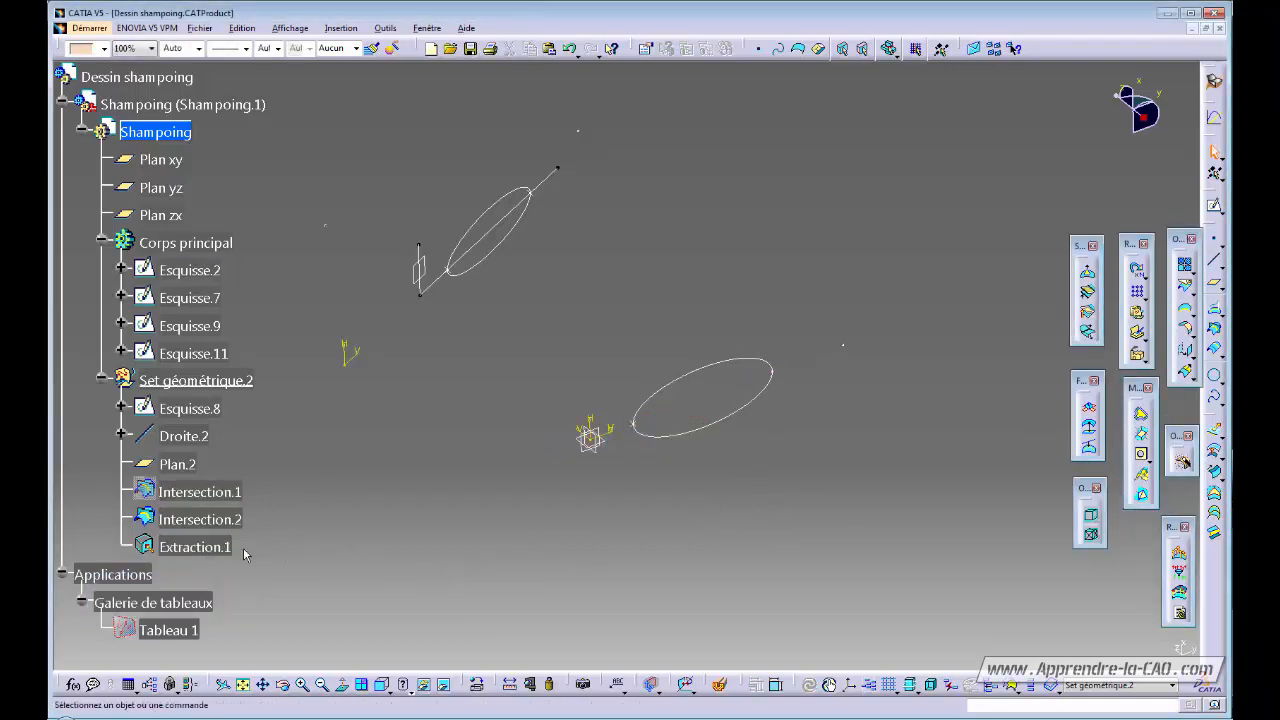
# Extract the base-ellipse intersection point farthest from the origin through the multi-result Extraction option, with Continuité en point propagation
pyautogui.doubleClick(205, 492)
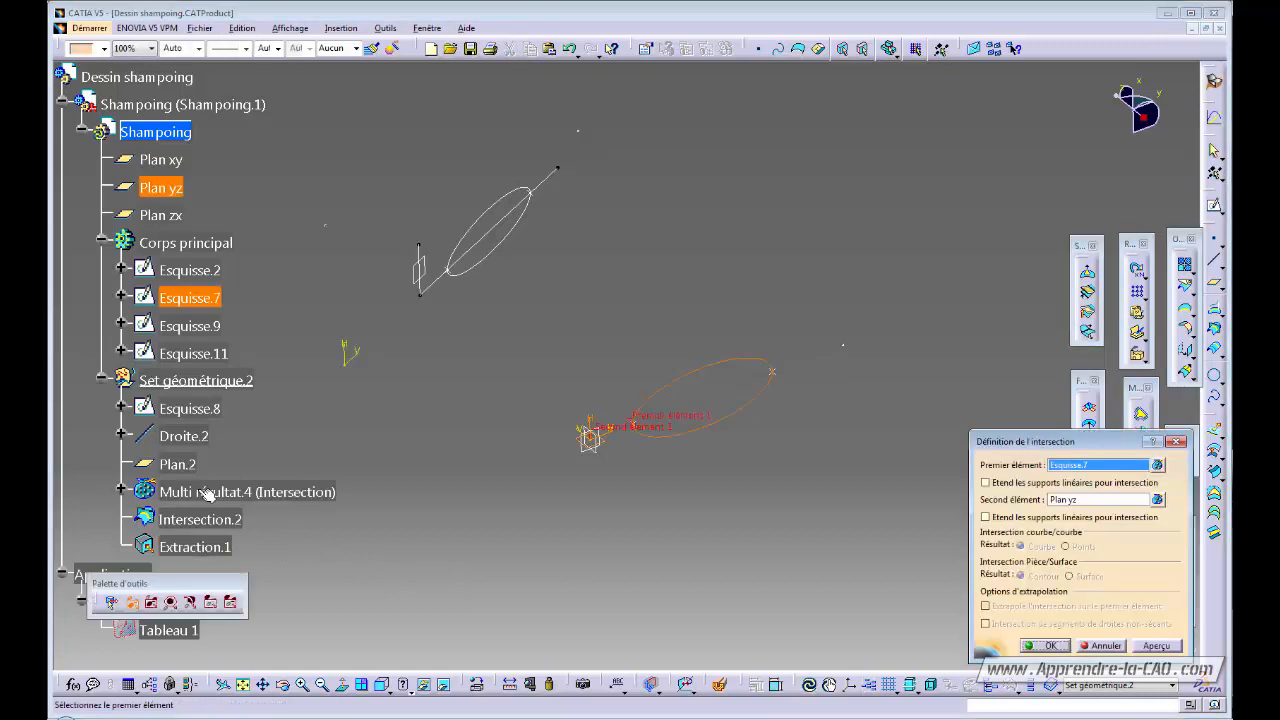
pyautogui.click(1055, 641)
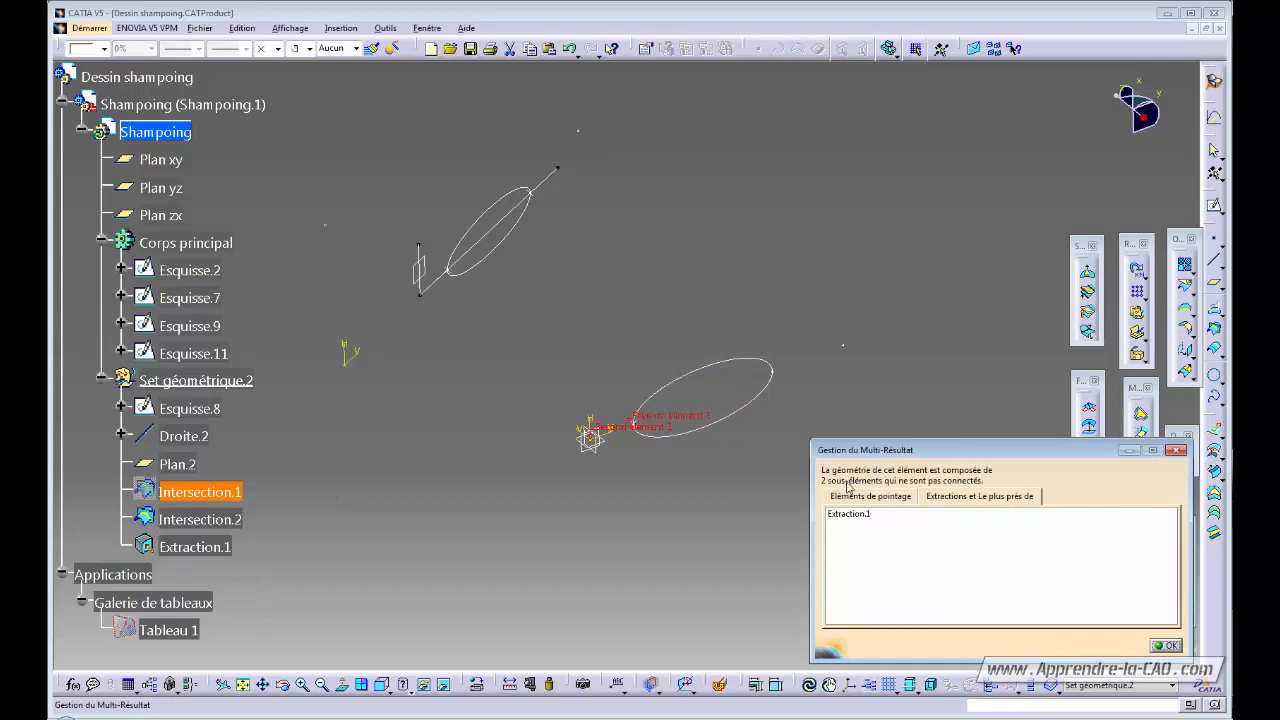
pyautogui.click(884, 498)
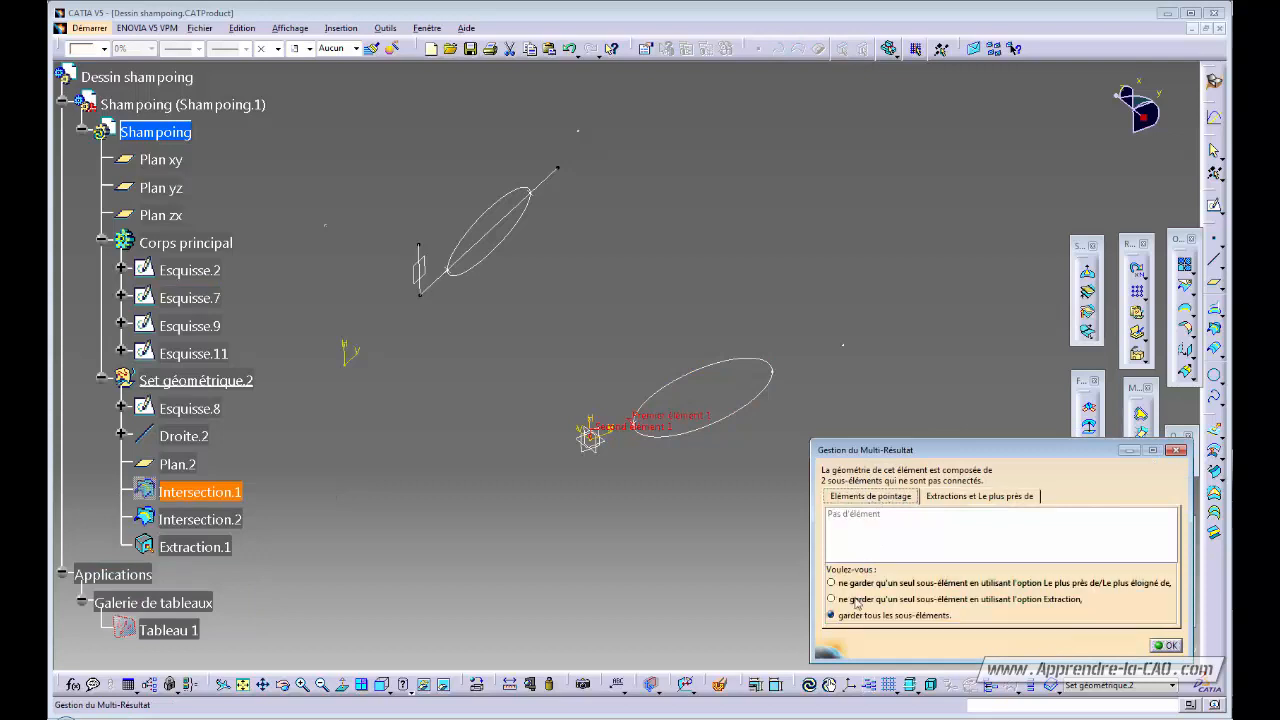
pyautogui.click(1168, 646)
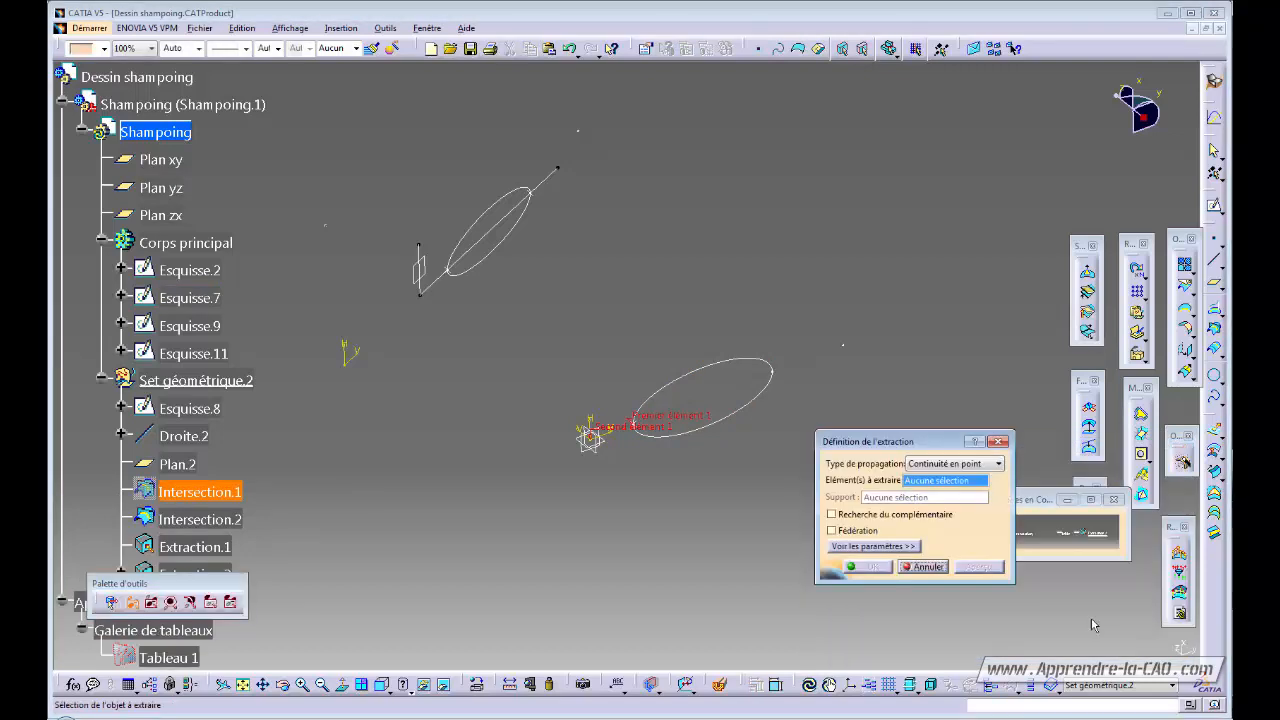
pyautogui.rightClick(210, 491)
pyautogui.click(245, 534)
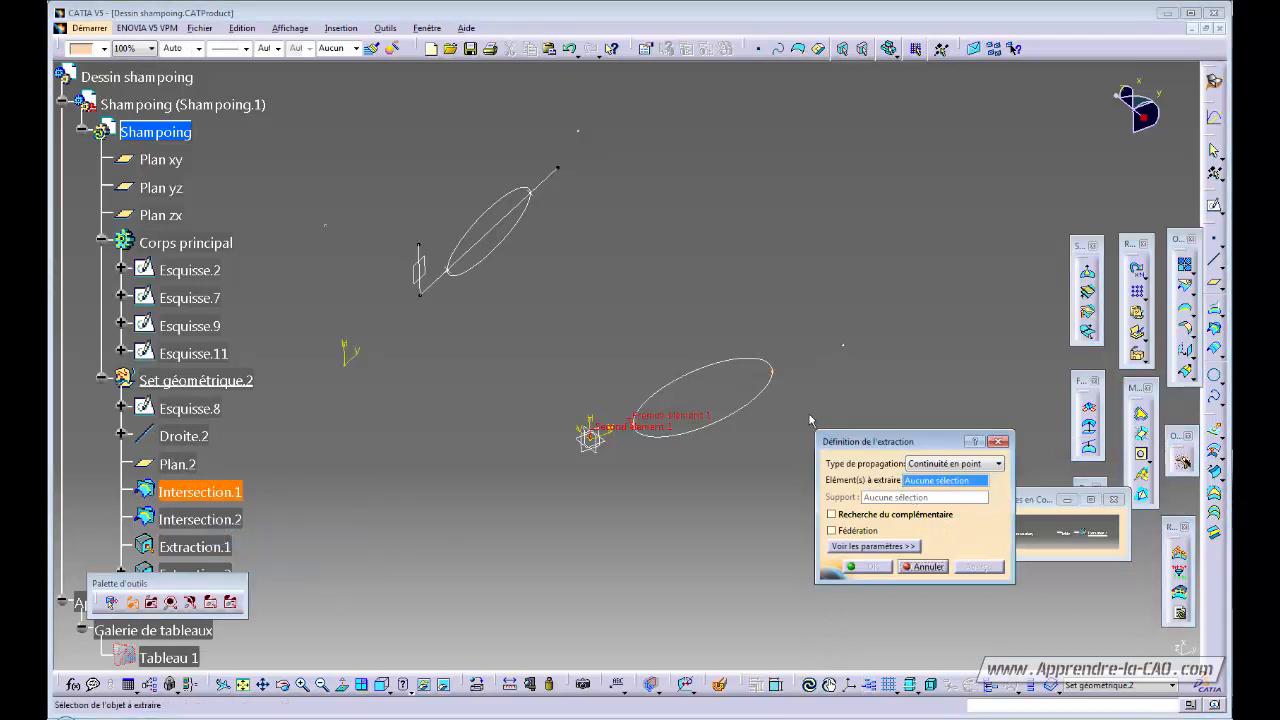
pyautogui.click(772, 372)
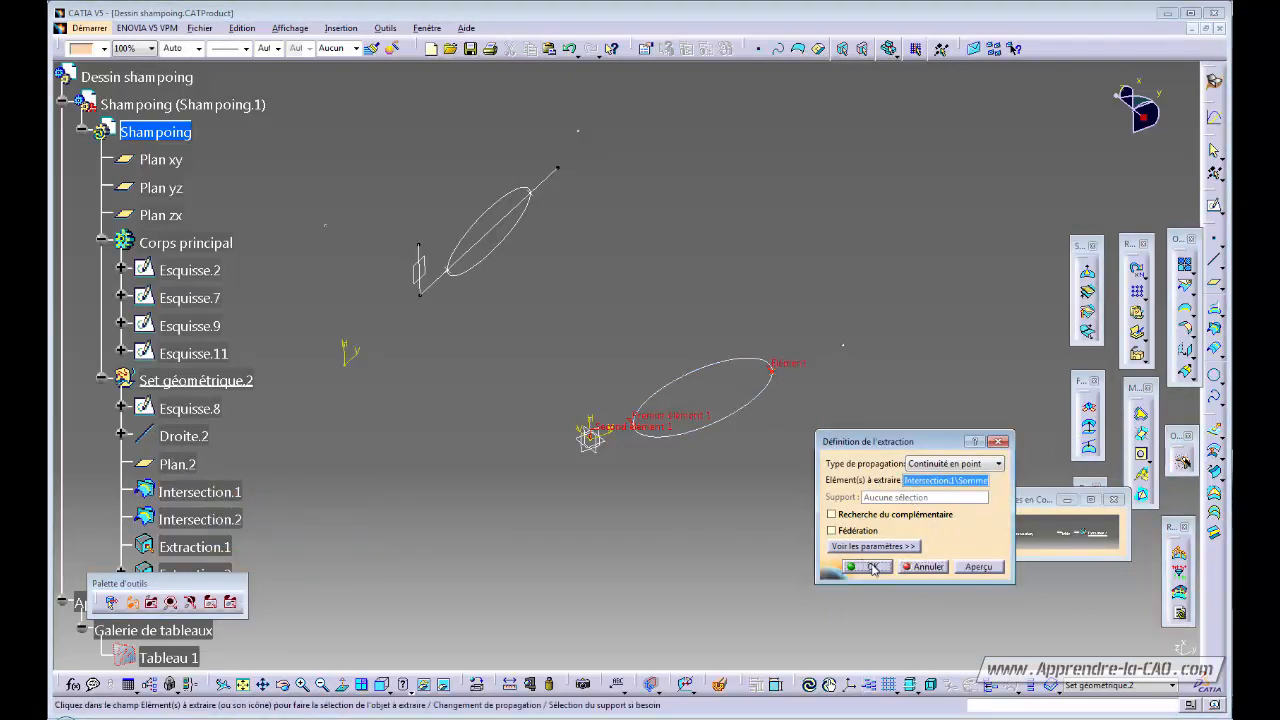
pyautogui.click(871, 567)
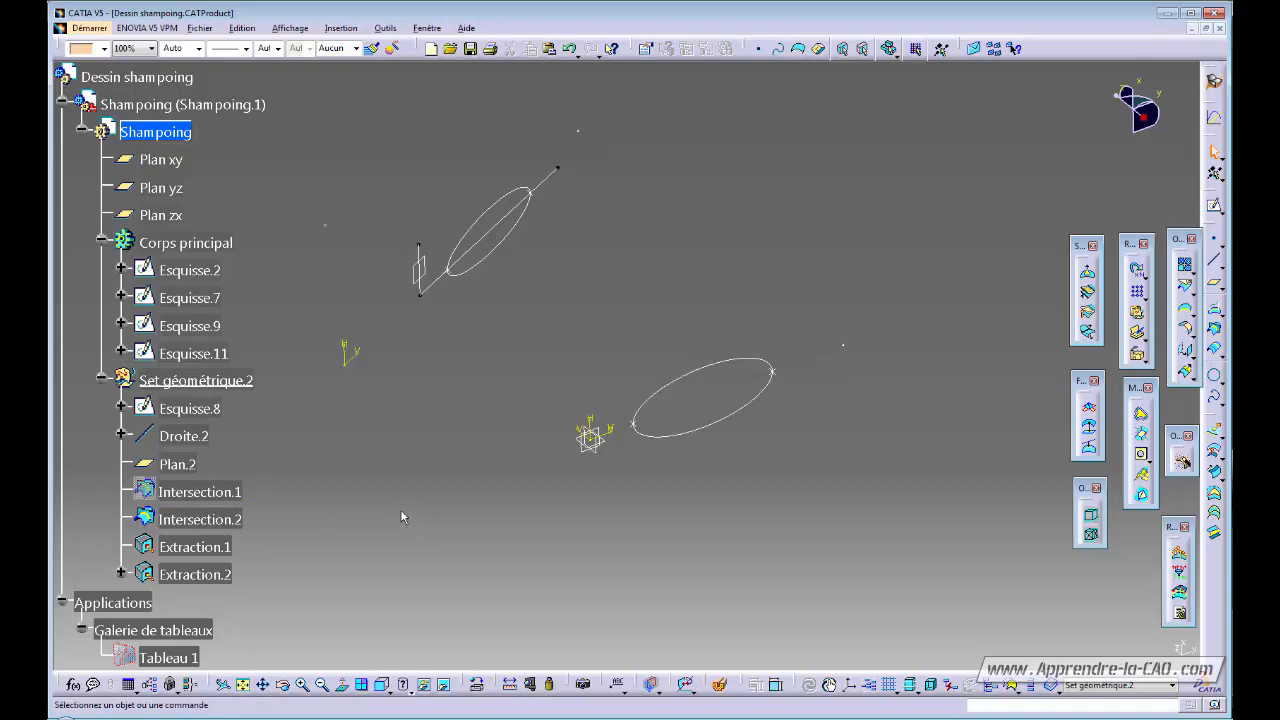
pyautogui.click(232, 519)
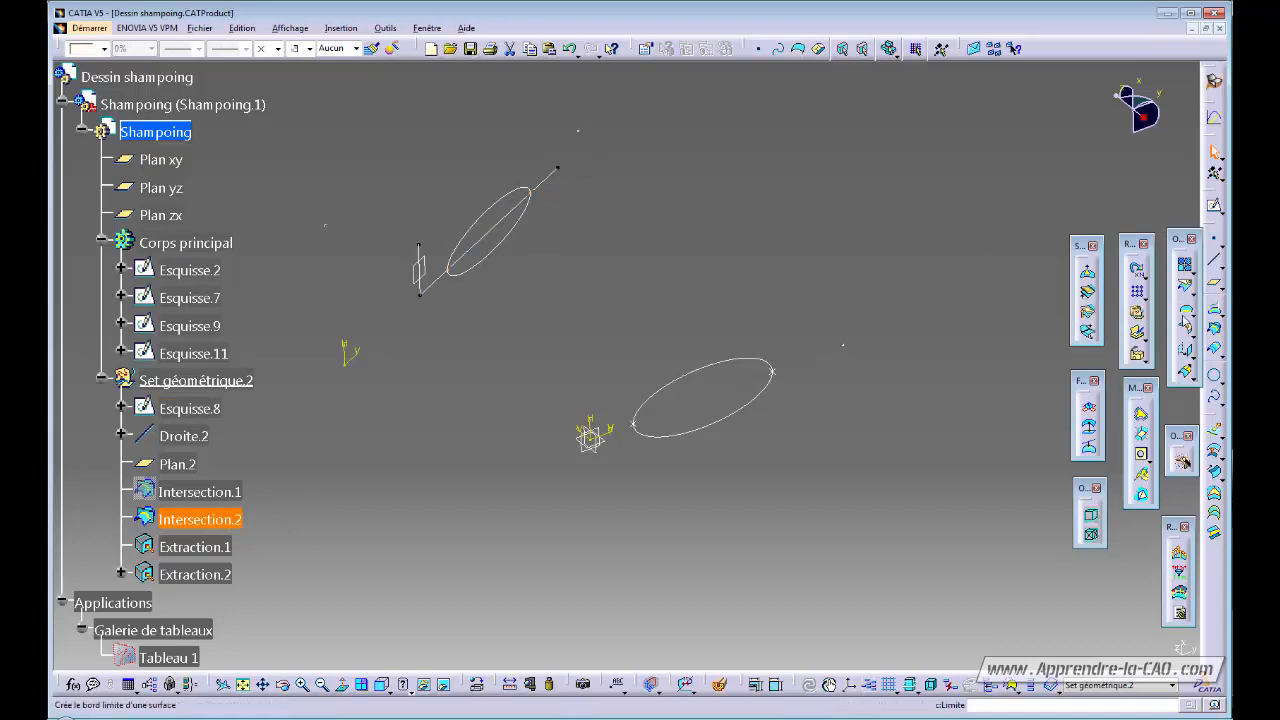
pyautogui.click(1190, 314)
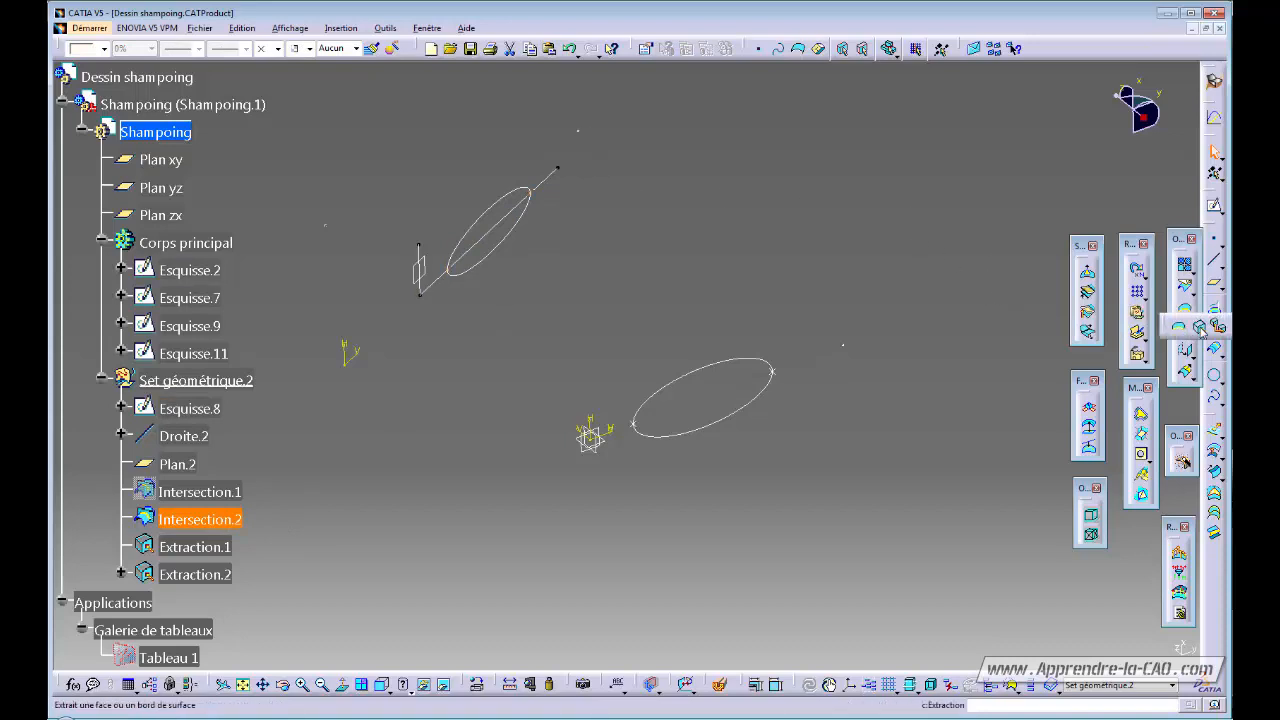
pyautogui.click(1200, 328)
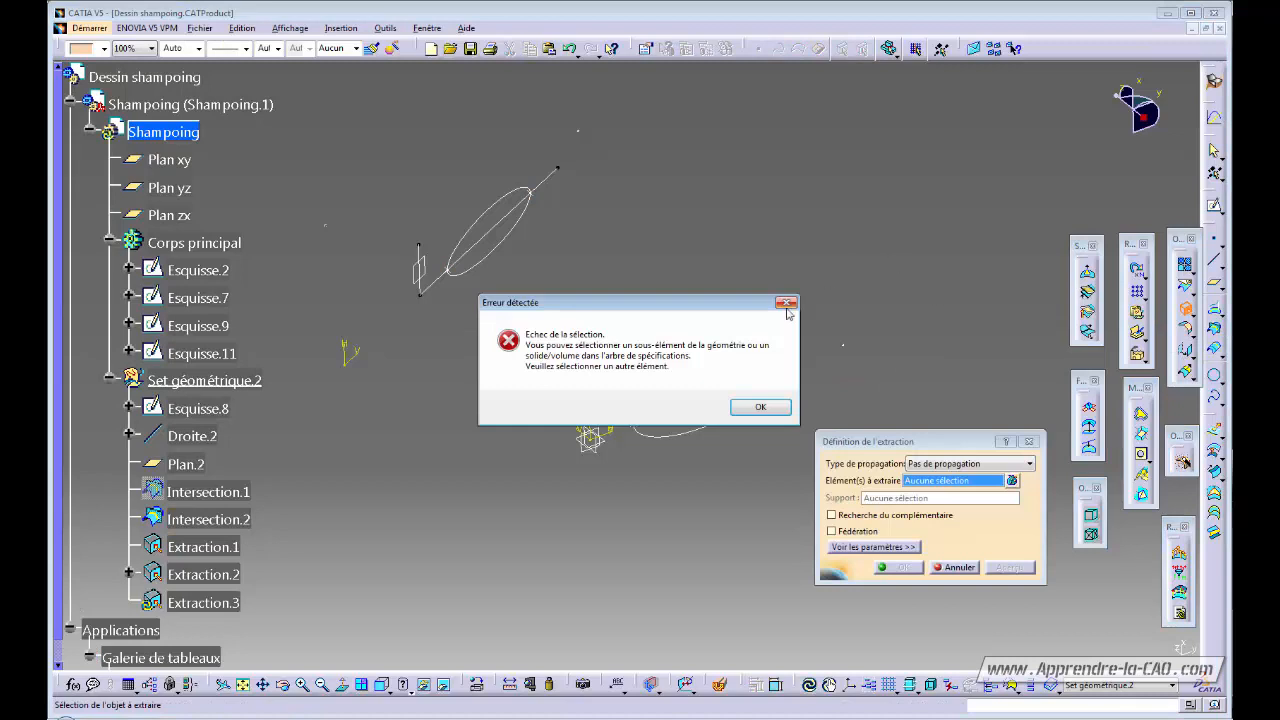
pyautogui.click(744, 403)
pyautogui.click(955, 566)
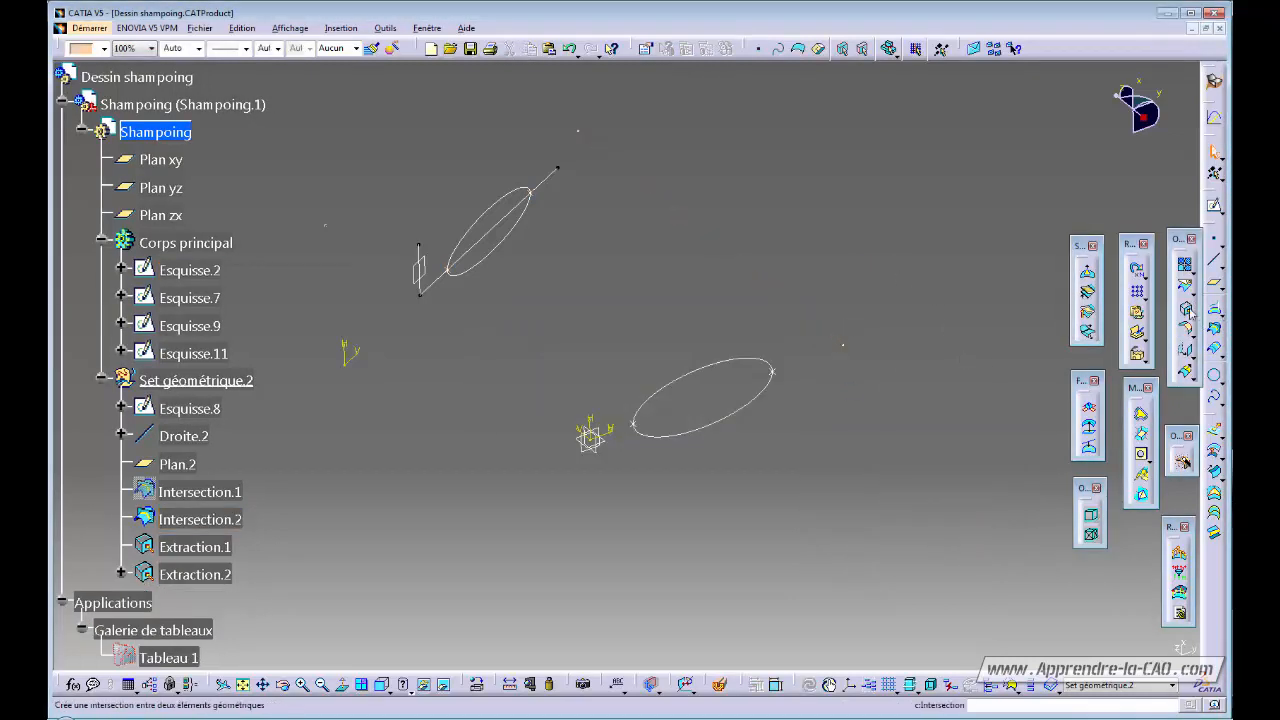
# Extract each of the cap-seam ellipse's two Intersection.2 points as a separate element, using Pas de propagation
pyautogui.click(1214, 325)
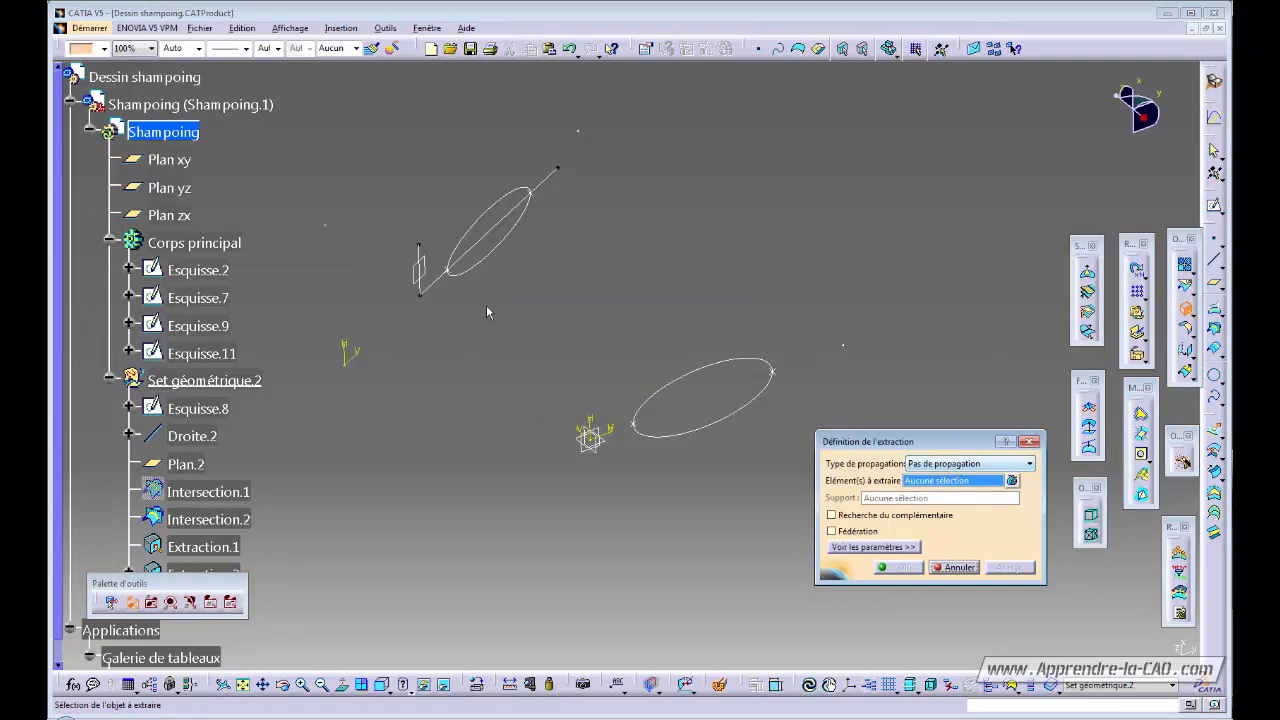
pyautogui.click(448, 268)
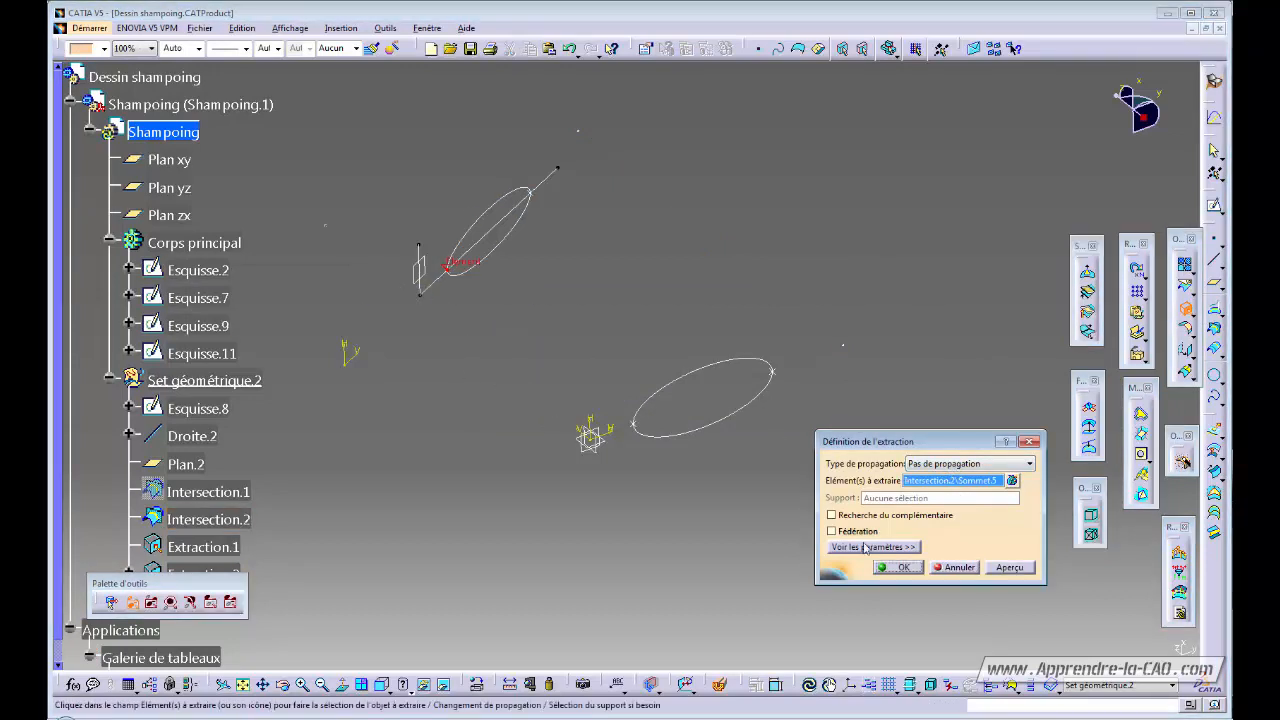
pyautogui.click(897, 567)
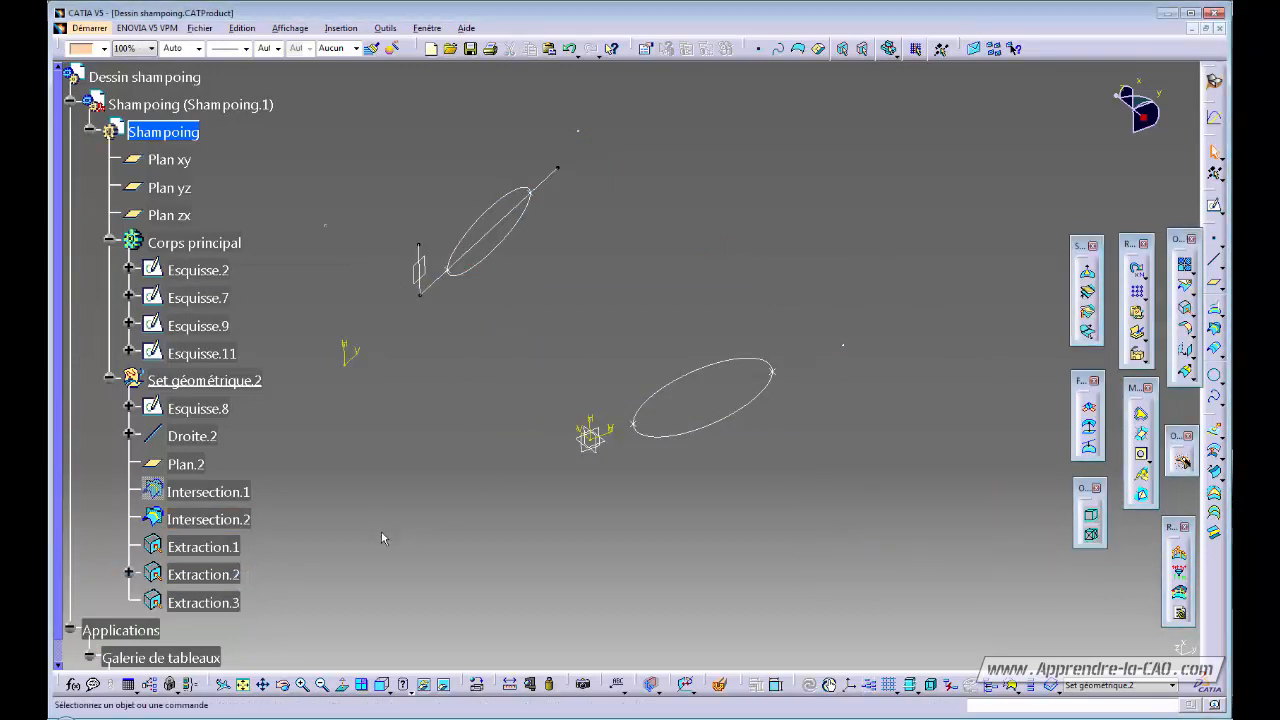
pyautogui.click(1185, 308)
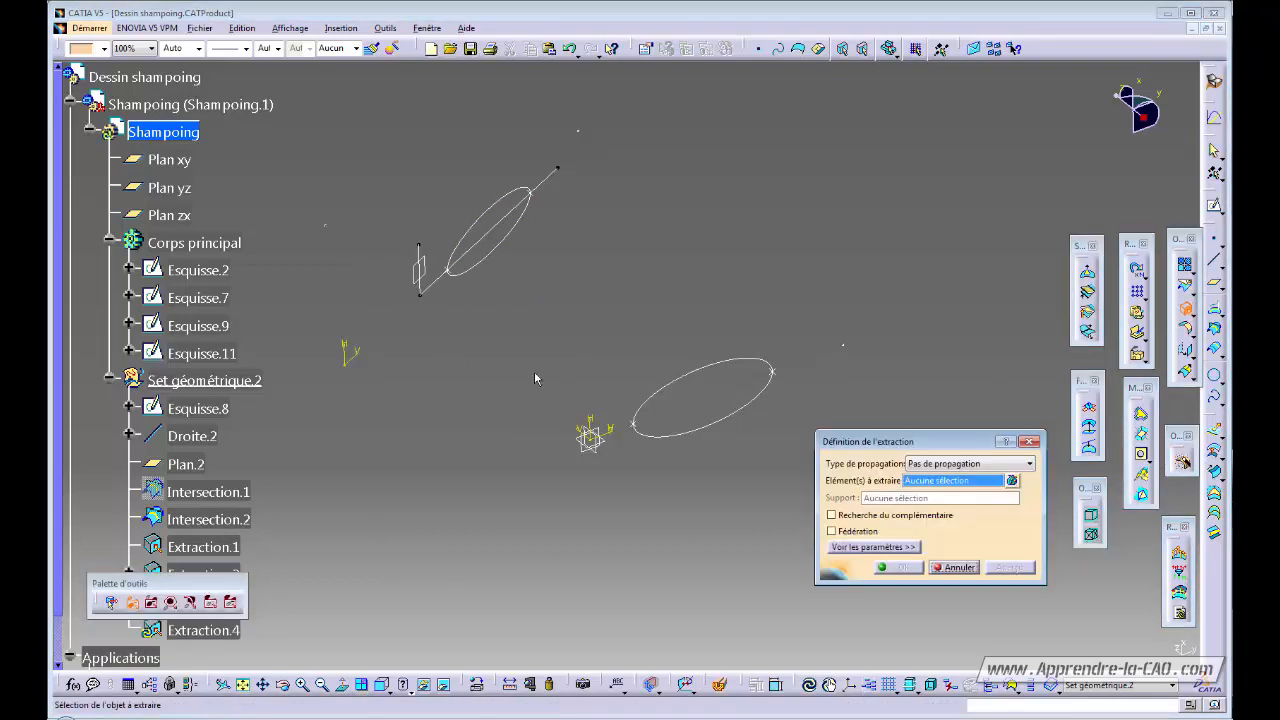
pyautogui.click(531, 190)
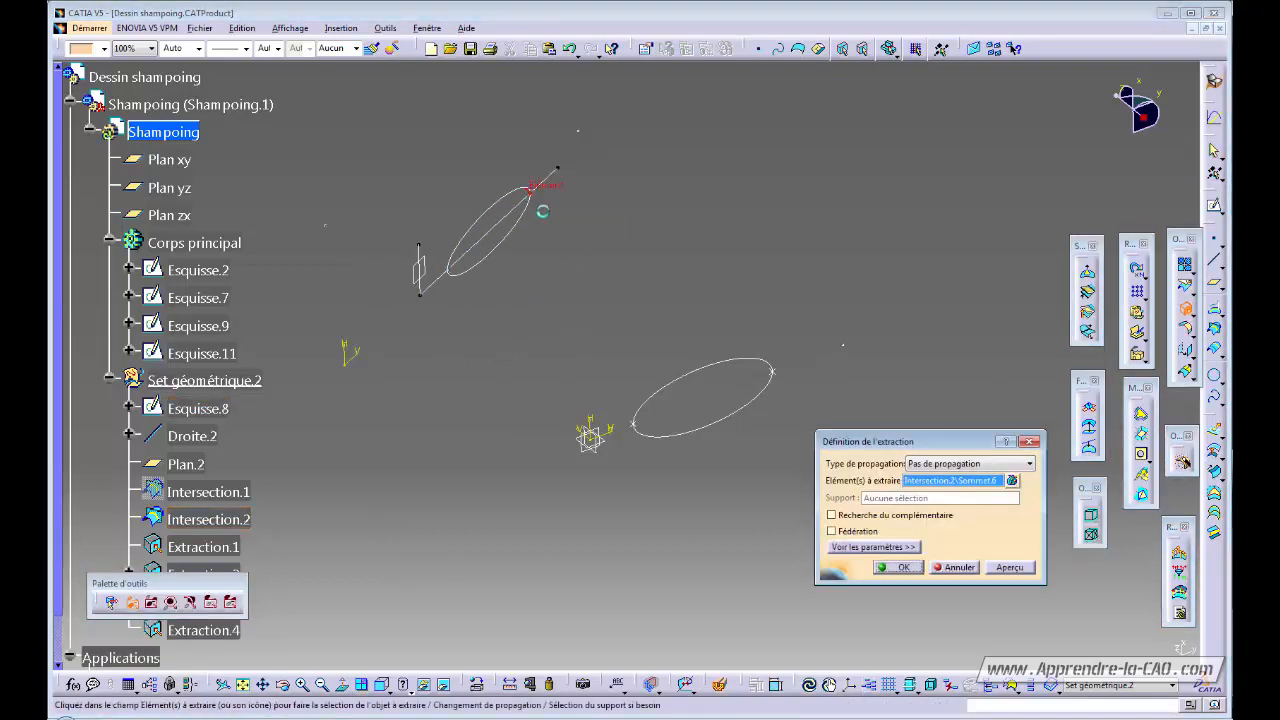
pyautogui.click(897, 567)
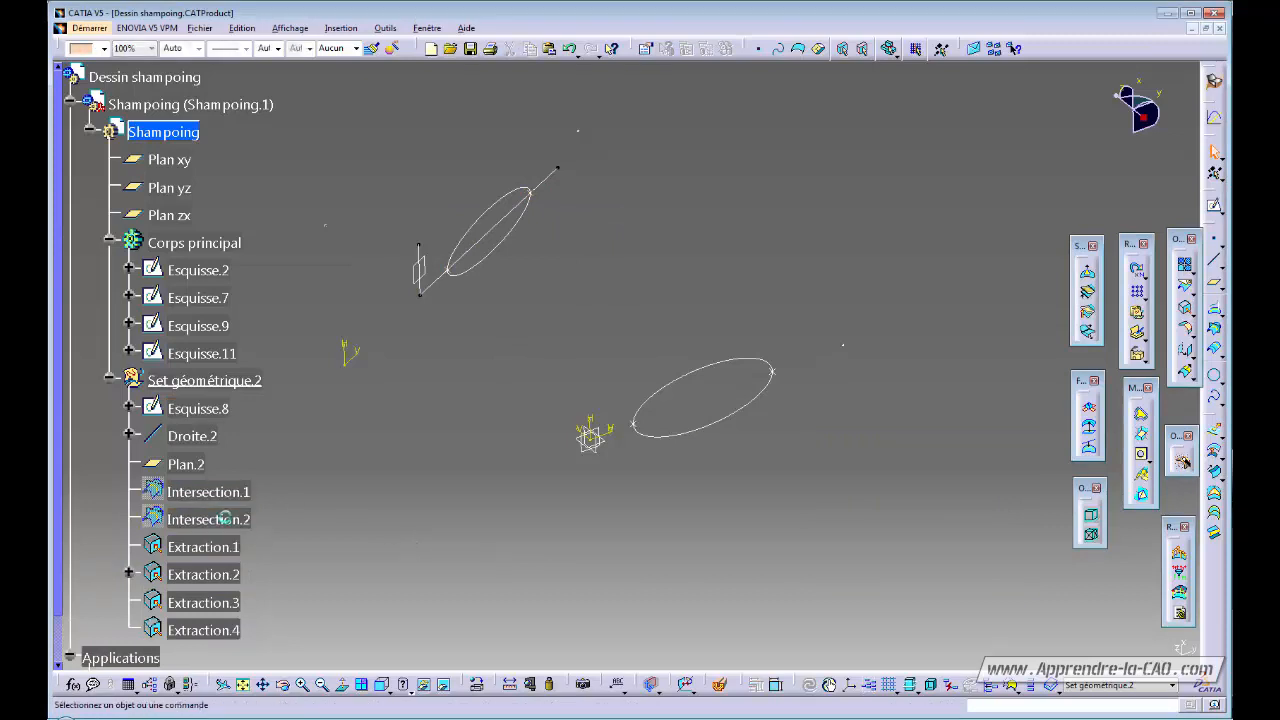
# Examine which ellipse point each of Extraction.1 through Extraction.4 represents in the model
pyautogui.click(200, 546)
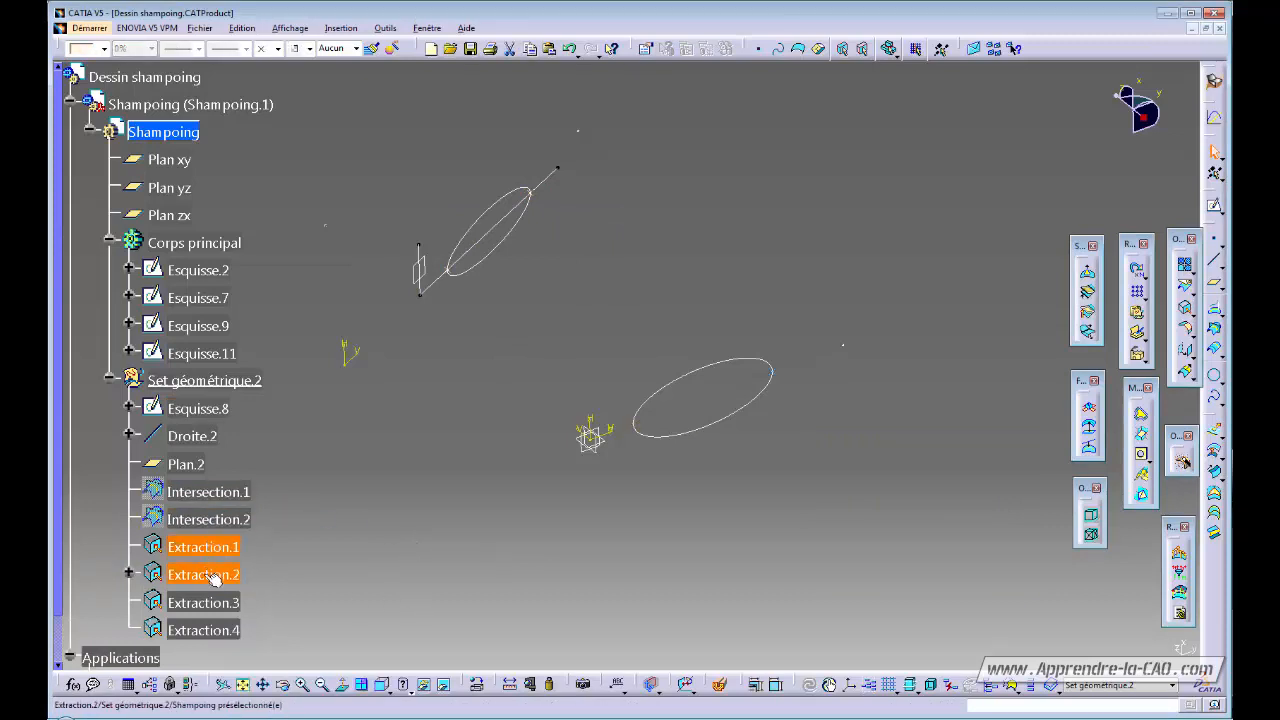
pyautogui.click(213, 577)
pyautogui.click(215, 602)
pyautogui.click(222, 630)
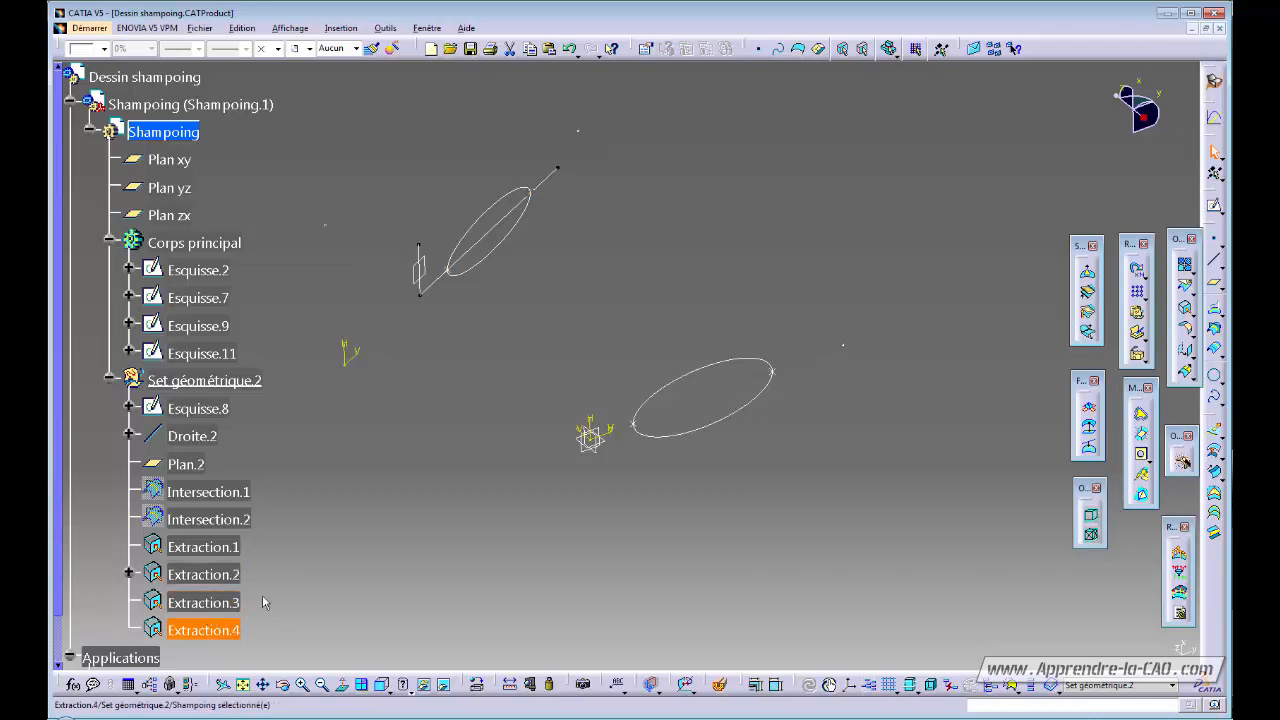
pyautogui.click(383, 515)
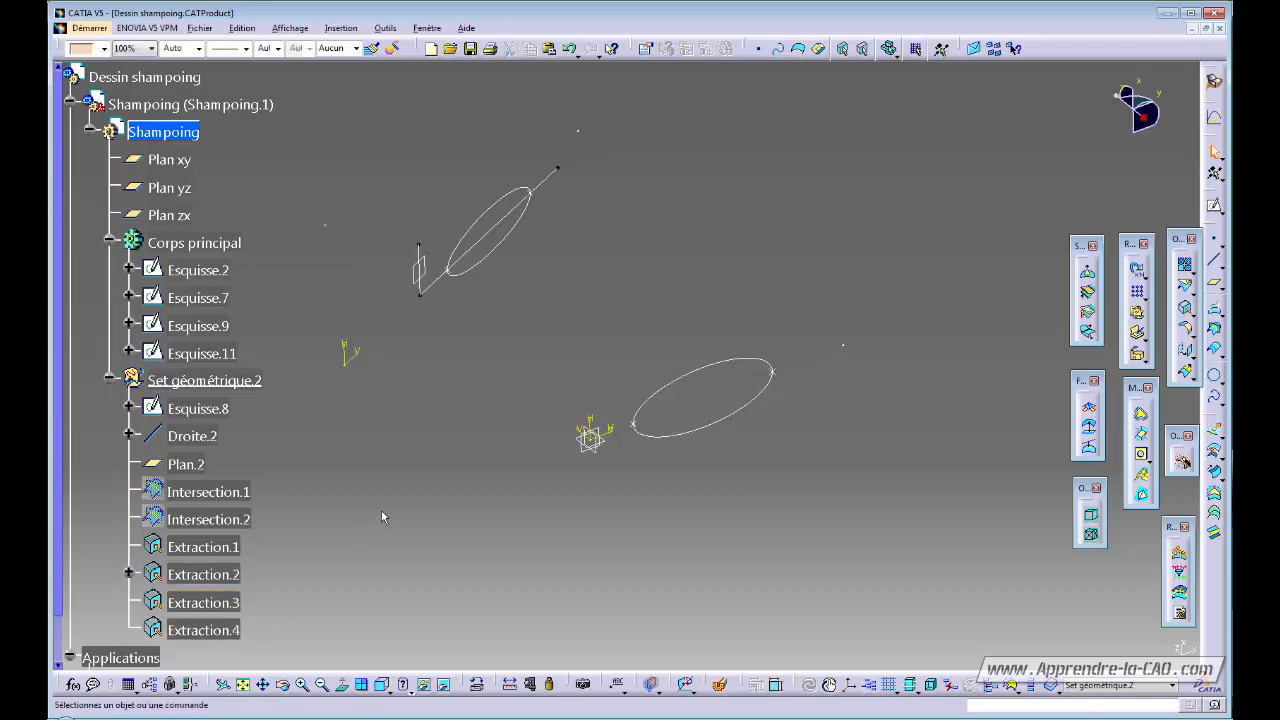
# Open Esquisse.11 to check its contents, leave it, and delete the sketch
pyautogui.click(203, 353)
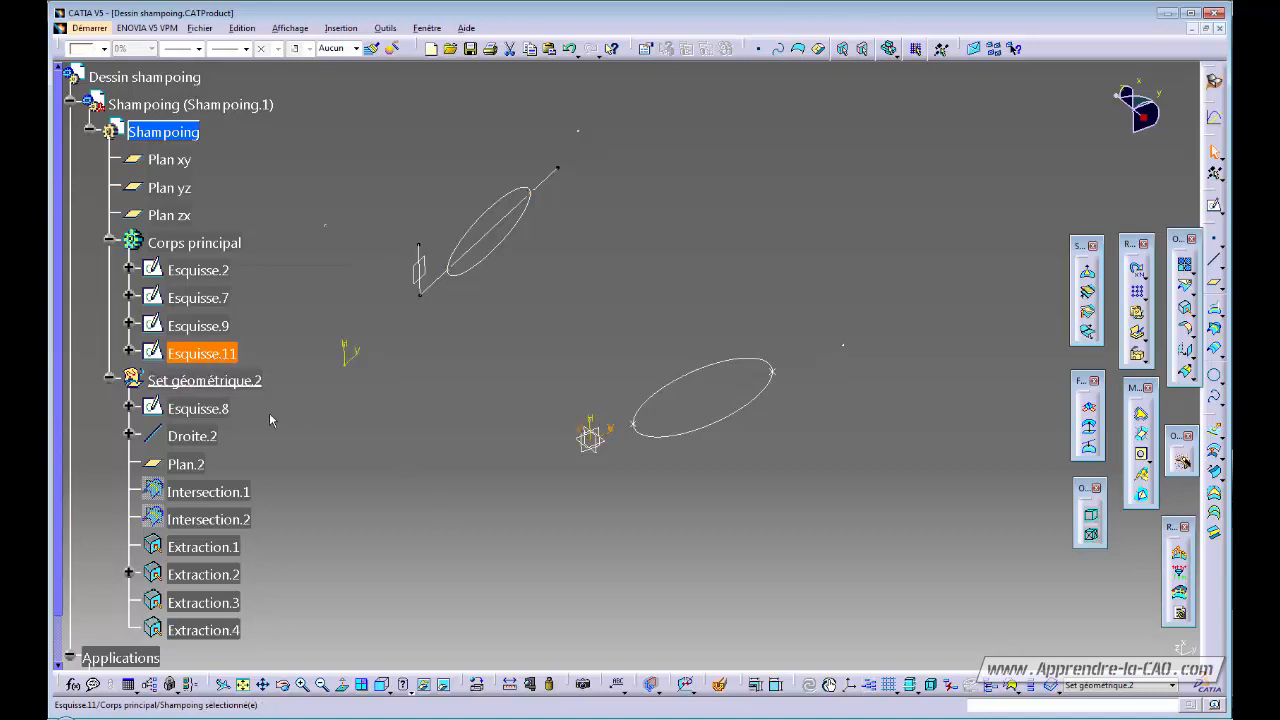
pyautogui.doubleClick(200, 353)
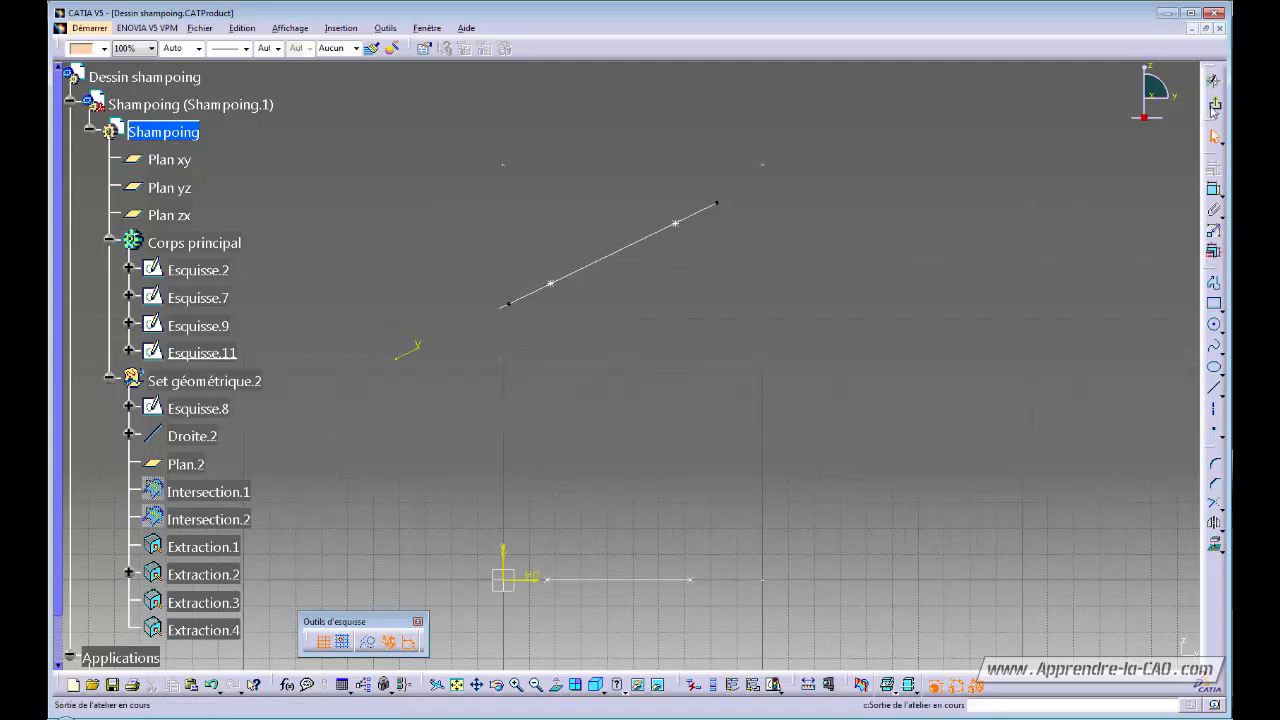
pyautogui.click(1213, 102)
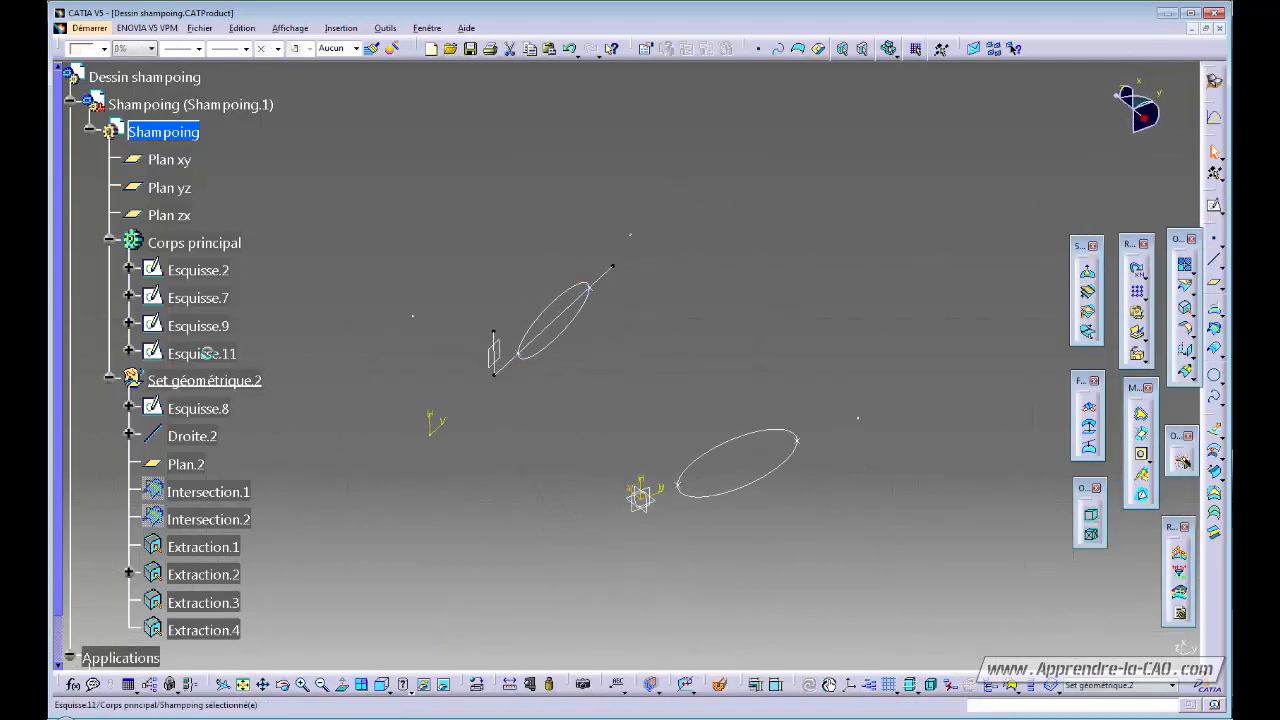
pyautogui.click(250, 354)
pyautogui.press('Delete')
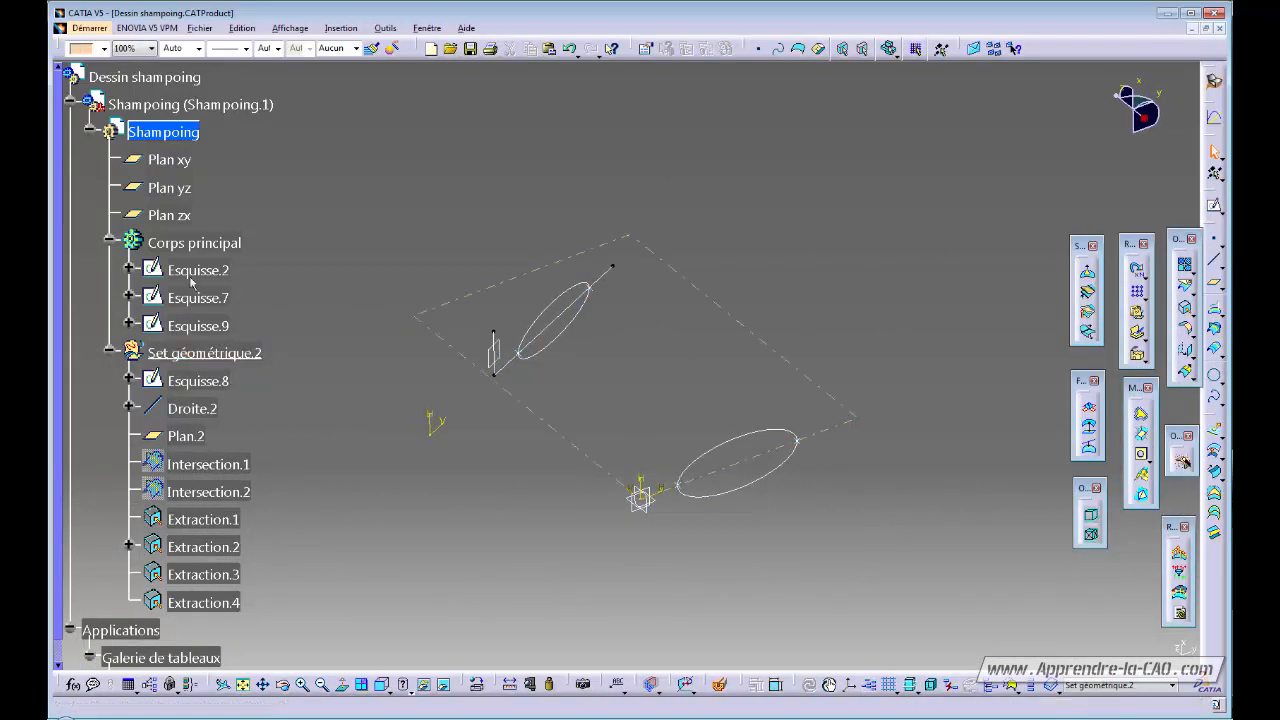
# Define Corps principal as the work object and start a new sketch on Plan yz
pyautogui.rightClick(192, 242)
pyautogui.click(229, 340)
pyautogui.click(354, 244)
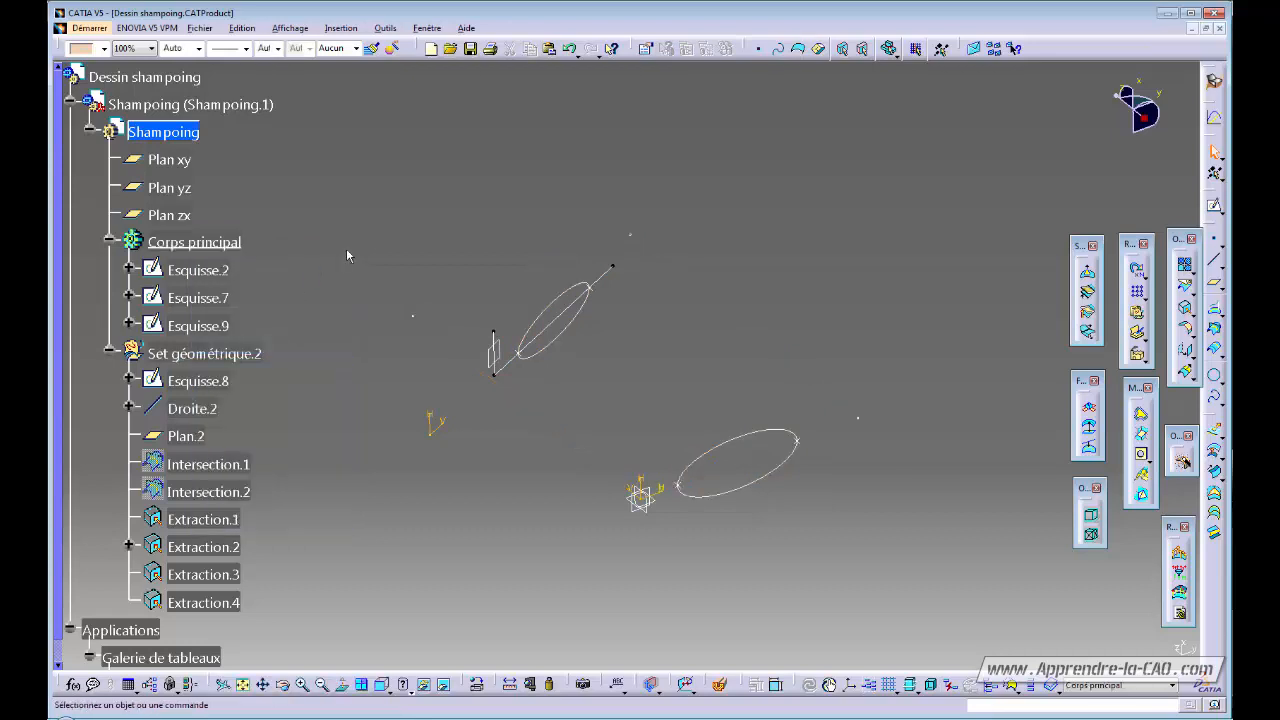
pyautogui.click(655, 503)
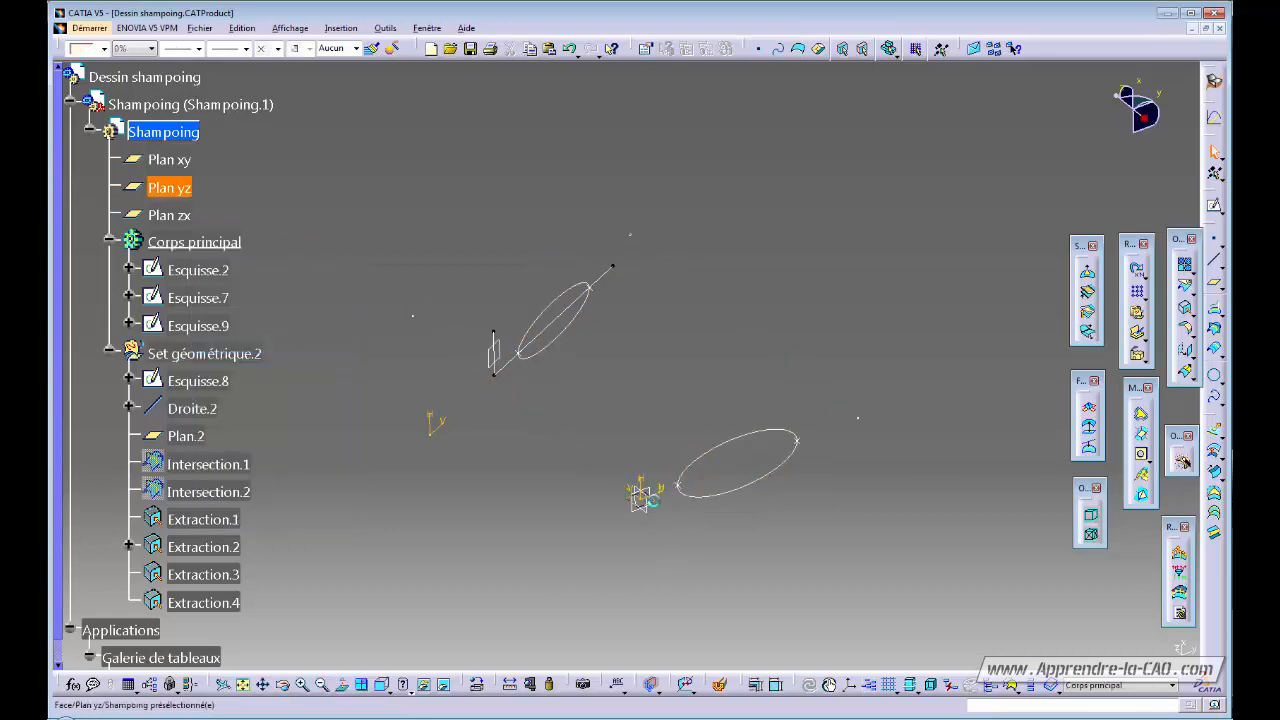
pyautogui.click(1214, 205)
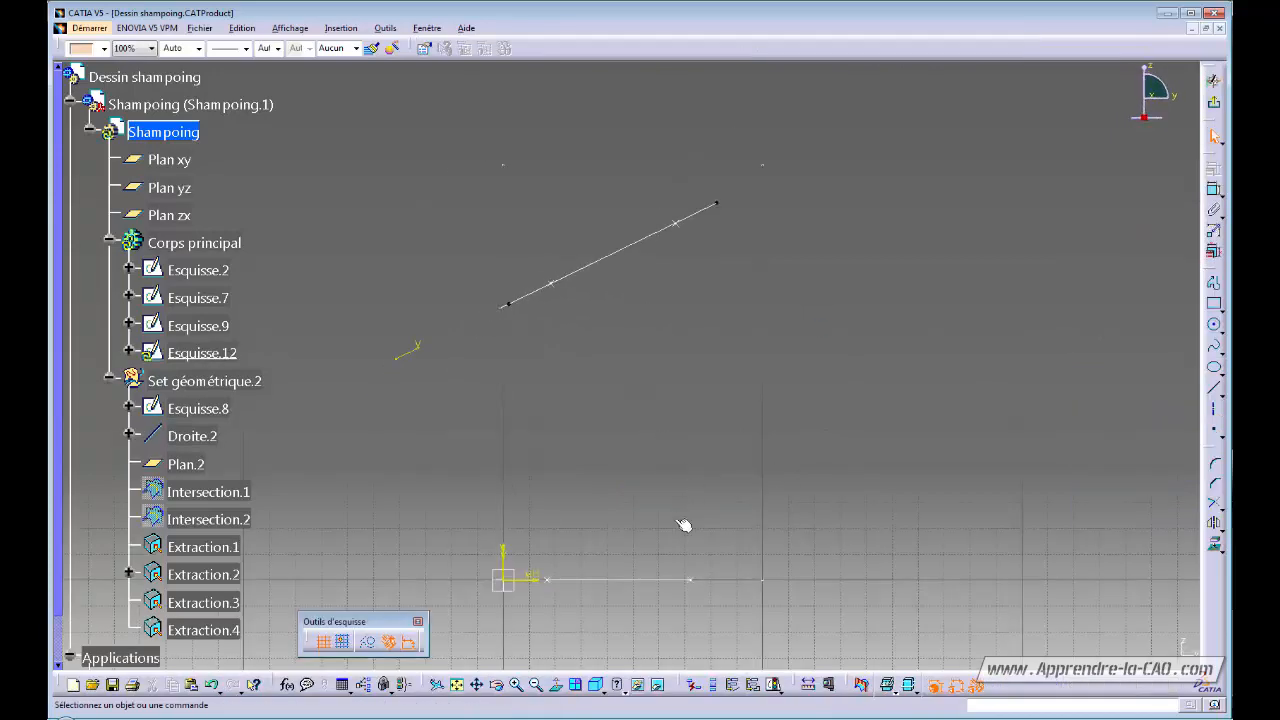
pyautogui.moveTo(684, 526)
pyautogui.mouseDown(button='middle')
pyautogui.moveTo(708, 528)
pyautogui.moveTo(766, 300)
pyautogui.moveTo(738, 357)
pyautogui.moveTo(736, 290)
pyautogui.mouseUp(button='middle')
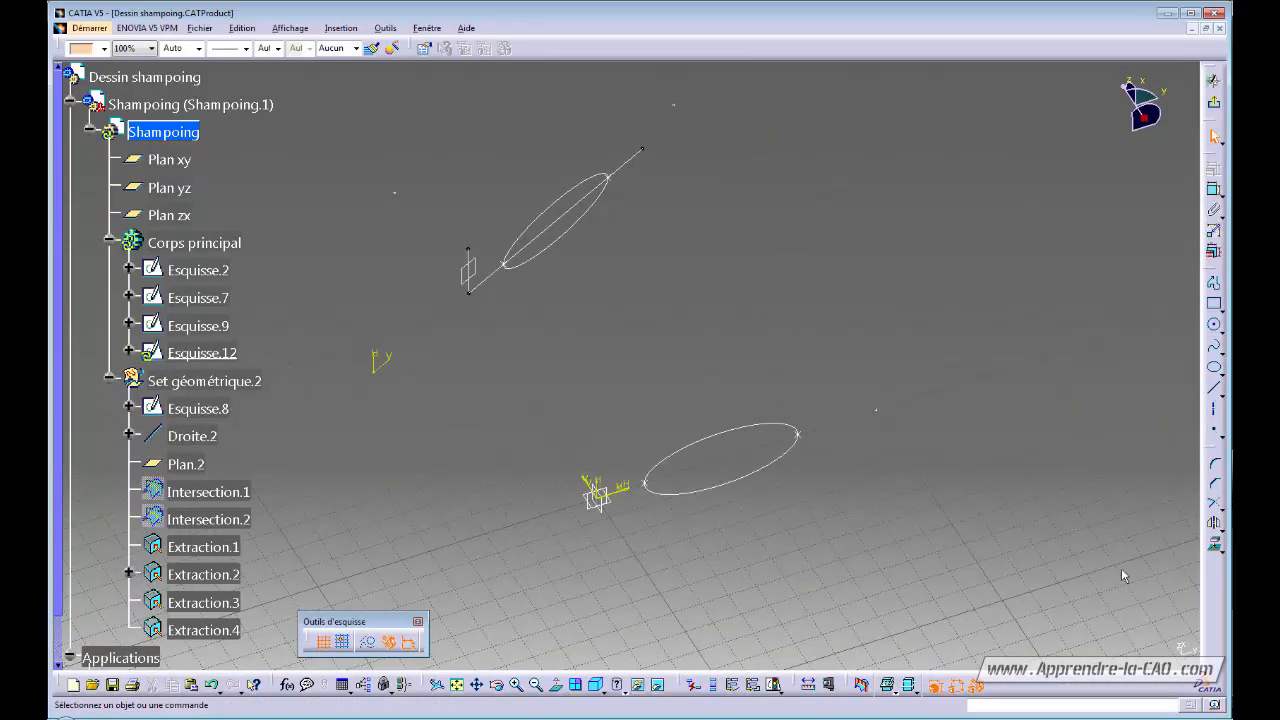
# Project the extracted cap-seam ellipse point on the bottle's concave side into the sketch and convert it to a construction element
pyautogui.click(1214, 545)
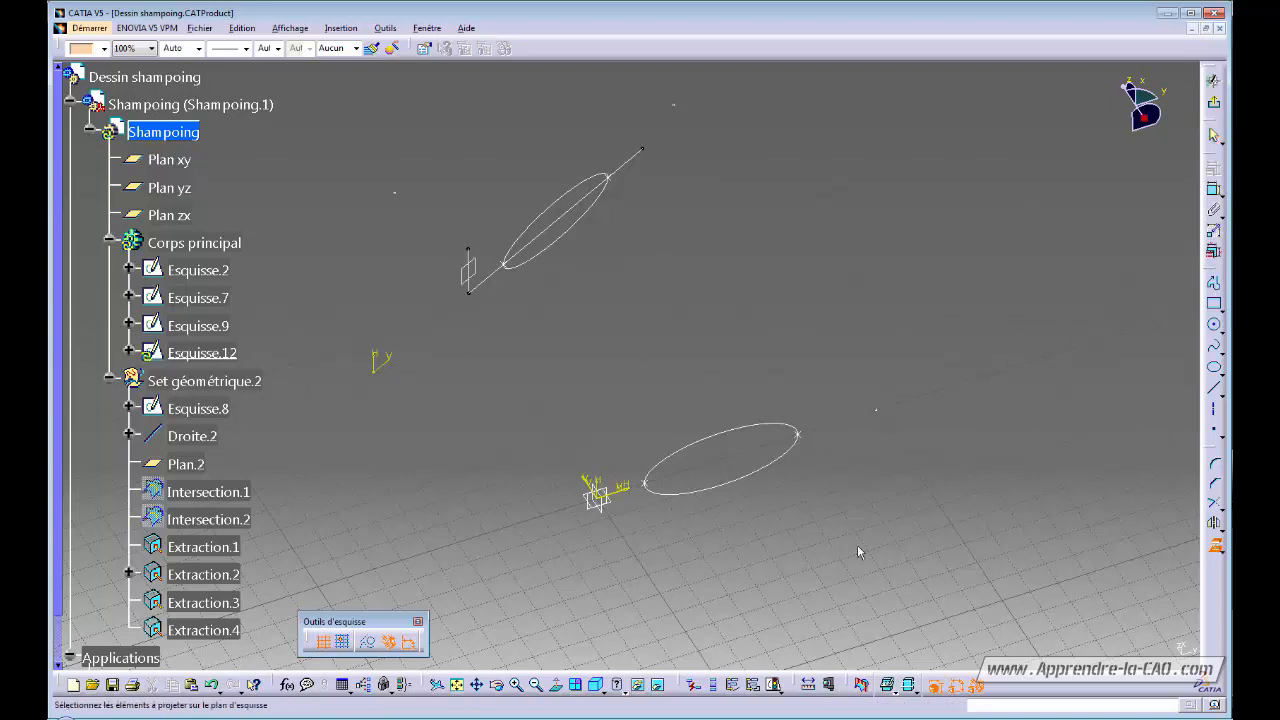
pyautogui.click(505, 266)
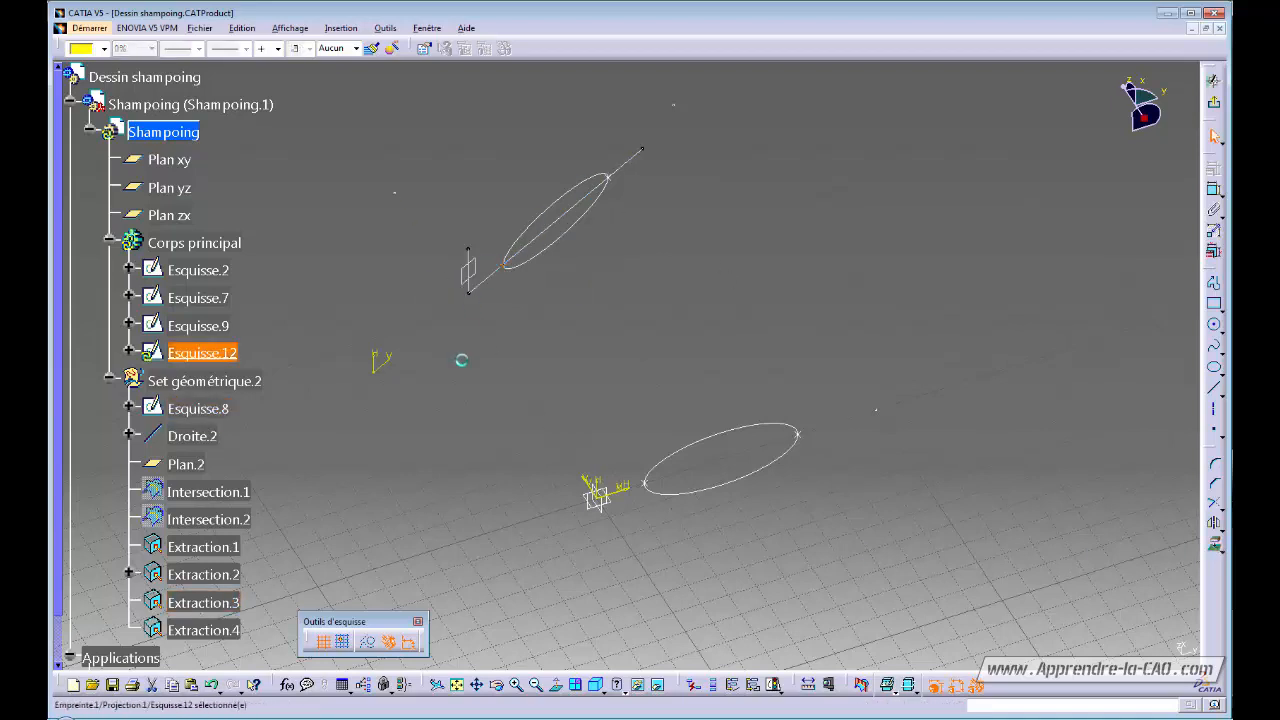
pyautogui.click(486, 525)
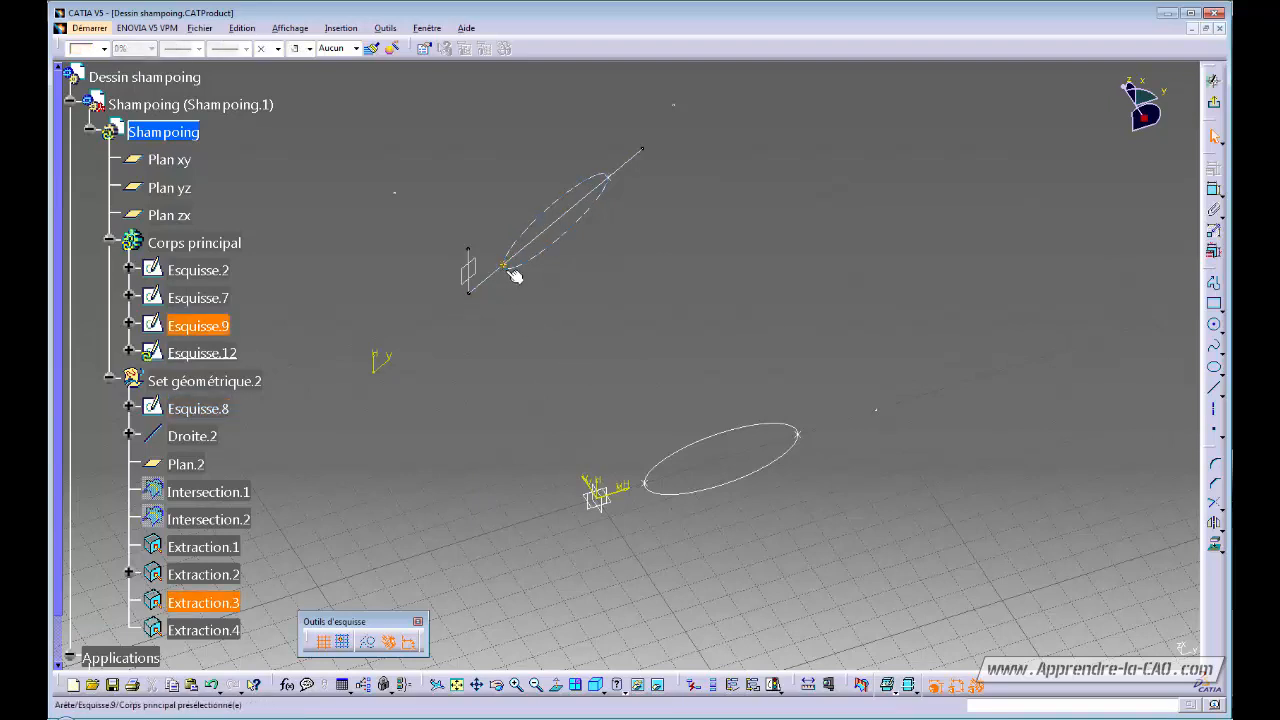
pyautogui.moveTo(503, 263)
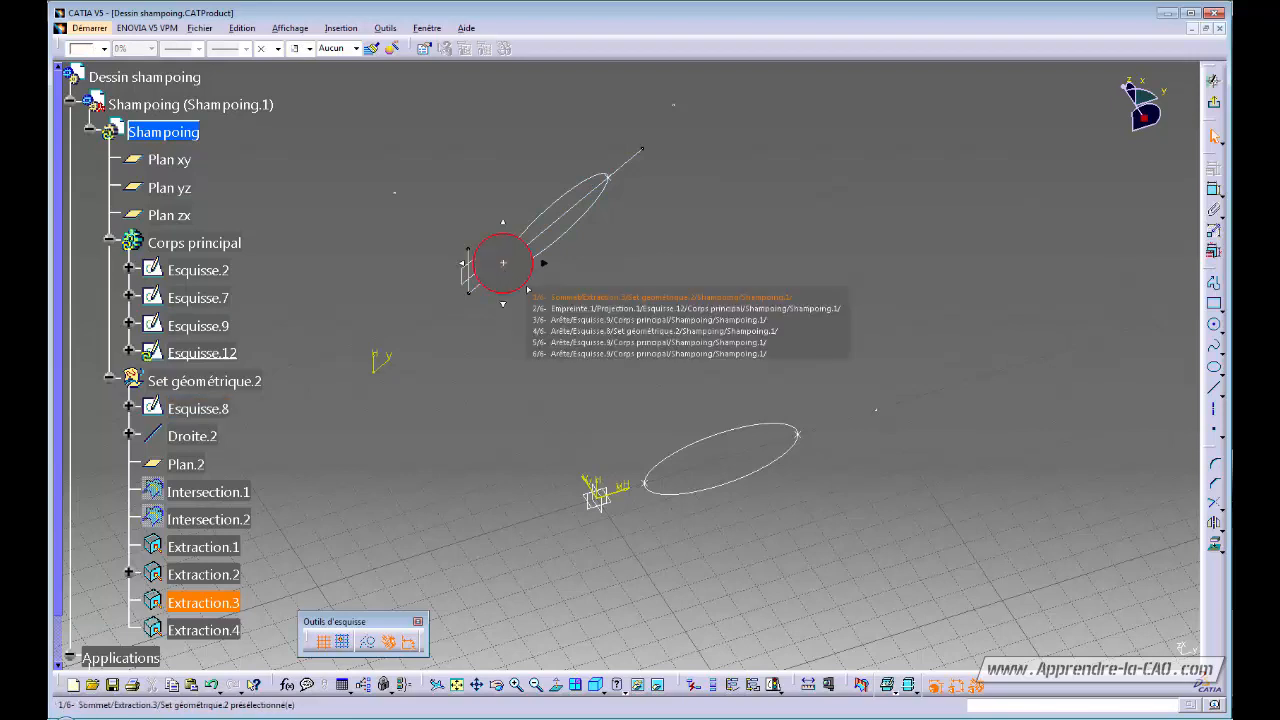
pyautogui.click(579, 308)
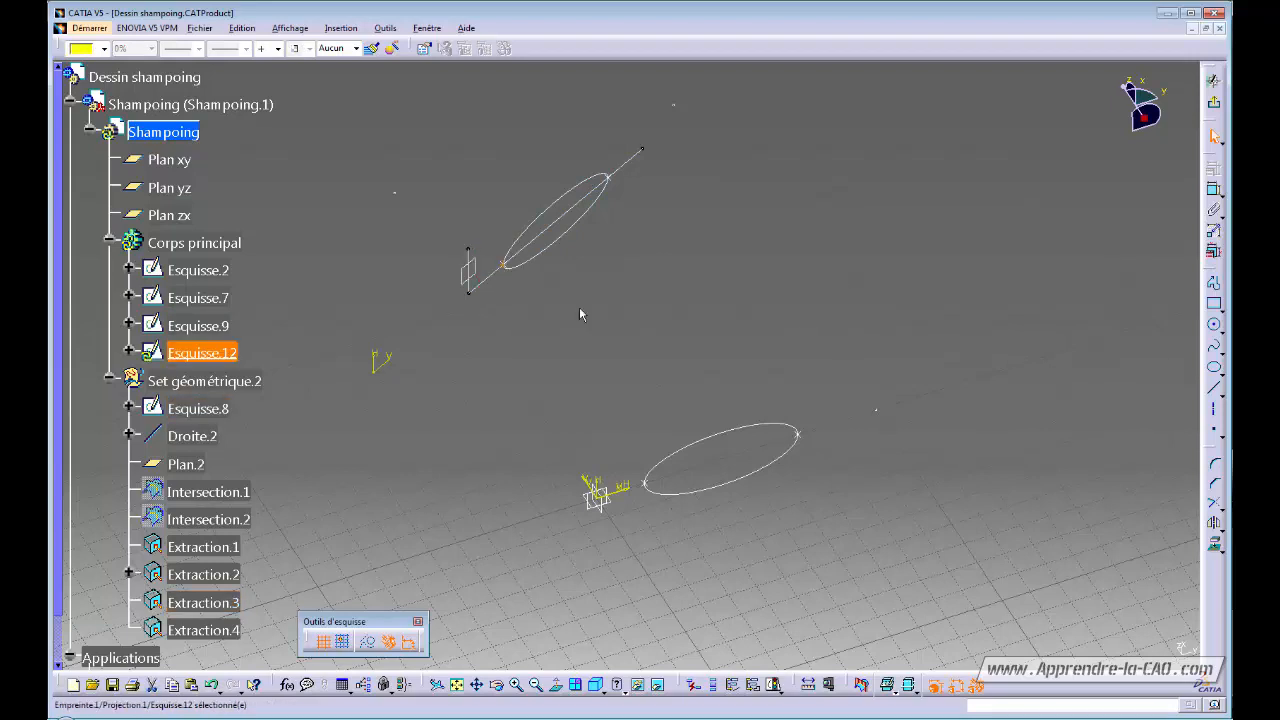
pyautogui.click(369, 643)
pyautogui.click(550, 355)
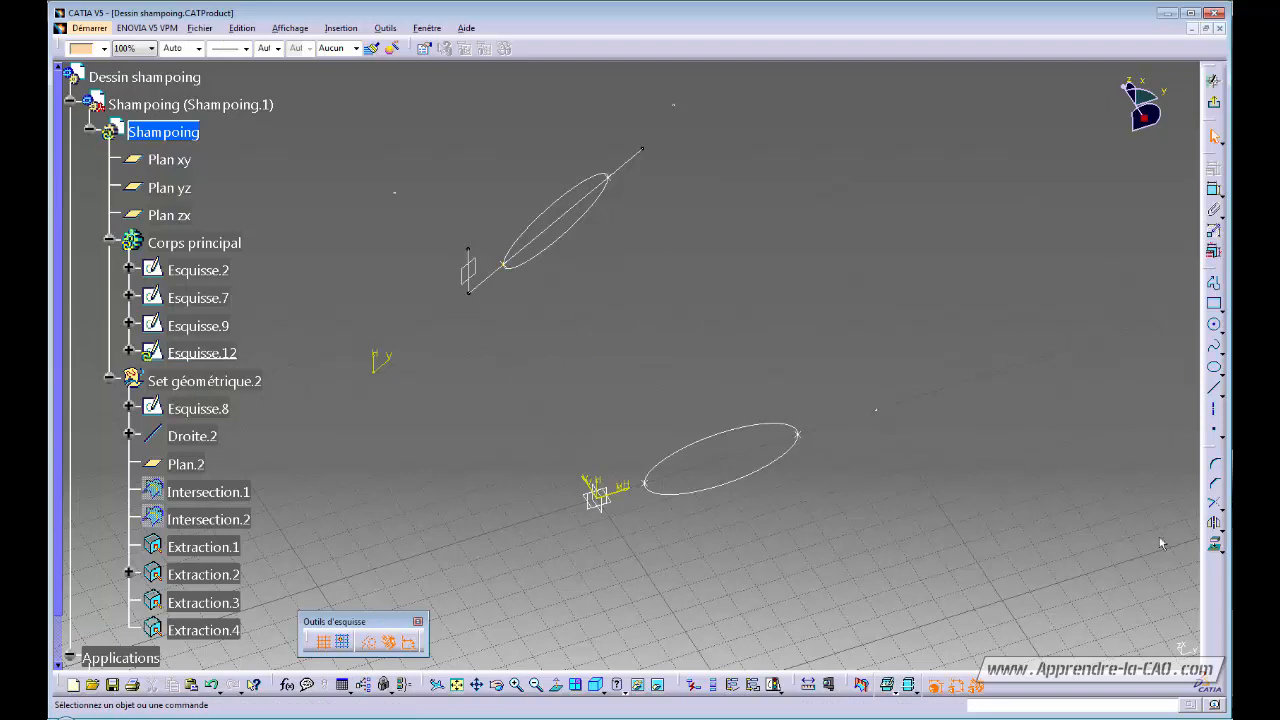
# Project the base ellipse's end point on the concave side into the sketch as a construction element
pyautogui.click(1215, 548)
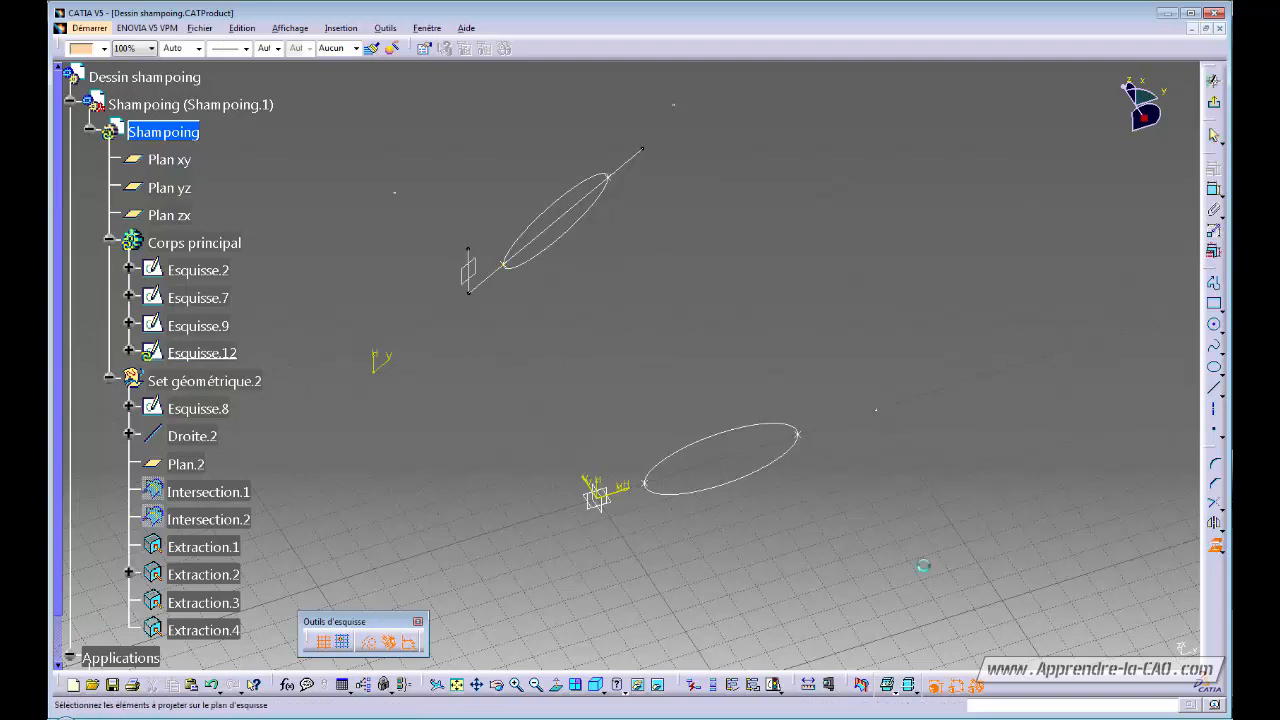
pyautogui.click(641, 482)
pyautogui.click(602, 582)
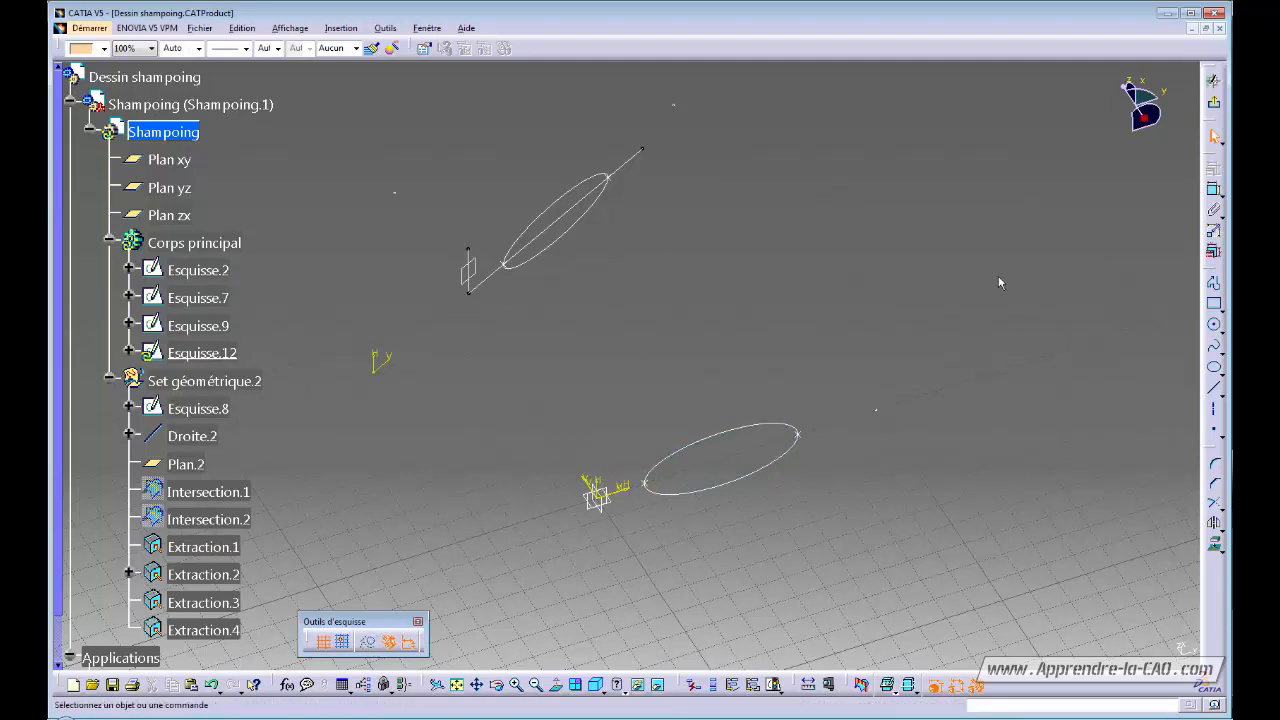
# Show the Tableau 1 photo and trace the bottle's concave side with a spline from the projected cap-seam point to the projected base point
pyautogui.click(1214, 346)
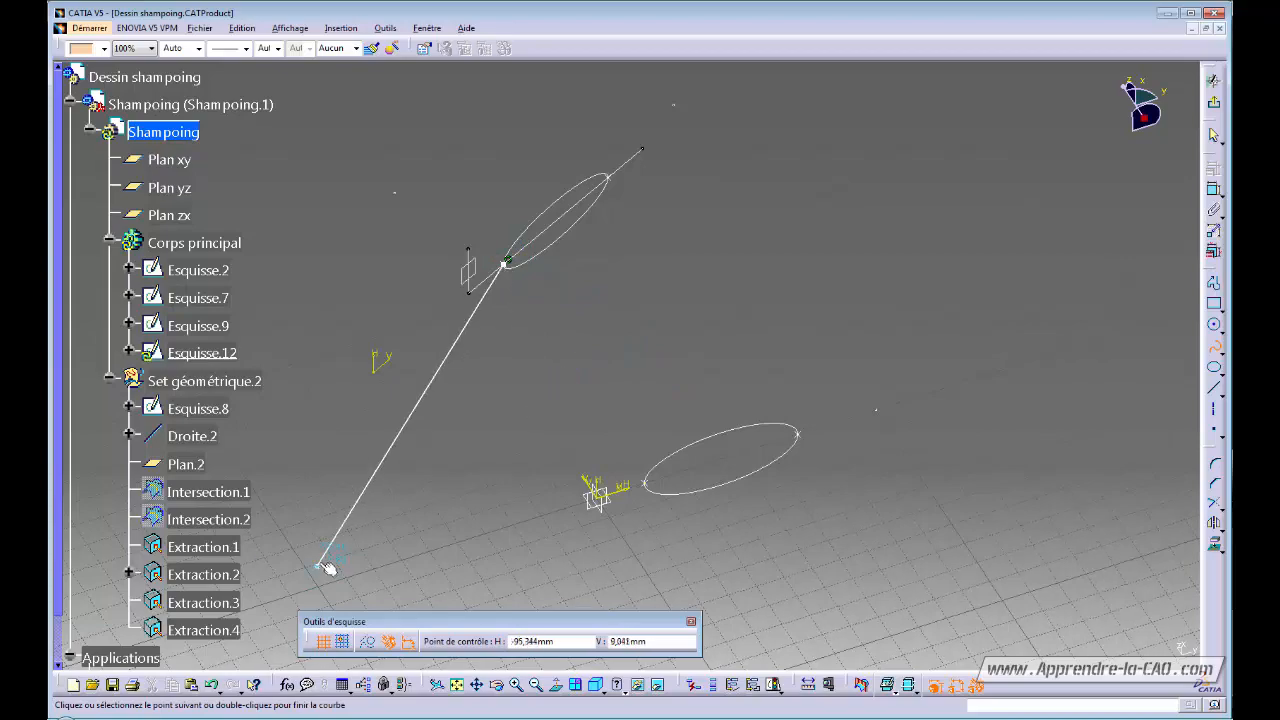
pyautogui.moveTo(58, 566); pyautogui.dragTo(57, 614)
pyautogui.rightClick(180, 662)
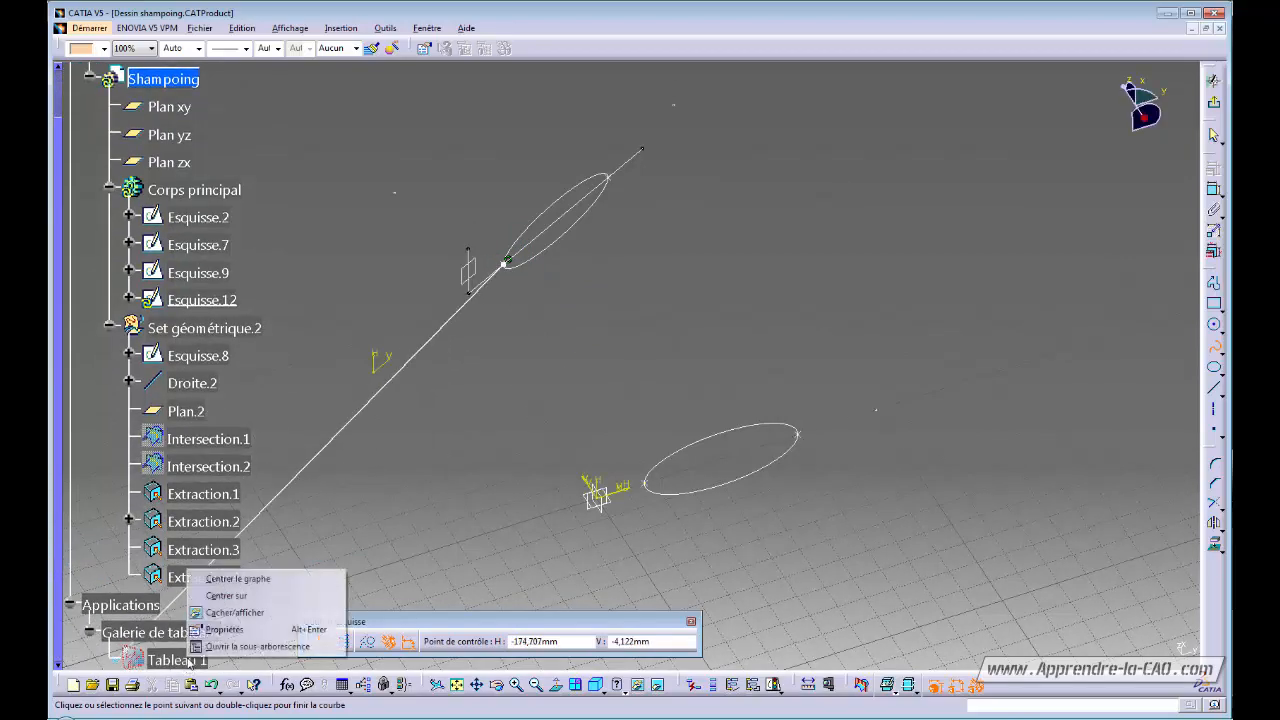
pyautogui.click(240, 611)
pyautogui.moveTo(610, 433); pyautogui.dragTo(679, 232, button='middle')
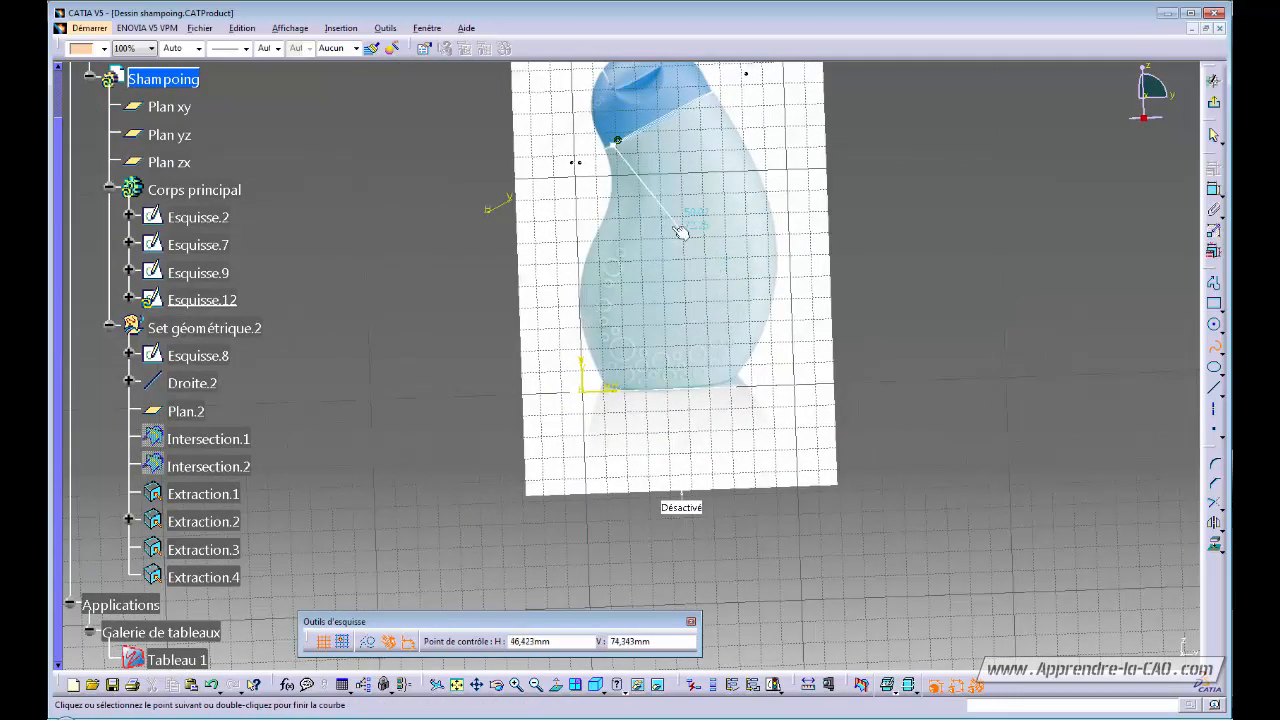
pyautogui.click(585, 287)
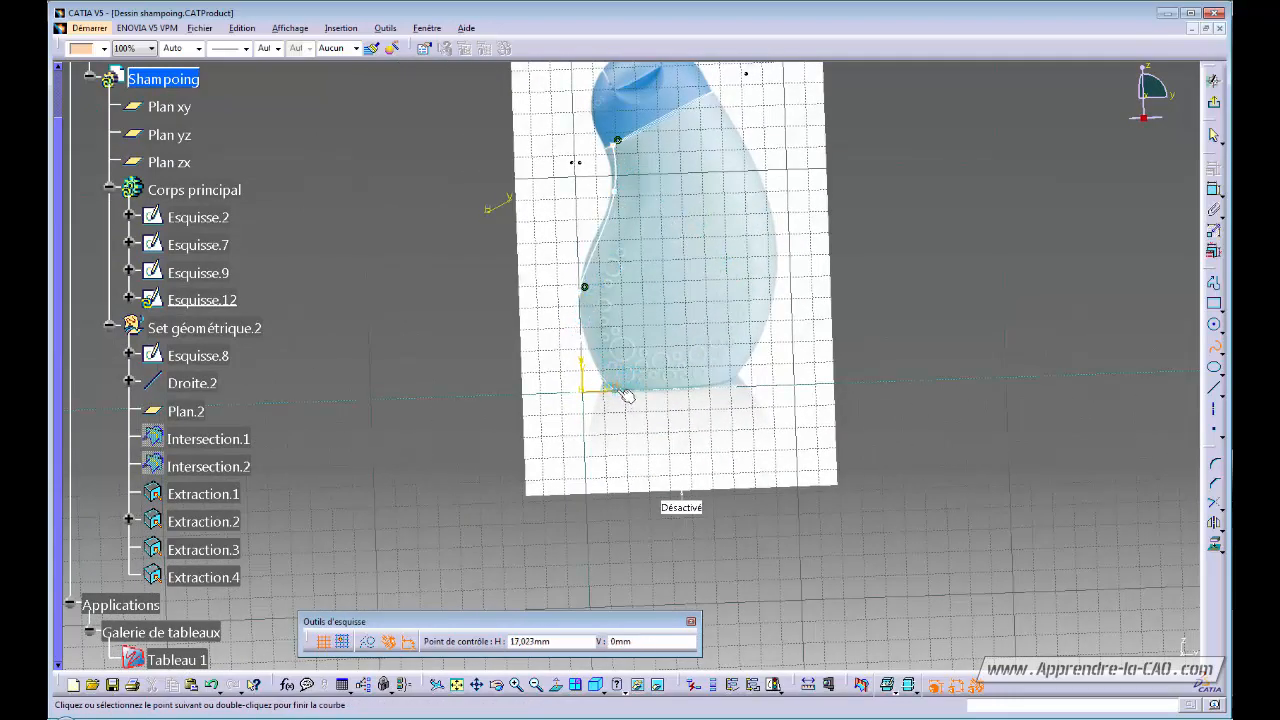
pyautogui.moveTo(655, 490); pyautogui.dragTo(752, 165, button='middle')
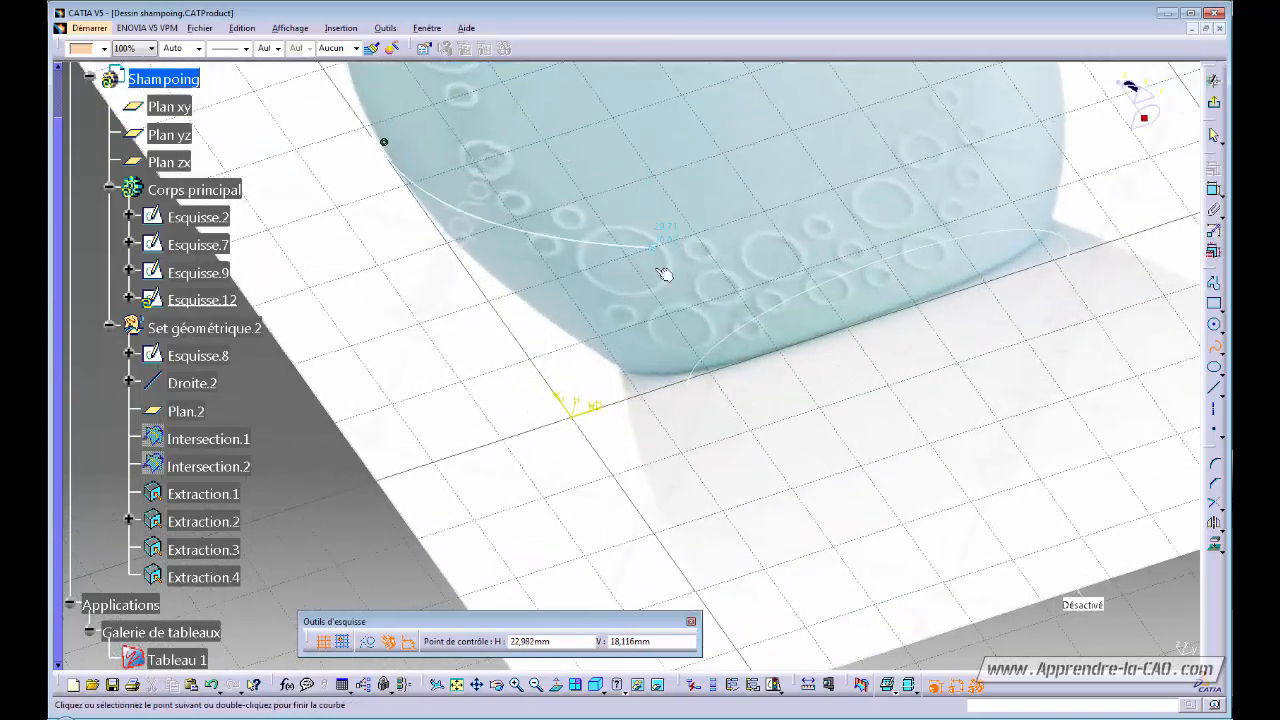
pyautogui.doubleClick(697, 383)
pyautogui.moveTo(737, 449); pyautogui.dragTo(647, 566, button='middle')
pyautogui.click(937, 268)
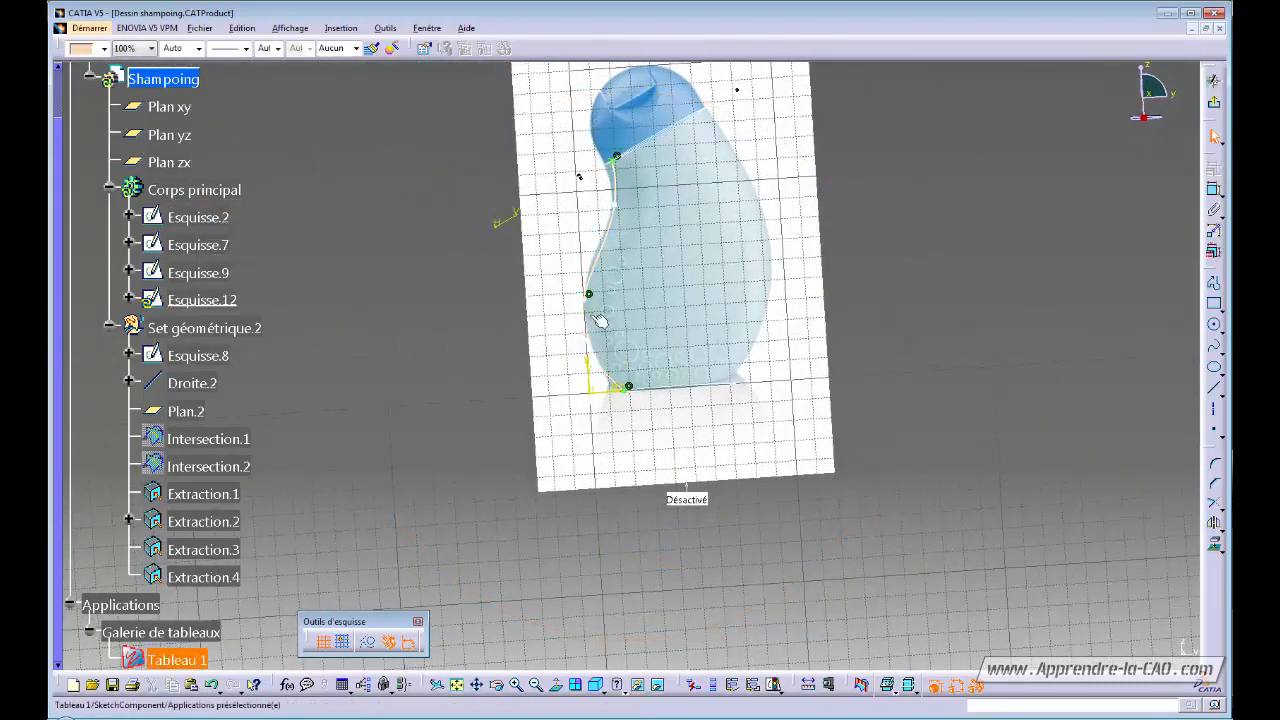
# Adjust the spline's intermediate control points to follow the photo's concave contour, and leave the sketch
pyautogui.click(596, 298)
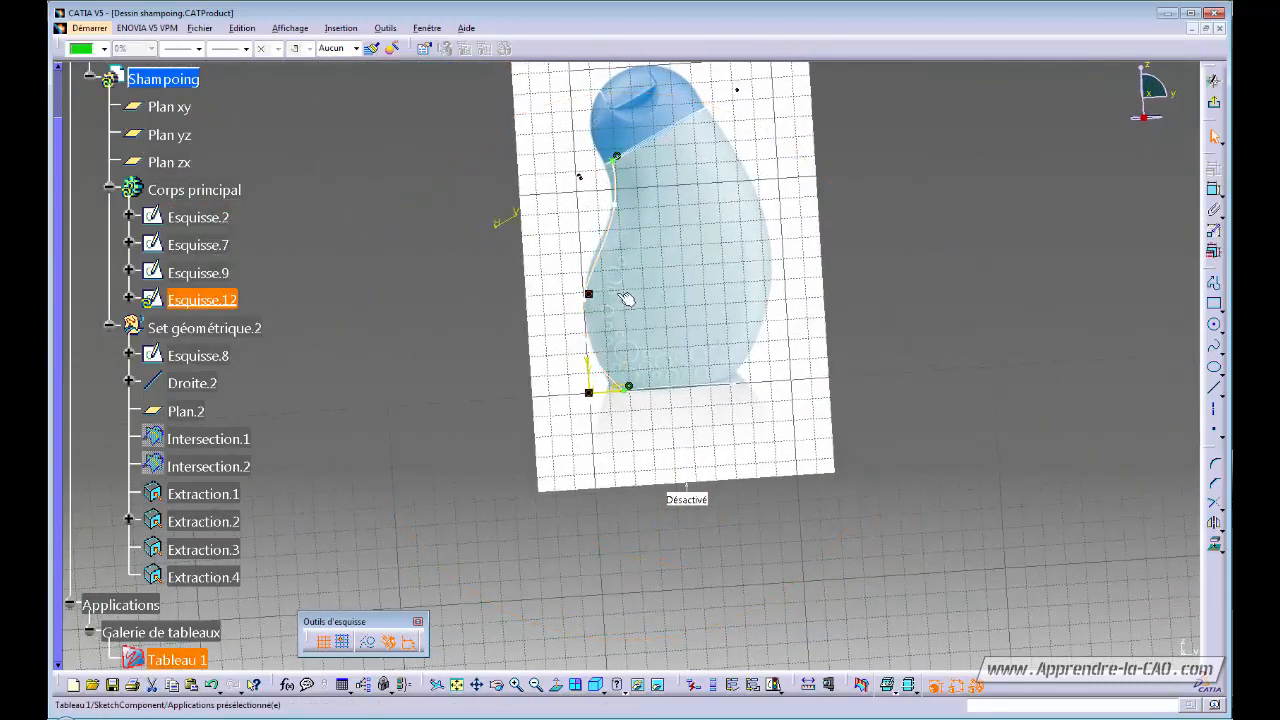
pyautogui.click(614, 293)
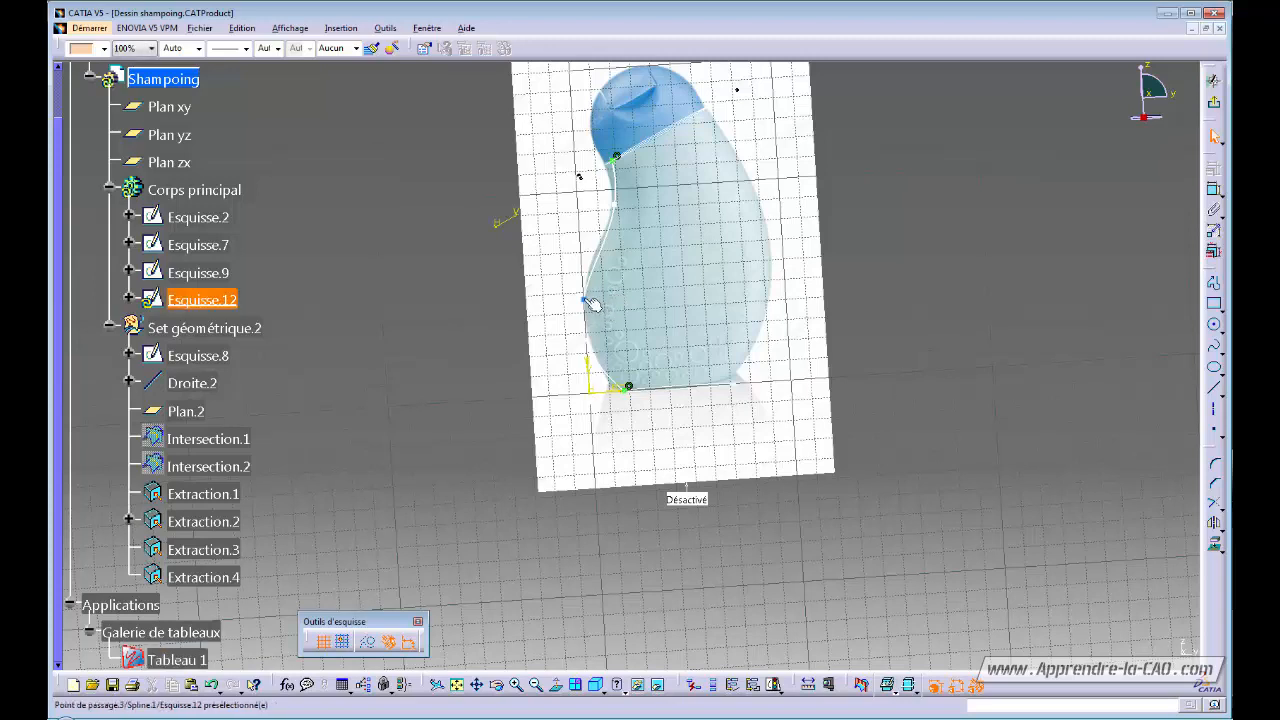
pyautogui.moveTo(587, 300); pyautogui.dragTo(587, 317)
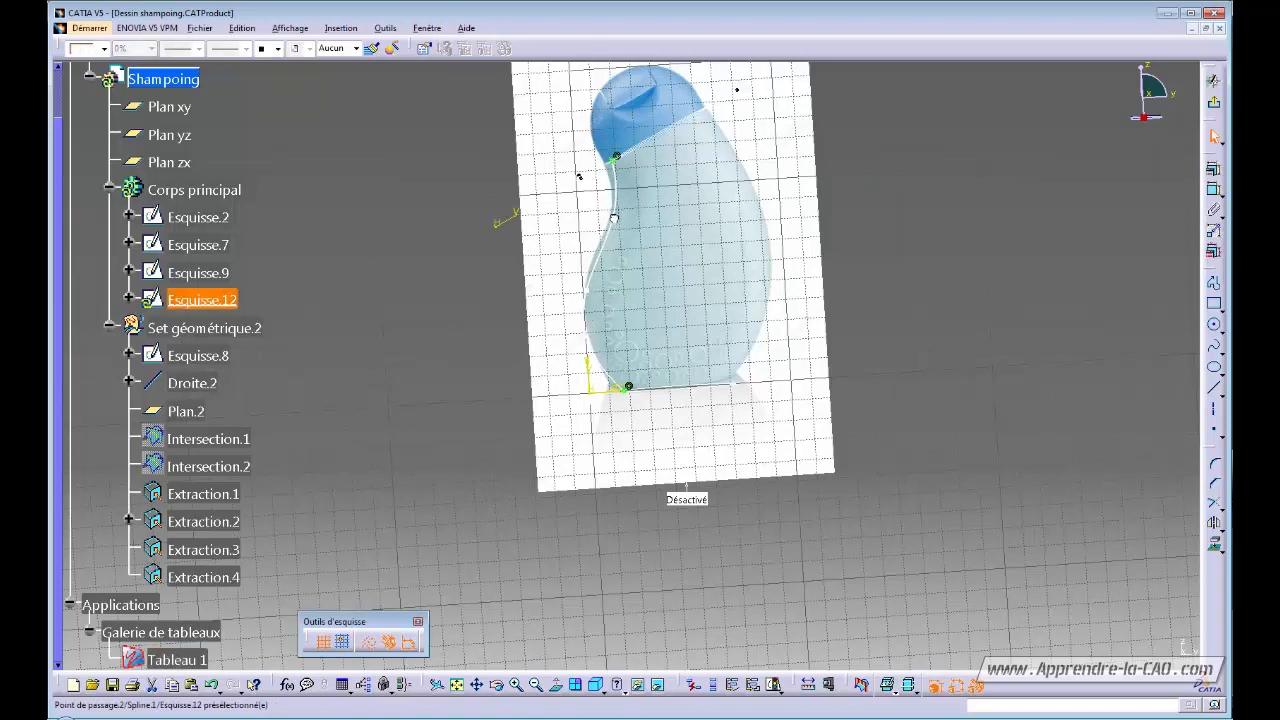
pyautogui.moveTo(751, 449)
pyautogui.mouseDown(button='middle')
pyautogui.moveTo(703, 421)
pyautogui.moveTo(734, 423)
pyautogui.moveTo(752, 378)
pyautogui.mouseUp(button='middle')
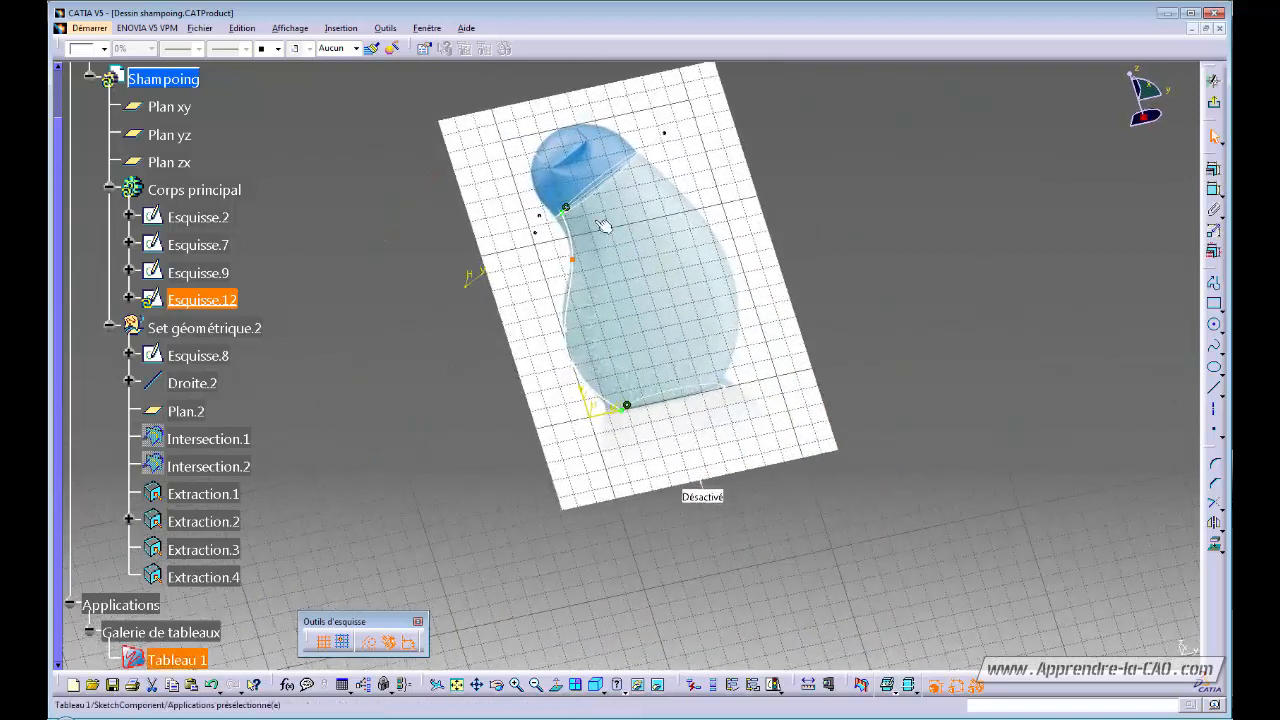
pyautogui.click(1213, 102)
pyautogui.moveTo(729, 481)
pyautogui.mouseDown(button='middle')
pyautogui.moveTo(543, 486)
pyautogui.moveTo(720, 500)
pyautogui.mouseUp(button='middle')
pyautogui.moveTo(580, 491); pyautogui.dragTo(404, 517, button='middle')
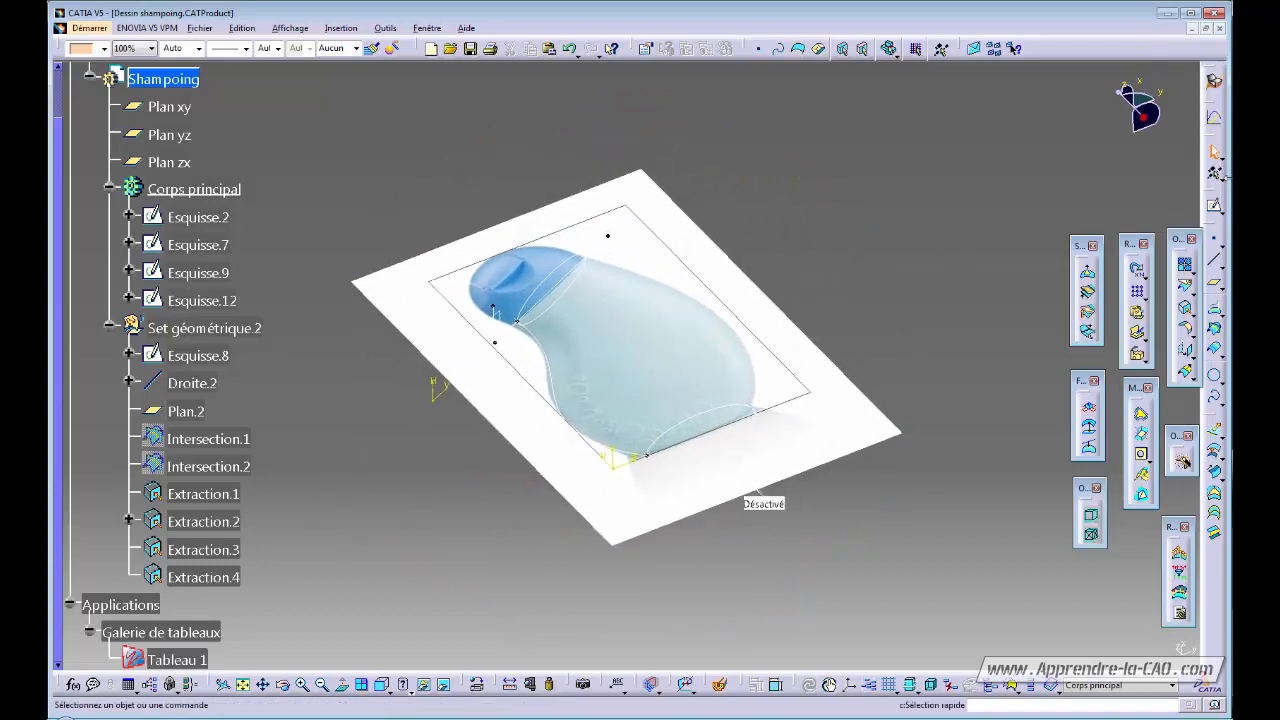
# Start a new sketch on Plan yz and project the cap-seam ellipse's end point on the convex side as a construction element
pyautogui.click(1215, 205)
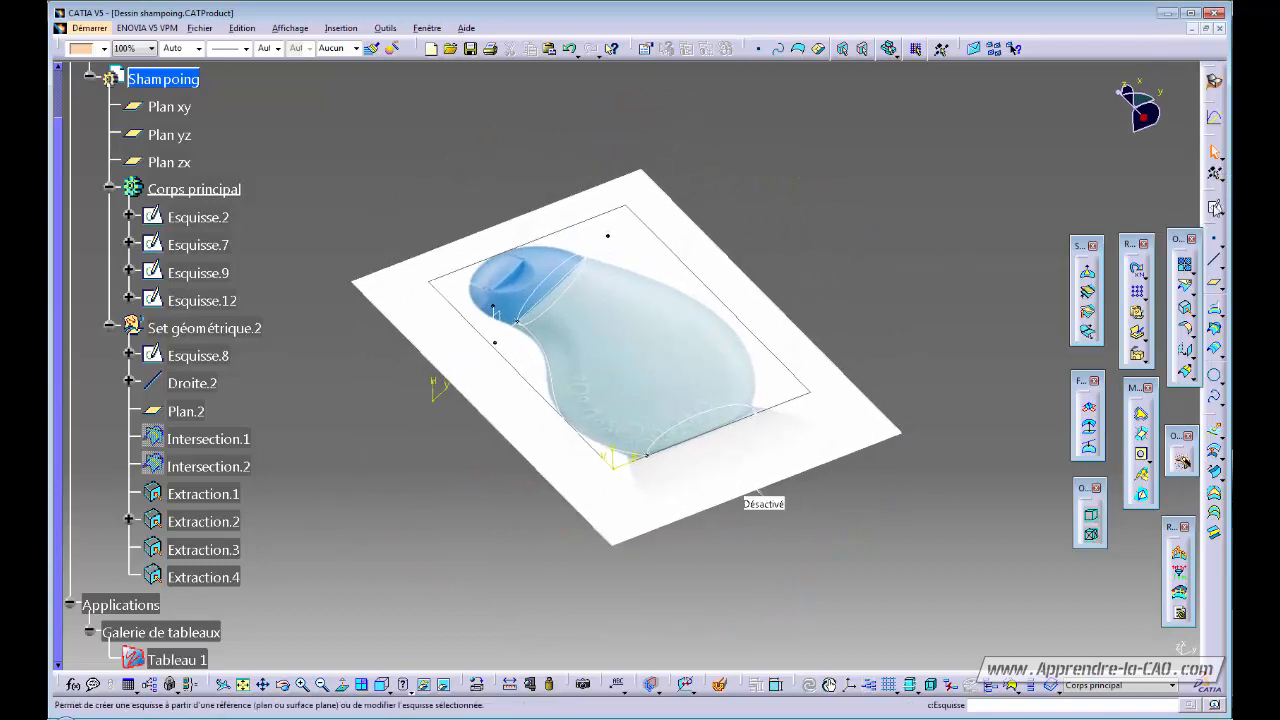
pyautogui.click(628, 463)
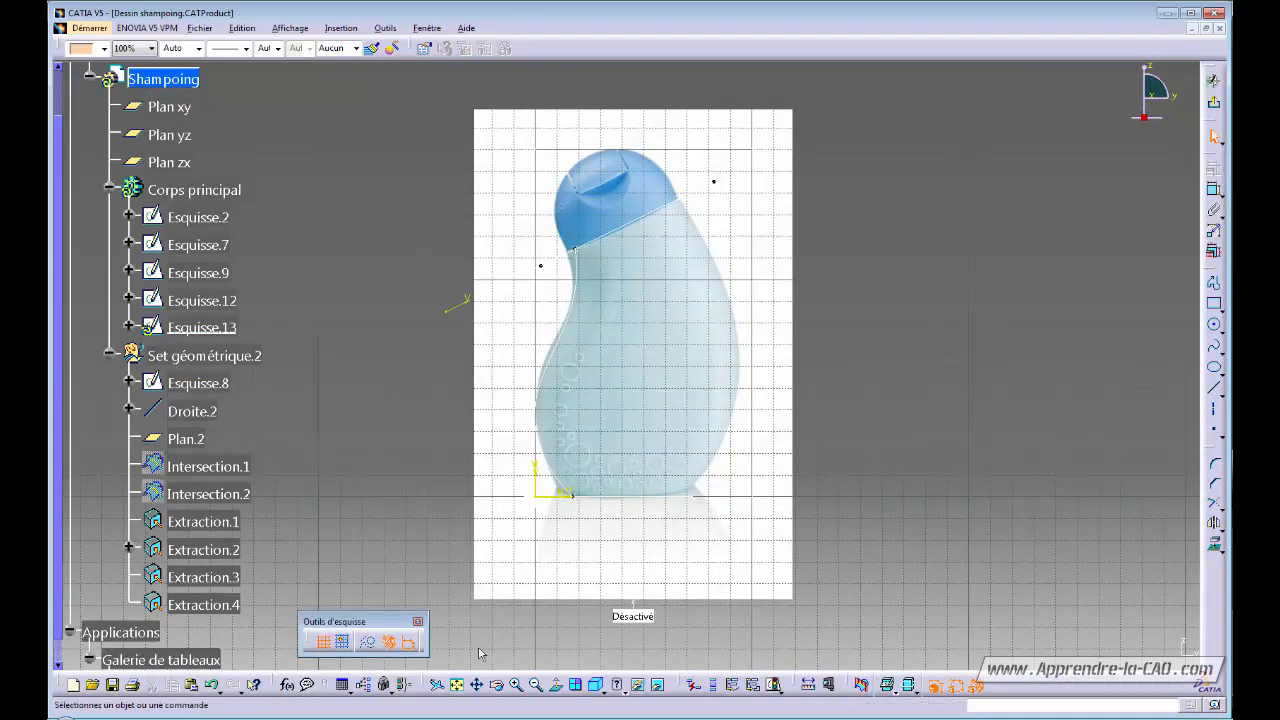
pyautogui.click(1213, 544)
pyautogui.moveTo(733, 527); pyautogui.dragTo(650, 265, button='middle')
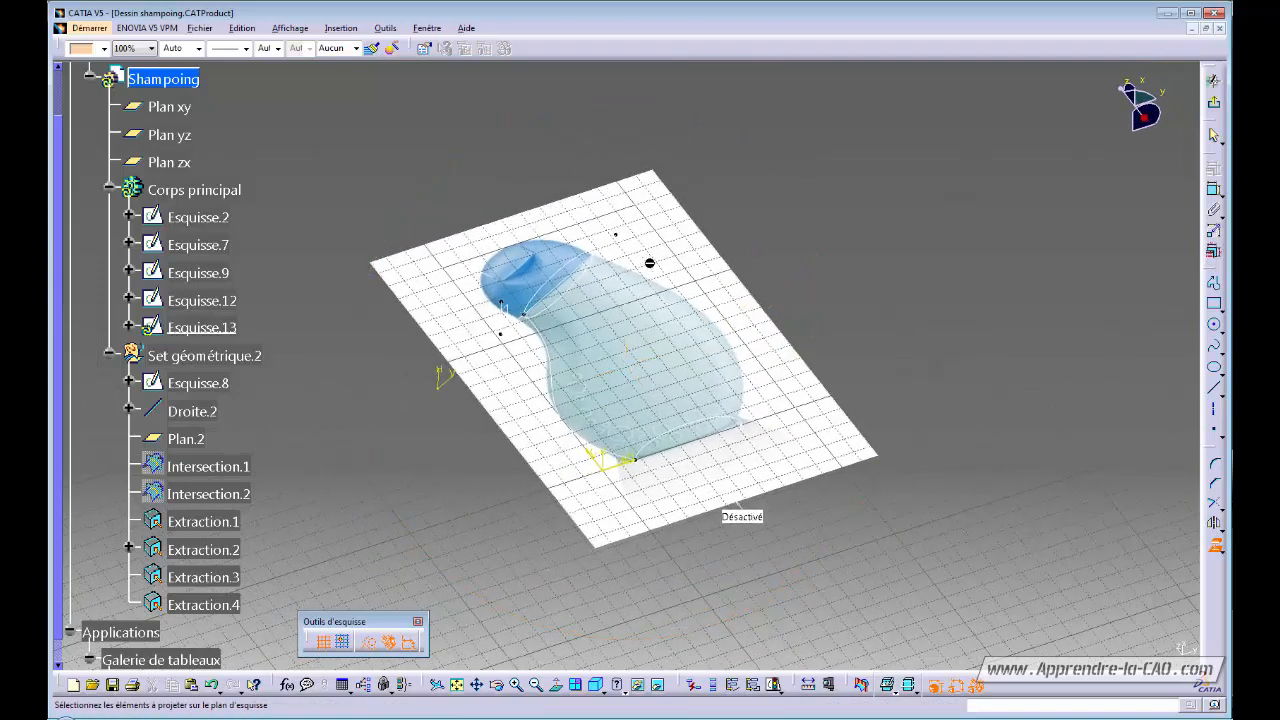
pyautogui.click(603, 261)
pyautogui.click(959, 420)
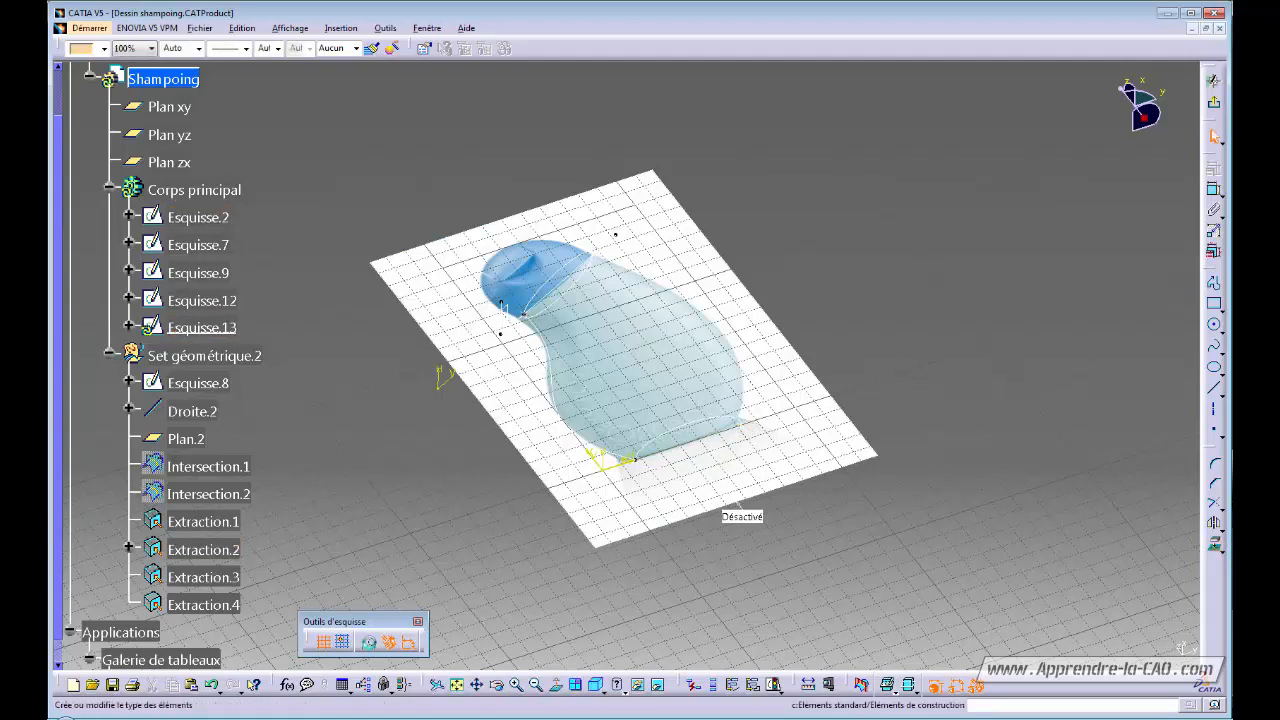
# Trace the bottle's convex side with a spline from the cap-seam point to the base ellipse's far end point, and leave the sketch
pyautogui.click(1213, 345)
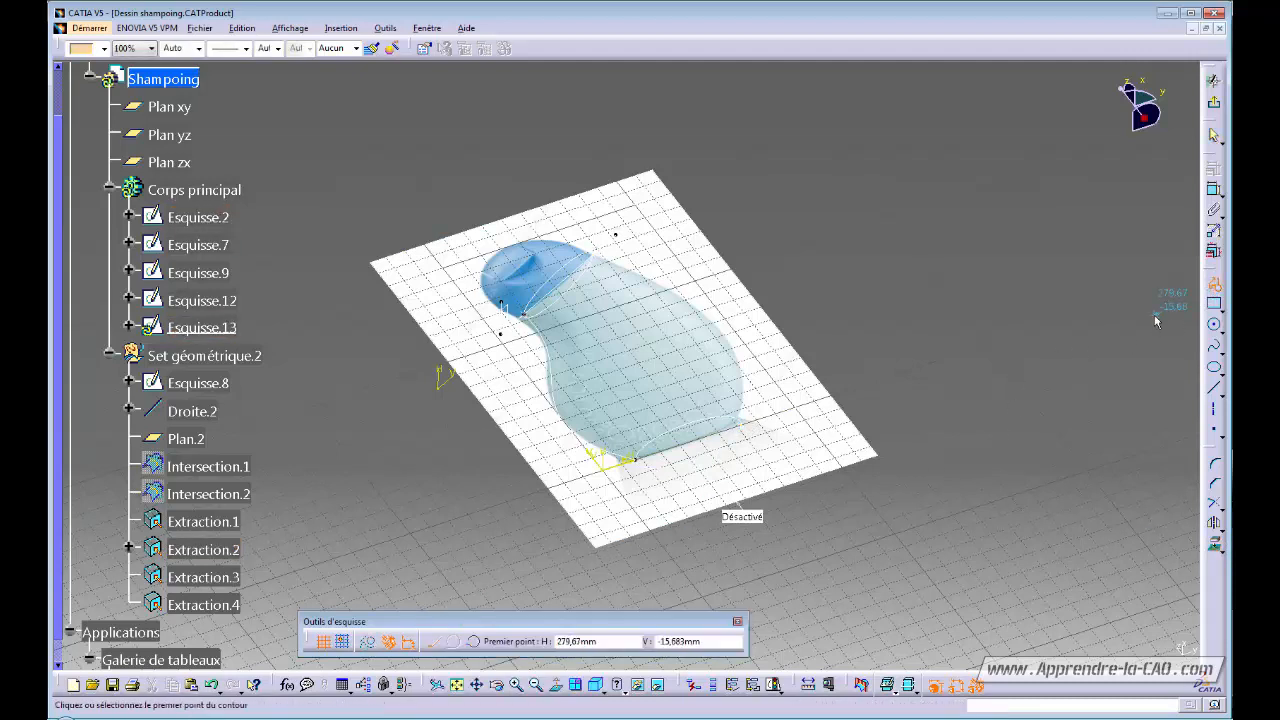
pyautogui.moveTo(888, 383)
pyautogui.mouseDown(button='middle')
pyautogui.moveTo(800, 451)
pyautogui.moveTo(728, 370)
pyautogui.mouseUp(button='middle')
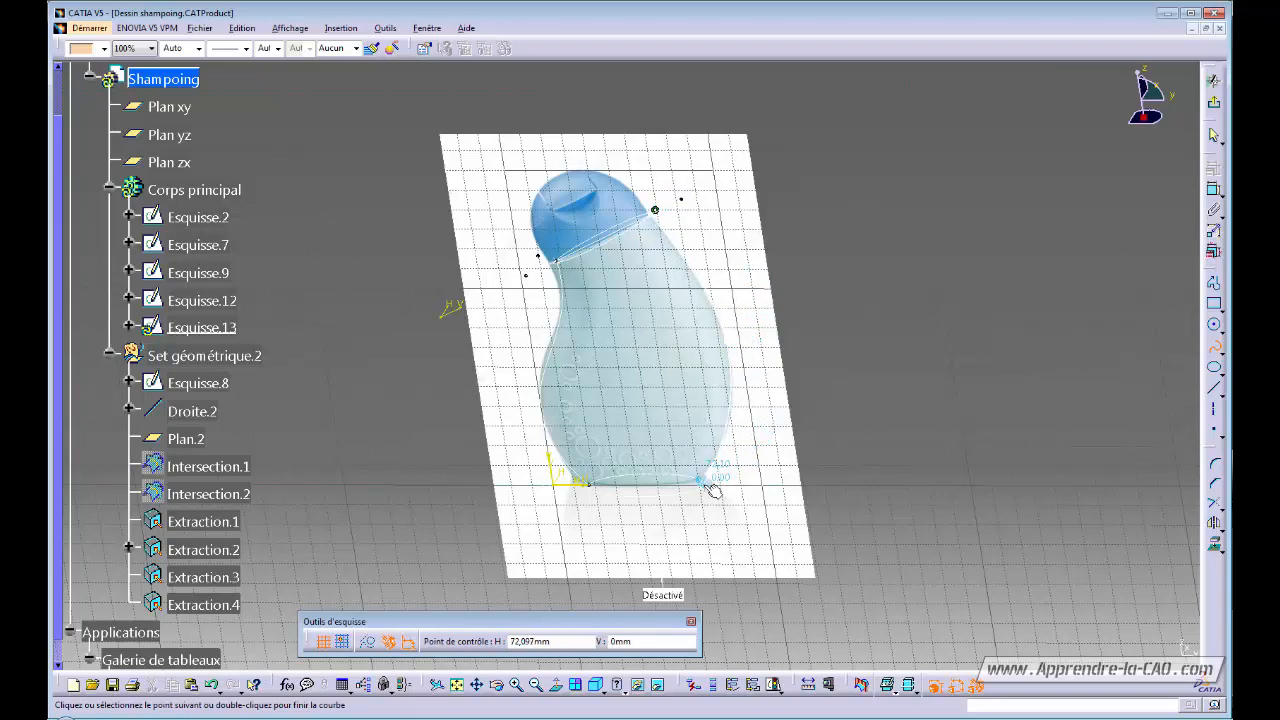
pyautogui.doubleClick(710, 485)
pyautogui.moveTo(832, 256); pyautogui.dragTo(784, 268, button='middle')
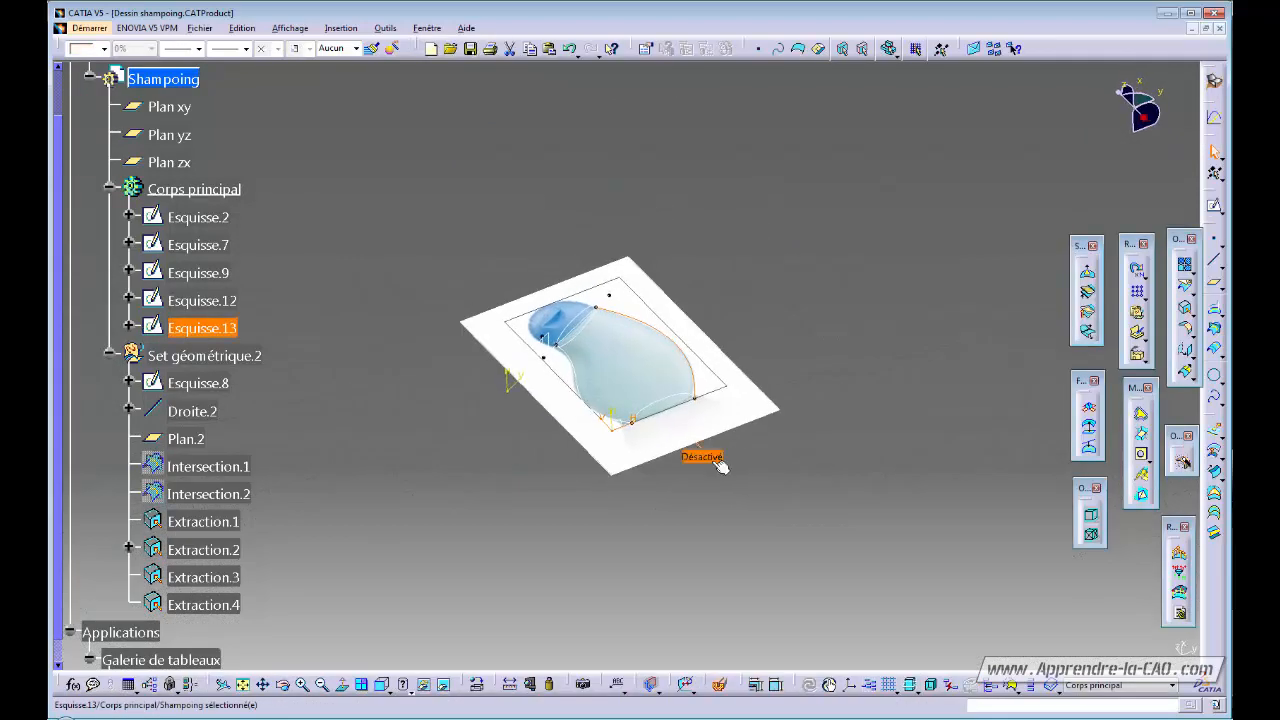
# Highlight Esquisse.7, Esquisse.9, Esquisse.12 and Esquisse.13 together and examine how they outline the bottle over the photo
pyautogui.click(211, 249)
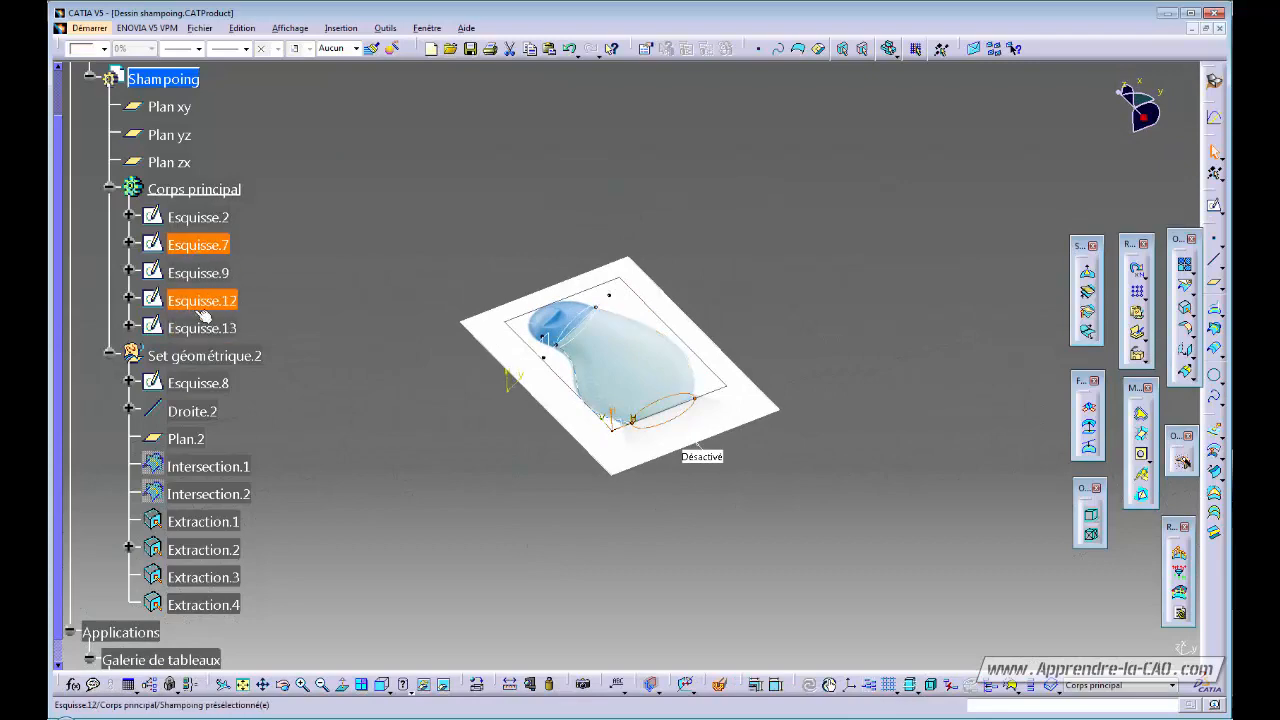
pyautogui.keyDown('shift'); pyautogui.click(197, 328); pyautogui.keyUp('shift')
pyautogui.moveTo(596, 582); pyautogui.dragTo(812, 479, button='middle')
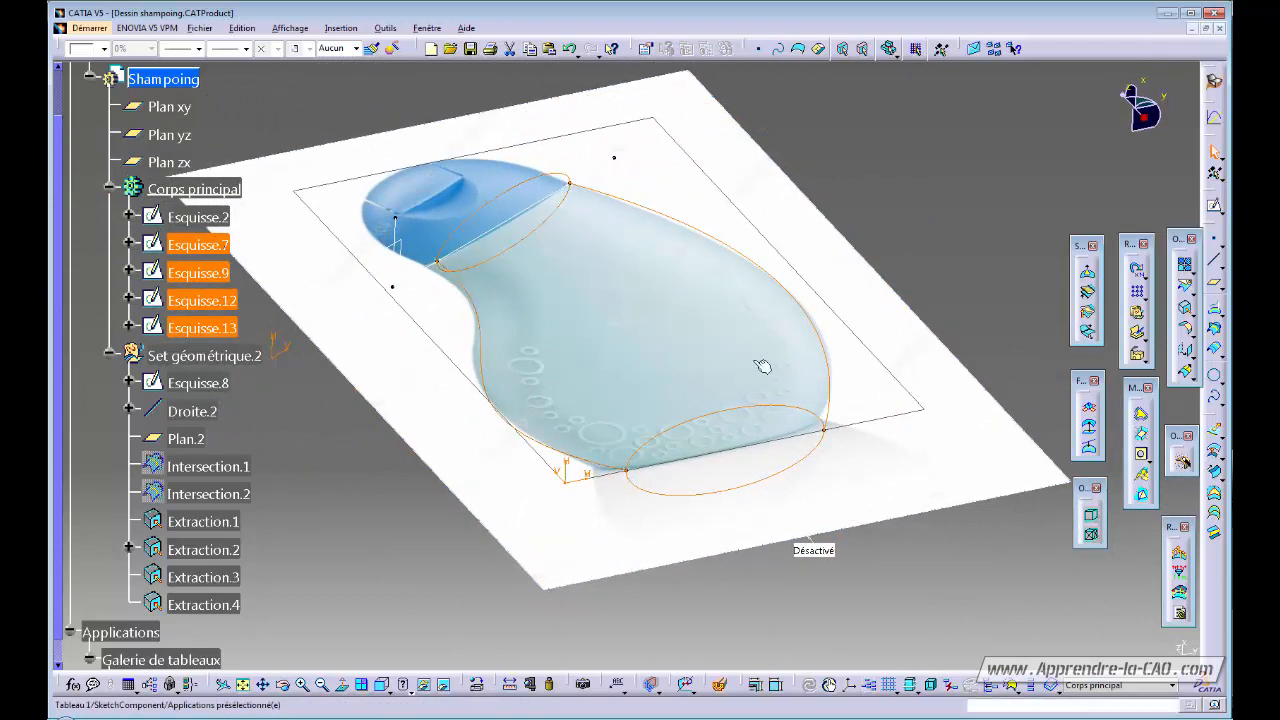
pyautogui.moveTo(785, 333)
pyautogui.mouseDown(button='middle')
pyautogui.moveTo(742, 370)
pyautogui.moveTo(806, 357)
pyautogui.moveTo(484, 451)
pyautogui.moveTo(484, 468)
pyautogui.mouseUp(button='middle')
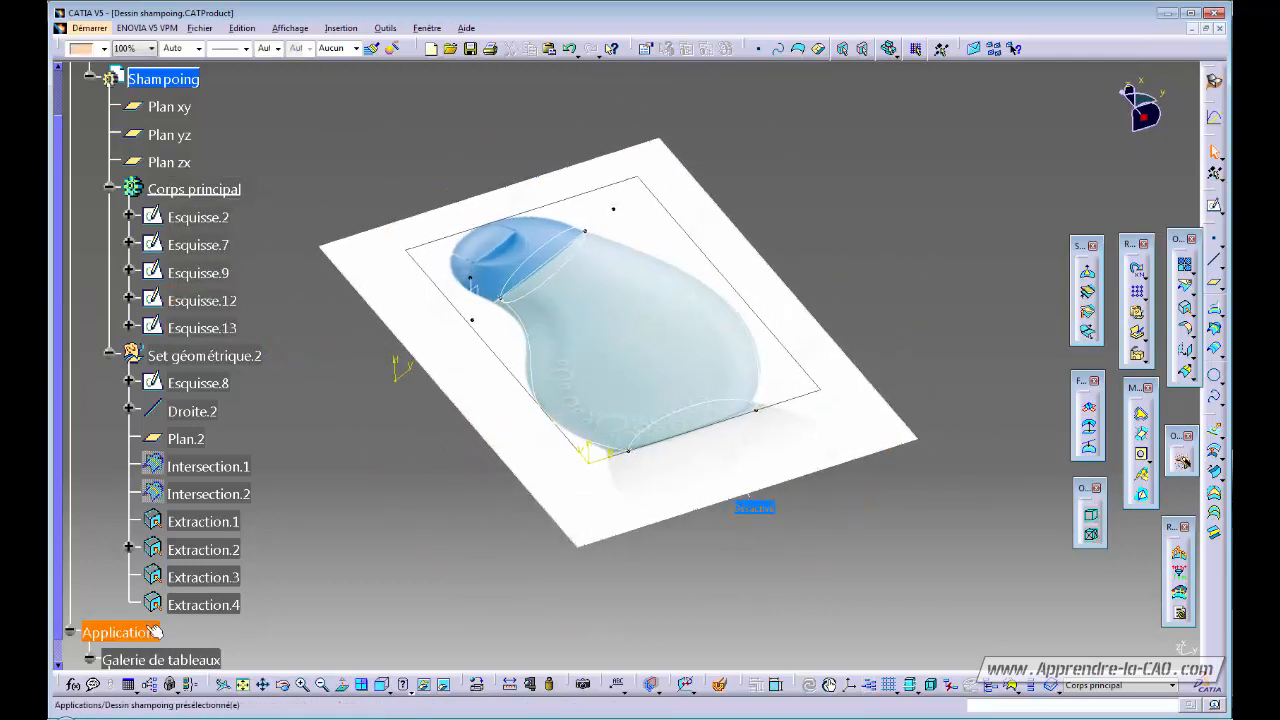
# Hide the Tableau 1 photo so only the bottle's wireframe sketches are displayed
pyautogui.rightClick(174, 457)
pyautogui.click(222, 498)
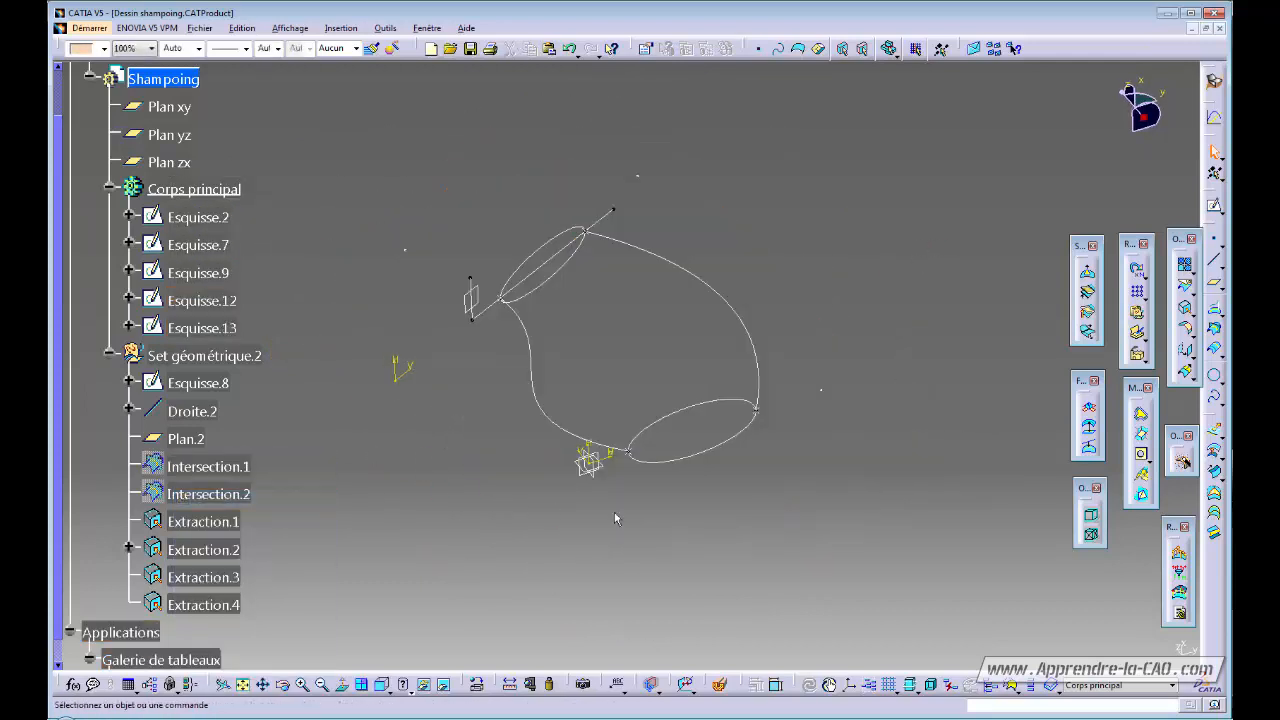
pyautogui.moveTo(741, 496); pyautogui.dragTo(761, 468, button='middle')
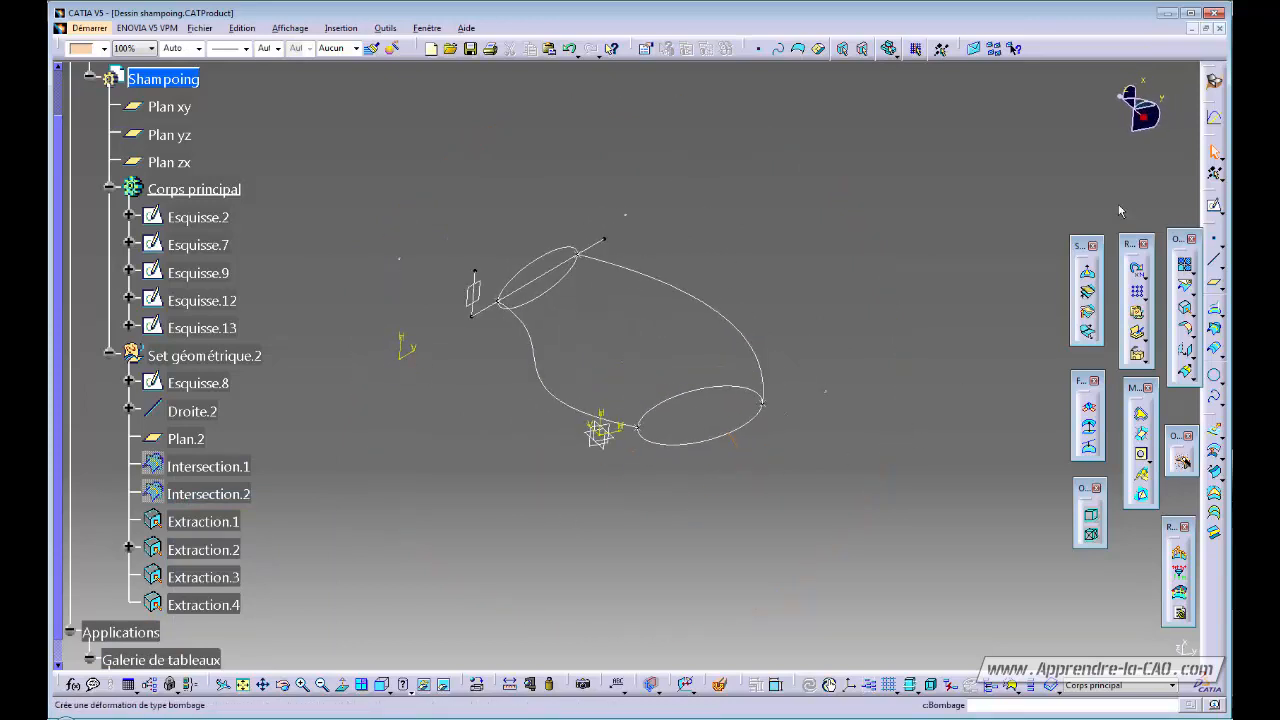
# Start a multi-sections solid in Part Design and select the base ellipse Esquisse.7 as its first section
pyautogui.click(1215, 82)
pyautogui.click(1012, 243)
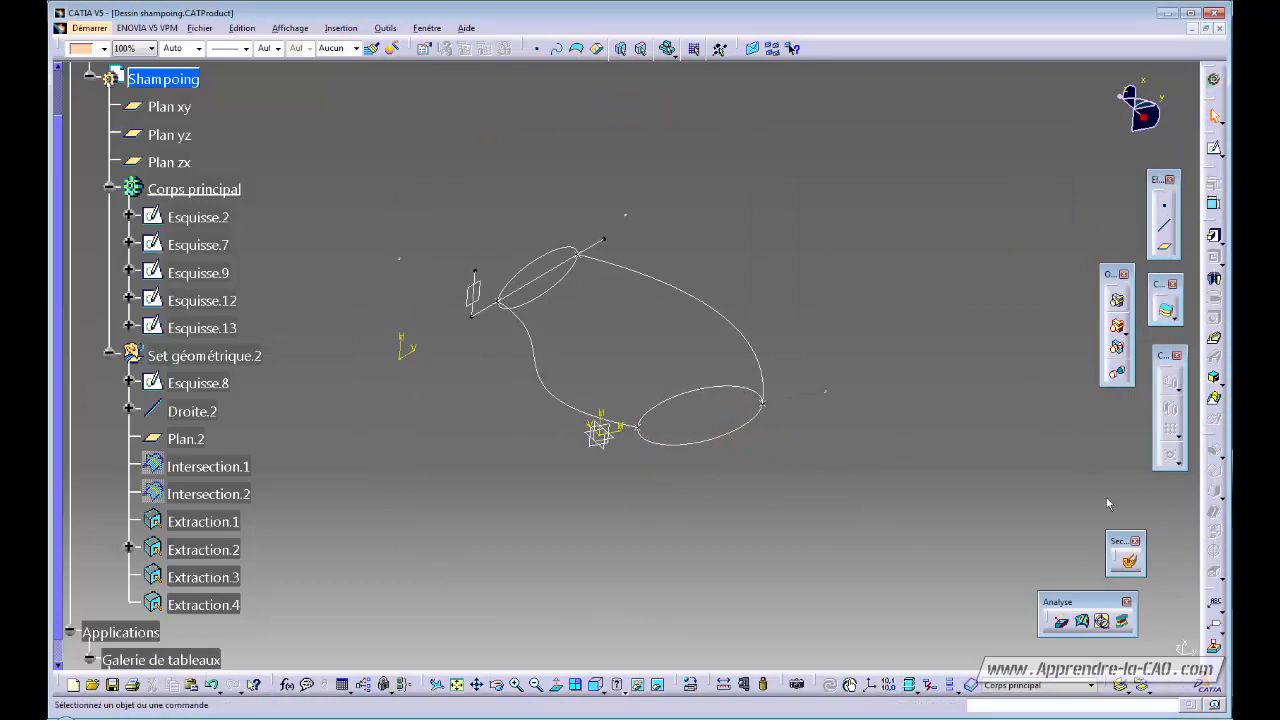
pyautogui.click(1215, 401)
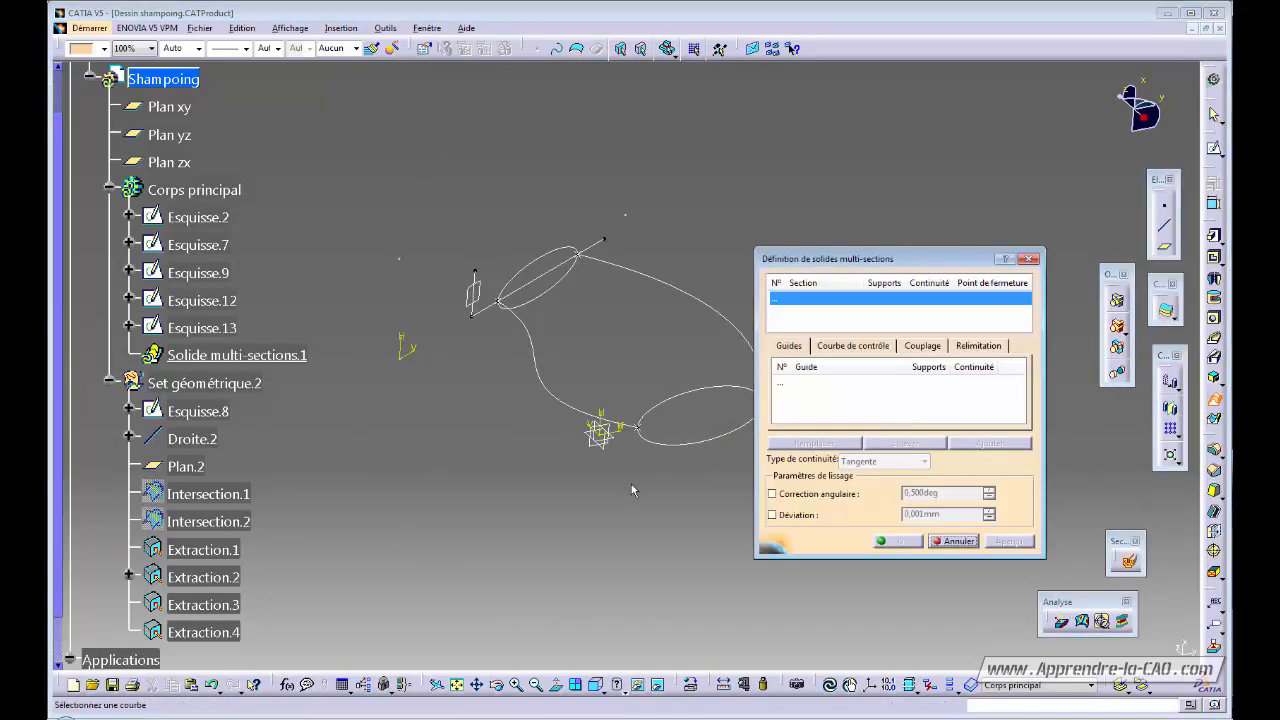
pyautogui.moveTo(631, 484); pyautogui.dragTo(670, 500, button='middle')
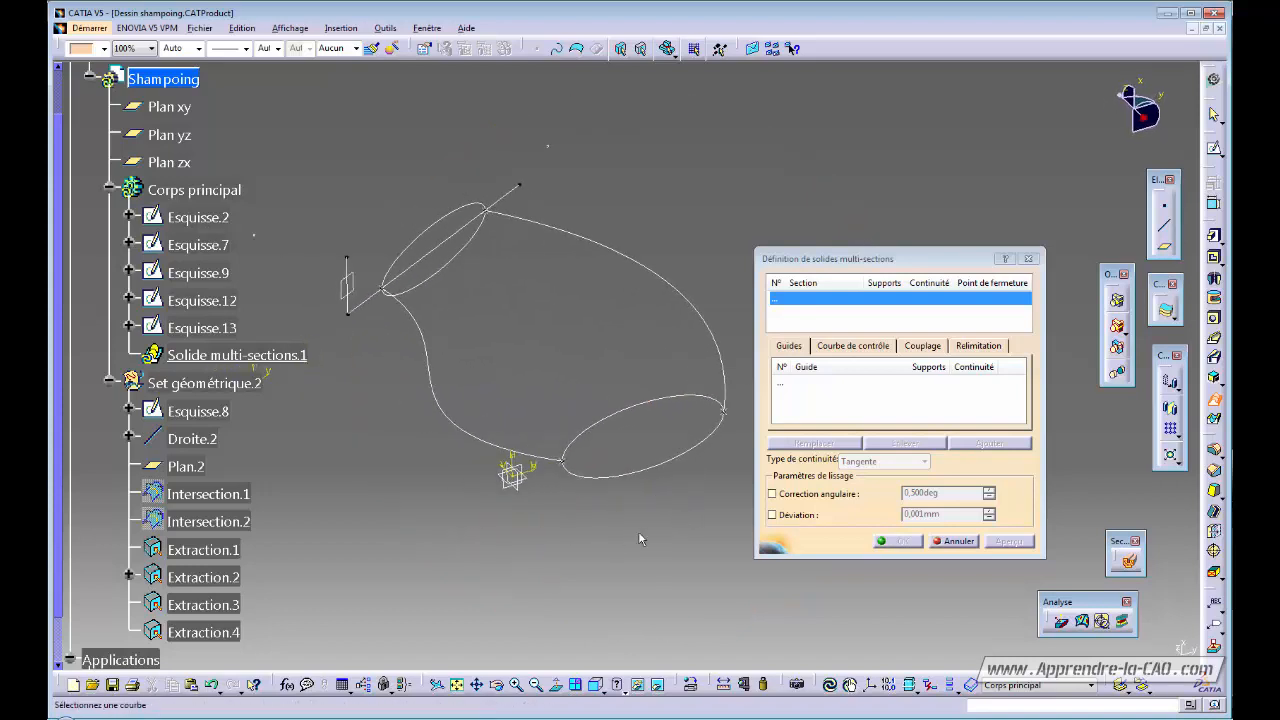
pyautogui.click(655, 408)
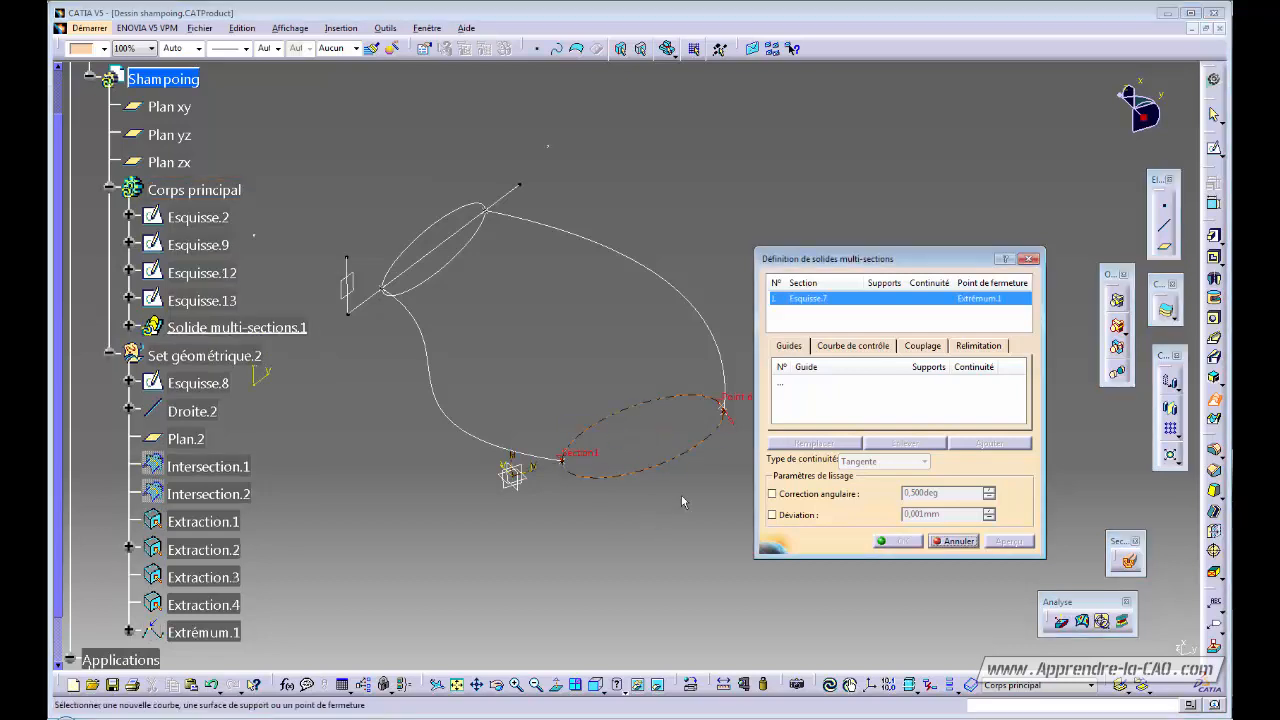
# Replace the base section's closing point with the ellipse end point where the convex-side spline ends
pyautogui.moveTo(683, 502); pyautogui.dragTo(608, 306, button='middle')
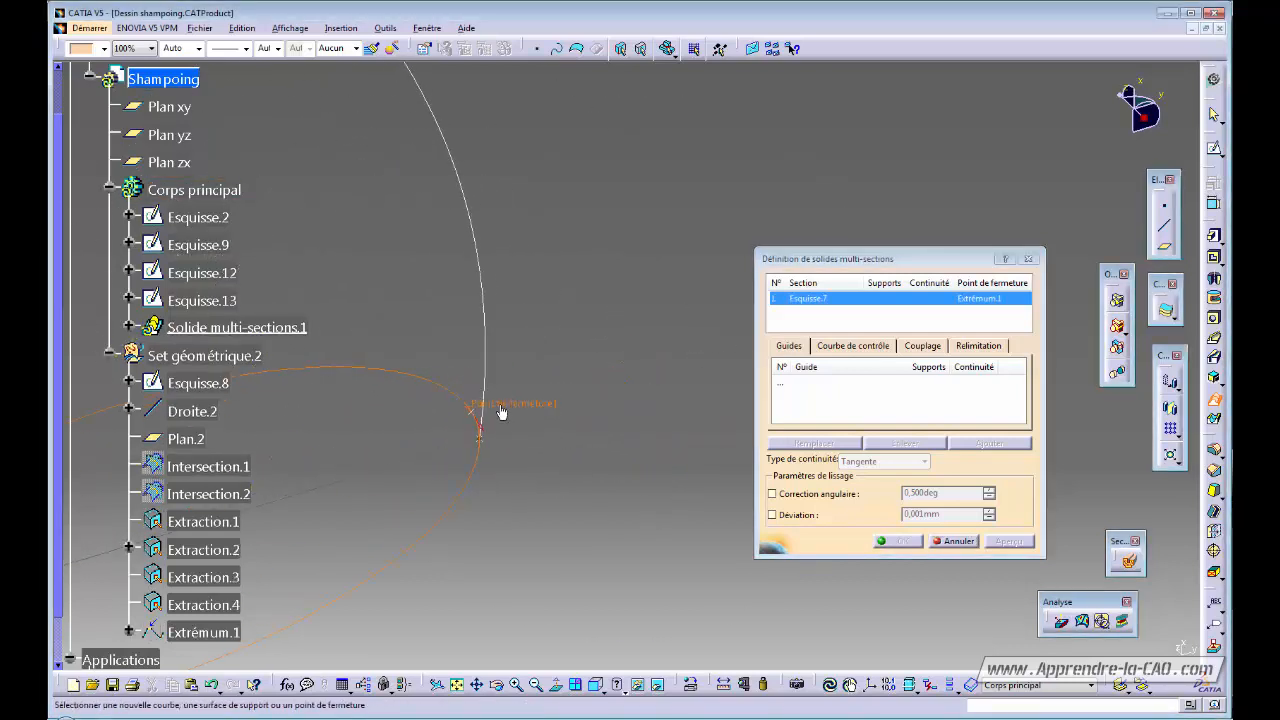
pyautogui.moveTo(530, 502); pyautogui.dragTo(673, 346, button='middle')
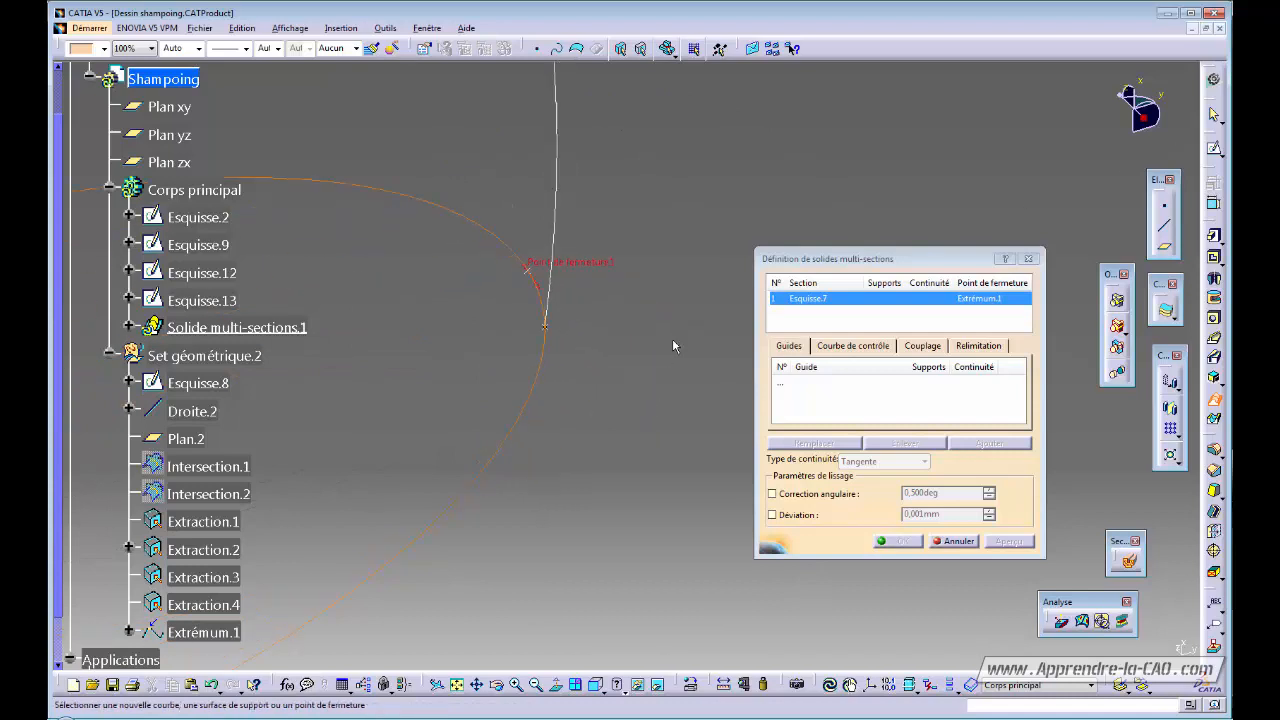
pyautogui.rightClick(591, 265)
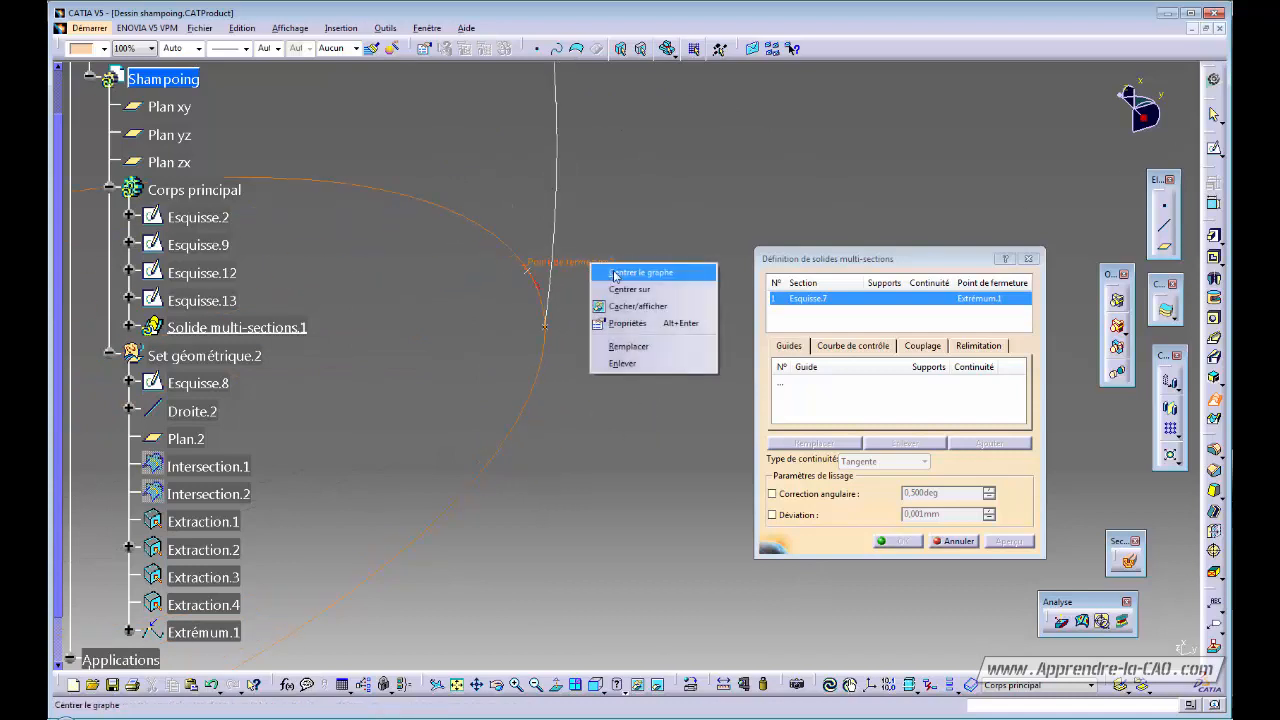
pyautogui.click(642, 347)
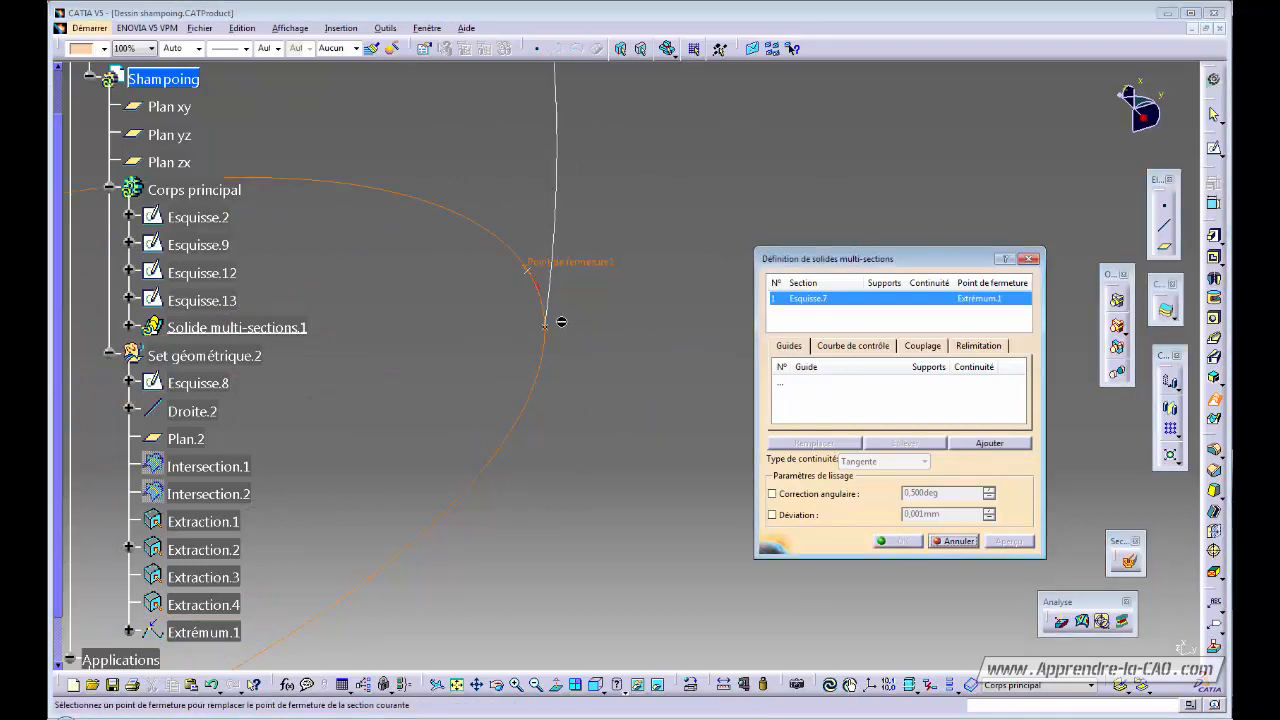
pyautogui.click(546, 327)
pyautogui.moveTo(590, 366)
pyautogui.mouseDown(button='middle')
pyautogui.moveTo(643, 309)
pyautogui.moveTo(600, 426)
pyautogui.moveTo(614, 395)
pyautogui.moveTo(607, 350)
pyautogui.mouseUp(button='middle')
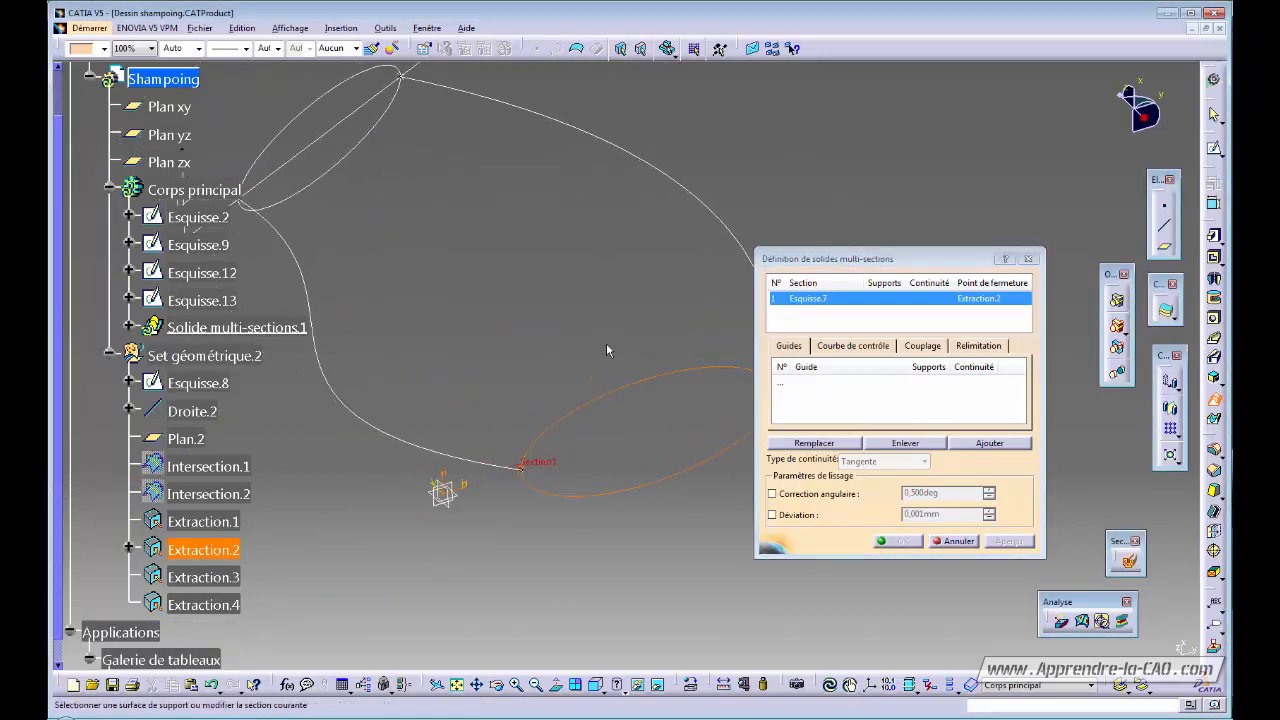
# Add the cap-seam ellipse Esquisse.9 as the second section of the multi-sections solid
pyautogui.click(803, 314)
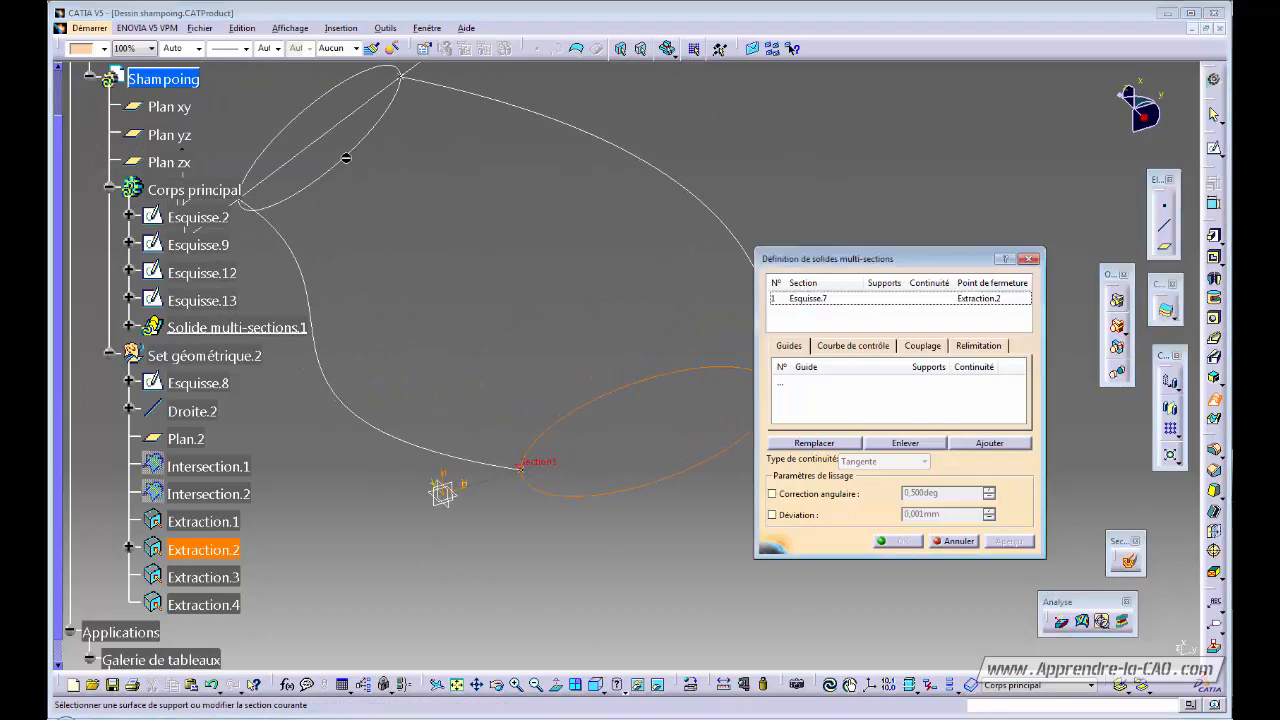
pyautogui.rightClick(803, 316)
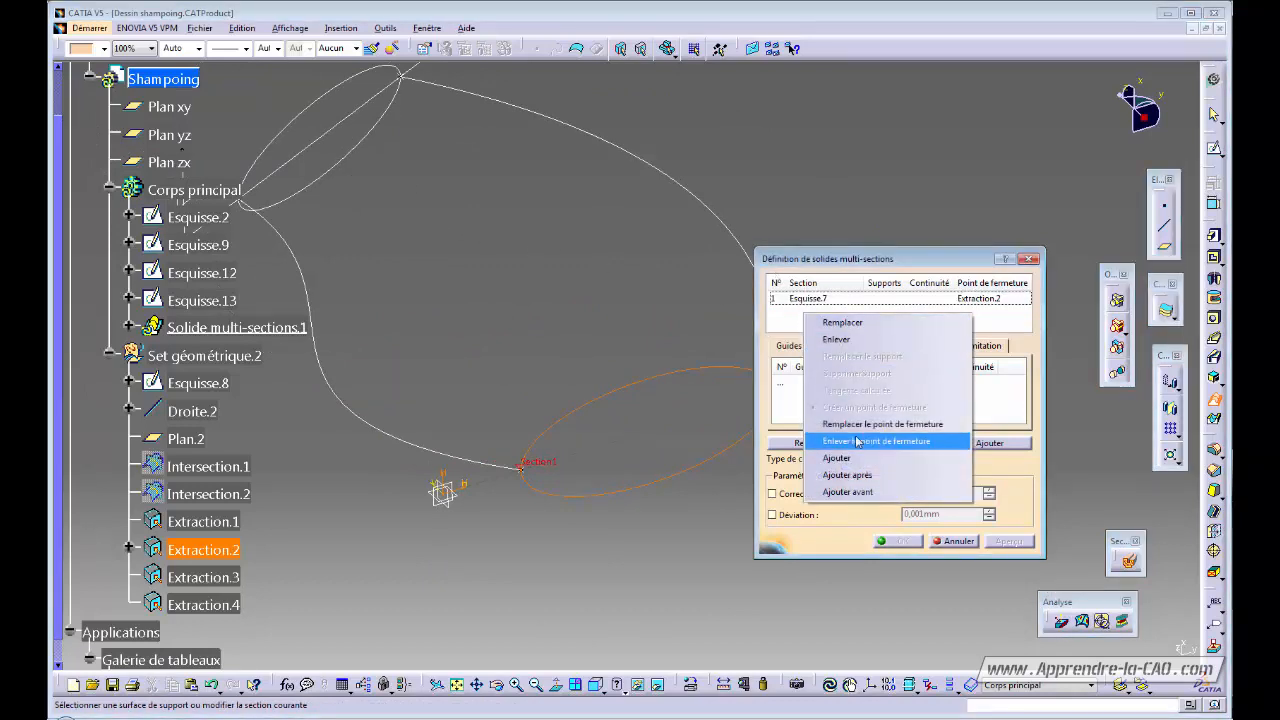
pyautogui.click(862, 460)
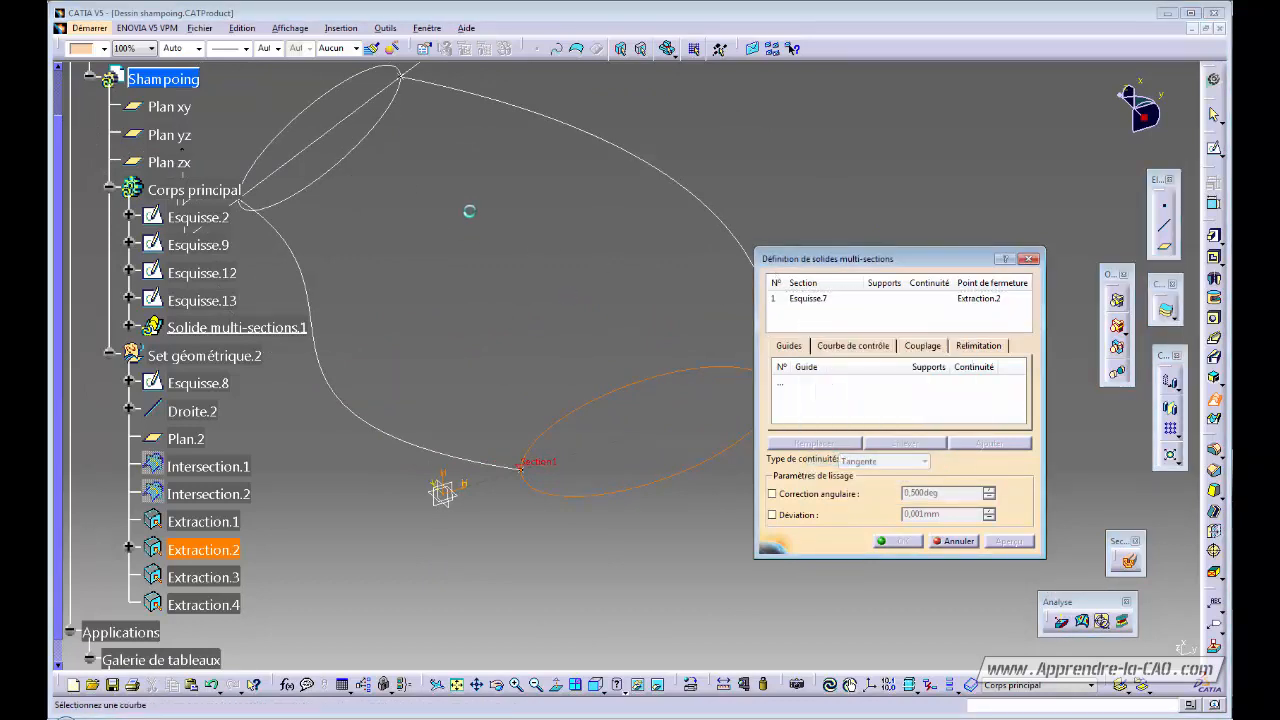
pyautogui.click(362, 152)
pyautogui.moveTo(455, 232); pyautogui.dragTo(535, 317, button='middle')
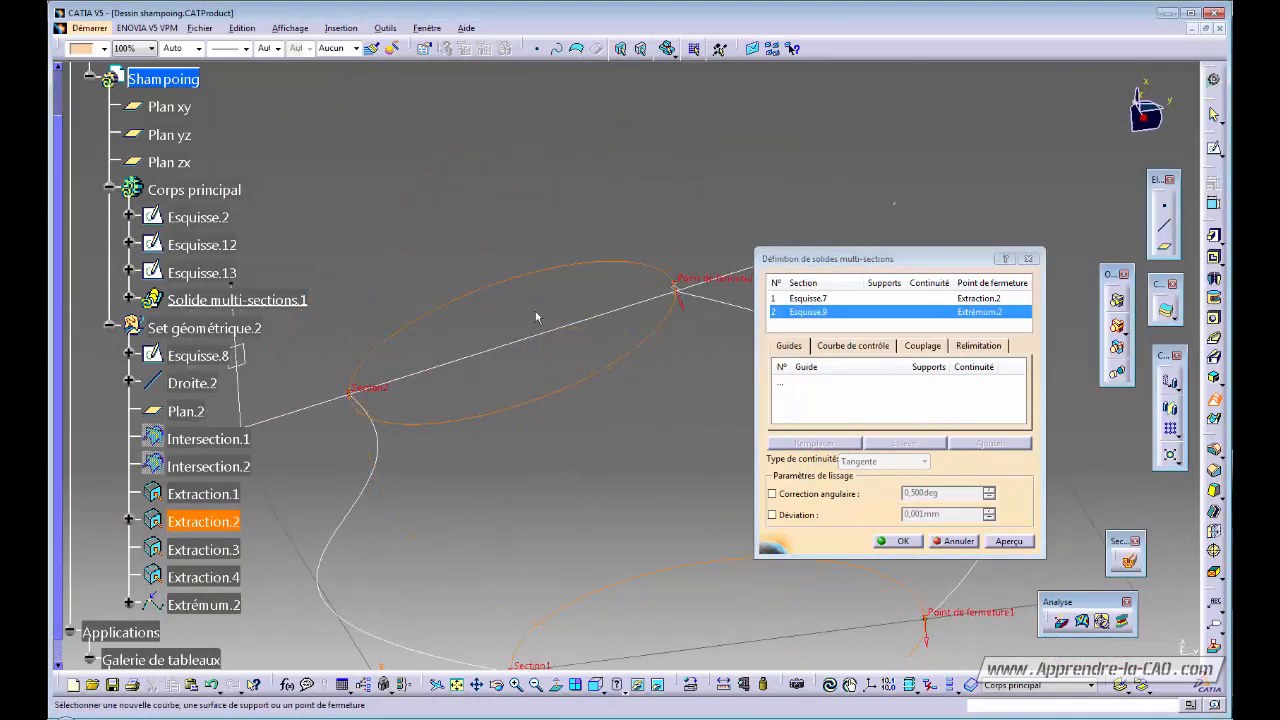
# Replace the cap-seam section's closing point with the ellipse end point on the convex side
pyautogui.moveTo(739, 389); pyautogui.dragTo(598, 252, button='middle')
pyautogui.moveTo(370, 339); pyautogui.dragTo(499, 262, button='middle')
pyautogui.rightClick(484, 242)
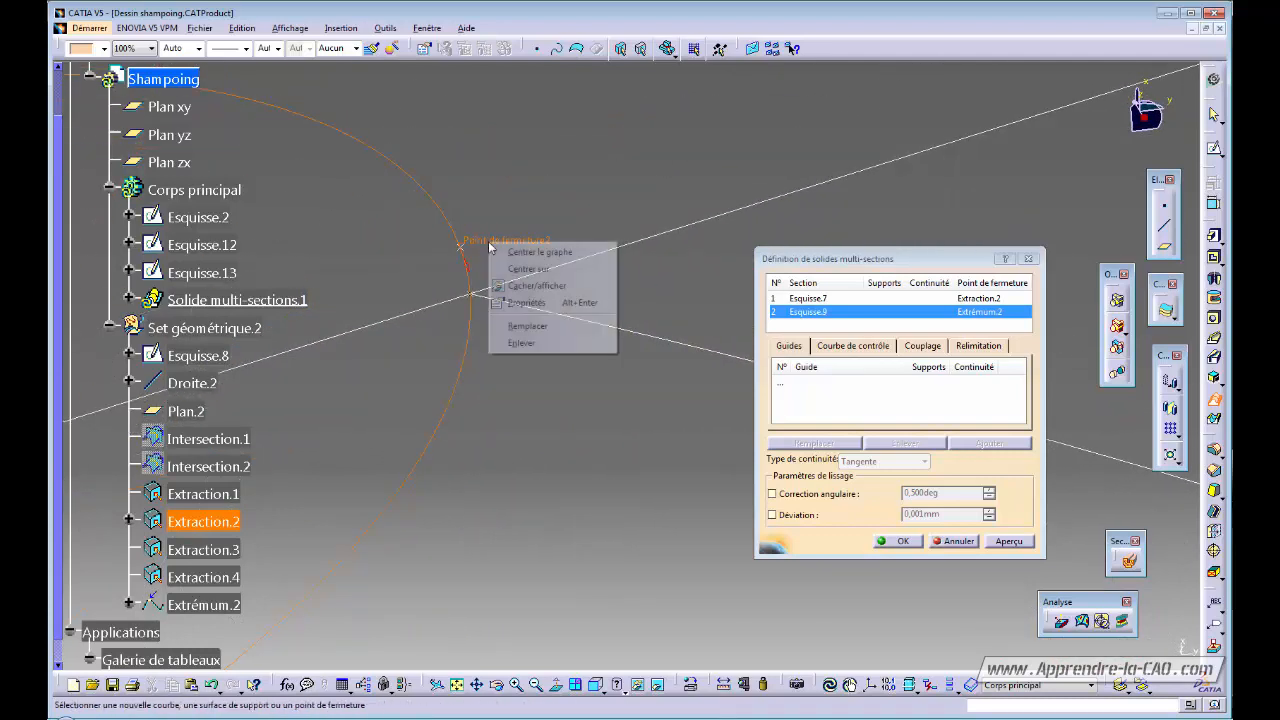
pyautogui.click(545, 323)
pyautogui.click(480, 300)
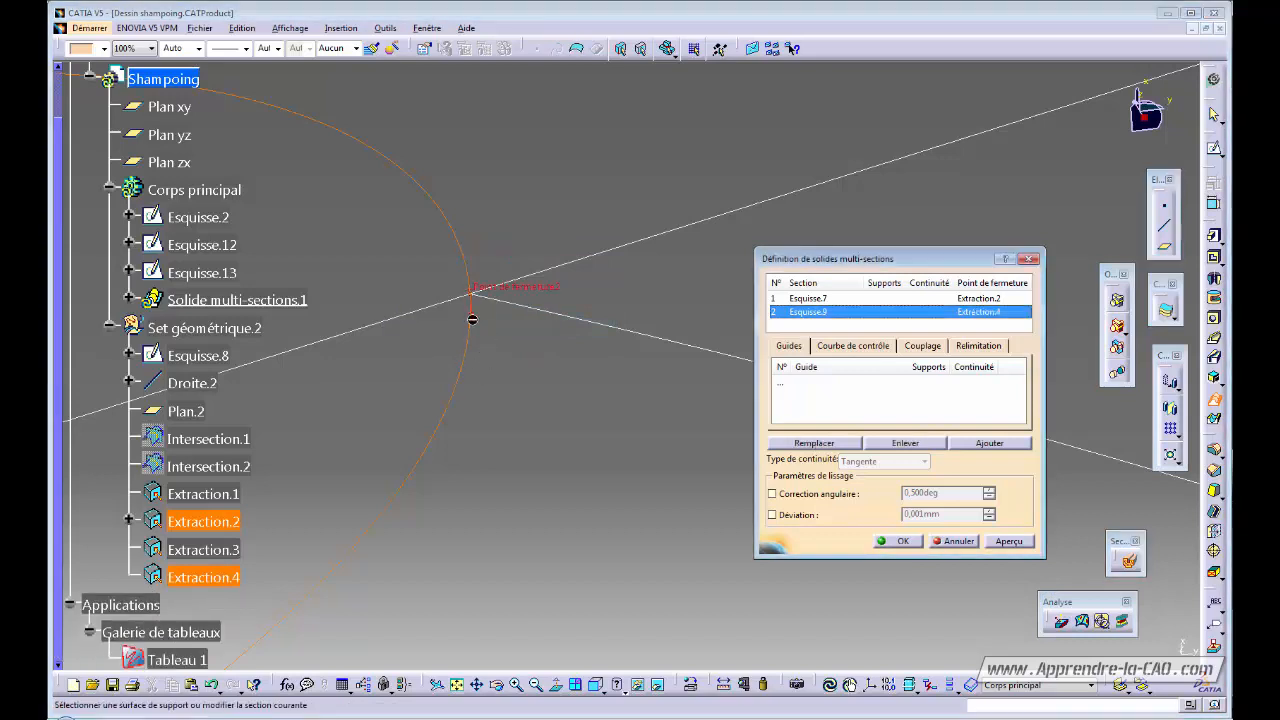
# Preview the multi-sections solid between the two ellipses without guides and compare it with the side splines
pyautogui.moveTo(598, 441); pyautogui.dragTo(546, 469, button='middle')
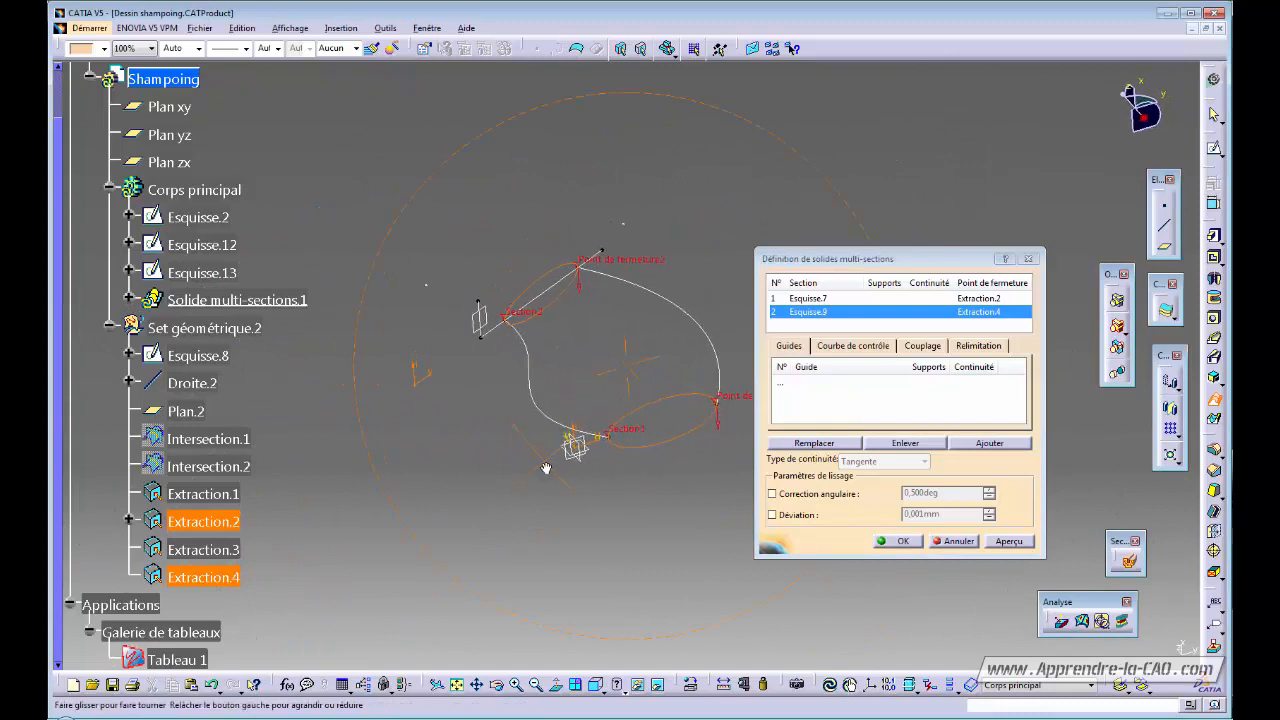
pyautogui.moveTo(629, 497); pyautogui.dragTo(608, 510, button='middle')
pyautogui.click(1010, 541)
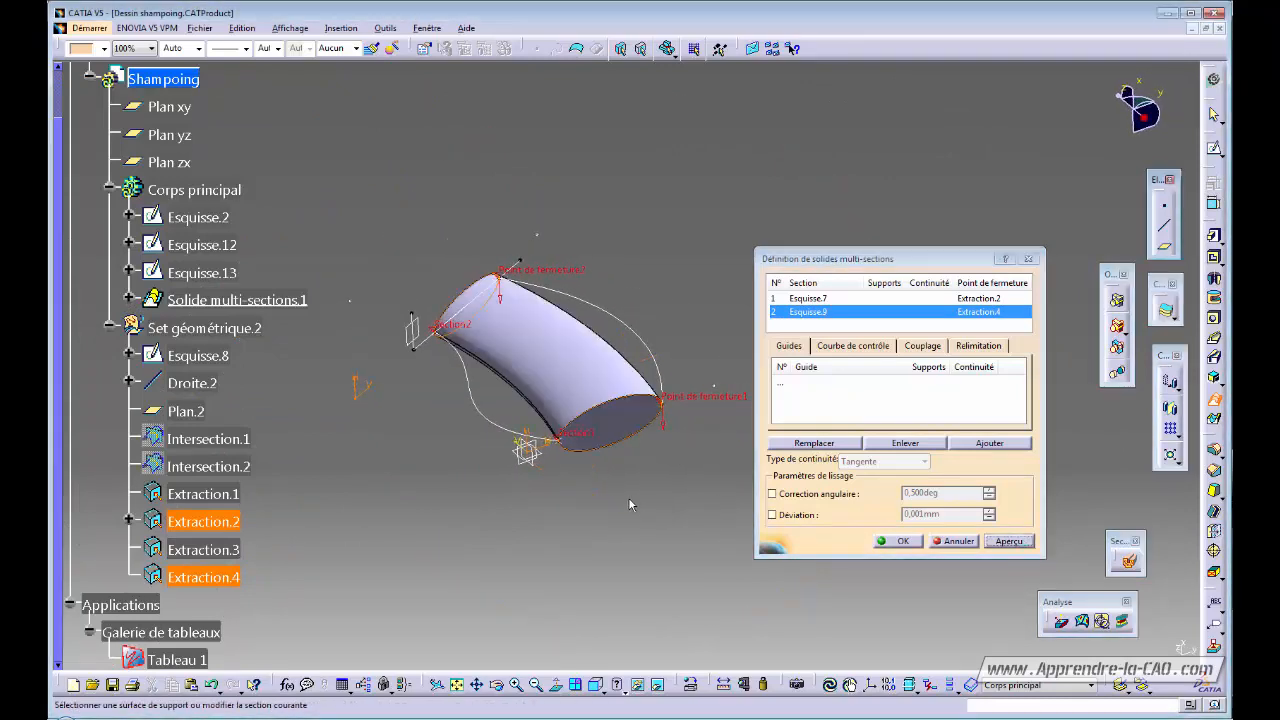
pyautogui.moveTo(548, 385); pyautogui.dragTo(607, 389, button='middle')
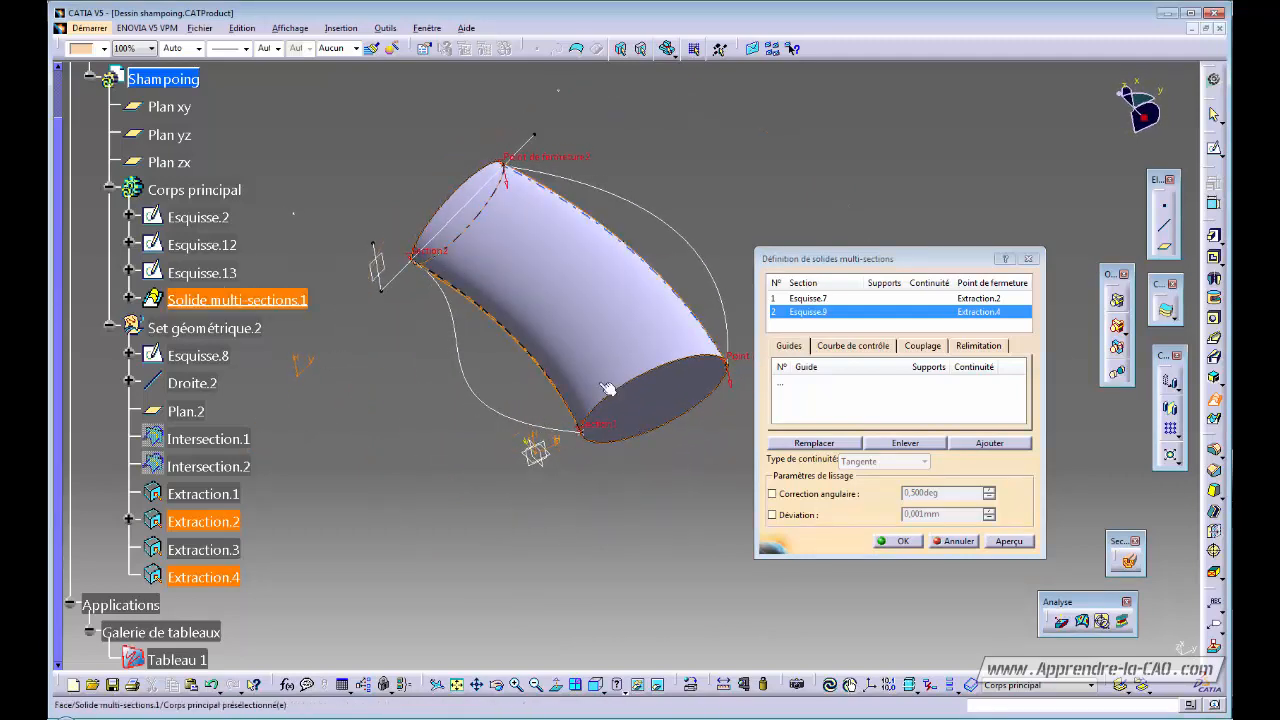
# Add the side splines Esquisse.12 and Esquisse.13 as guides, preview the shape and create the multi-sections solid
pyautogui.click(785, 389)
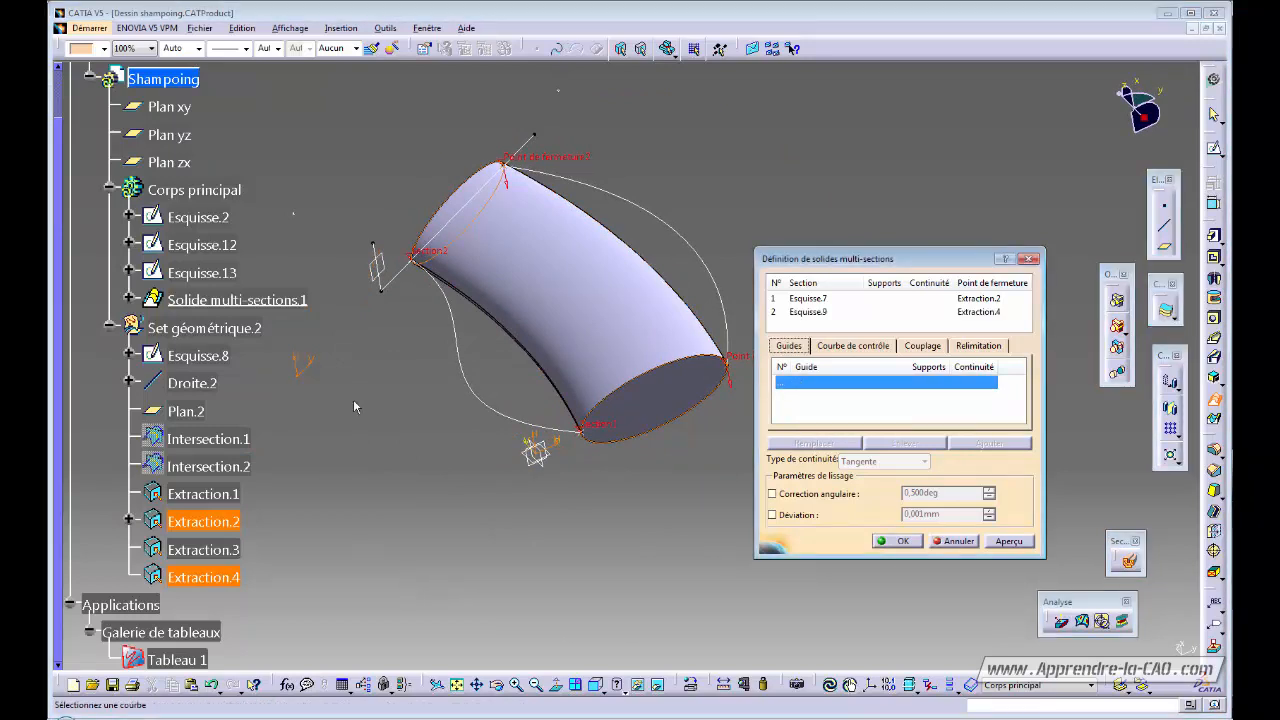
pyautogui.click(465, 356)
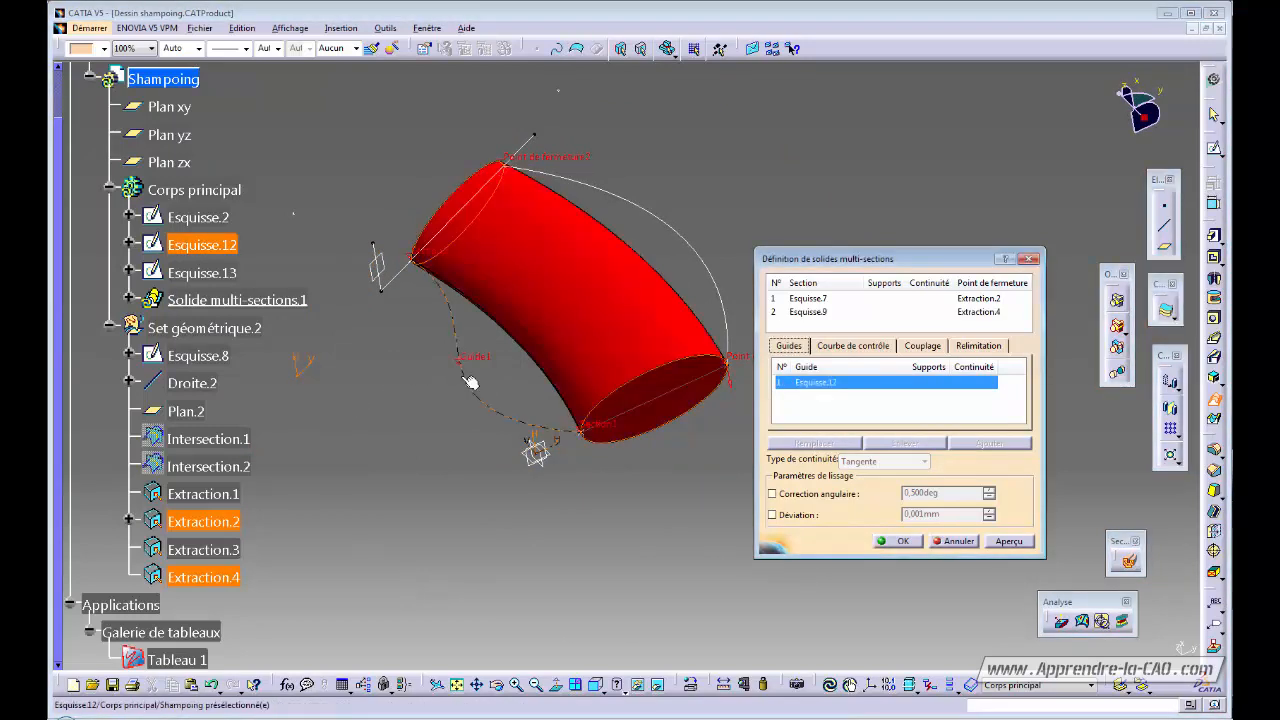
pyautogui.click(648, 212)
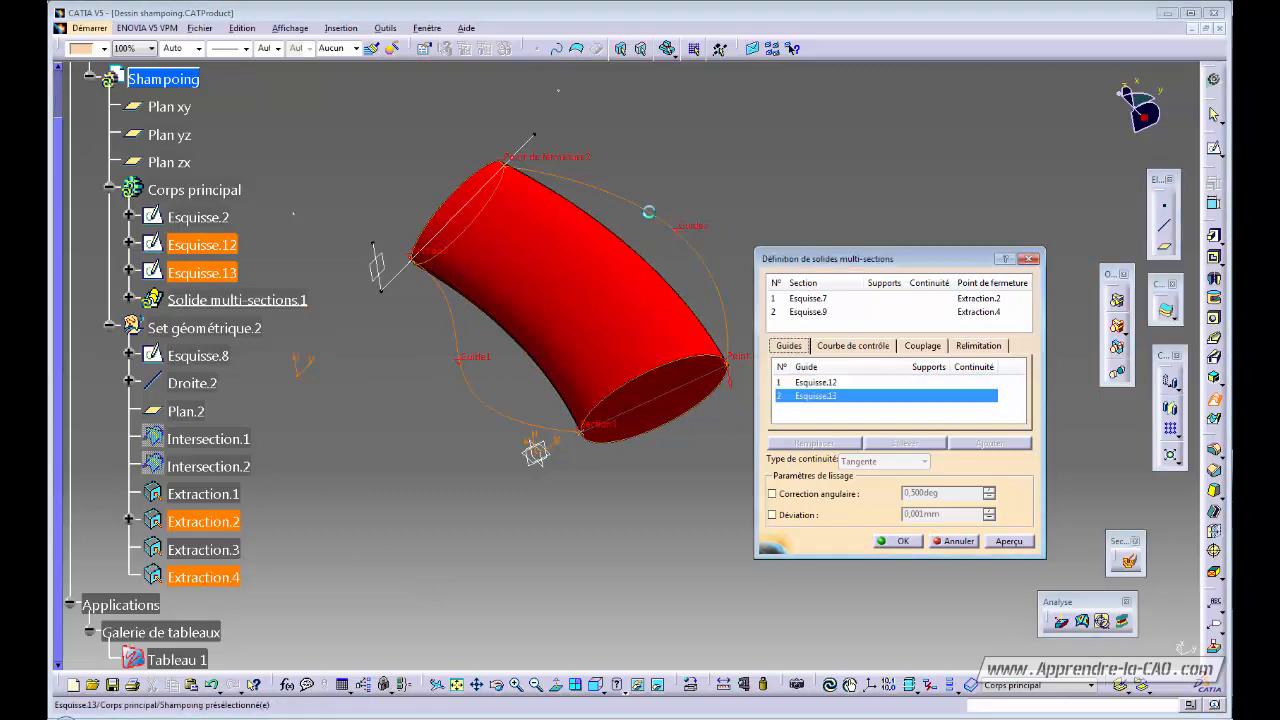
pyautogui.click(1010, 541)
pyautogui.moveTo(650, 446); pyautogui.dragTo(571, 377, button='middle')
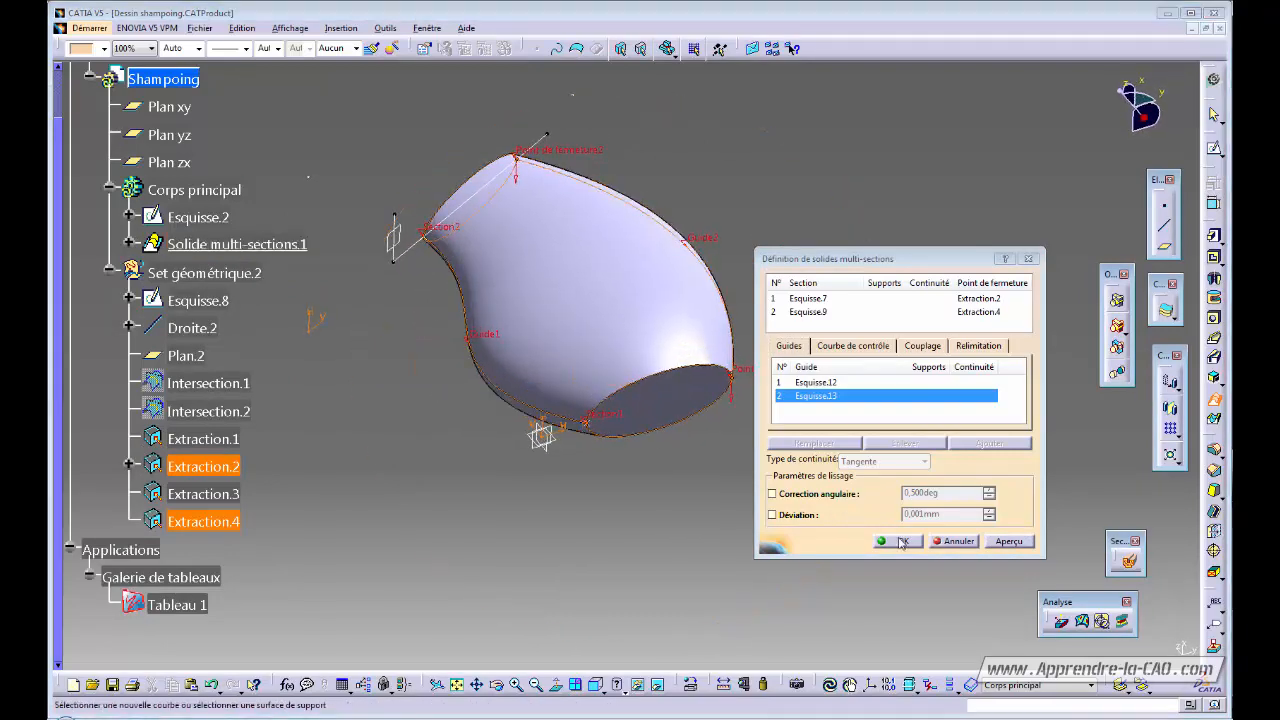
pyautogui.click(893, 540)
pyautogui.moveTo(631, 510); pyautogui.dragTo(659, 510, button='middle')
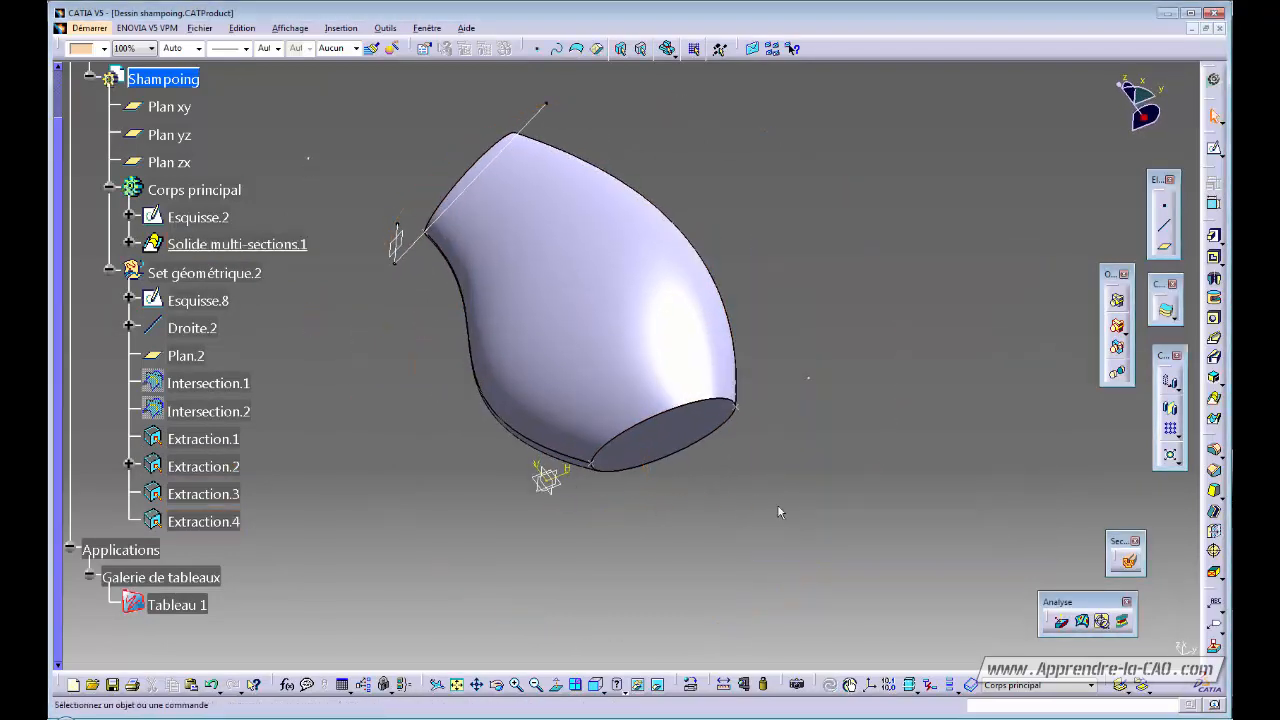
# Display the Tableau 1 photo again behind the solid, activating the root product Dessin shampoing
pyautogui.moveTo(764, 485); pyautogui.dragTo(657, 329, button='middle')
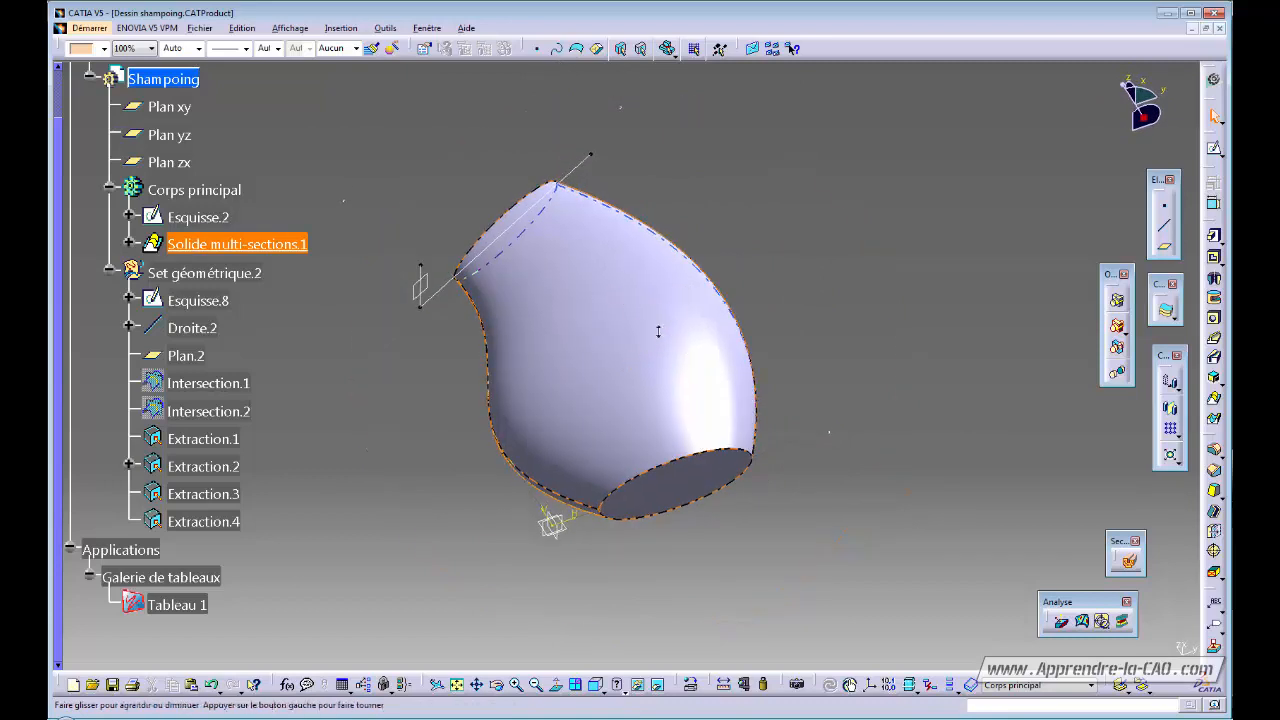
pyautogui.rightClick(184, 606)
pyautogui.click(208, 358)
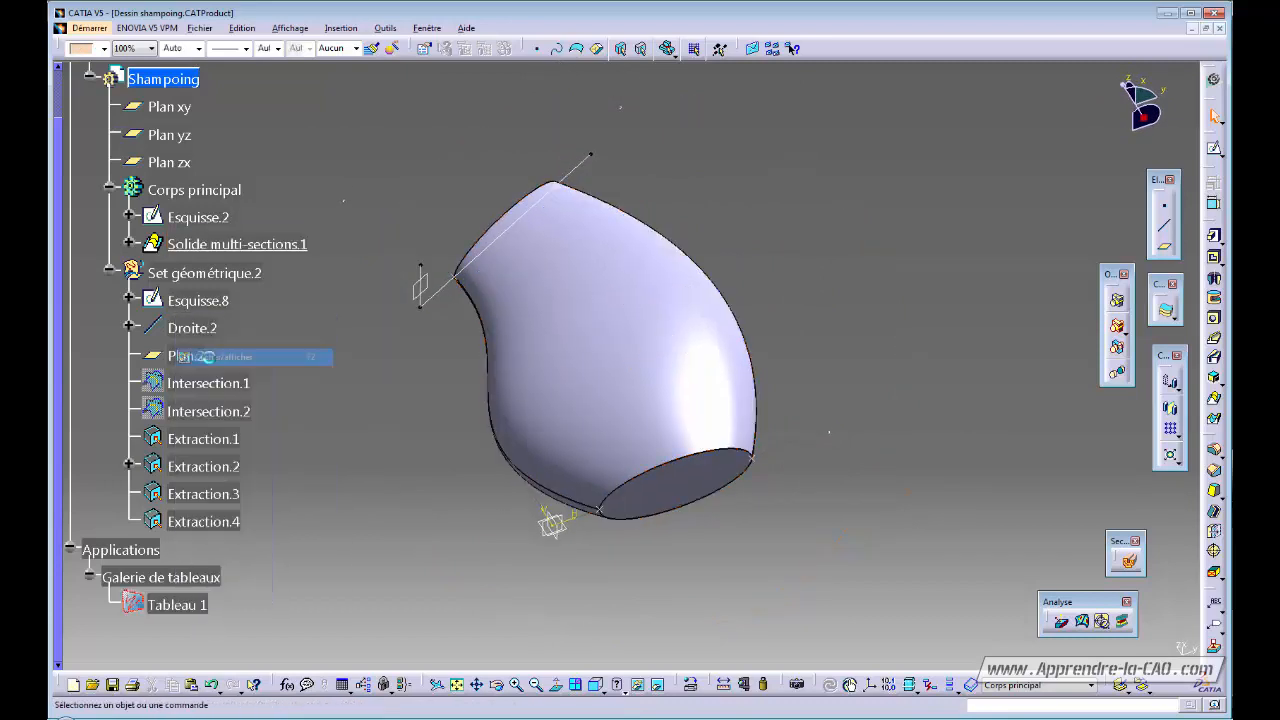
pyautogui.rightClick(180, 605)
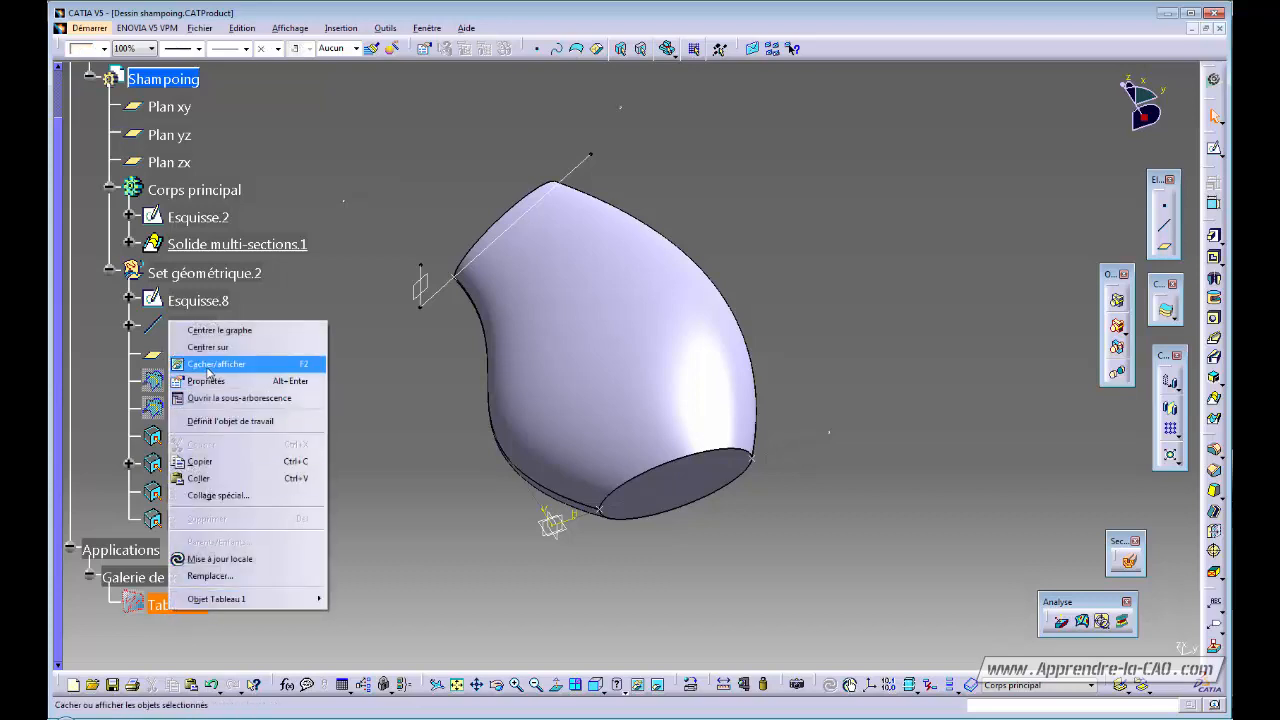
pyautogui.click(208, 366)
pyautogui.moveTo(354, 488); pyautogui.dragTo(320, 516, button='middle')
pyautogui.moveTo(61, 420); pyautogui.dragTo(62, 313)
pyautogui.moveTo(388, 467); pyautogui.dragTo(386, 415, button='middle')
pyautogui.doubleClick(151, 81)
pyautogui.moveTo(740, 440); pyautogui.dragTo(434, 489, button='middle')
pyautogui.click(434, 489)
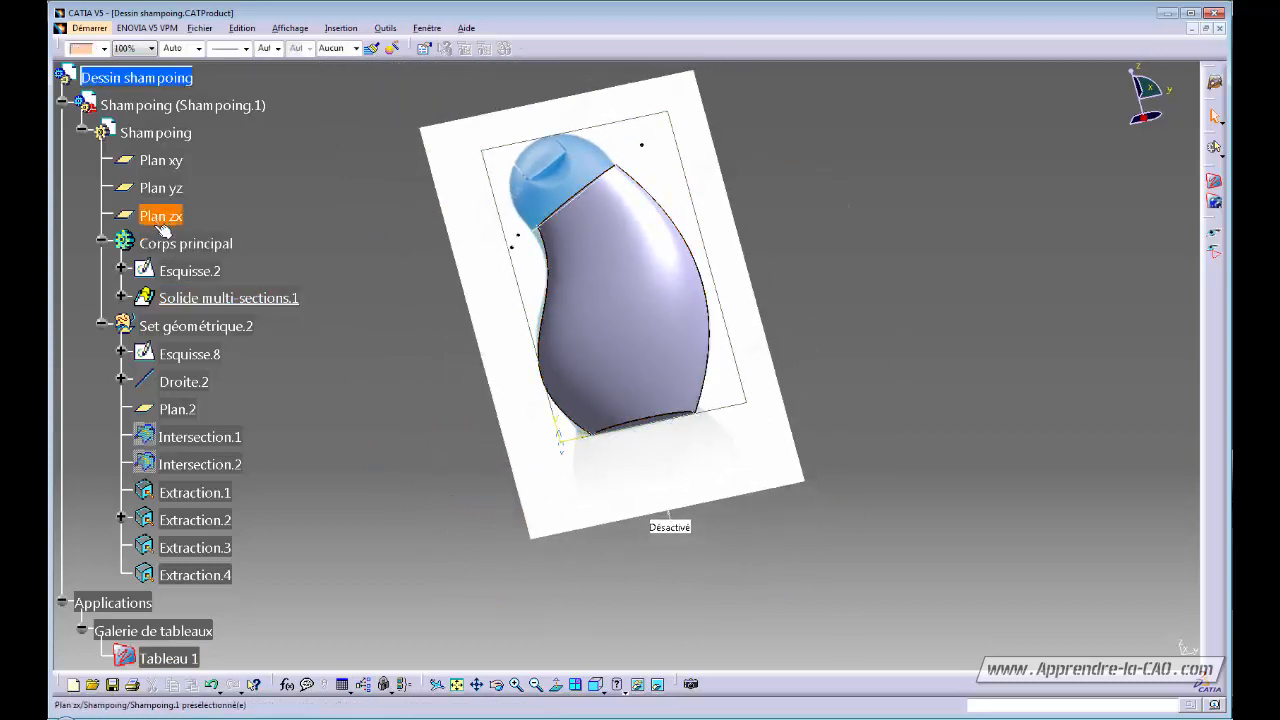
# Reactivate the Shampoing part and compare the solid's contour with the bottle in the photo
pyautogui.click(158, 133)
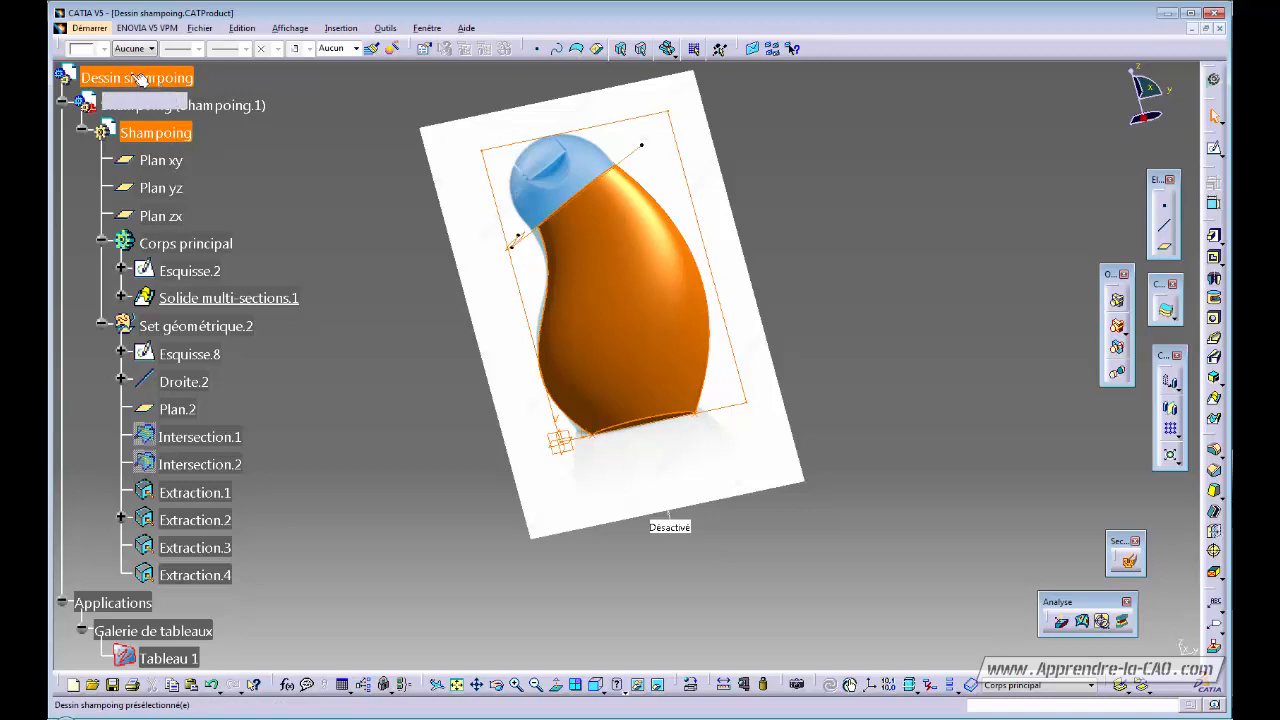
pyautogui.click(453, 470)
pyautogui.moveTo(657, 515); pyautogui.dragTo(598, 495, button='middle')
pyautogui.moveTo(695, 313); pyautogui.dragTo(530, 226, button='middle')
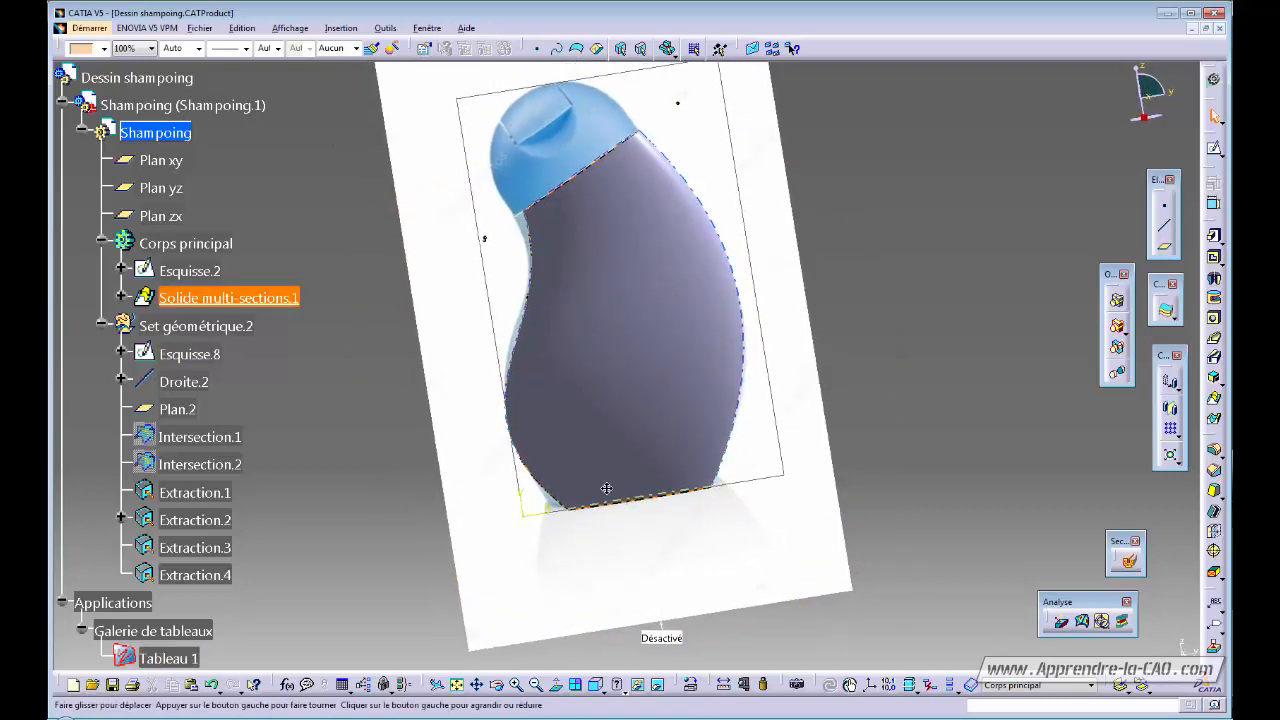
pyautogui.moveTo(634, 463); pyautogui.dragTo(674, 489, button='middle')
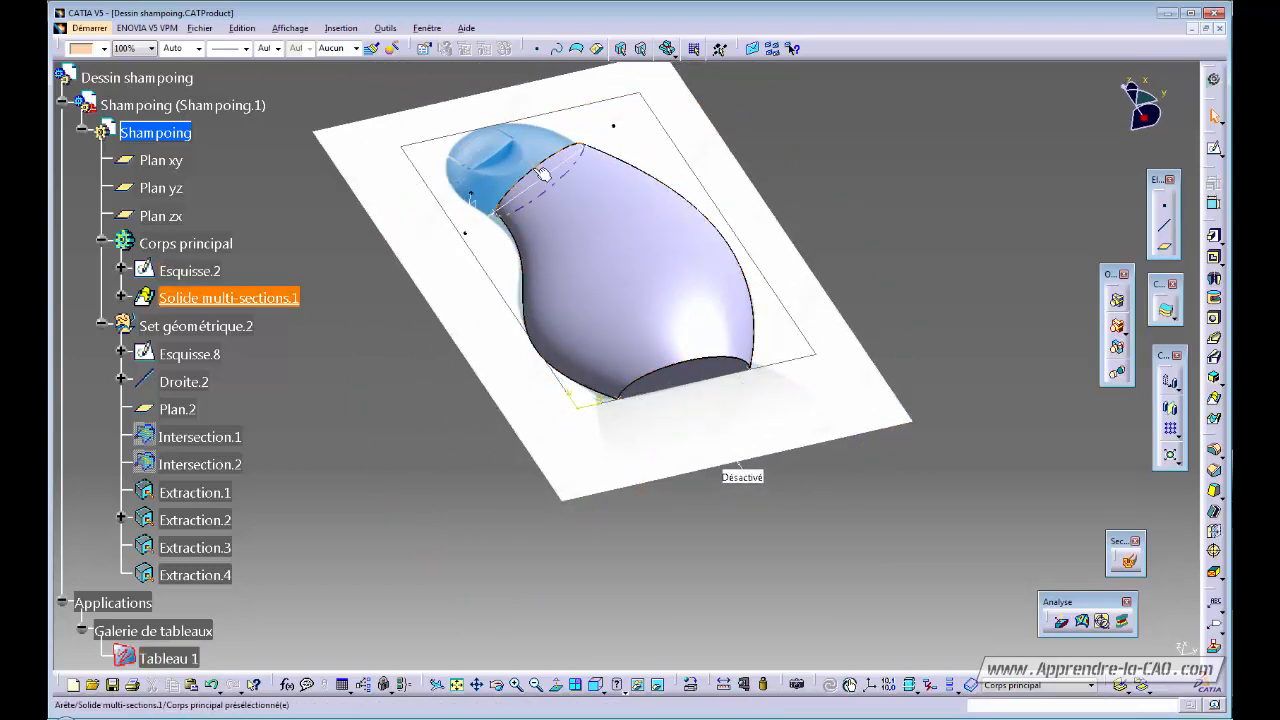
pyautogui.moveTo(614, 437); pyautogui.dragTo(600, 430, button='middle')
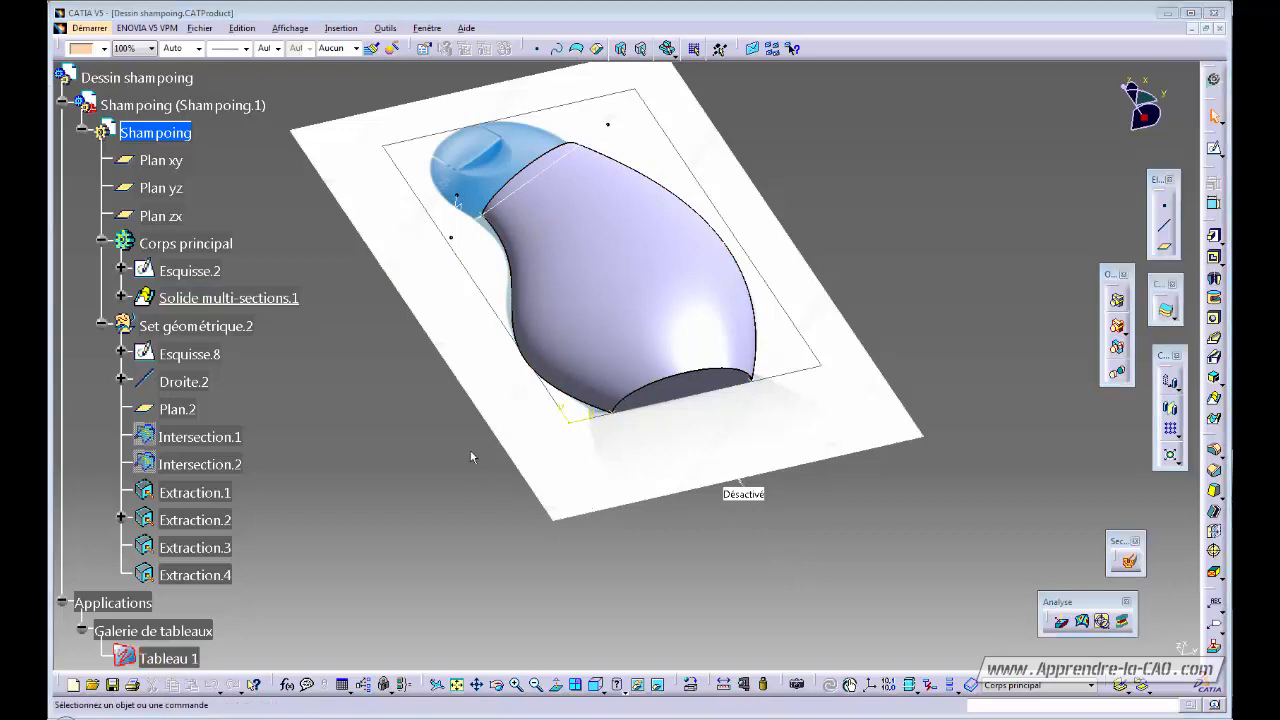
# Rename Esquisse.2 as "Dimensions principales" in its element properties
pyautogui.click(182, 272)
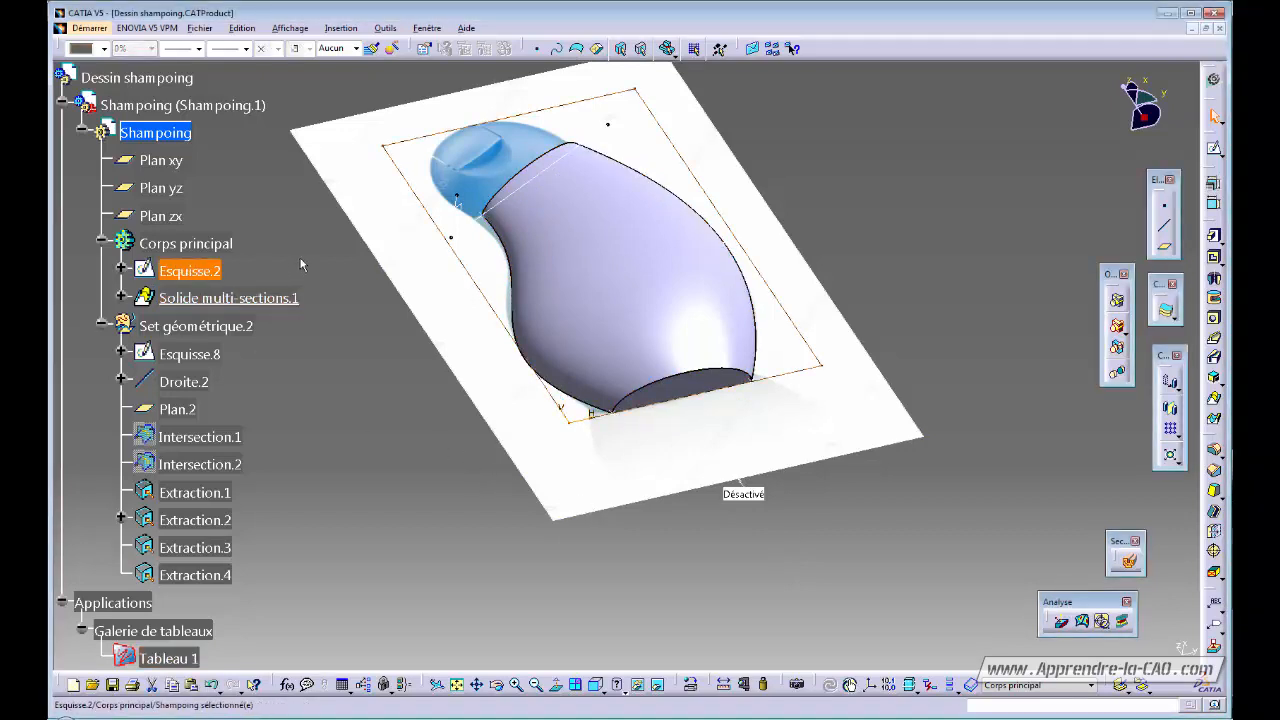
pyautogui.hotkey('alt', 'Return')
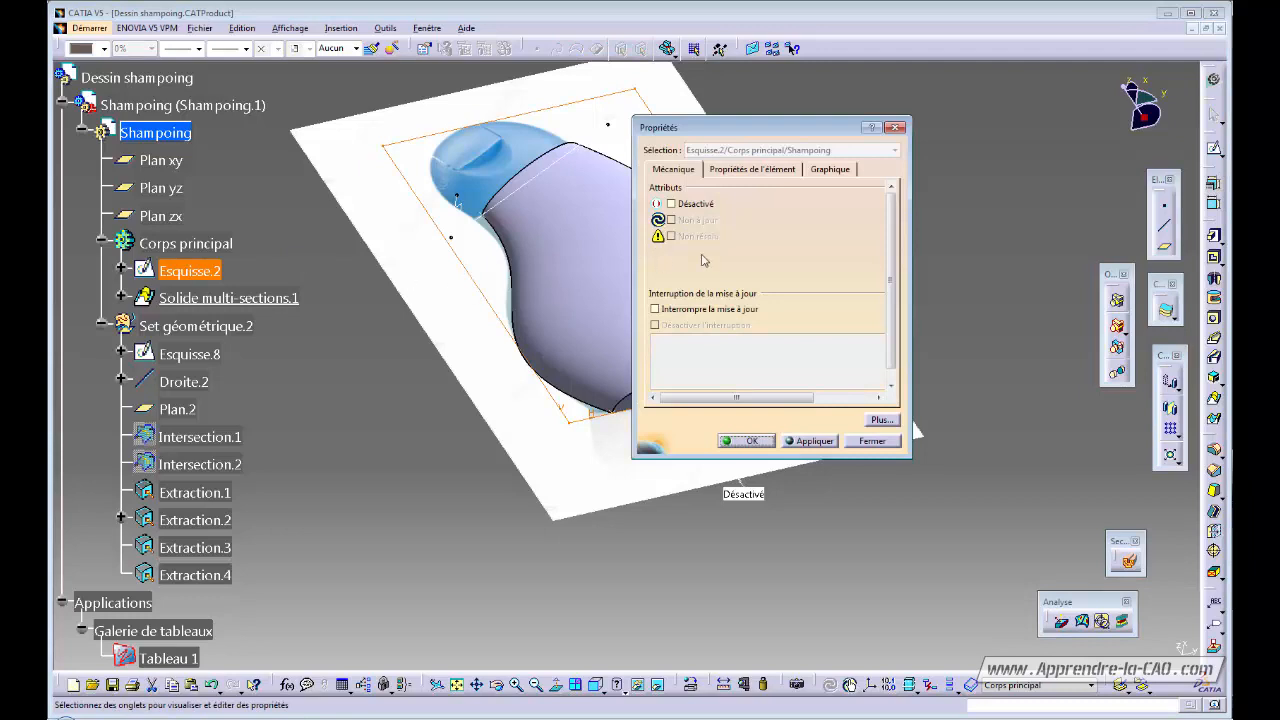
pyautogui.click(756, 170)
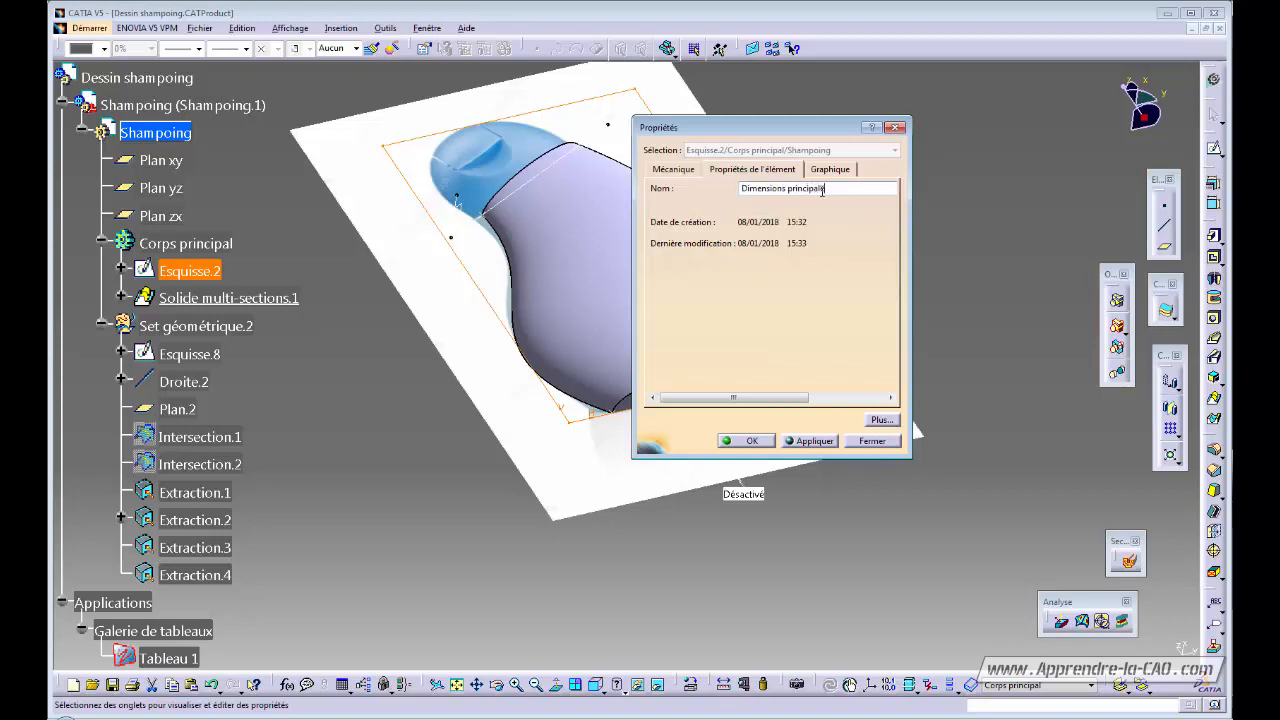
pyautogui.press('Return')
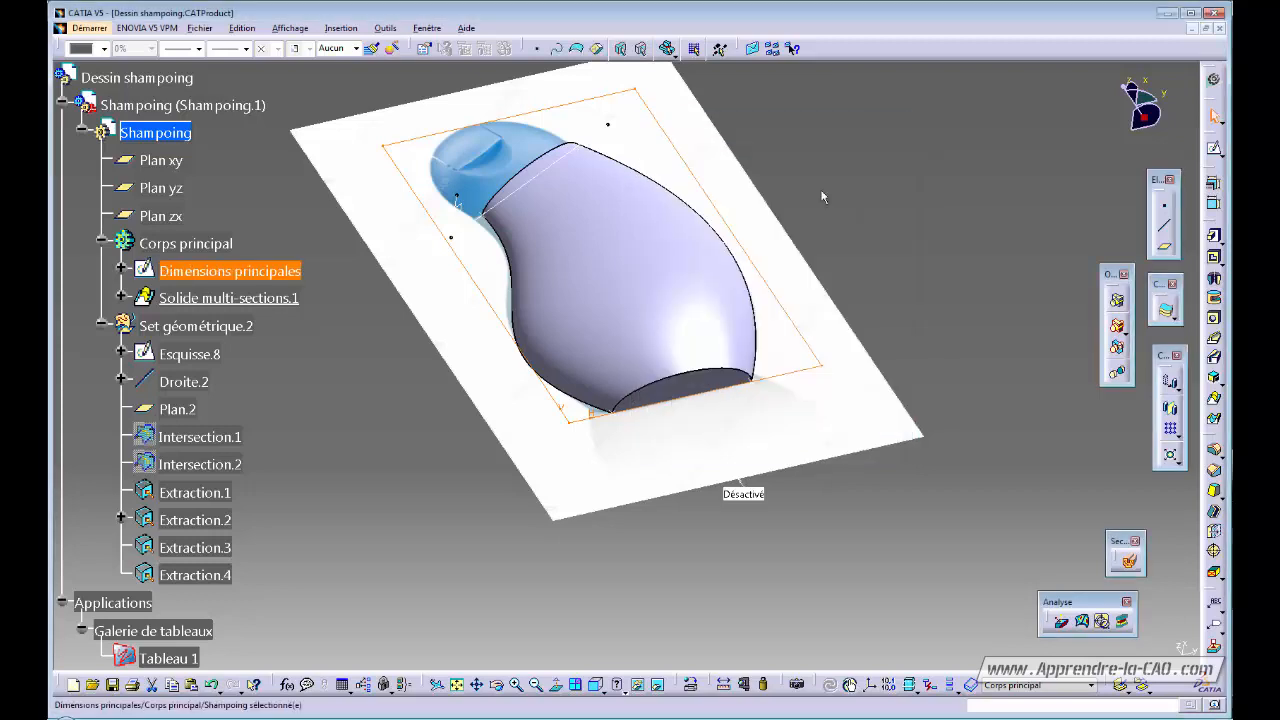
# Show the hidden sketches Esquisse.12, Esquisse.13, Esquisse.7 and Esquisse.9 under Solide multi-sections.1
pyautogui.click(118, 298)
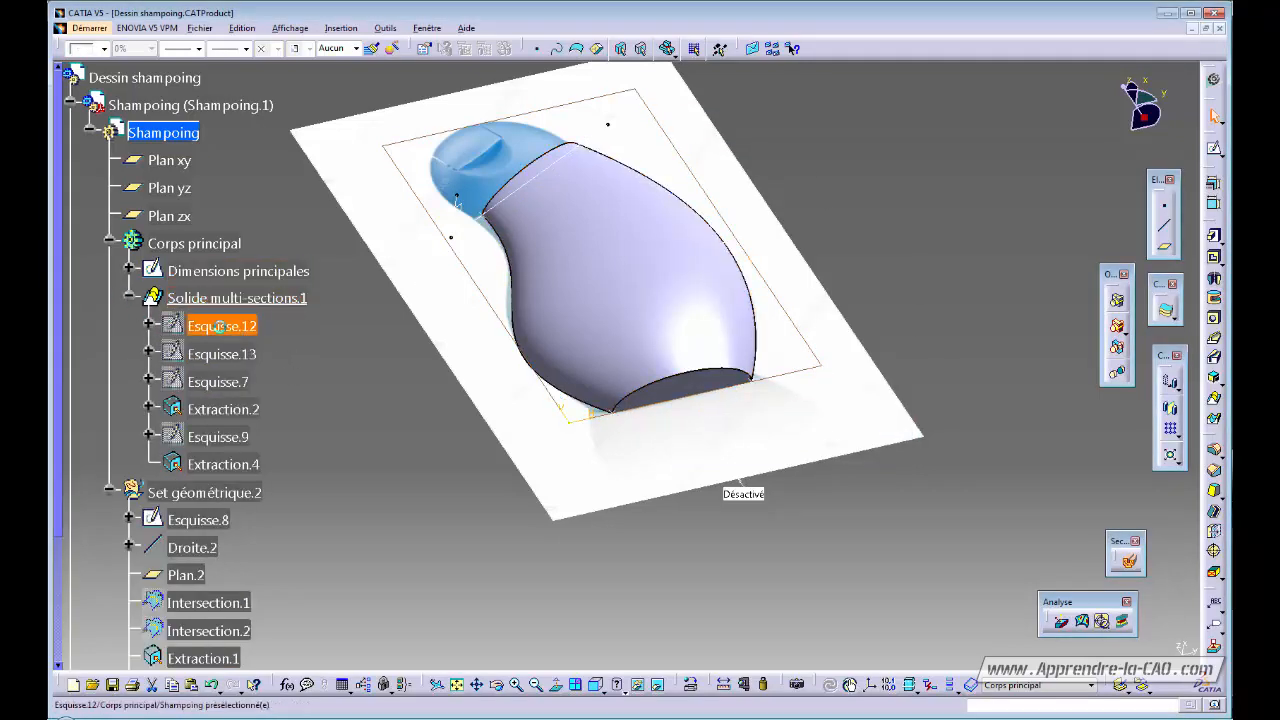
pyautogui.press('space')
pyautogui.click(230, 357)
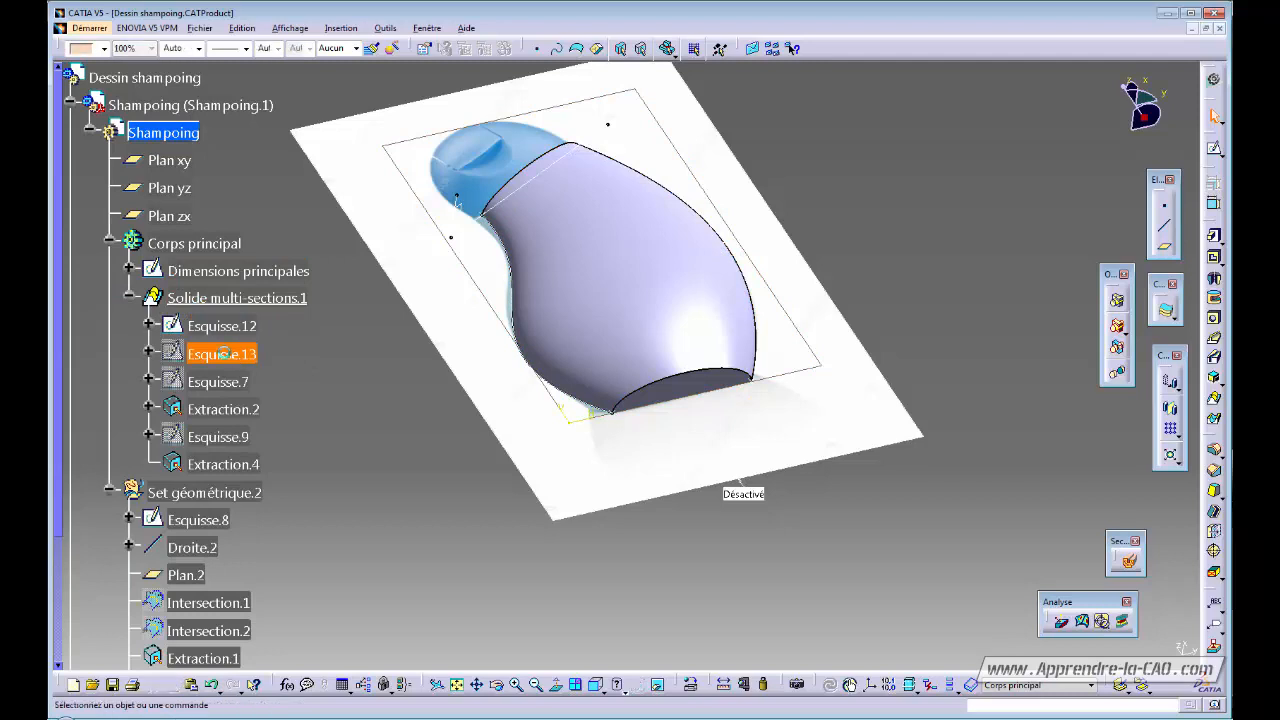
pyautogui.press('space')
pyautogui.click(225, 385)
pyautogui.press('space')
pyautogui.click(220, 437)
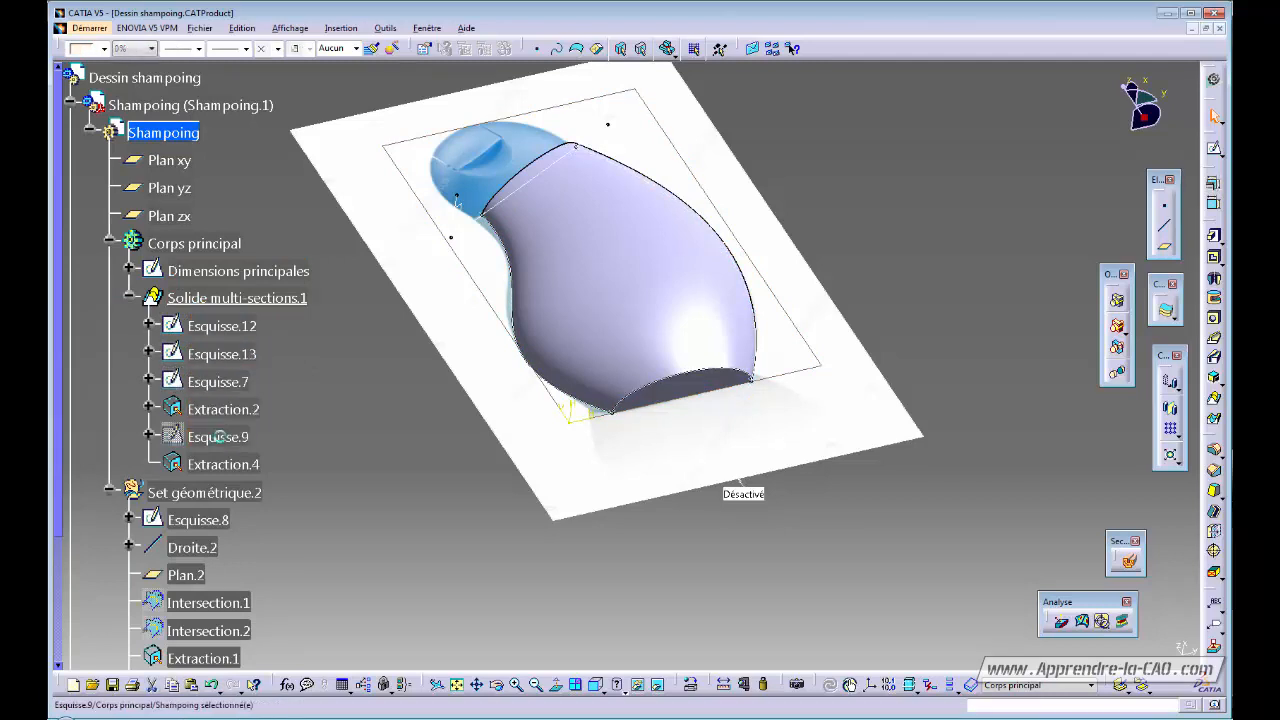
pyautogui.press('space')
# Rename the guide sketches Esquisse.12 as "Guide 1" and Esquisse.13 as "Guide 2" in their element properties
pyautogui.click(226, 328)
pyautogui.press('space')
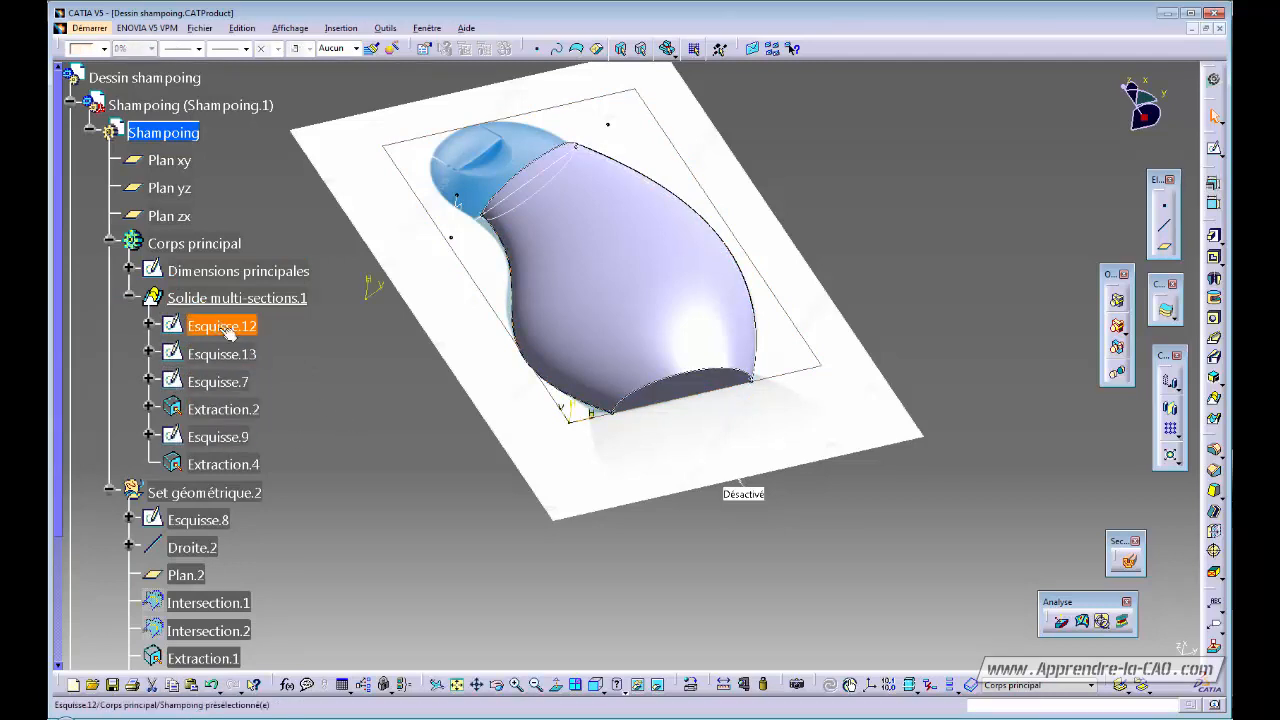
pyautogui.hotkey('alt', 'Return')
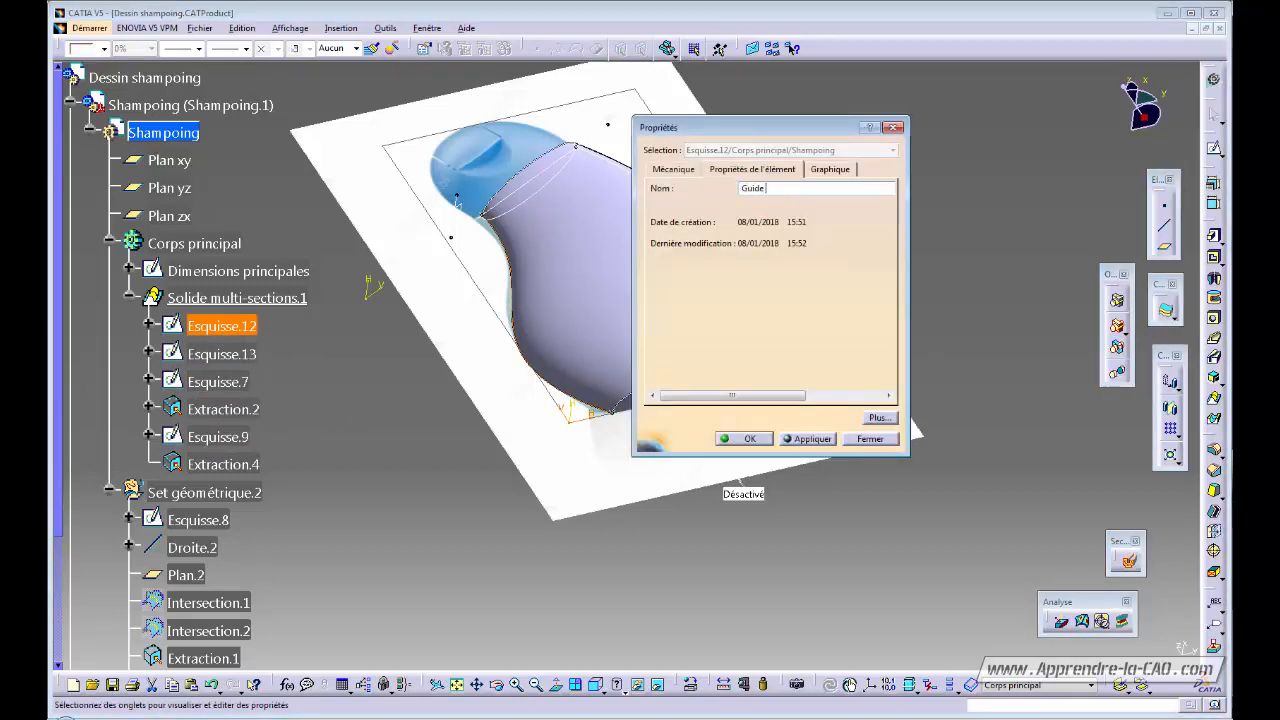
pyautogui.press('Return')
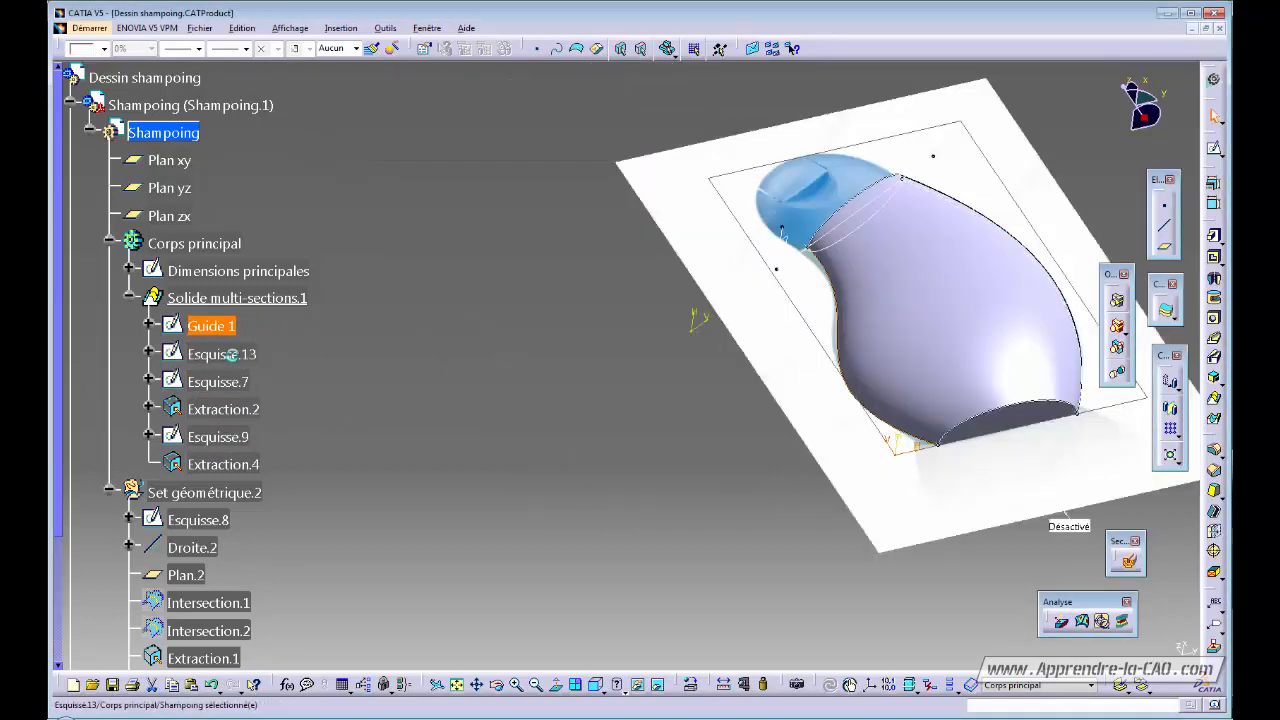
pyautogui.click(222, 354)
pyautogui.moveTo(630, 415); pyautogui.dragTo(401, 434, button='middle')
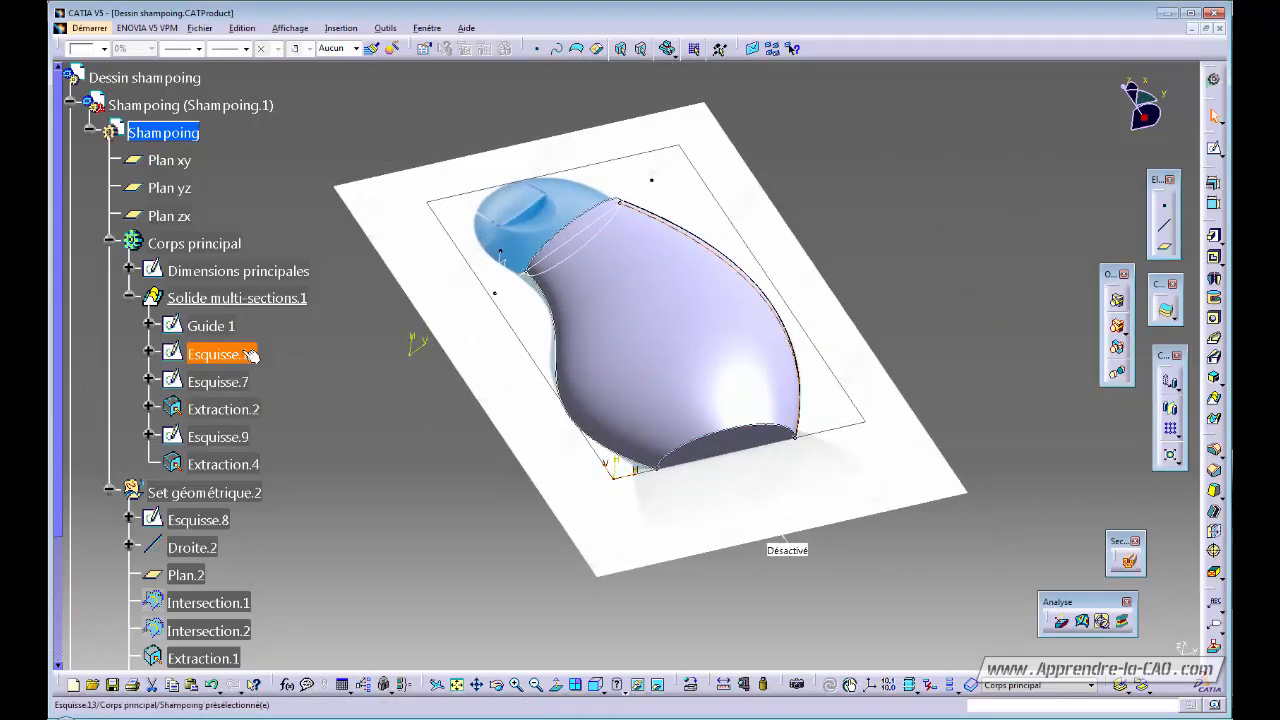
pyautogui.hotkey('alt', 'Return')
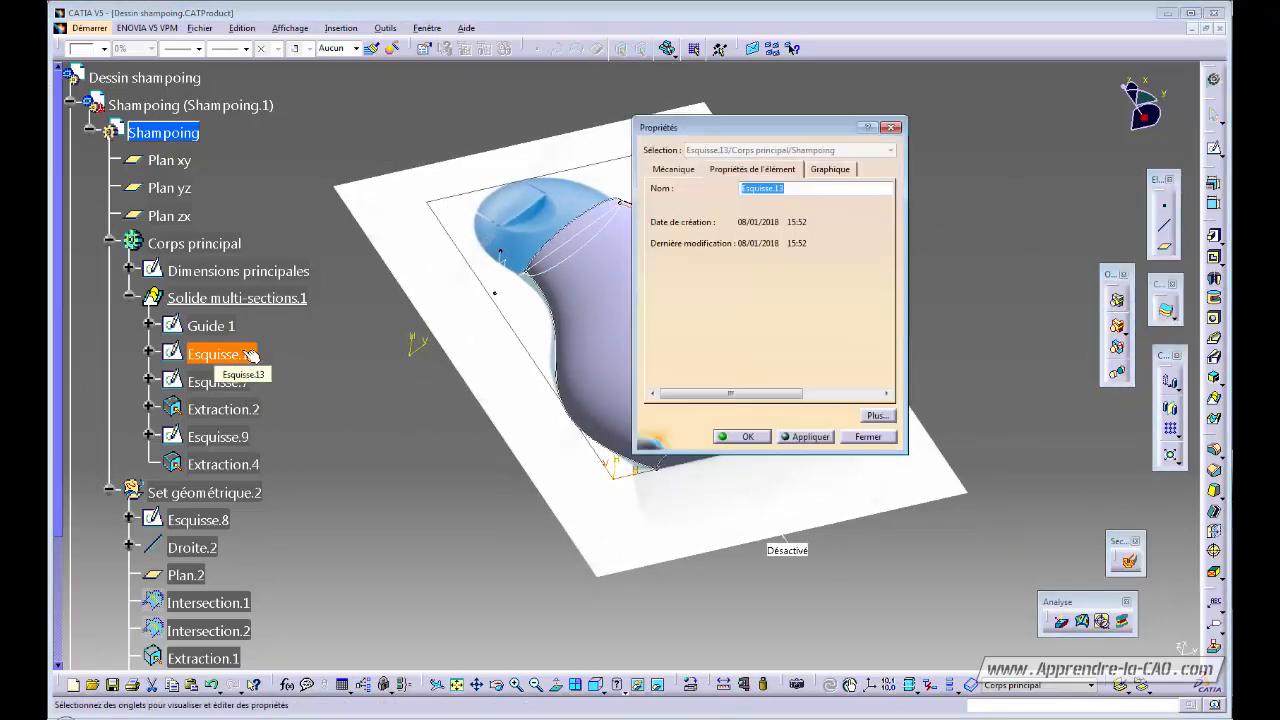
pyautogui.press('Return')
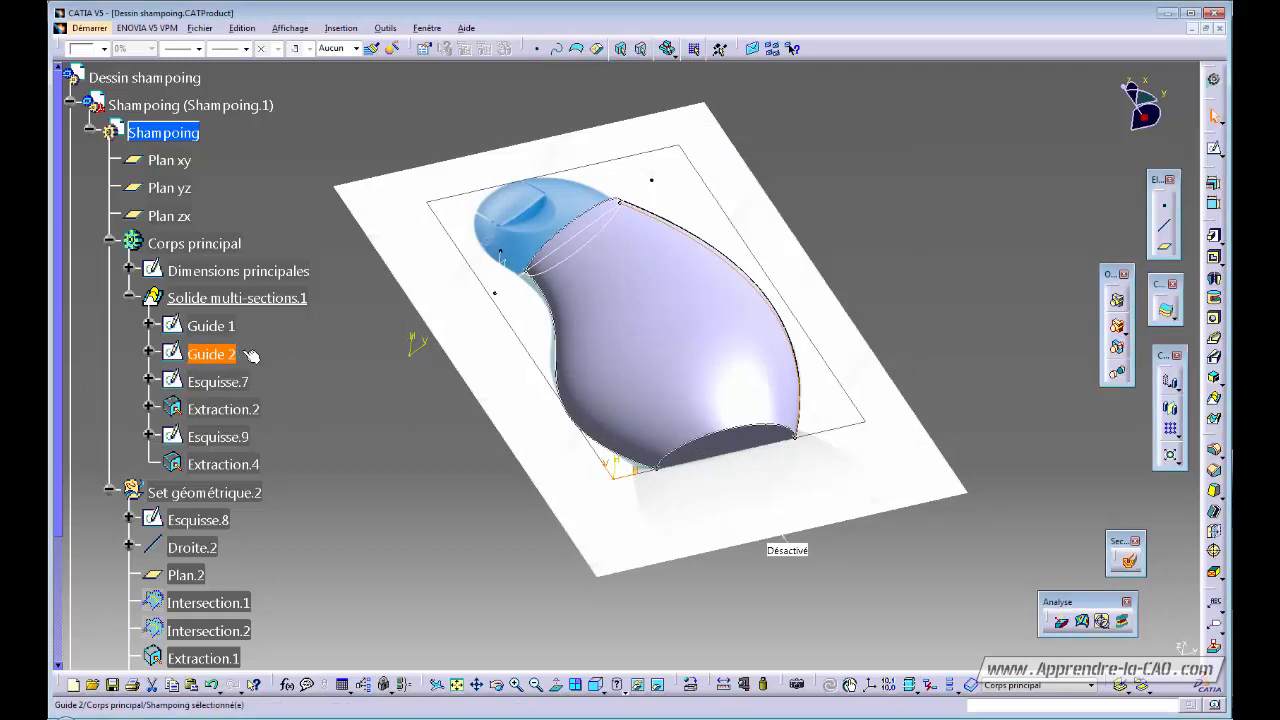
# Rename the section sketches Esquisse.7 as "Section bas" and Esquisse.9 as "Section haut" in their element properties
pyautogui.click(243, 384)
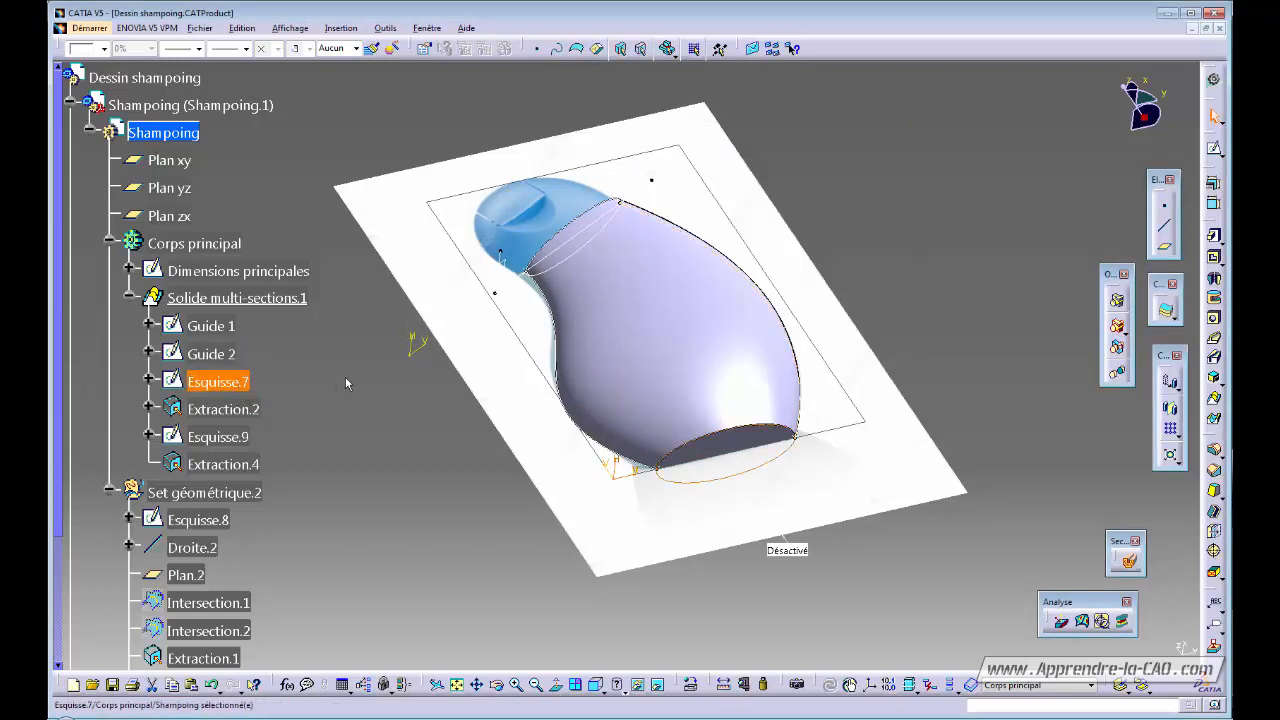
pyautogui.hotkey('alt', 'Return')
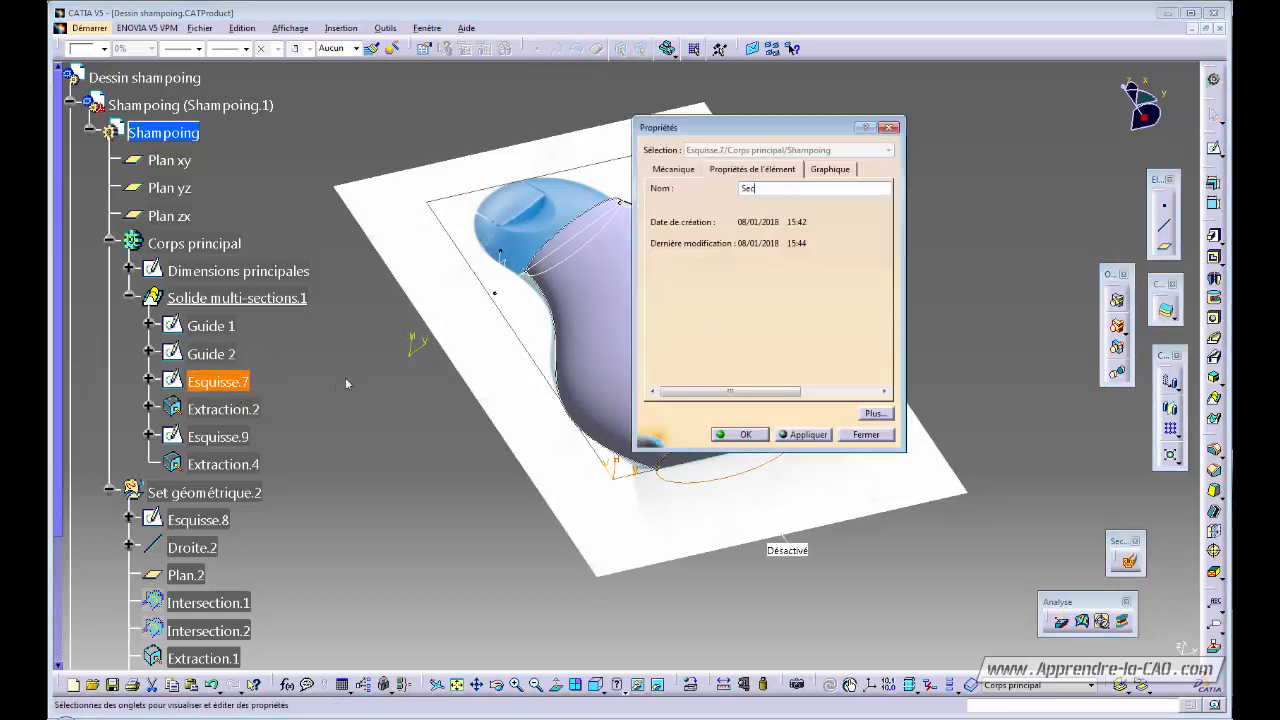
pyautogui.write('Section bas')
pyautogui.press('Return')
pyautogui.click(245, 437)
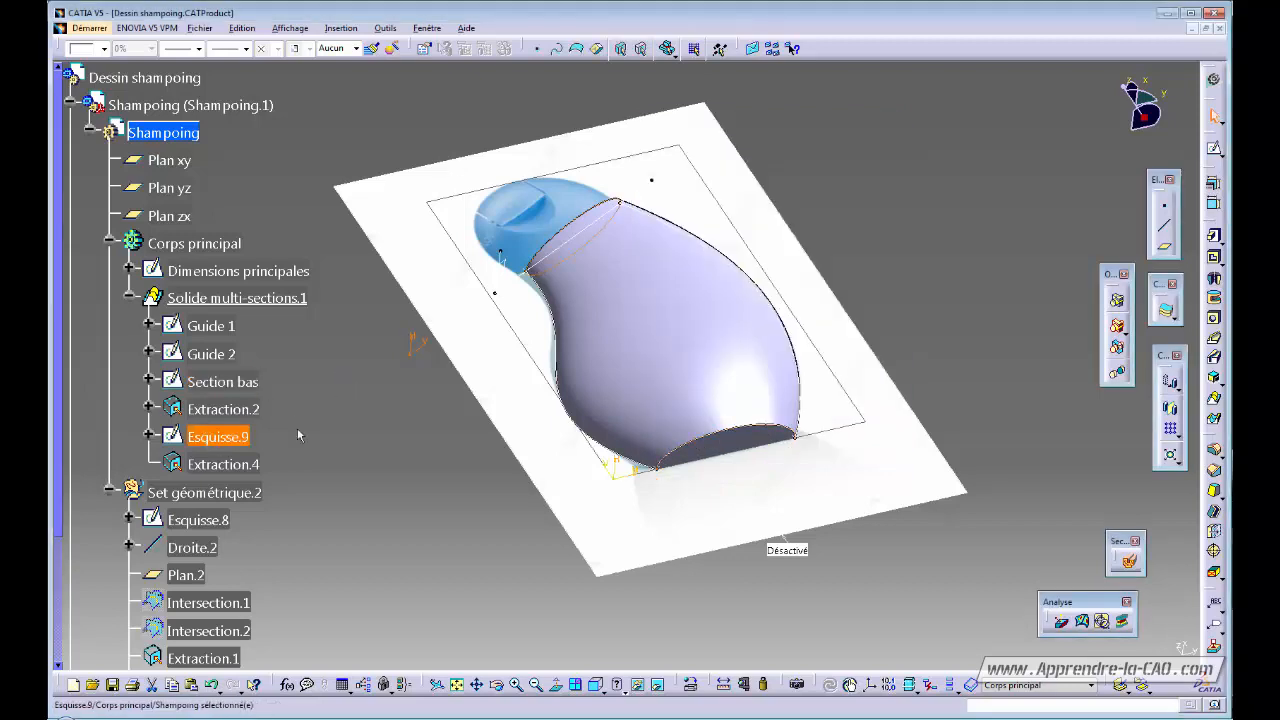
pyautogui.hotkey('alt', 'Return')
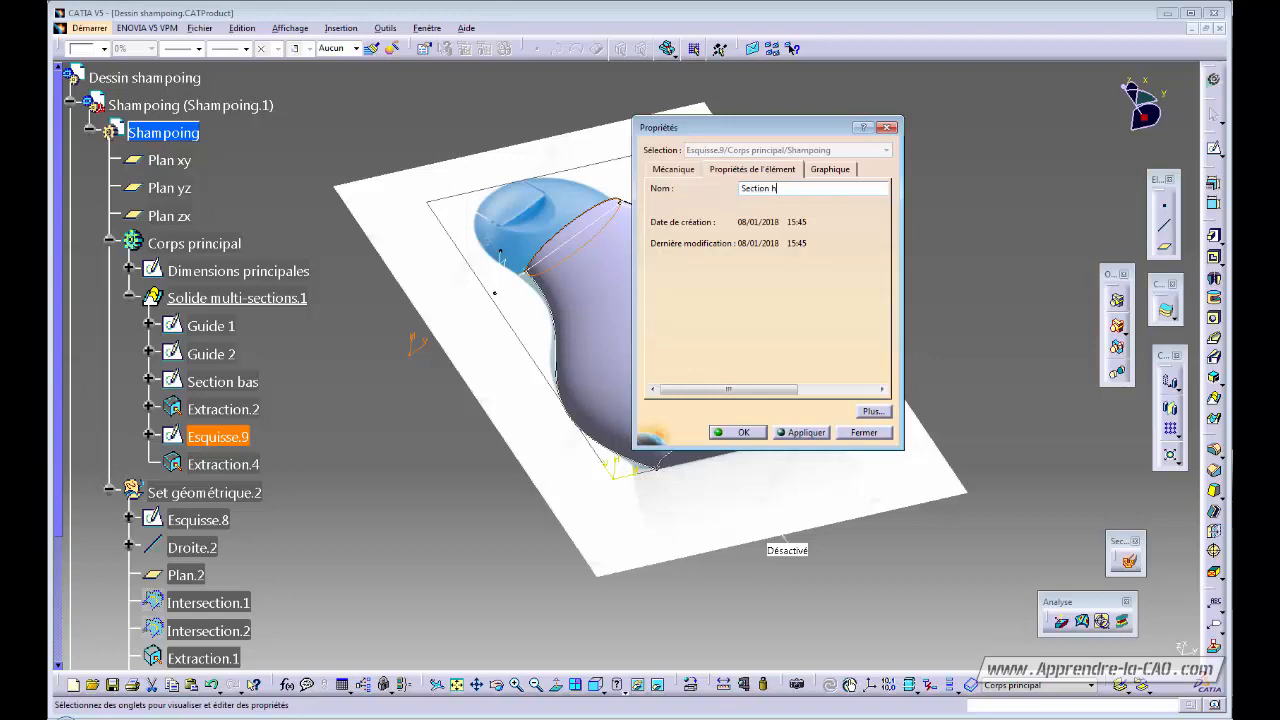
pyautogui.write('Section haute')
pyautogui.press('Return')
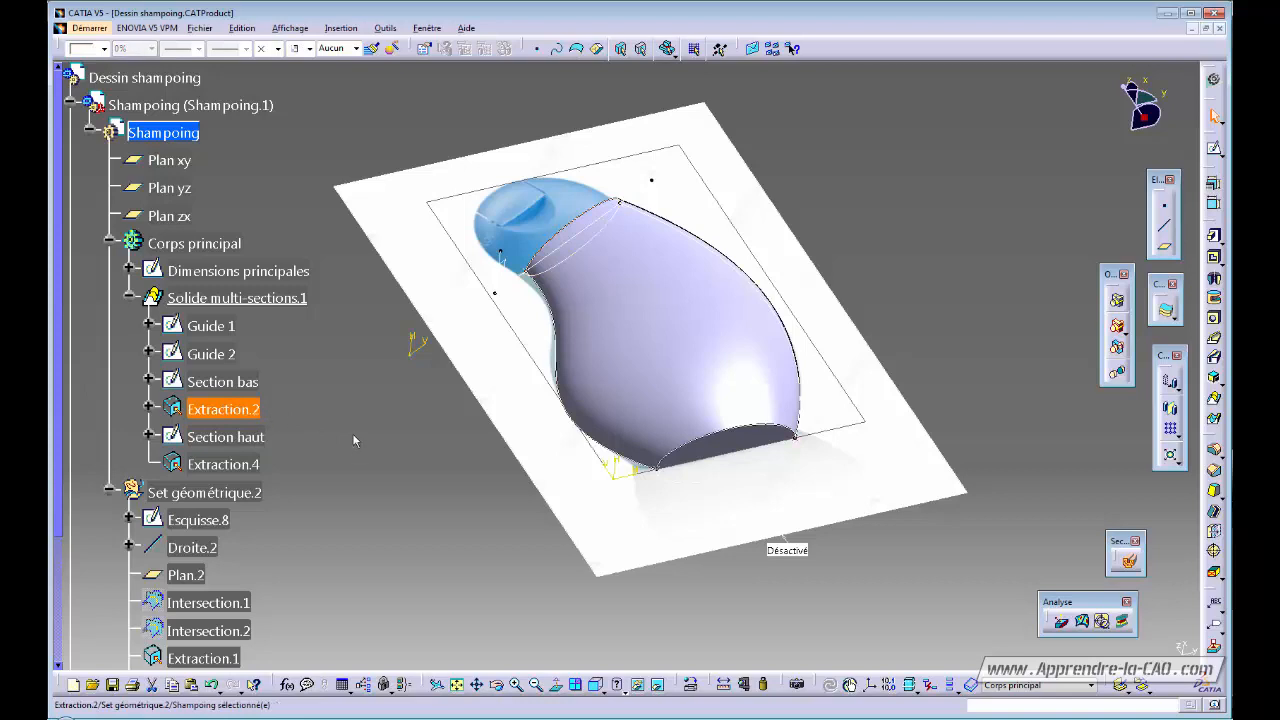
# Examine which geometry Extraction.2 and Extraction.4 contribute to the multi-sections solid
pyautogui.click(234, 418)
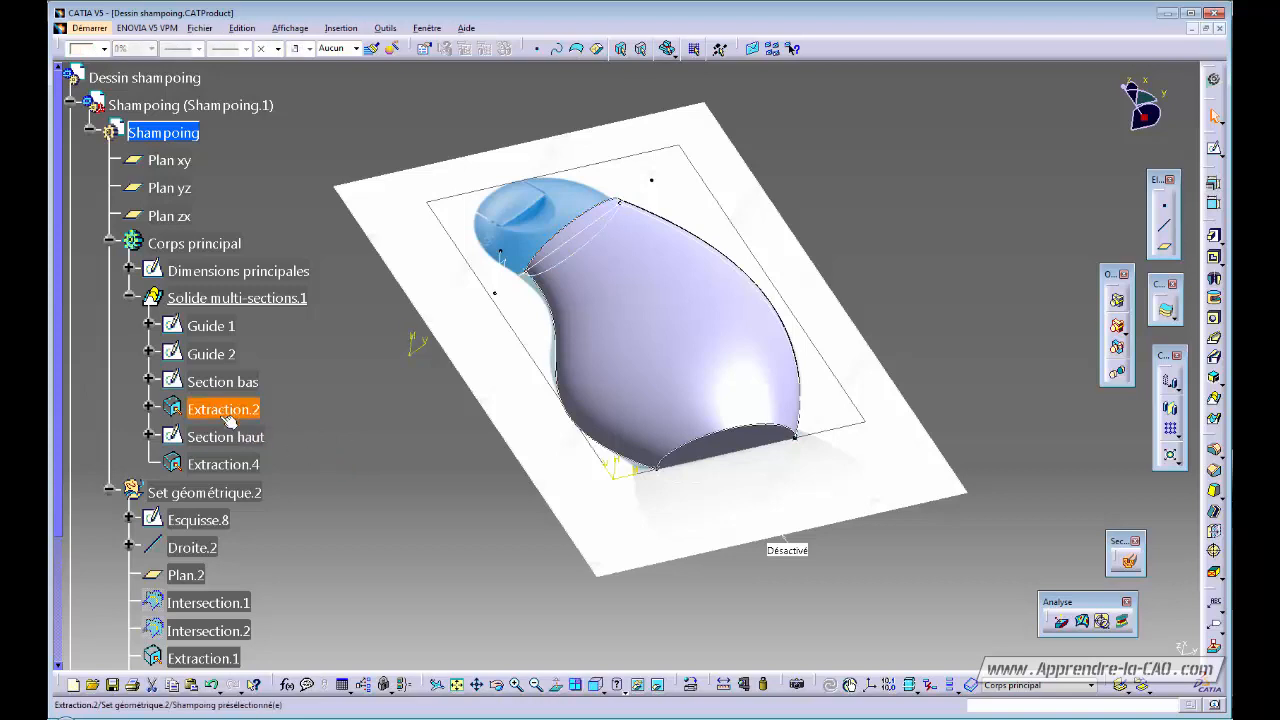
pyautogui.click(229, 467)
pyautogui.click(231, 411)
pyautogui.moveTo(537, 494); pyautogui.dragTo(467, 497, button='middle')
pyautogui.click(436, 492)
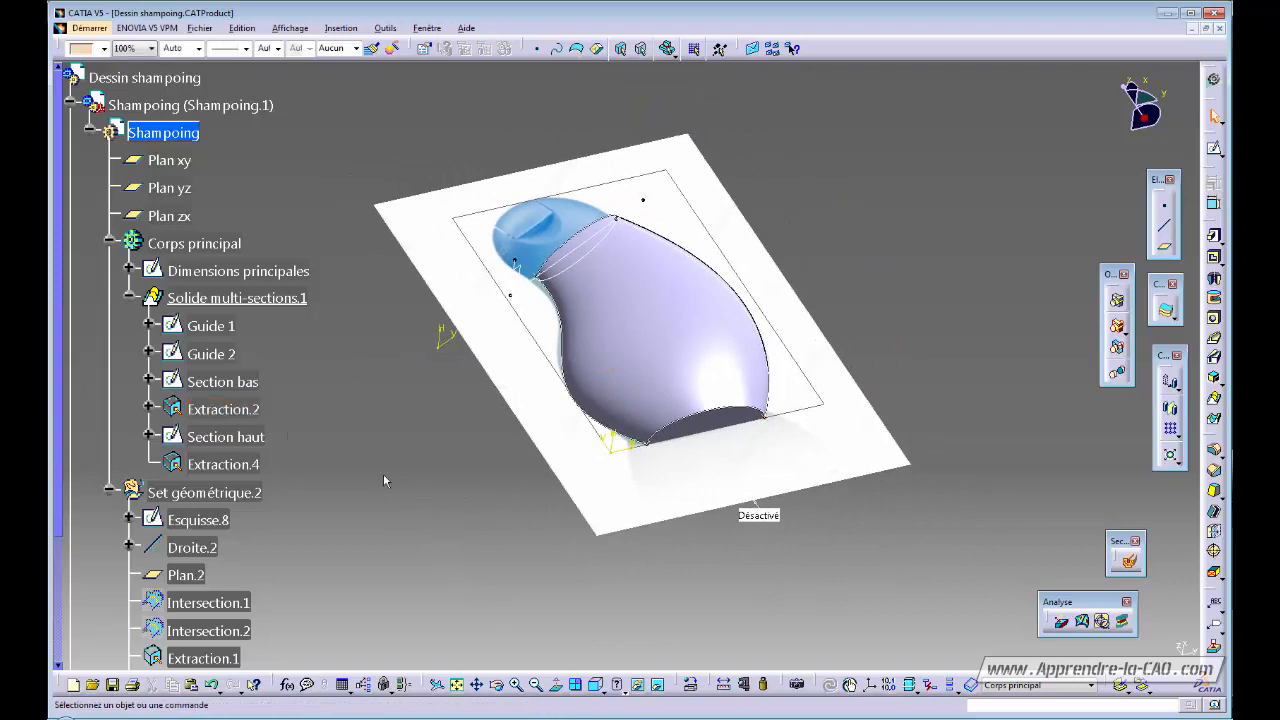
pyautogui.click(231, 411)
pyautogui.click(229, 465)
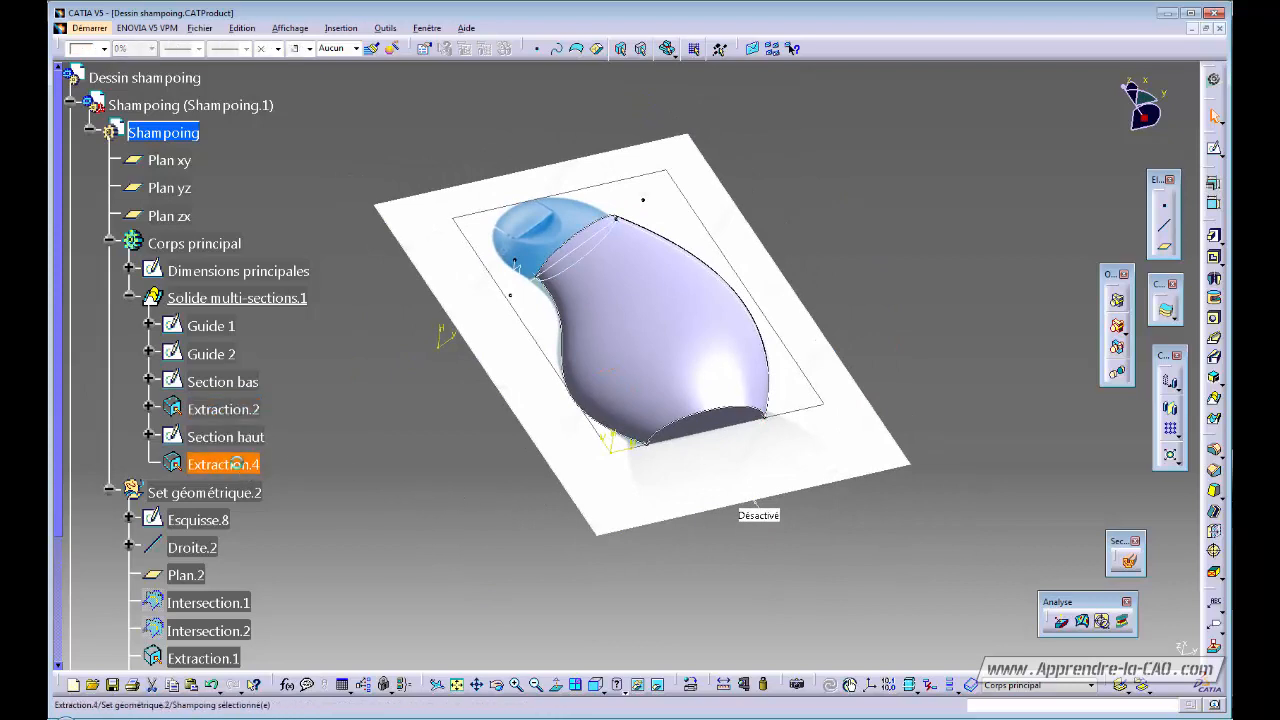
pyautogui.click(357, 428)
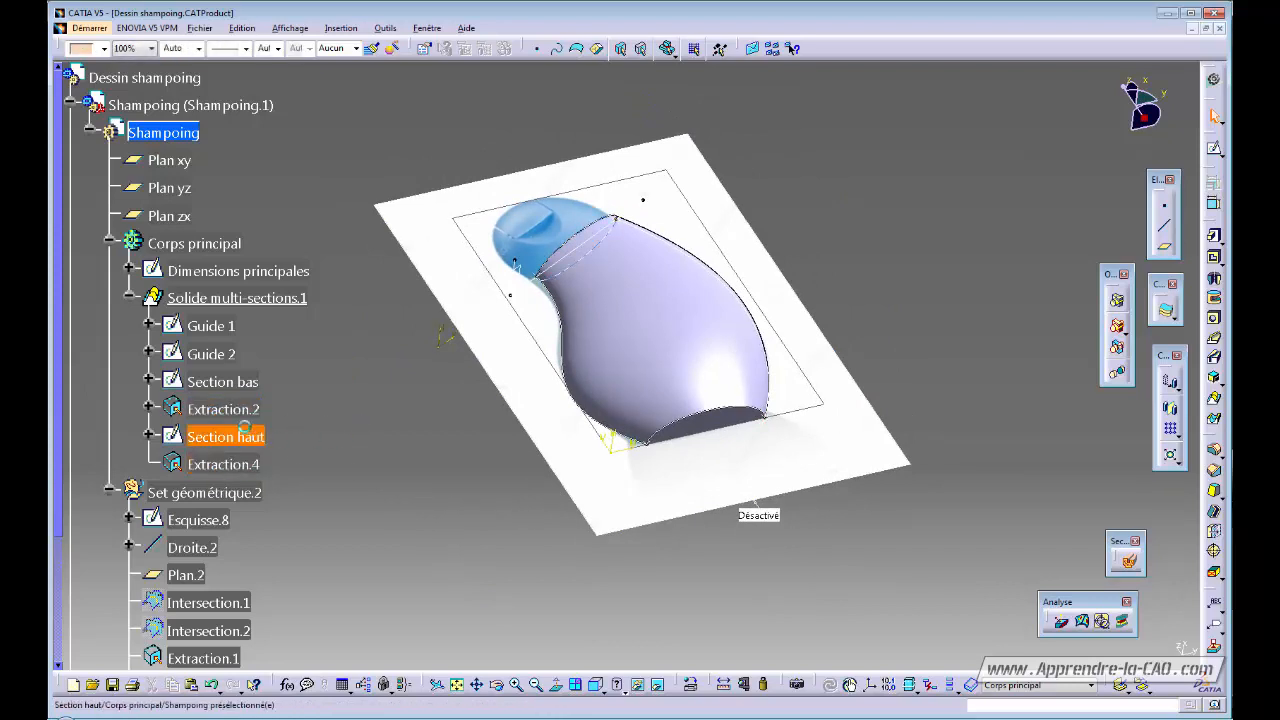
pyautogui.click(240, 413)
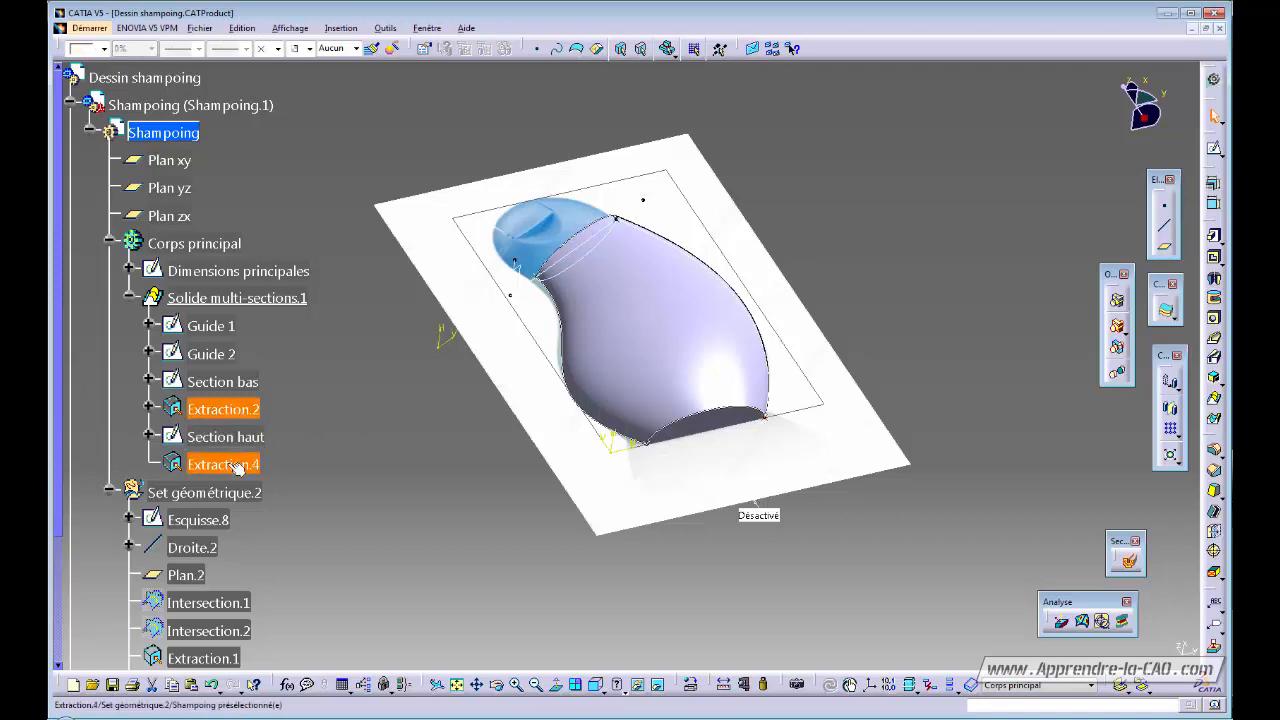
pyautogui.keyDown('ctrl'); pyautogui.rightClick(234, 466); pyautogui.keyUp('ctrl')
pyautogui.click(369, 530)
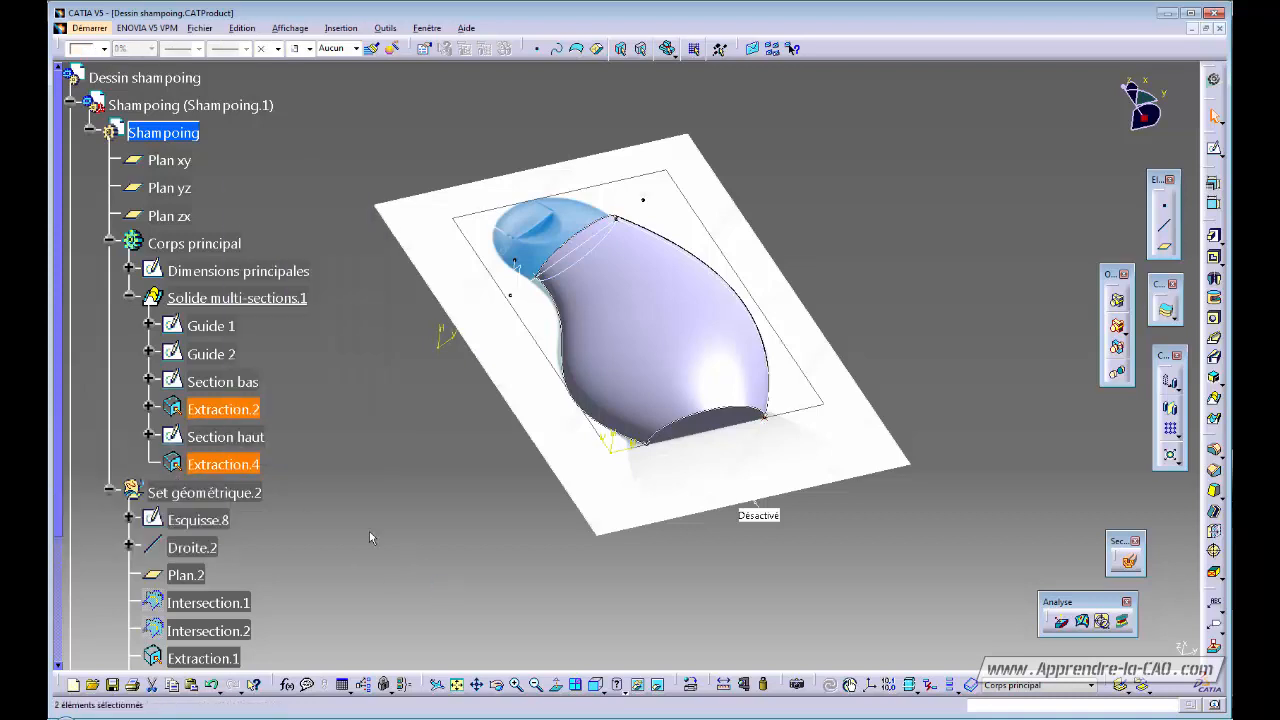
pyautogui.click(347, 413)
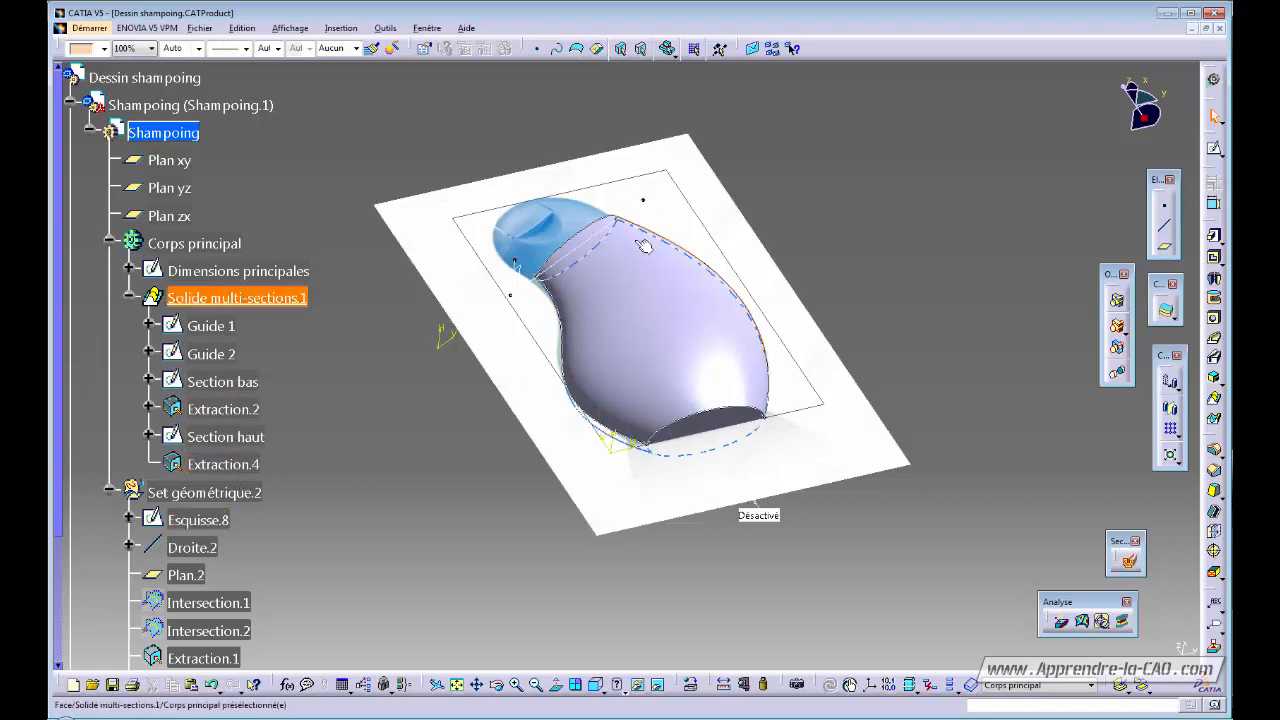
# Open the Section bas sketch for editing and hide the 3D background elements around its ellipse
pyautogui.moveTo(333, 495); pyautogui.dragTo(340, 511, button='middle')
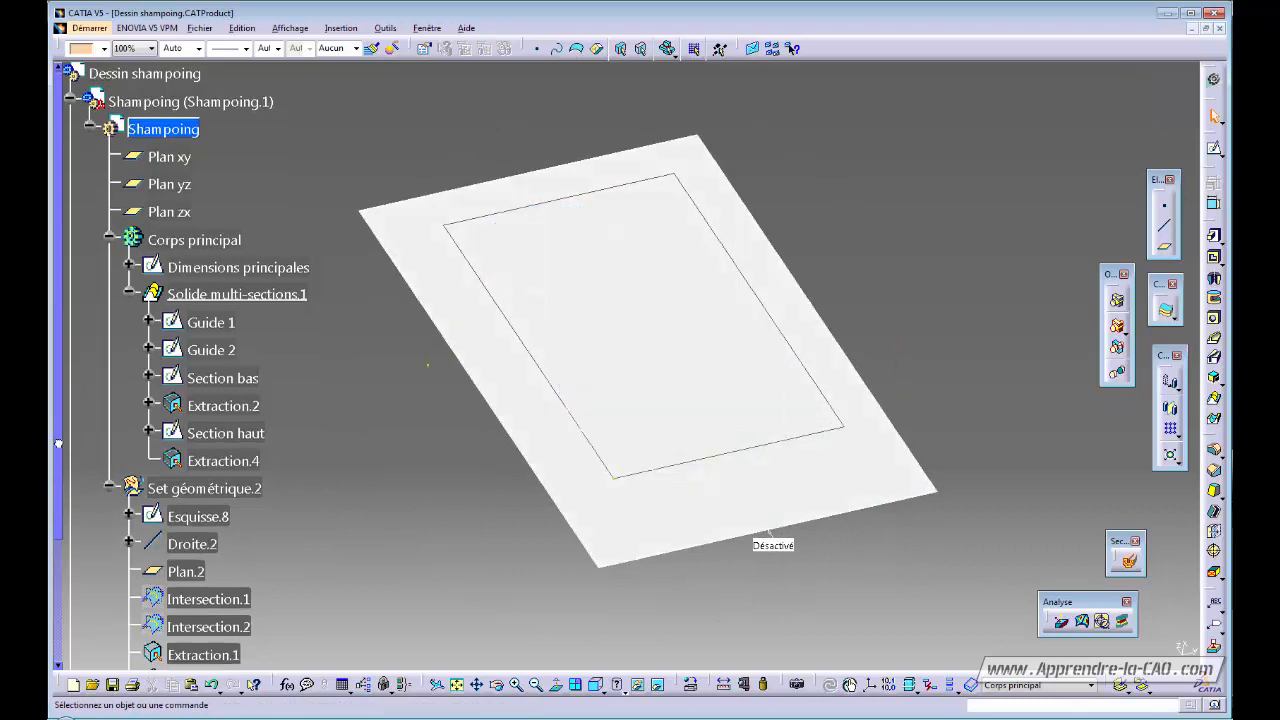
pyautogui.scroll(-2, 48, 565)
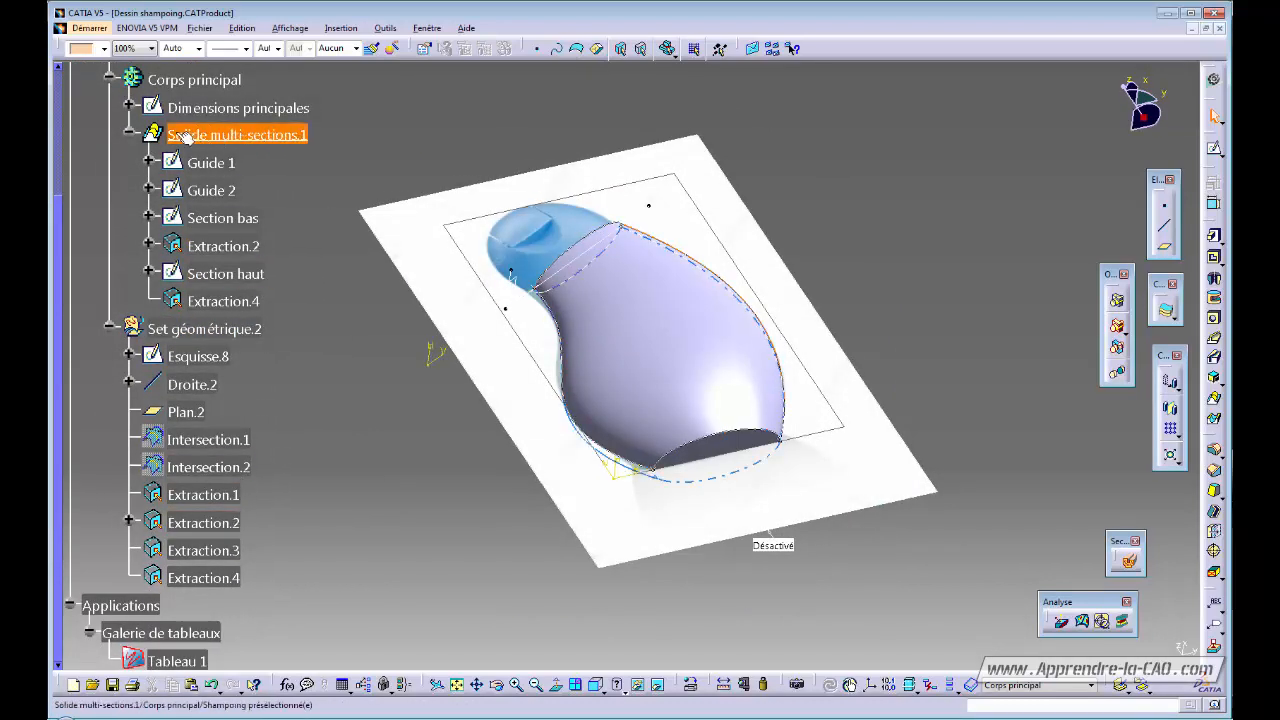
pyautogui.moveTo(382, 423); pyautogui.dragTo(560, 485, button='middle')
pyautogui.moveTo(823, 531); pyautogui.dragTo(912, 422, button='middle')
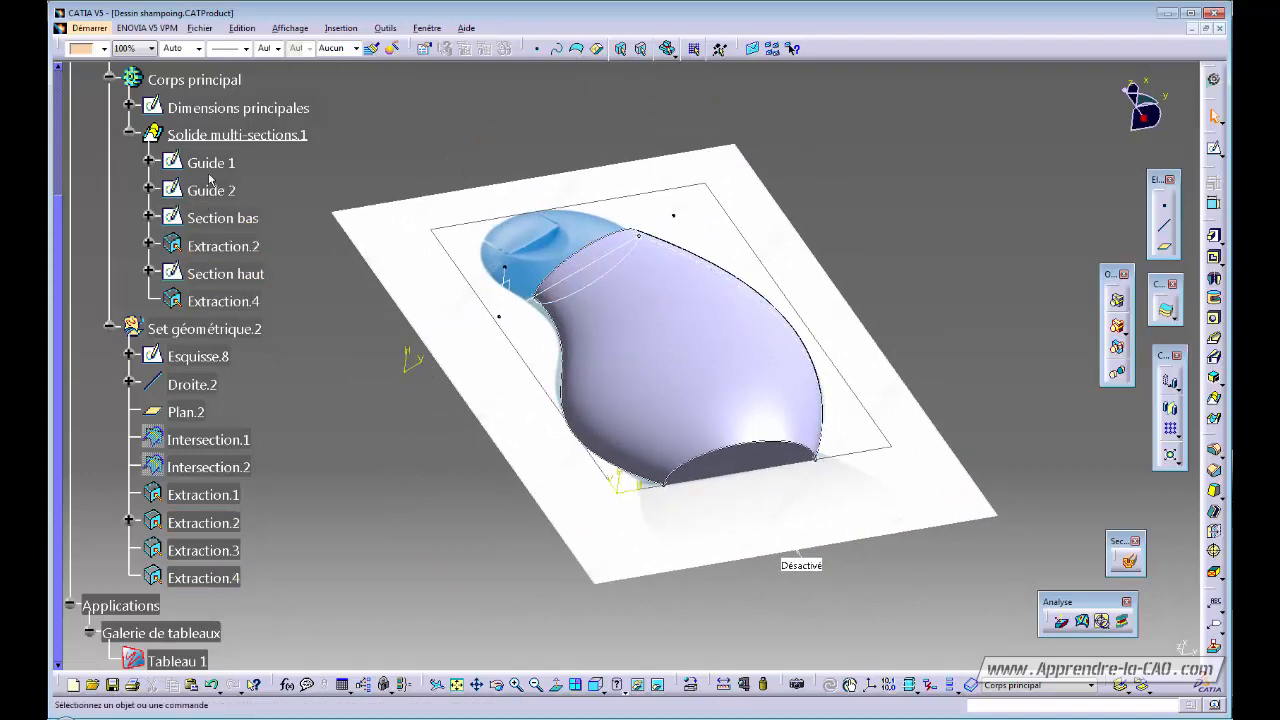
pyautogui.doubleClick(222, 218)
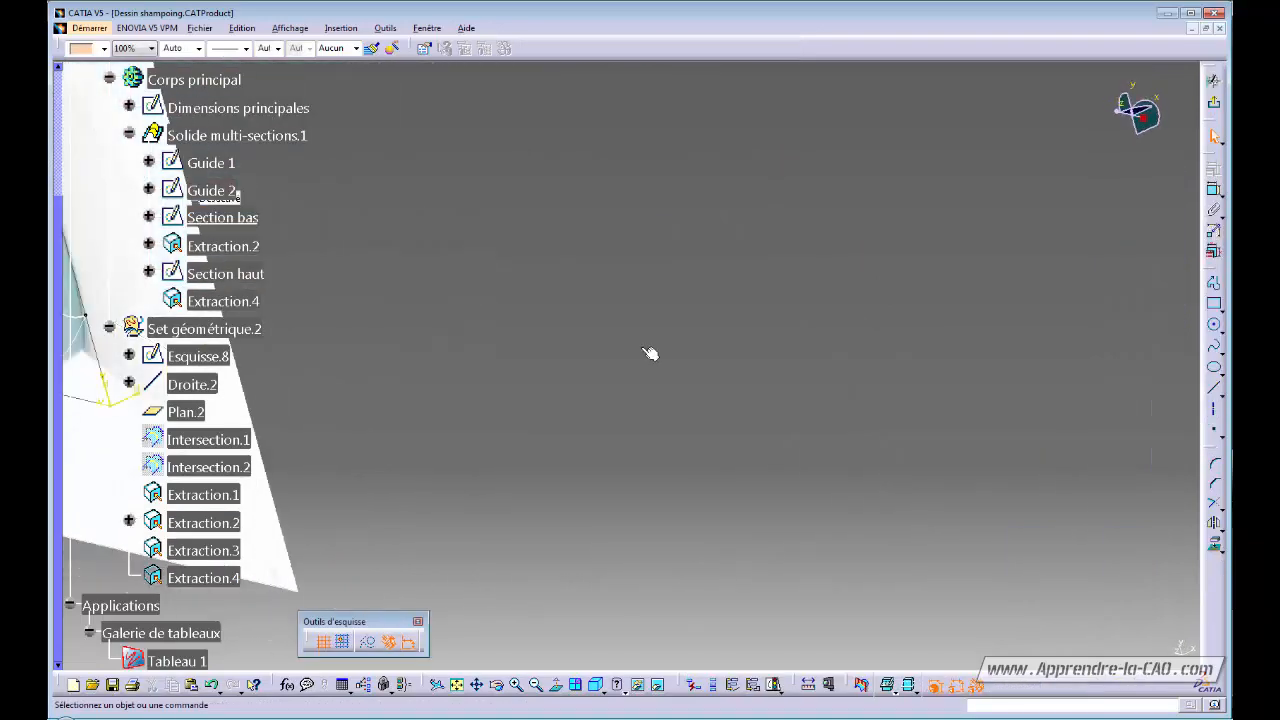
pyautogui.moveTo(763, 498)
pyautogui.mouseDown(button='middle')
pyautogui.moveTo(765, 395)
pyautogui.moveTo(383, 366)
pyautogui.moveTo(341, 424)
pyautogui.moveTo(305, 352)
pyautogui.moveTo(551, 423)
pyautogui.moveTo(714, 451)
pyautogui.moveTo(680, 543)
pyautogui.moveTo(621, 443)
pyautogui.moveTo(623, 366)
pyautogui.moveTo(651, 423)
pyautogui.moveTo(586, 457)
pyautogui.moveTo(585, 328)
pyautogui.mouseUp(button='middle')
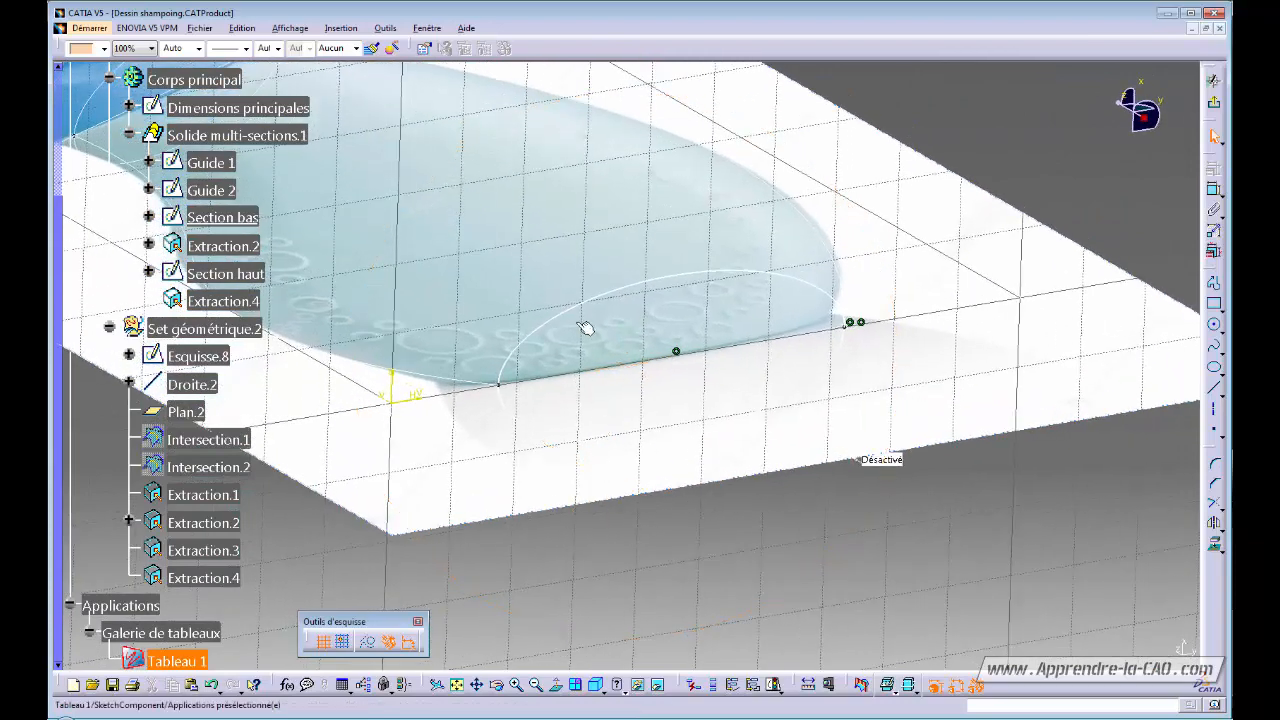
pyautogui.click(665, 288)
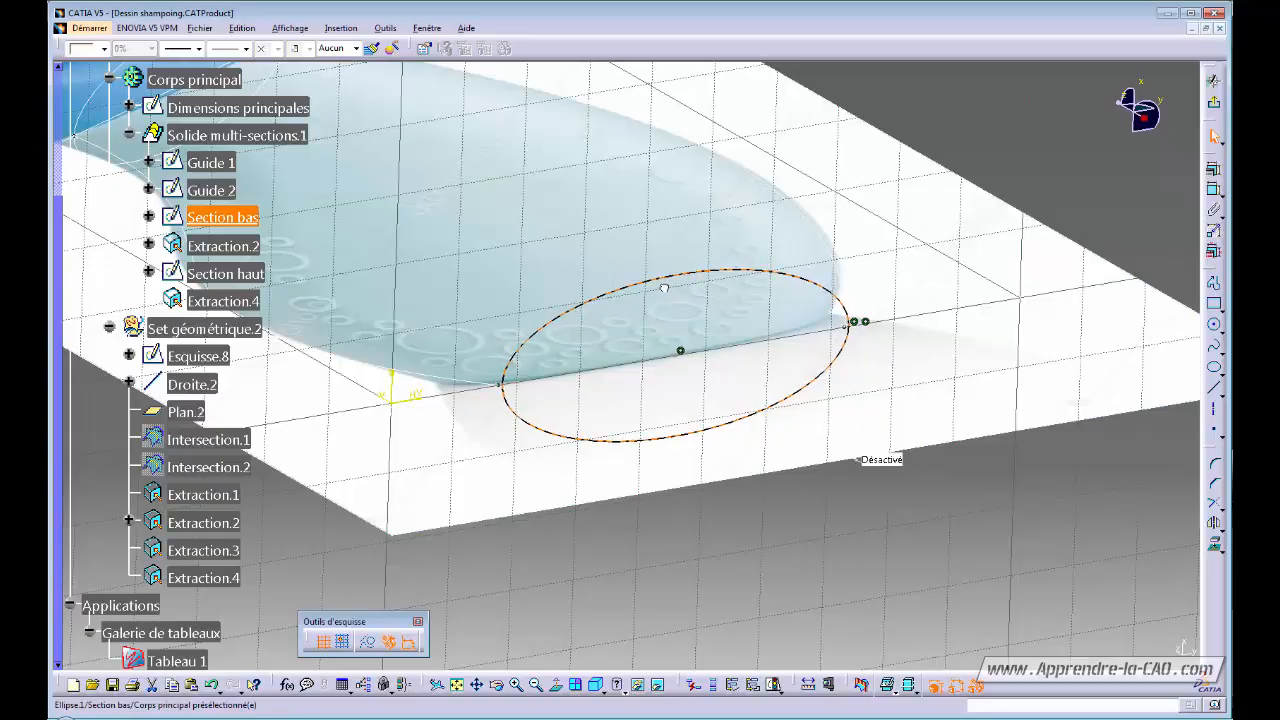
pyautogui.moveTo(731, 369); pyautogui.dragTo(689, 386, button='middle')
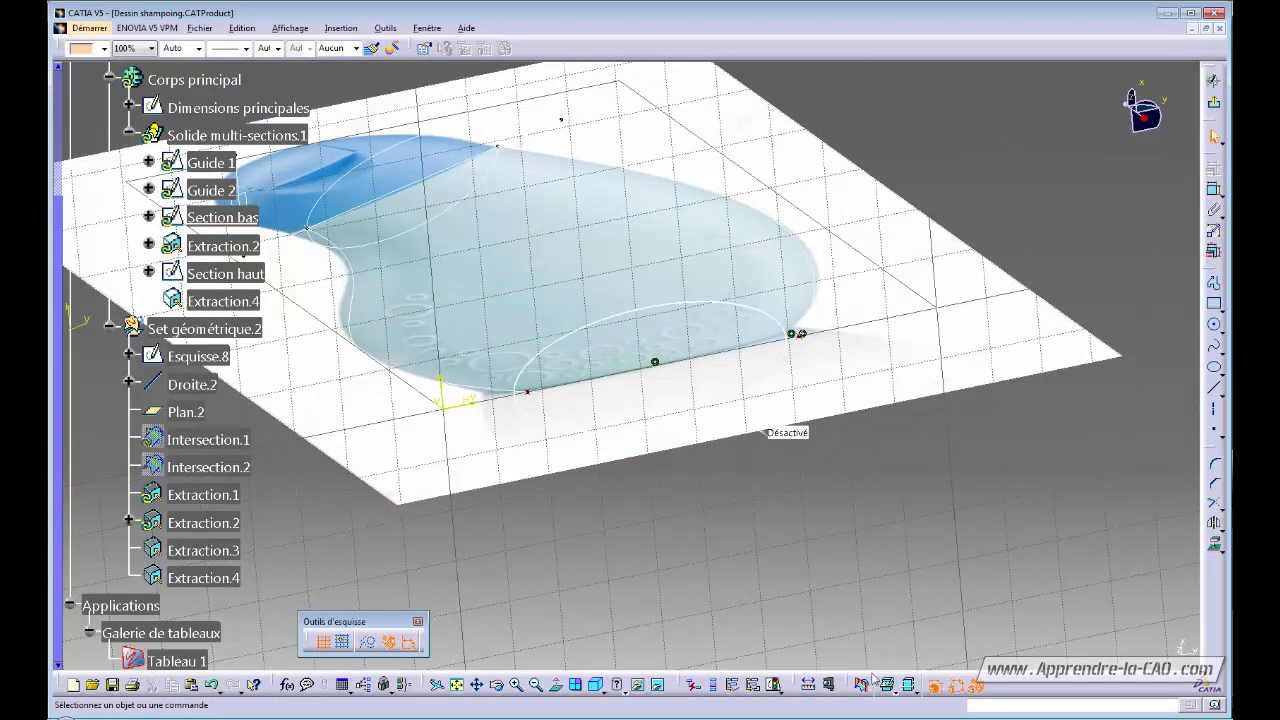
pyautogui.click(904, 690)
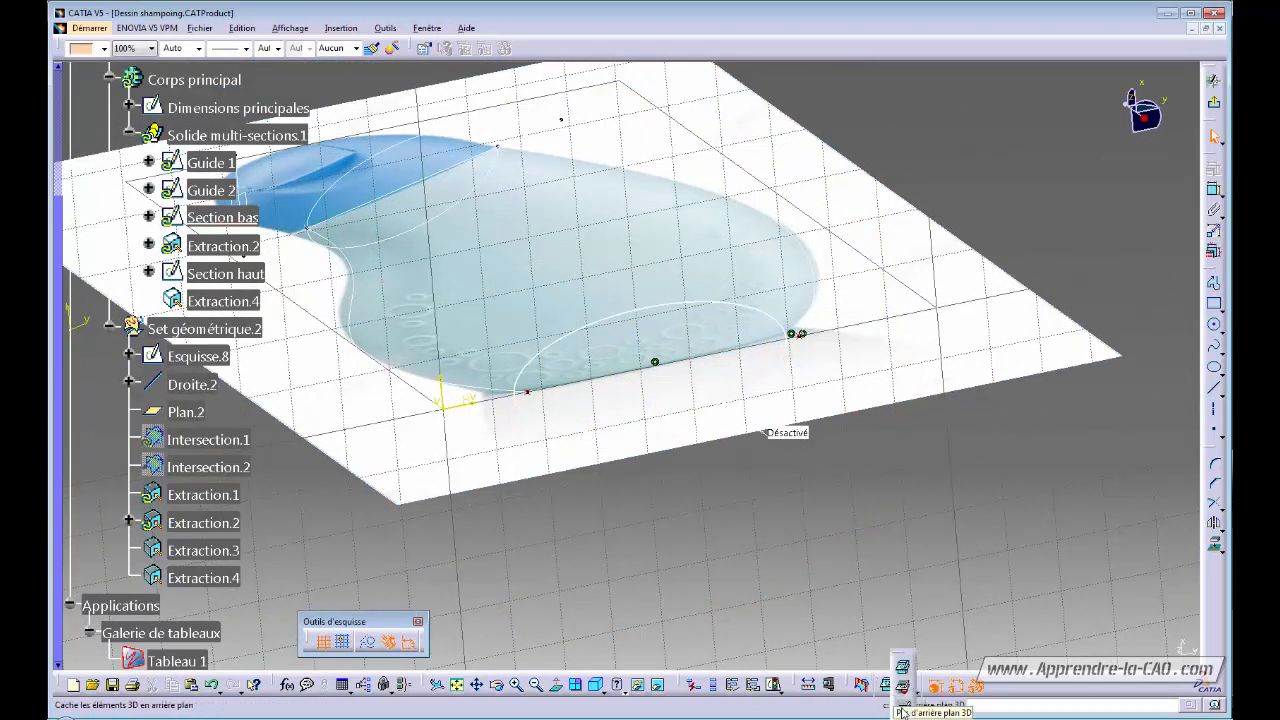
pyautogui.click(902, 688)
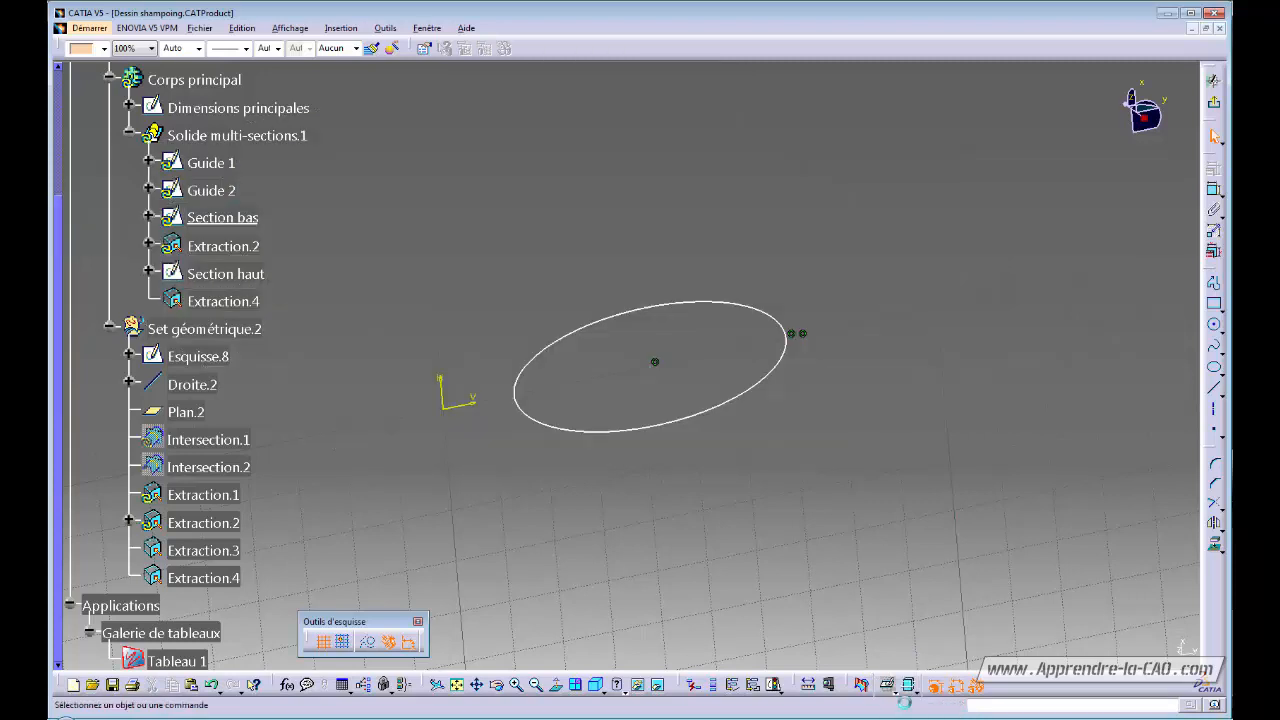
pyautogui.moveTo(736, 542)
pyautogui.mouseDown(button='middle')
pyautogui.moveTo(634, 517)
pyautogui.moveTo(651, 537)
pyautogui.moveTo(793, 562)
pyautogui.mouseUp(button='middle')
# Dimension the distance from the ellipse's centre point to the sketch's H axis and set it to 42 mm
pyautogui.click(1213, 189)
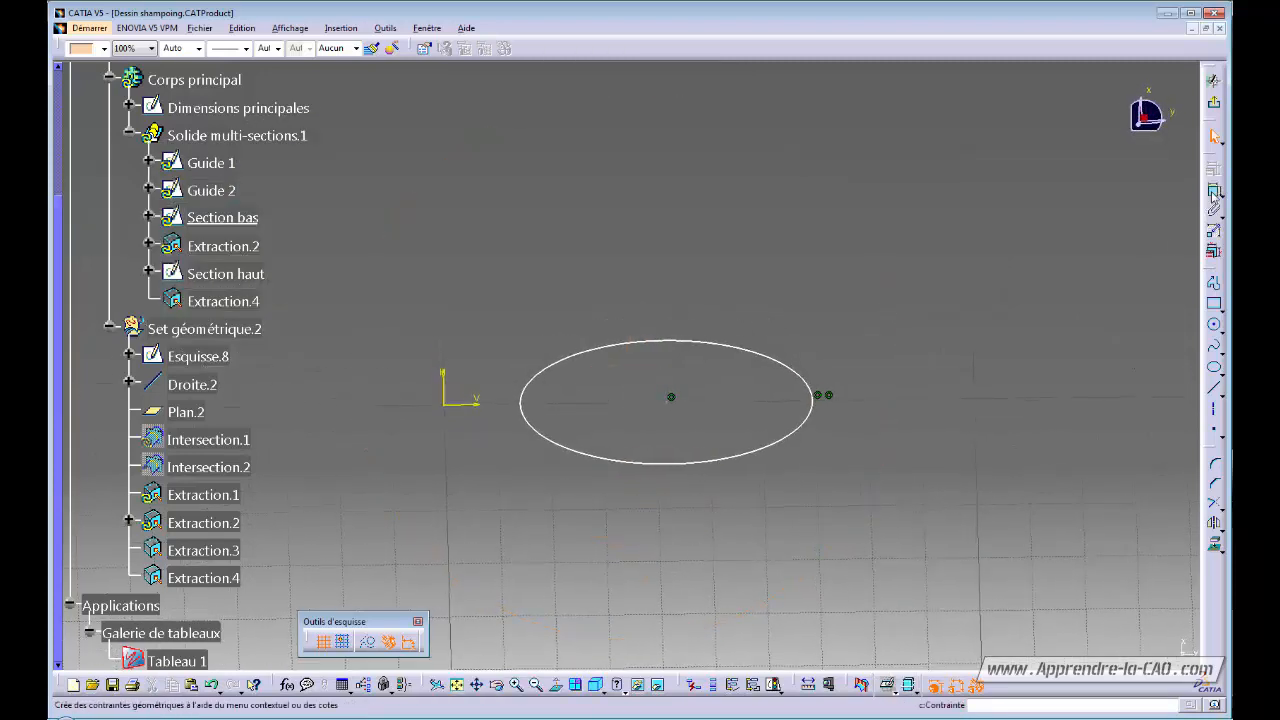
pyautogui.click(671, 398)
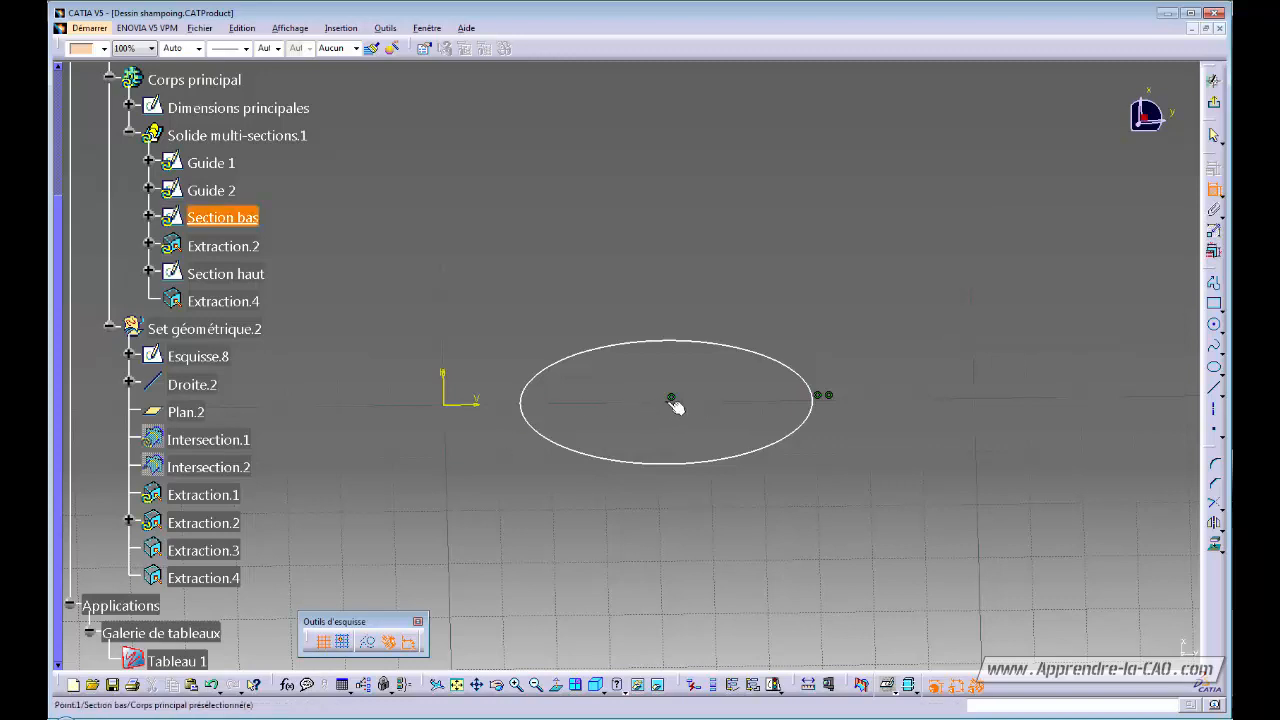
pyautogui.click(446, 385)
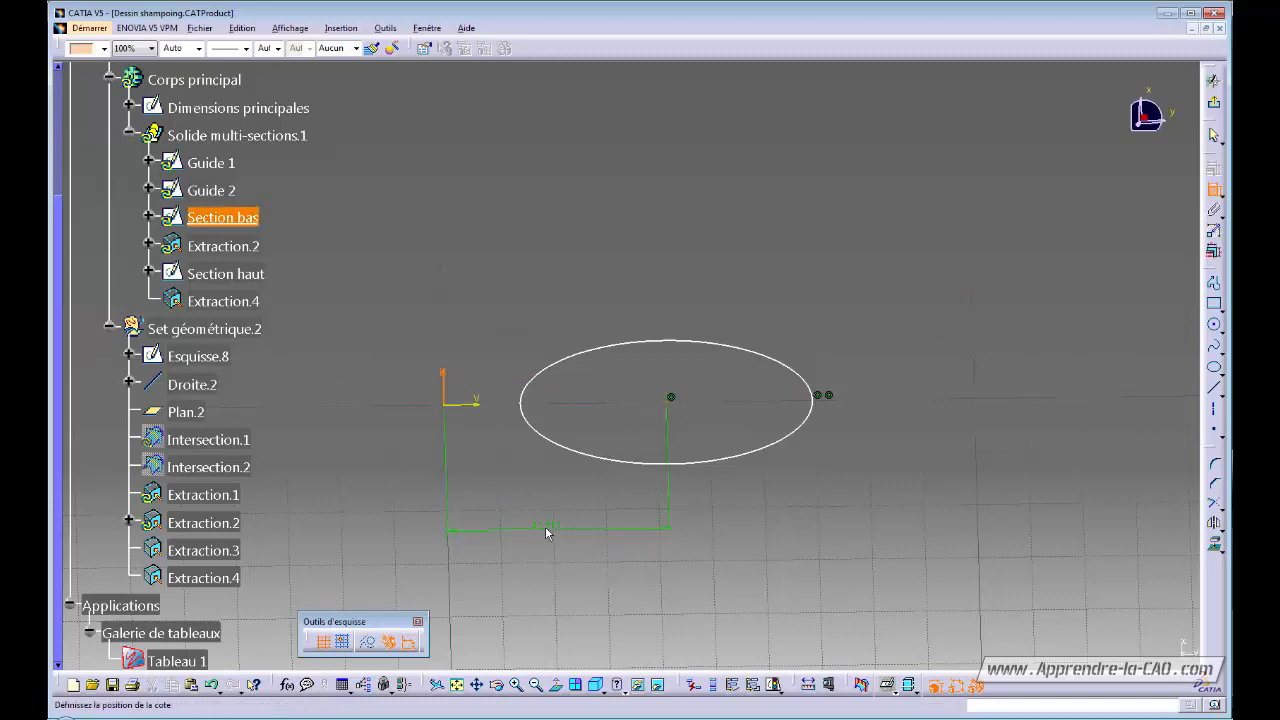
pyautogui.click(547, 533)
pyautogui.doubleClick(546, 524)
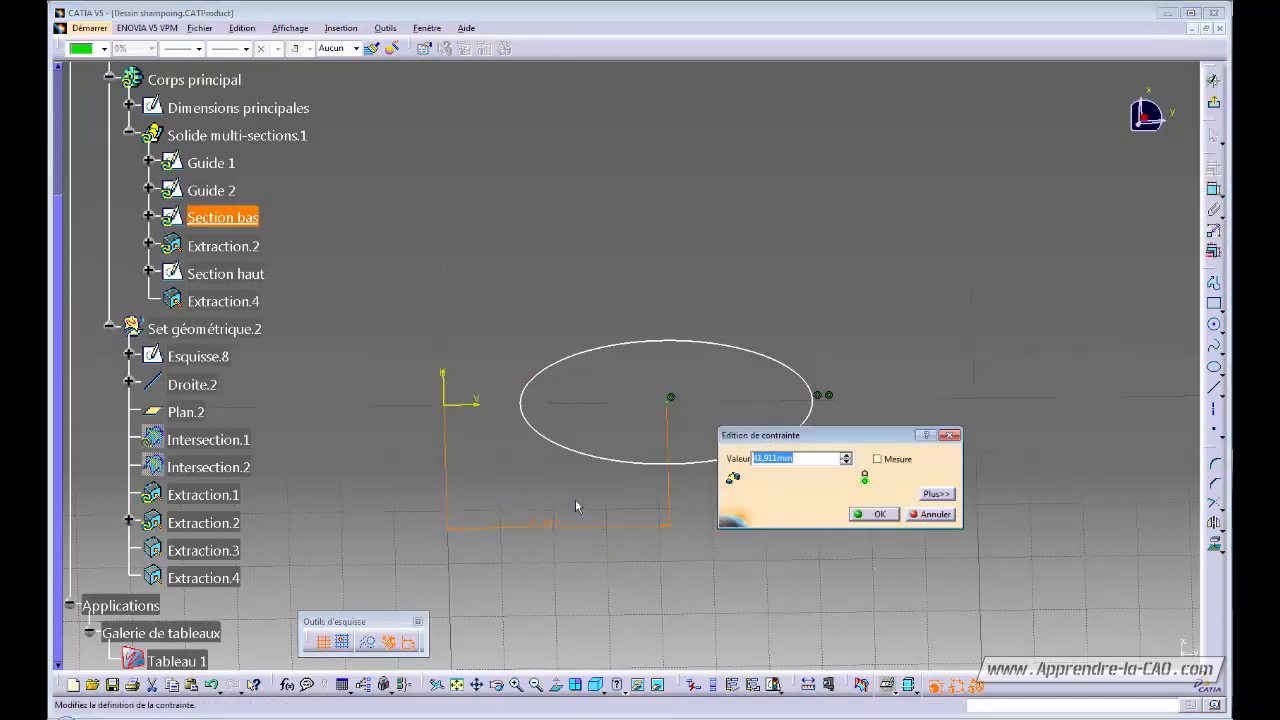
pyautogui.write('42')
pyautogui.press('Return')
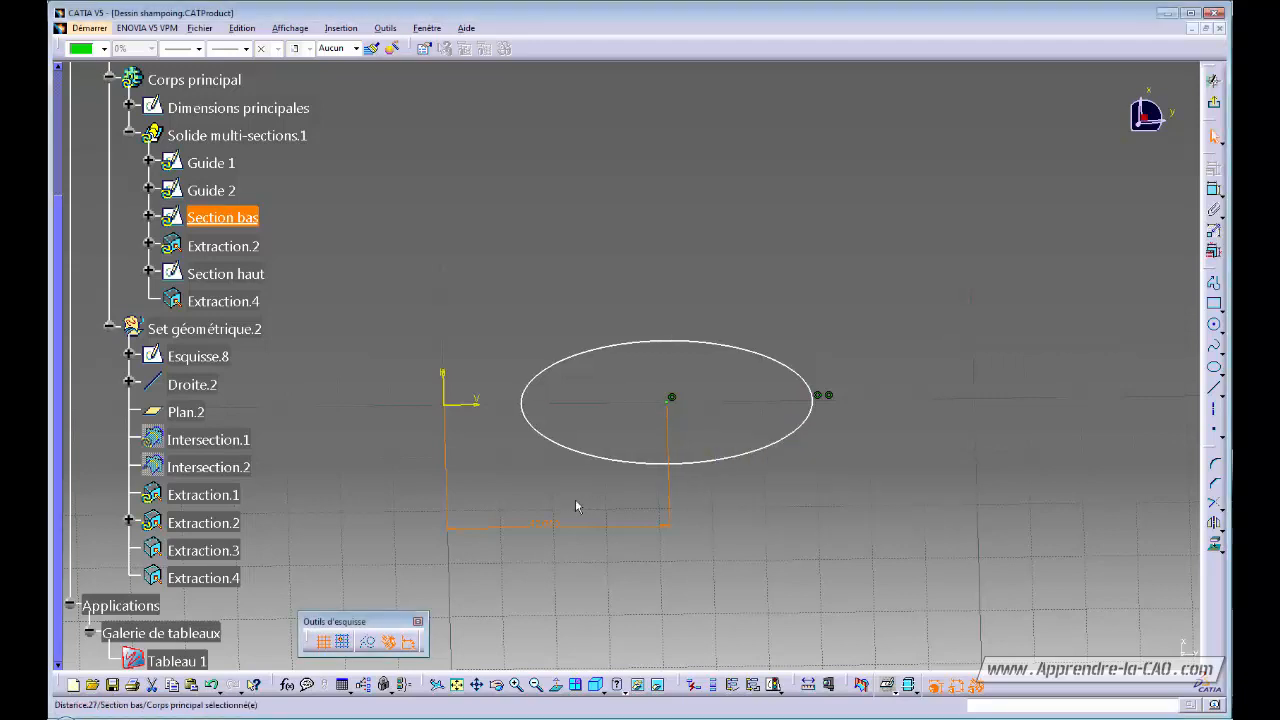
# Sketch a short line parallel to the H axis, starting at the left end of the ellipse
pyautogui.click(910, 531)
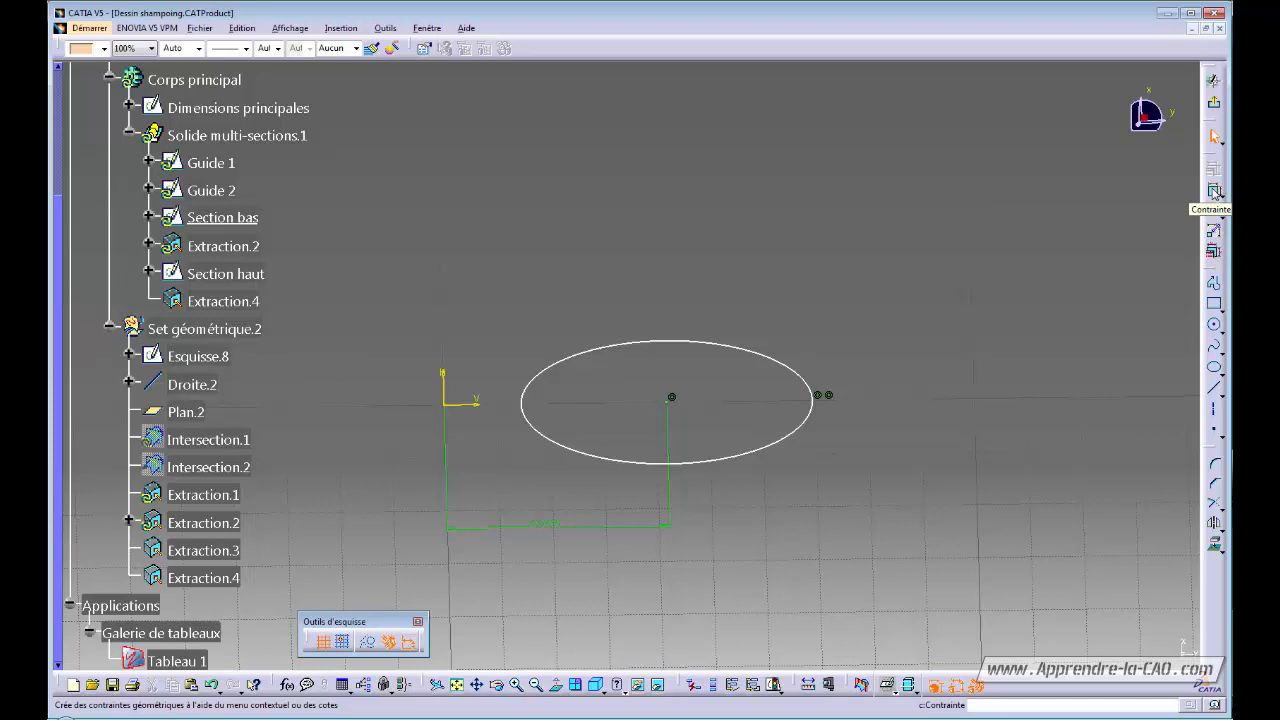
pyautogui.click(1213, 388)
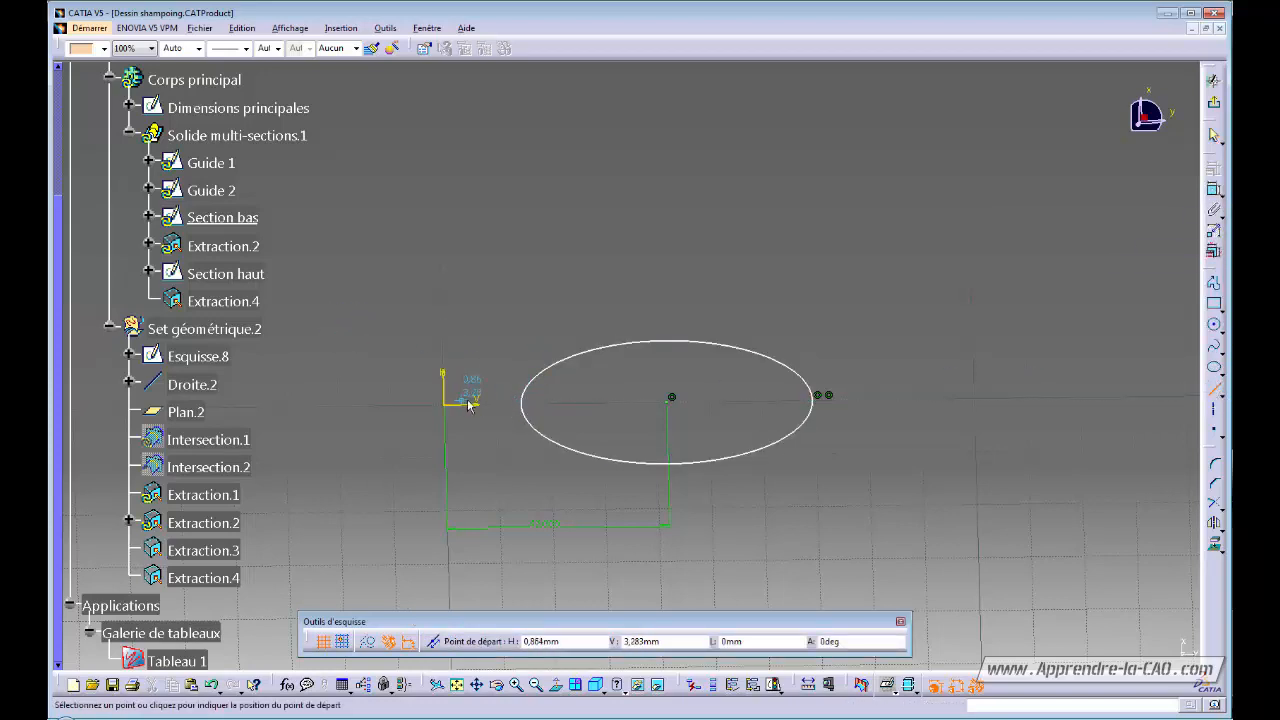
pyautogui.click(521, 398)
pyautogui.click(519, 324)
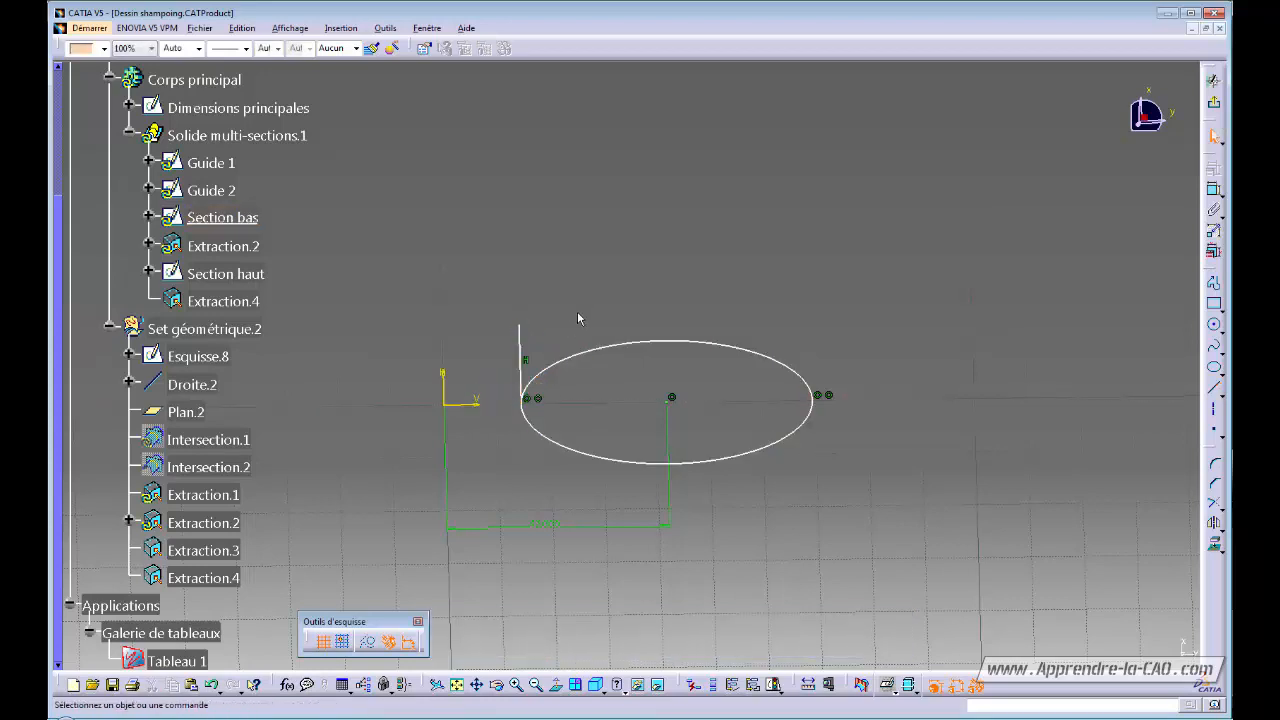
# Make the short line tangent to the ellipse and convert it to a construction element
pyautogui.keyDown('ctrl'); pyautogui.click(540, 373); pyautogui.keyUp('ctrl')
pyautogui.click(1213, 170)
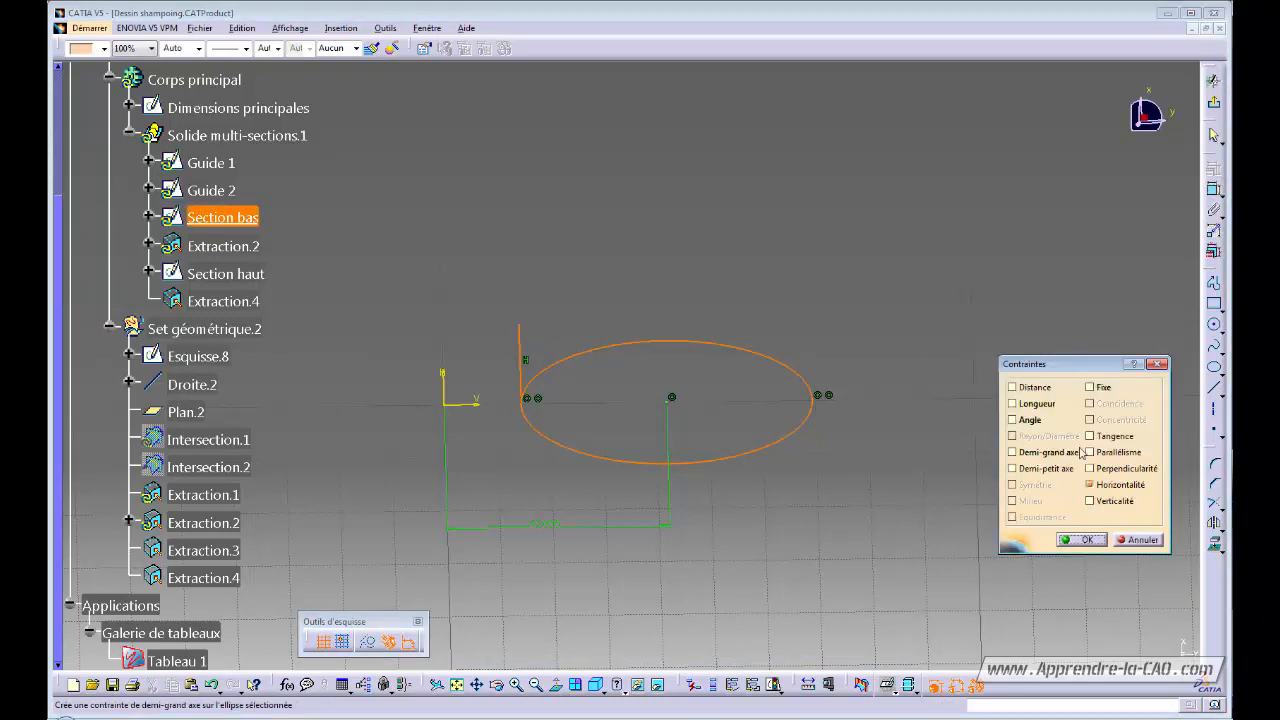
pyautogui.click(1117, 443)
pyautogui.click(1080, 537)
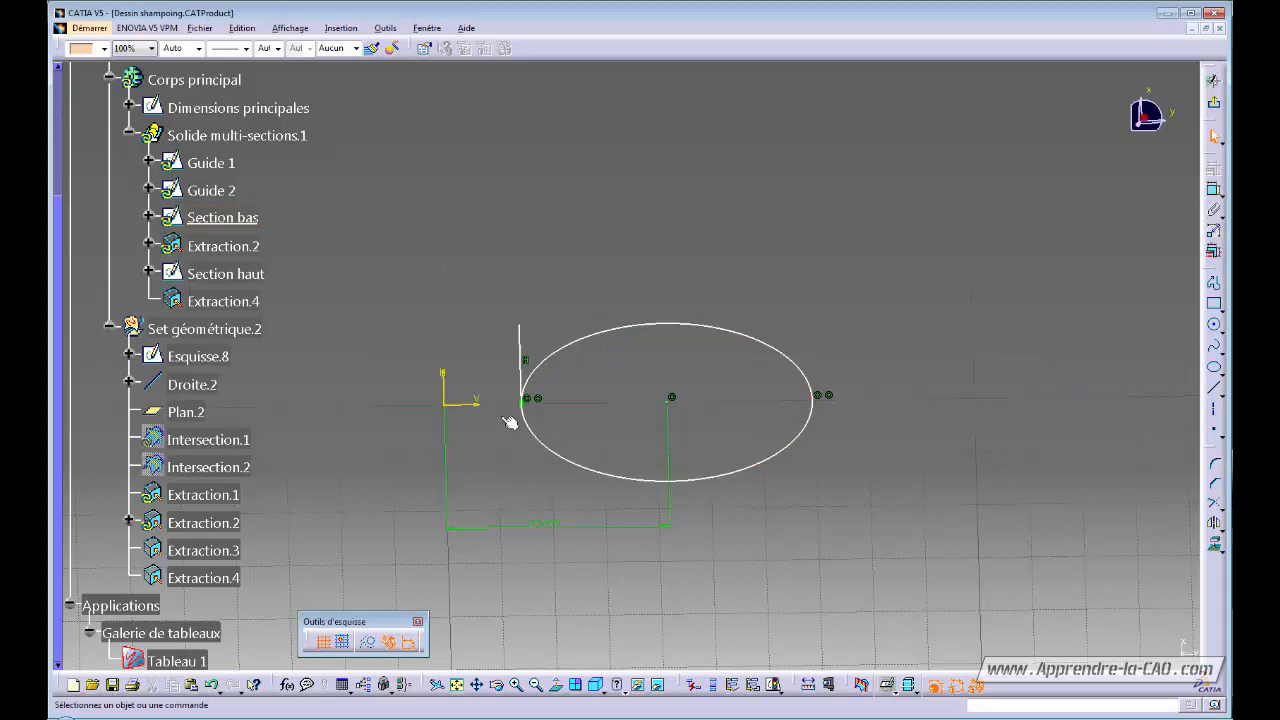
pyautogui.click(373, 643)
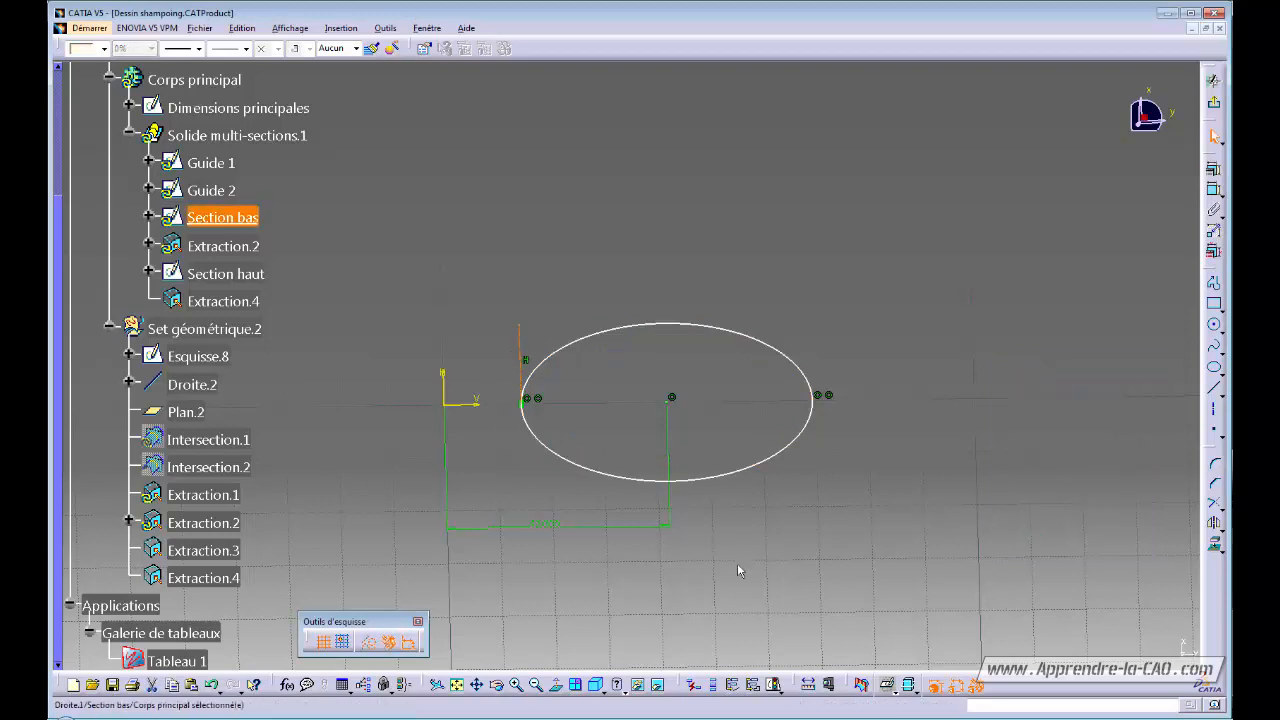
pyautogui.click(828, 531)
# Sketch a construction line parallel to the V axis from the ellipse's topmost point and shorten it to end above the ellipse's left end
pyautogui.click(1212, 393)
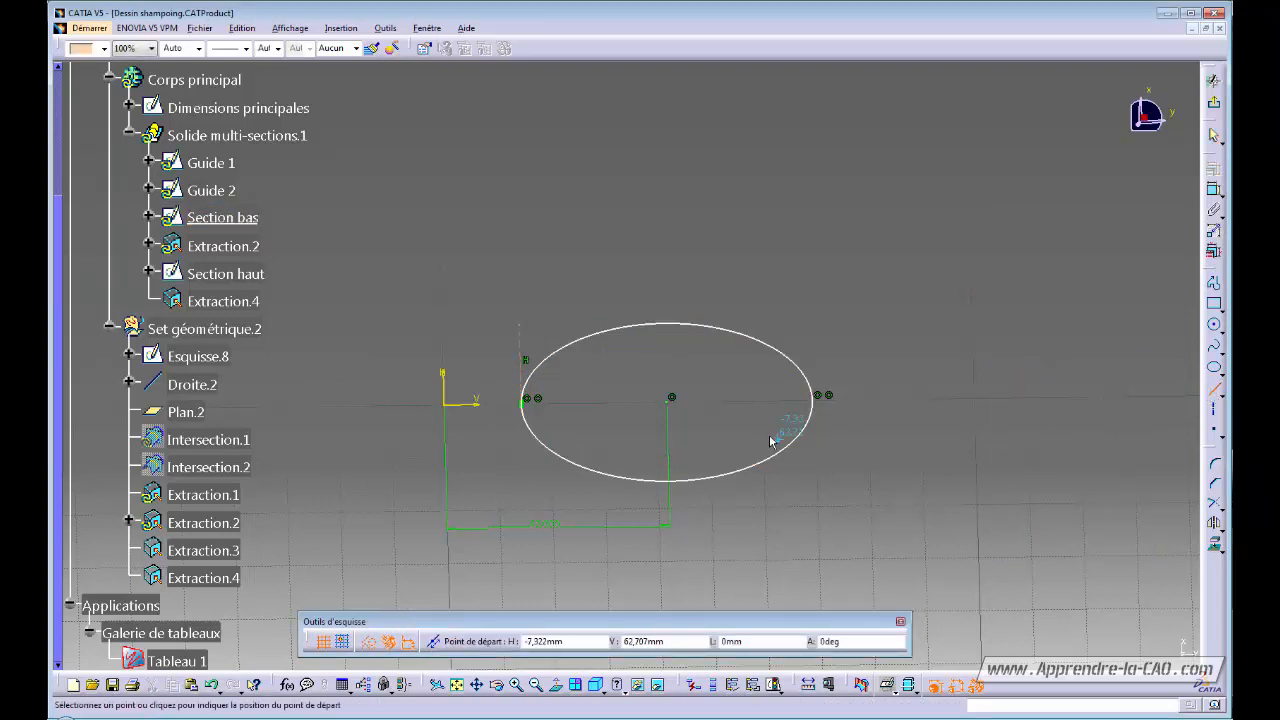
pyautogui.click(669, 322)
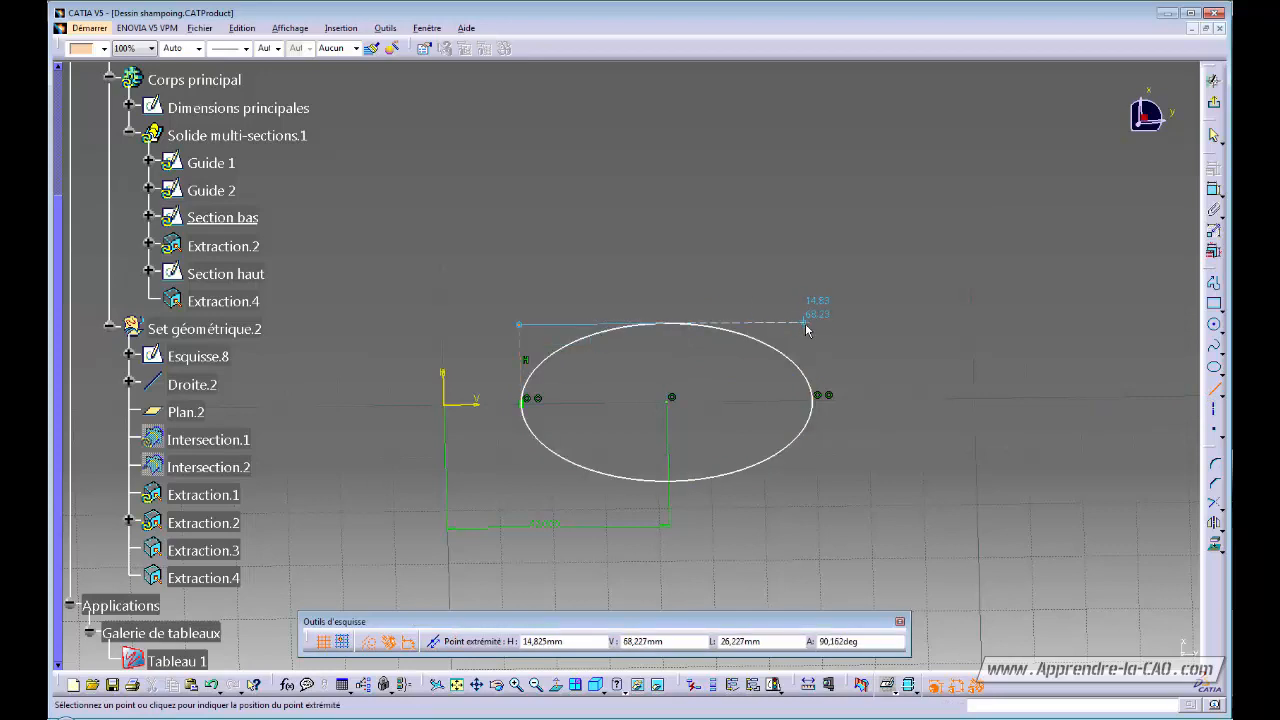
pyautogui.click(397, 329)
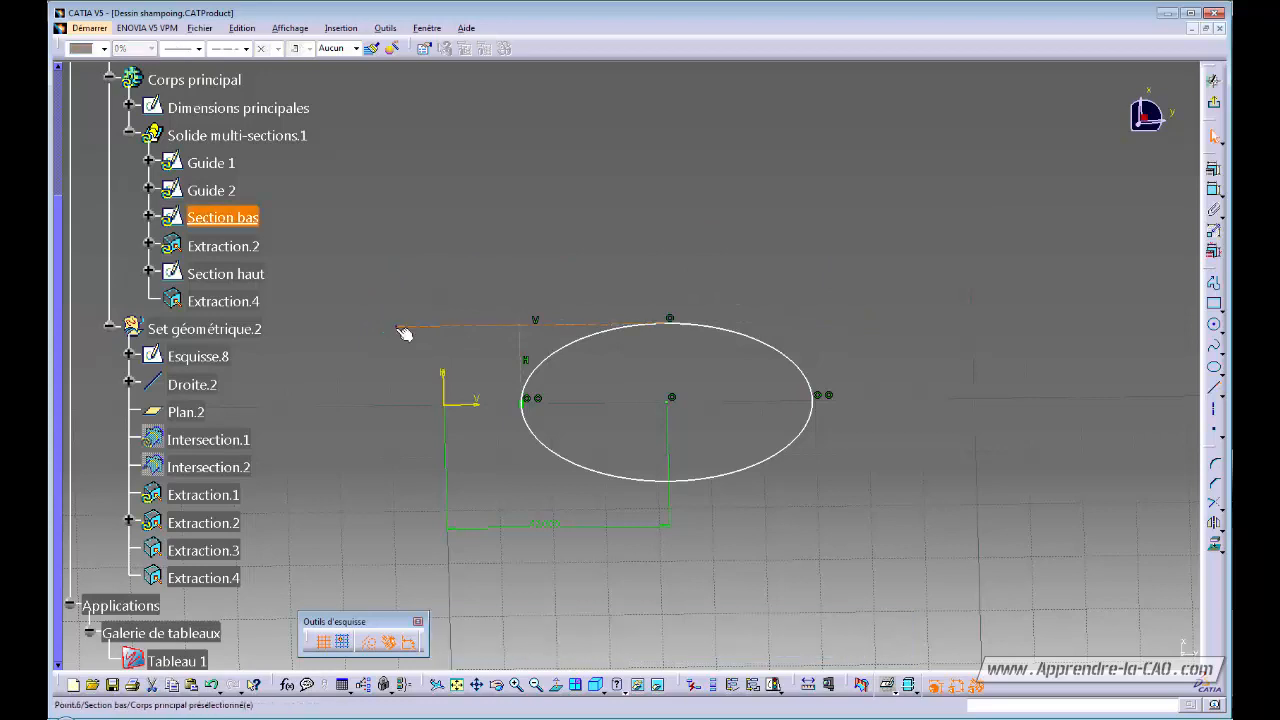
pyautogui.moveTo(400, 330); pyautogui.dragTo(536, 327)
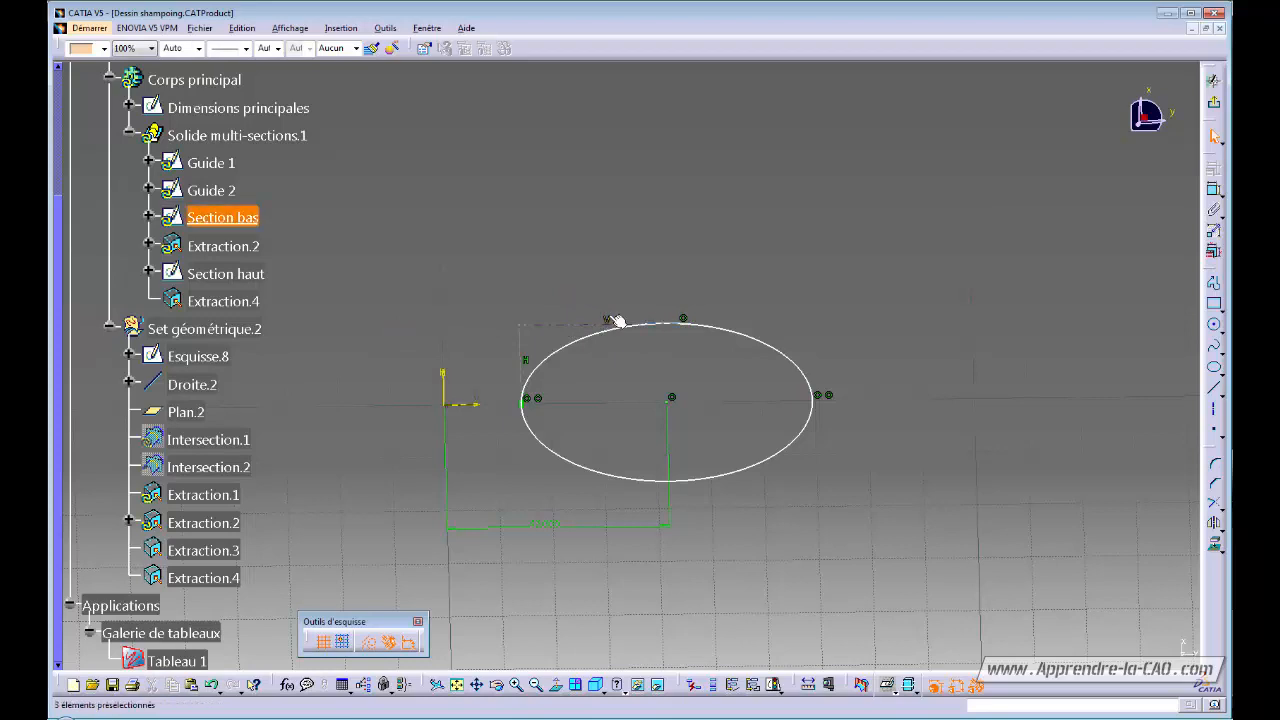
# Constrain the upper construction line to be tangent to the ellipse
pyautogui.click(575, 324)
pyautogui.keyDown('ctrl'); pyautogui.click(709, 323); pyautogui.keyUp('ctrl')
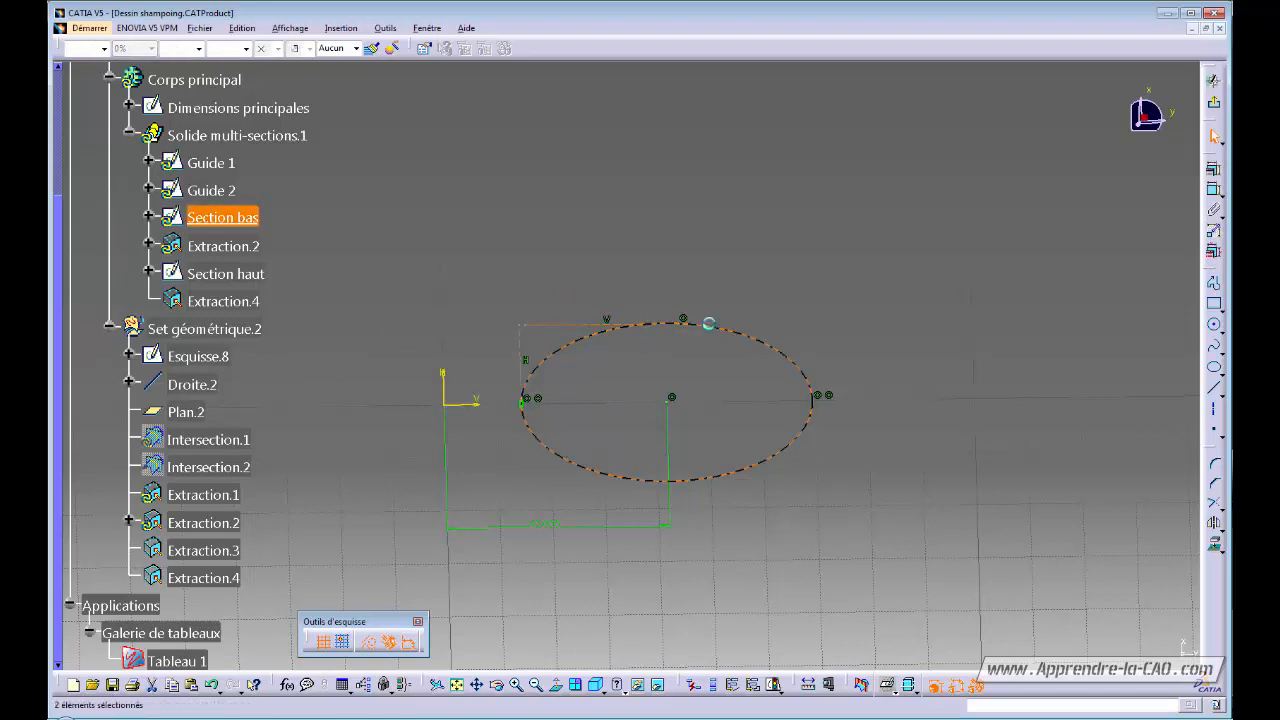
pyautogui.click(1213, 168)
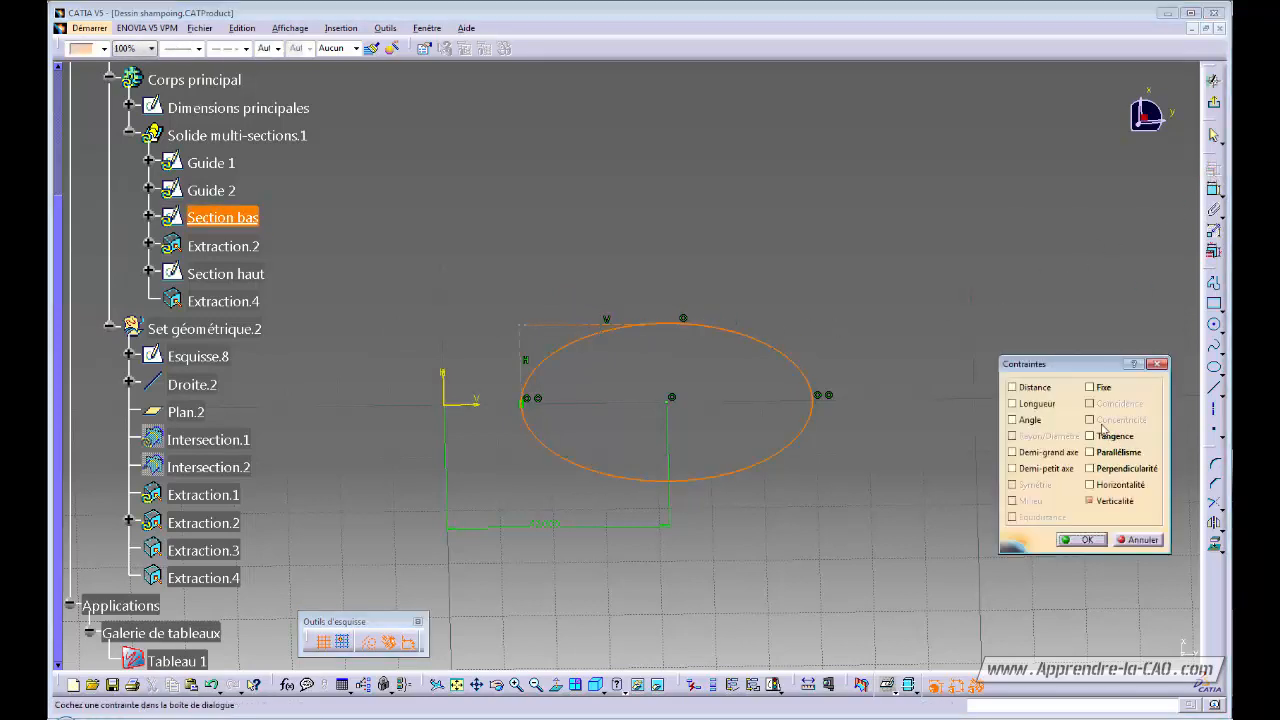
pyautogui.click(1100, 436)
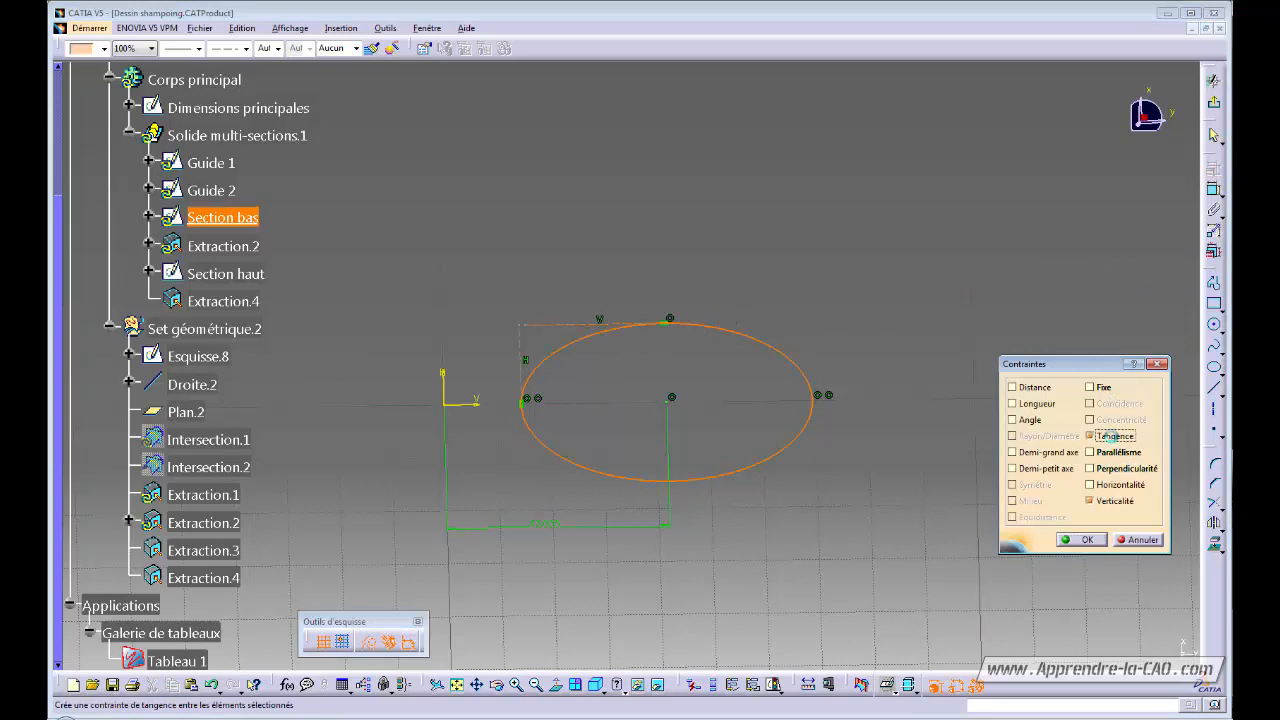
pyautogui.click(1082, 540)
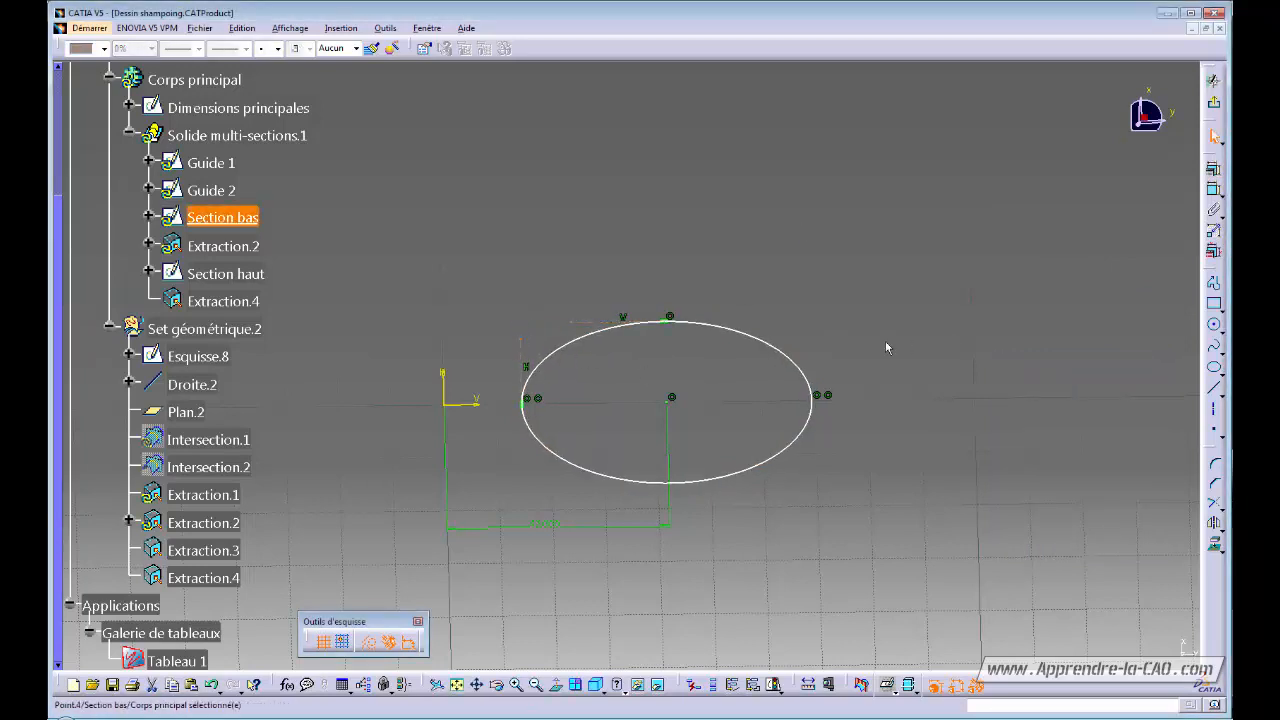
# Shift the upper and left tangent construction lines to test how they drive the ellipse's shape
pyautogui.moveTo(600, 318)
pyautogui.mouseDown()
pyautogui.moveTo(606, 289)
pyautogui.moveTo(602, 355)
pyautogui.moveTo(606, 303)
pyautogui.moveTo(603, 338)
pyautogui.mouseUp()
pyautogui.moveTo(521, 361)
pyautogui.mouseDown()
pyautogui.moveTo(500, 360)
pyautogui.moveTo(523, 366)
pyautogui.mouseUp()
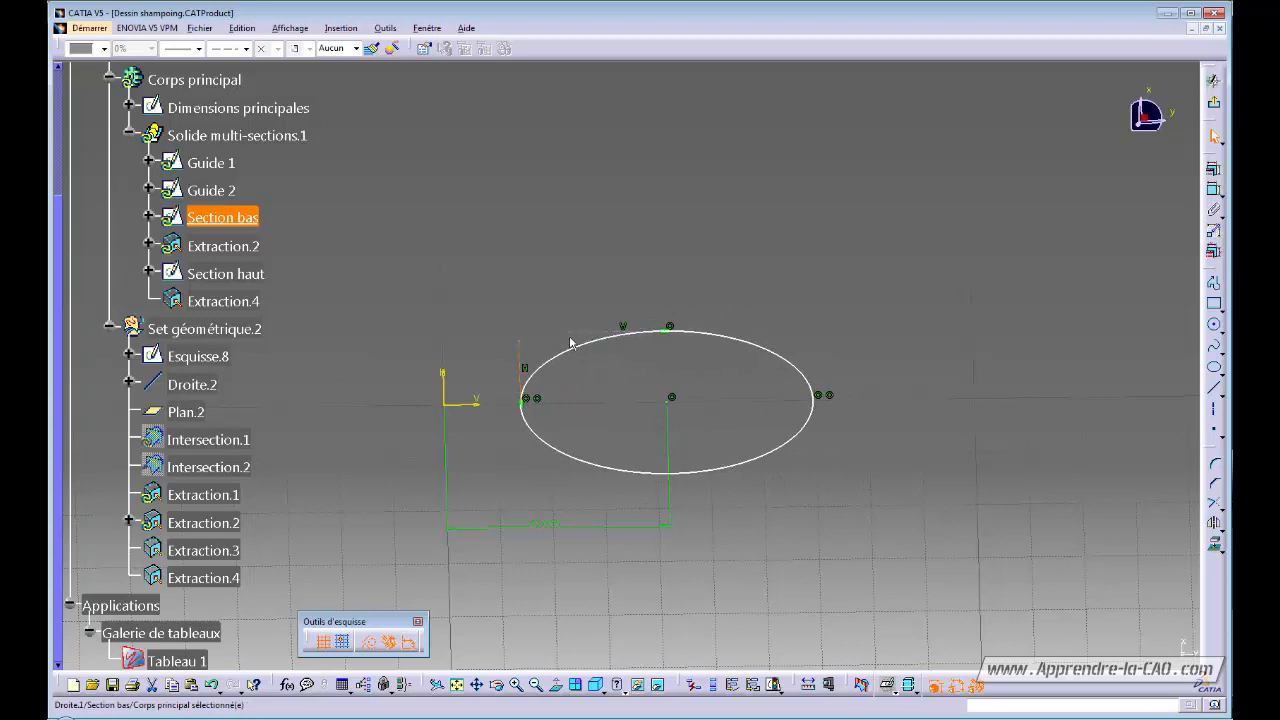
pyautogui.moveTo(602, 332); pyautogui.dragTo(598, 335)
pyautogui.click(892, 320)
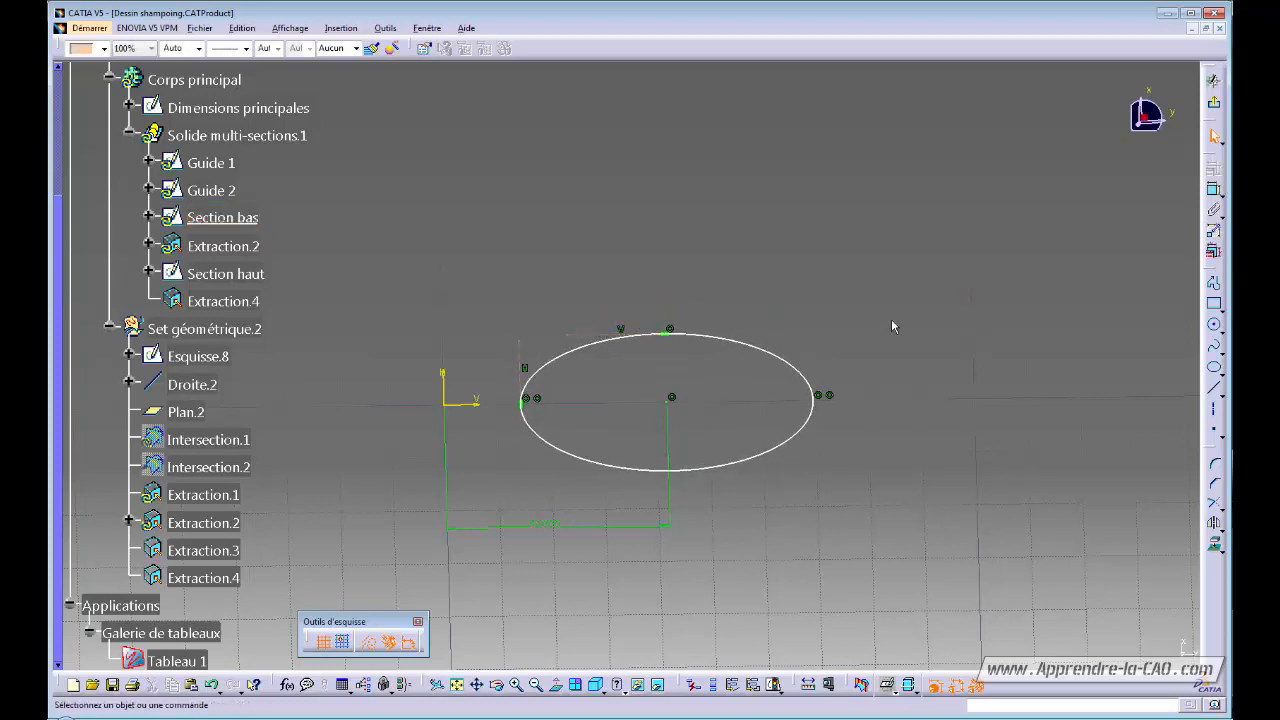
# Dimension the distance between the upper tangent line and the sketch's V axis and set it to 25 mm
pyautogui.click(1213, 188)
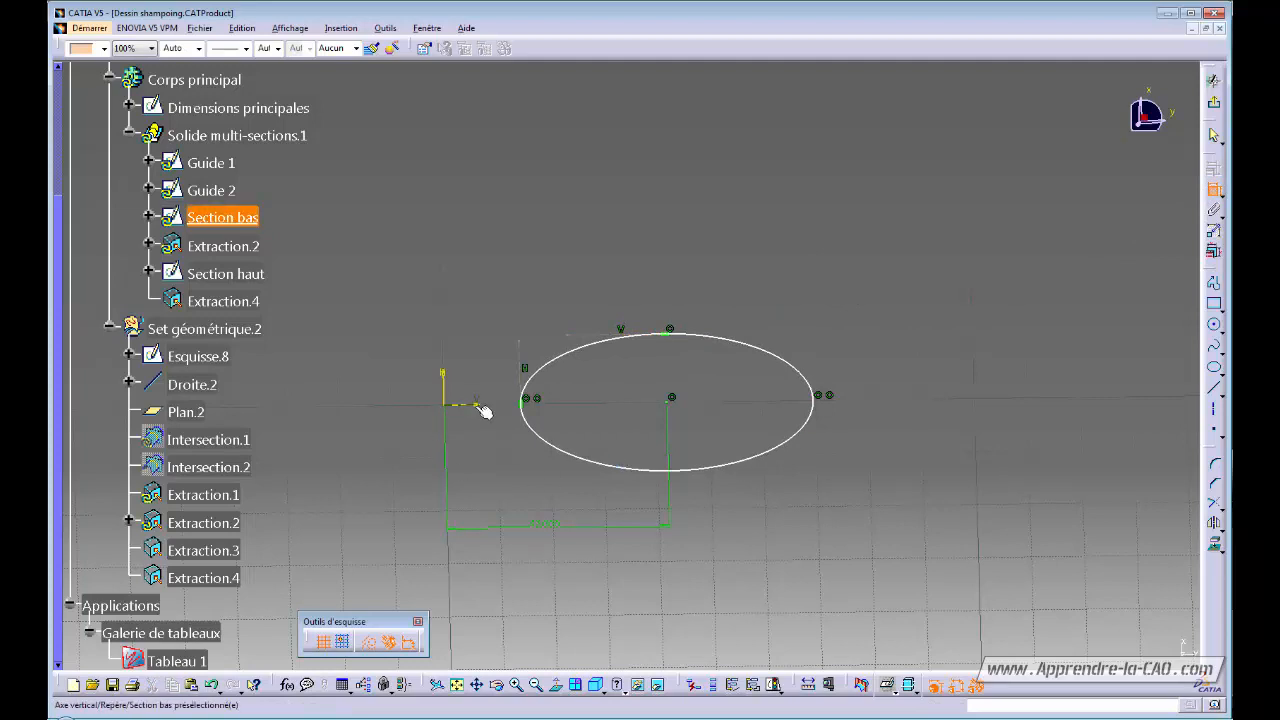
pyautogui.click(609, 334)
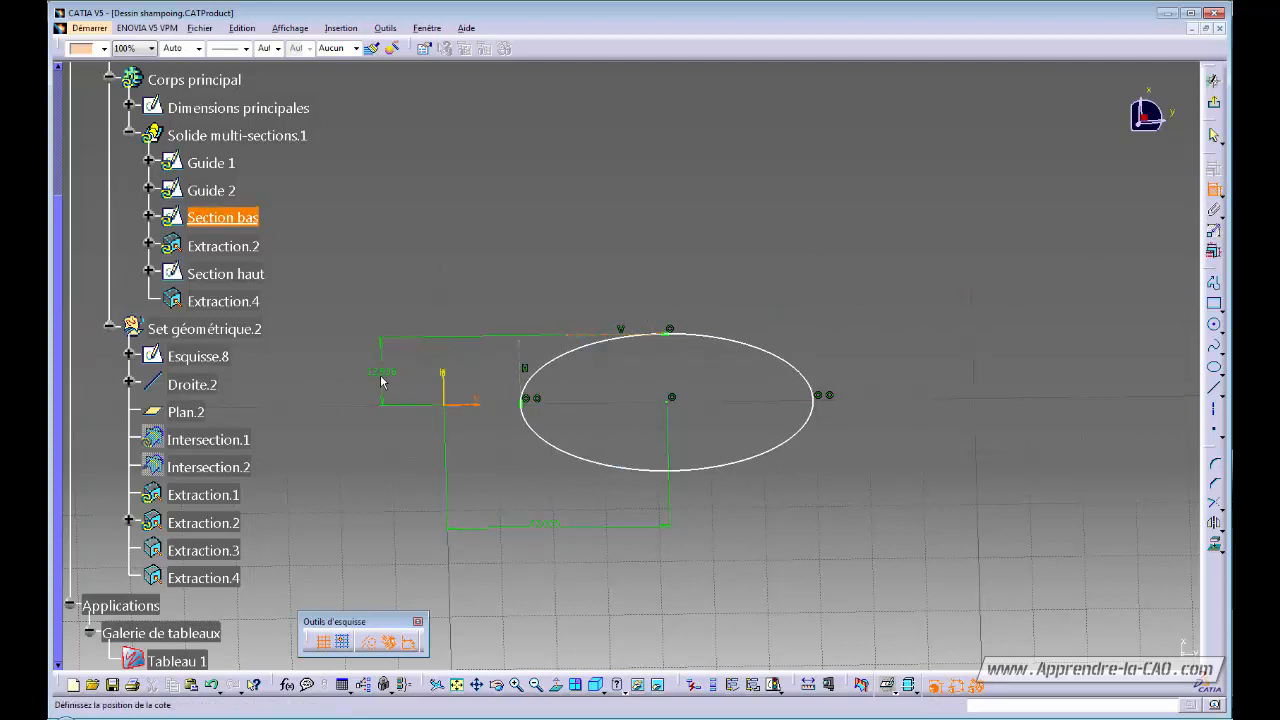
pyautogui.doubleClick(388, 372)
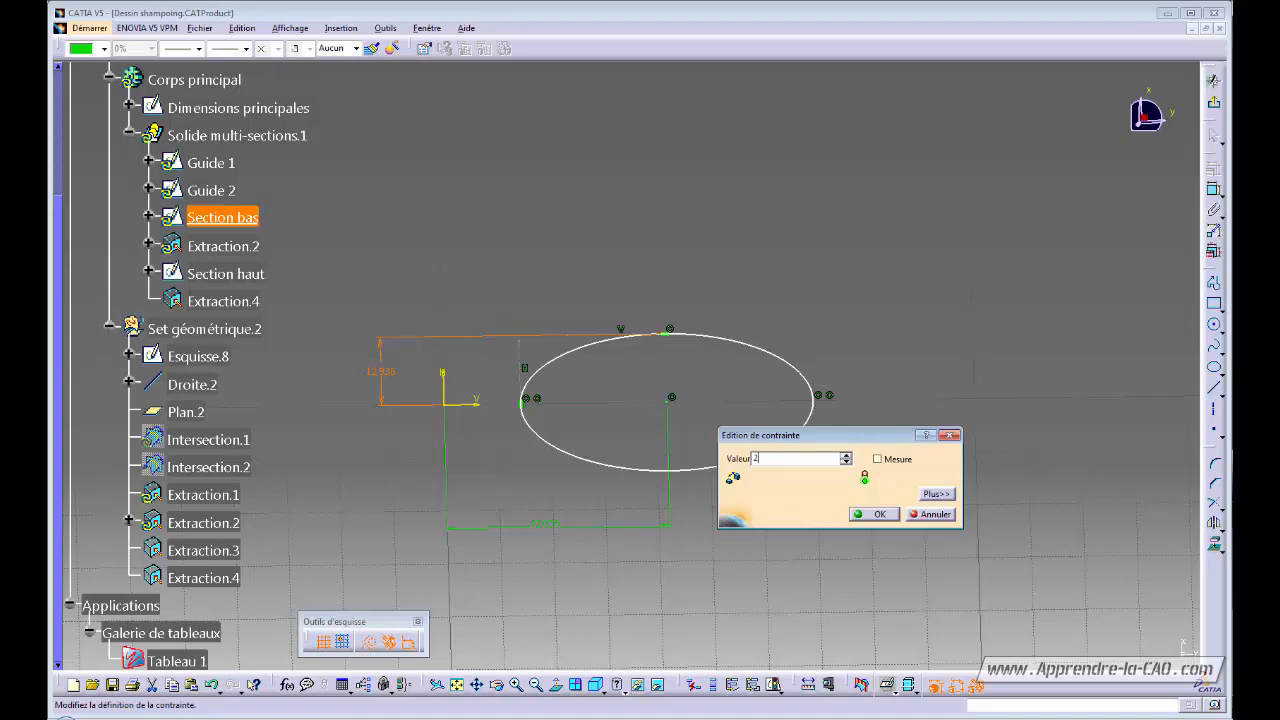
pyautogui.write('5')
pyautogui.press('Return')
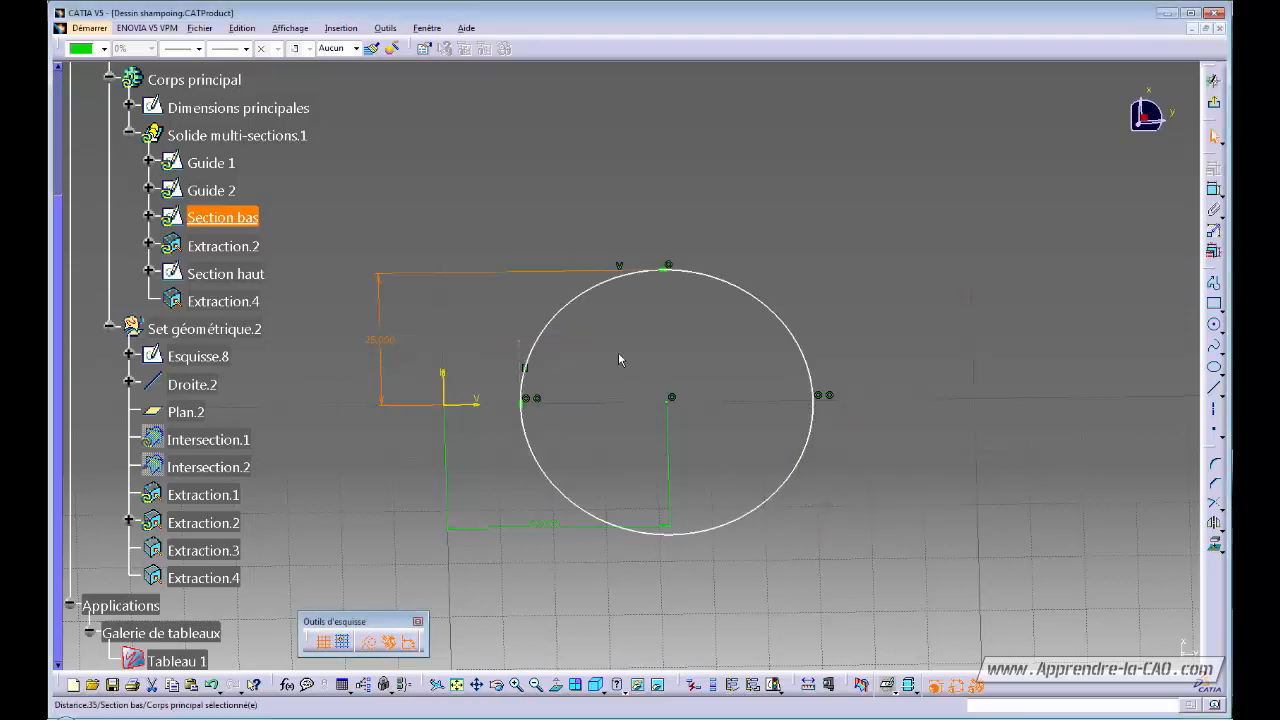
# Set the distance from the upper tangent line to the V axis to 15 mm
pyautogui.doubleClick(382, 340)
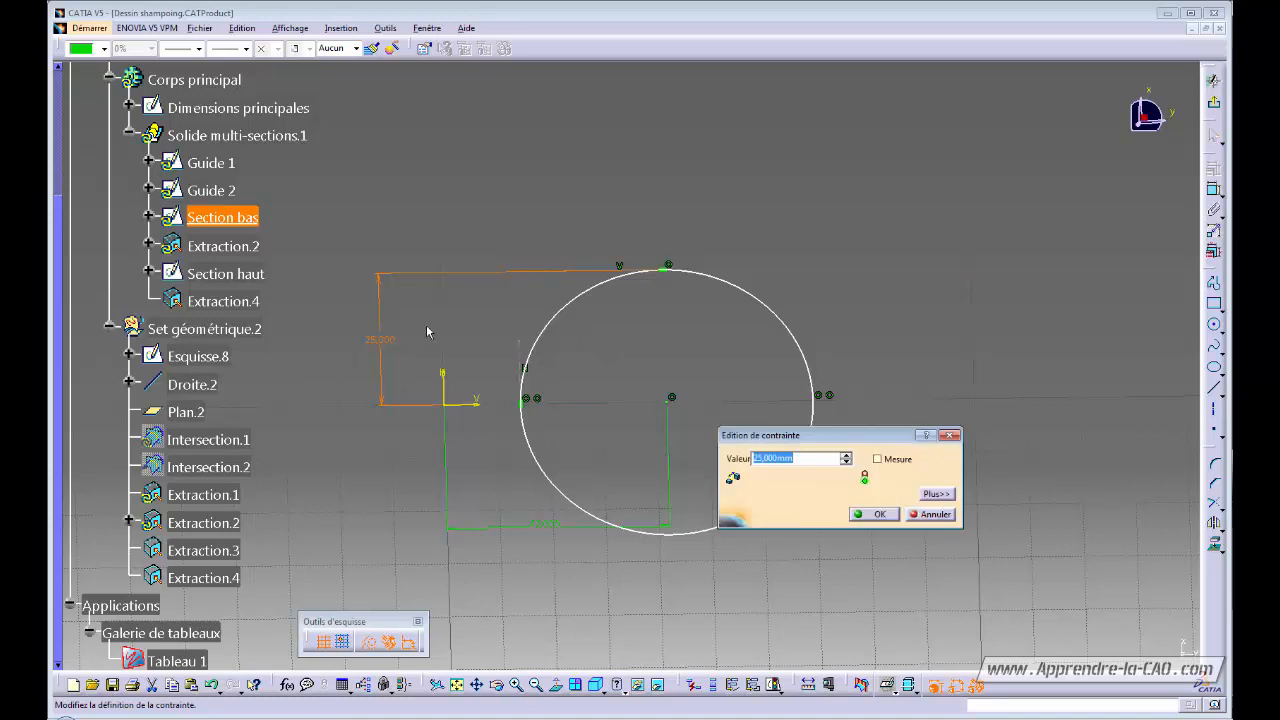
pyautogui.press('Return')
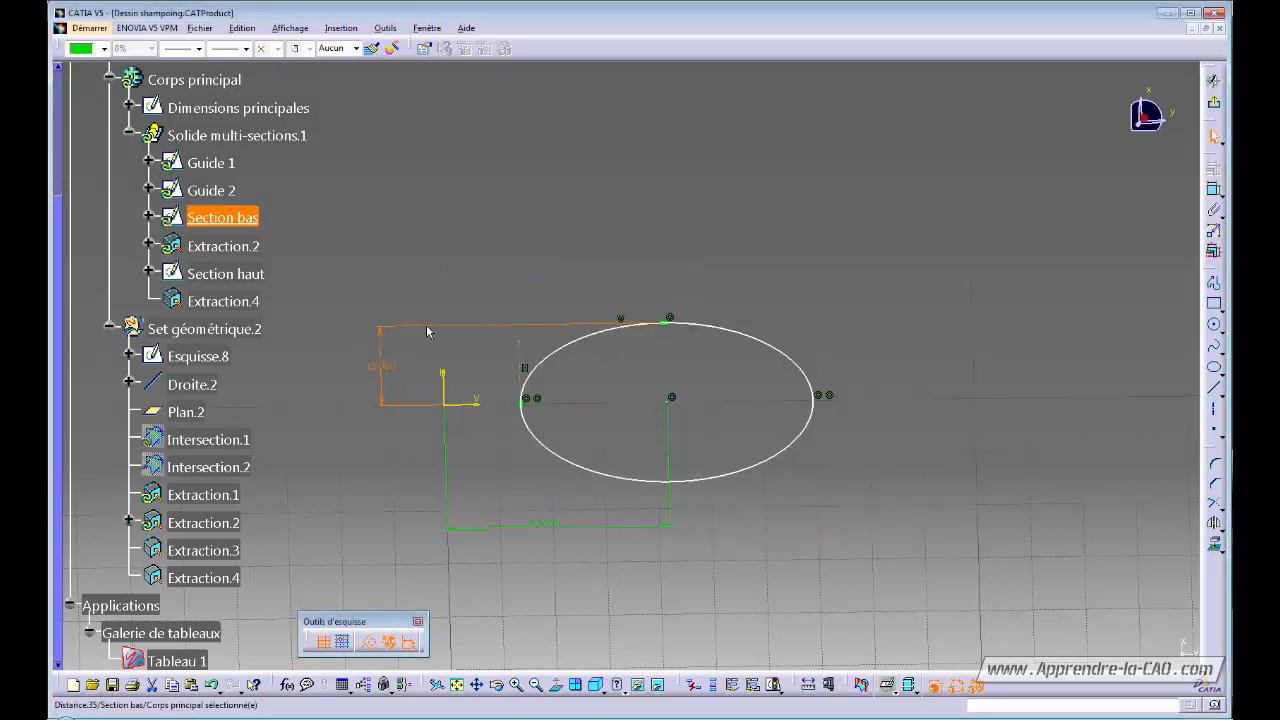
pyautogui.click(934, 294)
# Start a dimension from the ellipse's centre point in the Section bas sketch
pyautogui.click(1213, 192)
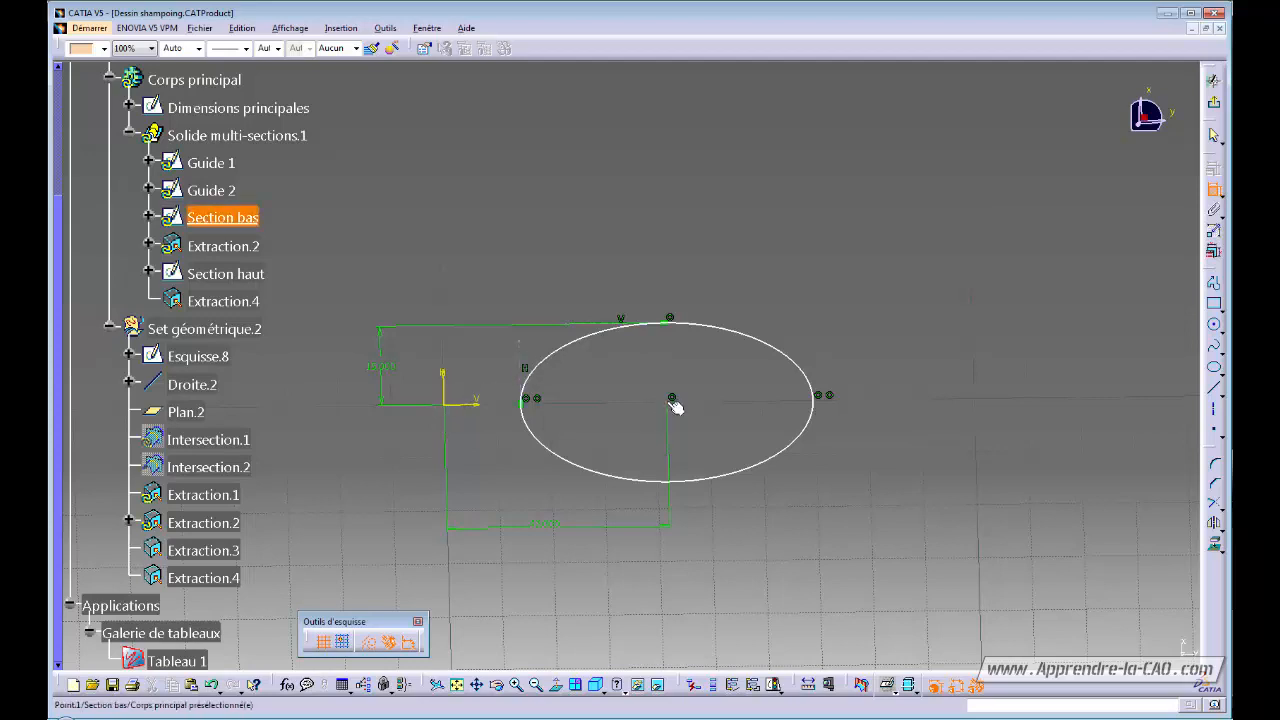
# Dimension the bottom ellipse's half-width from its centre to the tangent construction line and set it to 30 mm
pyautogui.click(527, 362)
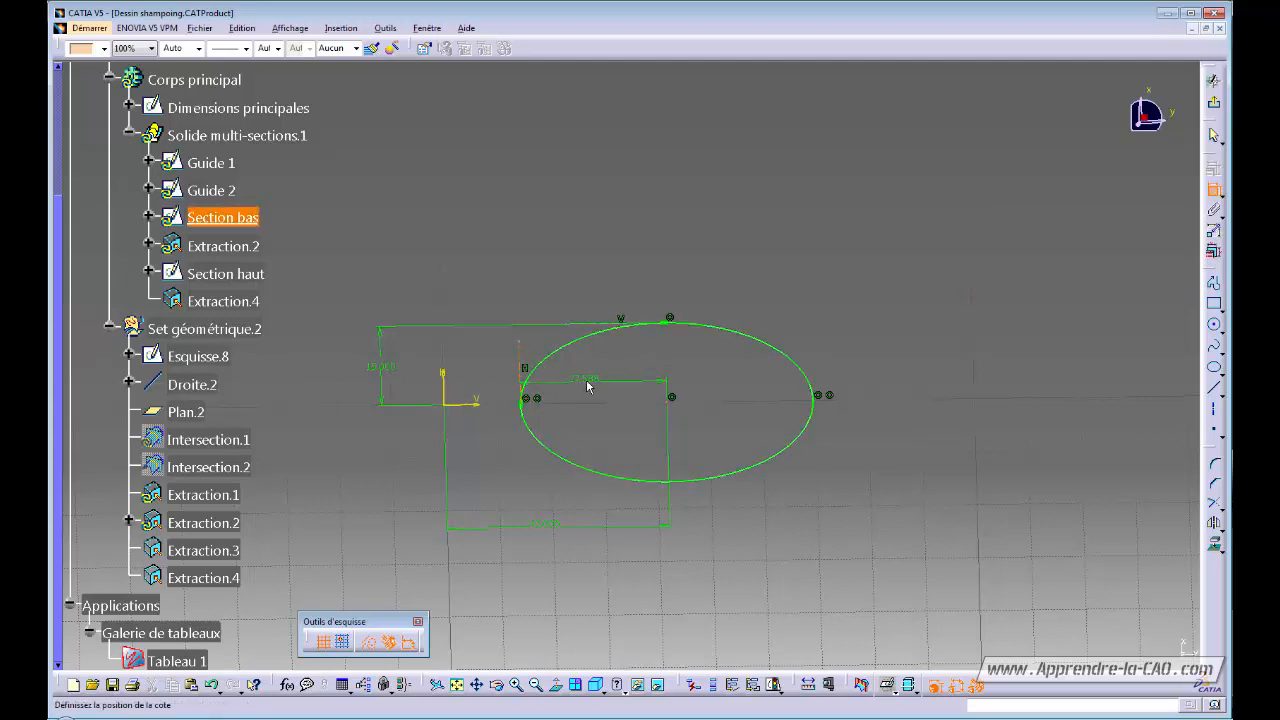
pyautogui.click(598, 373)
pyautogui.doubleClick(593, 376)
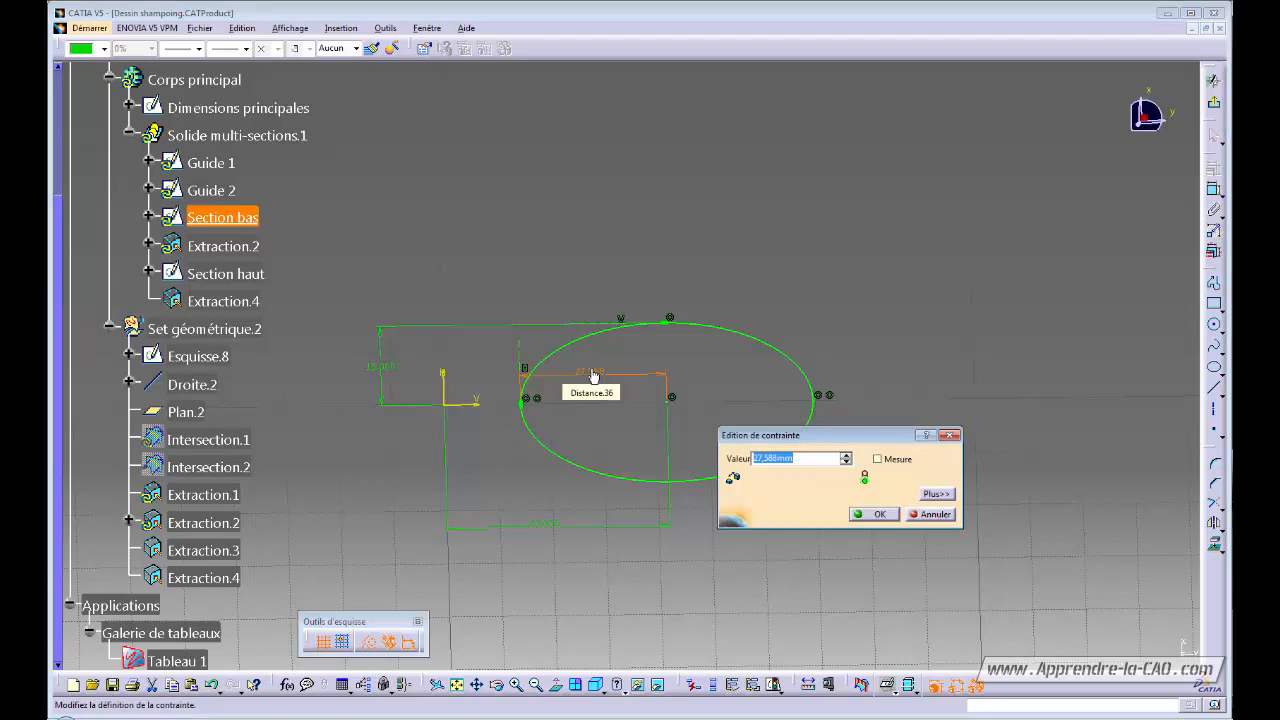
pyautogui.write('30')
pyautogui.press('Return')
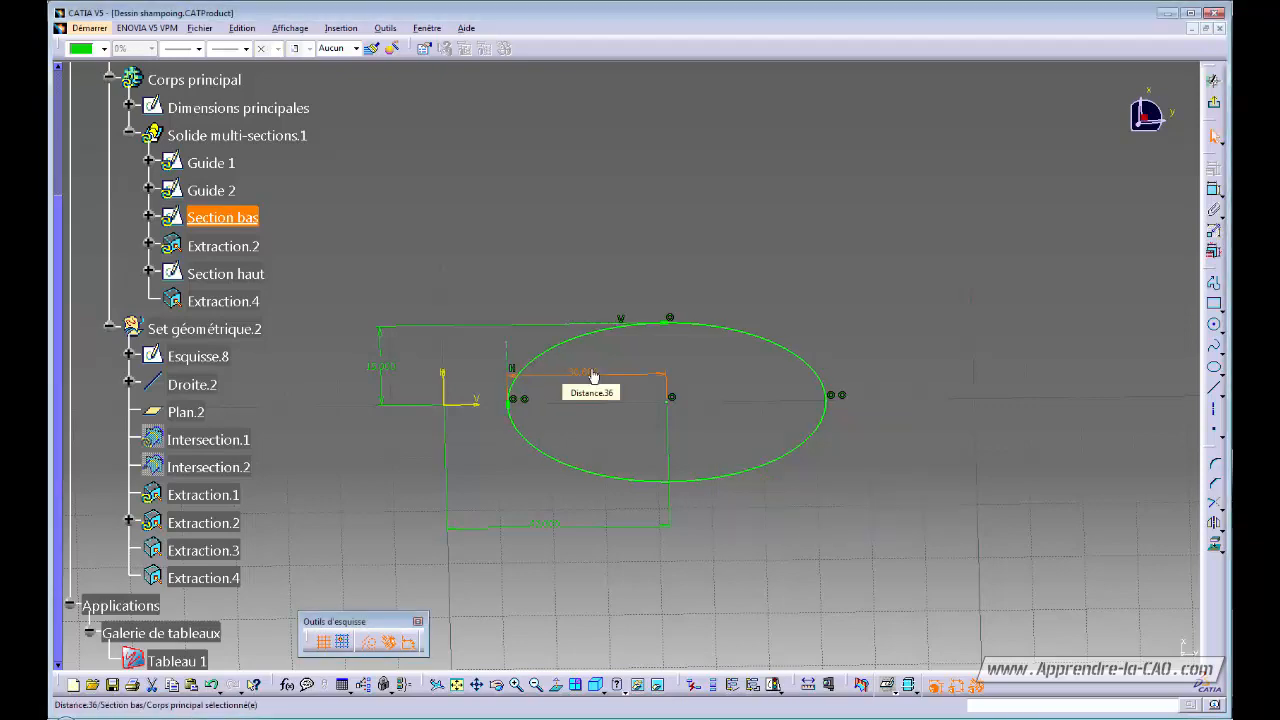
# Show the 3D background behind the Section bas sketch, exit the sketch and dismiss the update warning
pyautogui.click(896, 690)
pyautogui.click(904, 671)
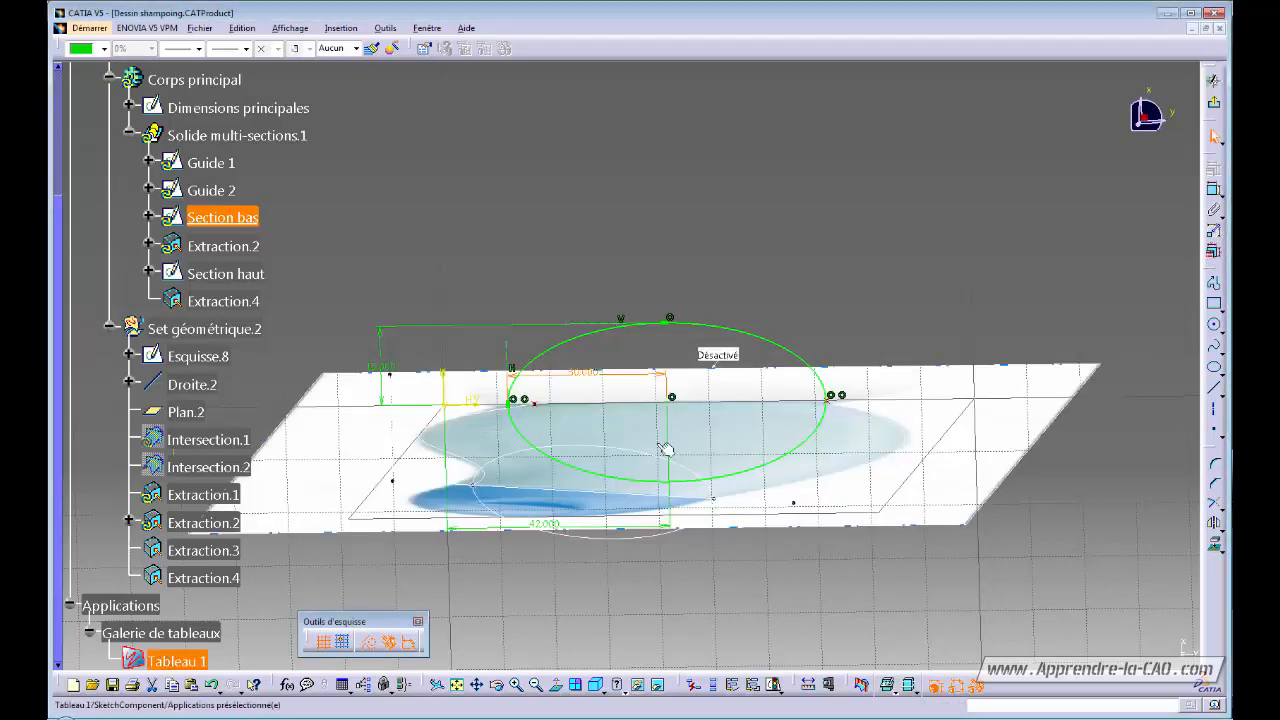
pyautogui.moveTo(666, 449)
pyautogui.mouseDown(button='middle')
pyautogui.moveTo(617, 486)
pyautogui.moveTo(638, 446)
pyautogui.moveTo(903, 471)
pyautogui.moveTo(700, 535)
pyautogui.moveTo(654, 451)
pyautogui.moveTo(631, 514)
pyautogui.moveTo(624, 422)
pyautogui.moveTo(645, 433)
pyautogui.moveTo(643, 500)
pyautogui.moveTo(650, 228)
pyautogui.mouseUp(button='middle')
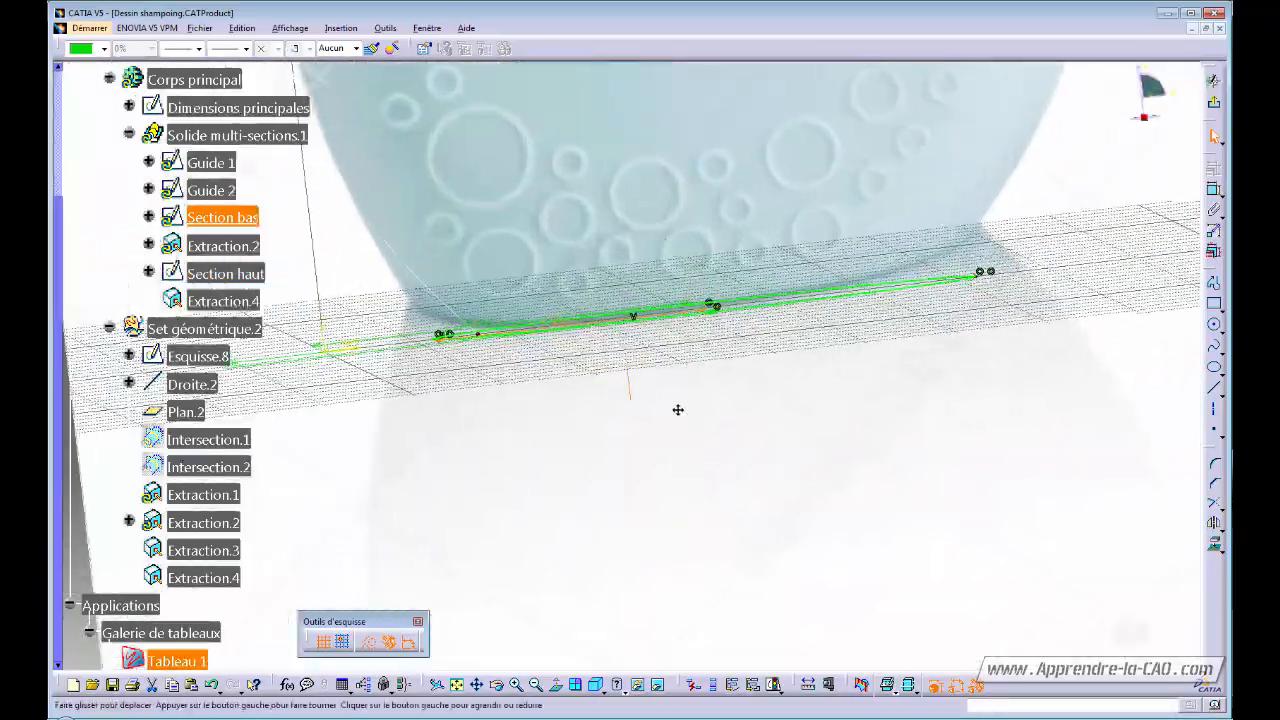
pyautogui.moveTo(678, 410)
pyautogui.mouseDown(button='middle')
pyautogui.moveTo(663, 503)
pyautogui.moveTo(631, 423)
pyautogui.moveTo(634, 143)
pyautogui.moveTo(597, 420)
pyautogui.moveTo(900, 375)
pyautogui.mouseUp(button='middle')
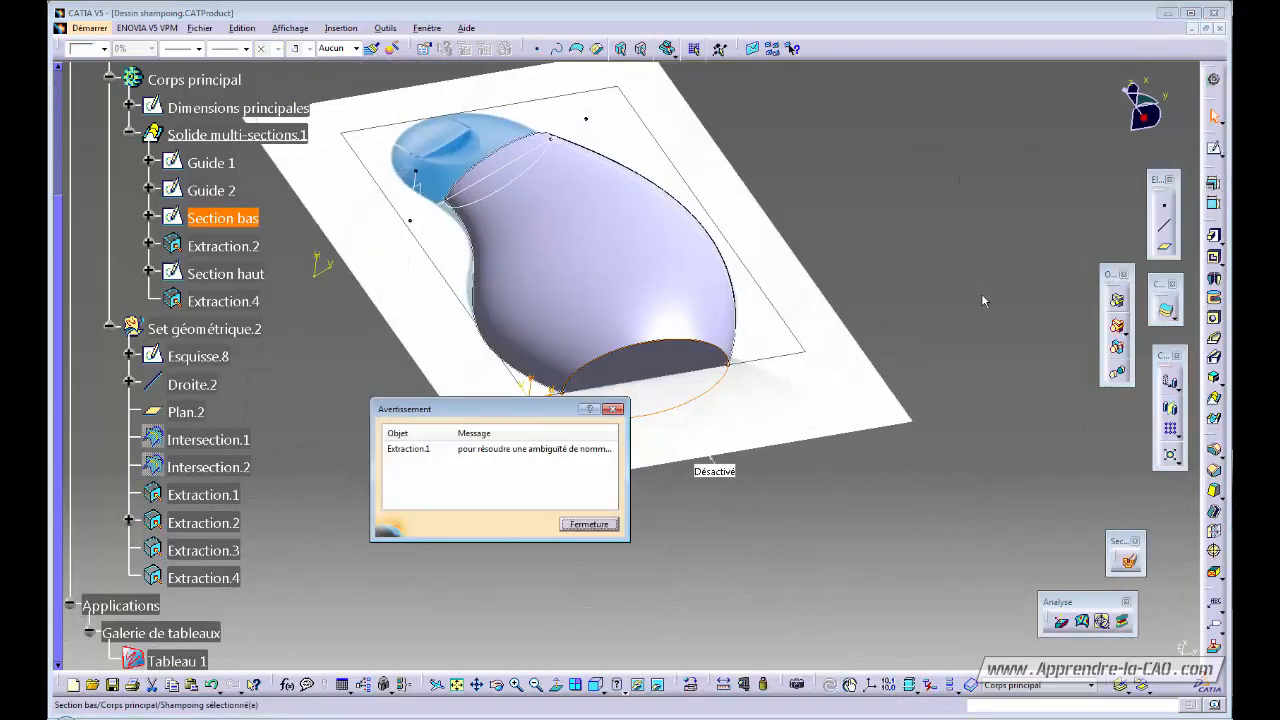
pyautogui.click(609, 526)
# Inspect the updated multi-section solid around its bottom ellipse and the ends of the guide curves
pyautogui.moveTo(738, 376); pyautogui.dragTo(754, 337, button='middle')
pyautogui.moveTo(674, 472); pyautogui.dragTo(610, 435, button='middle')
pyautogui.moveTo(766, 389); pyautogui.dragTo(717, 386, button='middle')
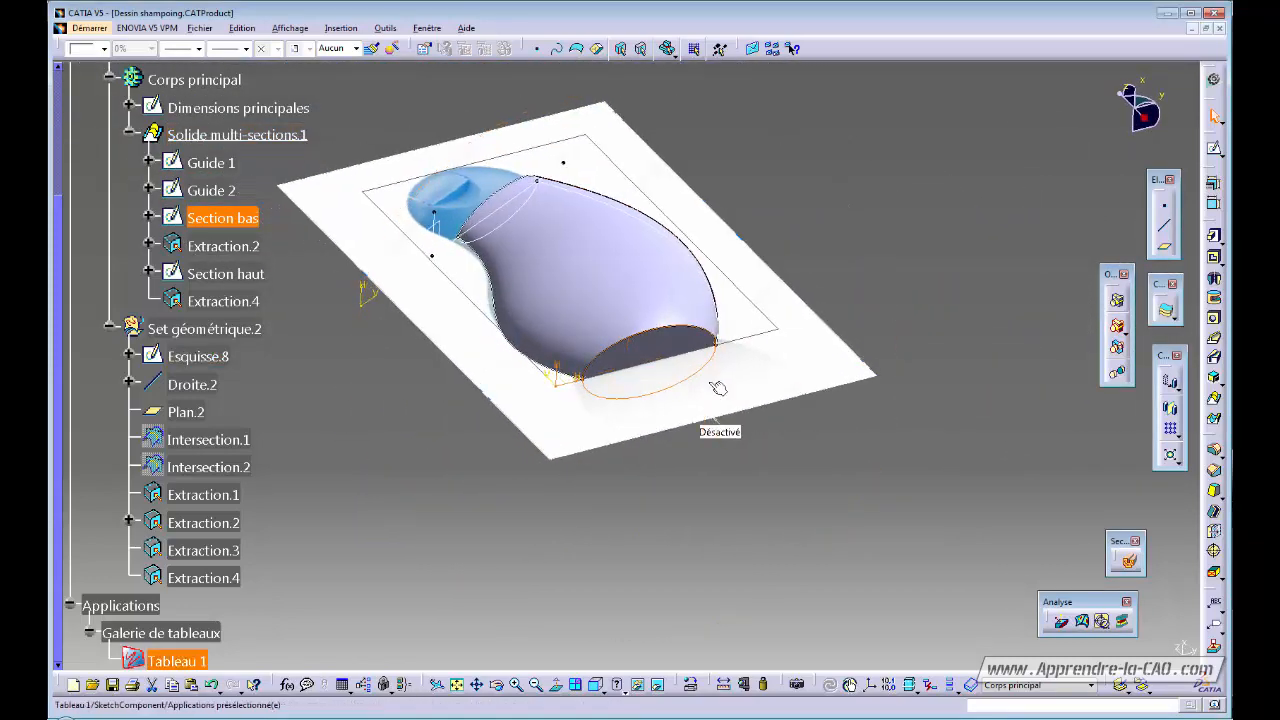
pyautogui.moveTo(615, 457); pyautogui.dragTo(539, 406, button='middle')
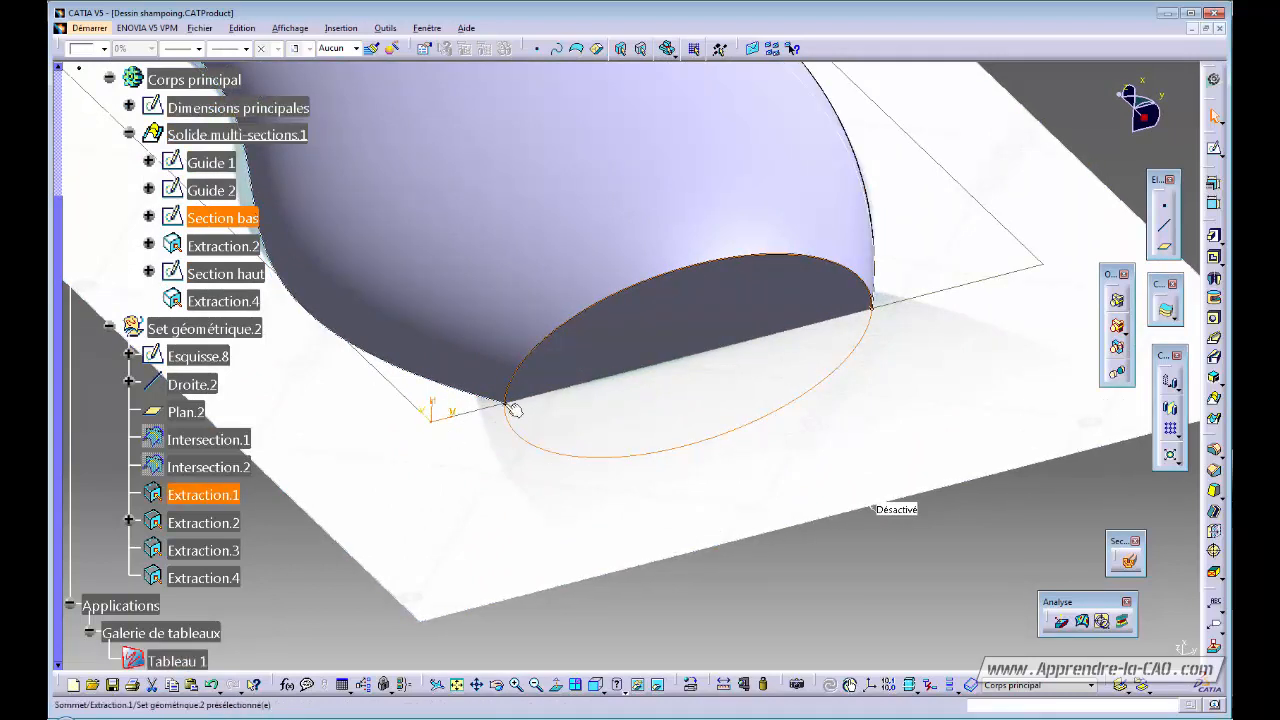
pyautogui.moveTo(880, 318); pyautogui.dragTo(734, 390, button='middle')
# Open the Section haut sketch for editing and hide the 3D background
pyautogui.click(224, 273)
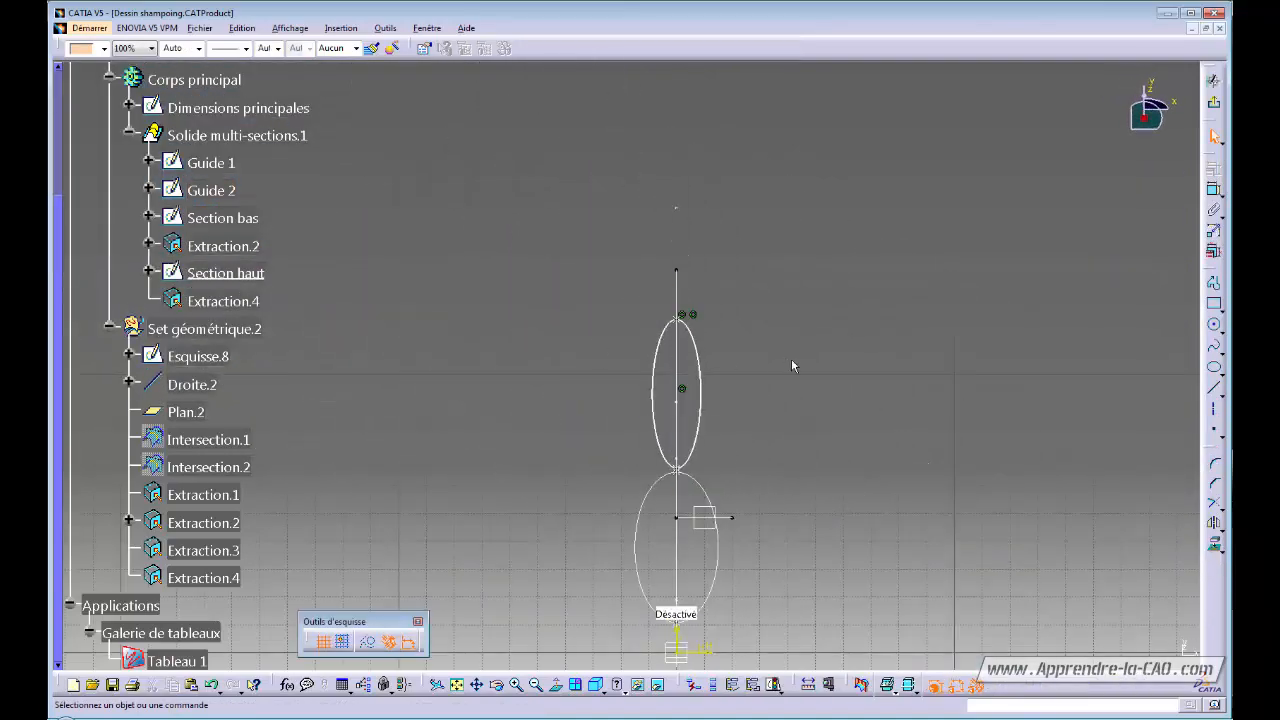
pyautogui.moveTo(791, 360)
pyautogui.mouseDown(button='middle')
pyautogui.moveTo(549, 312)
pyautogui.moveTo(425, 324)
pyautogui.mouseUp(button='middle')
pyautogui.moveTo(717, 578); pyautogui.dragTo(551, 509, button='middle')
pyautogui.click(896, 697)
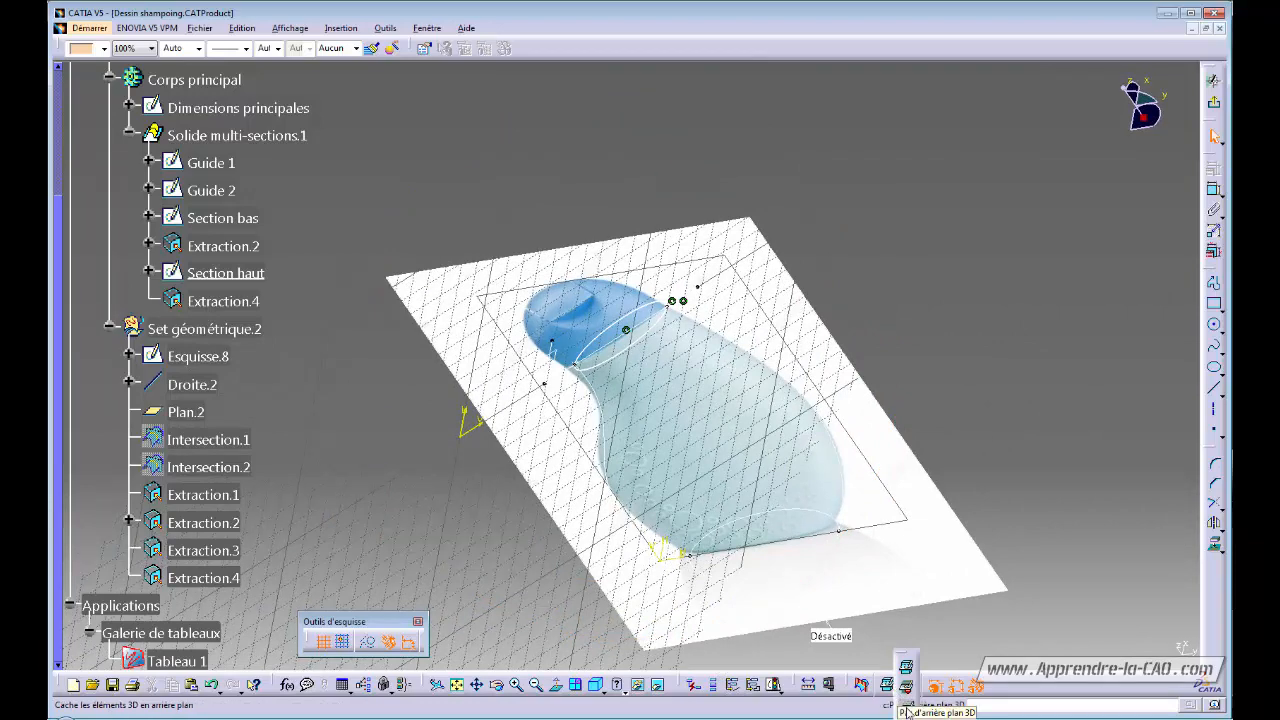
pyautogui.moveTo(757, 486)
pyautogui.mouseDown(button='middle')
pyautogui.moveTo(774, 571)
pyautogui.moveTo(757, 437)
pyautogui.moveTo(721, 481)
pyautogui.moveTo(761, 469)
pyautogui.mouseUp(button='middle')
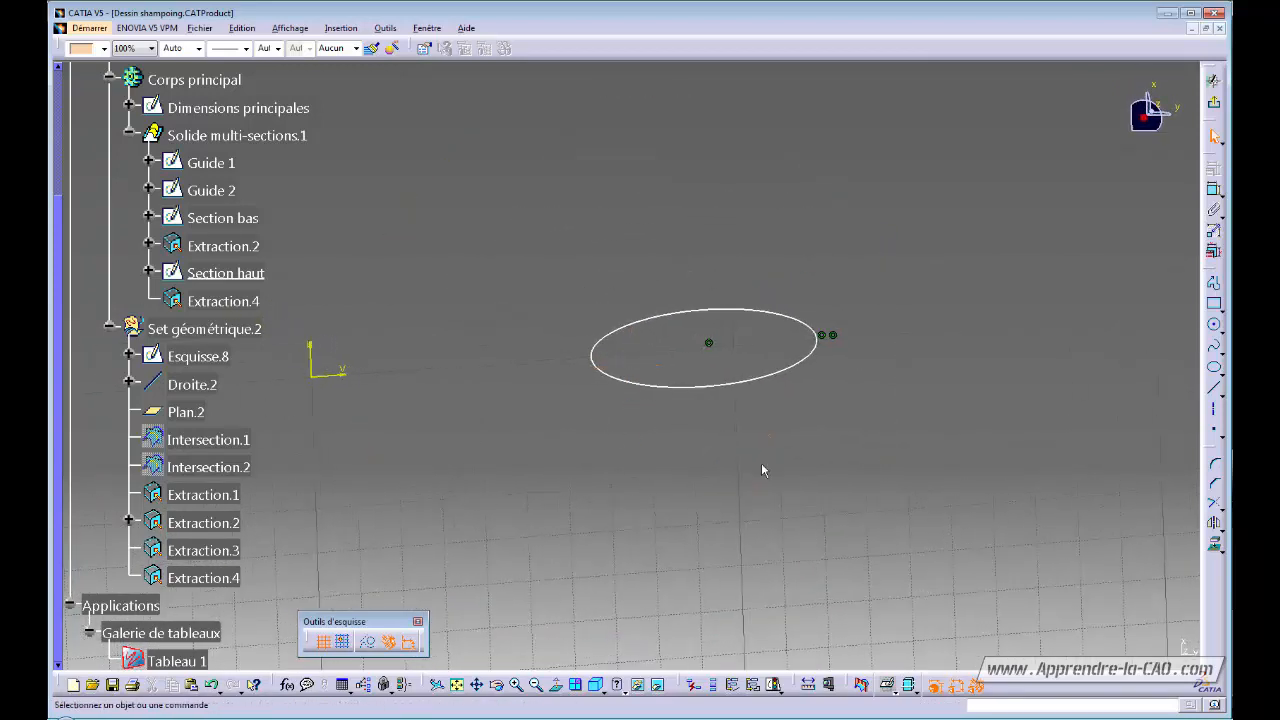
# Dimension the distance from the sketch's H axis to the top ellipse's centre and set it to 93 mm
pyautogui.moveTo(526, 443)
pyautogui.mouseDown(button='middle')
pyautogui.moveTo(526, 523)
pyautogui.moveTo(524, 436)
pyautogui.mouseUp(button='middle')
pyautogui.click(302, 358)
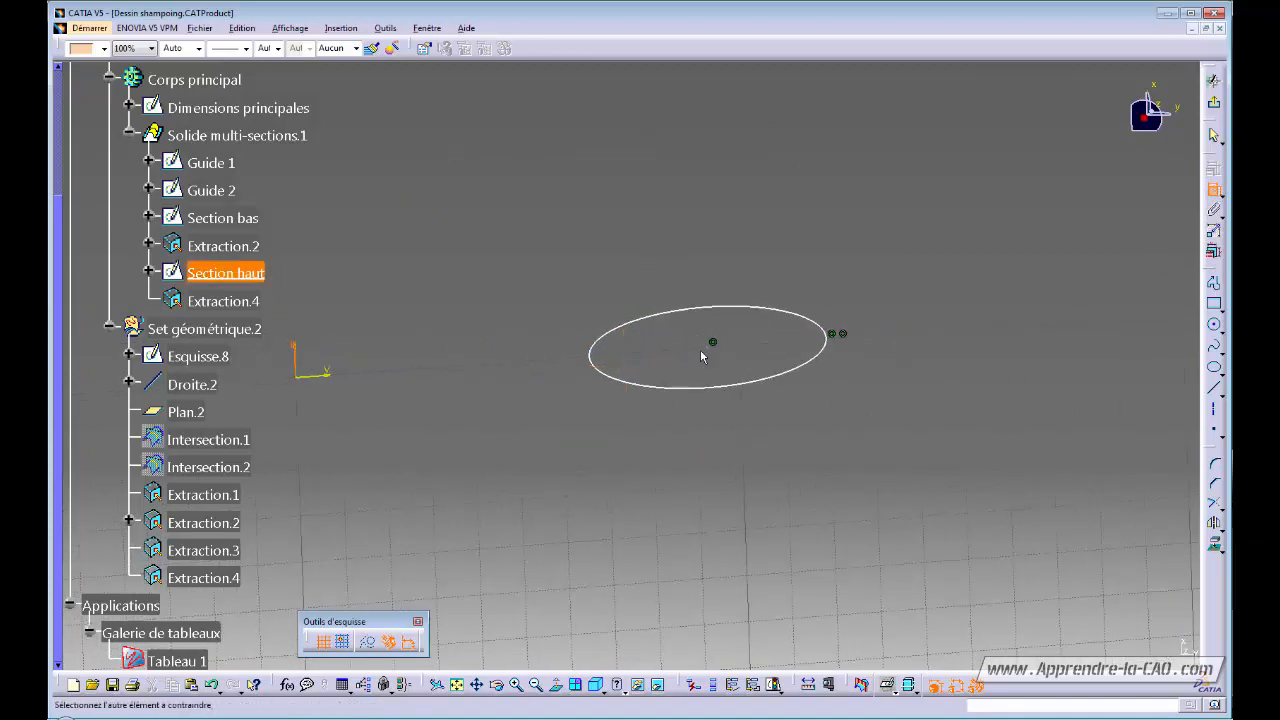
pyautogui.click(712, 344)
pyautogui.moveTo(535, 530)
pyautogui.mouseDown(button='middle')
pyautogui.moveTo(575, 471)
pyautogui.moveTo(526, 434)
pyautogui.mouseUp(button='middle')
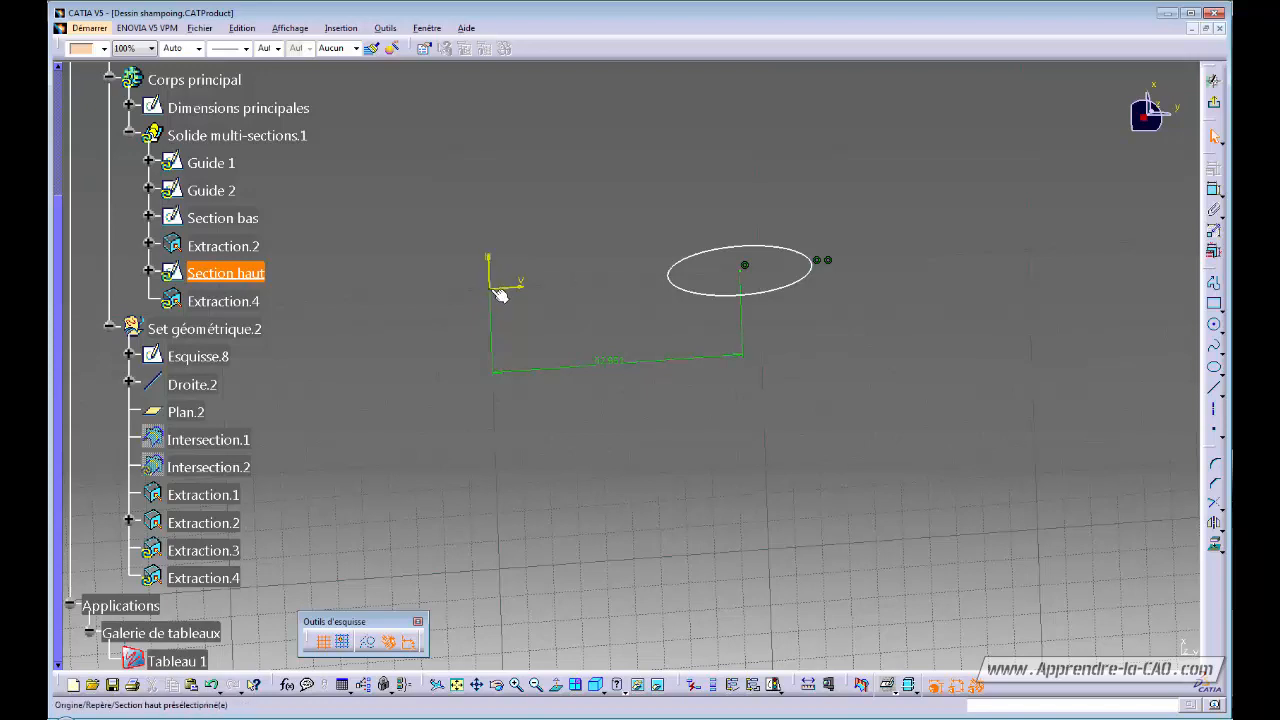
pyautogui.moveTo(620, 459)
pyautogui.mouseDown(button='middle')
pyautogui.moveTo(620, 440)
pyautogui.moveTo(568, 541)
pyautogui.mouseUp(button='middle')
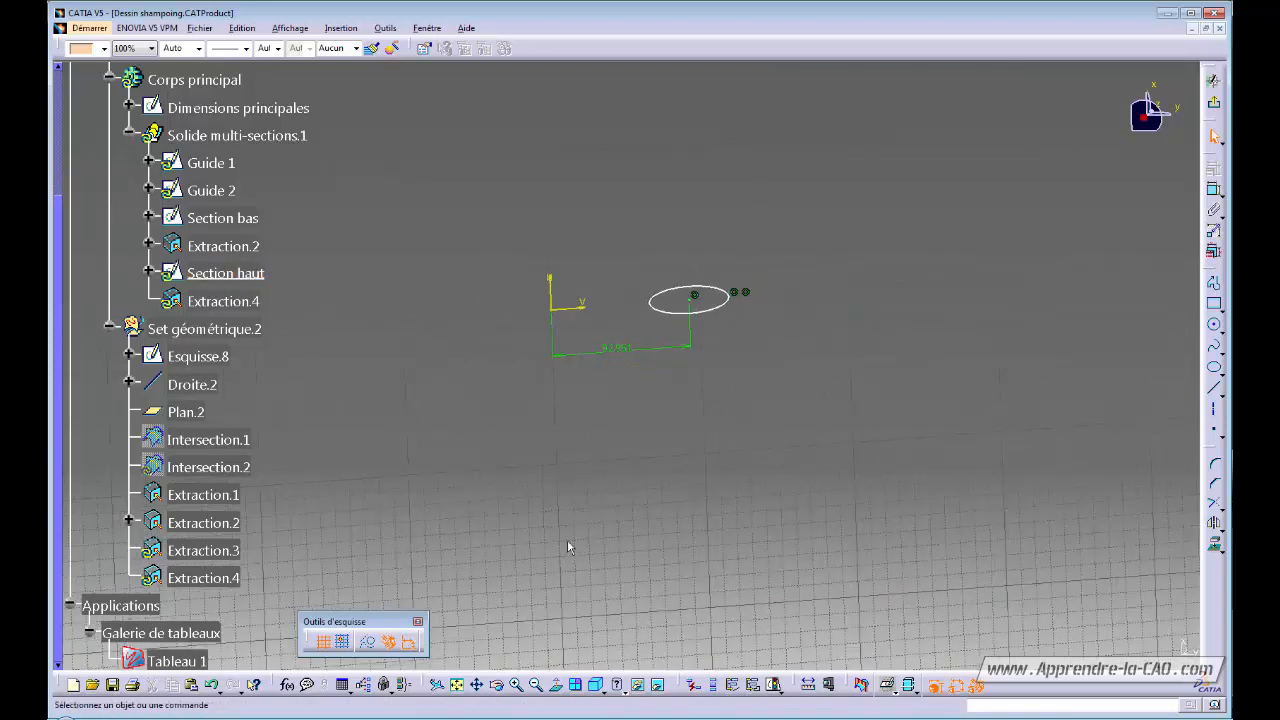
pyautogui.keyDown('ctrl'); pyautogui.moveTo(642, 472); pyautogui.dragTo(577, 437, button='middle'); pyautogui.keyUp('ctrl')
pyautogui.doubleClick(556, 447)
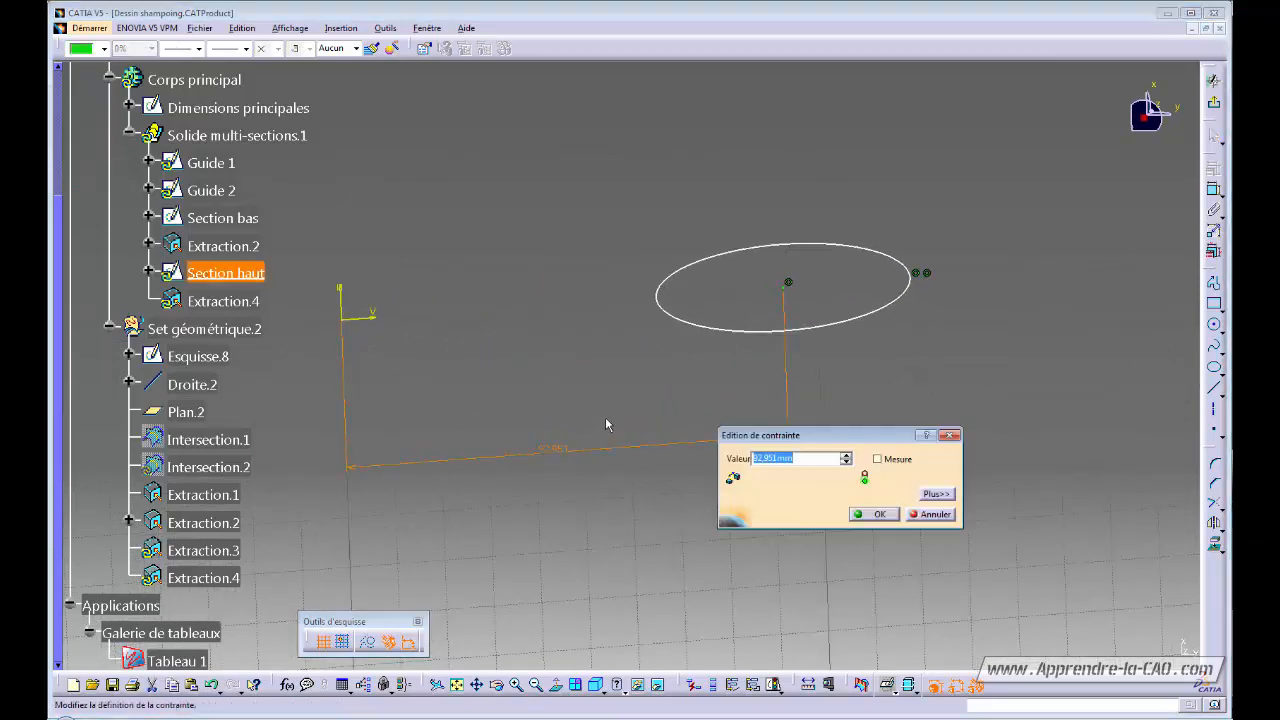
pyautogui.write('95')
pyautogui.press('Return')
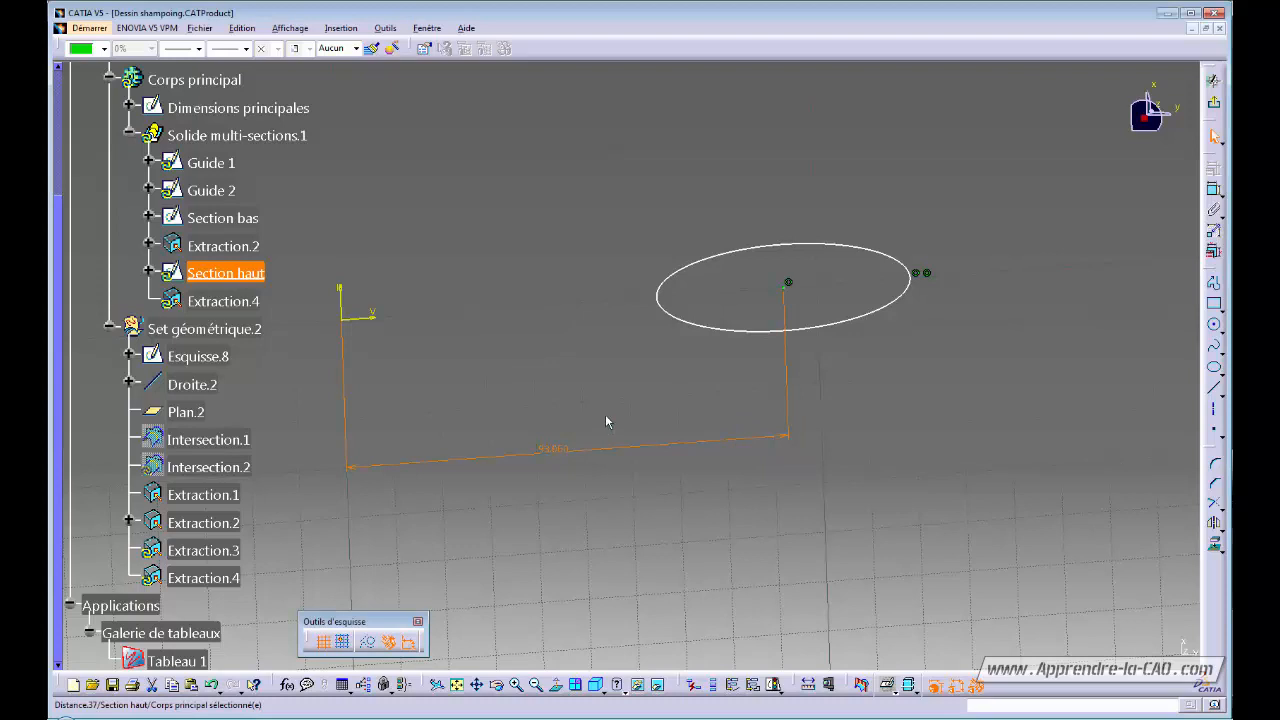
# Draw a line about 43 mm long, parallel to the V axis, from the ellipse's upper vertex toward the H axis
pyautogui.click(1070, 273)
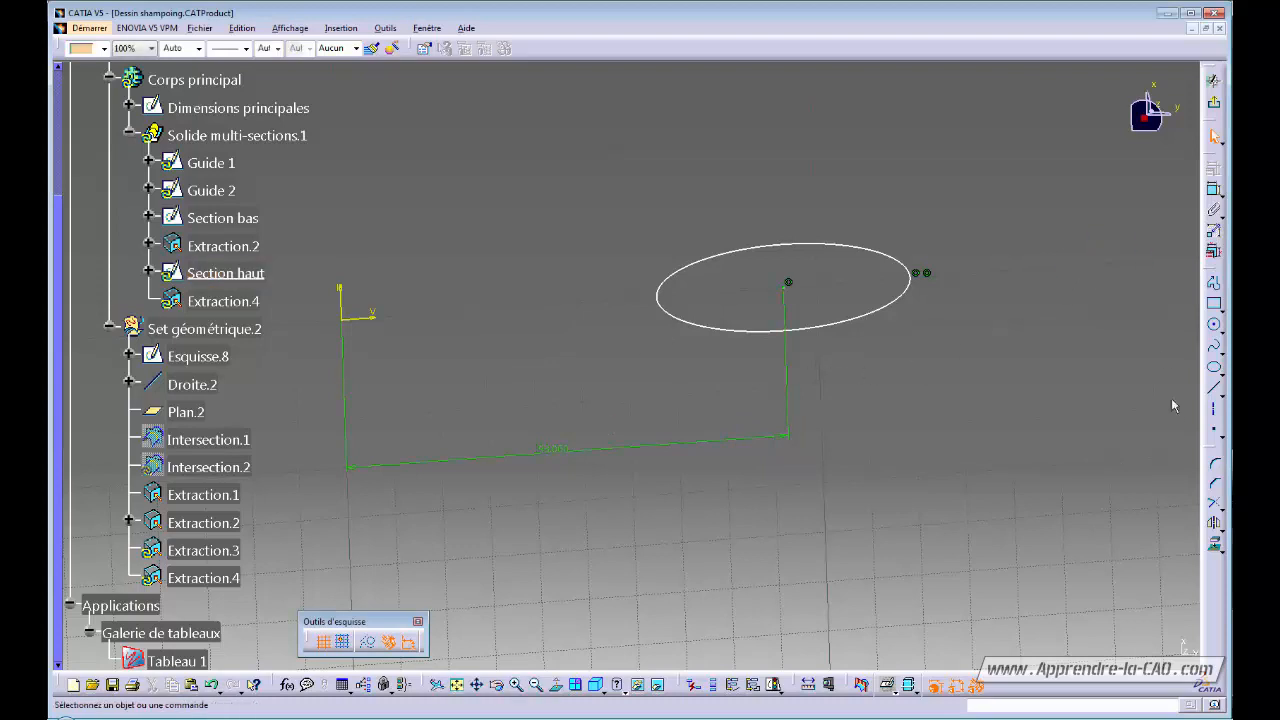
pyautogui.click(1213, 391)
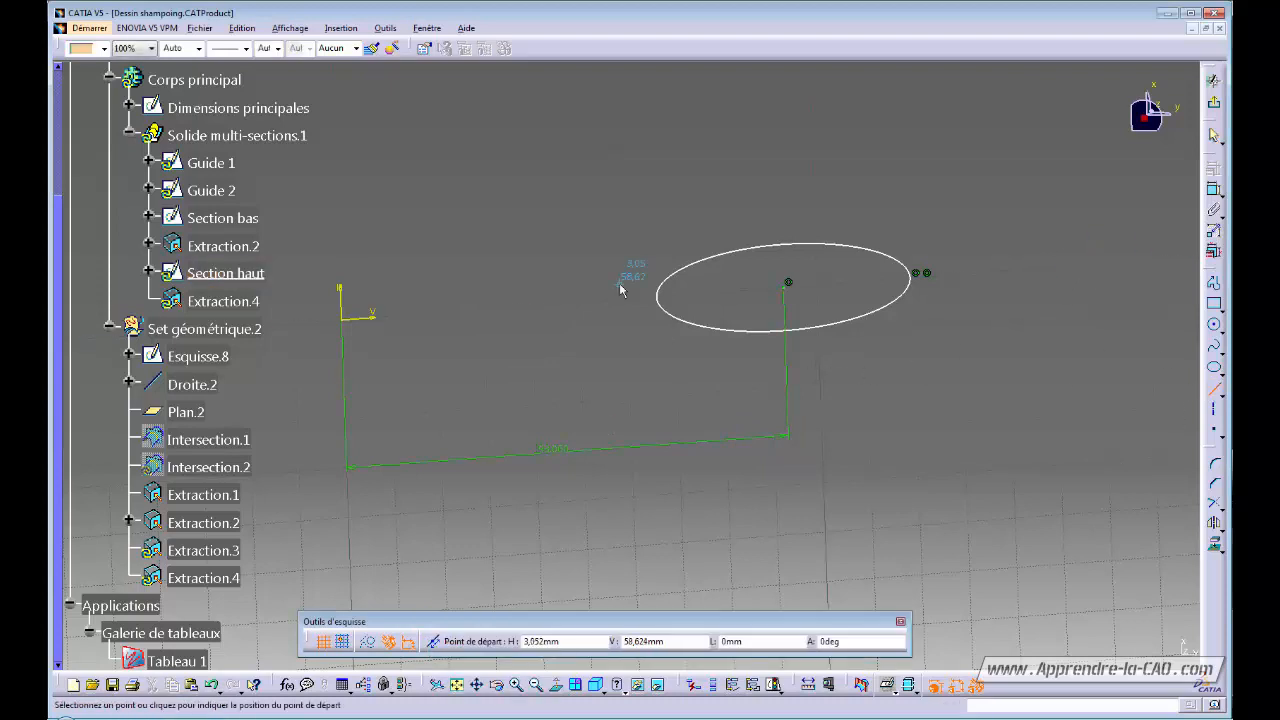
pyautogui.click(783, 245)
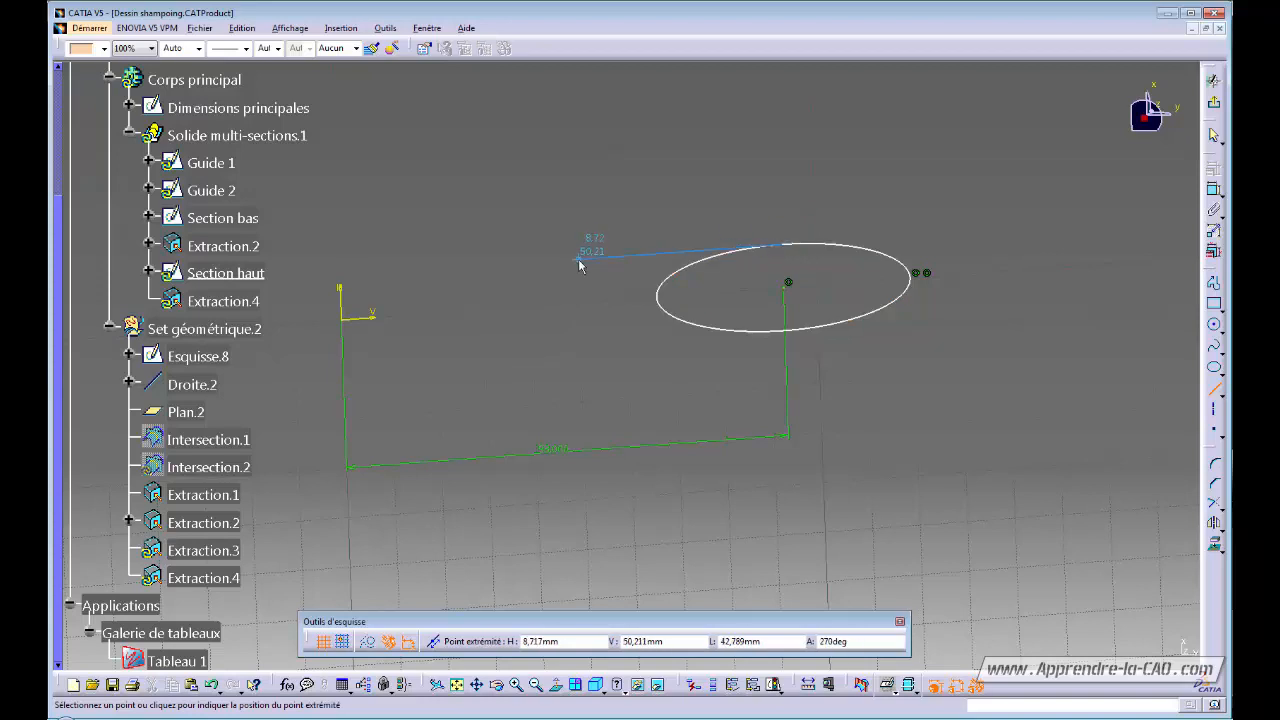
pyautogui.click(578, 259)
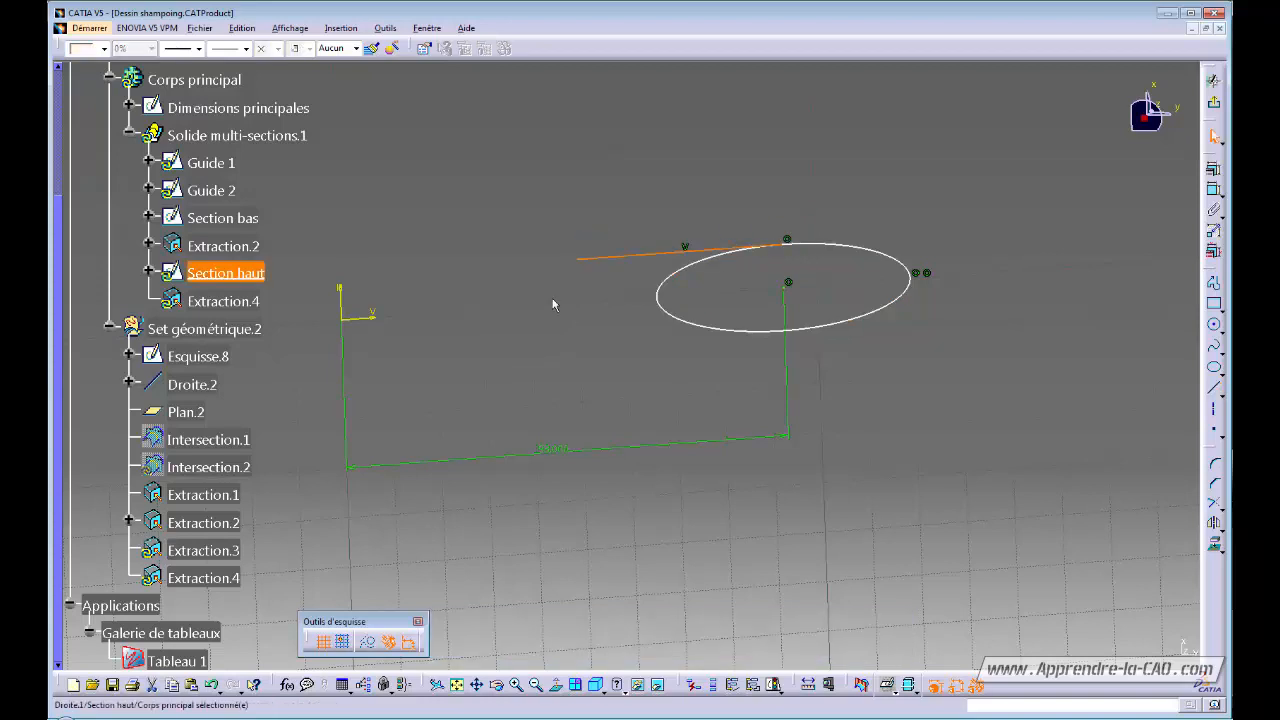
# Make the new line tangent to the ellipse and convert it to a construction element
pyautogui.keyDown('ctrl'); pyautogui.click(713, 264); pyautogui.keyUp('ctrl')
pyautogui.click(1212, 169)
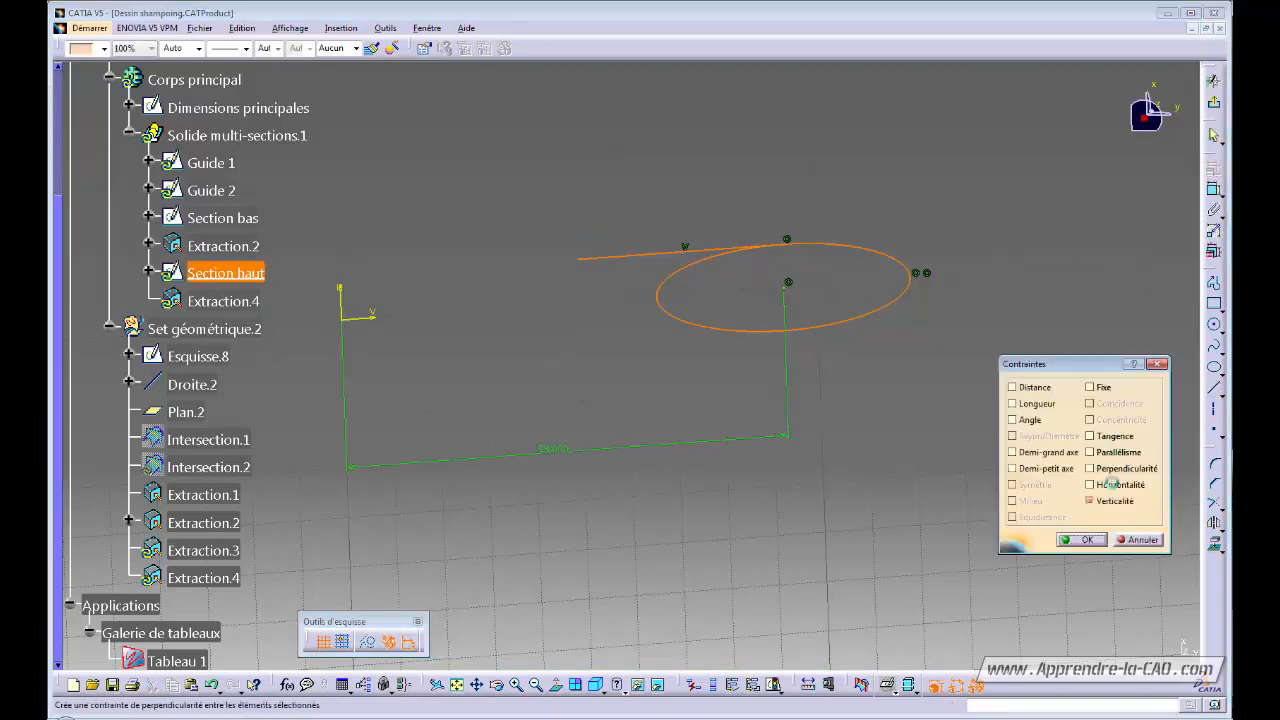
pyautogui.click(1090, 430)
pyautogui.click(1087, 542)
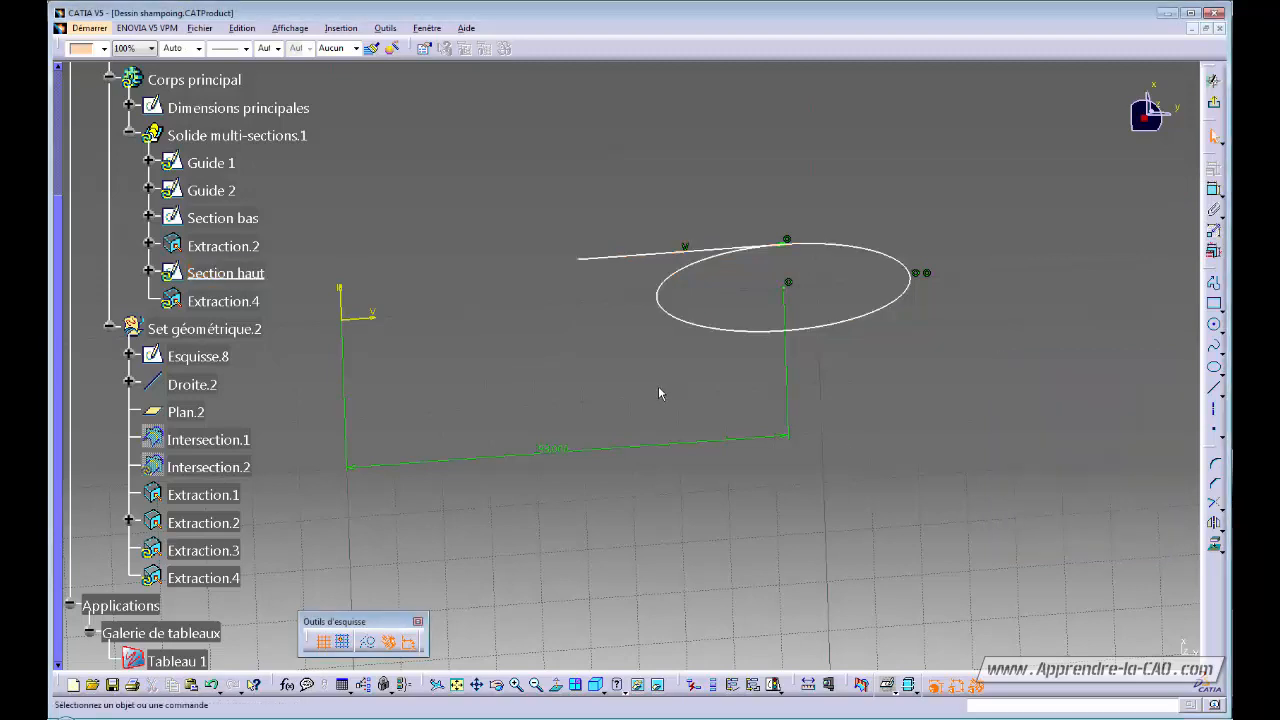
pyautogui.click(641, 256)
pyautogui.click(367, 645)
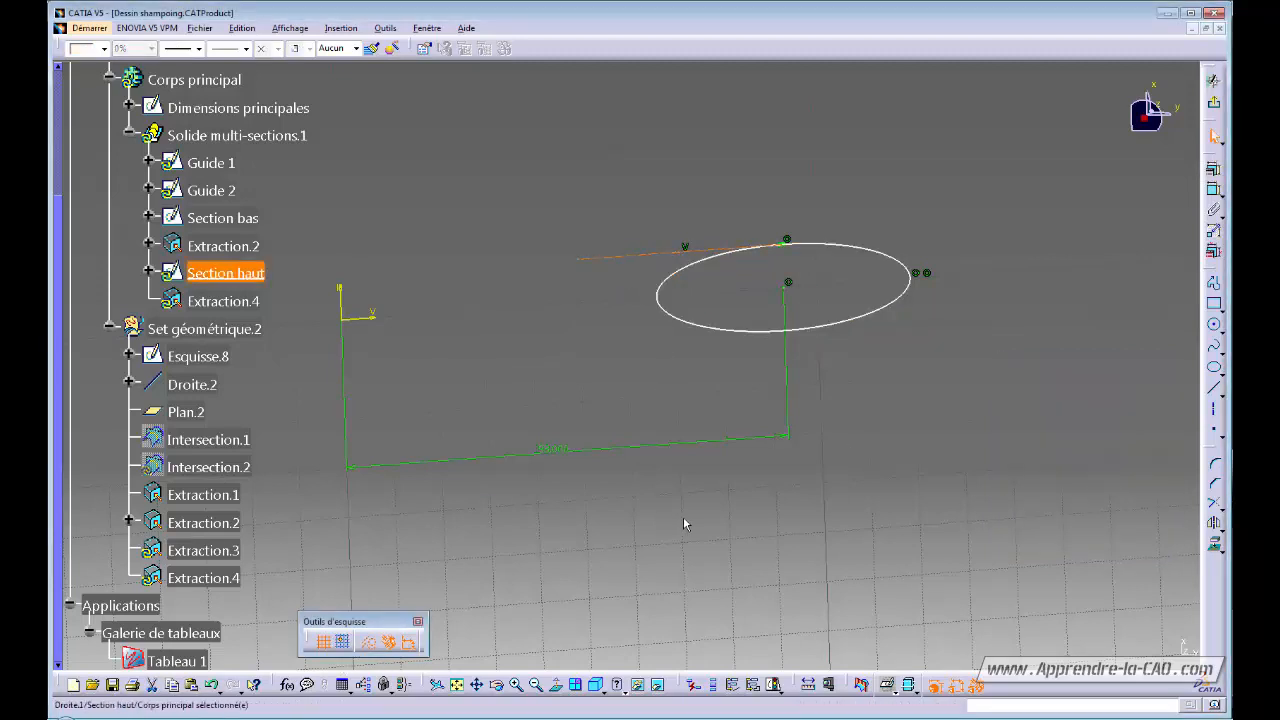
# Draw a construction line about 21 mm long, parallel to the H axis, from the ellipse's vertex nearest the origin and make it tangent to the ellipse
pyautogui.click(1212, 387)
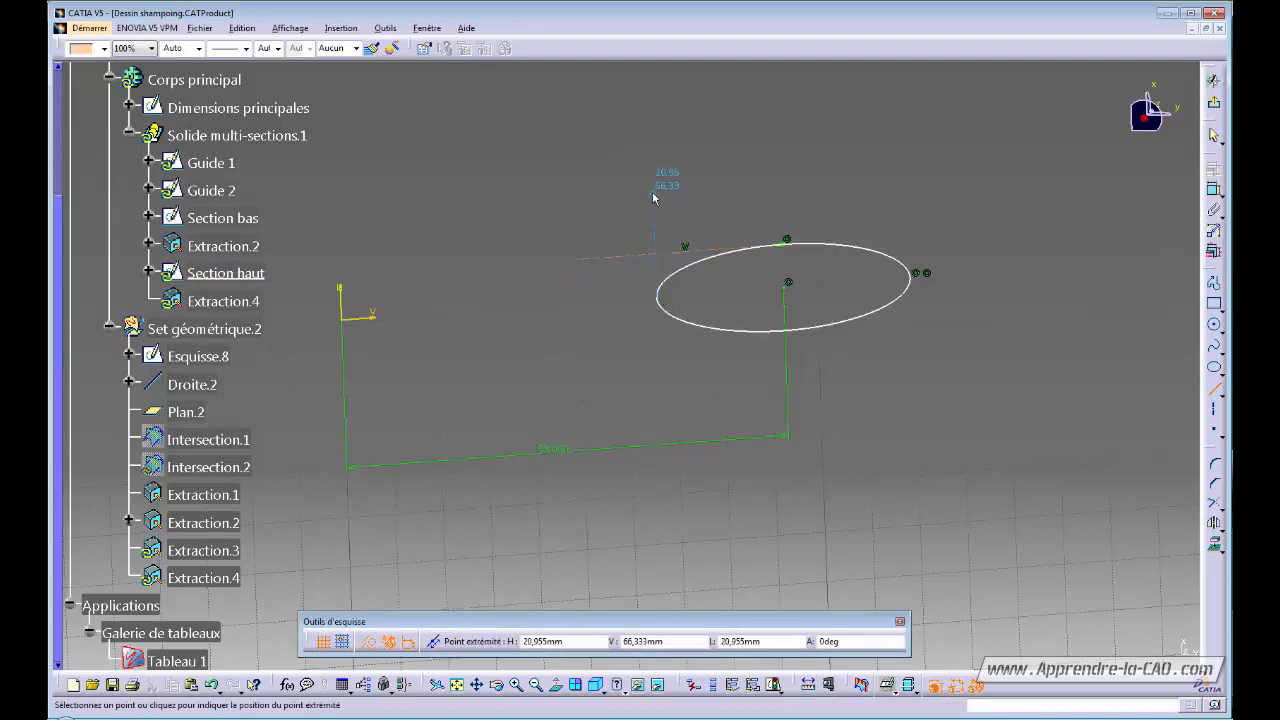
pyautogui.press('Escape')
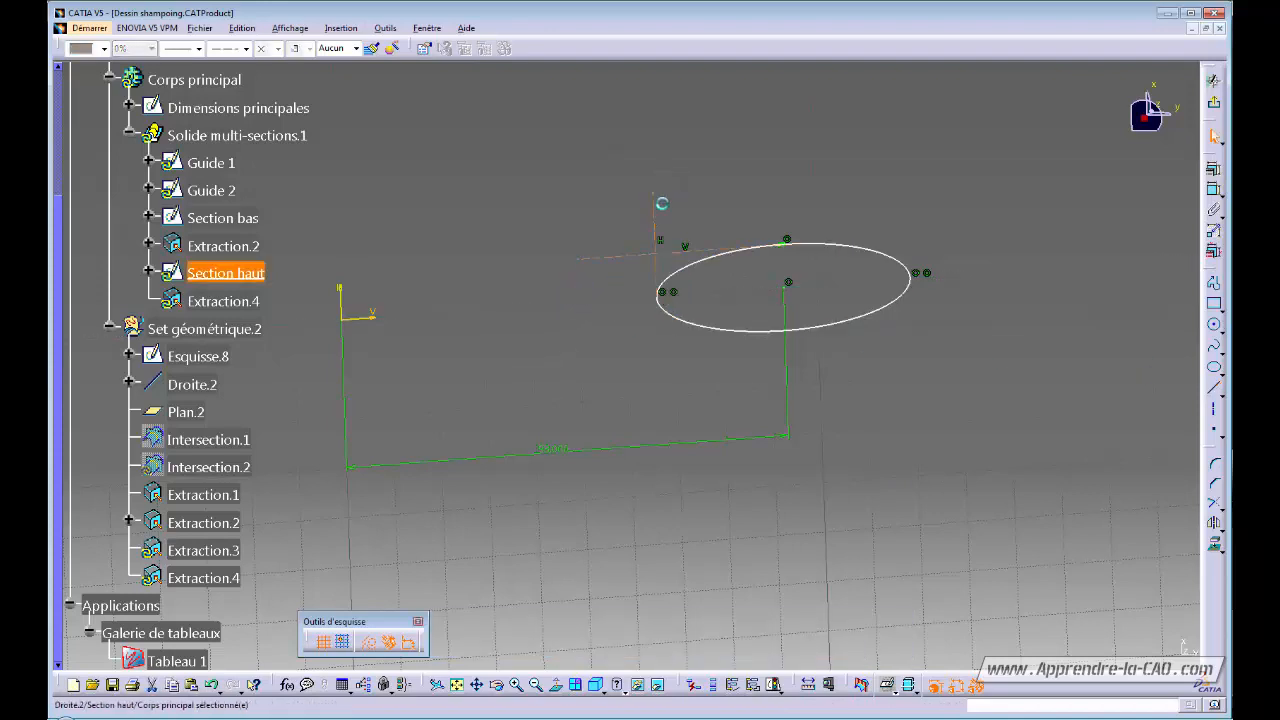
pyautogui.keyDown('ctrl'); pyautogui.click(677, 275); pyautogui.keyUp('ctrl')
pyautogui.click(1213, 170)
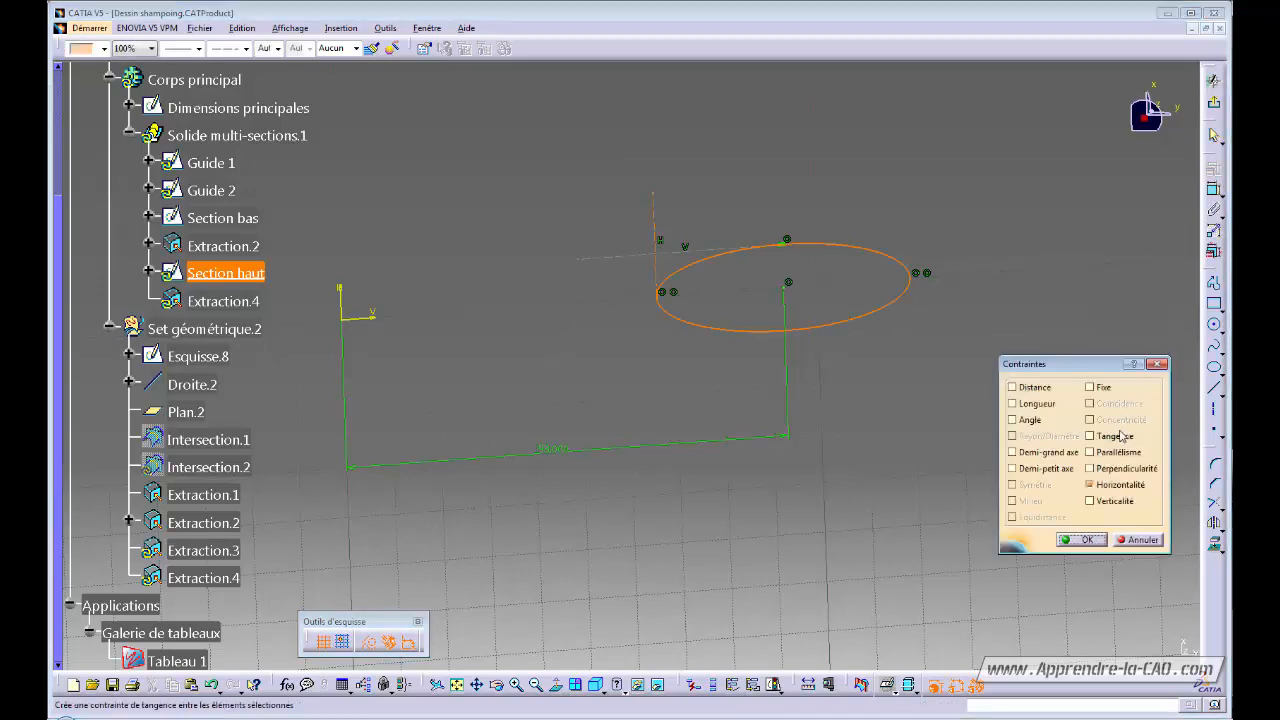
pyautogui.click(1122, 436)
pyautogui.click(1082, 539)
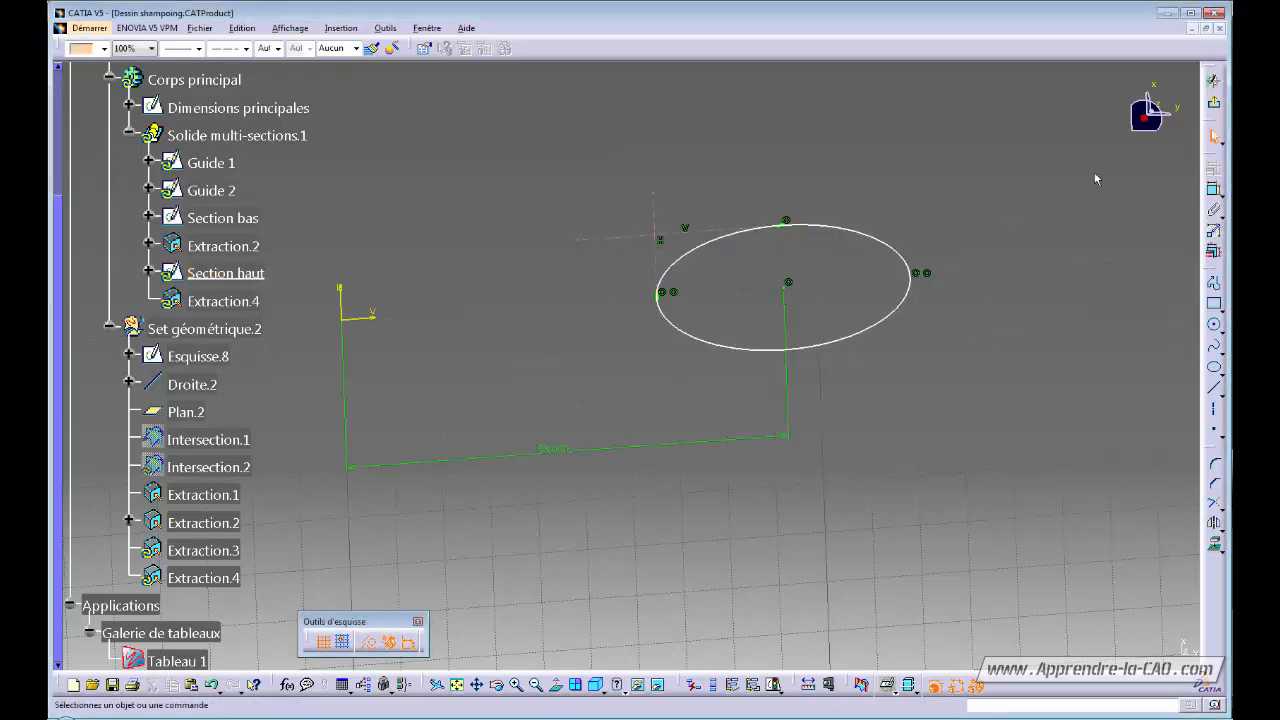
# Dimension the distance from the V axis to the ellipse's upper tangent line and set it to 12.5 mm
pyautogui.click(1213, 189)
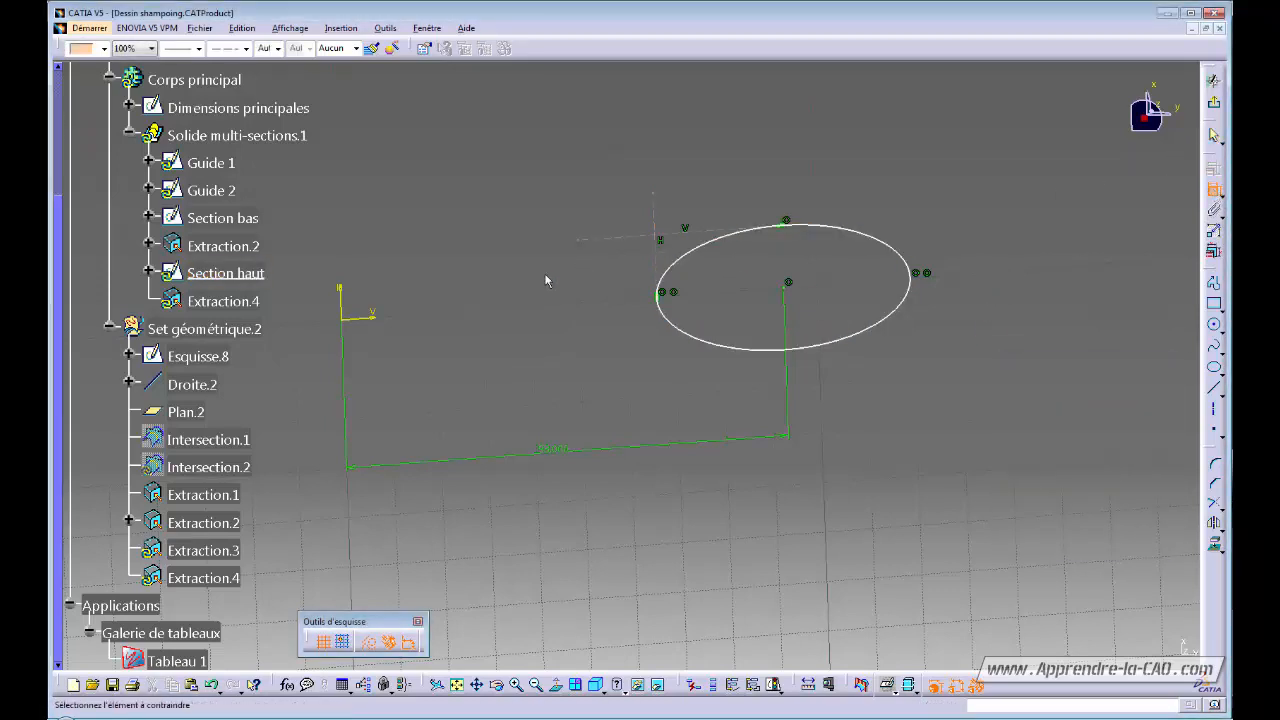
pyautogui.click(375, 316)
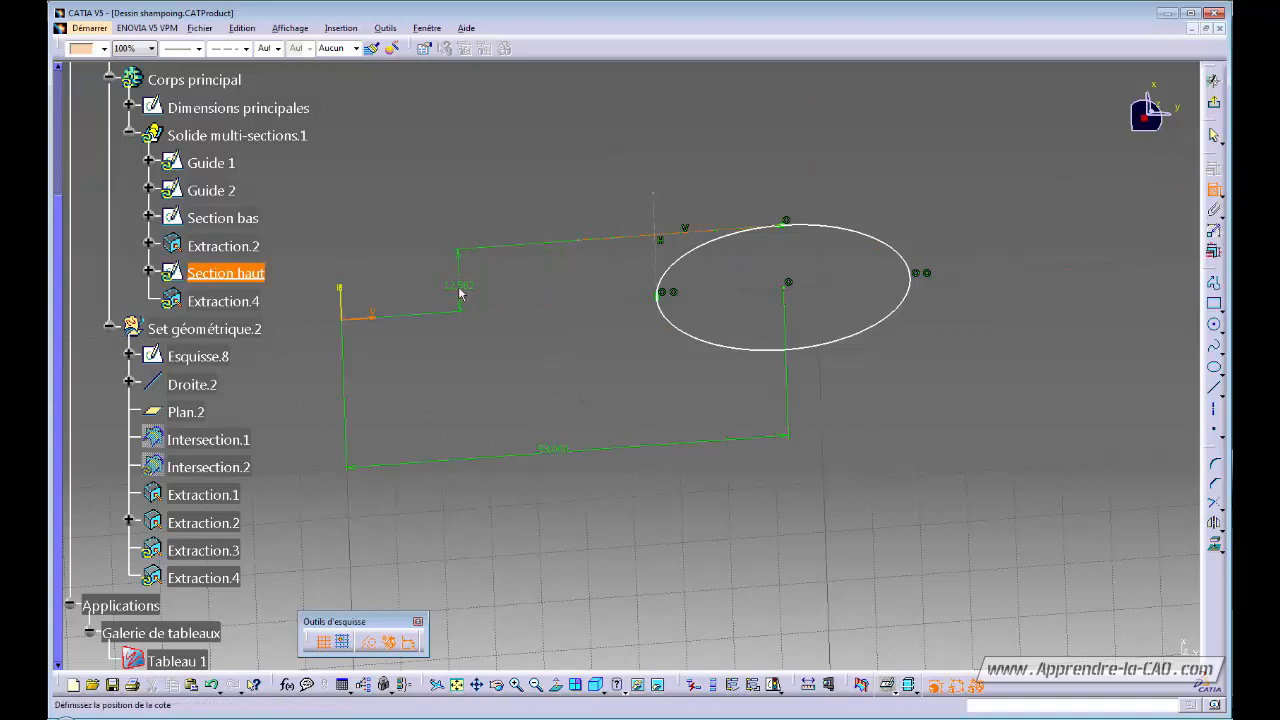
pyautogui.doubleClick(460, 292)
pyautogui.write('12.5')
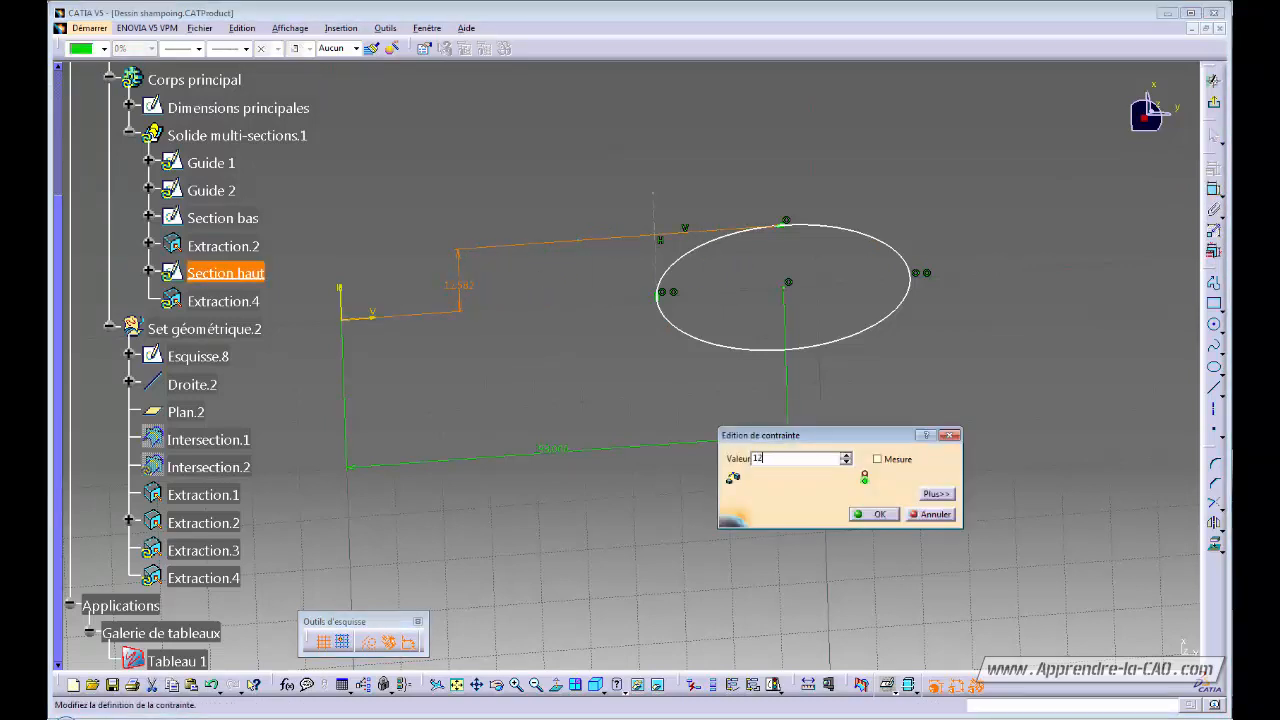
pyautogui.press('Return')
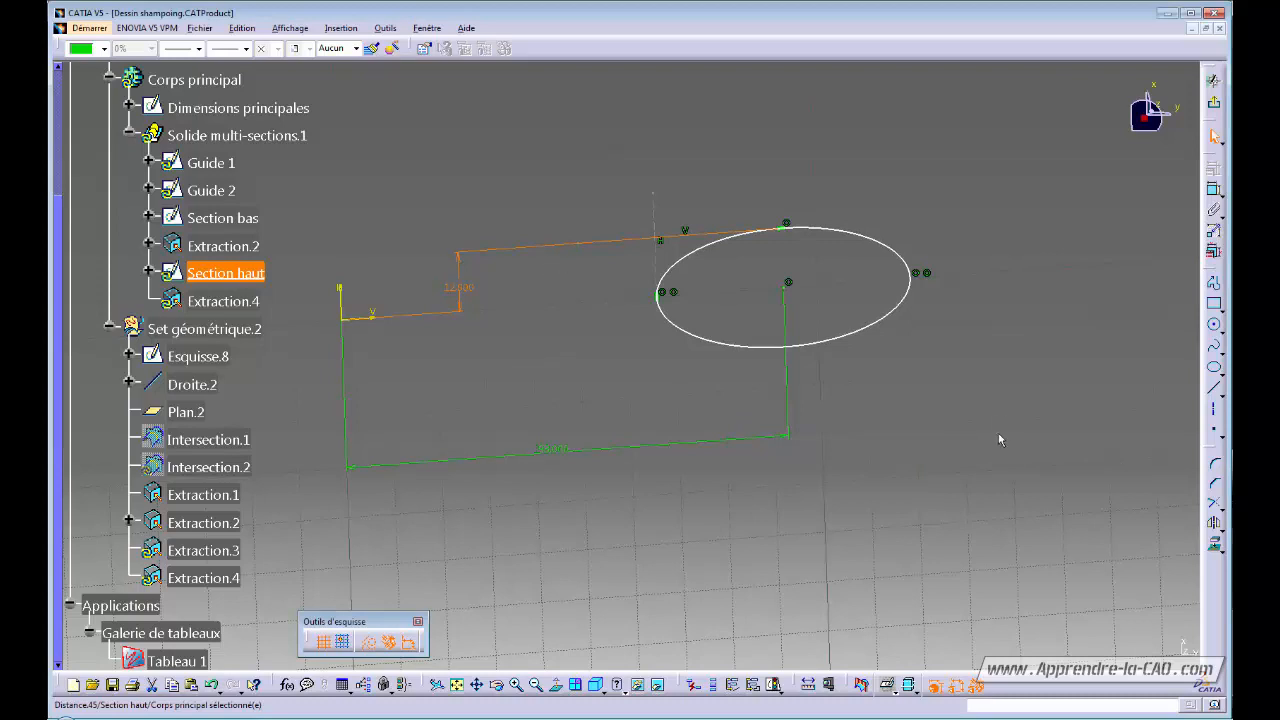
# Dimension the distance from the ellipse's centre to the side tangent construction line and set it to 25 mm
pyautogui.click(1213, 191)
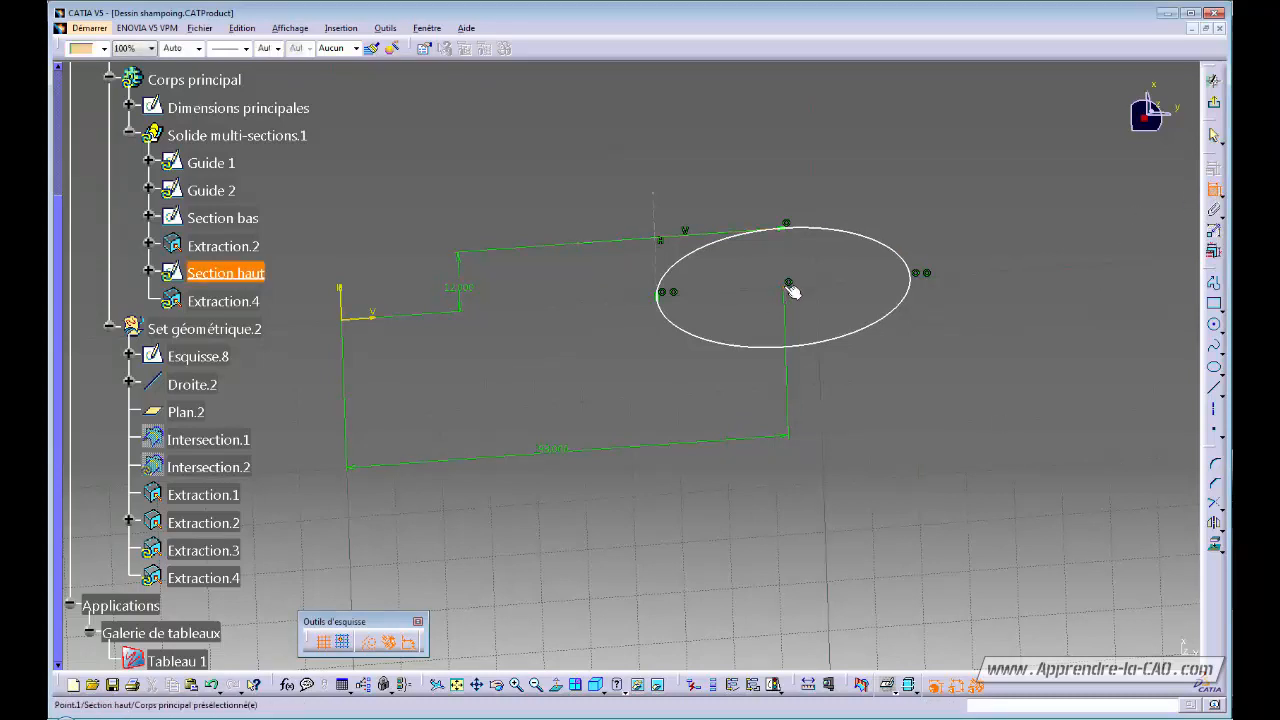
pyautogui.click(691, 262)
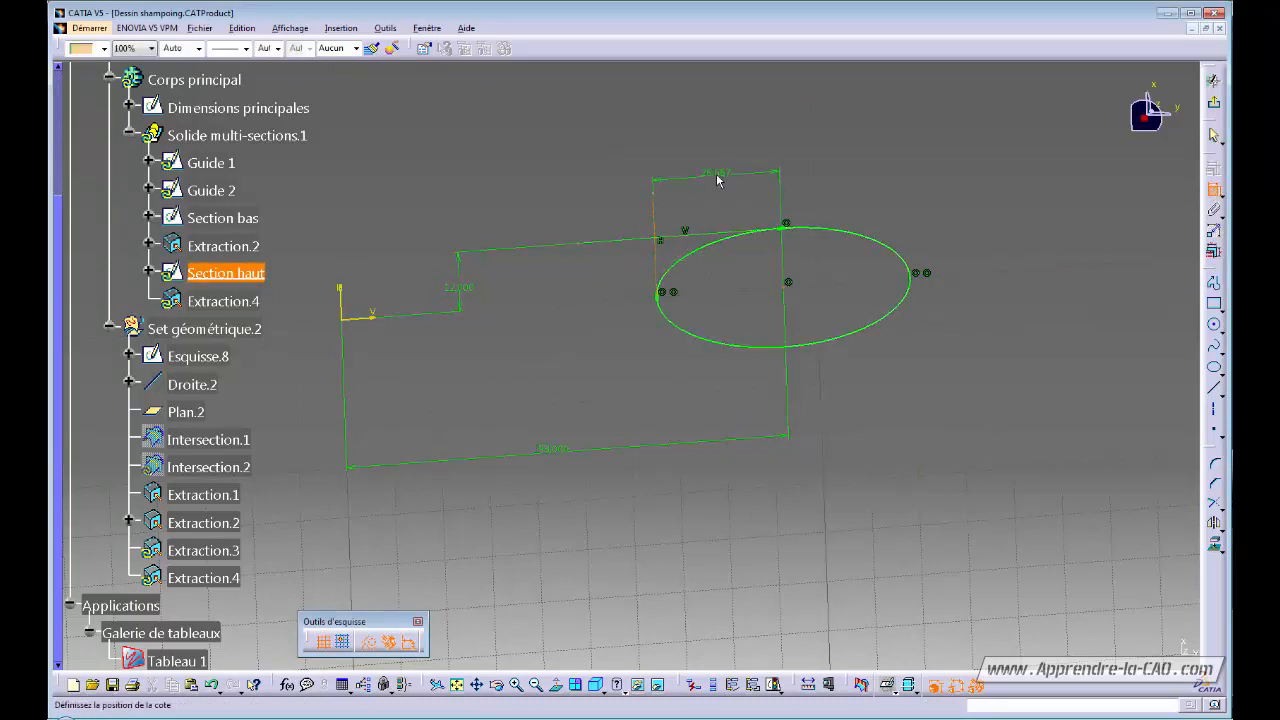
pyautogui.click(717, 180)
pyautogui.doubleClick(711, 185)
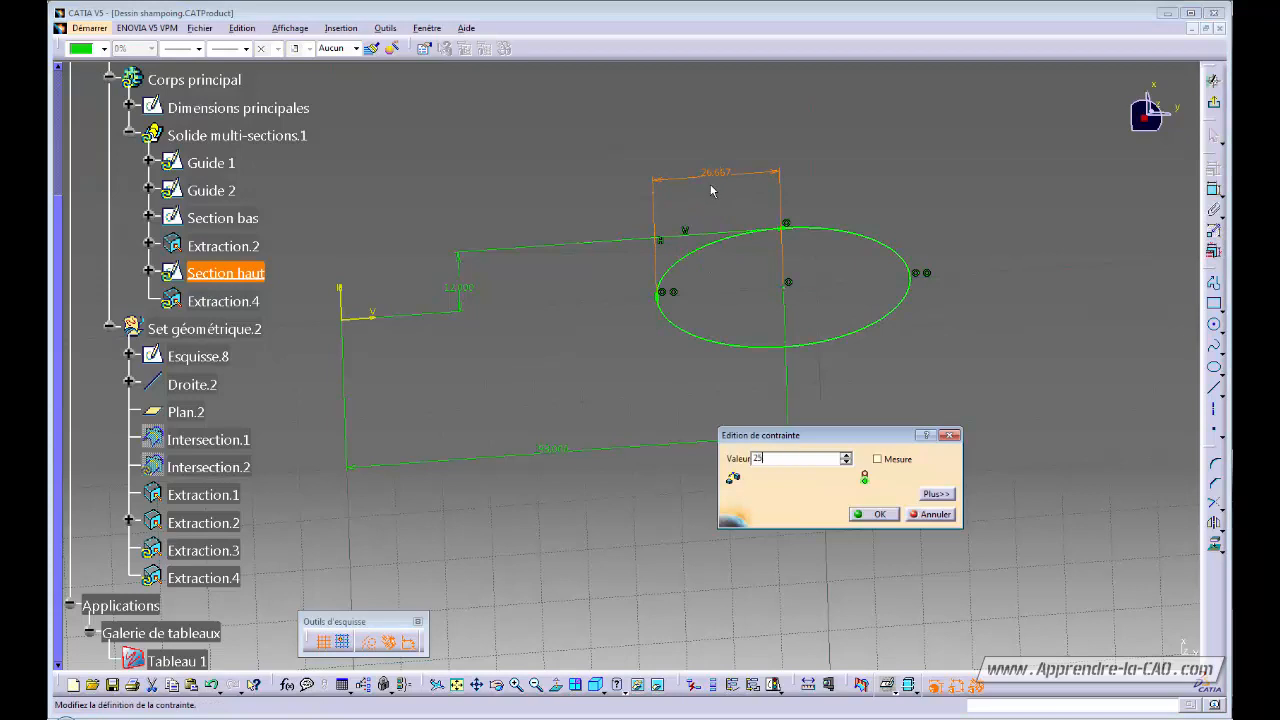
pyautogui.press('Return')
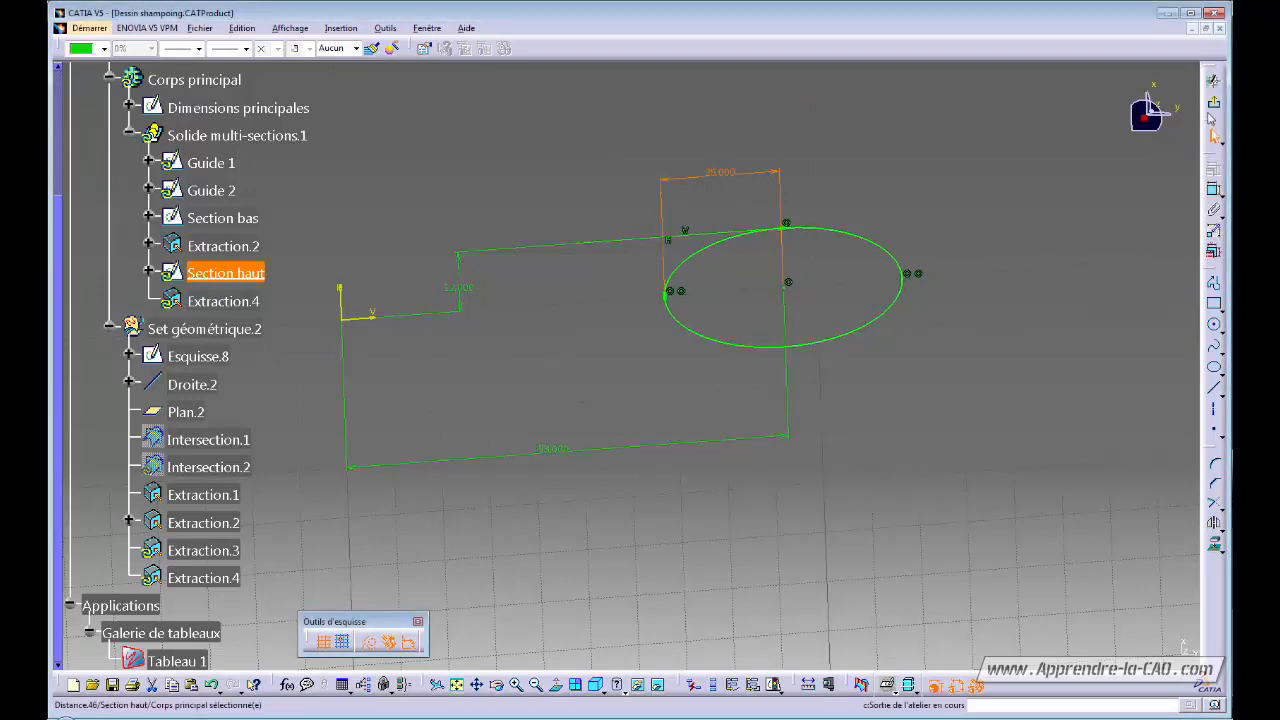
# Show the 3D geometry behind the sketch and set the distance from the H axis to the ellipse's centre to 91 mm
pyautogui.click(885, 685)
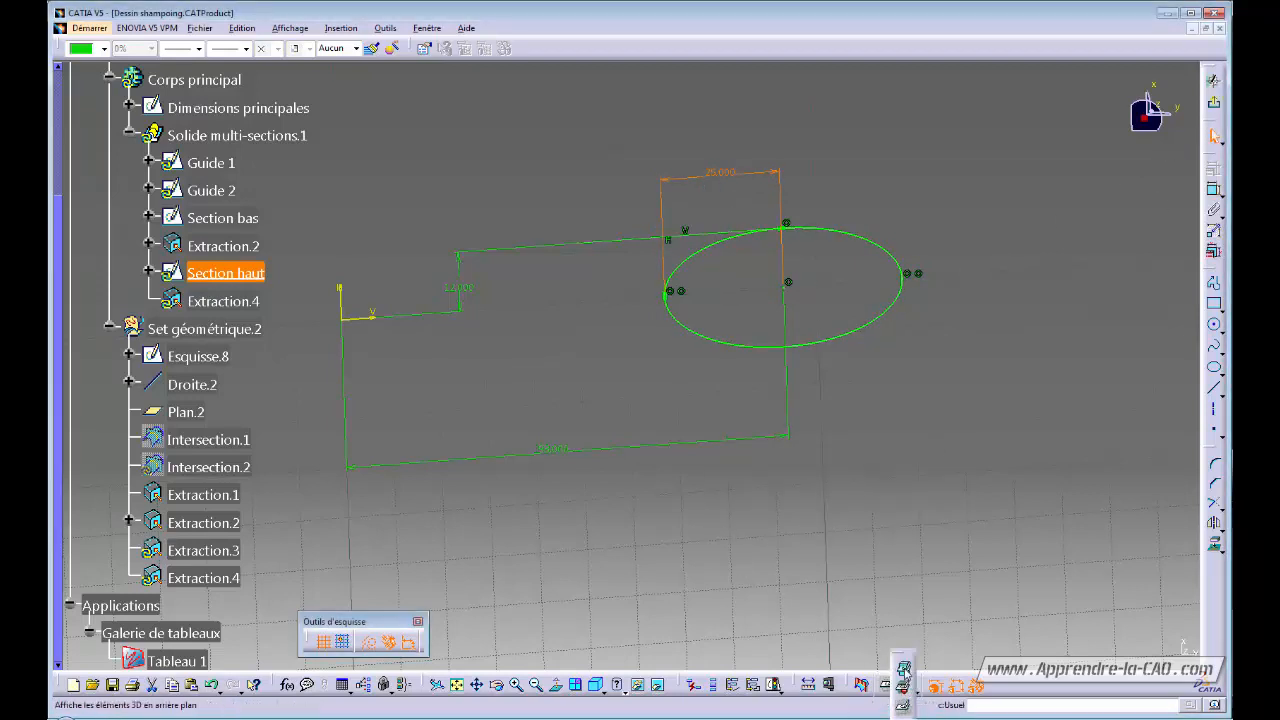
pyautogui.click(904, 671)
pyautogui.moveTo(614, 430); pyautogui.dragTo(663, 432, button='middle')
pyautogui.doubleClick(548, 410)
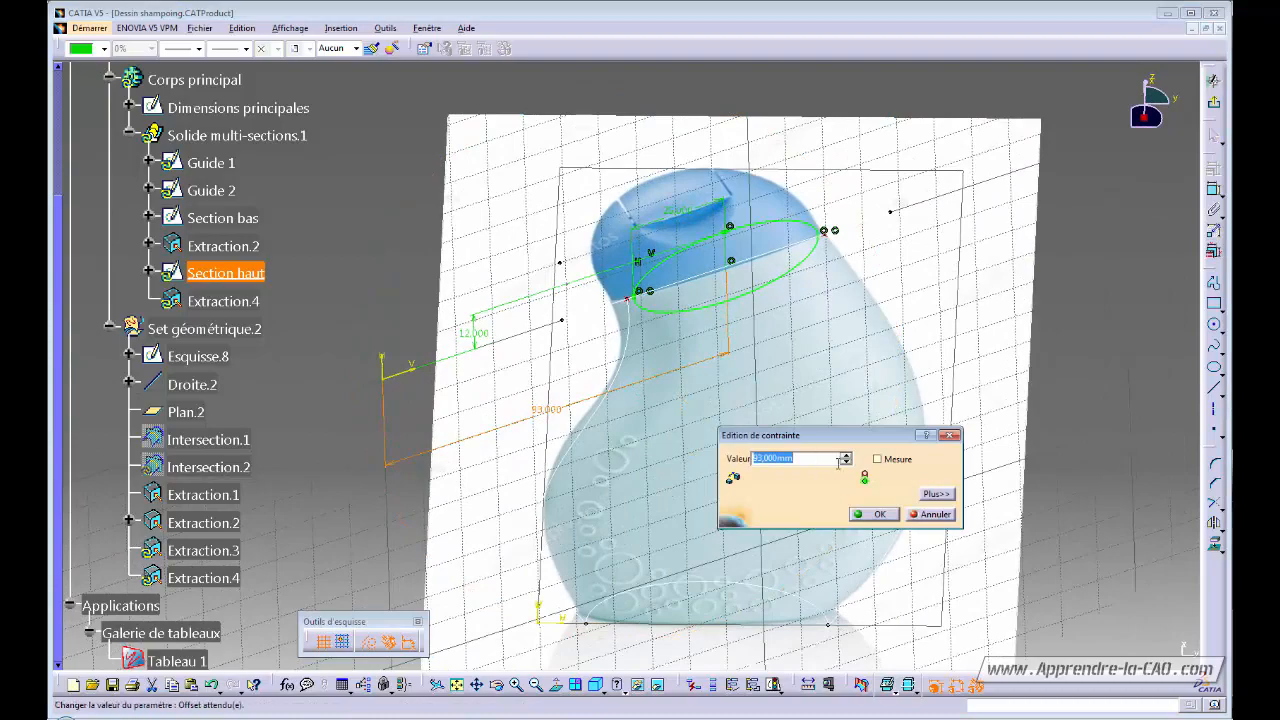
pyautogui.click(846, 462)
pyautogui.click(846, 462)
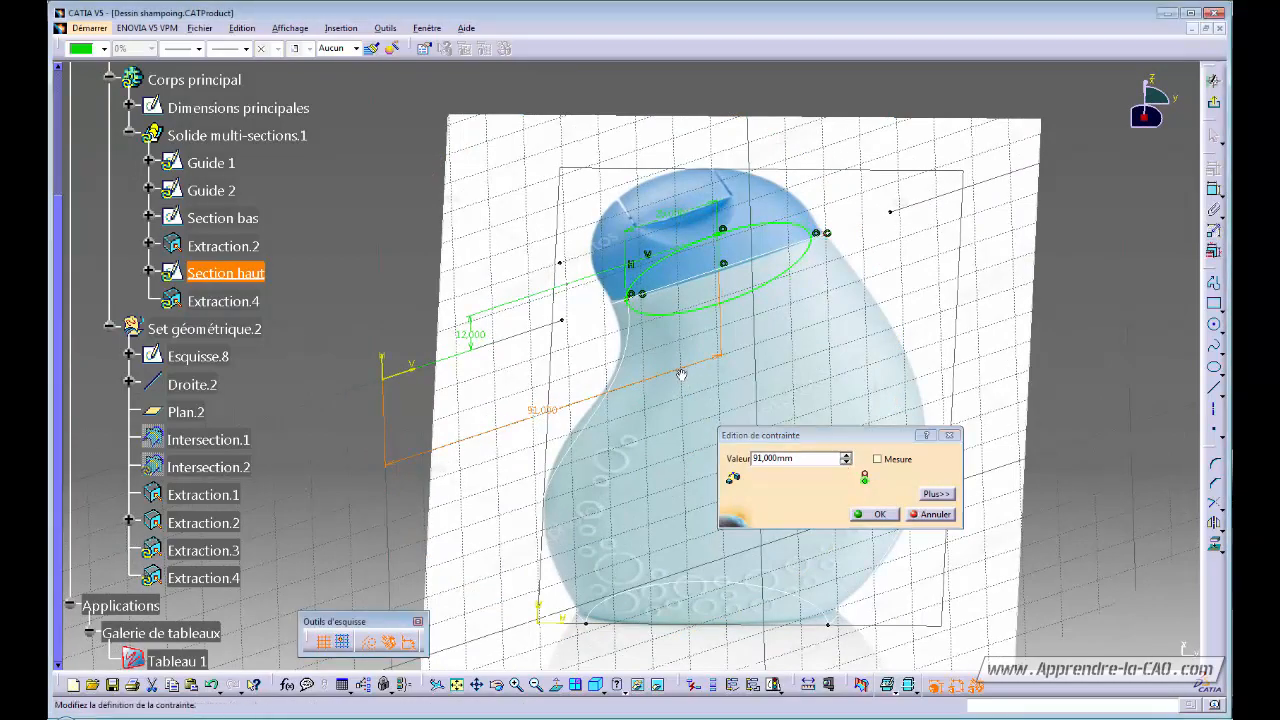
pyautogui.moveTo(681, 371)
pyautogui.mouseDown(button='middle')
pyautogui.moveTo(583, 313)
pyautogui.moveTo(688, 363)
pyautogui.mouseUp(button='middle')
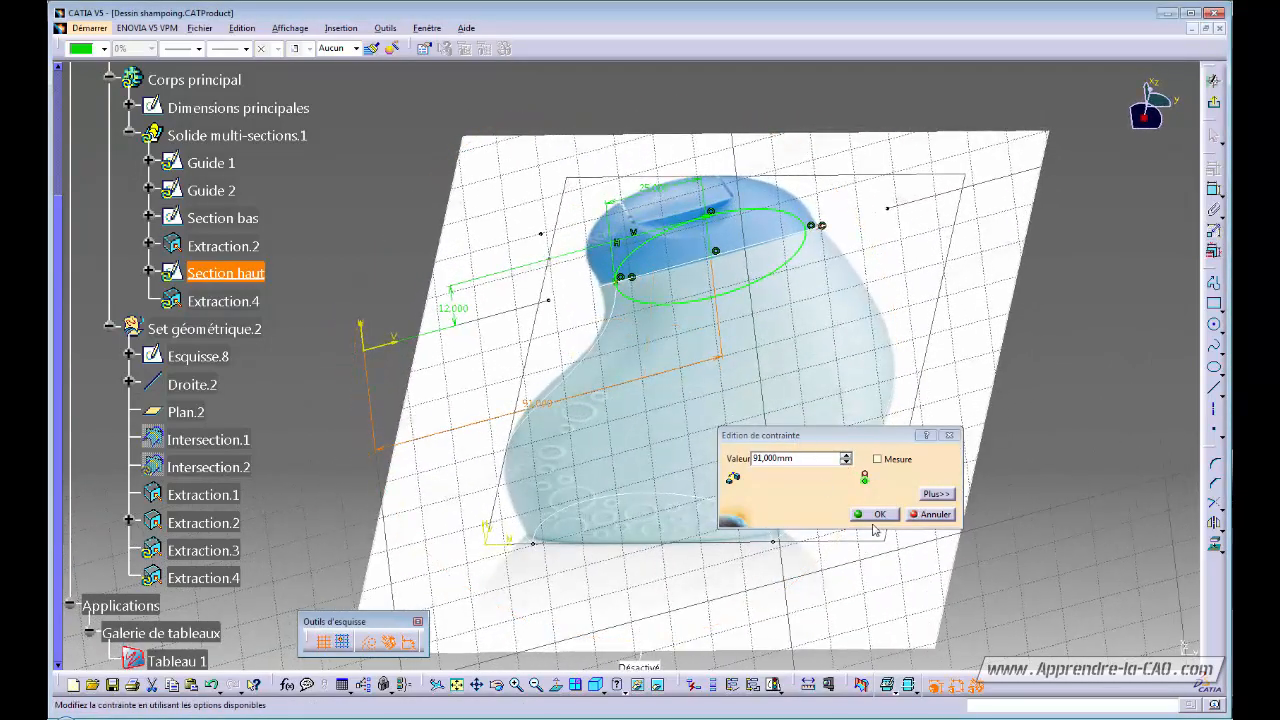
pyautogui.press('Return')
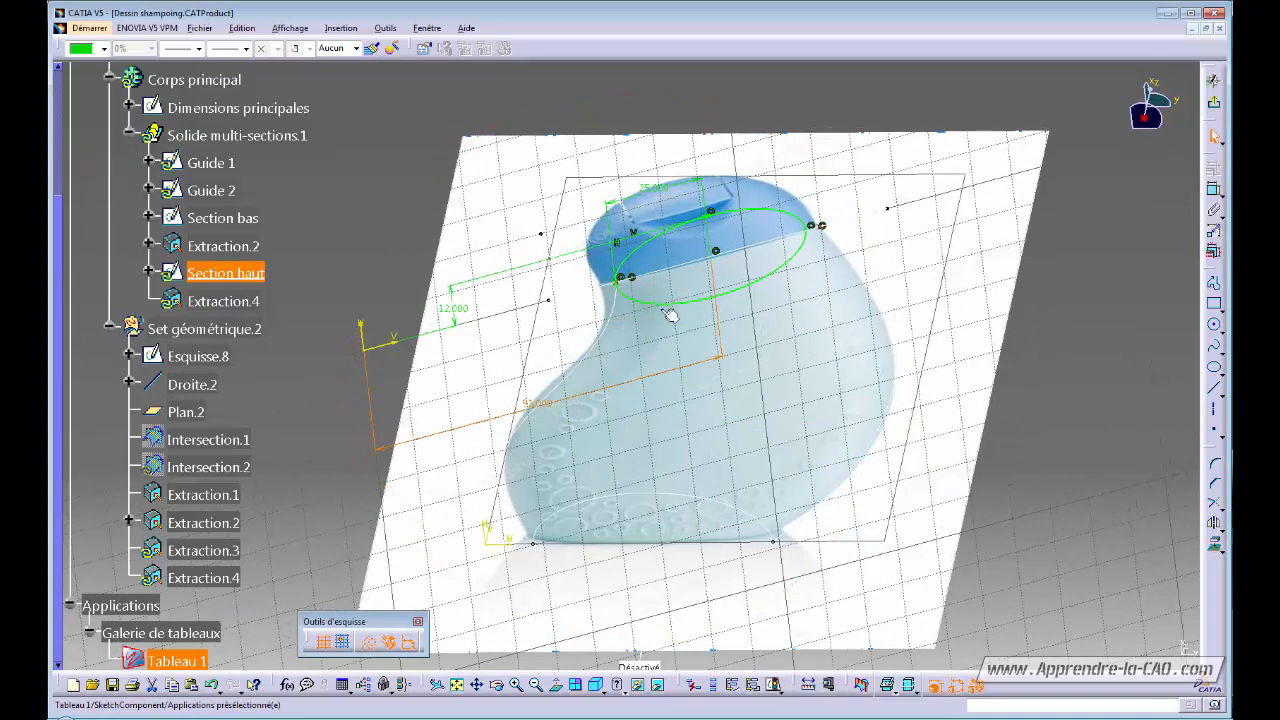
# Set the distance from the ellipse's centre to its side tangent line to 29 mm
pyautogui.doubleClick(650, 190)
pyautogui.click(846, 455)
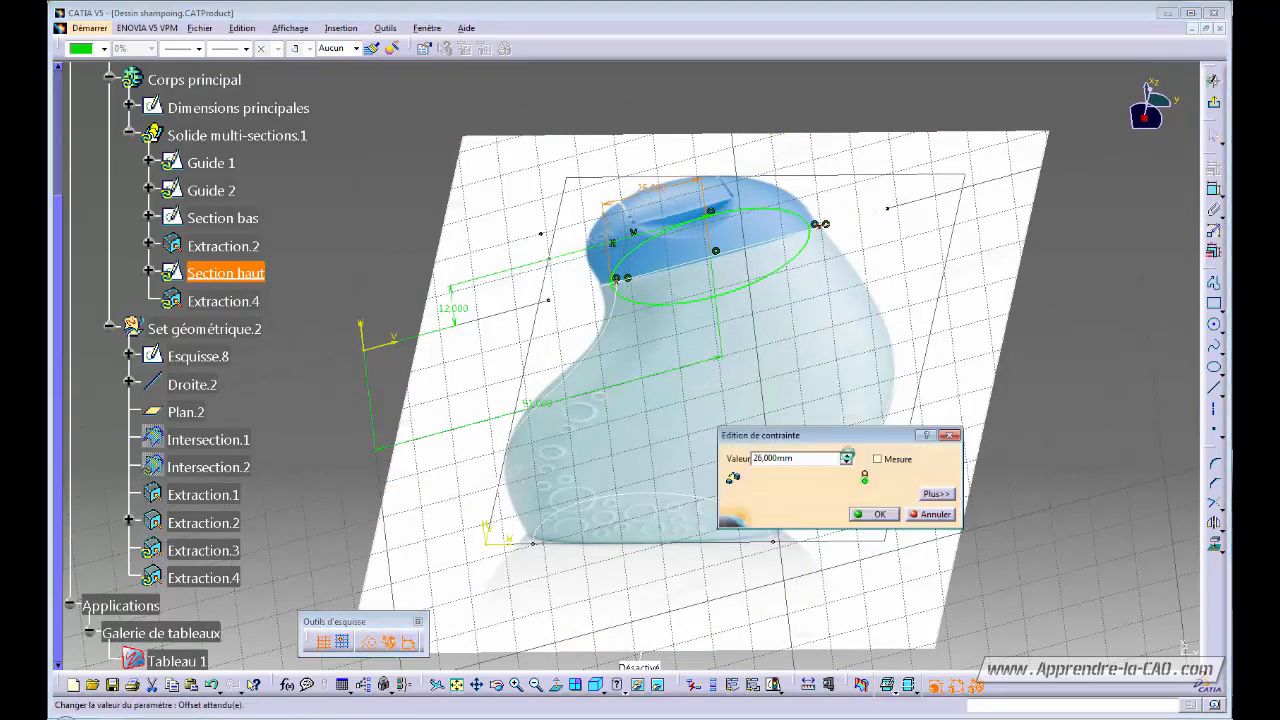
pyautogui.click(846, 454)
pyautogui.click(846, 454)
pyautogui.click(846, 454)
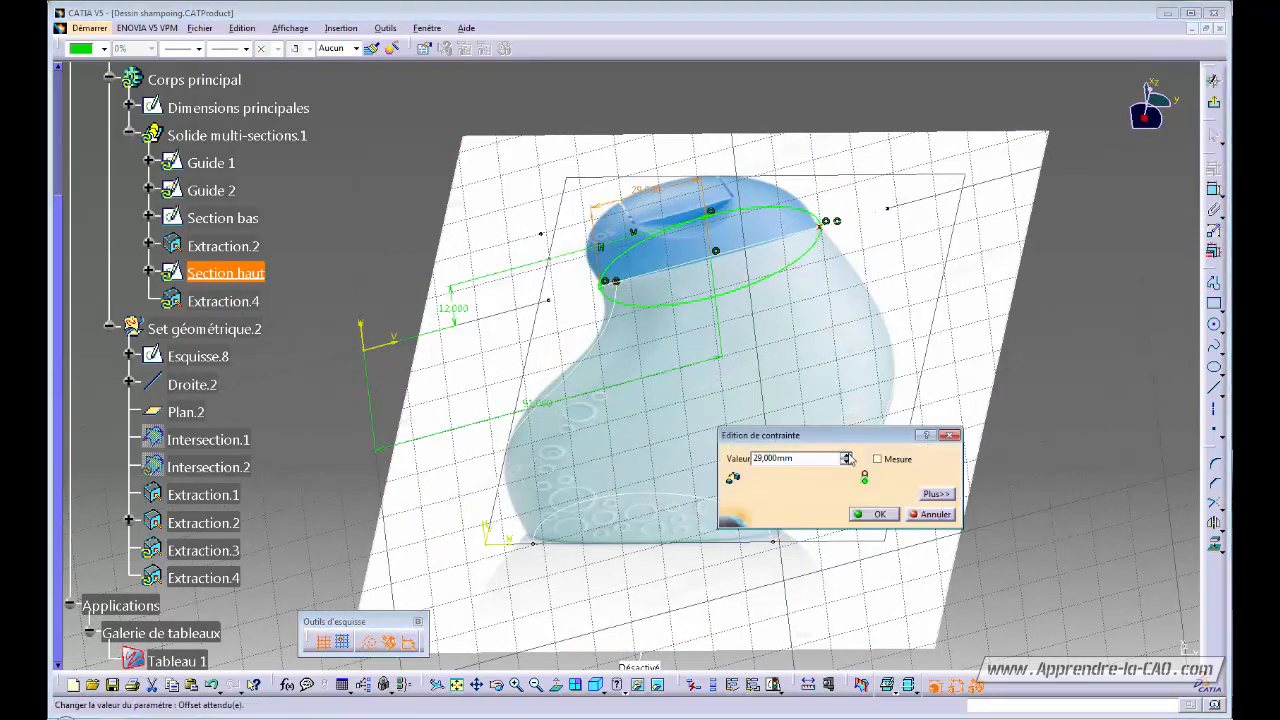
pyautogui.click(881, 517)
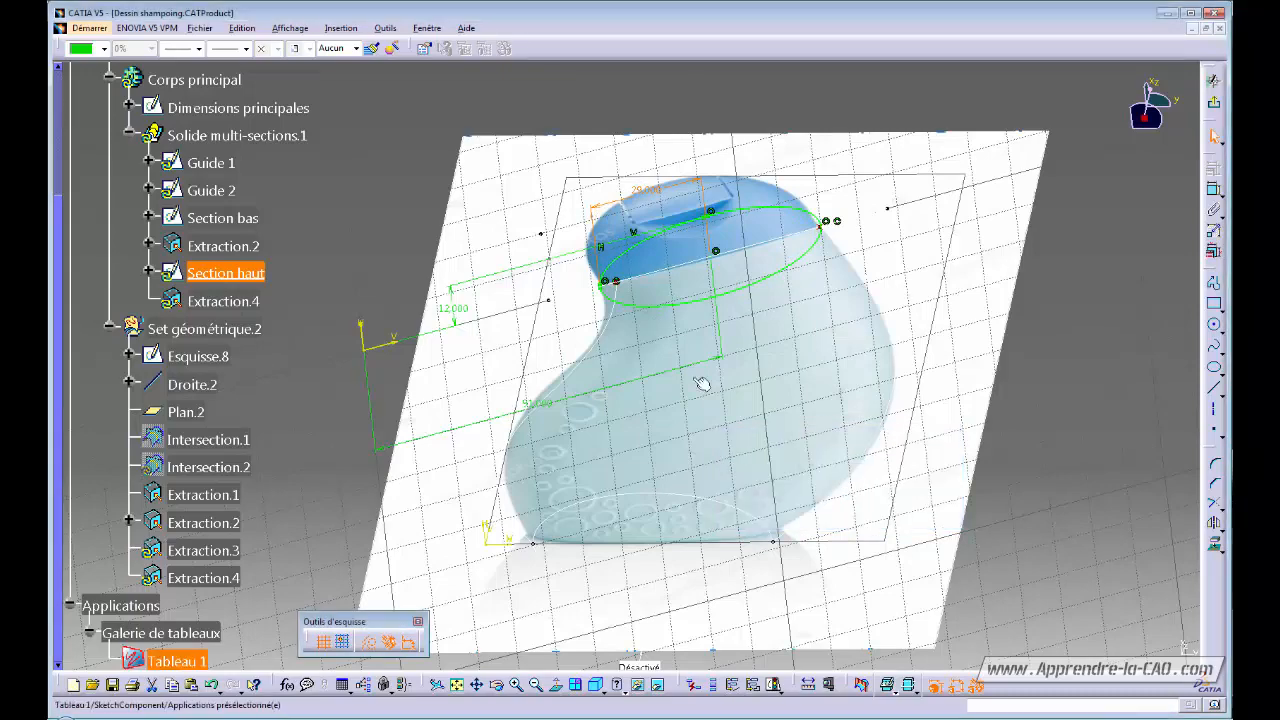
# Leave the Section haut sketch to update the multi-section solid and close the extraction warning
pyautogui.moveTo(703, 383); pyautogui.dragTo(713, 322, button='middle')
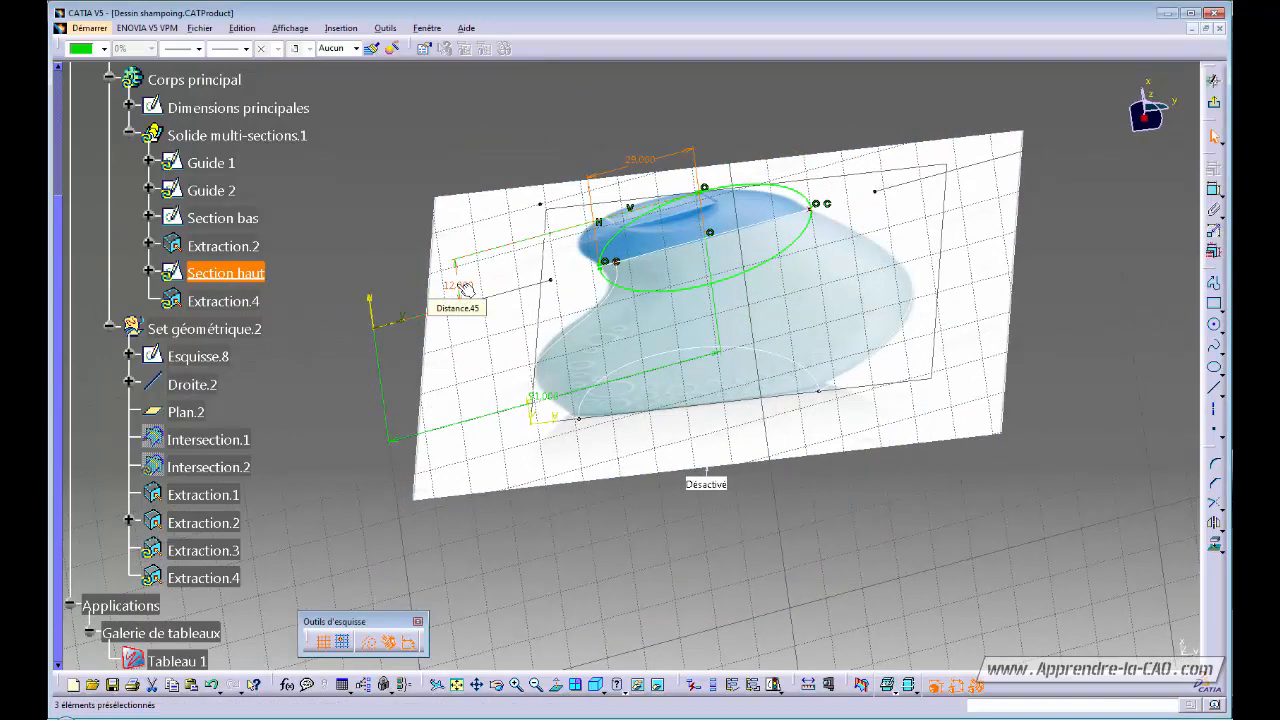
pyautogui.click(1214, 103)
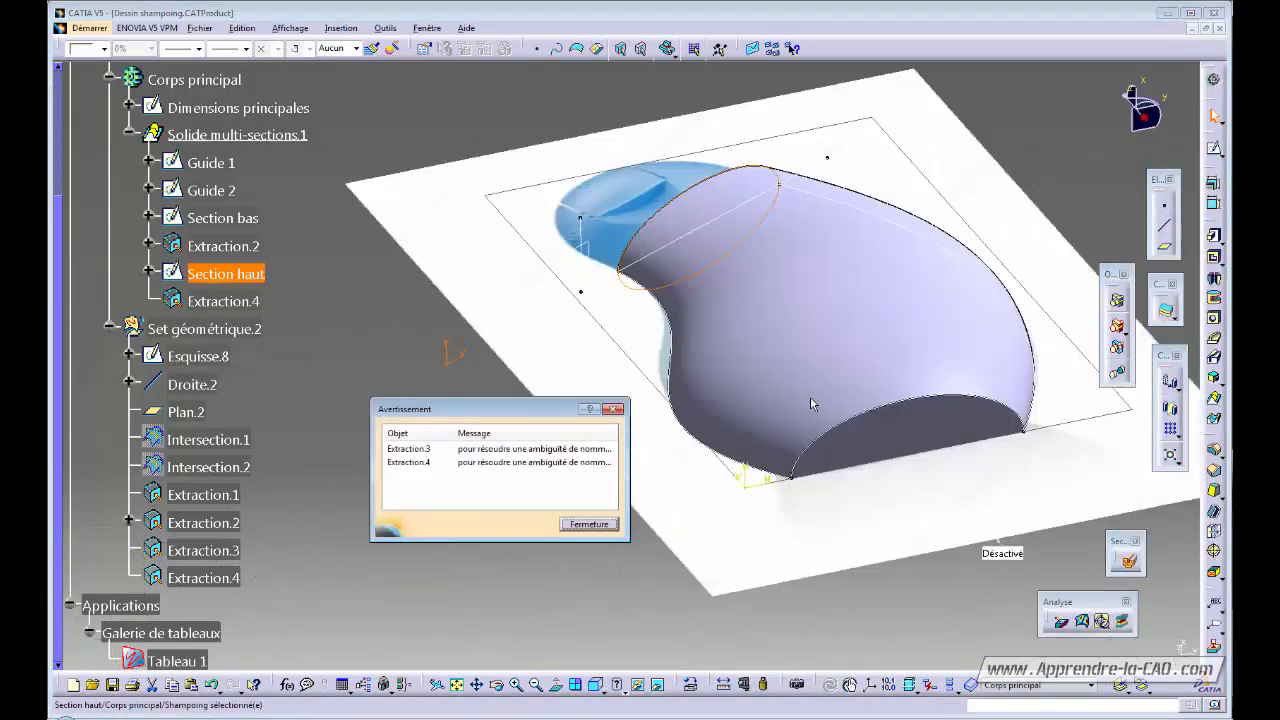
pyautogui.click(590, 525)
# Examine the updated multi-section solid from several angles against the bottle's reference image
pyautogui.moveTo(600, 530); pyautogui.dragTo(693, 227, button='middle')
pyautogui.moveTo(580, 403); pyautogui.dragTo(630, 522, button='middle')
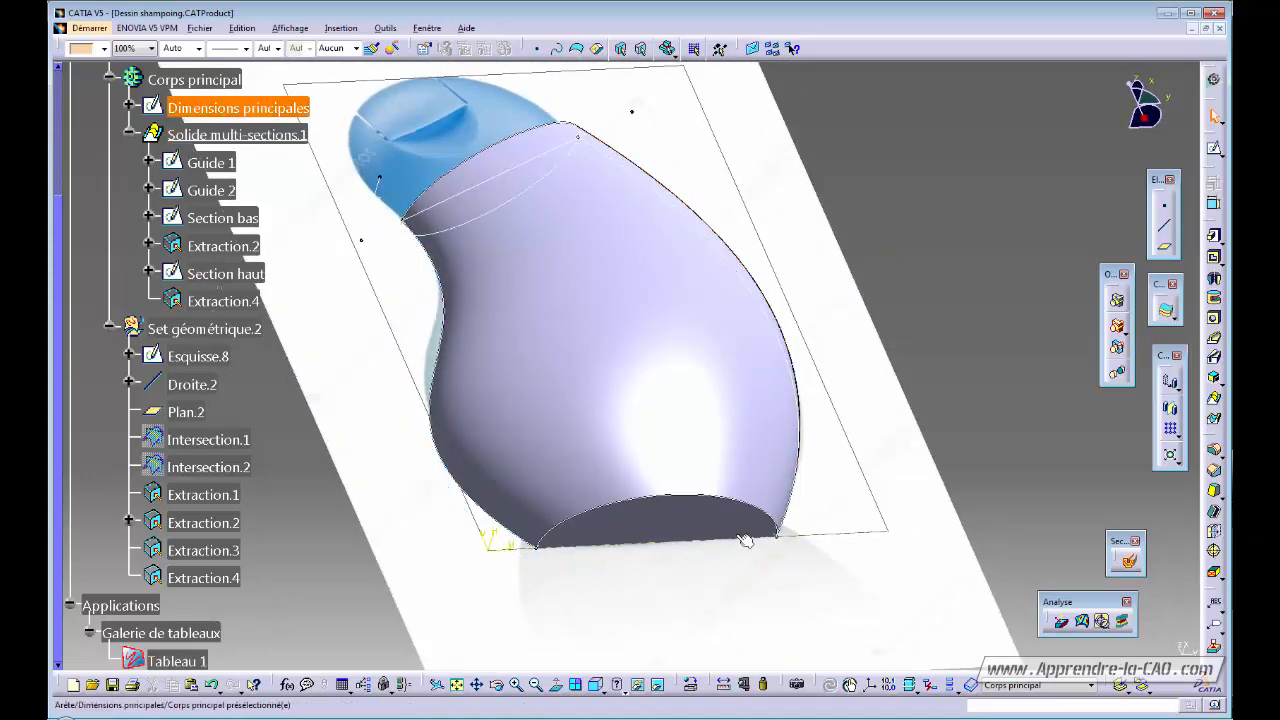
pyautogui.moveTo(749, 534); pyautogui.dragTo(703, 593, button='middle')
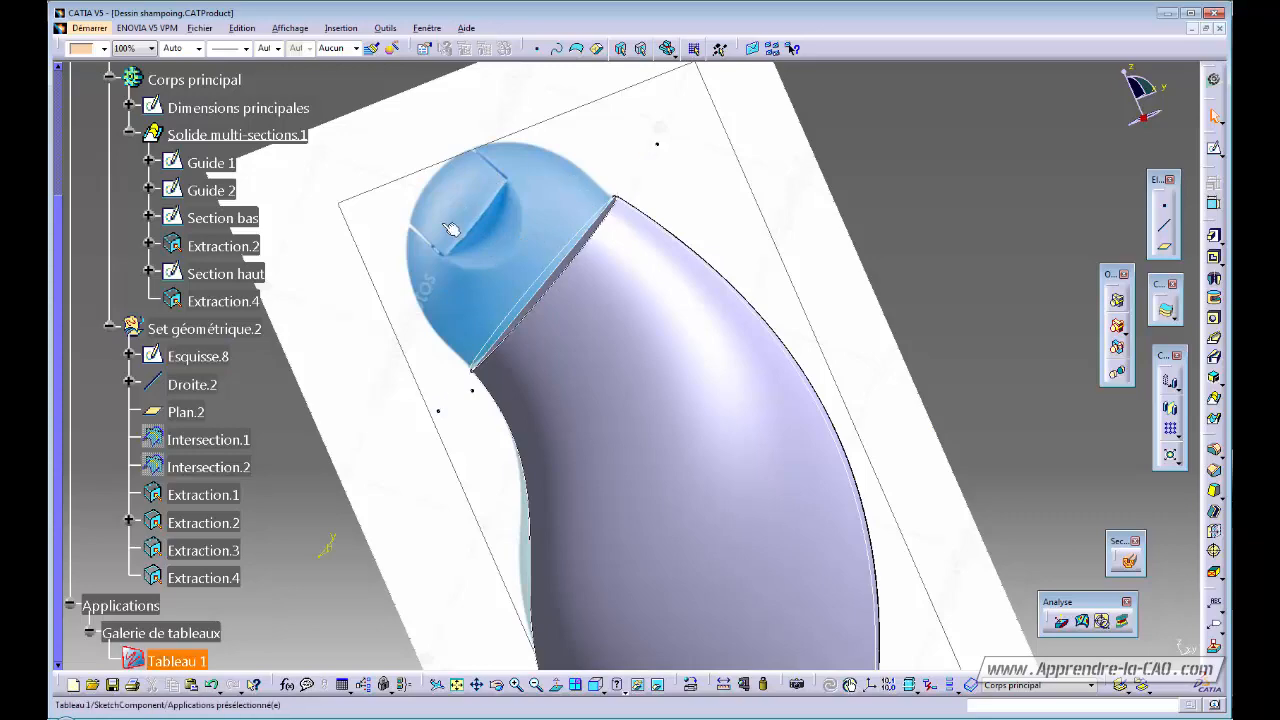
pyautogui.moveTo(654, 411); pyautogui.dragTo(908, 279, button='middle')
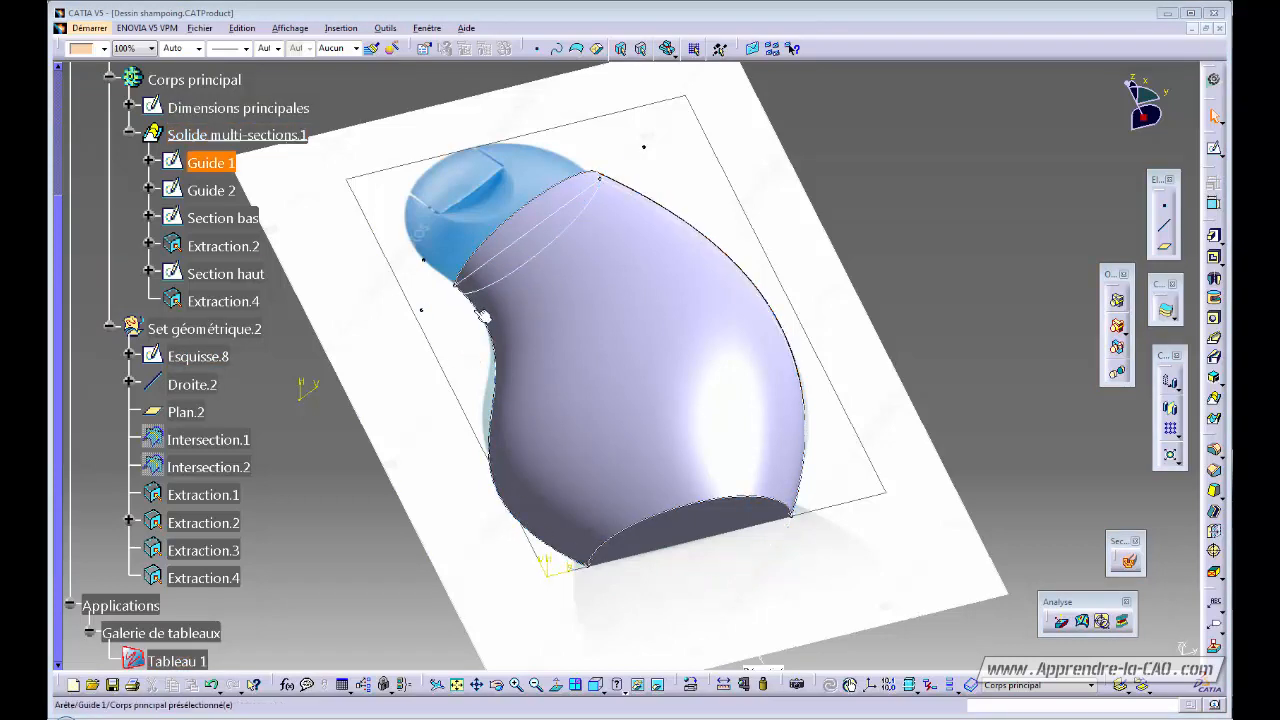
pyautogui.moveTo(426, 363); pyautogui.dragTo(434, 376, button='middle')
pyautogui.moveTo(797, 449); pyautogui.dragTo(714, 521, button='middle')
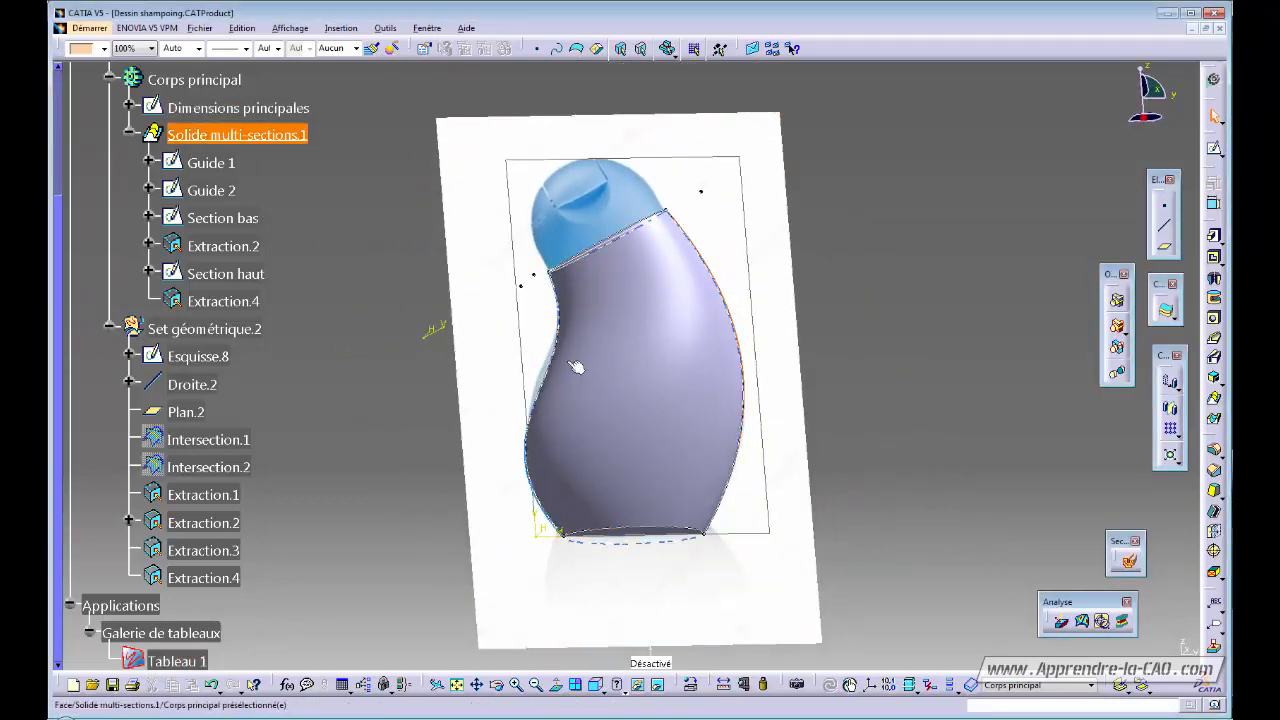
pyautogui.moveTo(658, 368); pyautogui.dragTo(713, 340, button='middle')
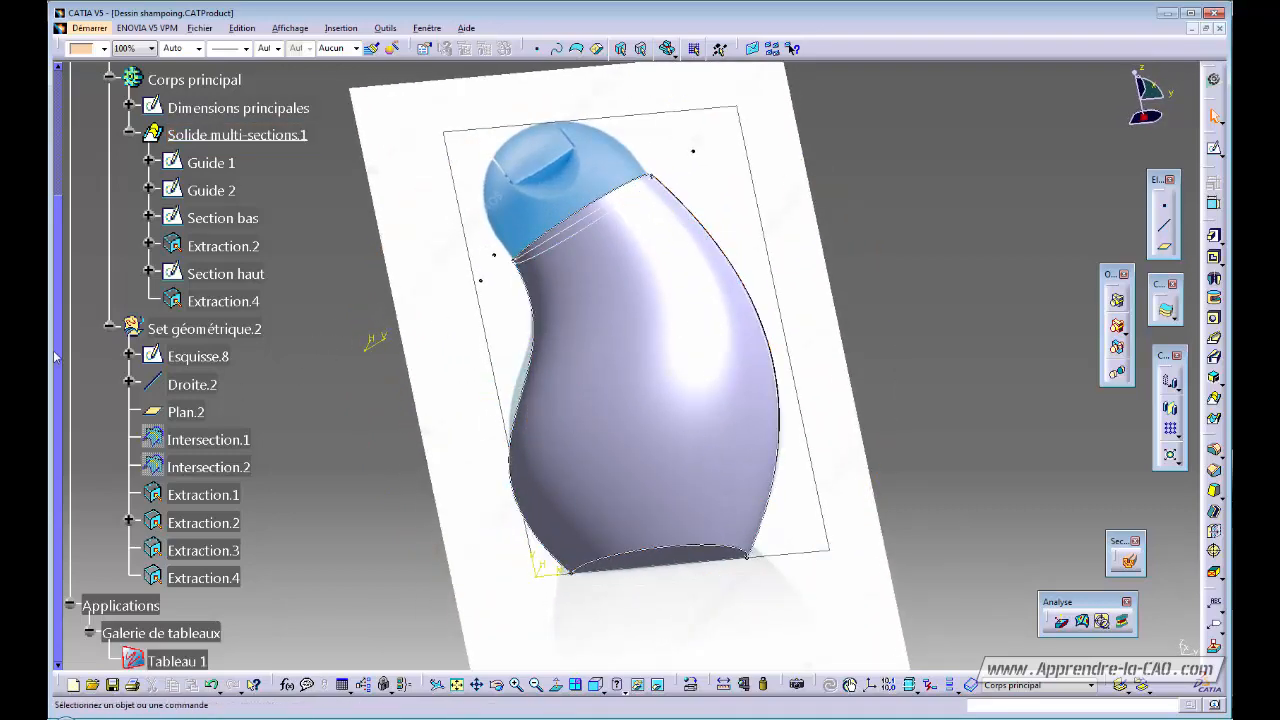
# Make the main body (Corps principal) transparent with an opacity of 25%
pyautogui.moveTo(56, 357); pyautogui.dragTo(57, 215)
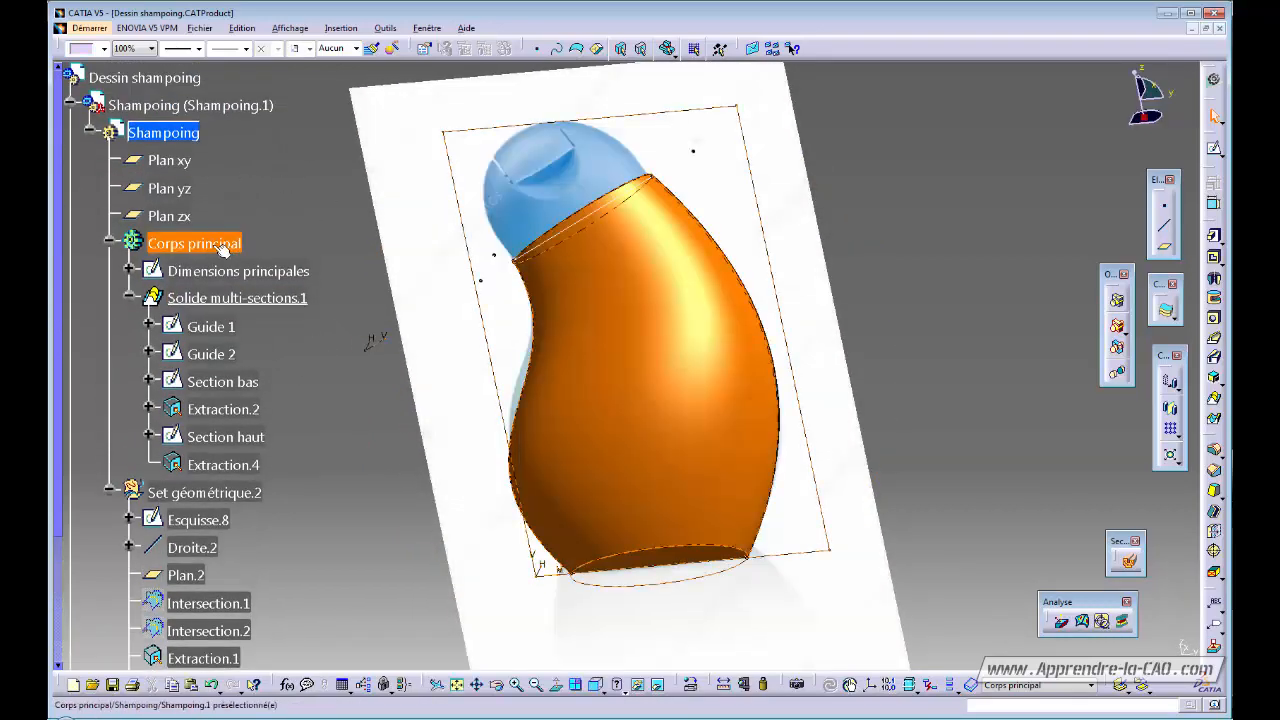
pyautogui.click(198, 244)
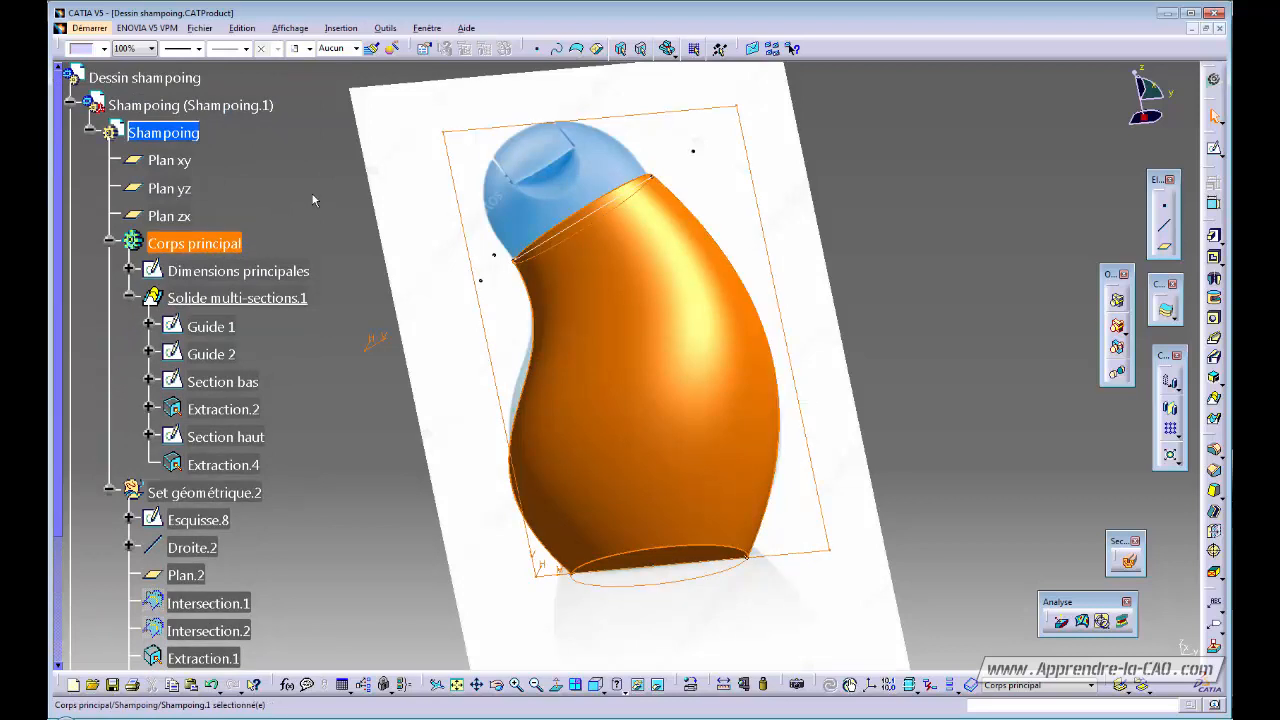
pyautogui.click(151, 48)
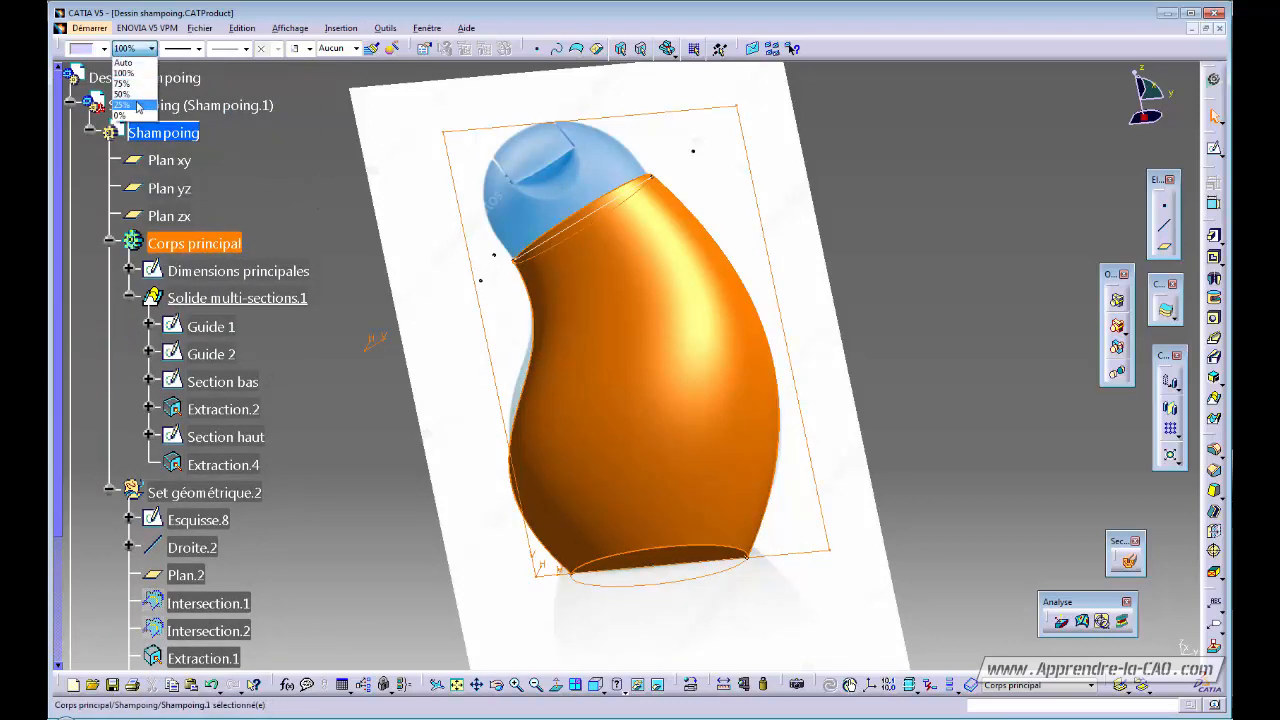
pyautogui.click(137, 106)
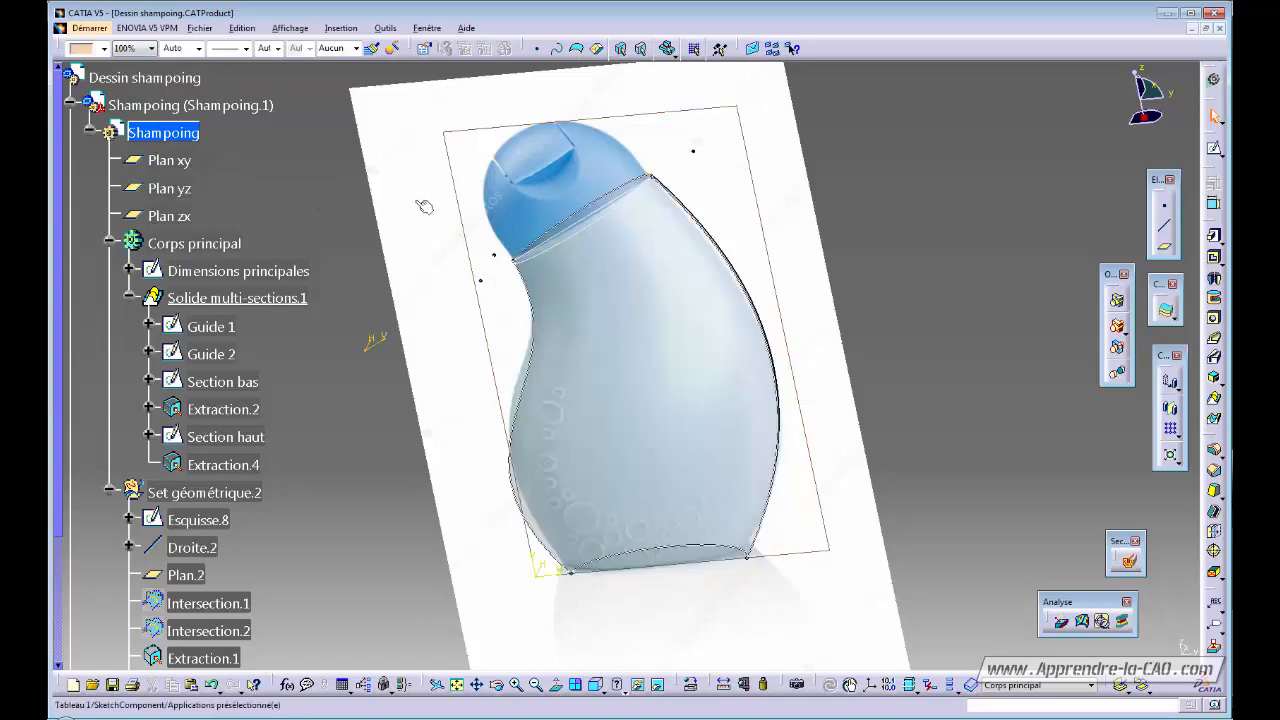
# Open the Guide 2 sketch and move the spline's middle control point slightly upward and inward to follow the bottle's outline
pyautogui.moveTo(678, 392); pyautogui.dragTo(632, 484, button='middle')
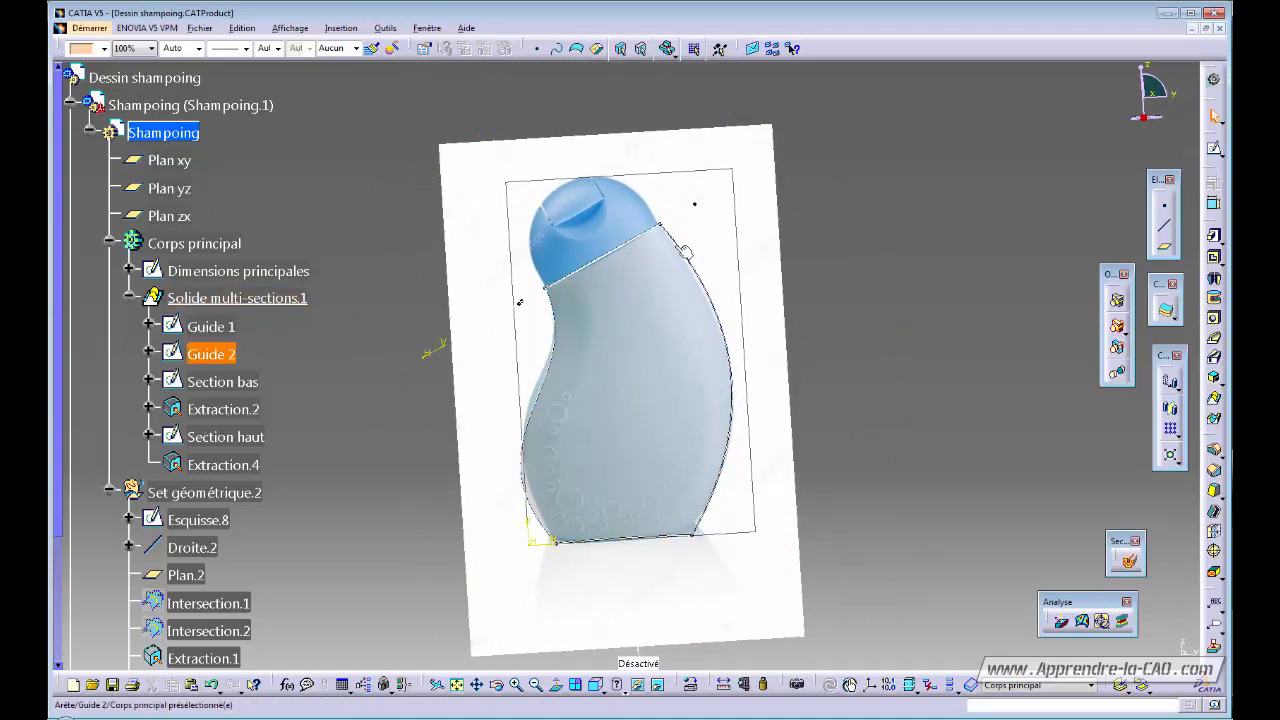
pyautogui.moveTo(870, 317); pyautogui.dragTo(829, 286, button='middle')
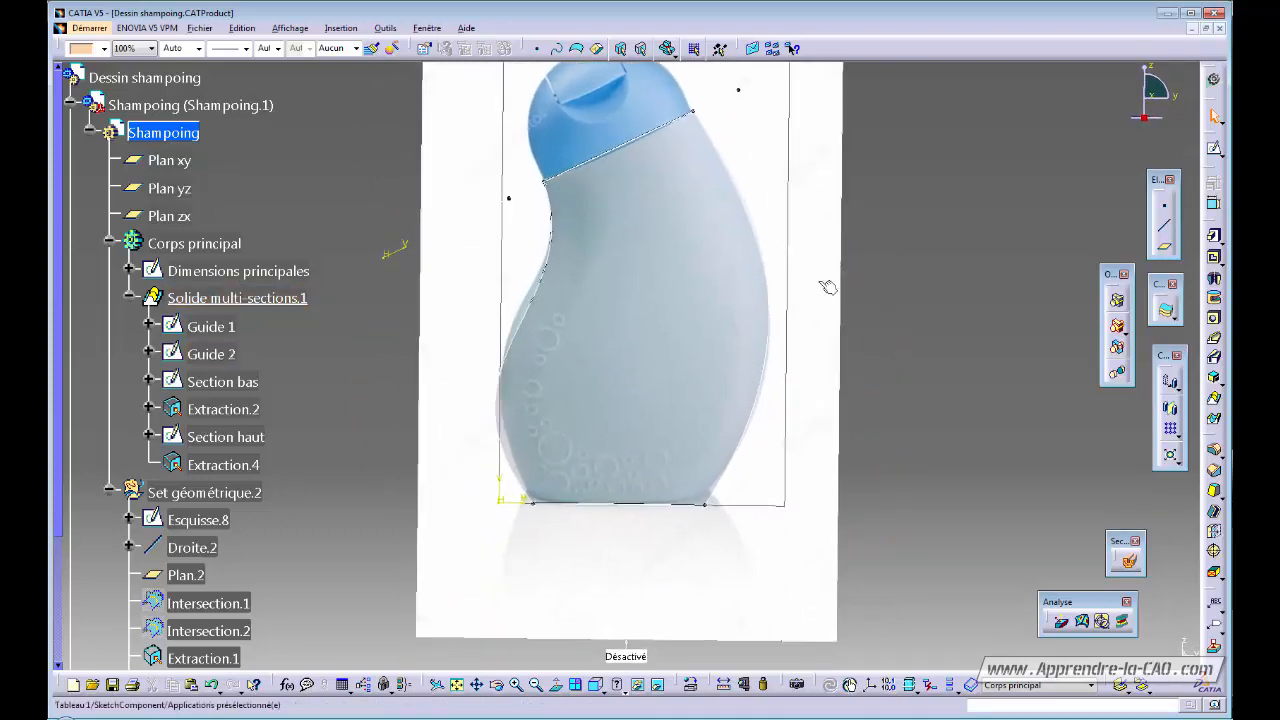
pyautogui.moveTo(493, 442); pyautogui.dragTo(498, 436, button='middle')
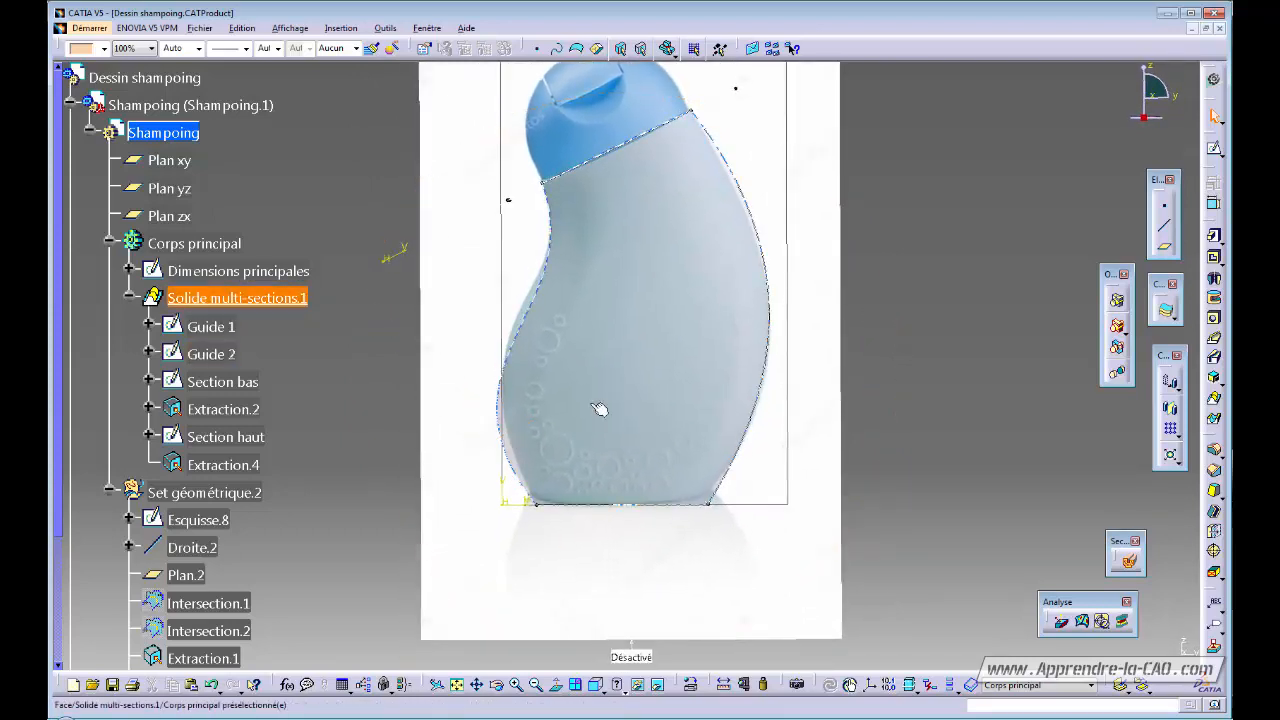
pyautogui.doubleClick(737, 168)
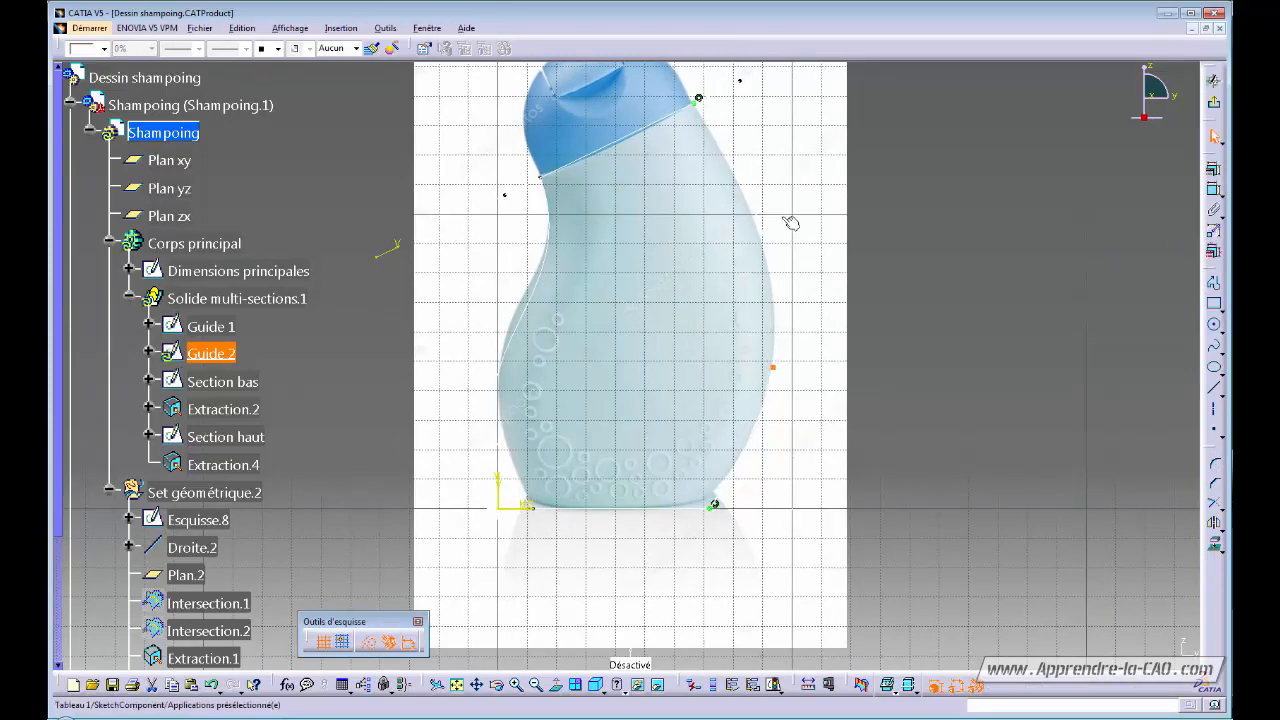
pyautogui.click(745, 196)
pyautogui.moveTo(857, 393)
pyautogui.mouseDown(button='middle')
pyautogui.moveTo(808, 395)
pyautogui.moveTo(793, 436)
pyautogui.mouseUp(button='middle')
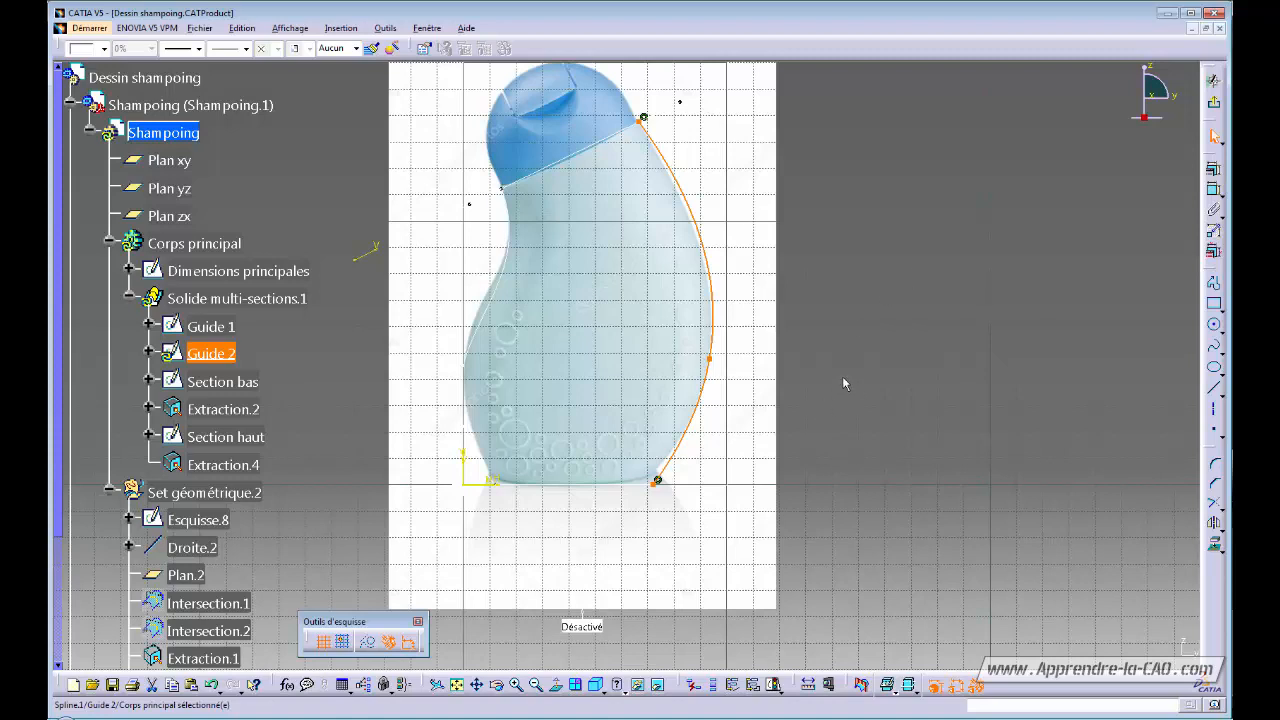
pyautogui.click(710, 358)
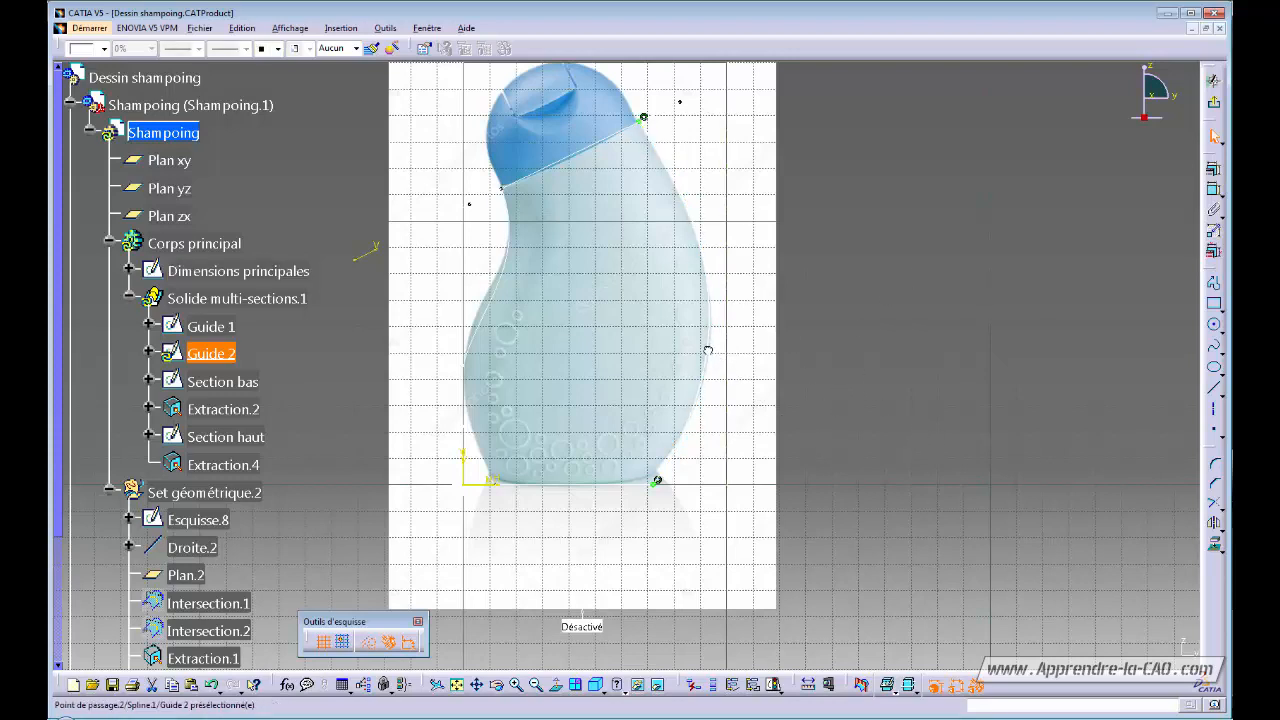
pyautogui.click(712, 302)
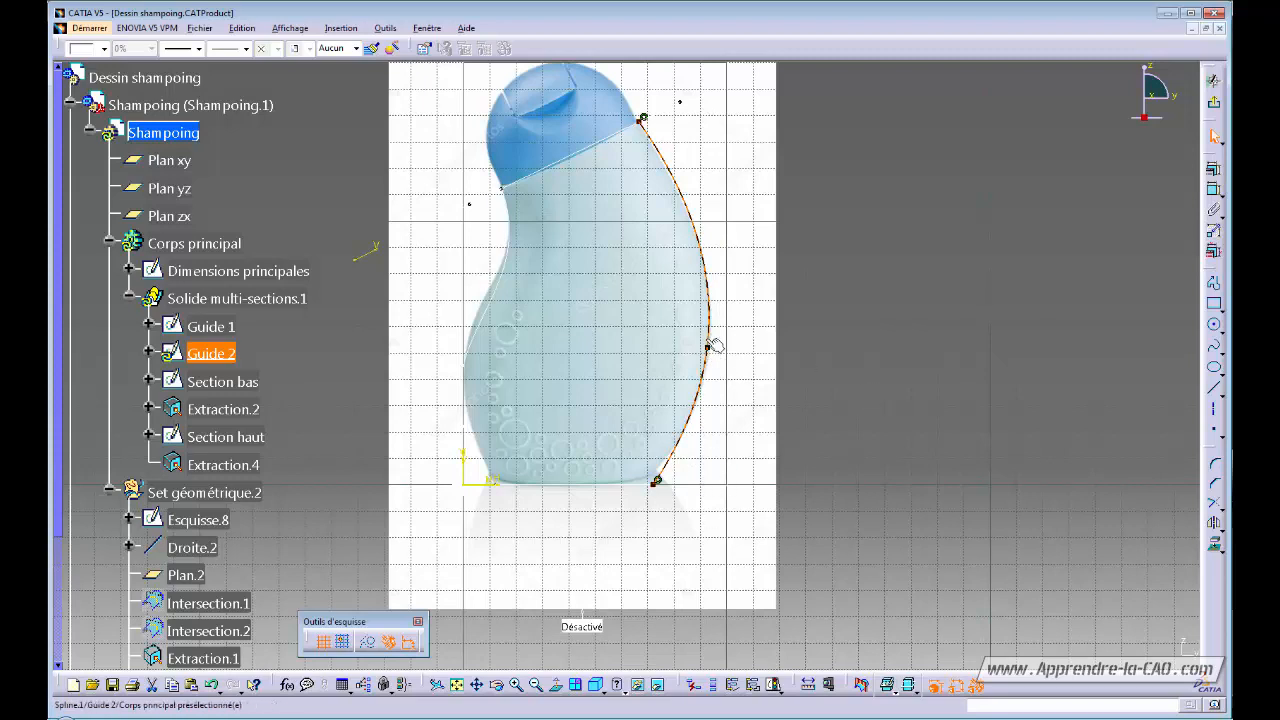
pyautogui.click(929, 381)
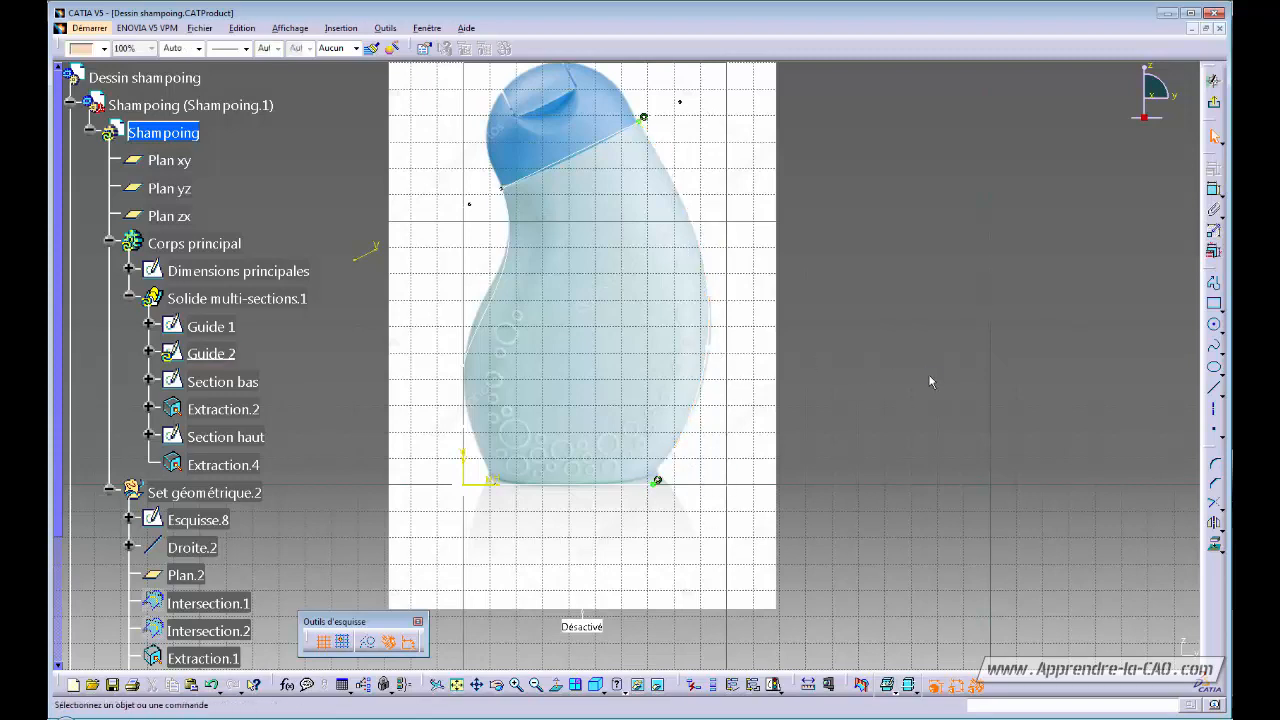
# Fix the middle control point of the Guide 2 spline and leave the sketch
pyautogui.click(707, 347)
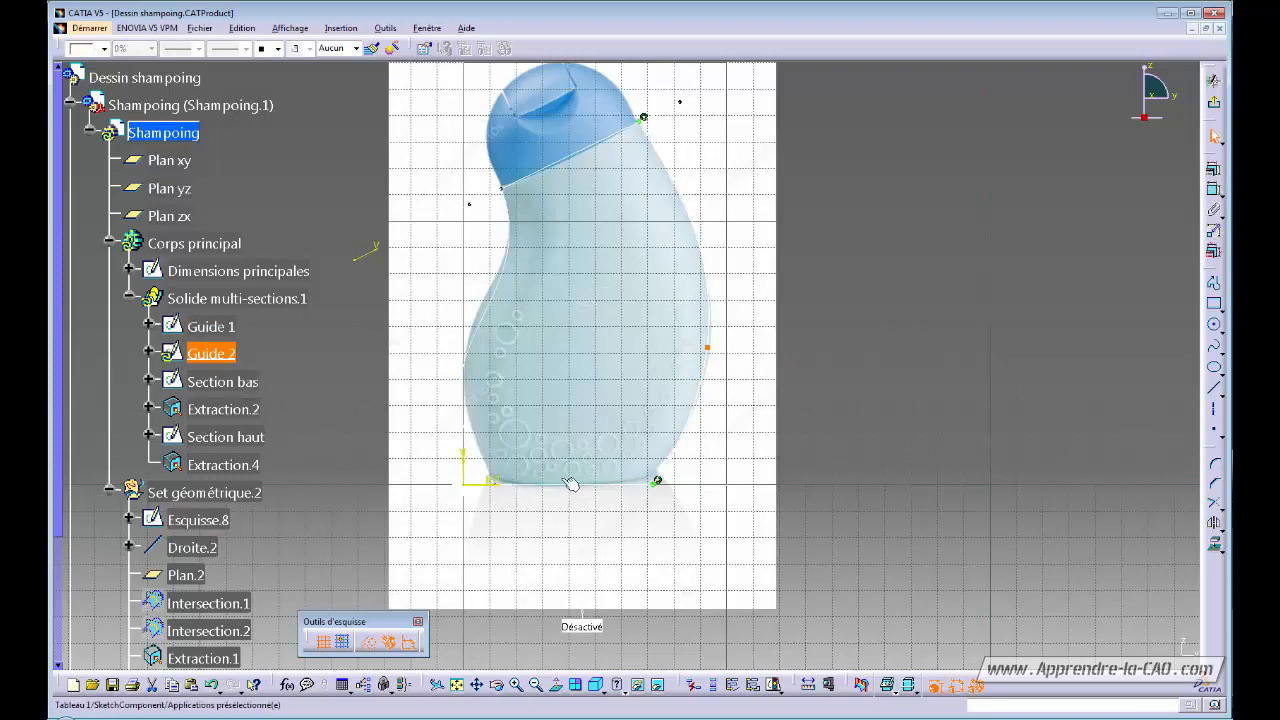
pyautogui.click(1214, 167)
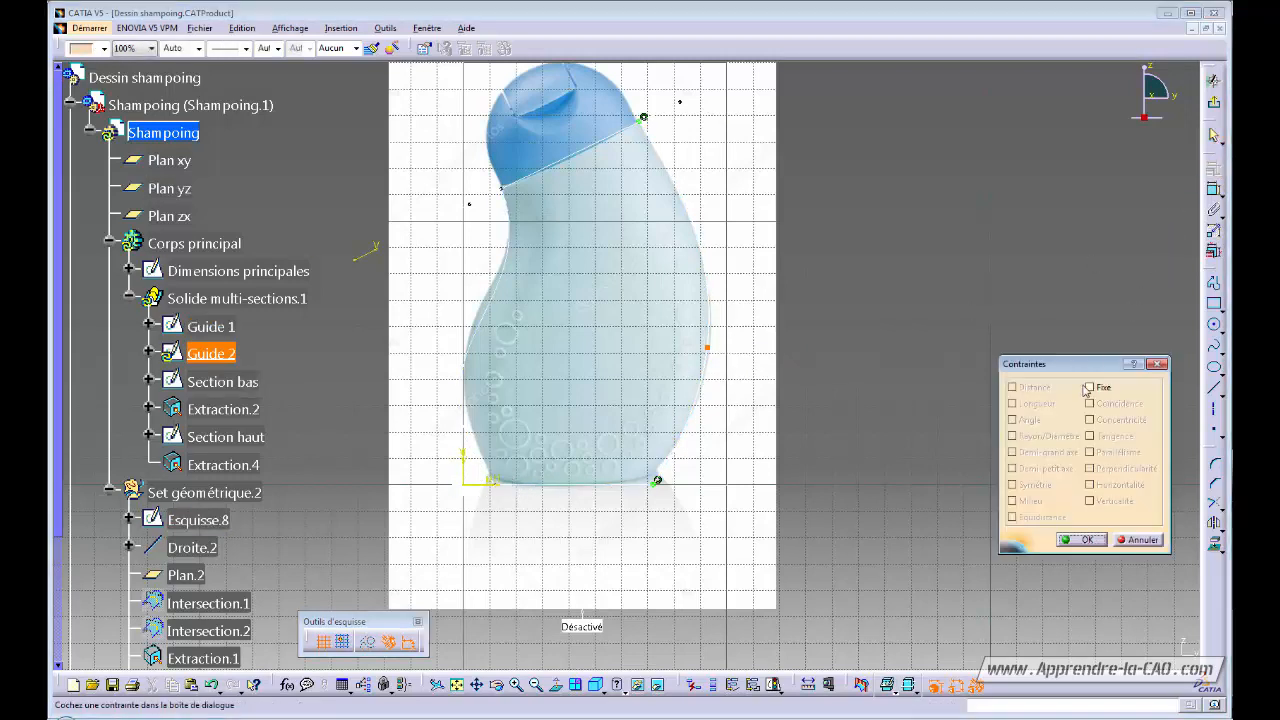
pyautogui.click(1095, 388)
pyautogui.click(1082, 540)
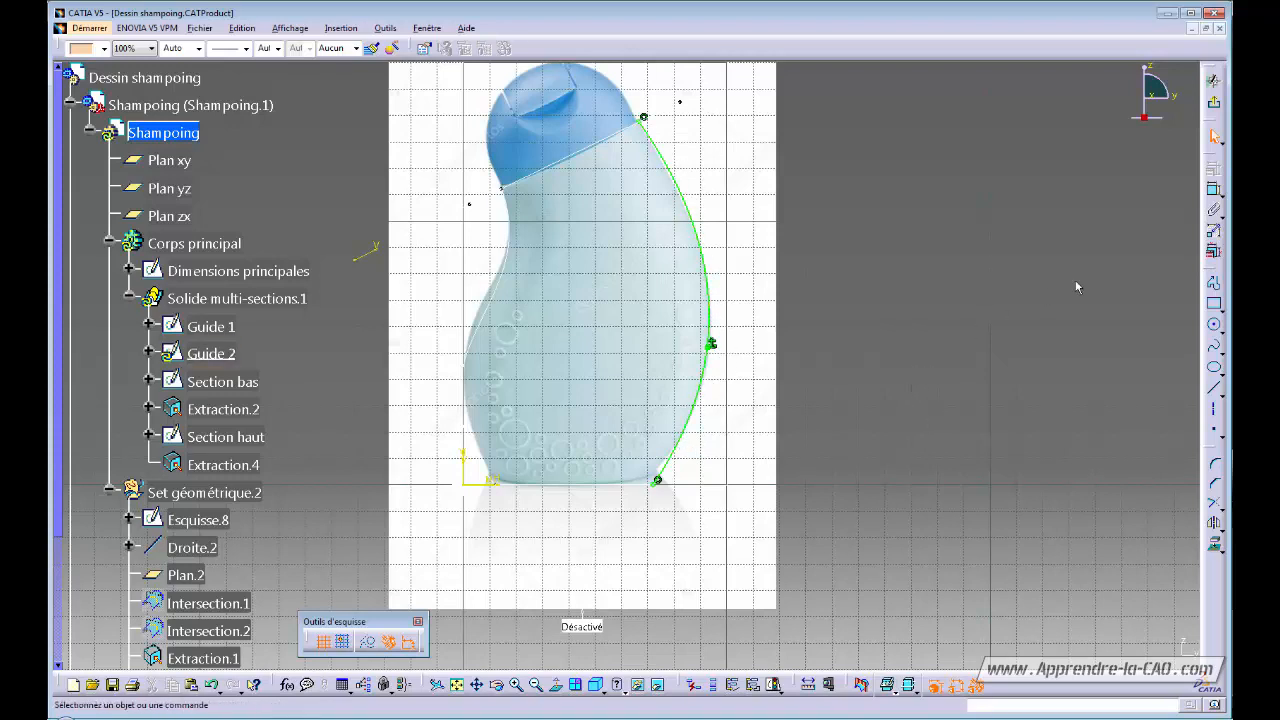
pyautogui.click(1212, 106)
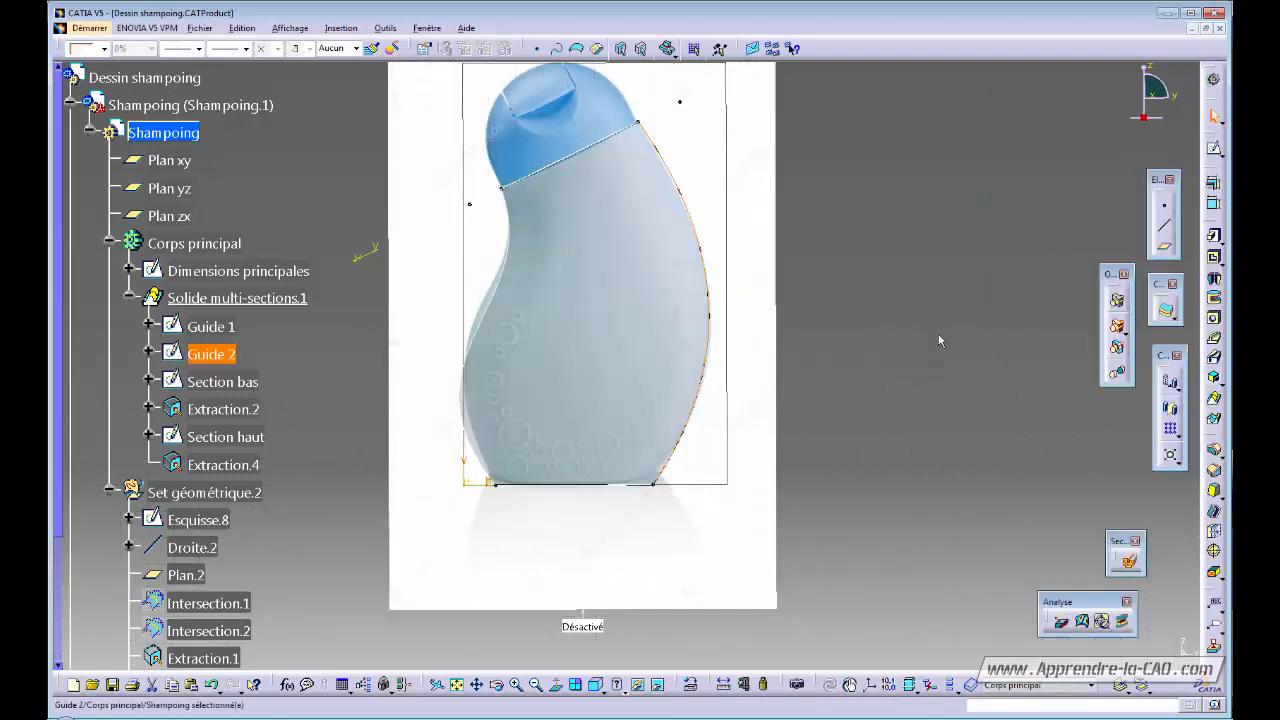
# Open the Guide 1 sketch and move the spline's lower middle control point roughly onto the bottle's outline
pyautogui.doubleClick(504, 298)
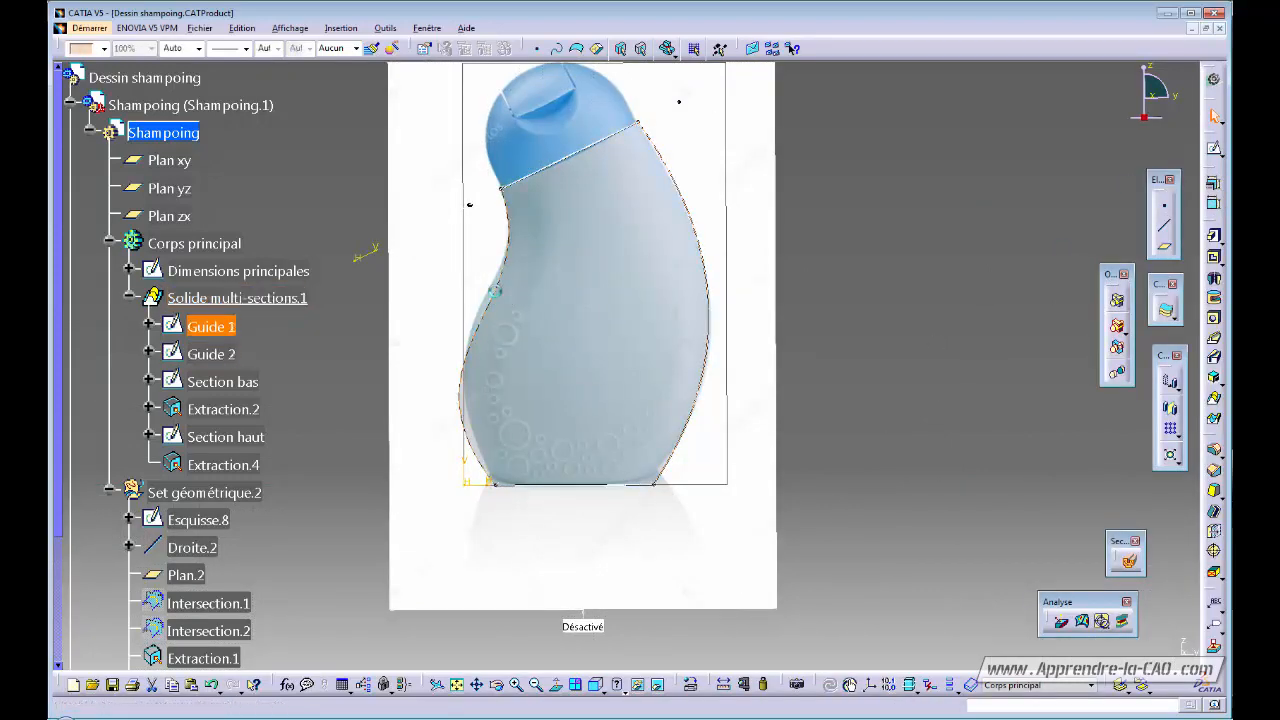
pyautogui.moveTo(666, 387); pyautogui.dragTo(763, 374, button='middle')
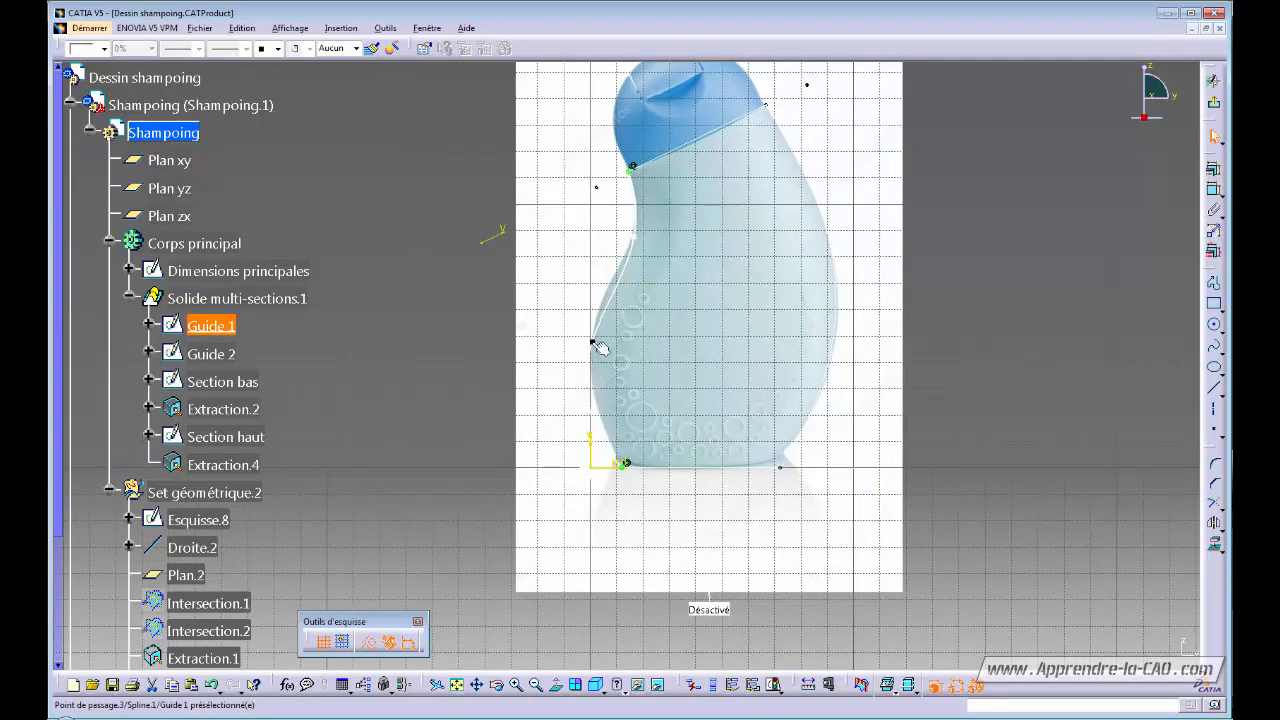
pyautogui.click(597, 405)
pyautogui.moveTo(600, 406); pyautogui.dragTo(609, 409)
pyautogui.moveTo(611, 337); pyautogui.dragTo(607, 332)
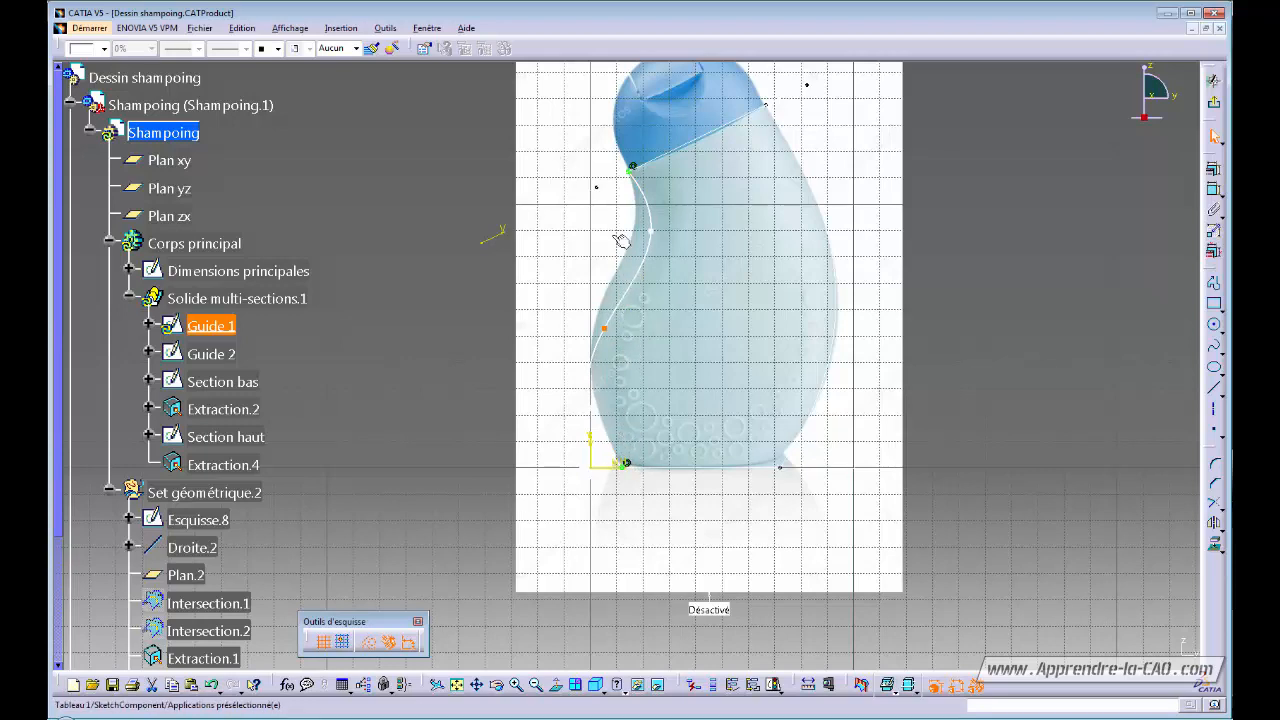
# Change the sketch's 3D background display so the bottle's reference image appears dimmed behind the Guide 1 spline
pyautogui.click(905, 686)
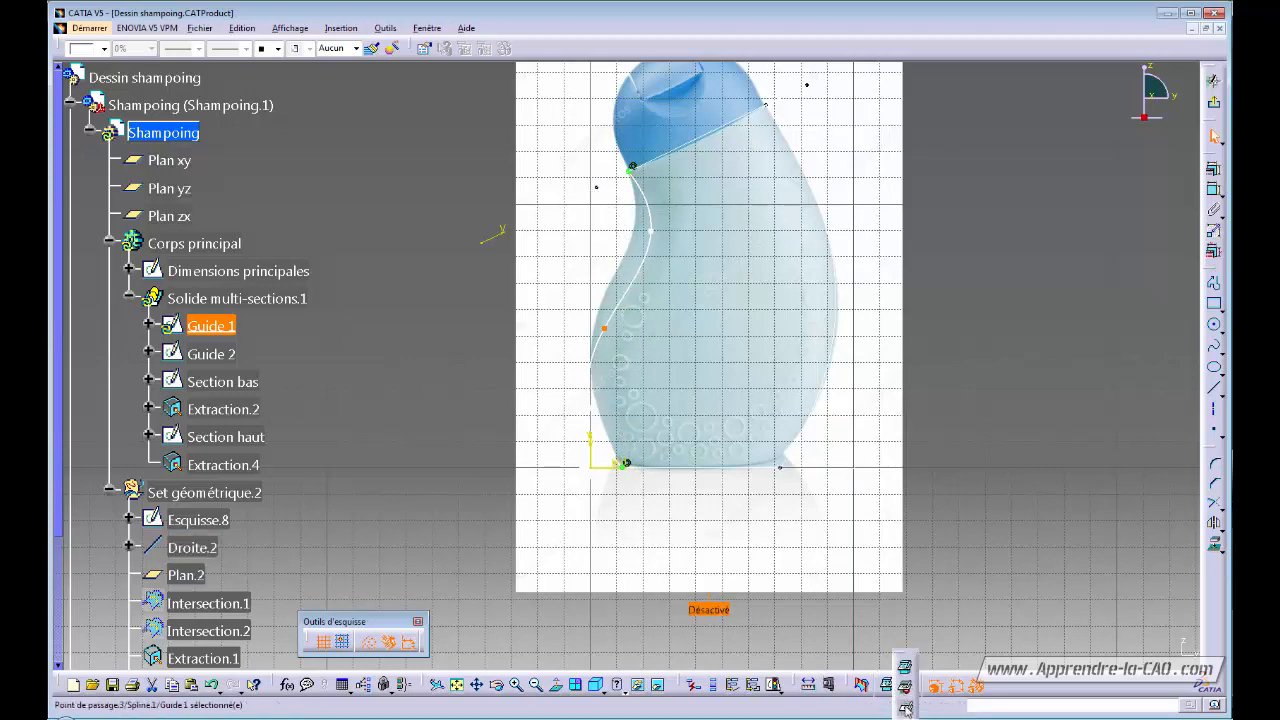
pyautogui.click(905, 708)
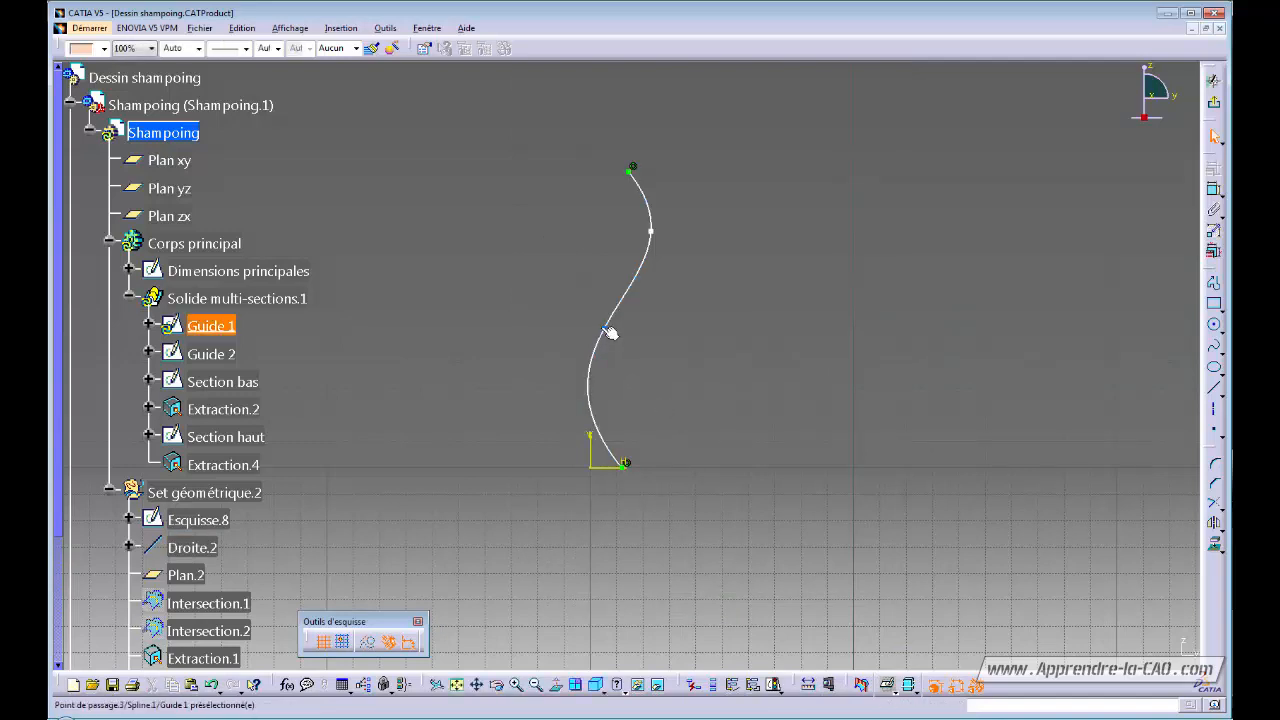
pyautogui.moveTo(604, 328); pyautogui.dragTo(603, 361)
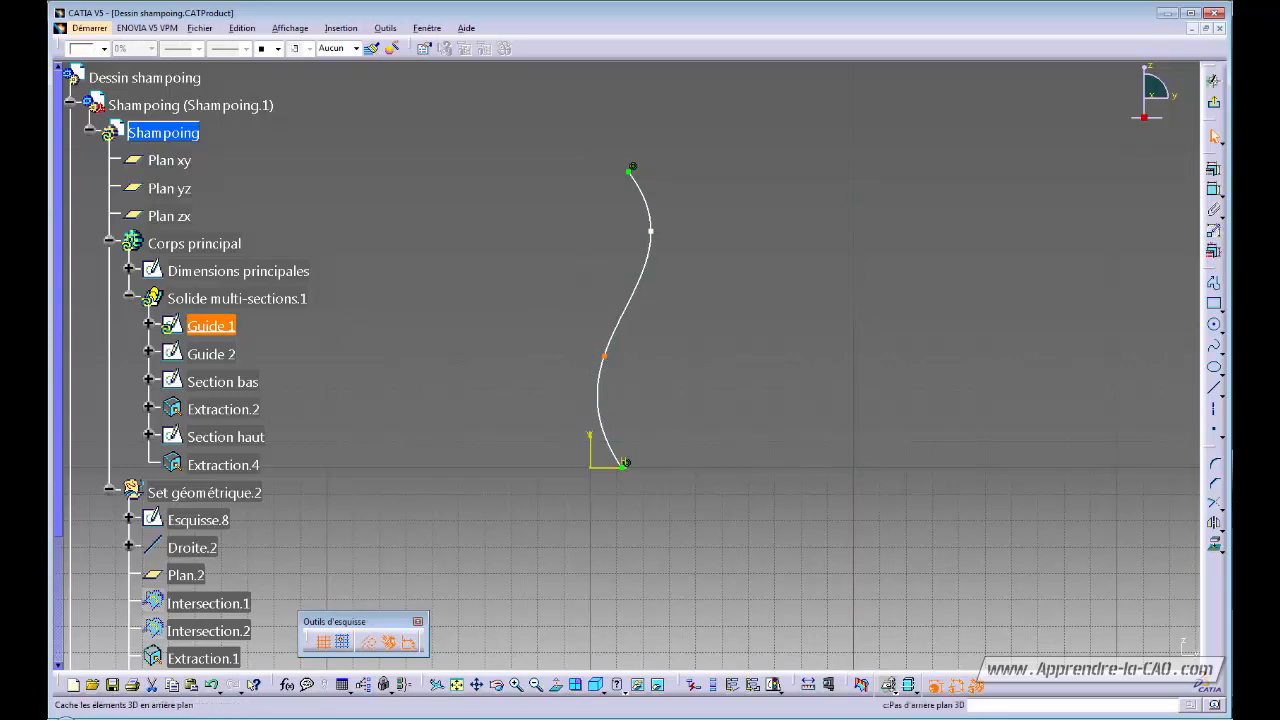
pyautogui.click(893, 688)
pyautogui.click(902, 689)
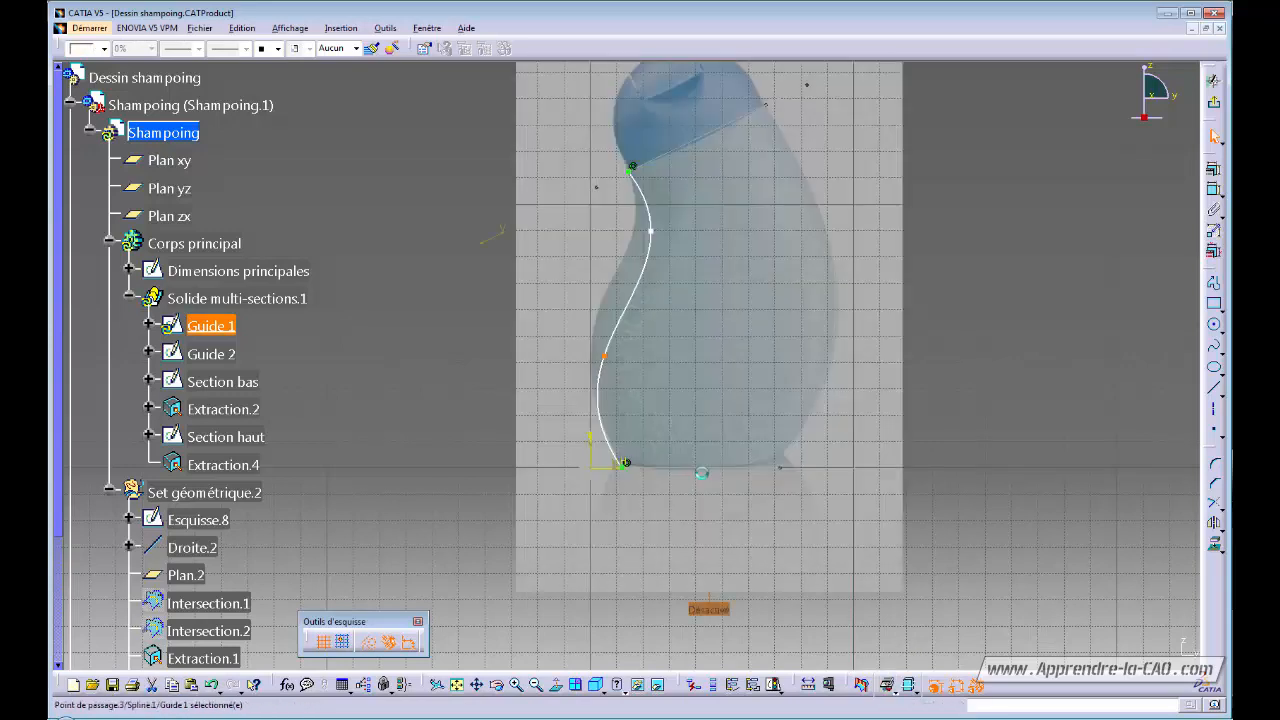
# Reposition both middle control points of the Guide 1 spline to follow the bottle's concave side more closely
pyautogui.moveTo(612, 363); pyautogui.dragTo(614, 332)
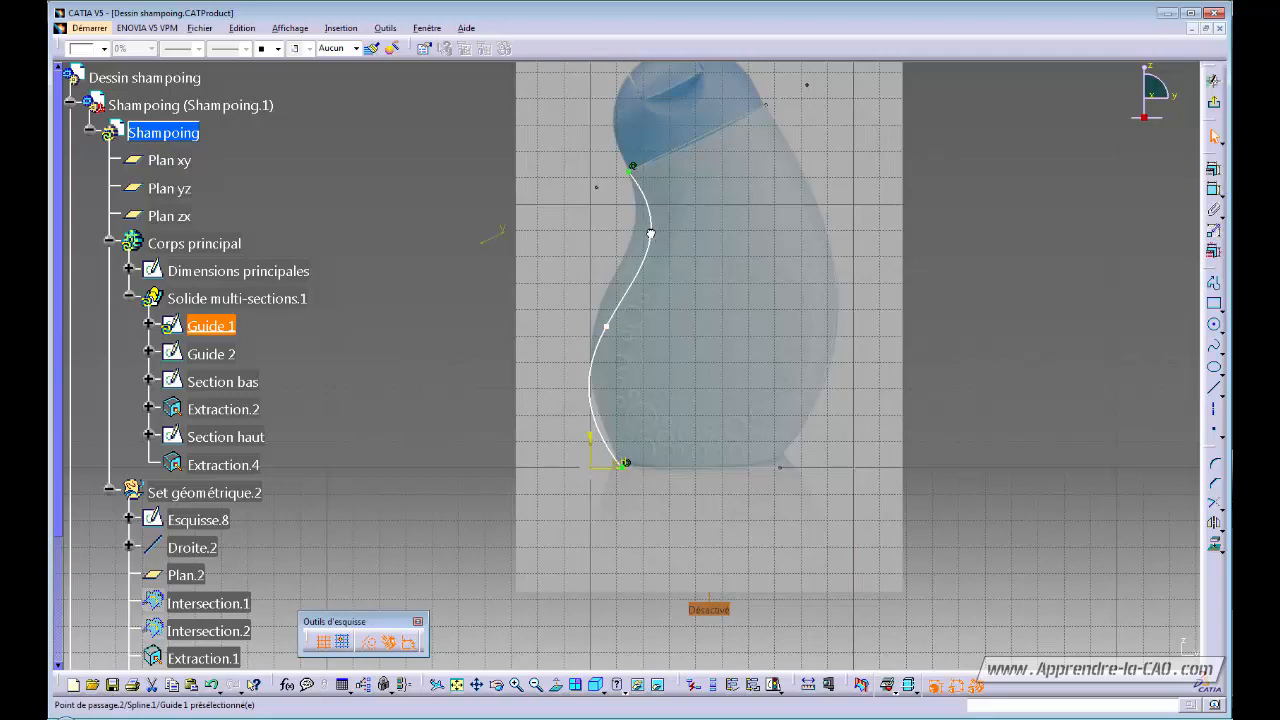
pyautogui.moveTo(650, 233); pyautogui.dragTo(636, 220)
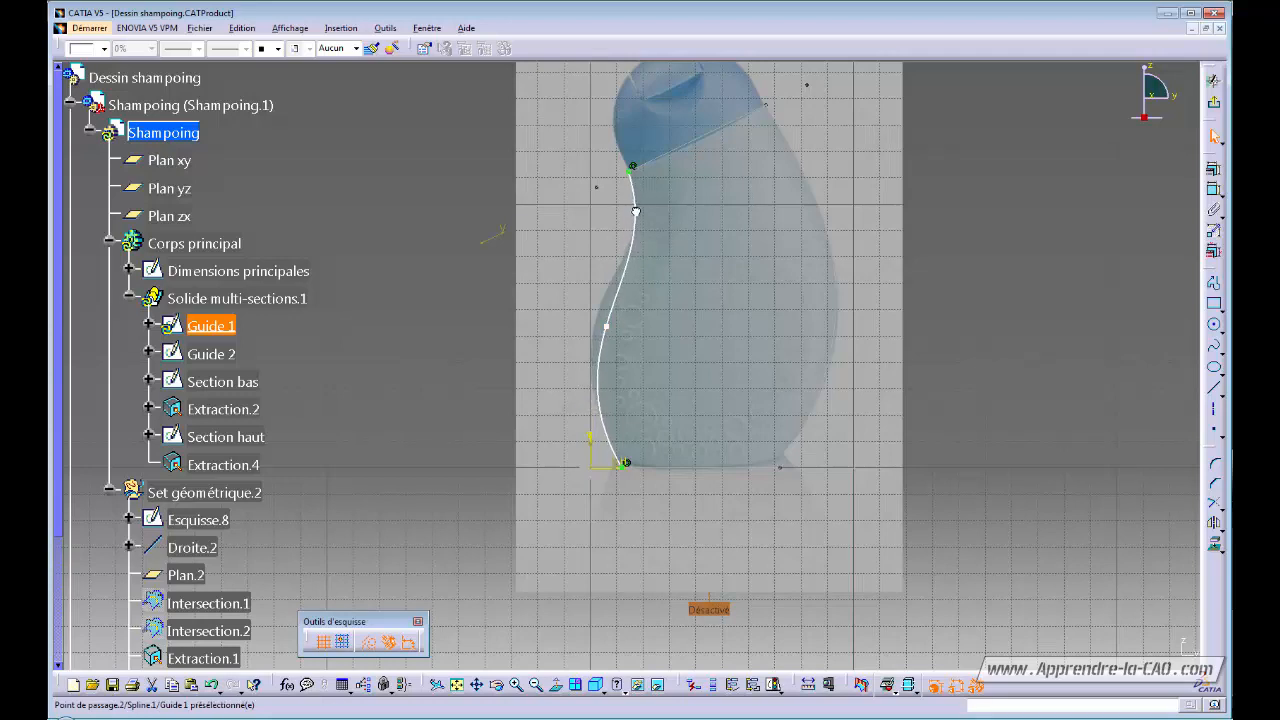
pyautogui.moveTo(612, 338)
pyautogui.mouseDown()
pyautogui.moveTo(605, 298)
pyautogui.moveTo(592, 376)
pyautogui.moveTo(605, 324)
pyautogui.mouseUp()
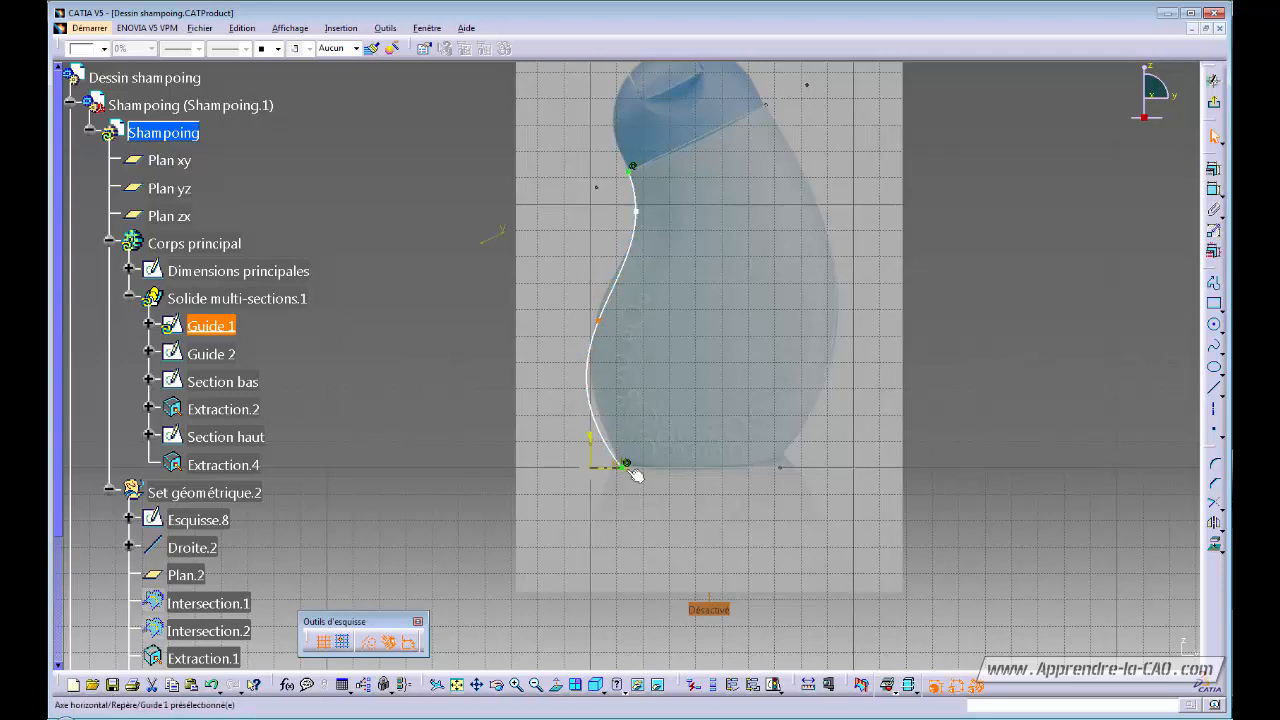
# Edit the Guide 1 spline and impose a tangent at its bottom end point, Point de passage.4
pyautogui.doubleClick(598, 430)
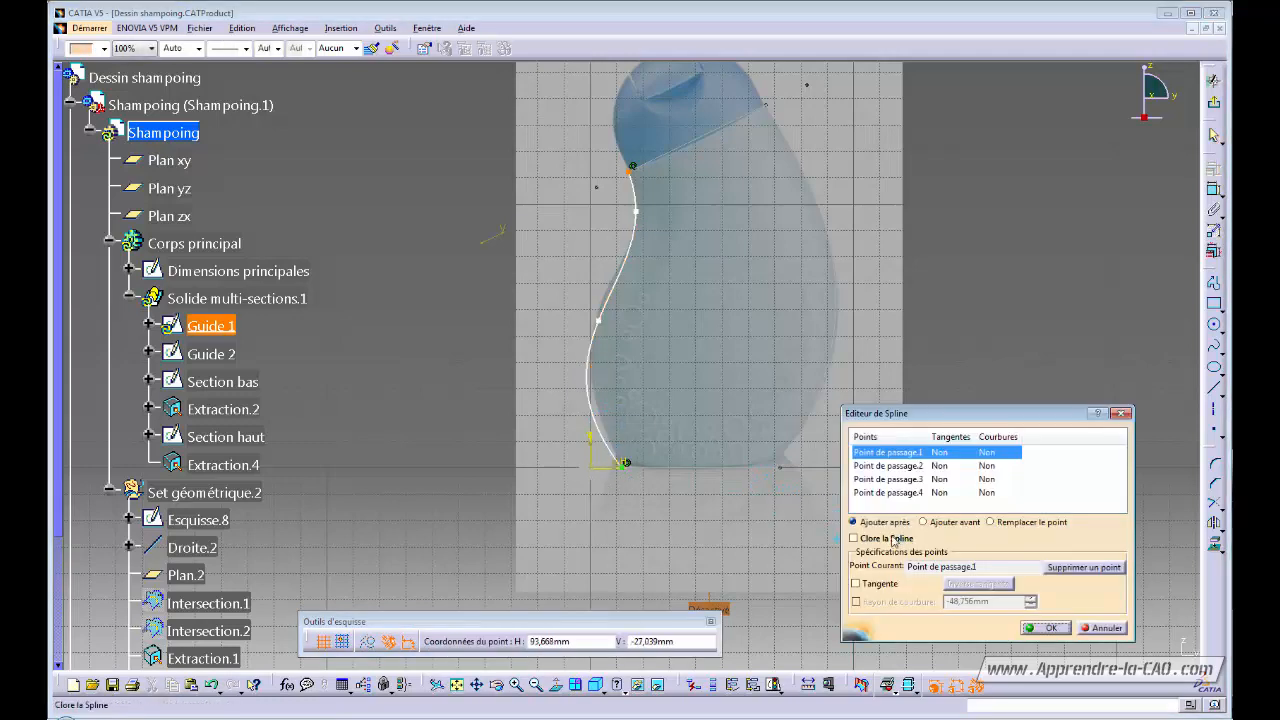
pyautogui.click(886, 493)
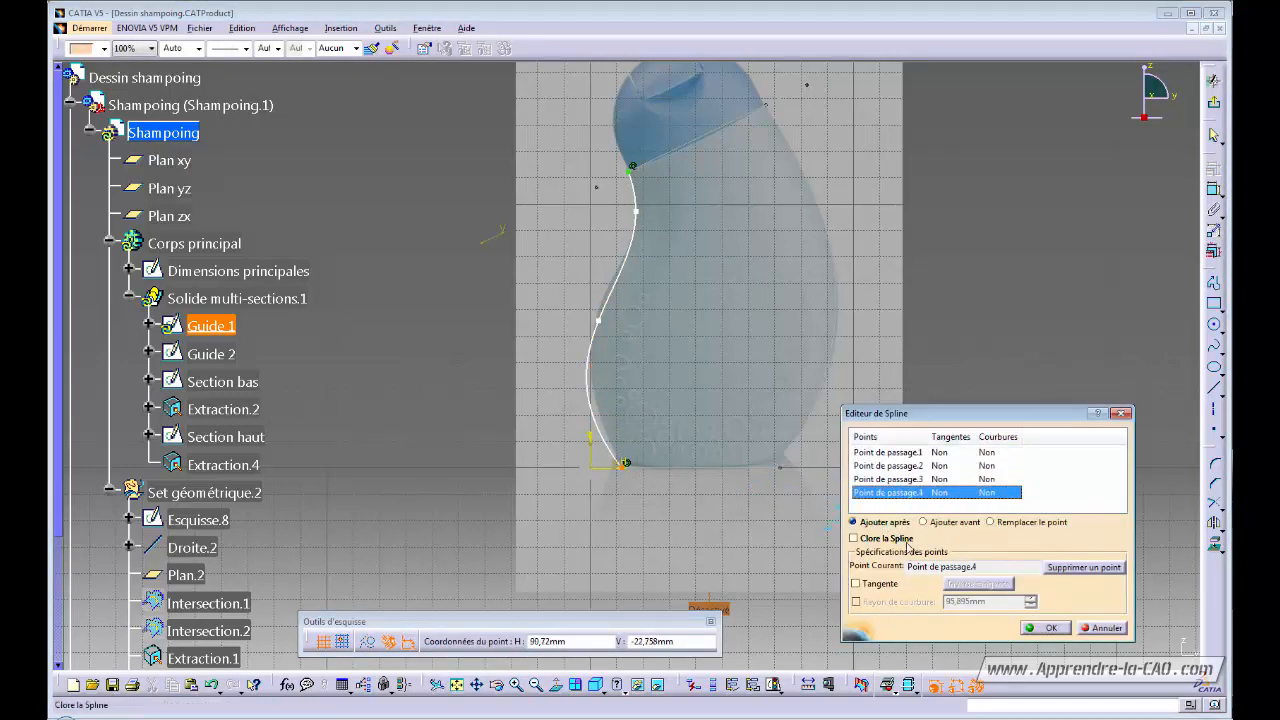
pyautogui.click(878, 587)
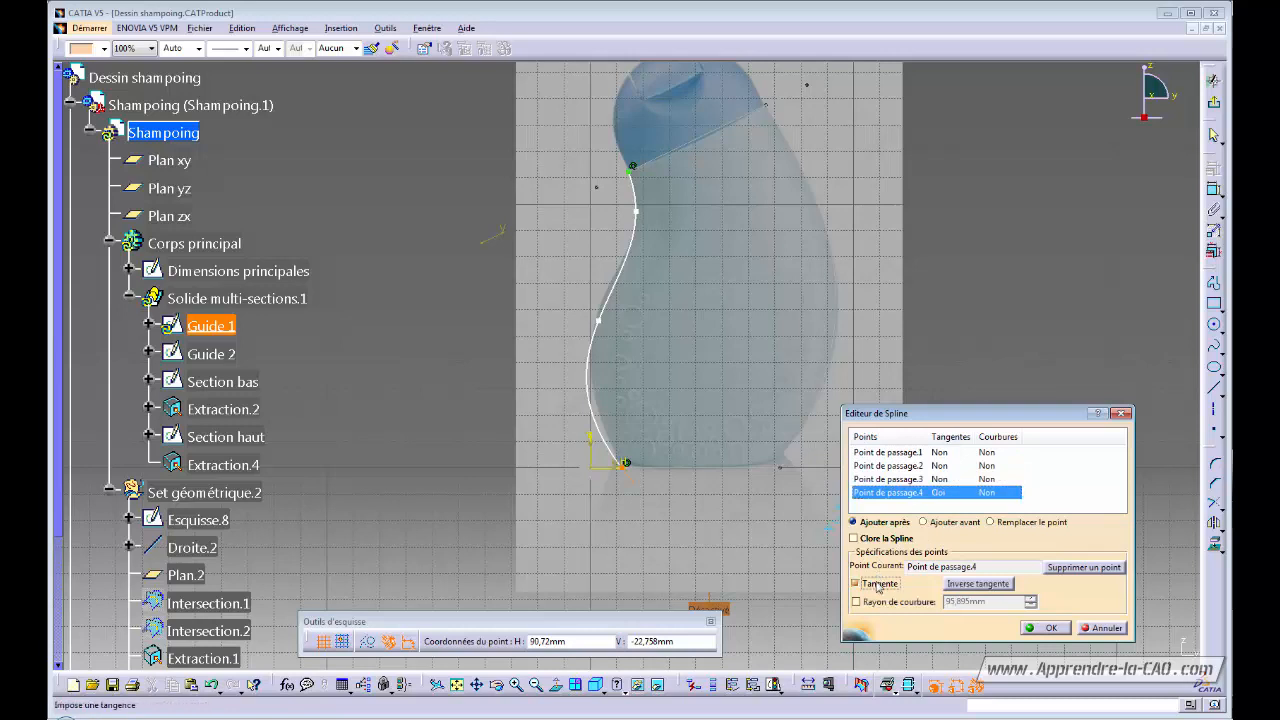
pyautogui.click(1043, 628)
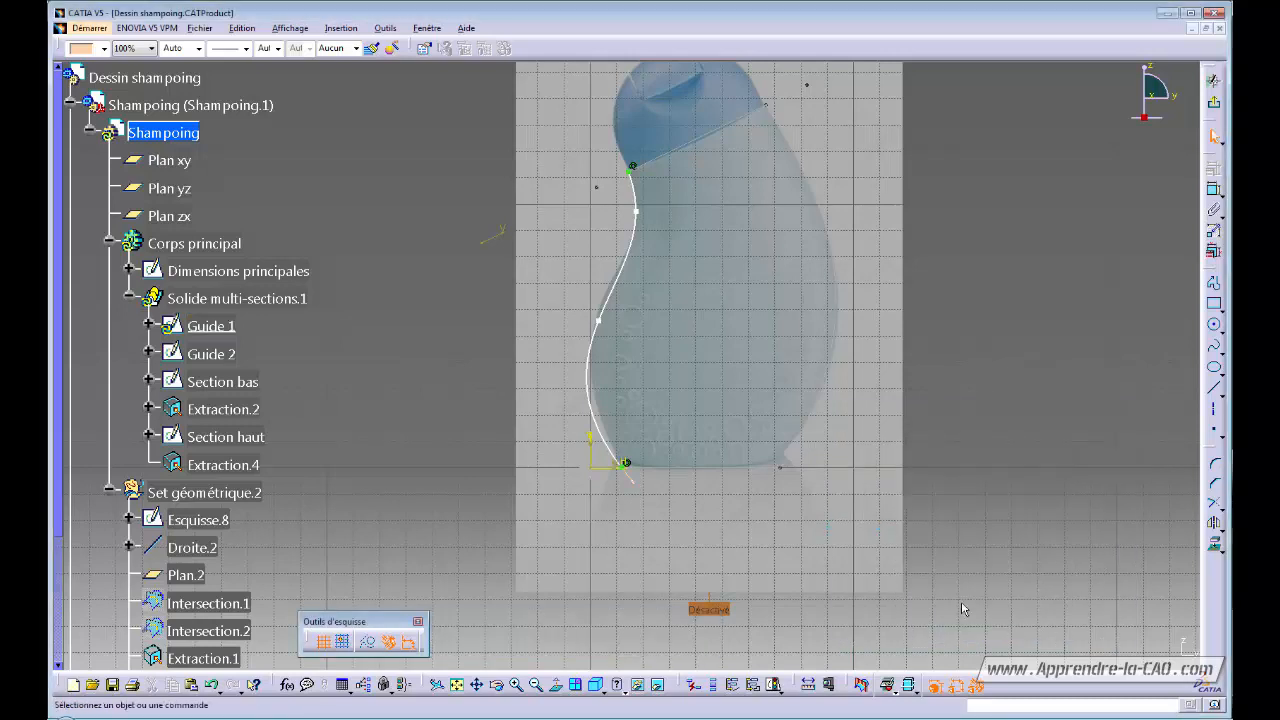
# Draw a slanted line downward from the spline's bottom end point and convert it to a construction element
pyautogui.click(1214, 388)
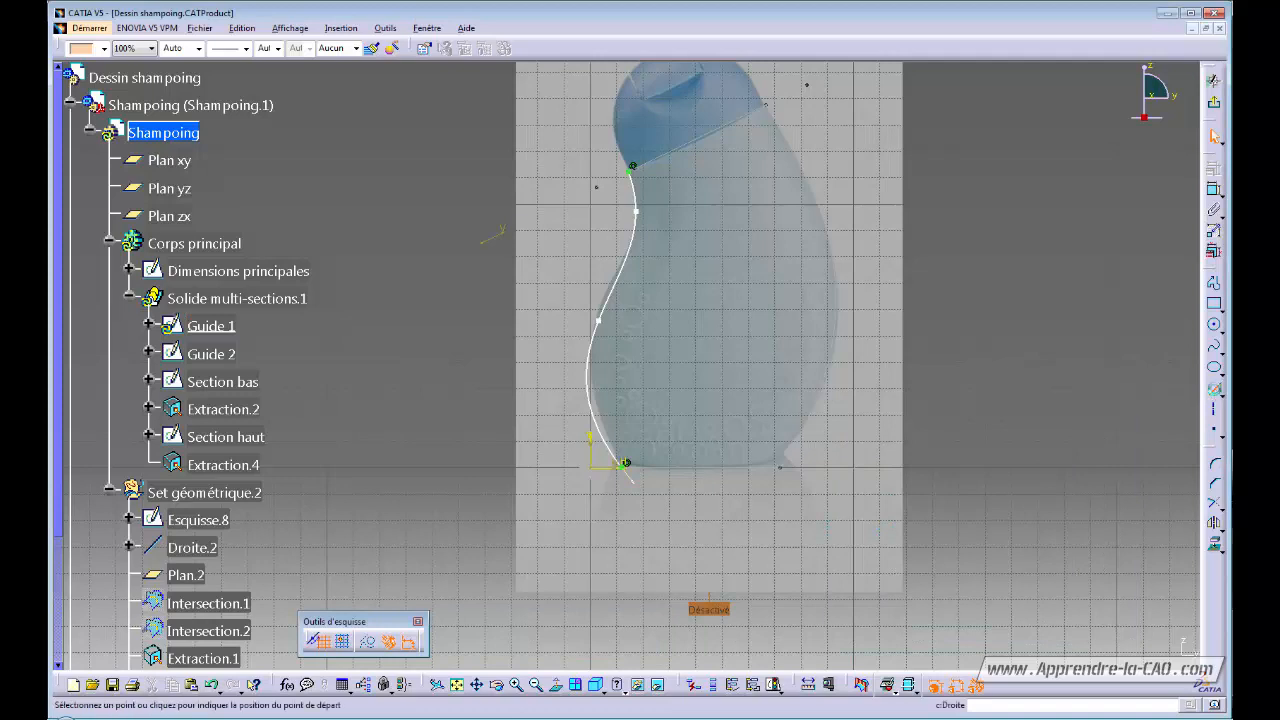
pyautogui.click(626, 465)
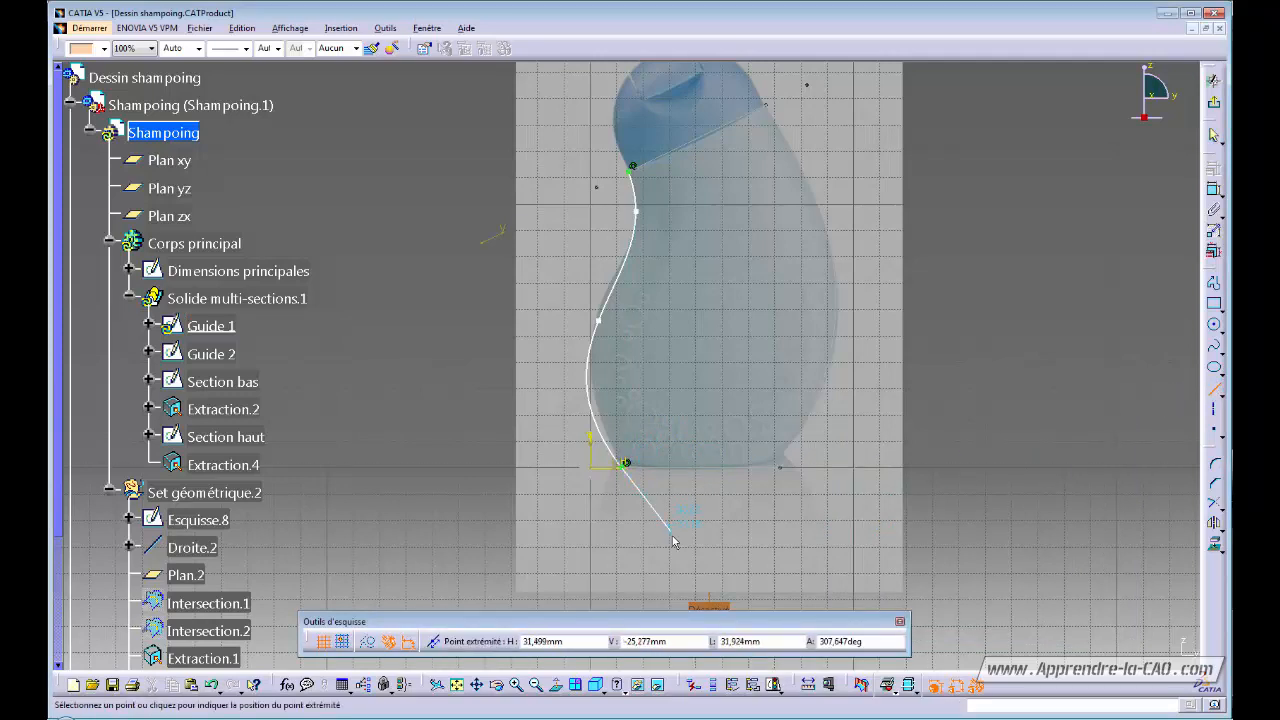
pyautogui.click(656, 547)
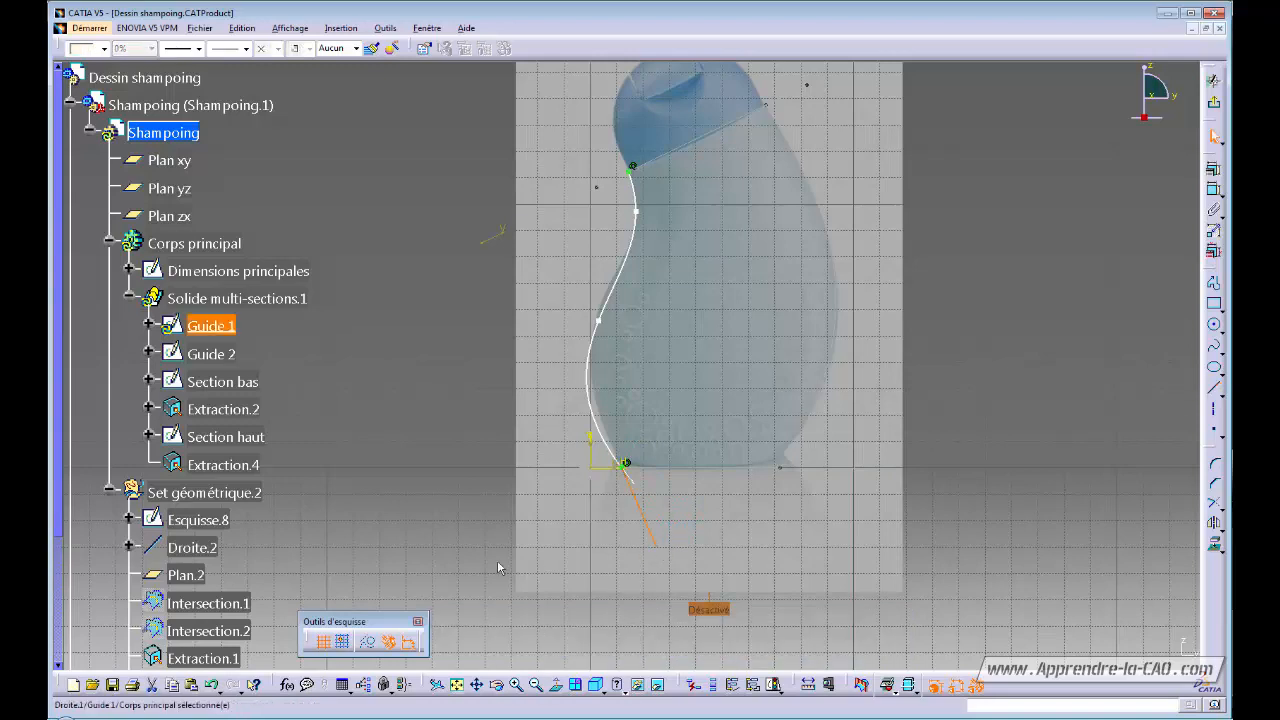
pyautogui.click(366, 645)
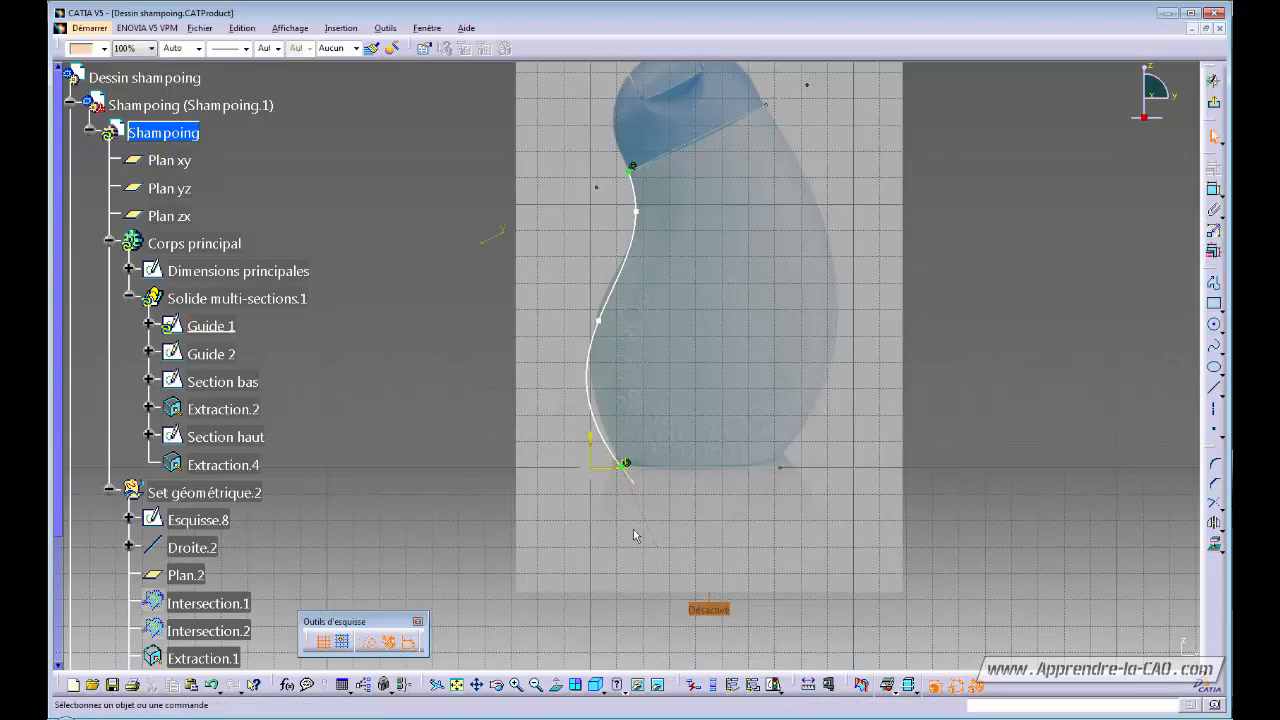
# Make the spline's bottom tangent coincident with the slanted construction line
pyautogui.keyDown('ctrl'); pyautogui.click(630, 478); pyautogui.keyUp('ctrl')
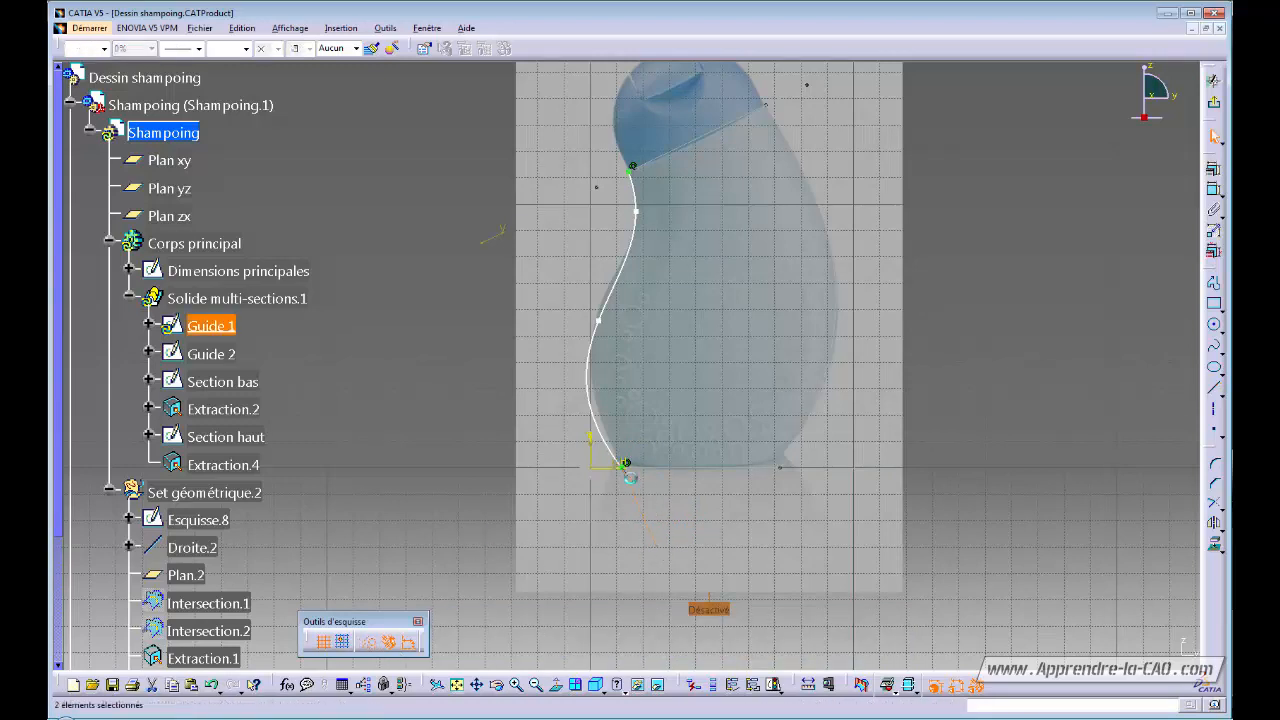
pyautogui.click(1213, 188)
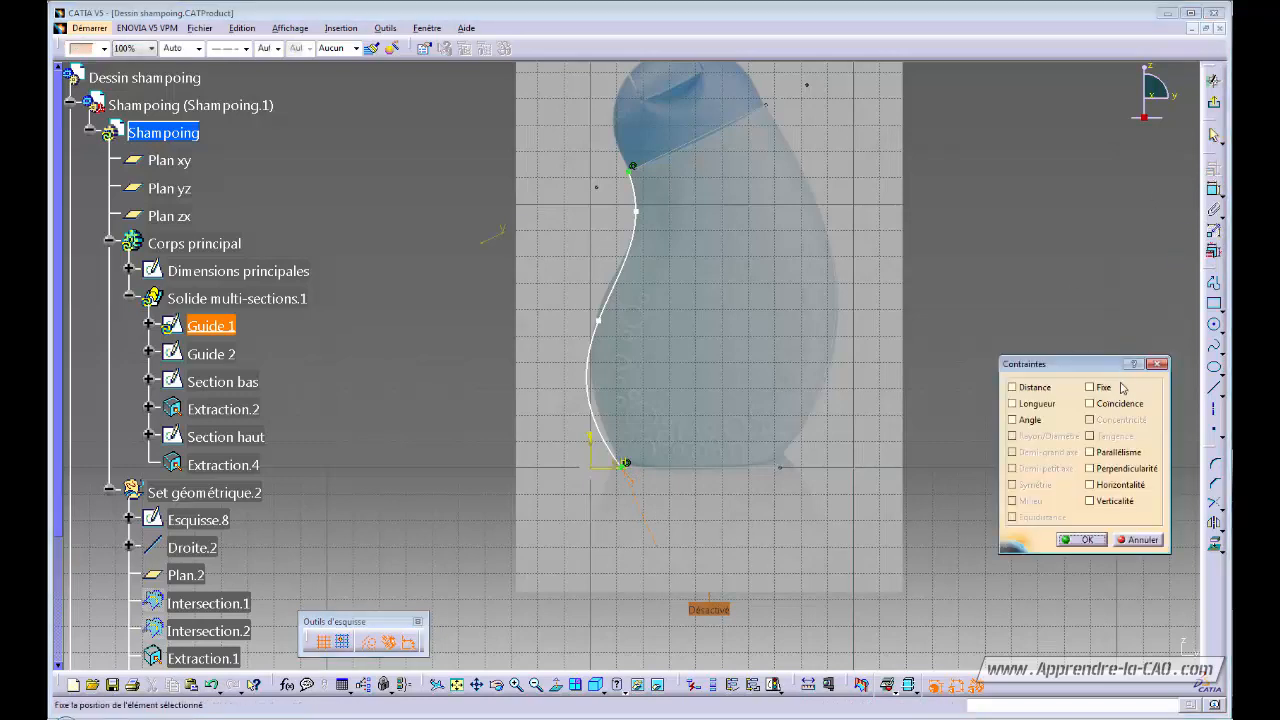
pyautogui.click(1090, 403)
pyautogui.click(1084, 540)
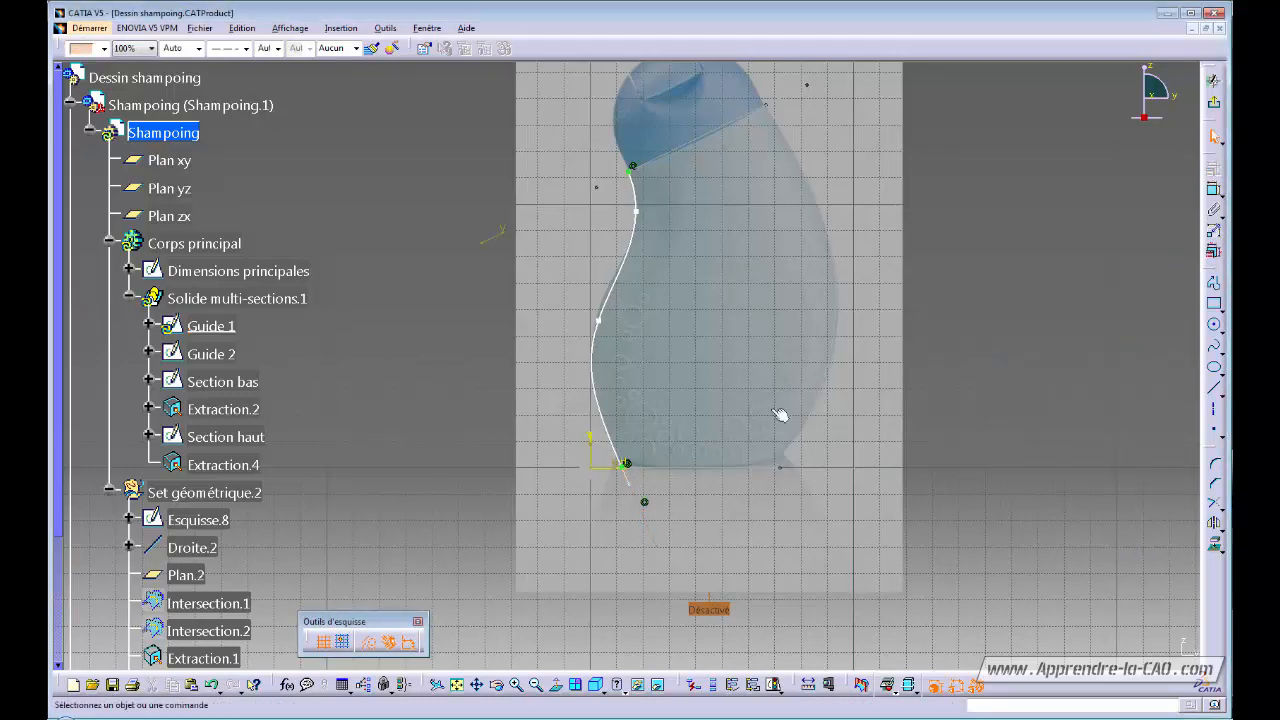
# Adjust the construction line's free end and add an angle constraint between the line and the sketch's vertical axis
pyautogui.moveTo(658, 549)
pyautogui.mouseDown()
pyautogui.moveTo(640, 549)
pyautogui.moveTo(671, 543)
pyautogui.moveTo(617, 549)
pyautogui.moveTo(670, 542)
pyautogui.moveTo(657, 545)
pyautogui.mouseUp()
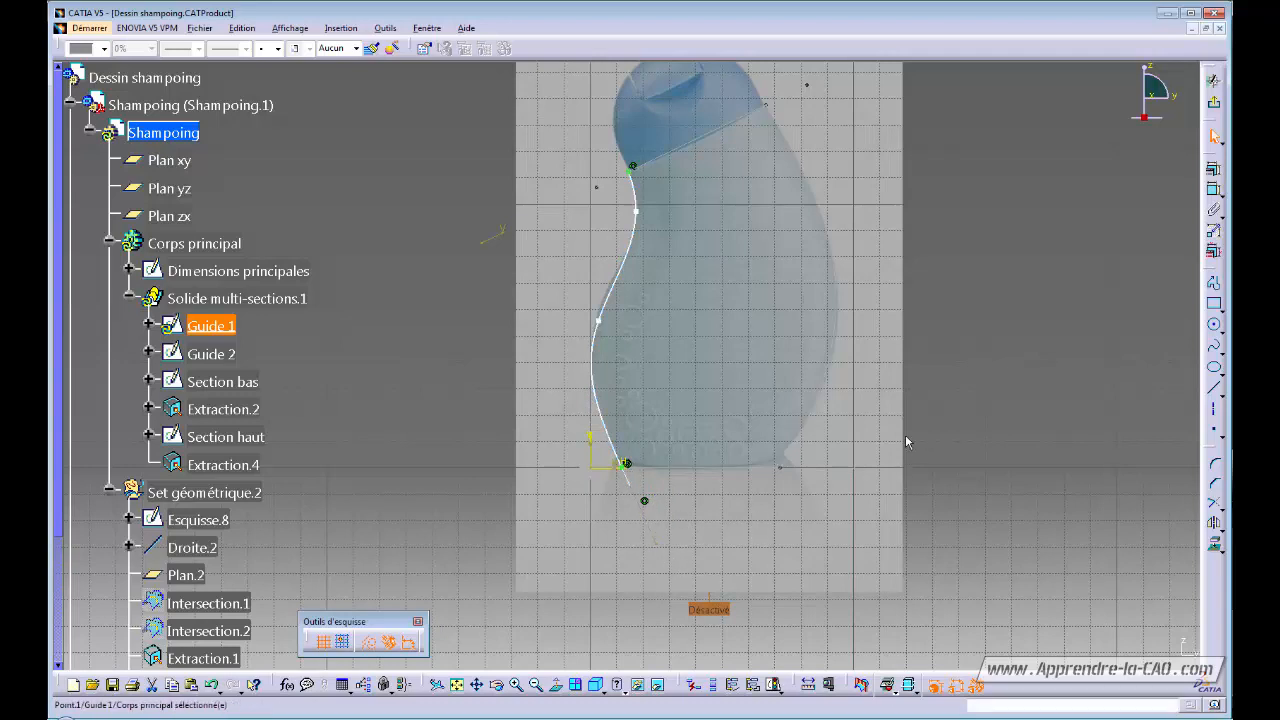
pyautogui.click(1213, 189)
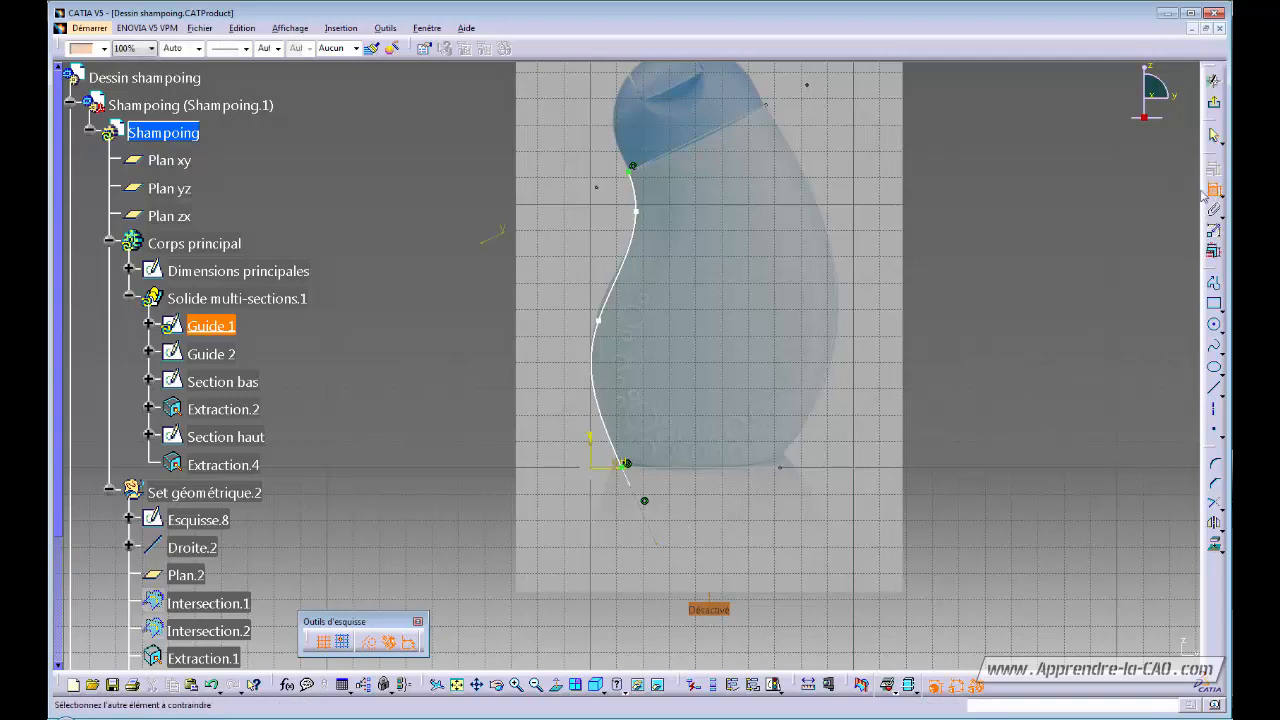
pyautogui.click(1014, 320)
pyautogui.click(1222, 195)
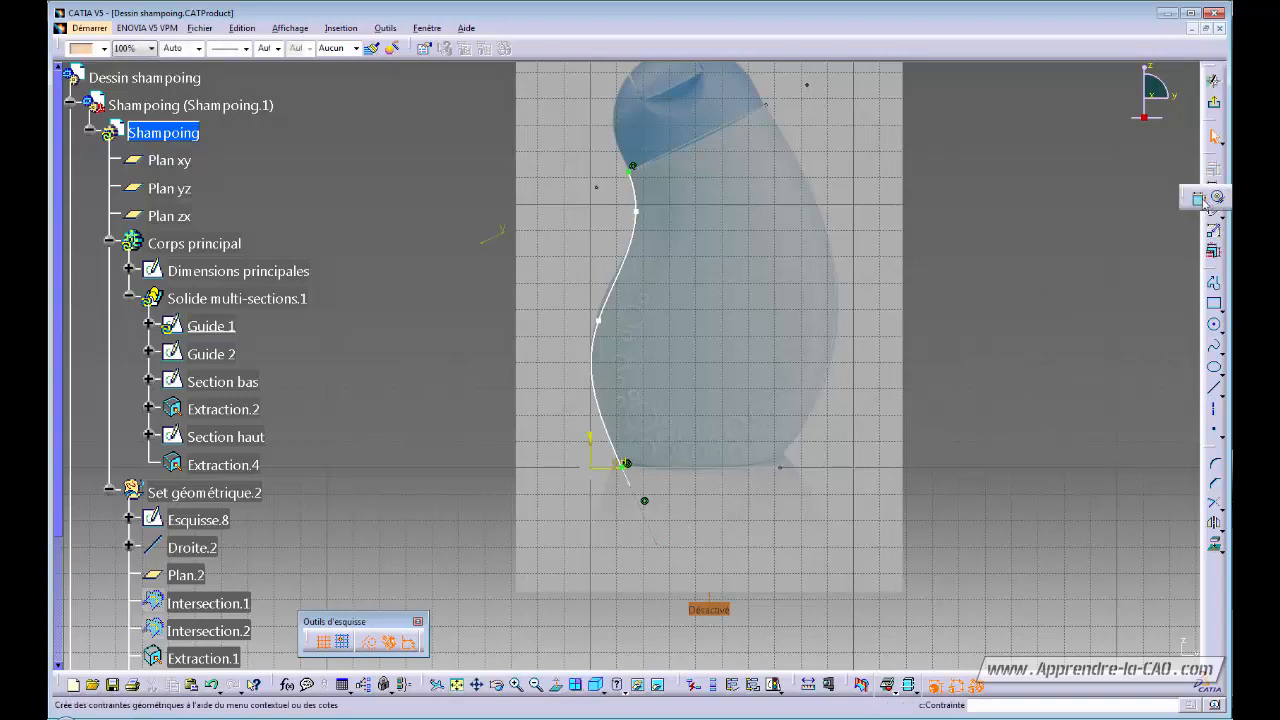
pyautogui.click(1199, 198)
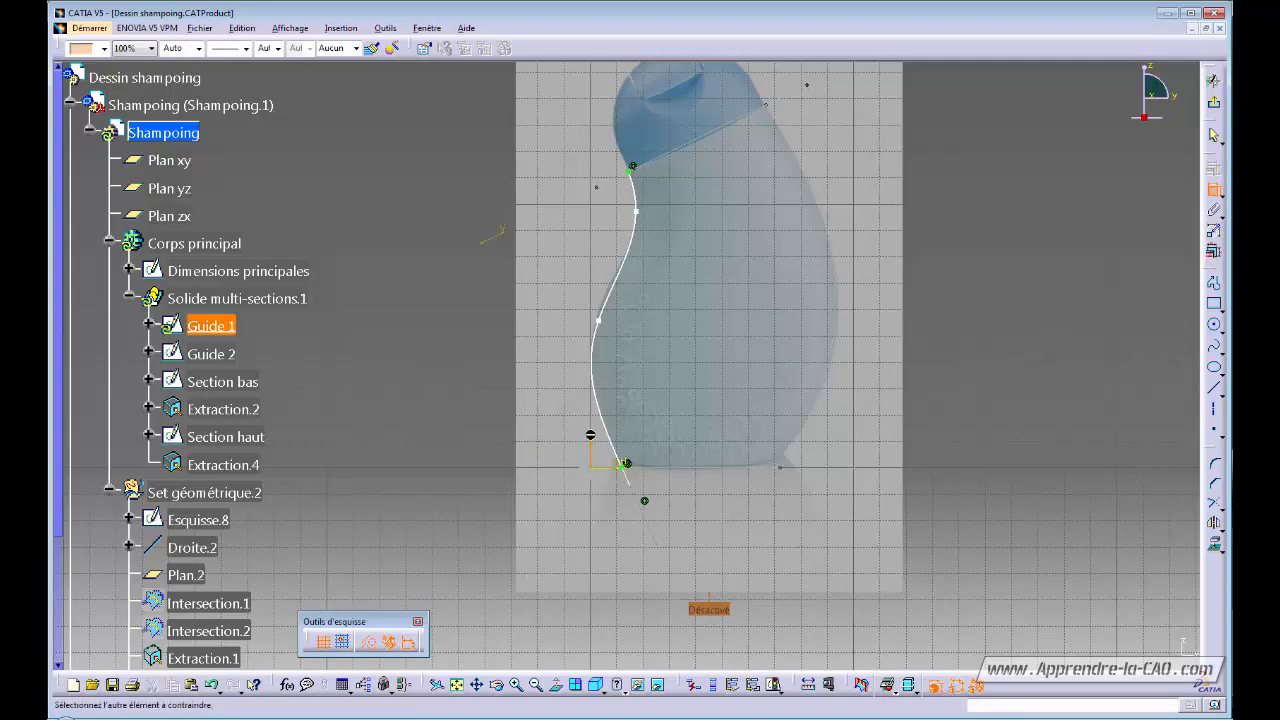
pyautogui.click(651, 525)
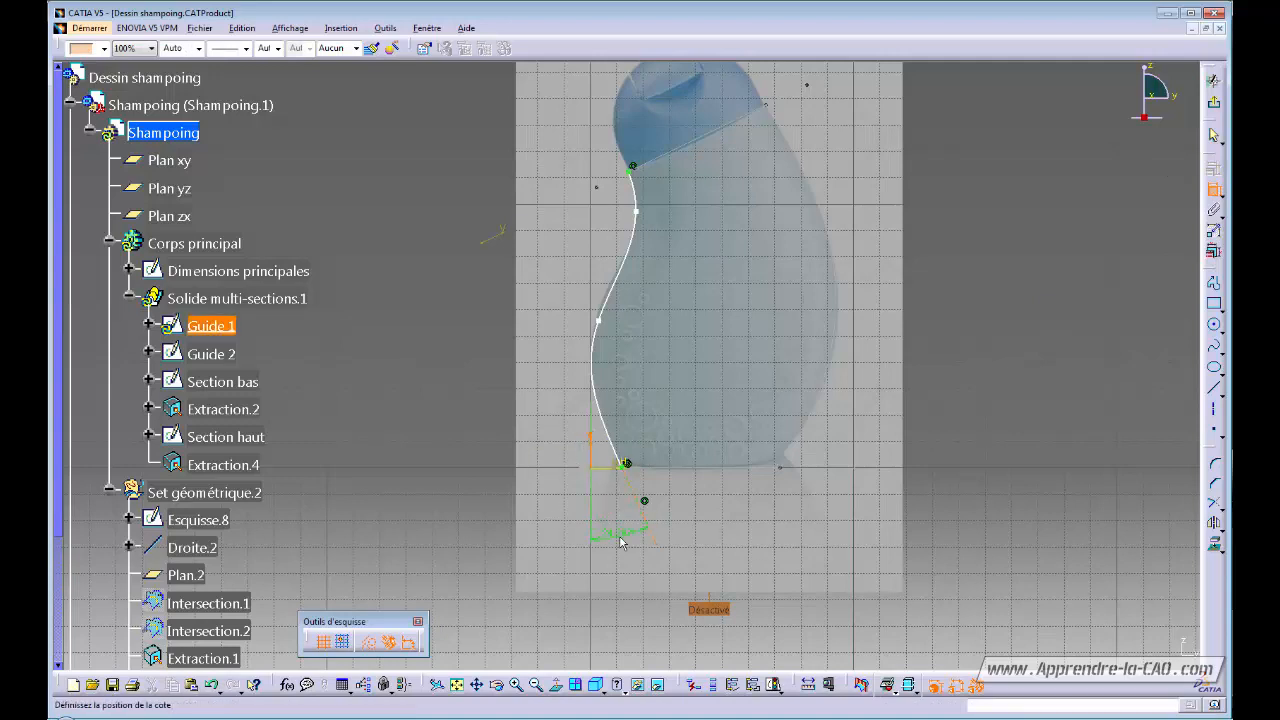
pyautogui.doubleClick(620, 542)
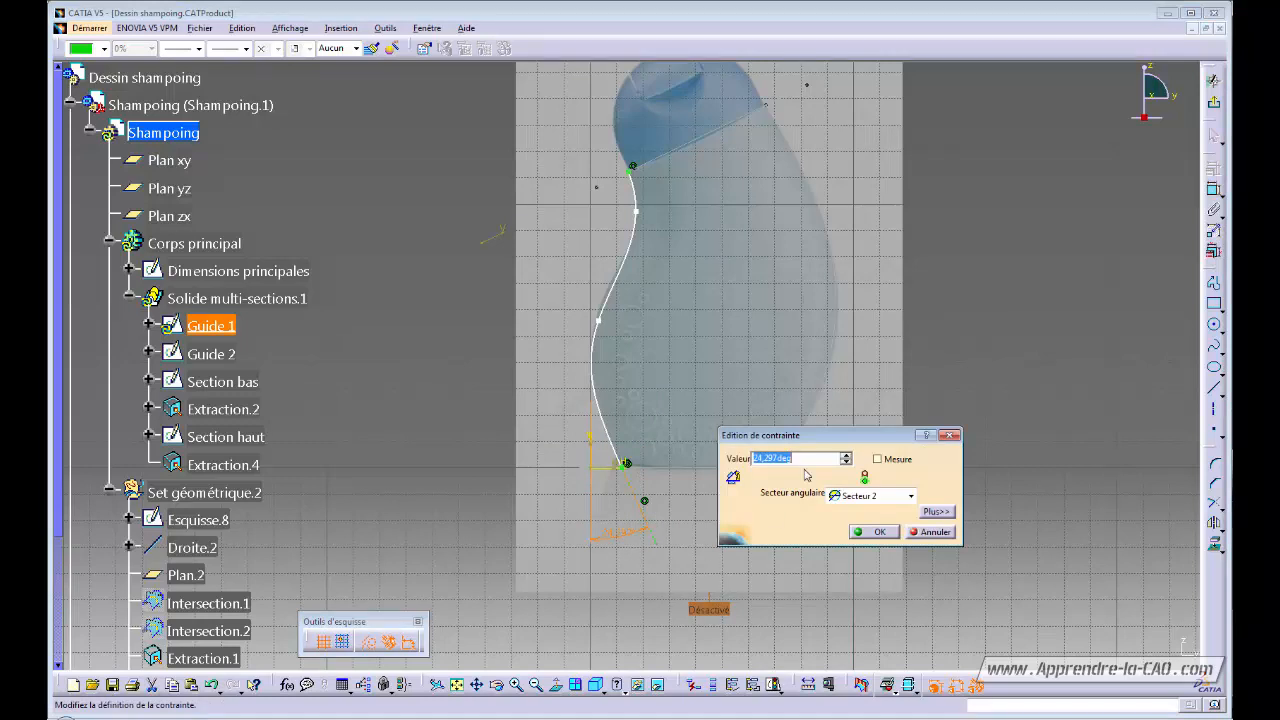
pyautogui.press('Return')
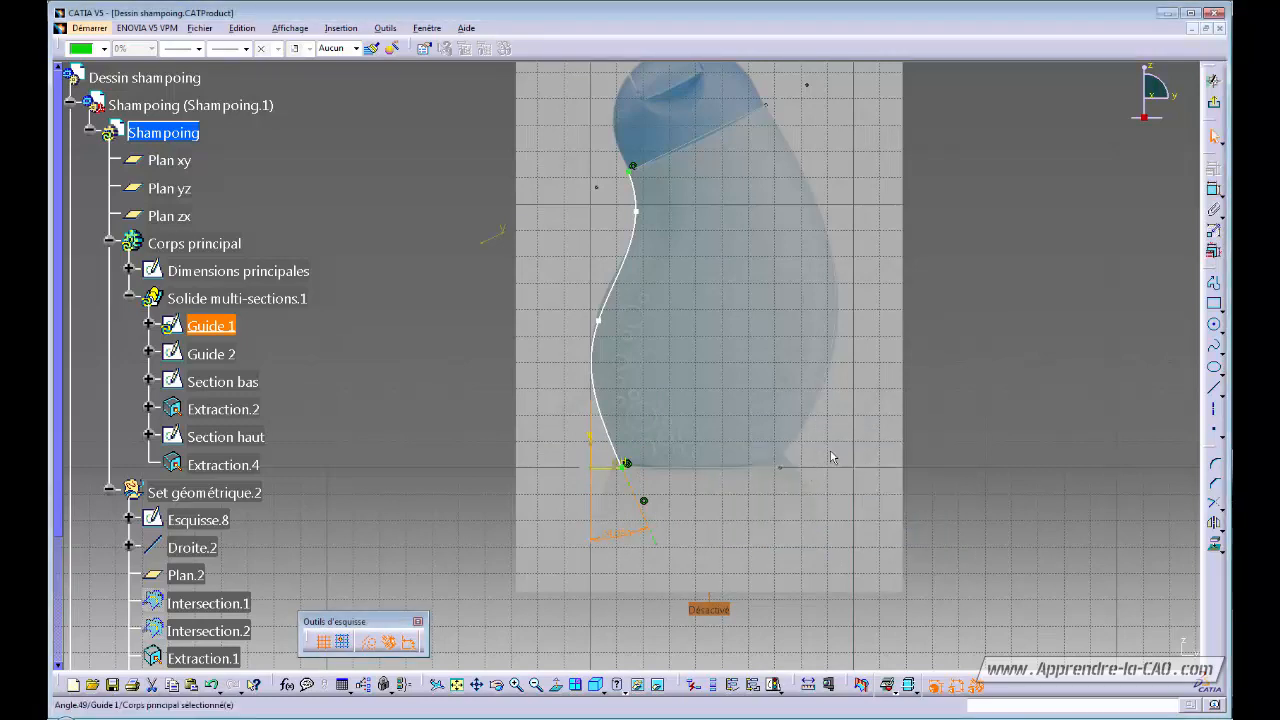
pyautogui.click(964, 436)
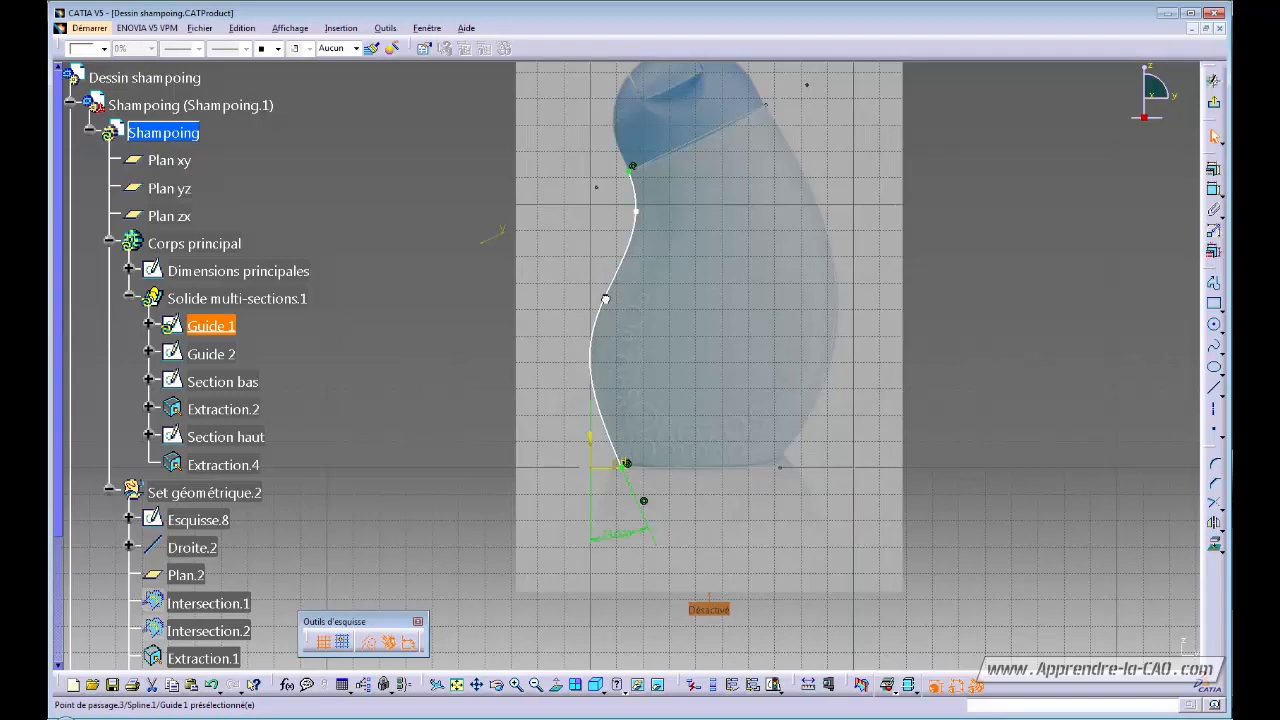
# Fine-tune the lower middle control point of the Guide 1 spline to match the bottle's outline up close
pyautogui.moveTo(653, 338); pyautogui.dragTo(705, 420, button='middle')
pyautogui.keyDown('ctrl'); pyautogui.moveTo(705, 420); pyautogui.dragTo(757, 269, button='middle'); pyautogui.keyUp('ctrl')
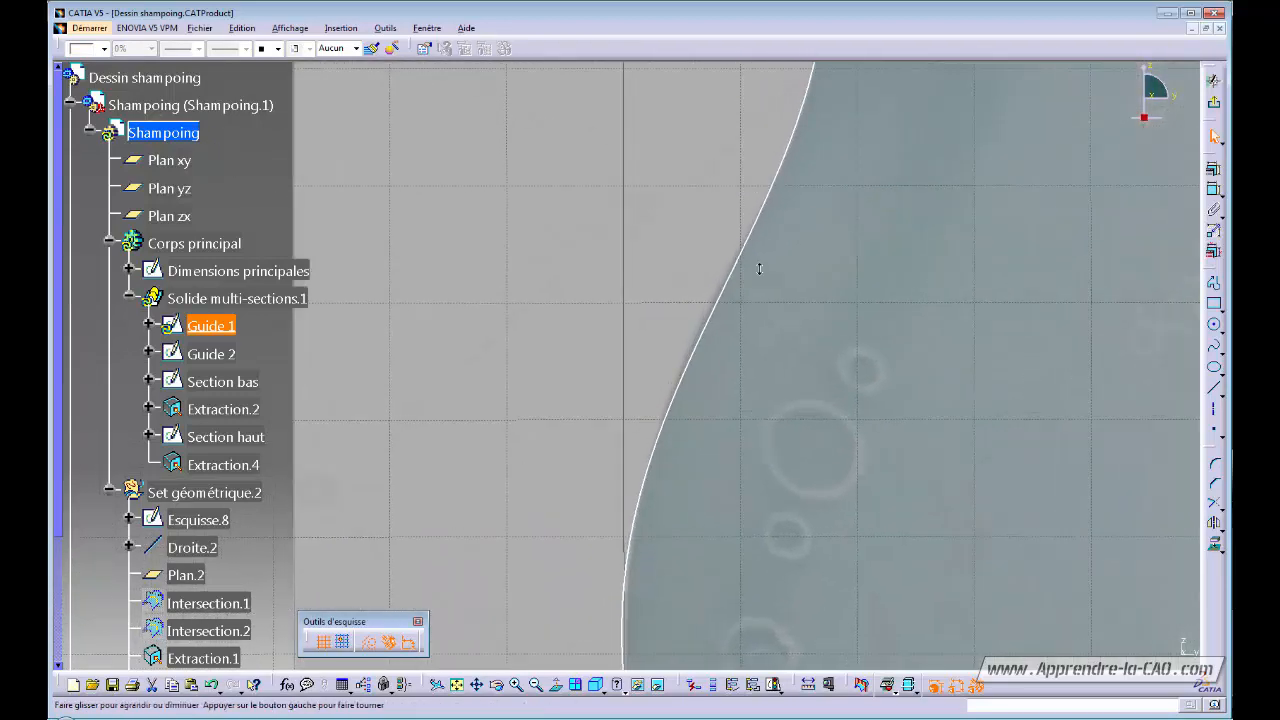
pyautogui.moveTo(757, 340); pyautogui.dragTo(605, 274, button='middle')
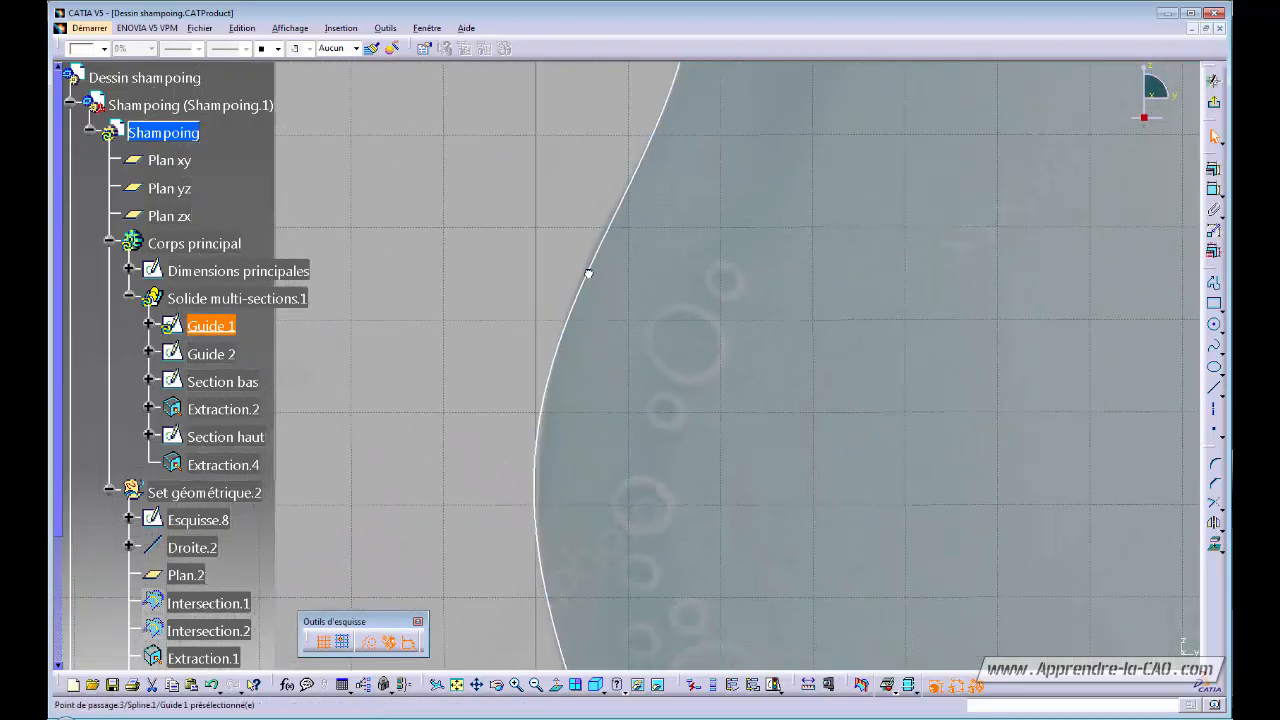
pyautogui.moveTo(588, 273); pyautogui.dragTo(594, 263)
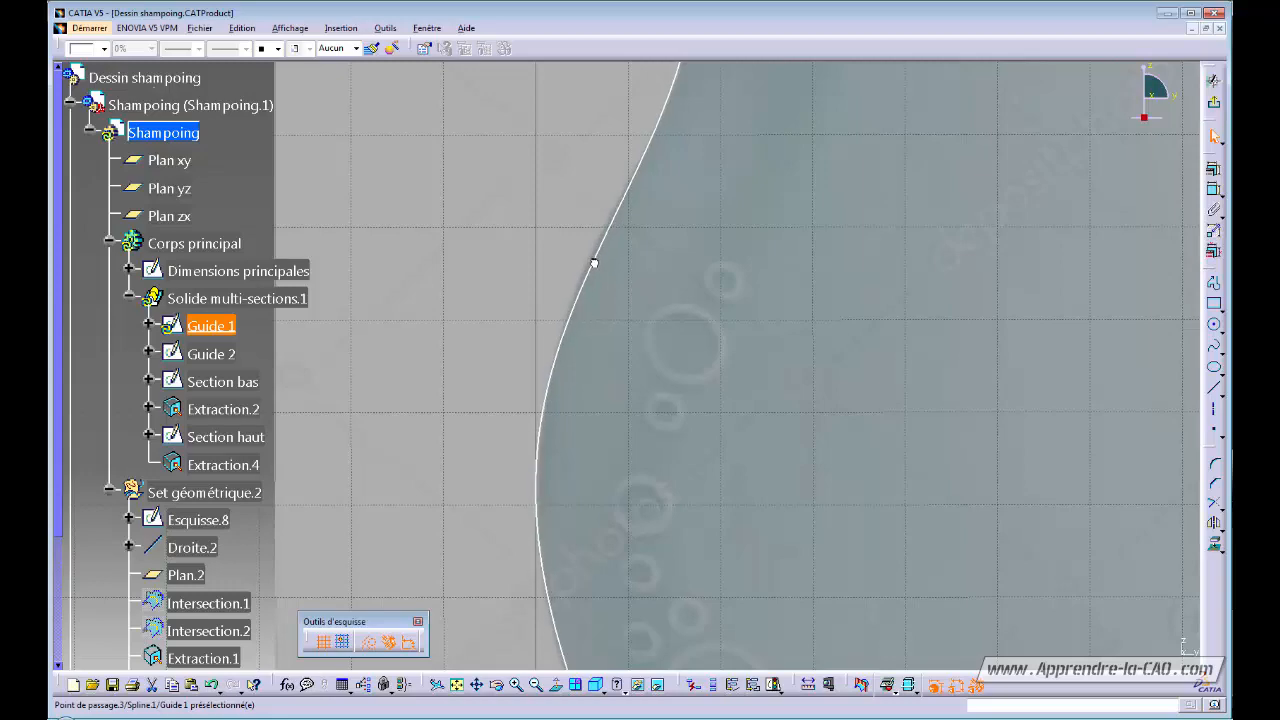
# Add a Fix constraint to the two intermediate control points of the Guide 1 spline and leave the sketch
pyautogui.keyDown('ctrl'); pyautogui.moveTo(651, 314); pyautogui.dragTo(695, 324, button='middle'); pyautogui.keyUp('ctrl')
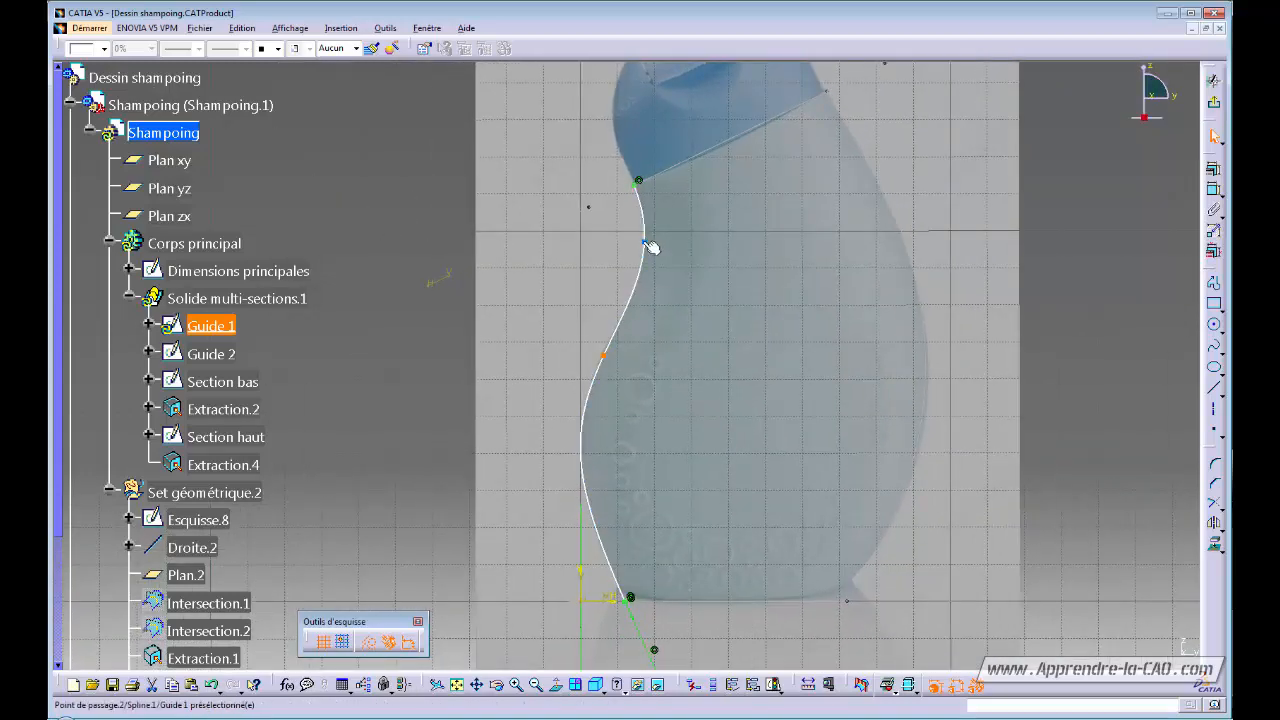
pyautogui.click(1213, 169)
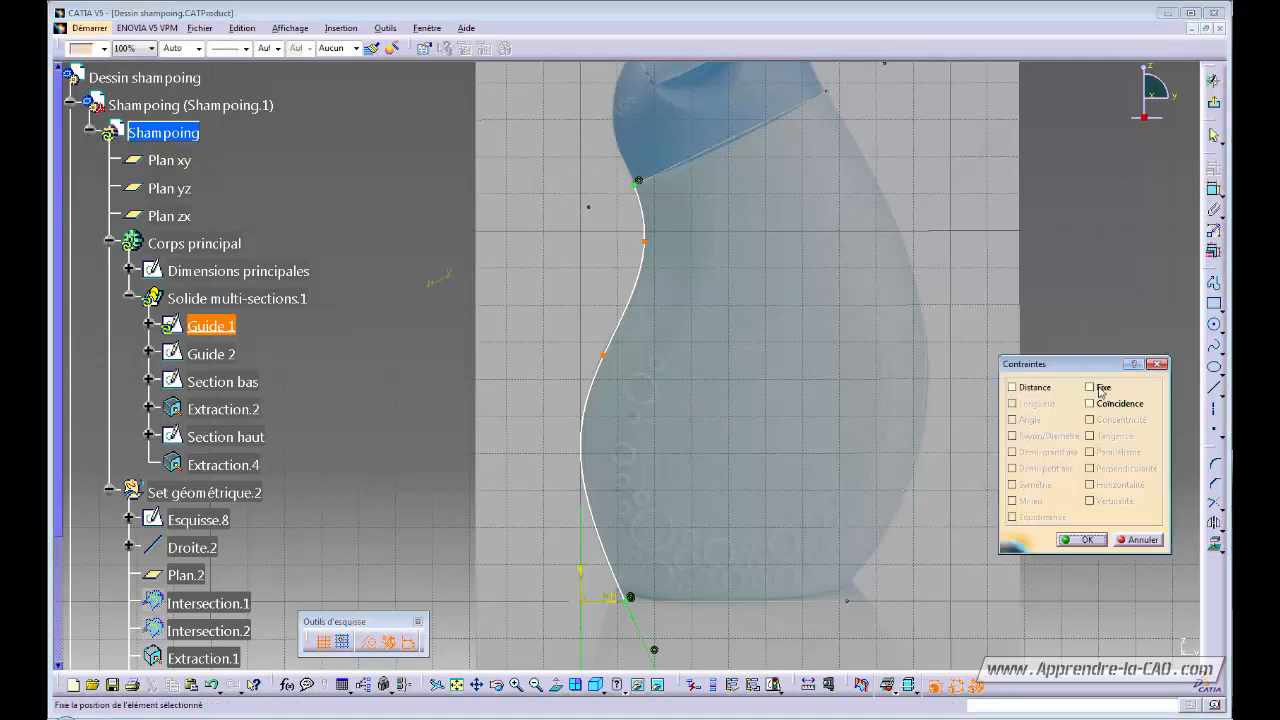
pyautogui.click(1090, 388)
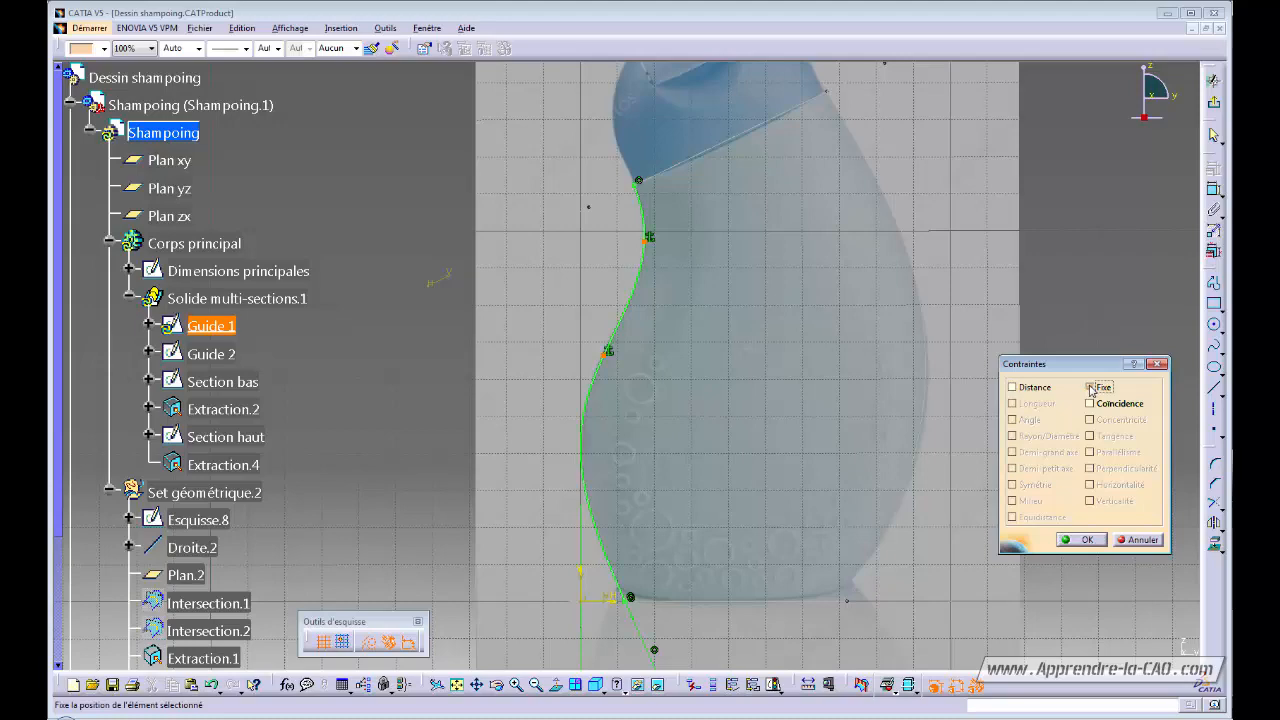
pyautogui.click(1087, 540)
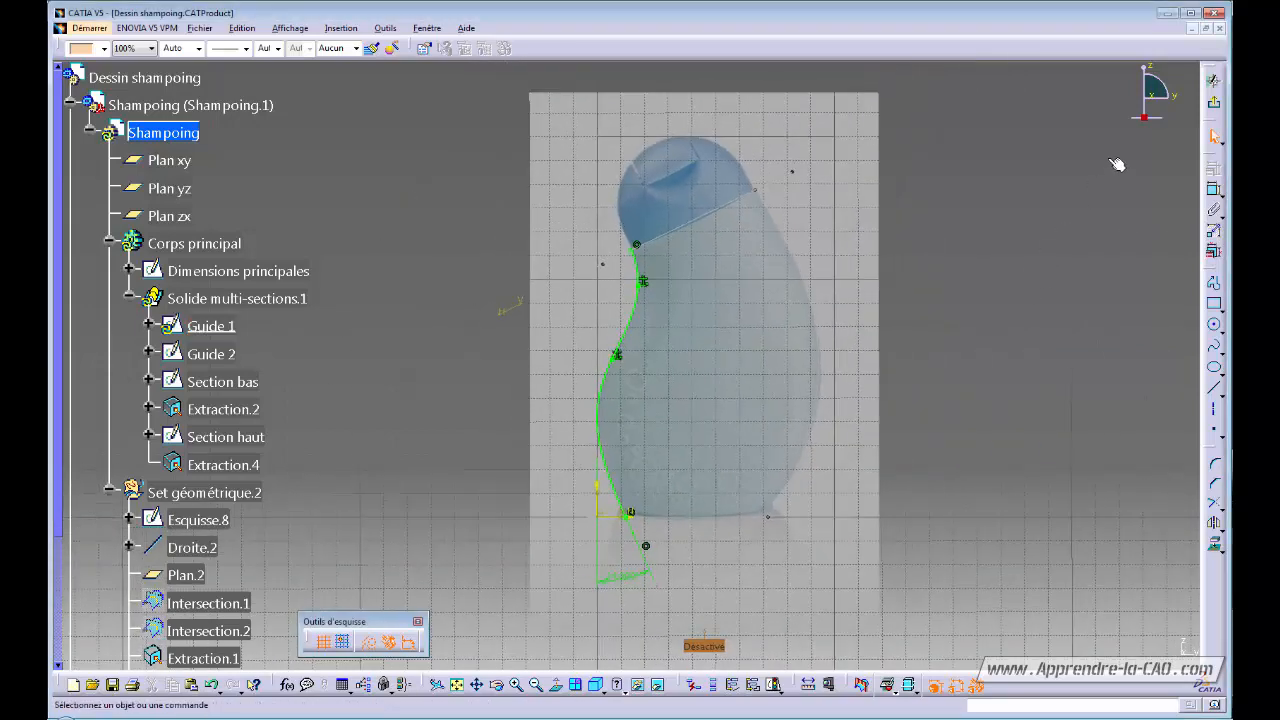
pyautogui.click(1210, 104)
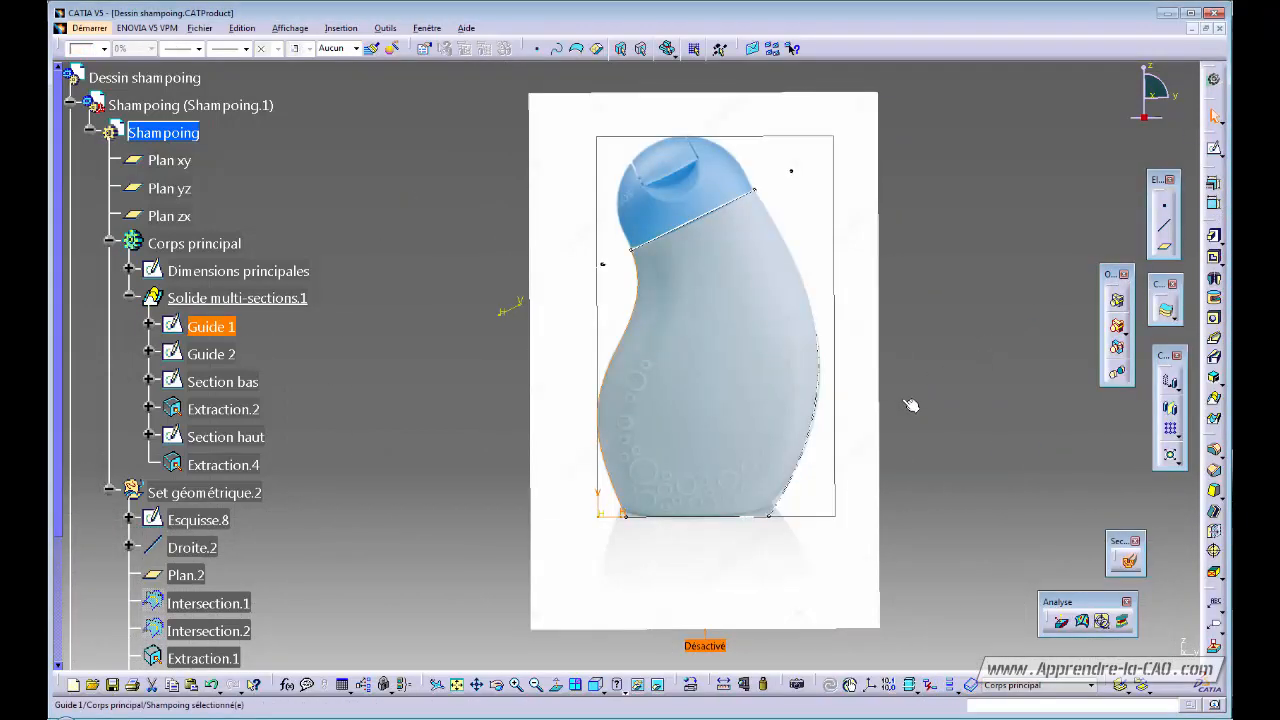
# Hide the Guide 1 and Guide 2 sketches and the geometrical set Set géométrique.2
pyautogui.moveTo(668, 559); pyautogui.dragTo(718, 465, button='middle')
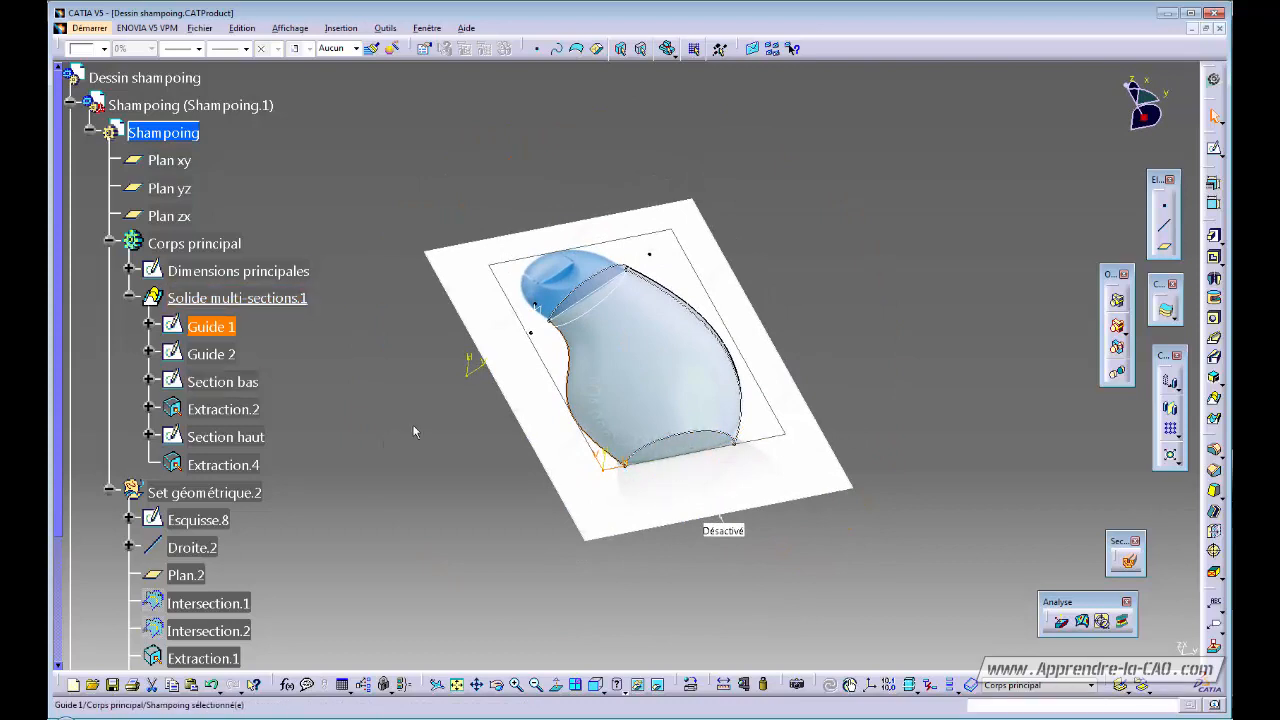
pyautogui.press('space')
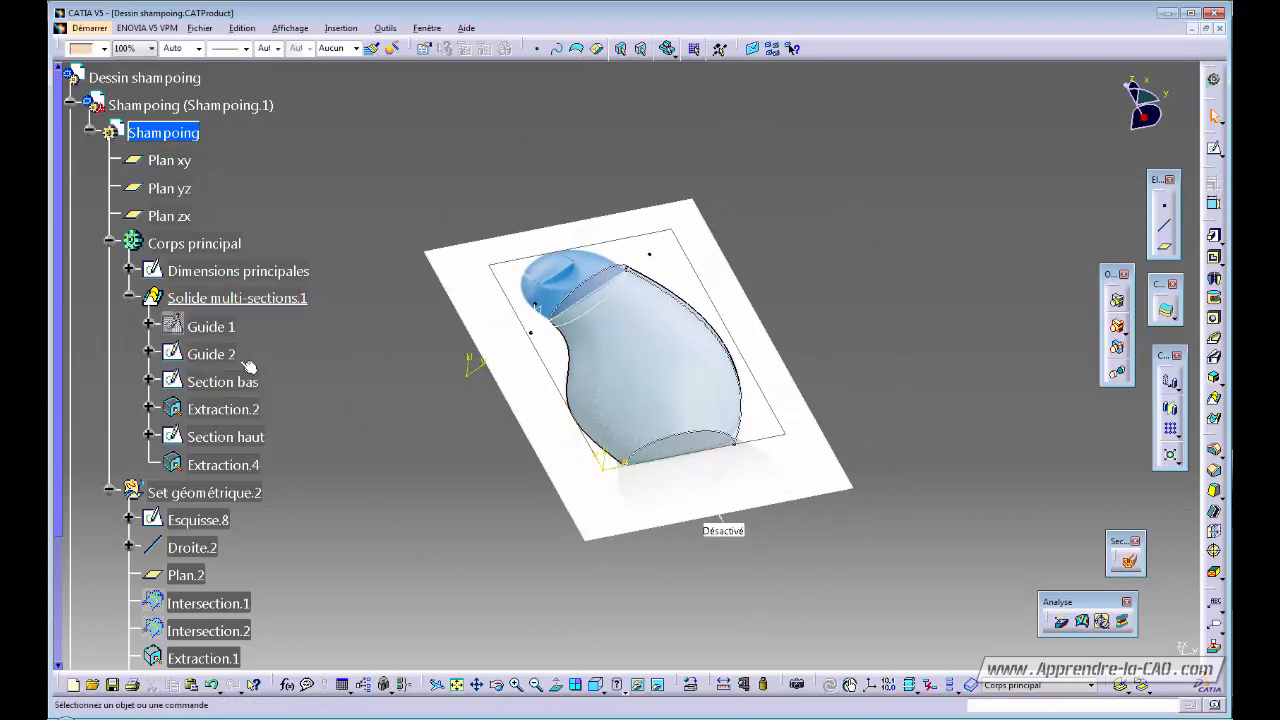
pyautogui.click(227, 355)
pyautogui.press('space')
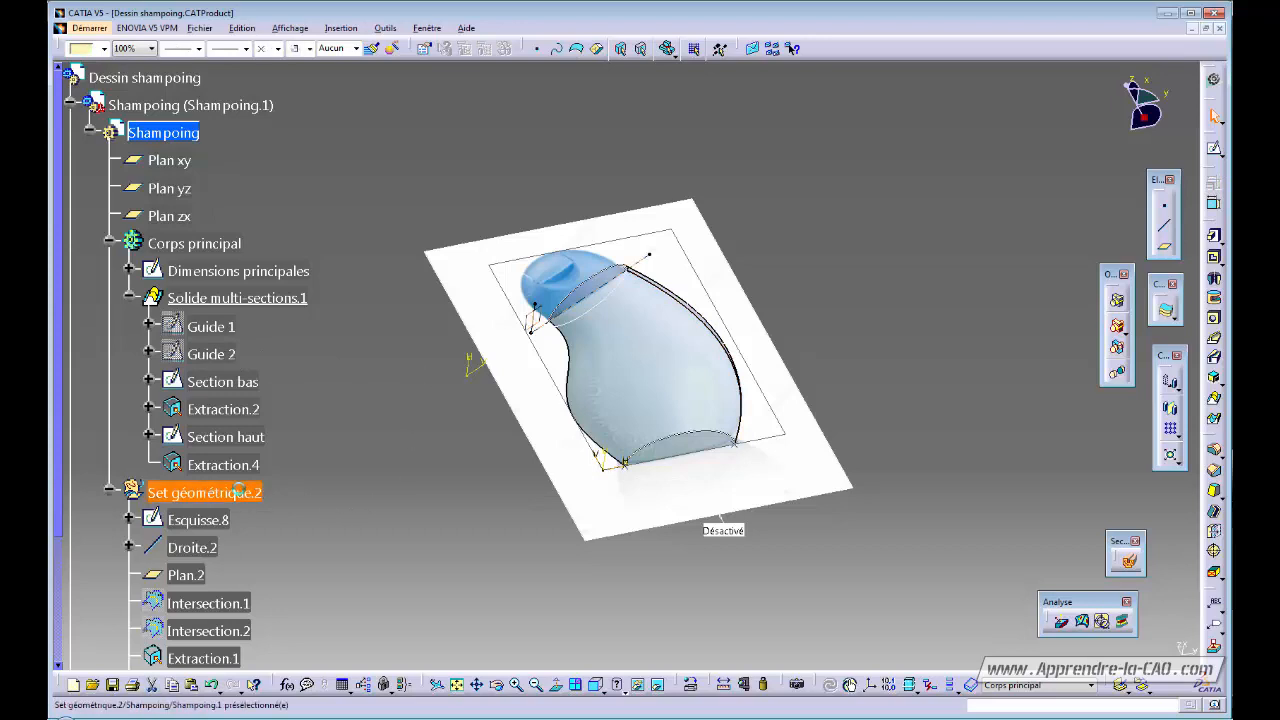
pyautogui.press('space')
pyautogui.moveTo(726, 437); pyautogui.dragTo(706, 462, button='middle')
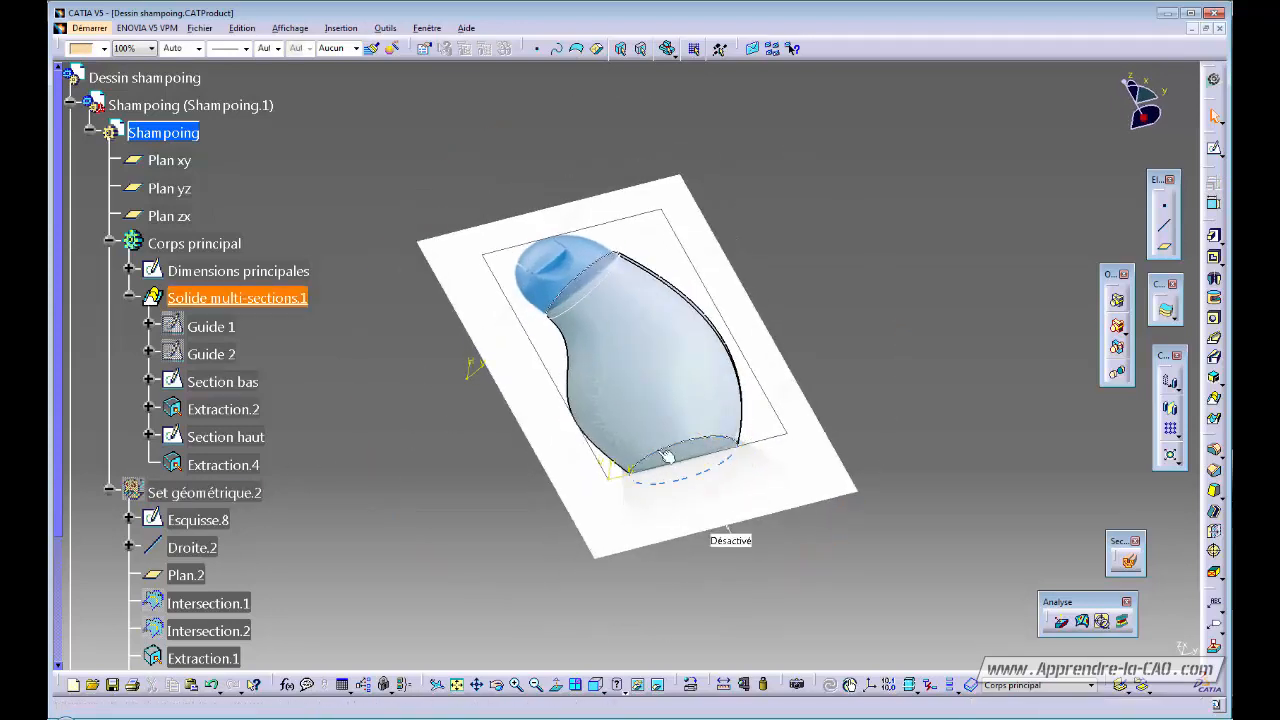
# Hide the Dimensions principales sketch and the reference image Tableau 1
pyautogui.click(248, 277)
pyautogui.press('space')
pyautogui.moveTo(712, 452)
pyautogui.mouseDown(button='middle')
pyautogui.moveTo(740, 631)
pyautogui.moveTo(717, 546)
pyautogui.mouseUp(button='middle')
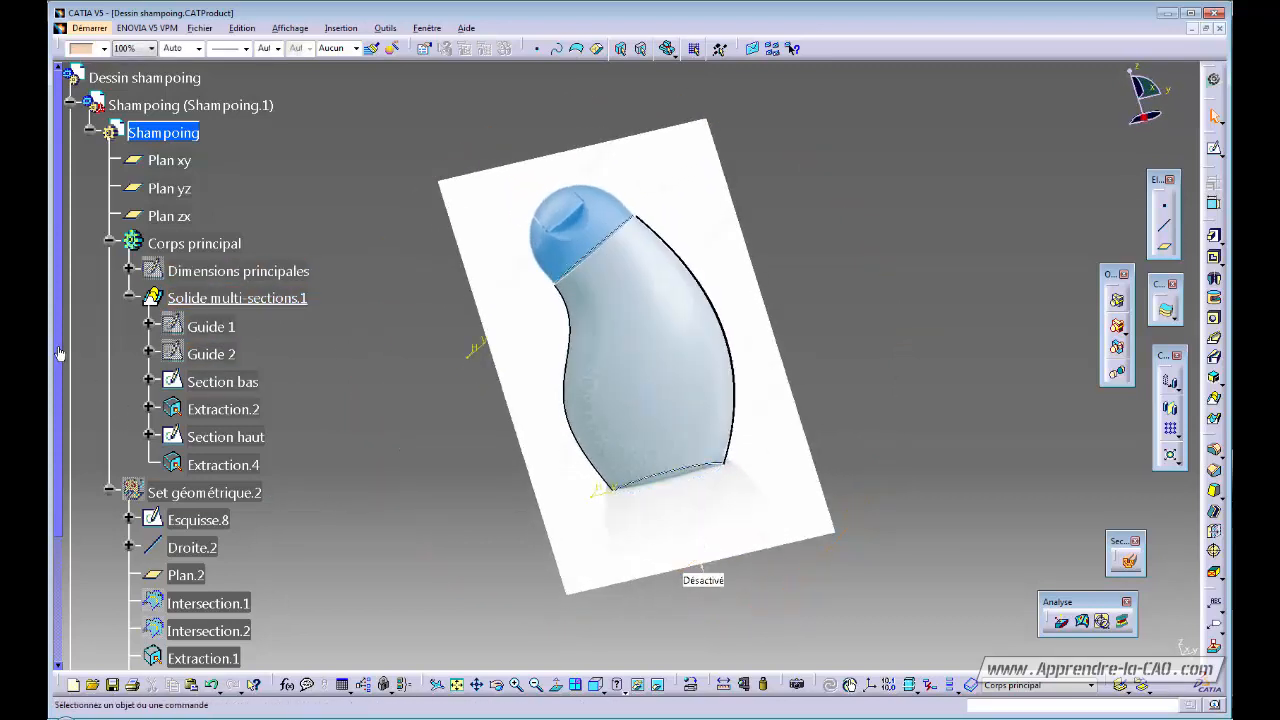
pyautogui.moveTo(60, 353); pyautogui.dragTo(62, 508)
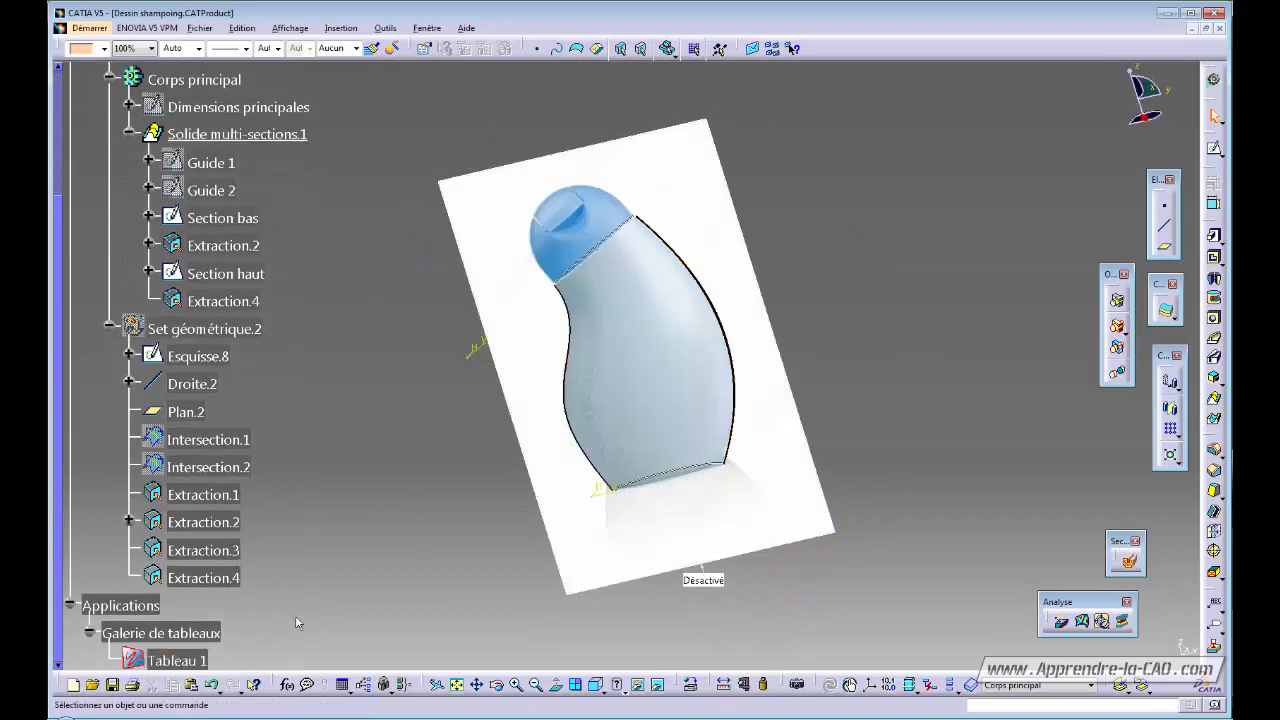
pyautogui.click(198, 660)
pyautogui.press('space')
# Set the opacity of Corps principal to 100% so the bottle is fully opaque
pyautogui.moveTo(611, 526); pyautogui.dragTo(629, 493, button='middle')
pyautogui.moveTo(552, 424); pyautogui.dragTo(421, 396, button='middle')
pyautogui.scroll(3, 57, 312)
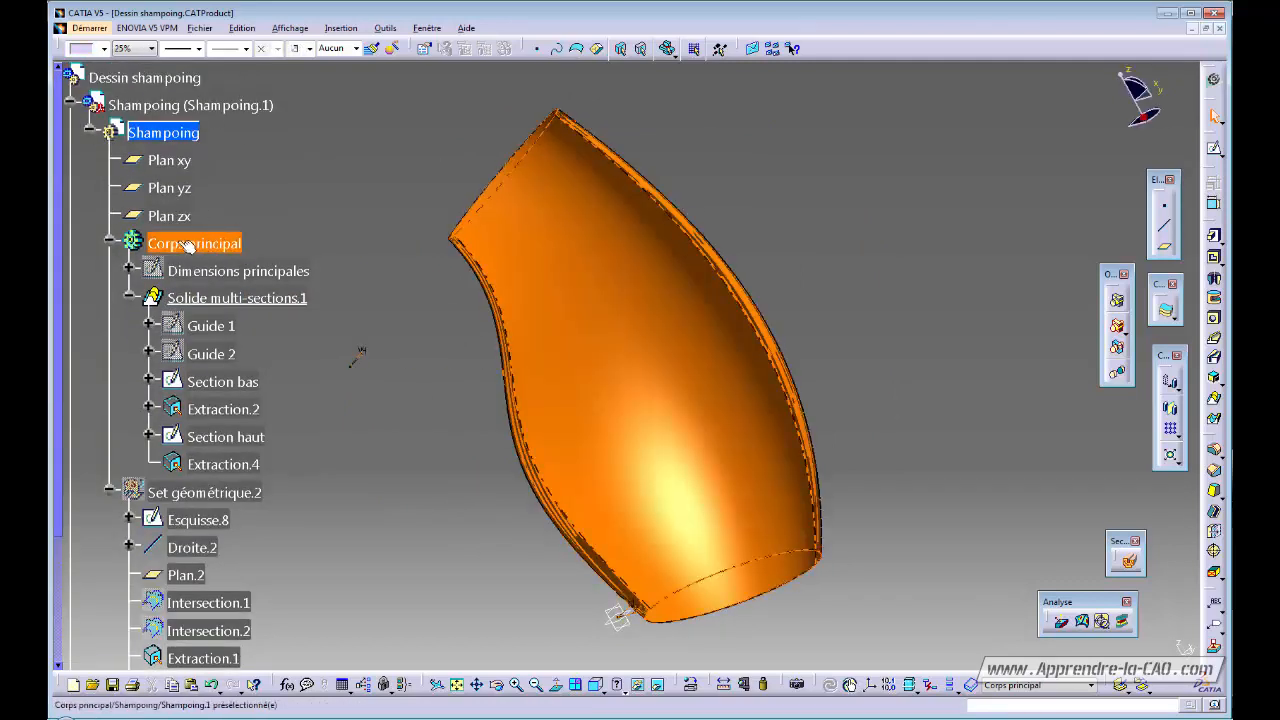
pyautogui.click(151, 48)
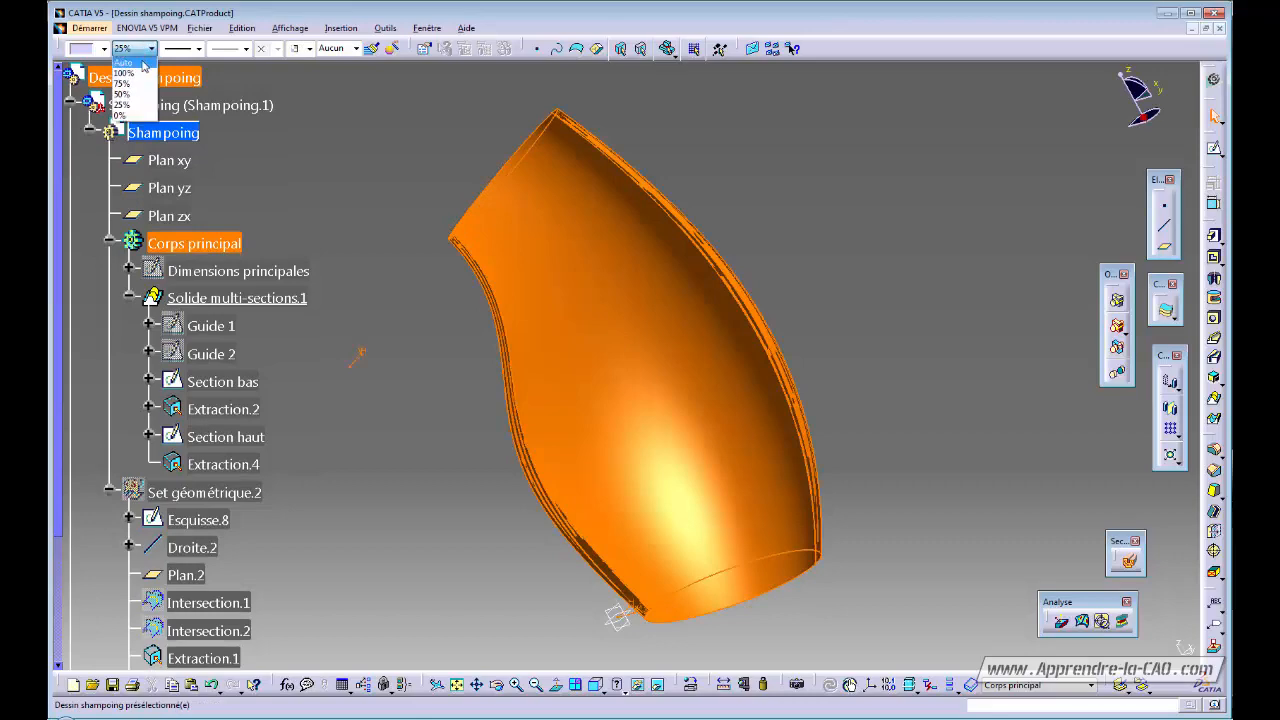
pyautogui.click(138, 73)
pyautogui.moveTo(852, 333); pyautogui.dragTo(609, 371, button='middle')
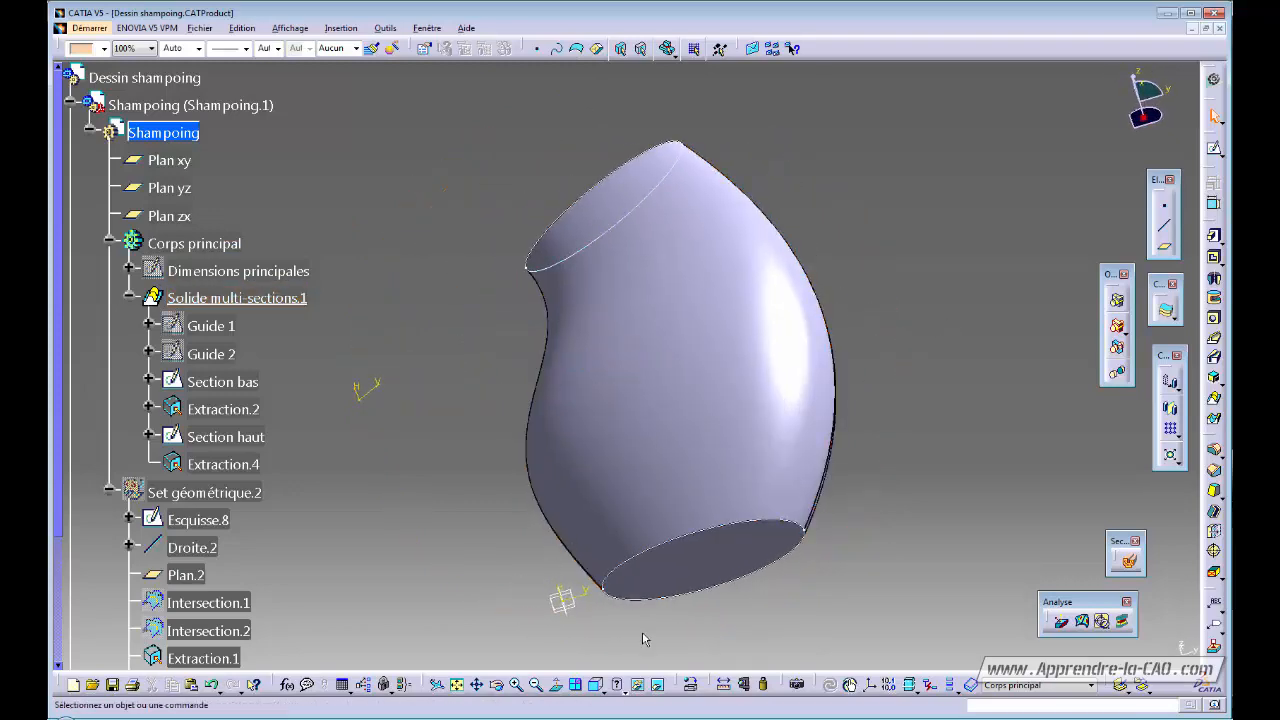
pyautogui.moveTo(745, 372); pyautogui.dragTo(578, 380, button='middle')
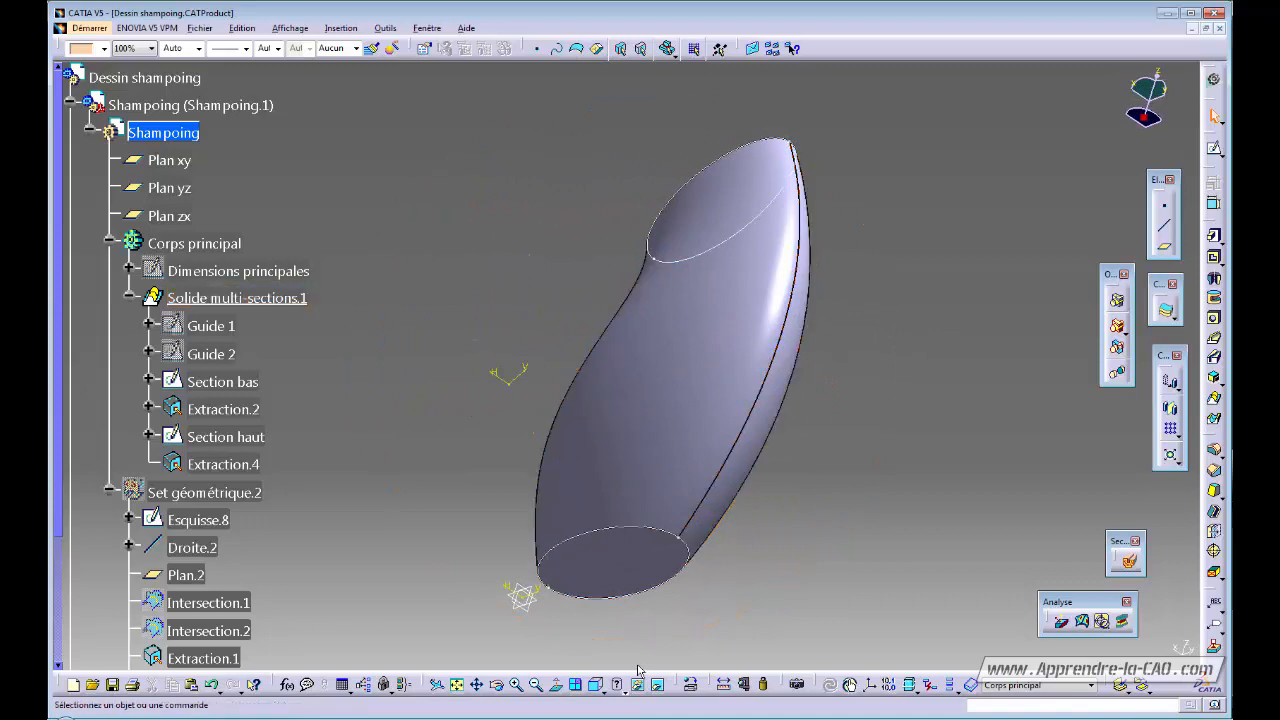
# Switch the view's render style to realistic shading without edges on the bottle's surface and examine the underside
pyautogui.click(624, 693)
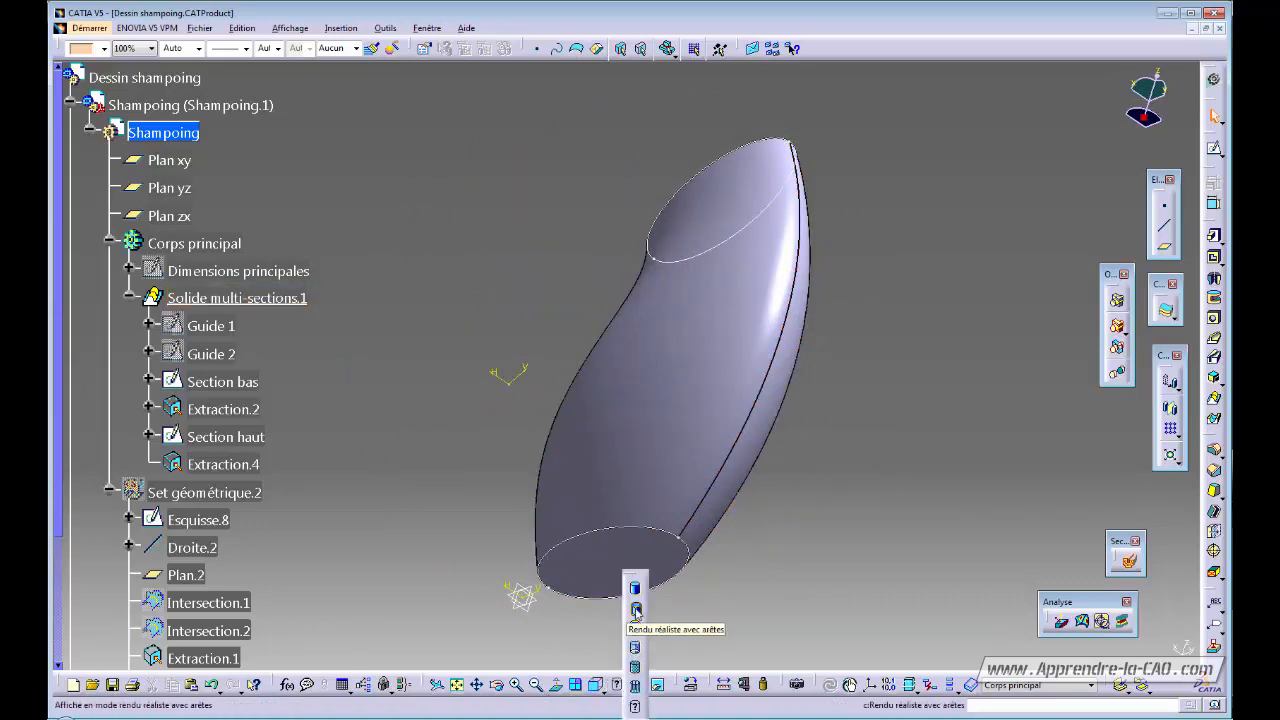
pyautogui.click(636, 610)
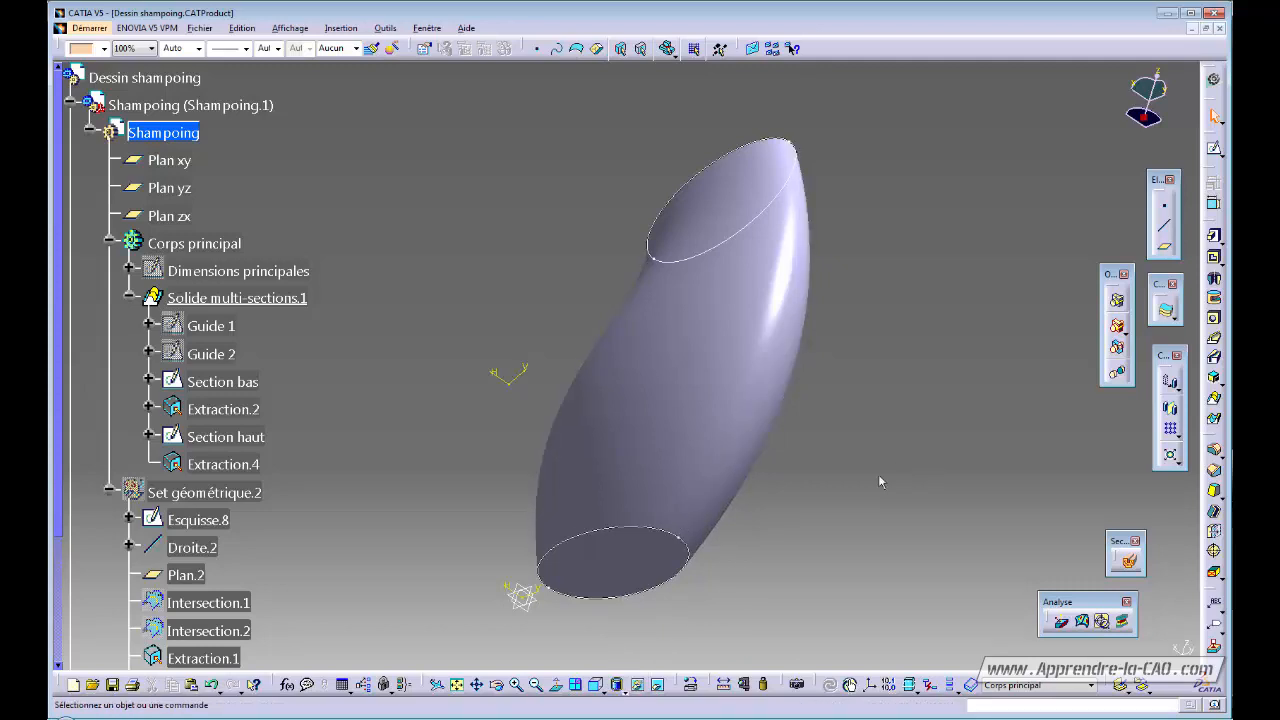
pyautogui.moveTo(880, 482); pyautogui.dragTo(620, 394, button='middle')
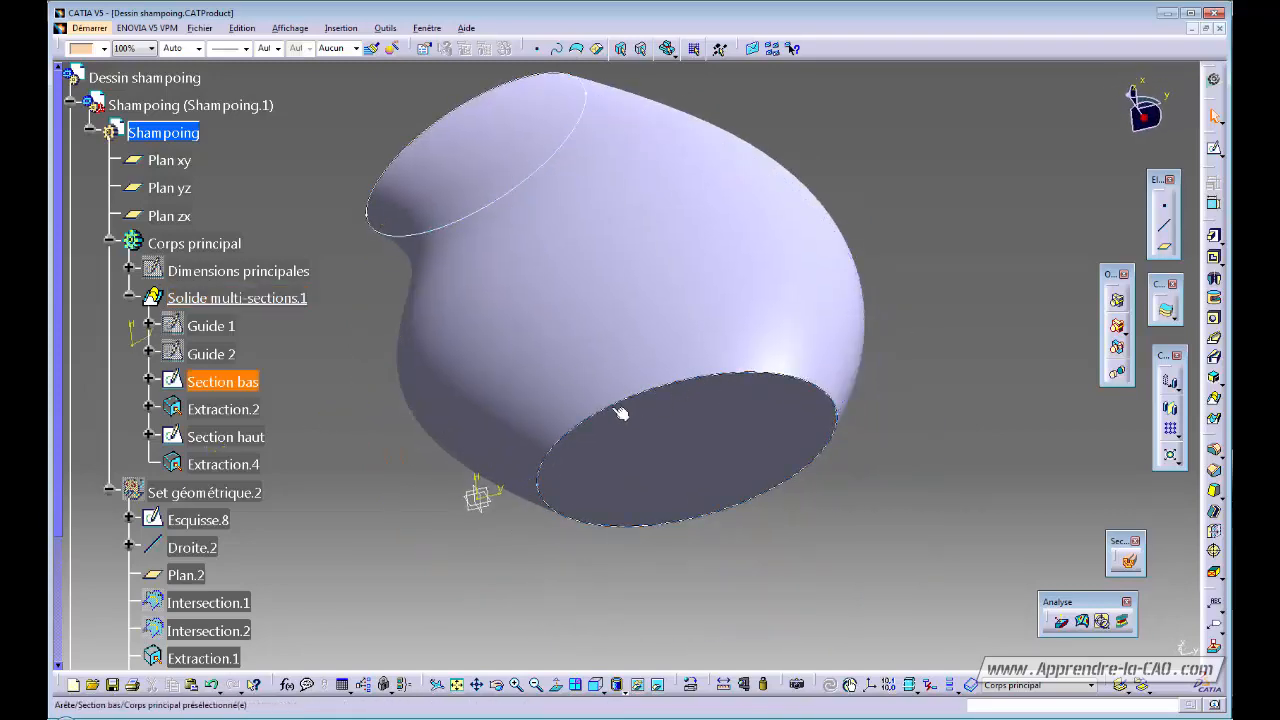
pyautogui.moveTo(729, 551); pyautogui.dragTo(737, 552, button='middle')
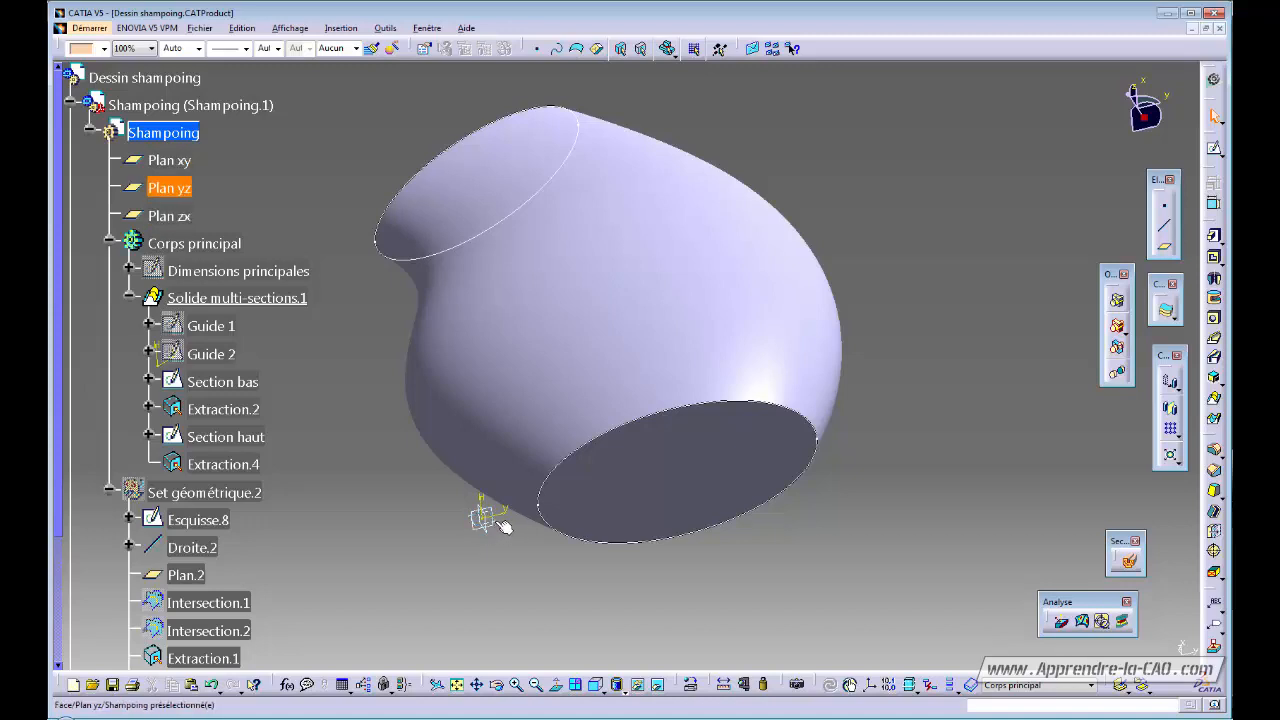
# Define Corps principal as the work object and collapse the Solide multi-sections.1 branch
pyautogui.rightClick(208, 248)
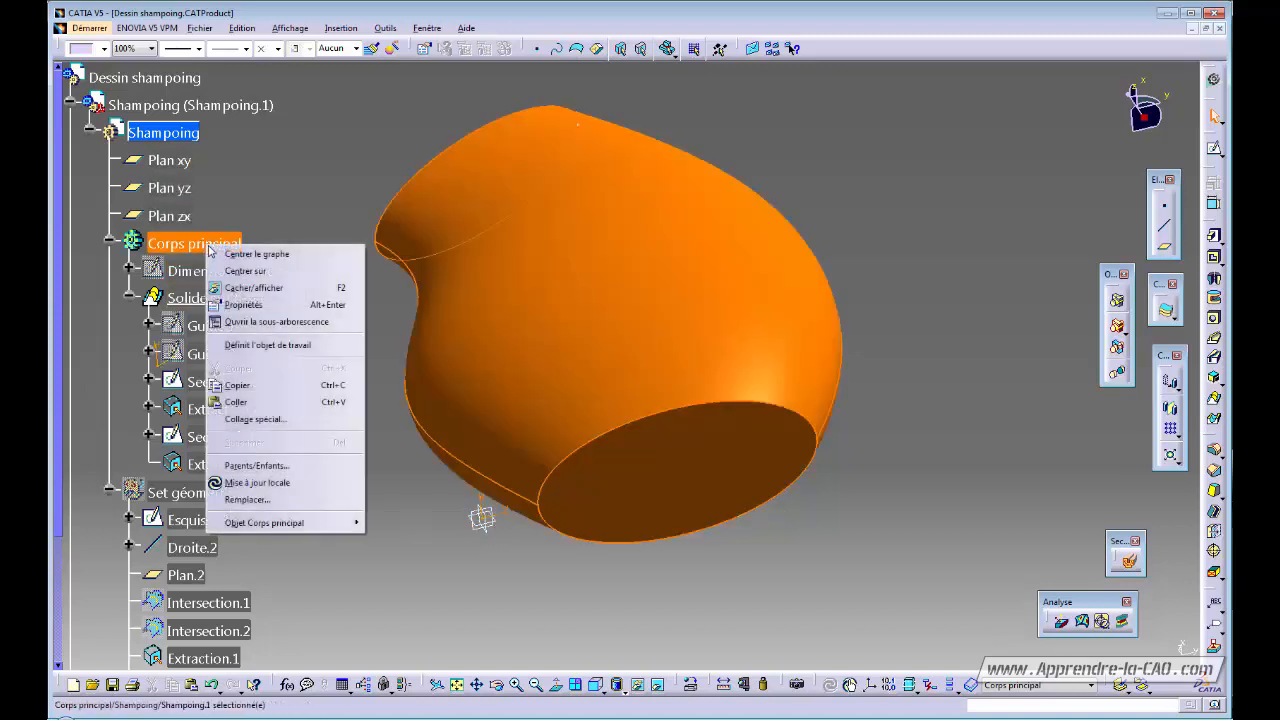
pyautogui.click(267, 345)
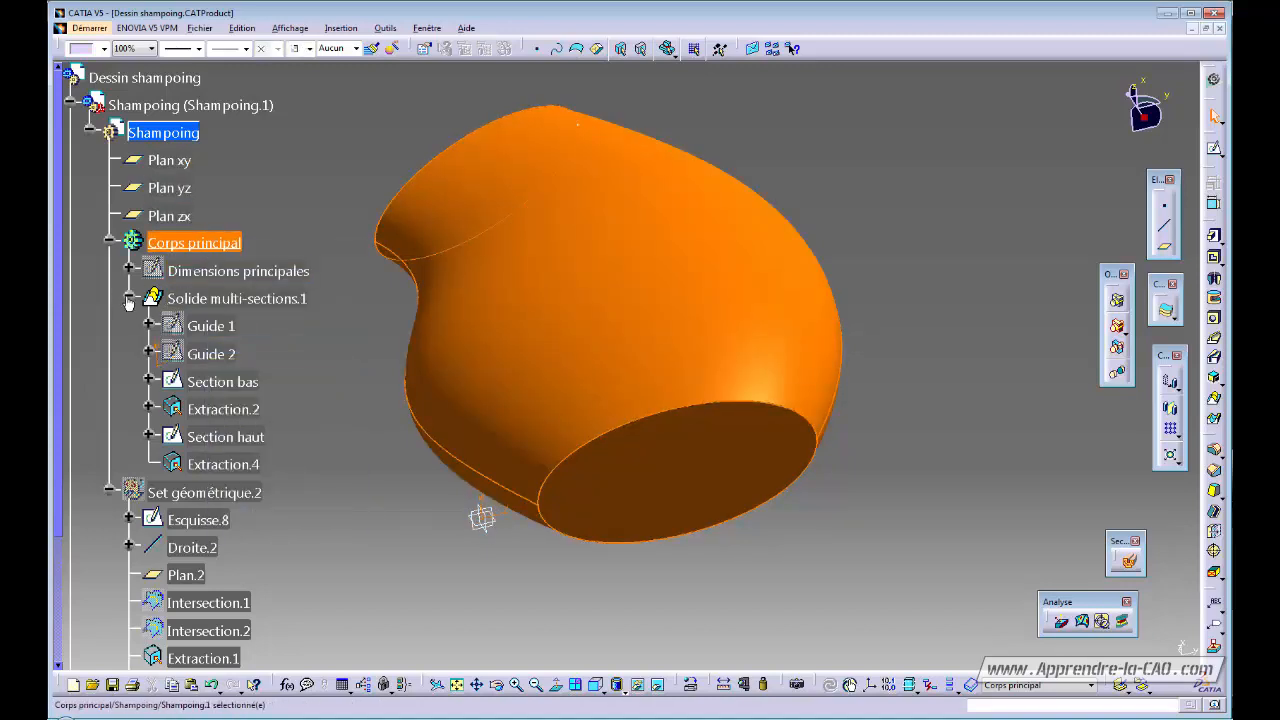
pyautogui.click(128, 300)
# Create a new sketch on the flat bottom face of the bottle
pyautogui.moveTo(542, 550); pyautogui.dragTo(623, 471, button='middle')
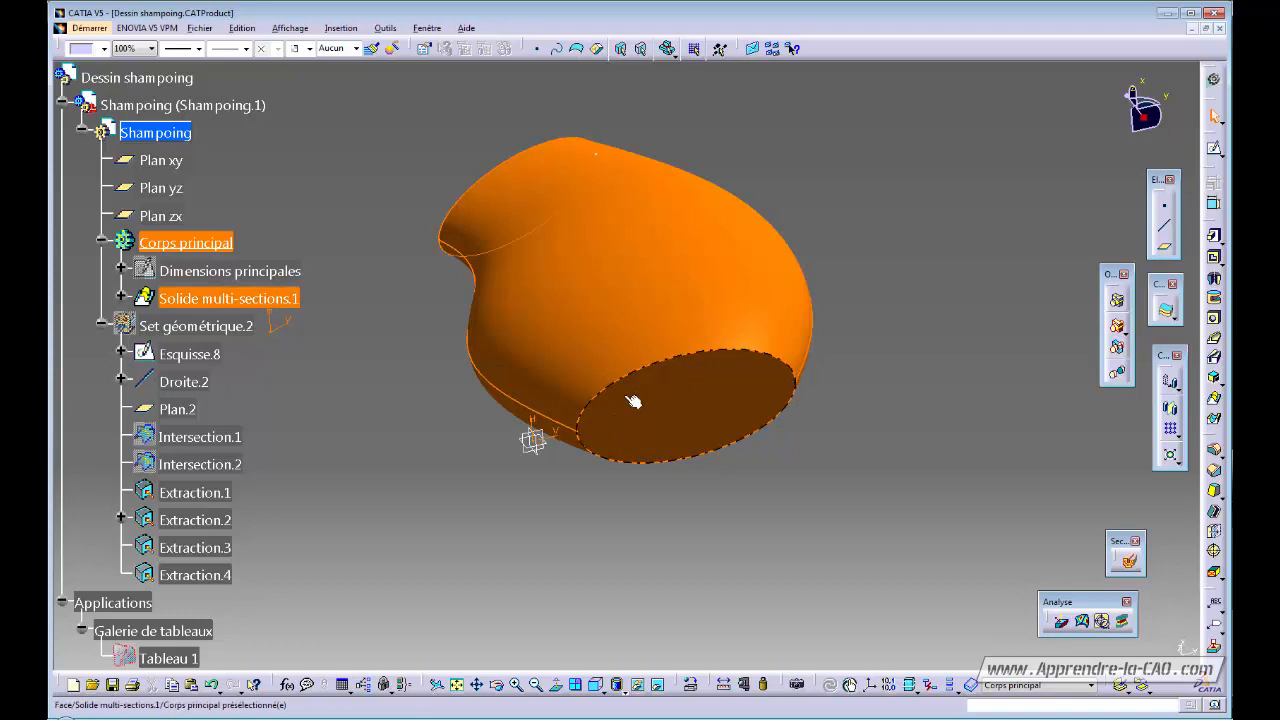
pyautogui.click(625, 431)
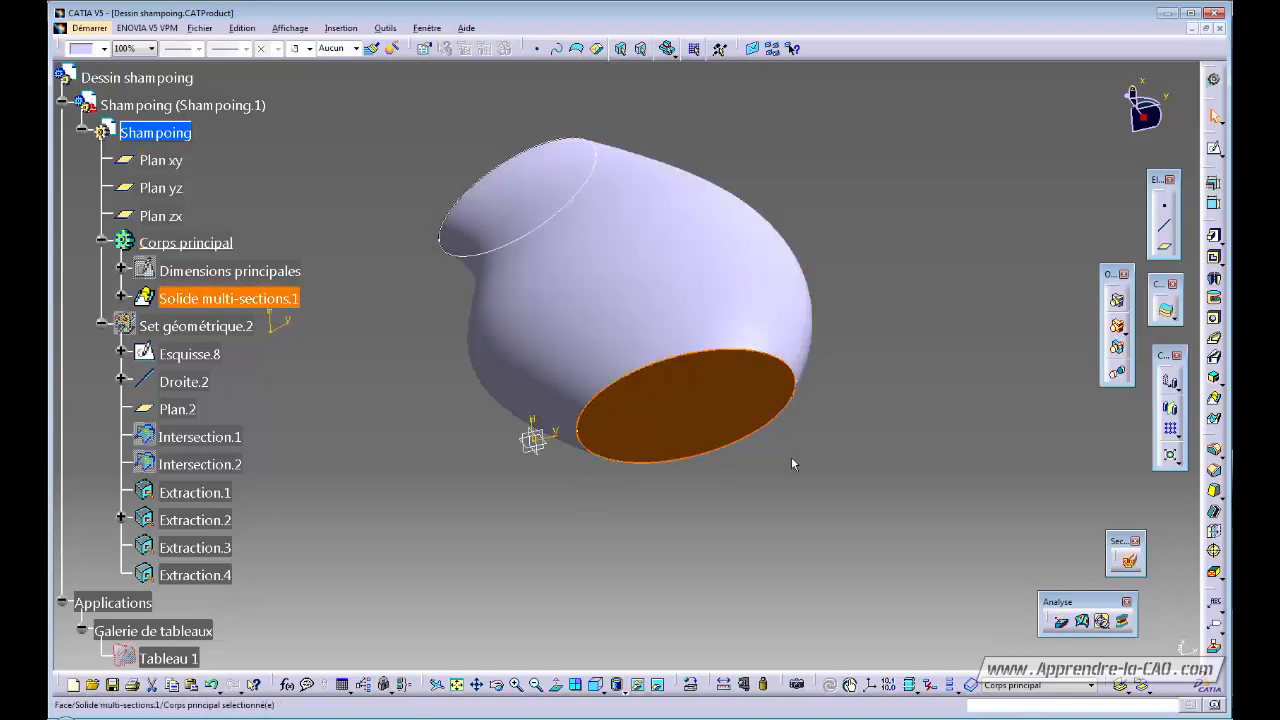
pyautogui.moveTo(663, 466); pyautogui.dragTo(666, 449, button='middle')
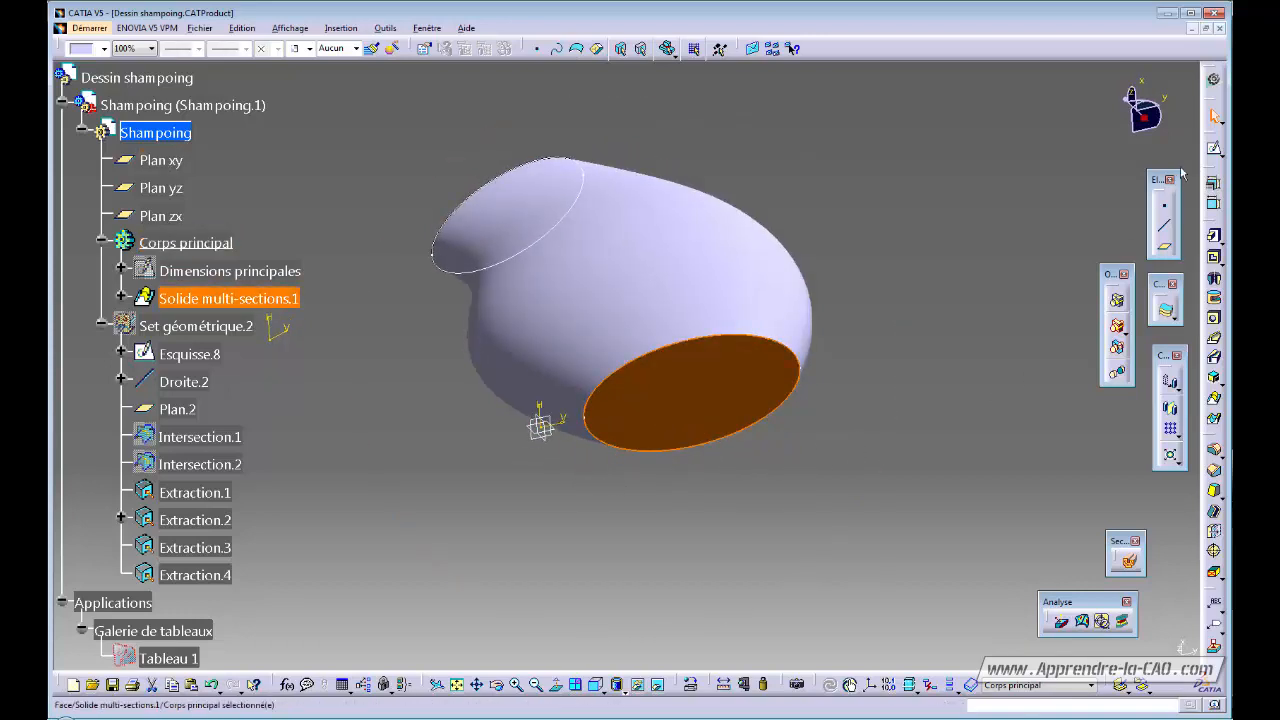
pyautogui.click(1215, 150)
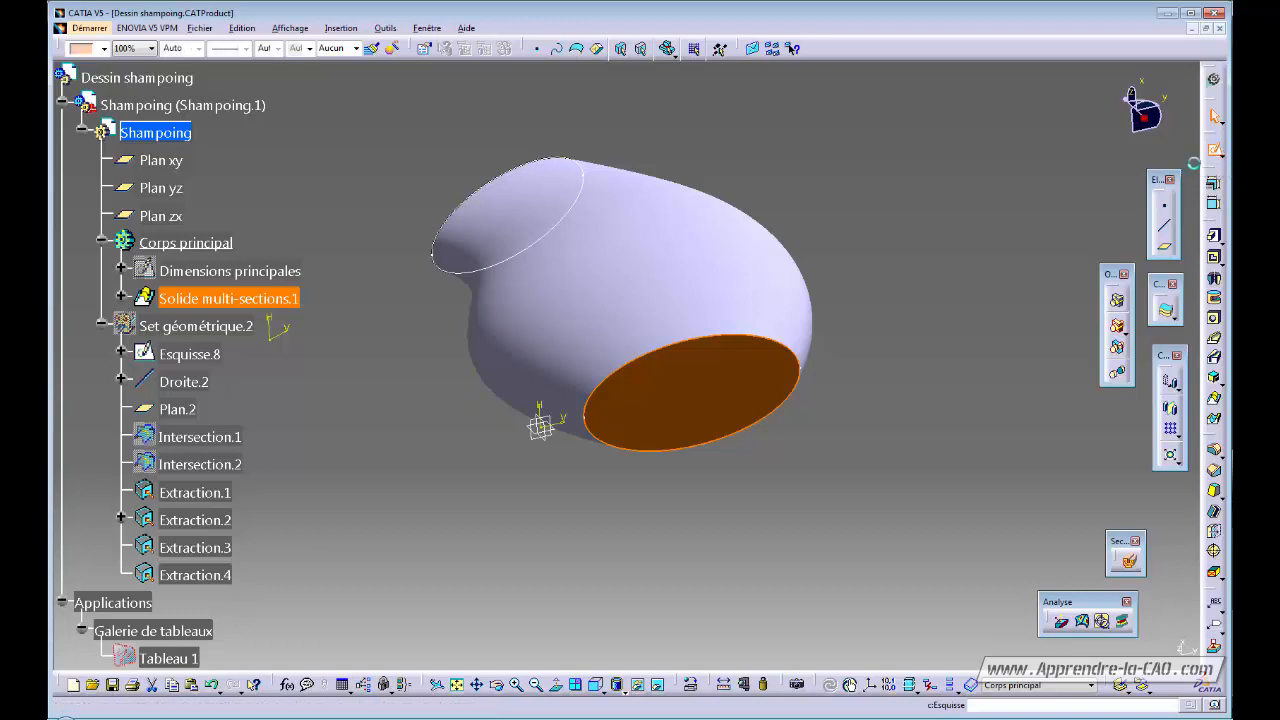
pyautogui.moveTo(897, 348); pyautogui.dragTo(890, 362, button='middle')
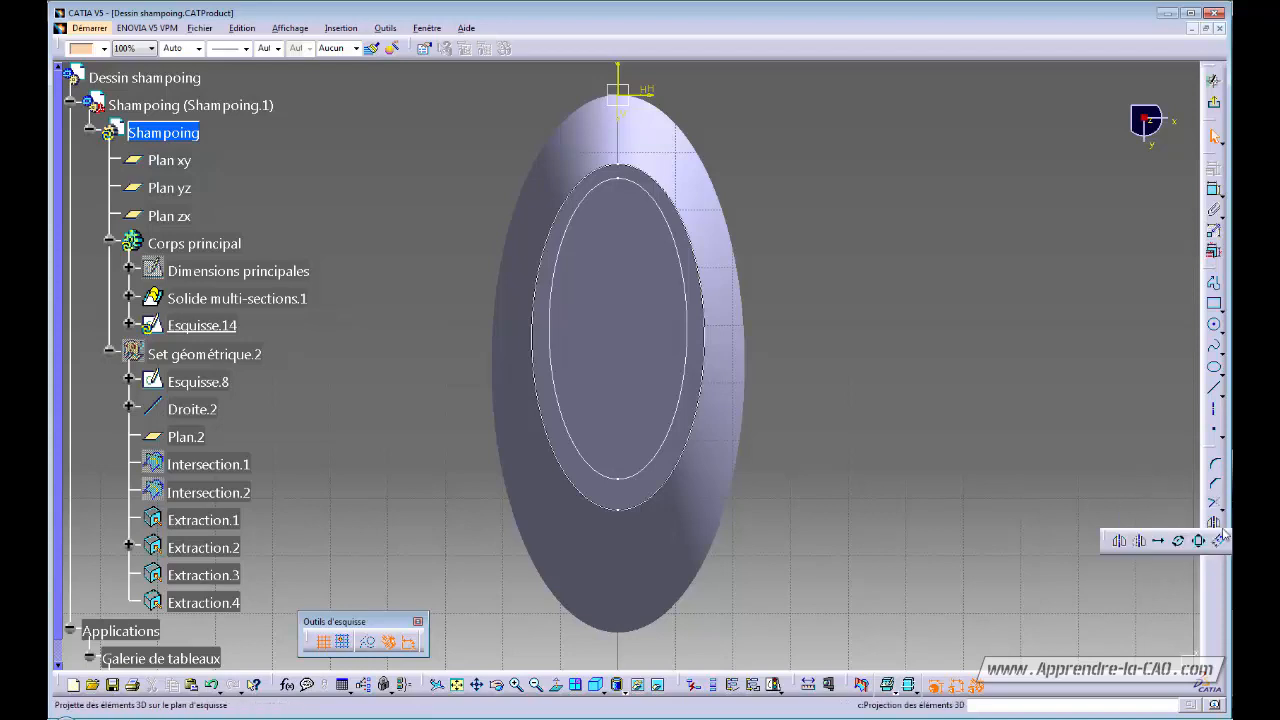
# Project the Section bas ellipse into the new sketch and convert the projection to a construction element
pyautogui.click(1218, 530)
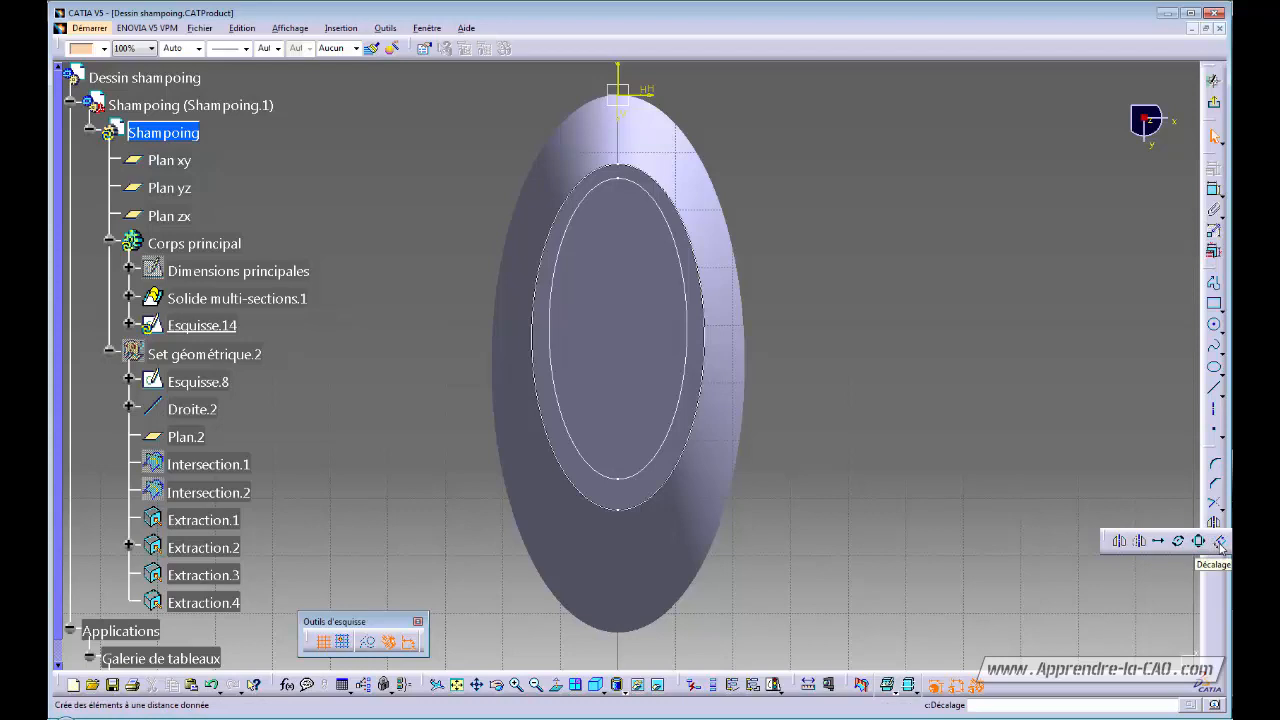
pyautogui.click(1218, 541)
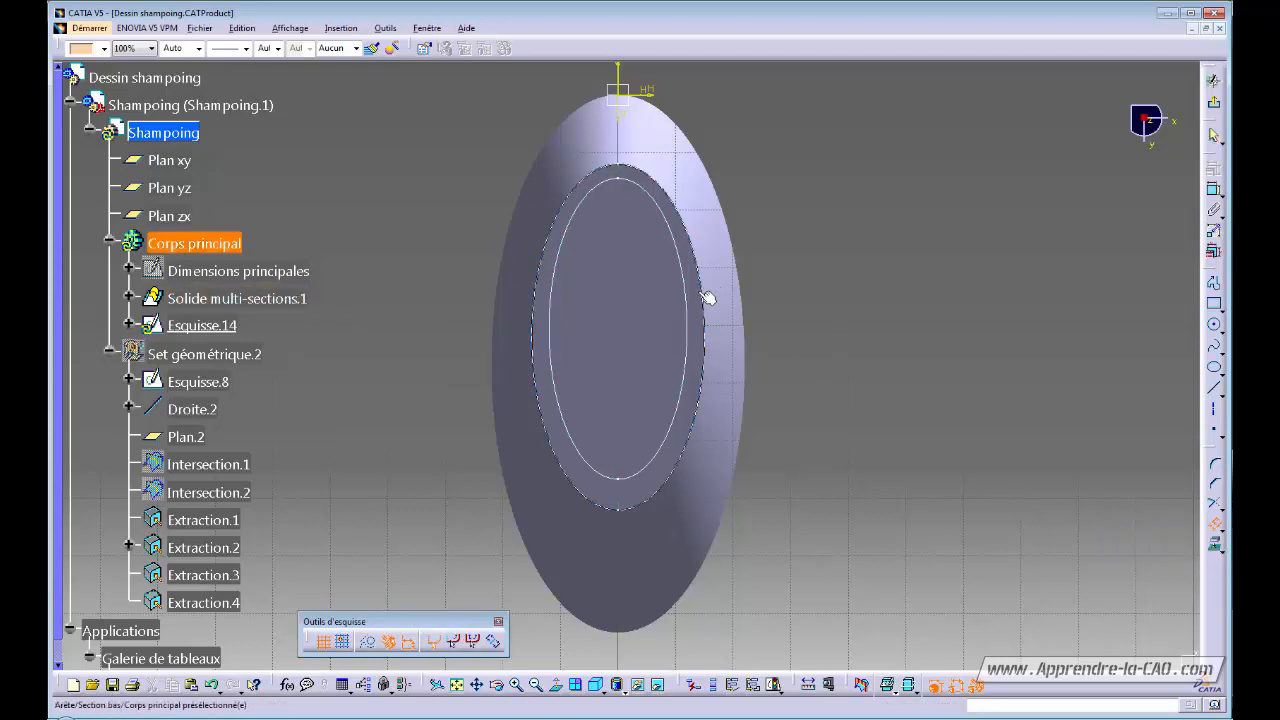
pyautogui.click(1216, 545)
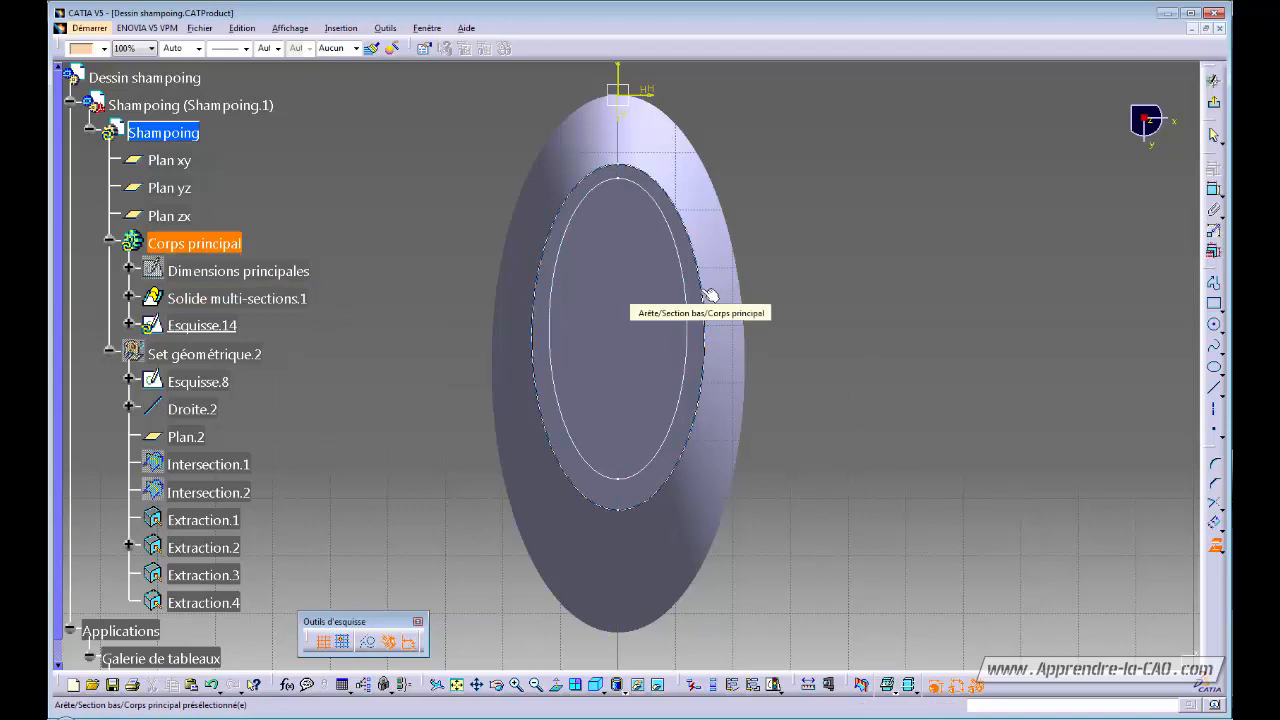
pyautogui.click(128, 298)
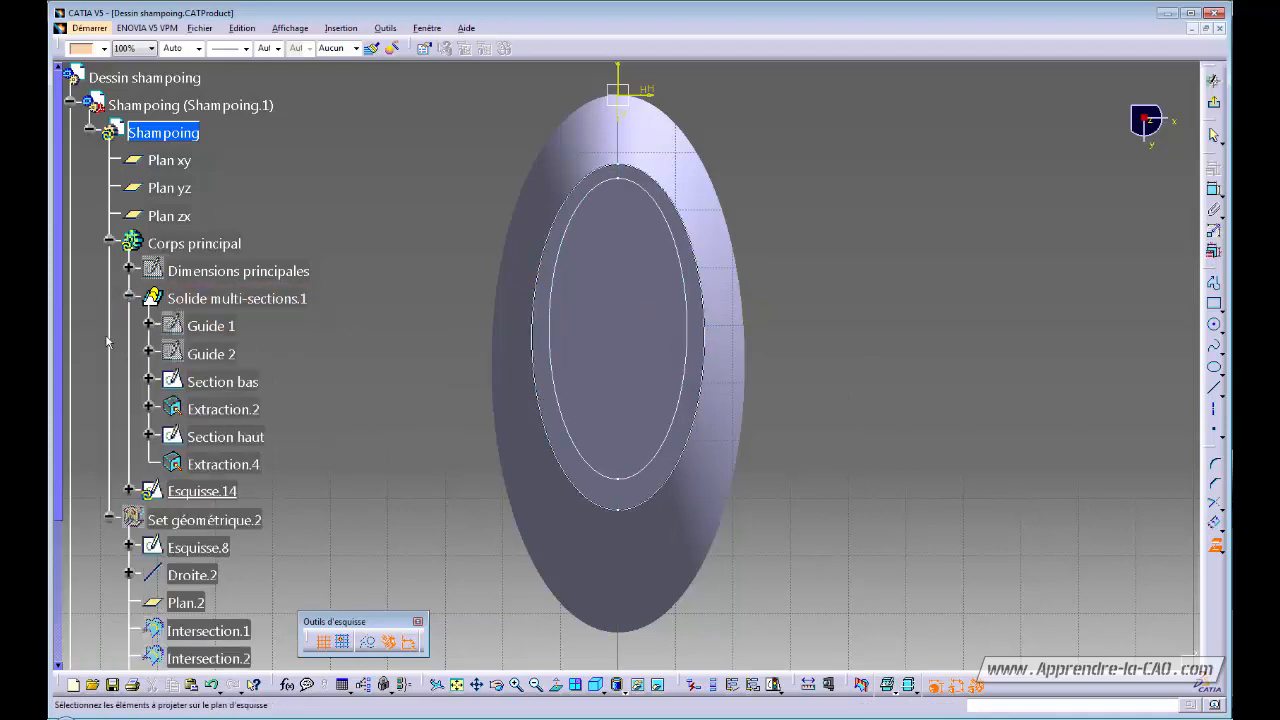
pyautogui.click(222, 385)
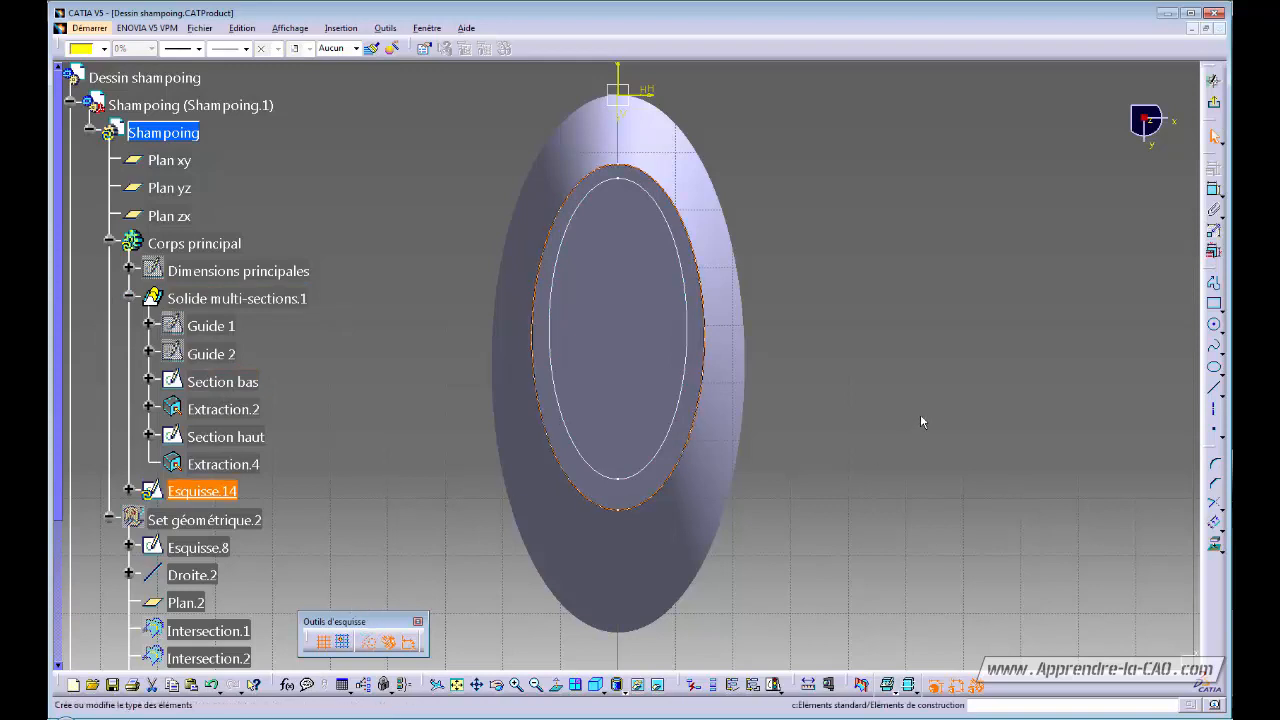
# Hide the 3D background elements in the sketch and offset the projected ellipse inward by about 6.3 mm
pyautogui.click(896, 690)
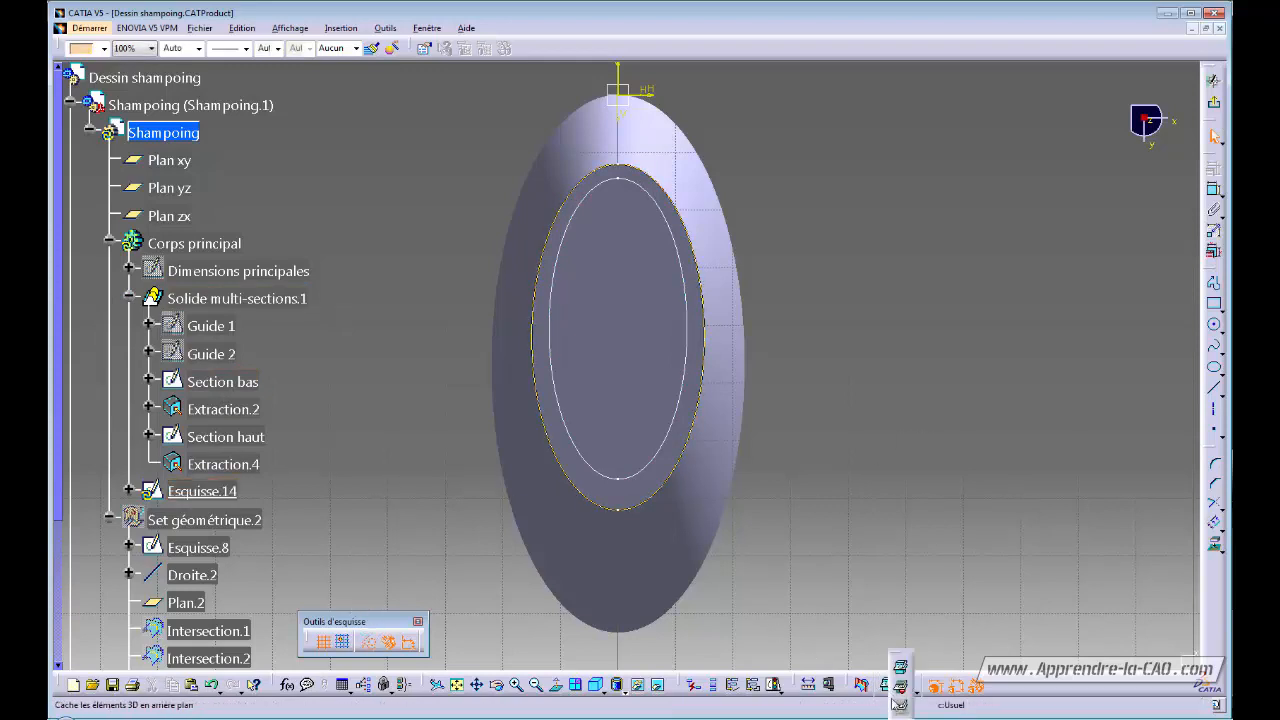
pyautogui.click(902, 709)
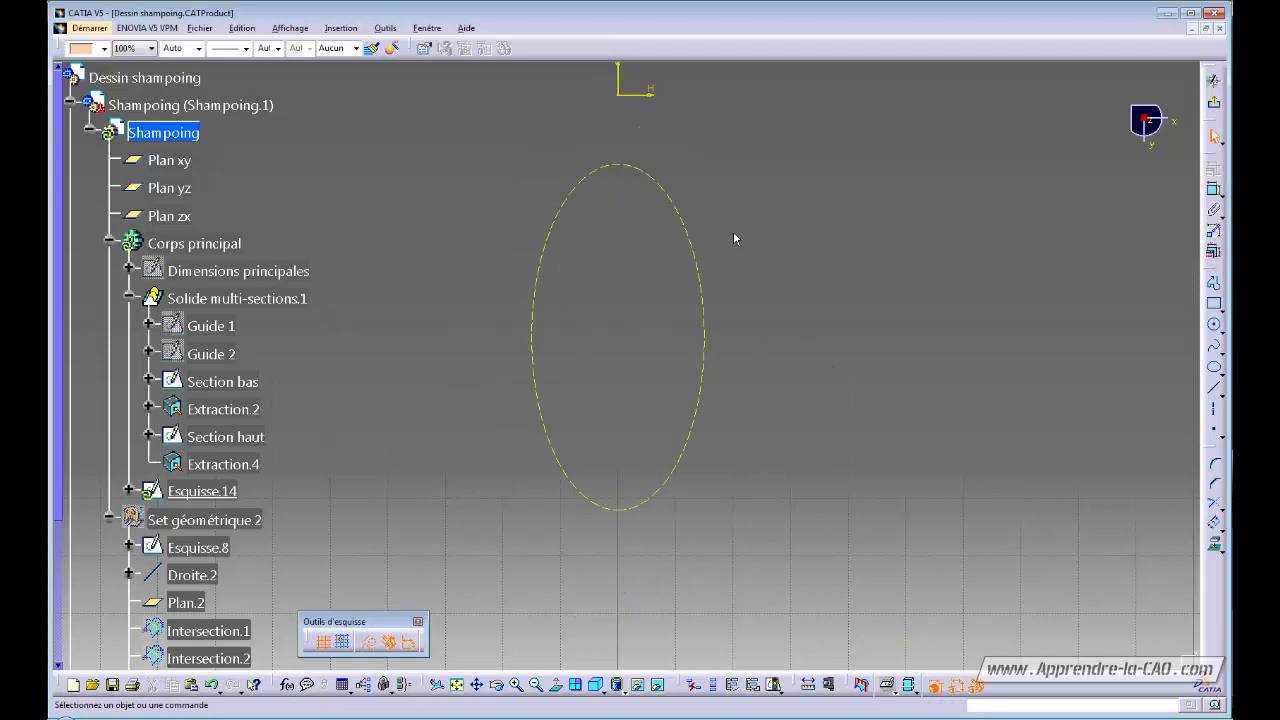
pyautogui.click(1214, 525)
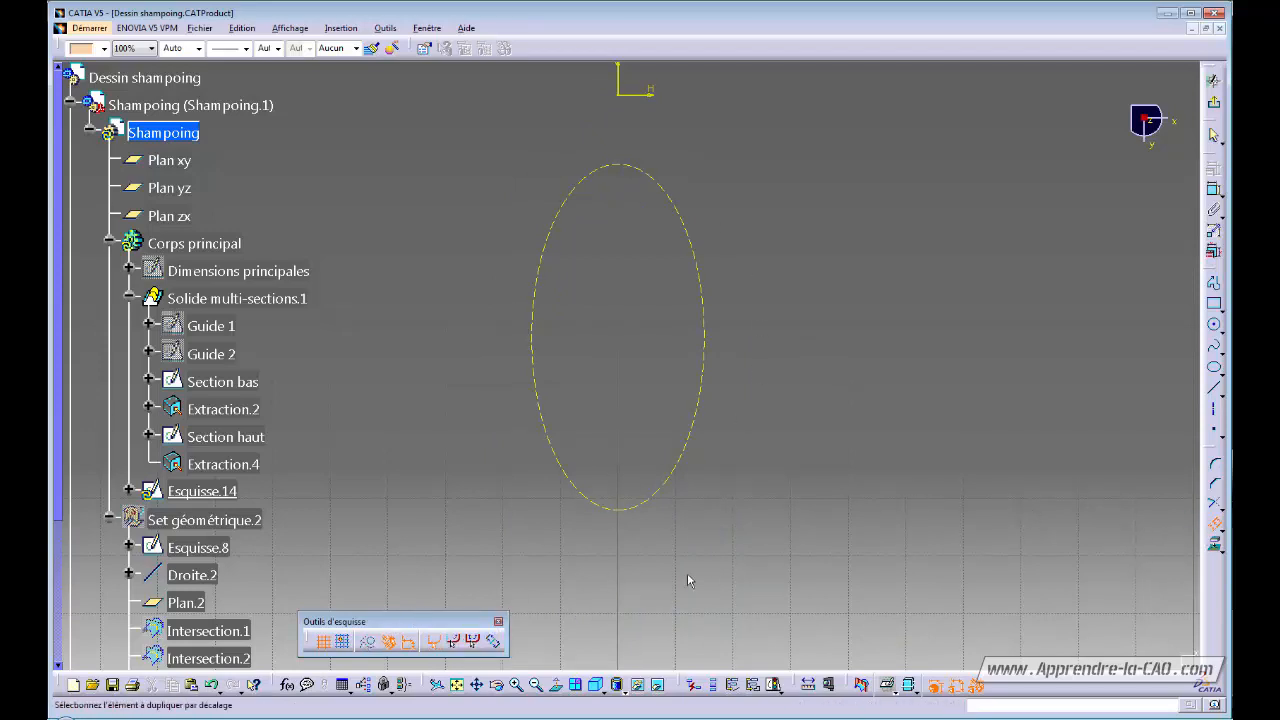
pyautogui.click(709, 318)
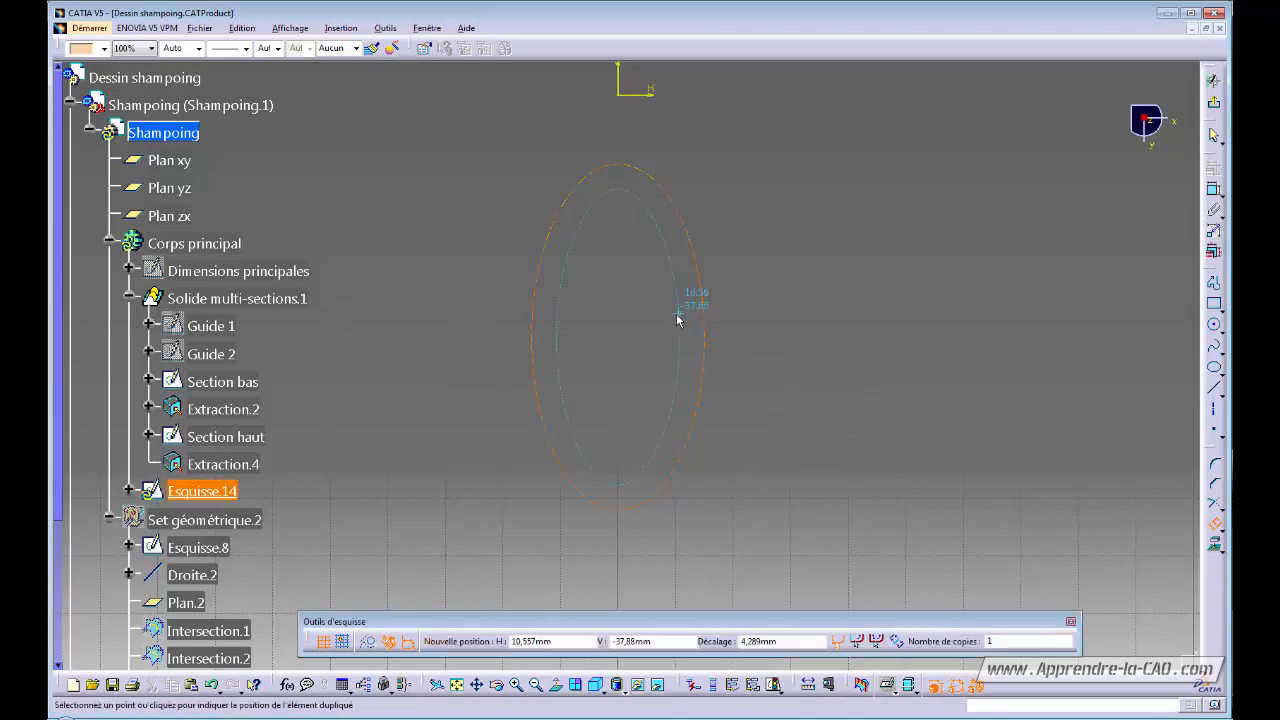
pyautogui.click(668, 318)
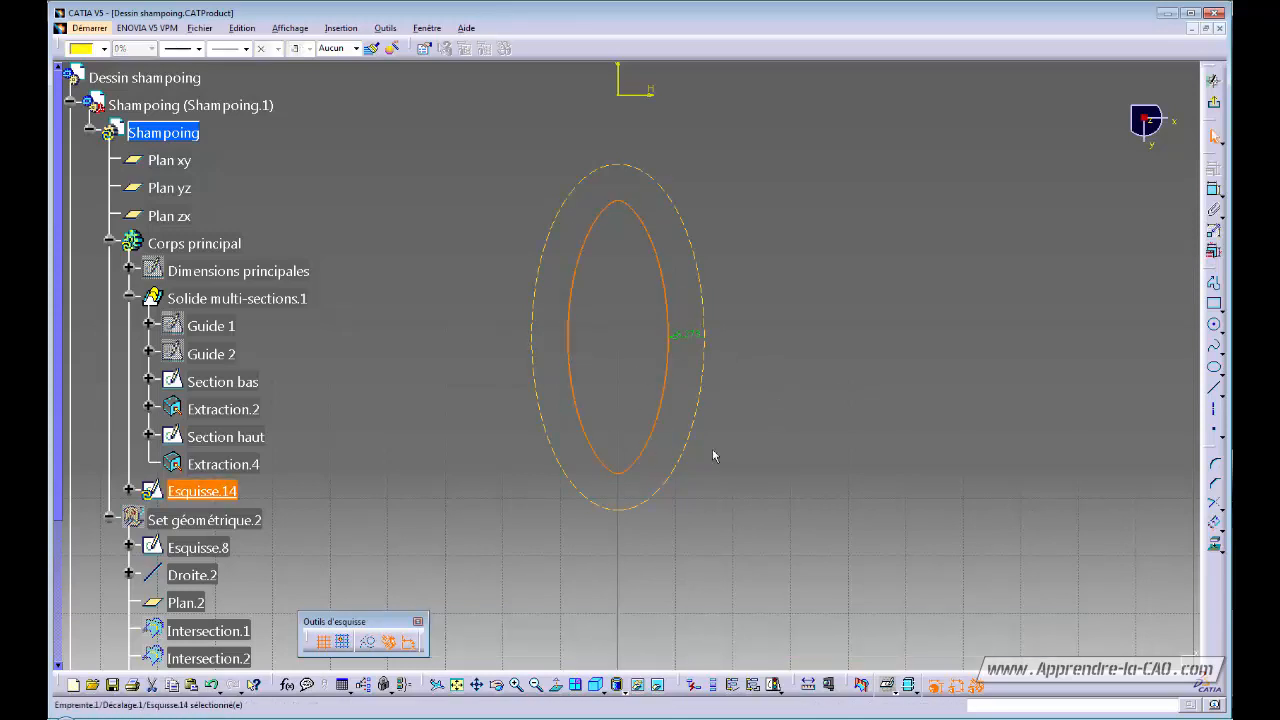
# Set the inner ellipse's offset to -5 mm and exit the sketch
pyautogui.doubleClick(682, 333)
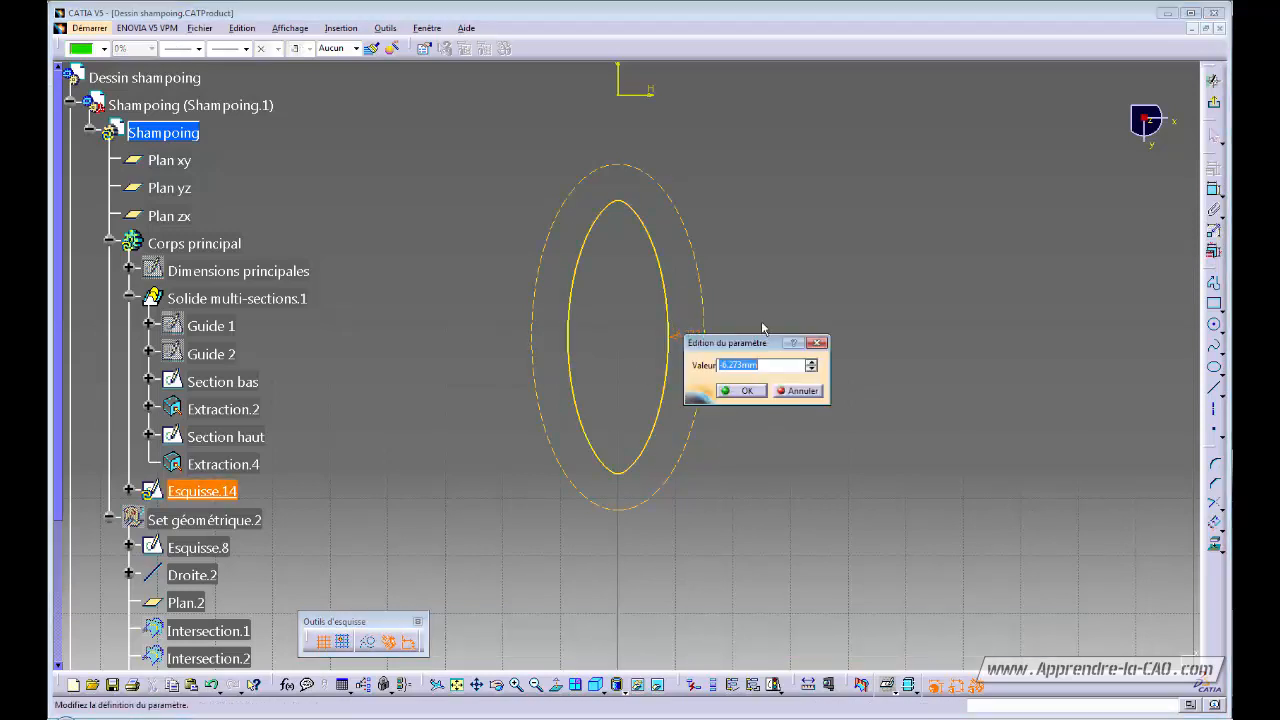
pyautogui.write('-5')
pyautogui.press('Return')
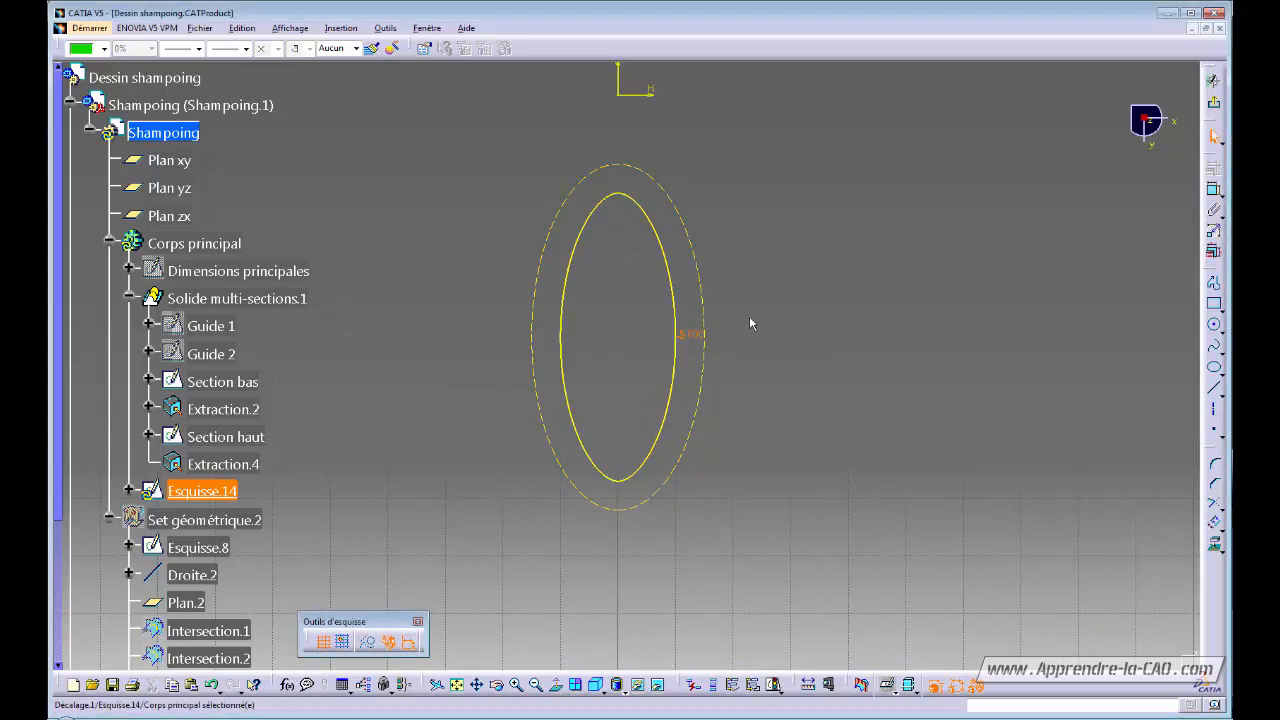
pyautogui.click(854, 359)
pyautogui.click(1216, 107)
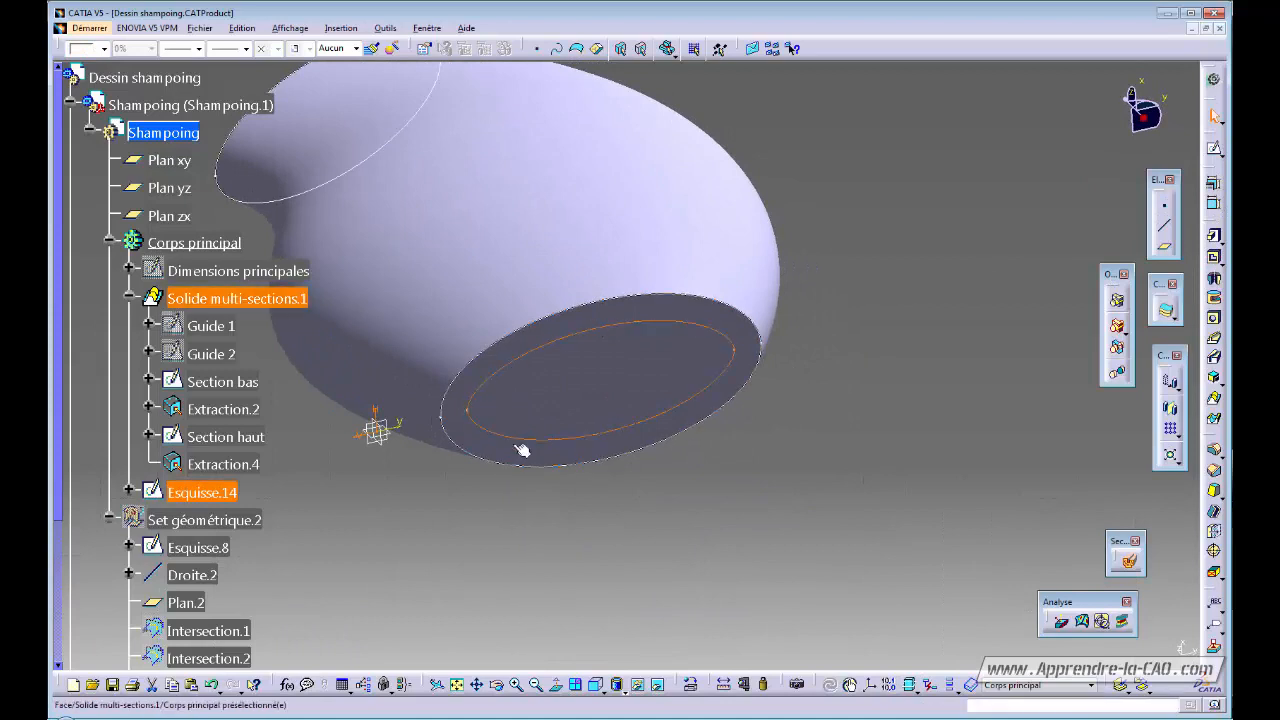
# Hide the Section bas sketch on the bottle's bottom edge
pyautogui.moveTo(683, 493); pyautogui.dragTo(737, 446, button='middle')
pyautogui.keyDown('ctrl'); pyautogui.moveTo(737, 446); pyautogui.dragTo(725, 520, button='middle'); pyautogui.keyUp('ctrl')
pyautogui.click(626, 528)
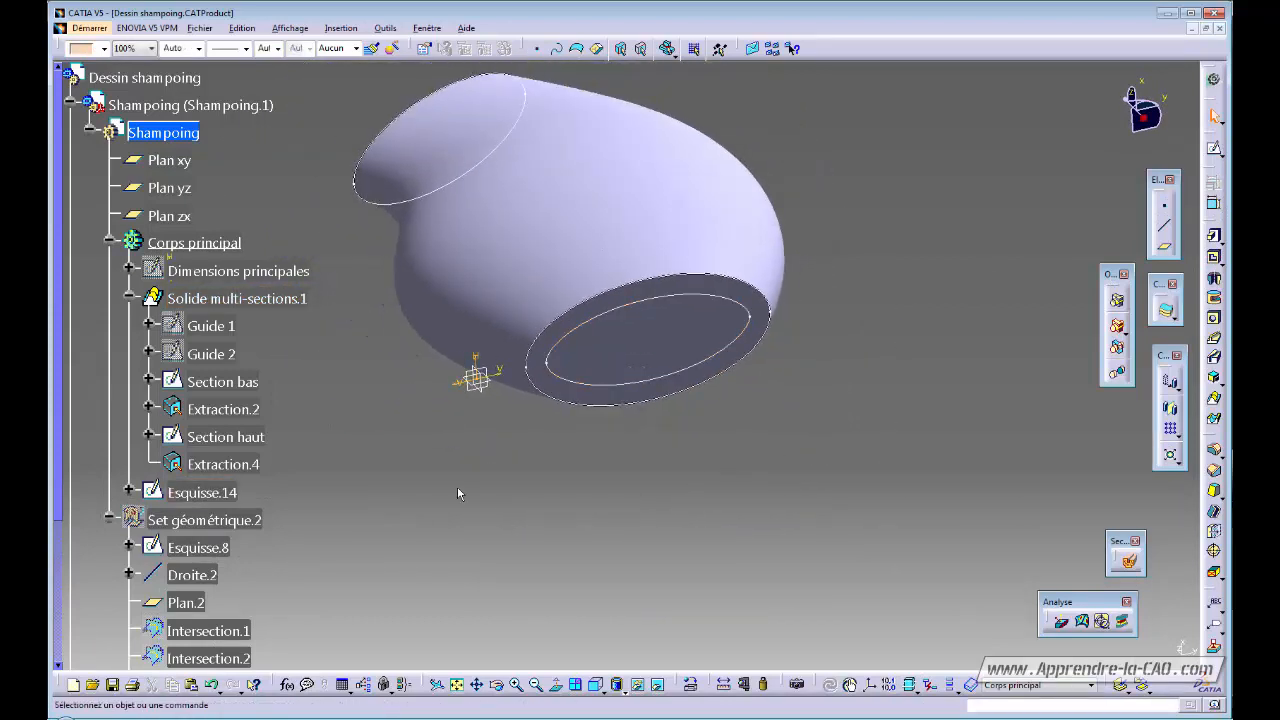
pyautogui.rightClick(240, 438)
pyautogui.rightClick(196, 382)
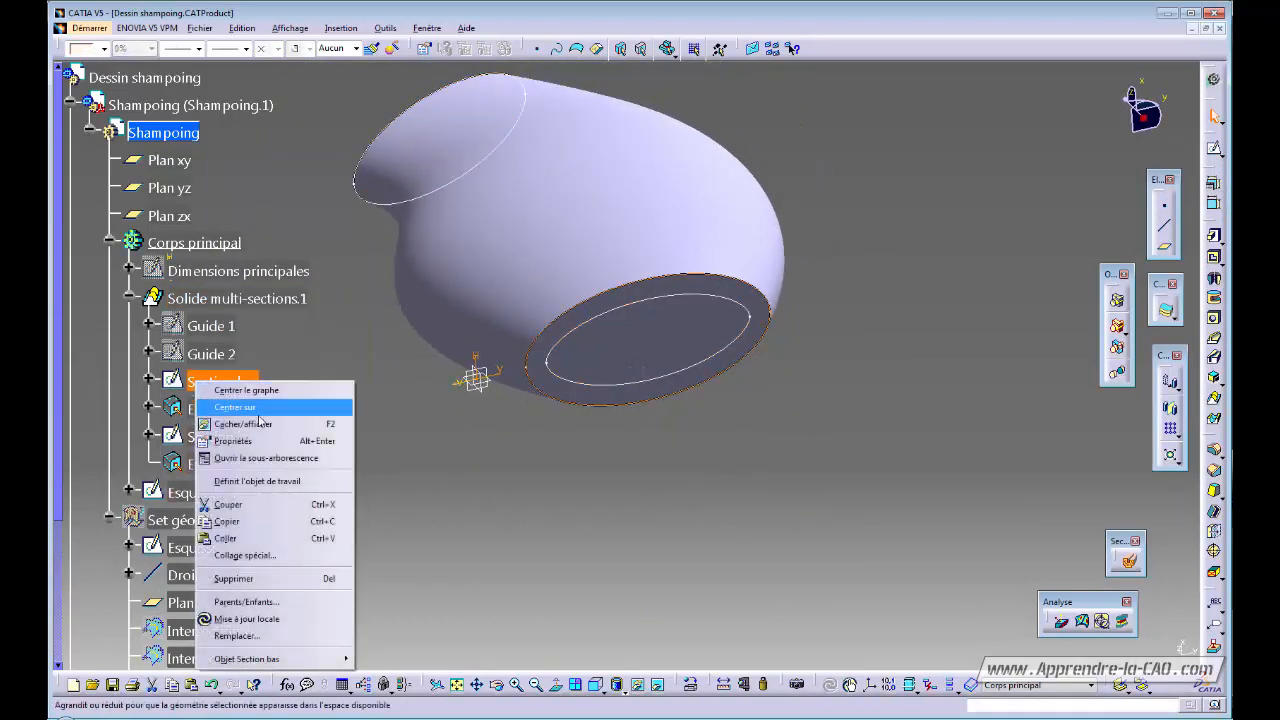
pyautogui.click(243, 424)
pyautogui.moveTo(610, 440); pyautogui.dragTo(839, 438, button='middle')
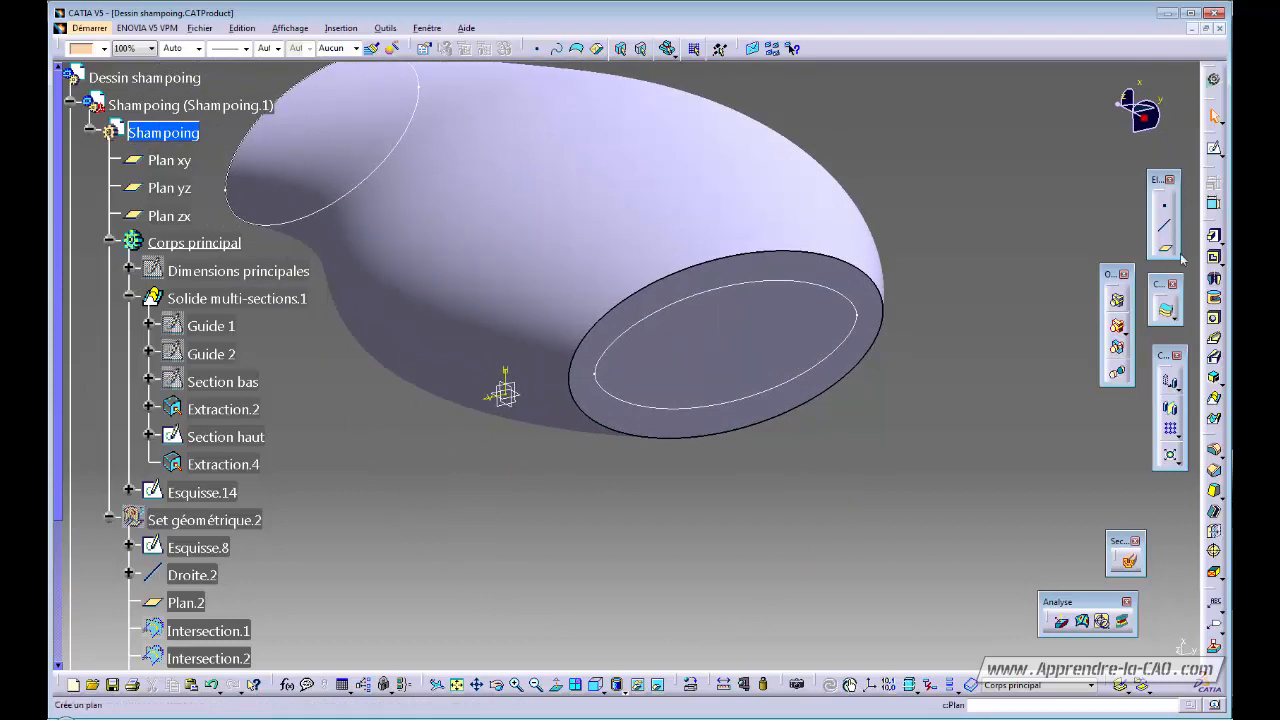
# Start a drafted filleted pocket from the inner ellipse on the bottle's base and reduce its depth to 3 mm
pyautogui.click(1221, 262)
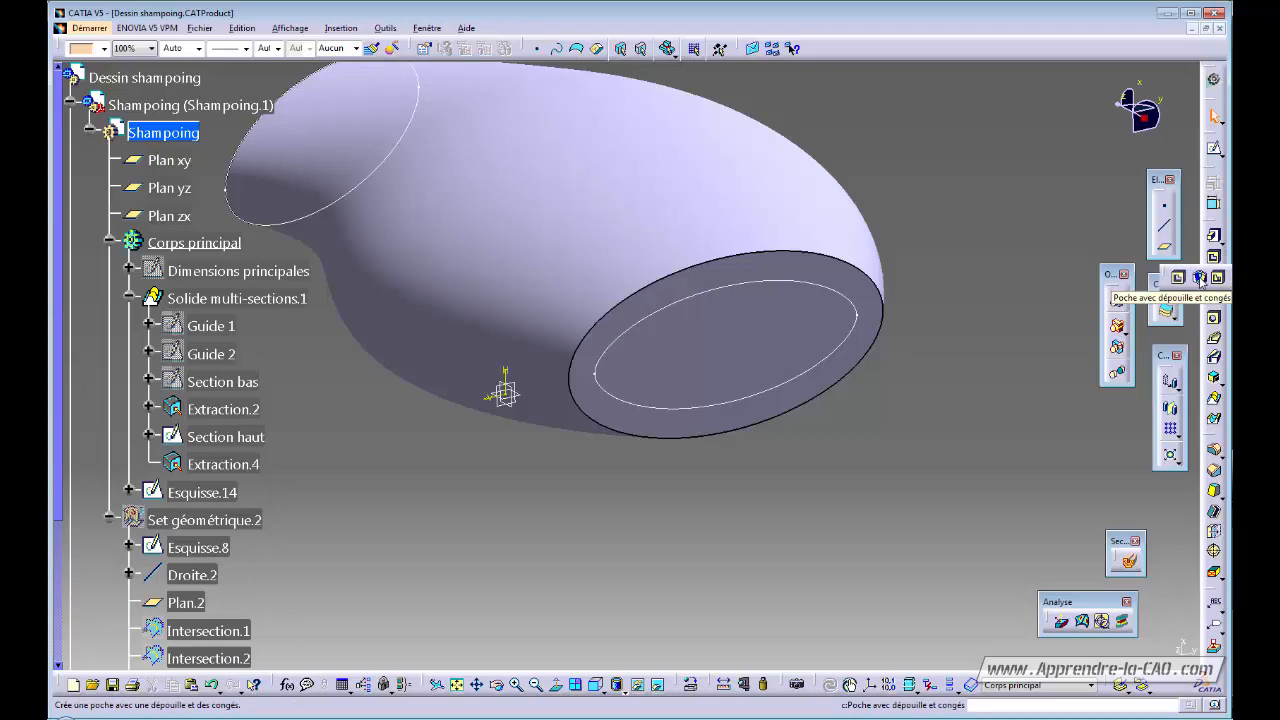
pyautogui.click(1200, 279)
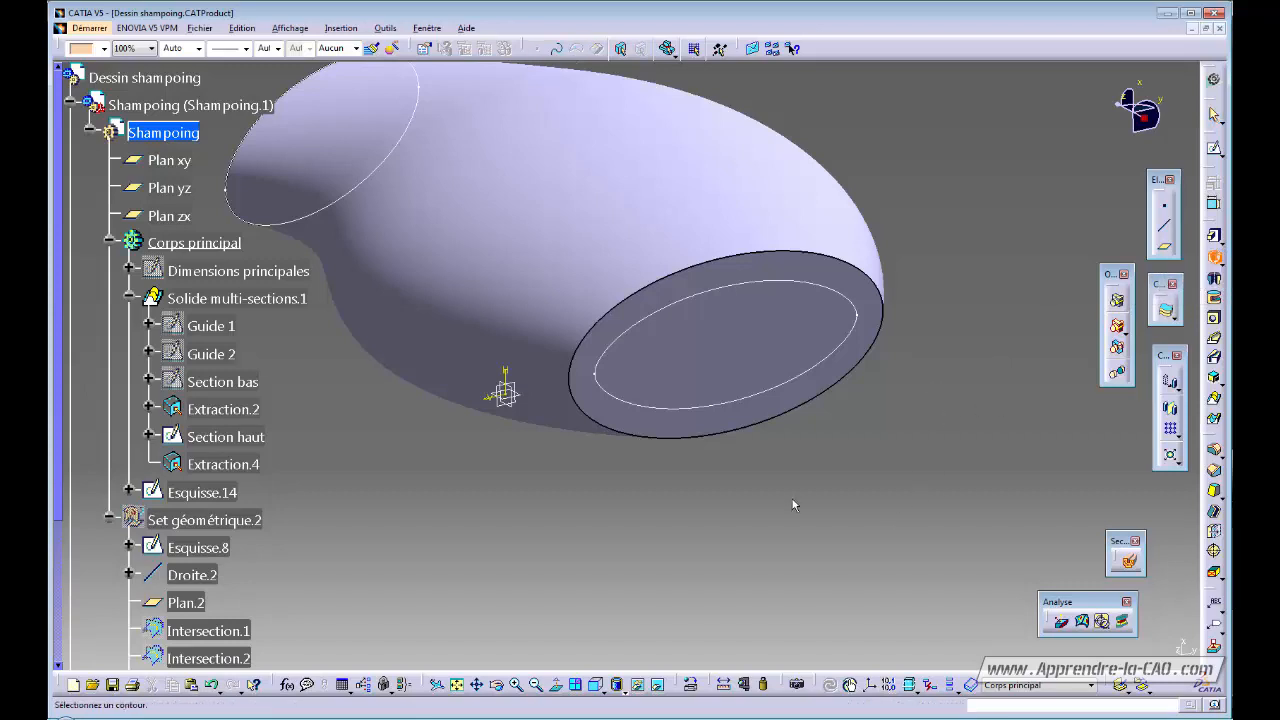
pyautogui.click(742, 288)
pyautogui.moveTo(617, 429); pyautogui.dragTo(712, 416, button='middle')
pyautogui.moveTo(733, 394); pyautogui.dragTo(731, 378, button='middle')
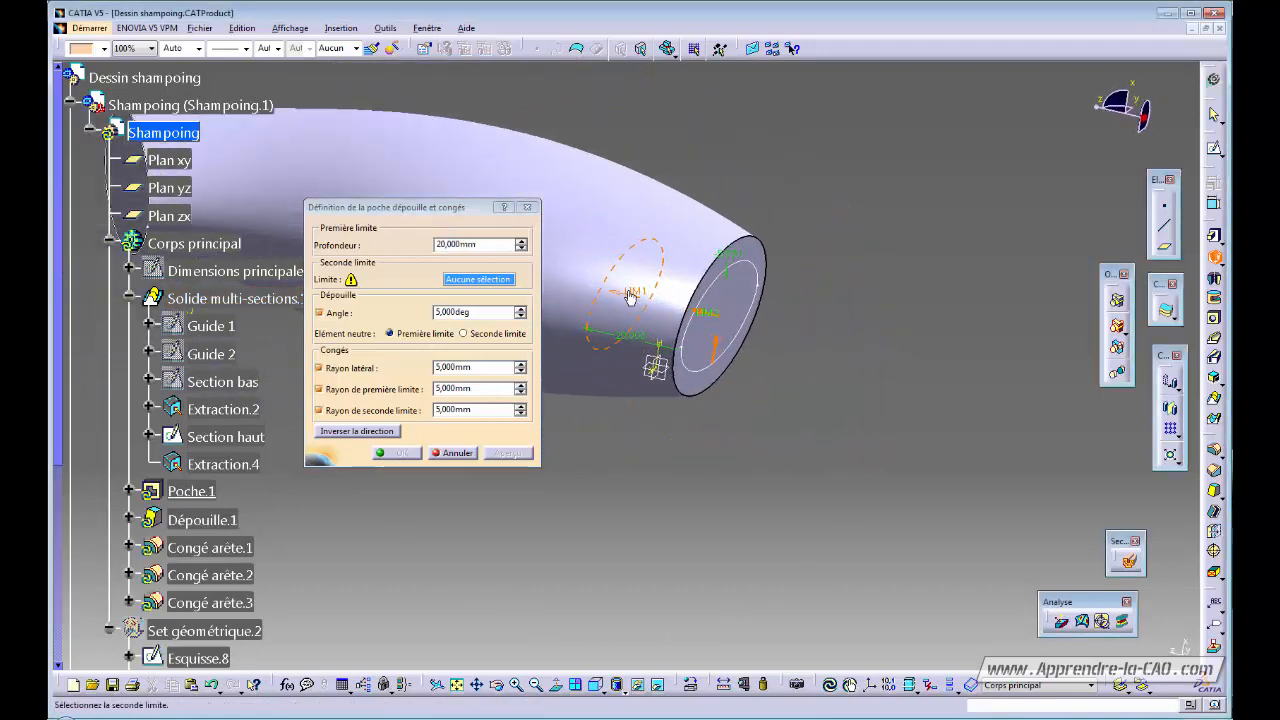
pyautogui.moveTo(631, 295); pyautogui.dragTo(689, 306)
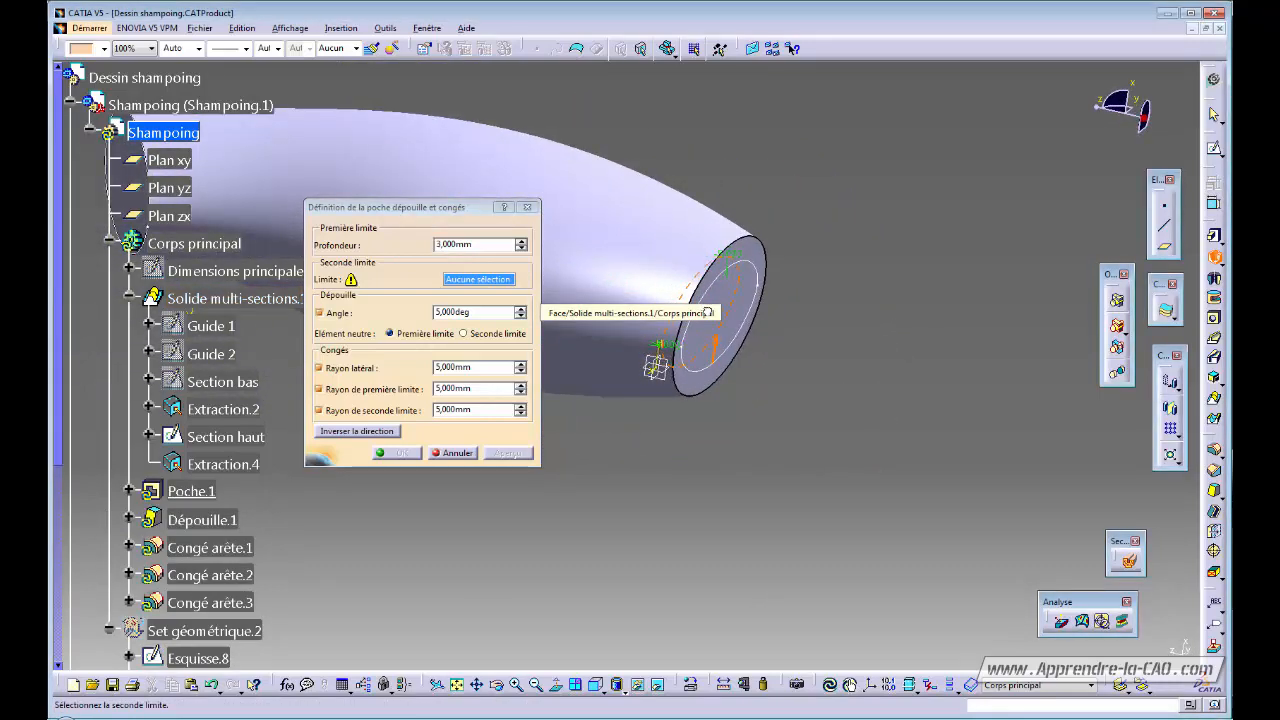
pyautogui.moveTo(709, 315); pyautogui.dragTo(716, 419, button='middle')
# Define the pocket with a 3 mm depth, 10° draft angle, 1 mm lateral radius and 1 mm first-limit radius
pyautogui.click(521, 248)
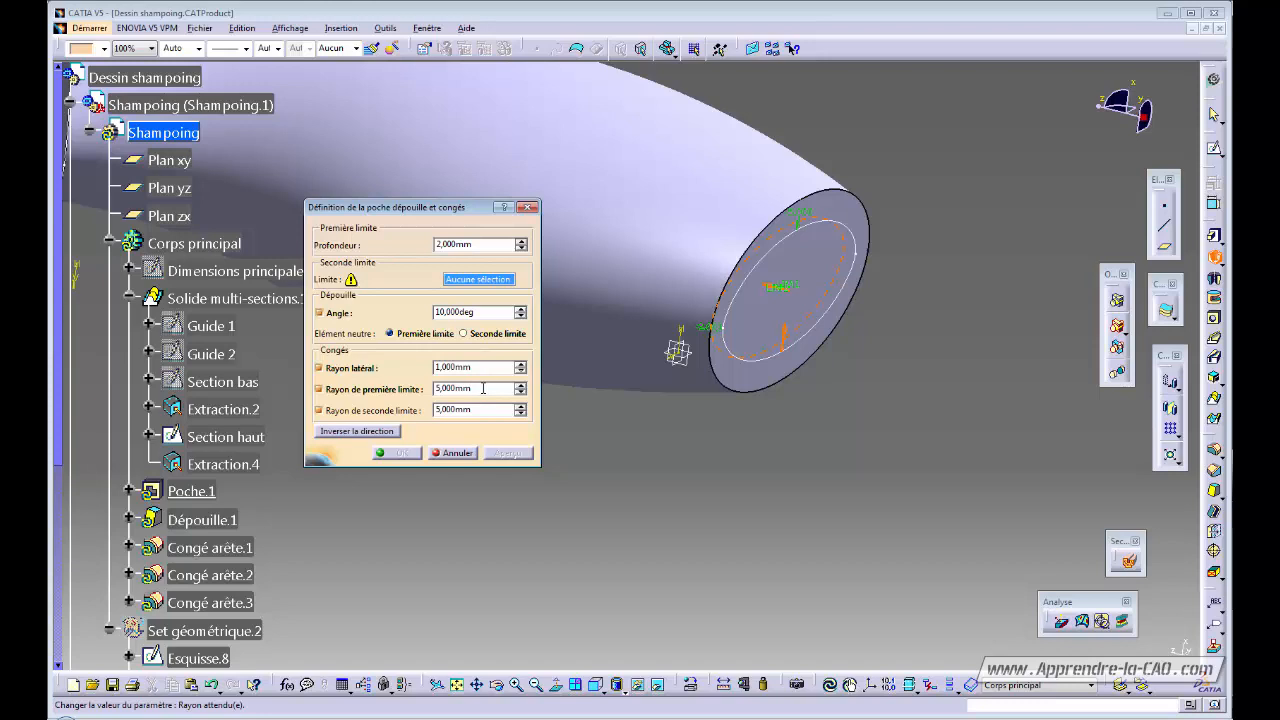
pyautogui.write('1')
pyautogui.click(671, 476)
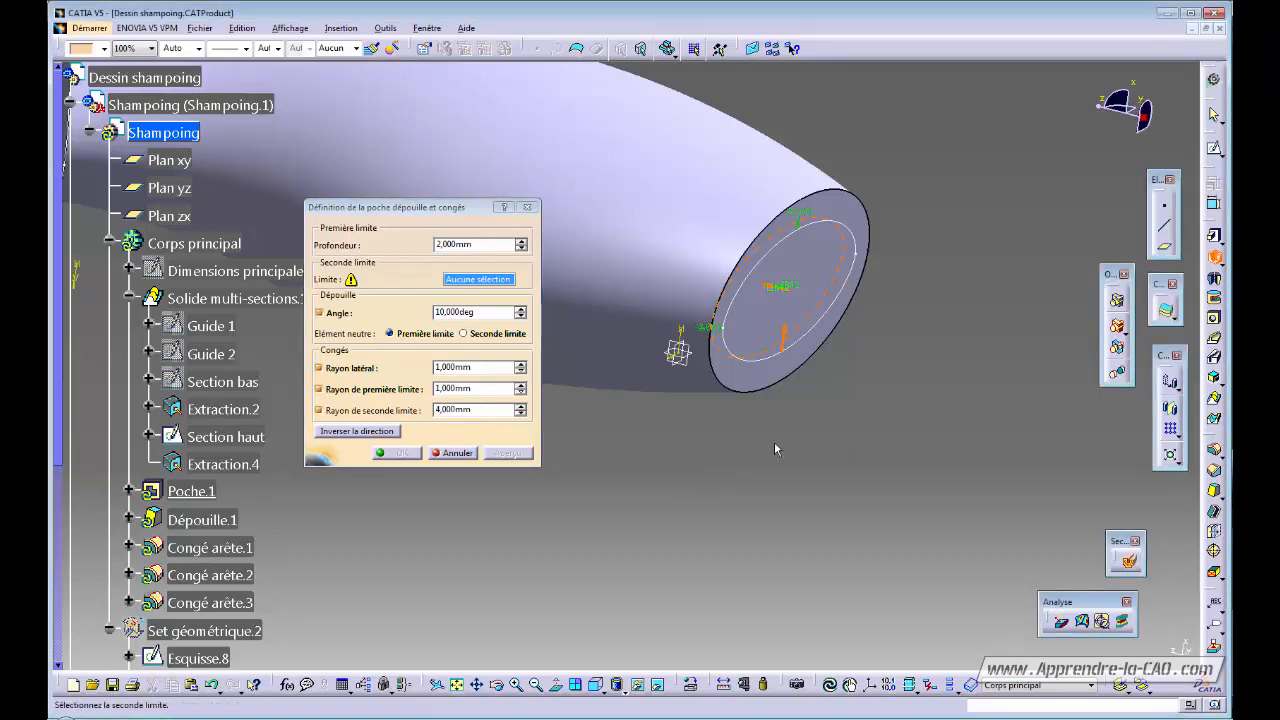
pyautogui.moveTo(860, 408); pyautogui.dragTo(768, 376, button='middle')
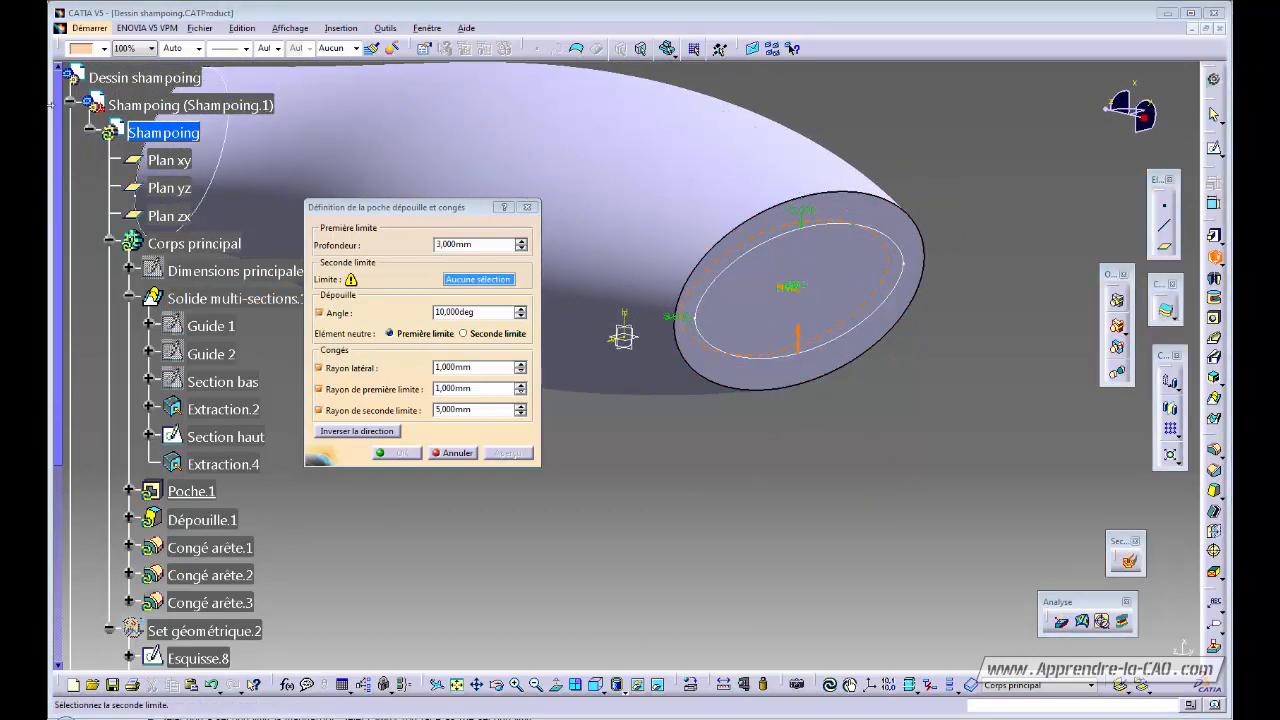
# Set the second-limit radius to 1 mm, choose the bottle's bottom face as second limit and create the pocket
pyautogui.click(494, 409)
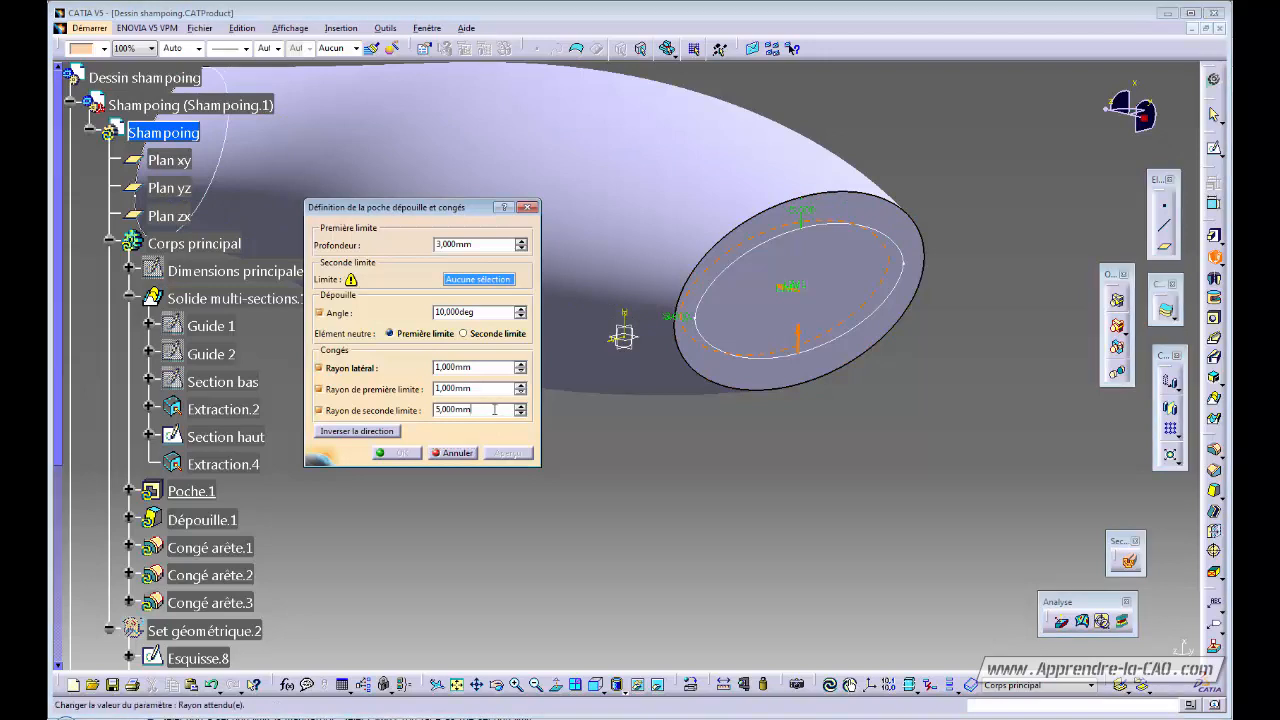
pyautogui.write('1')
pyautogui.click(760, 316)
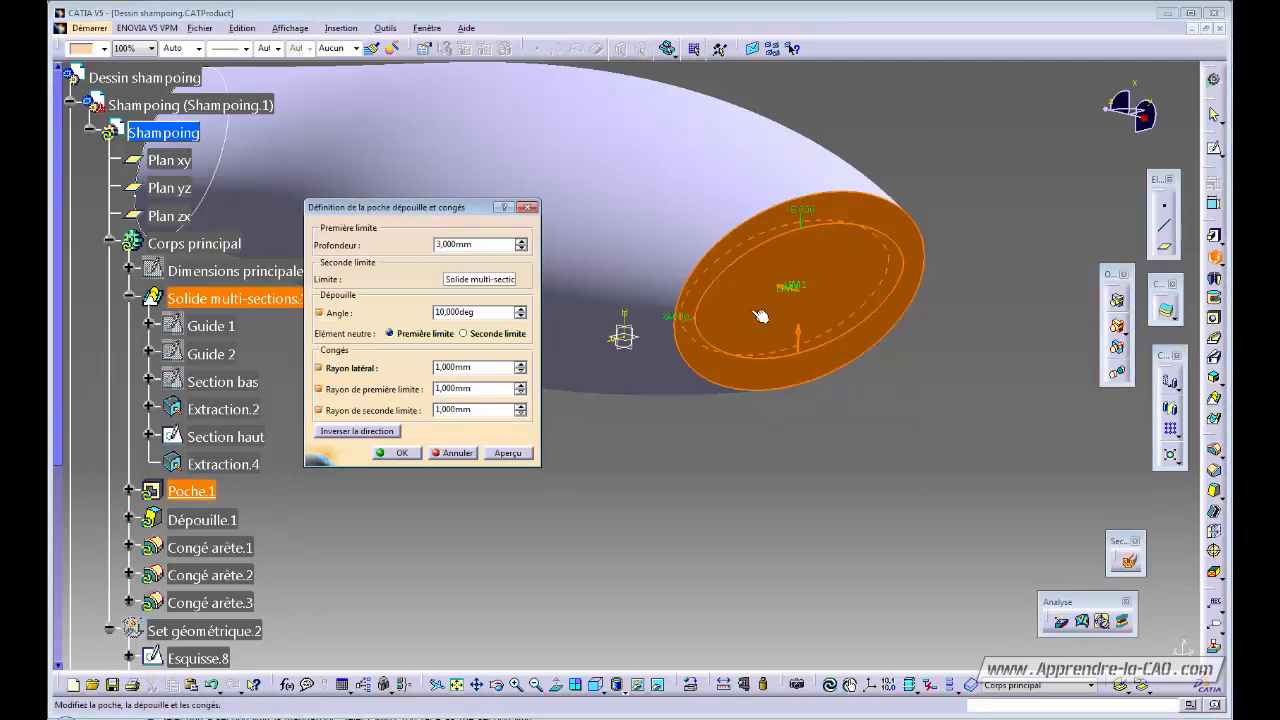
pyautogui.click(508, 453)
pyautogui.click(400, 453)
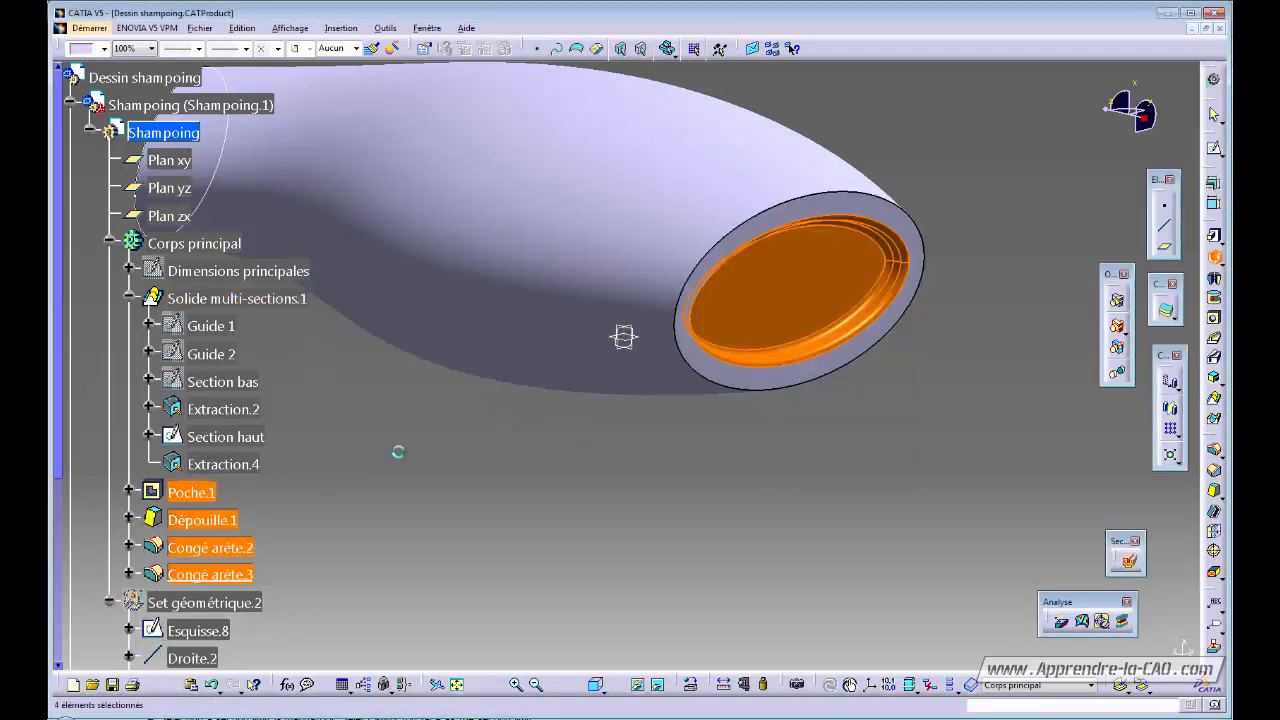
# Examine the drafted, filleted pocket in the bottle's underside and its features in the tree
pyautogui.moveTo(765, 425); pyautogui.dragTo(655, 466, button='middle')
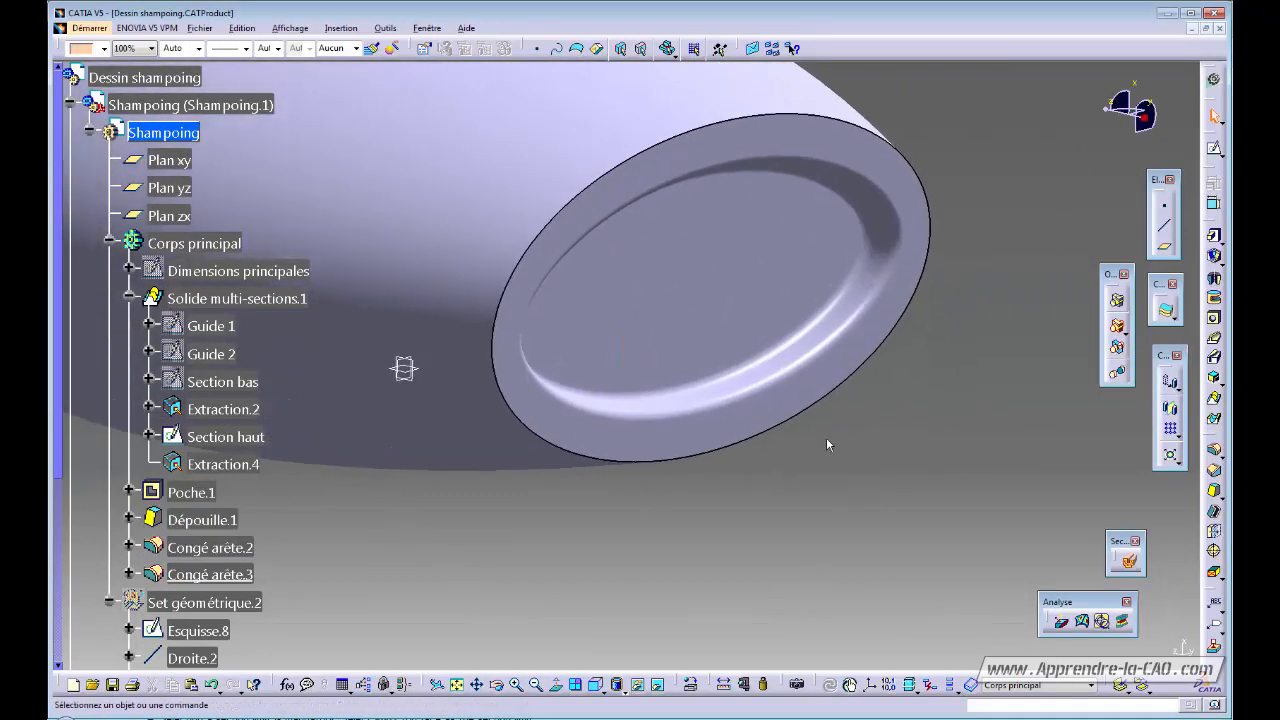
pyautogui.click(877, 301)
pyautogui.moveTo(657, 245); pyautogui.dragTo(665, 365, button='middle')
pyautogui.click(926, 470)
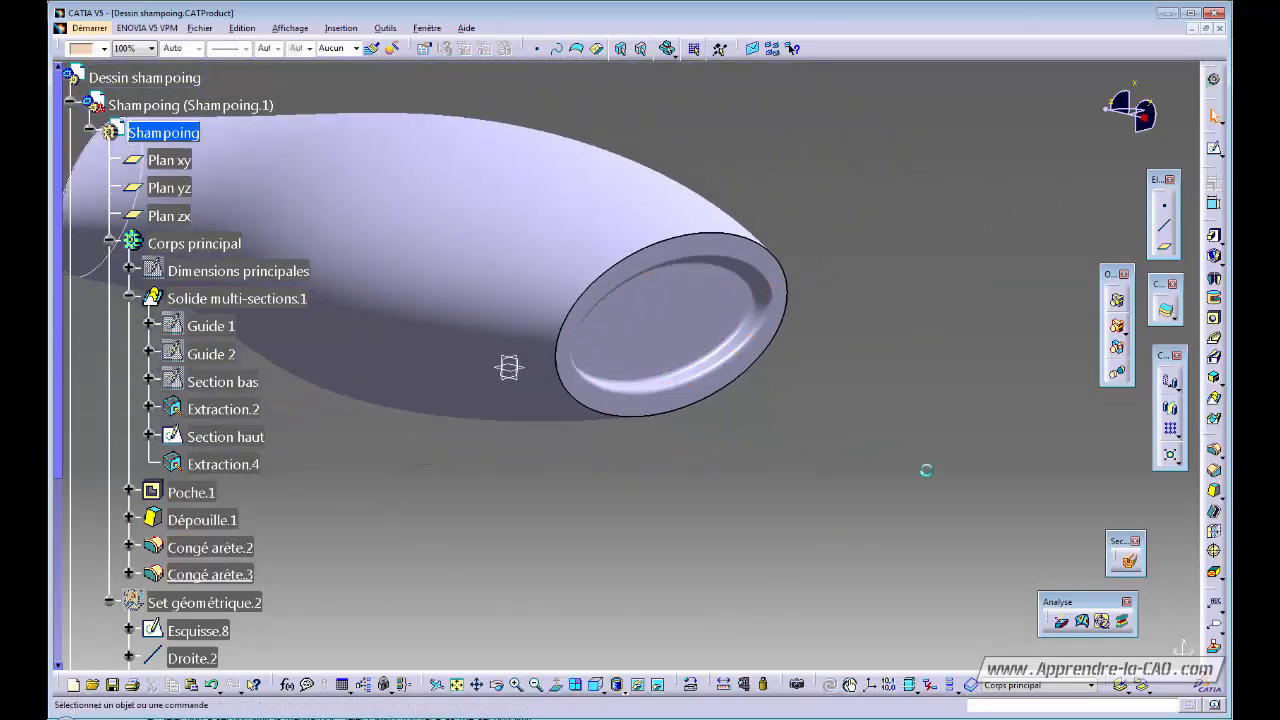
pyautogui.moveTo(813, 433); pyautogui.dragTo(897, 406, button='middle')
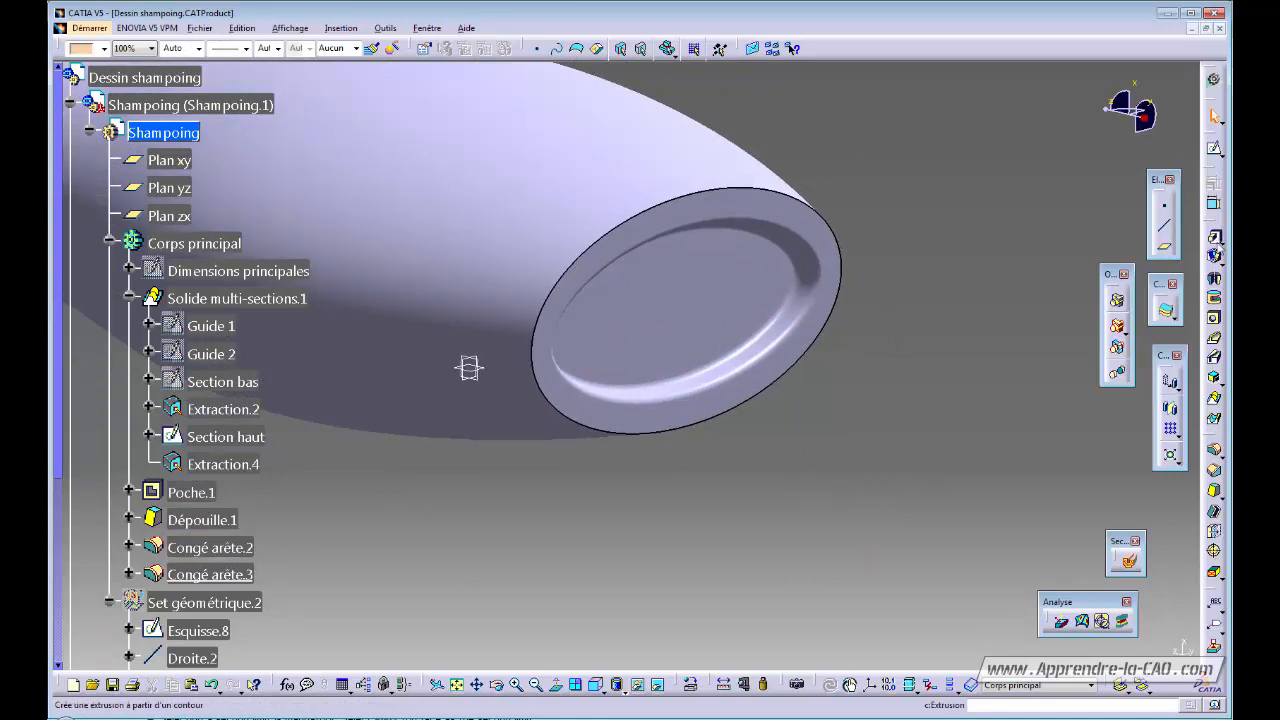
pyautogui.click(1222, 262)
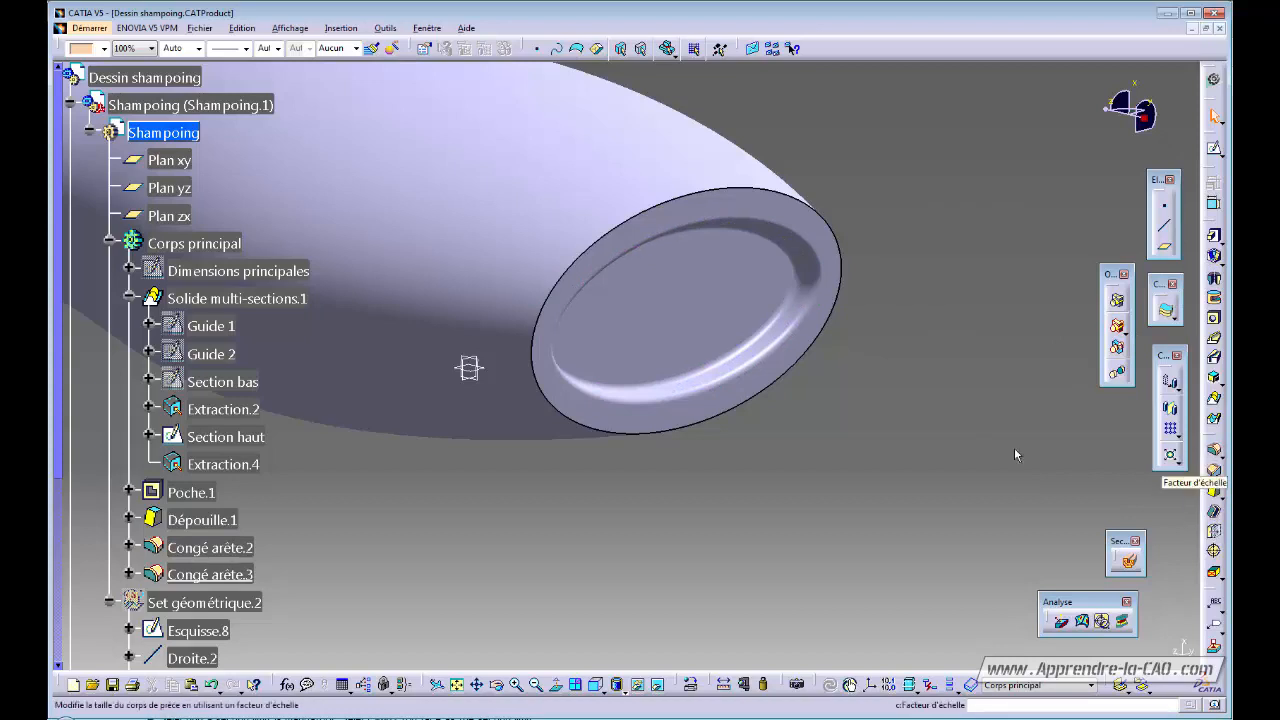
pyautogui.moveTo(796, 416); pyautogui.dragTo(653, 405, button='middle')
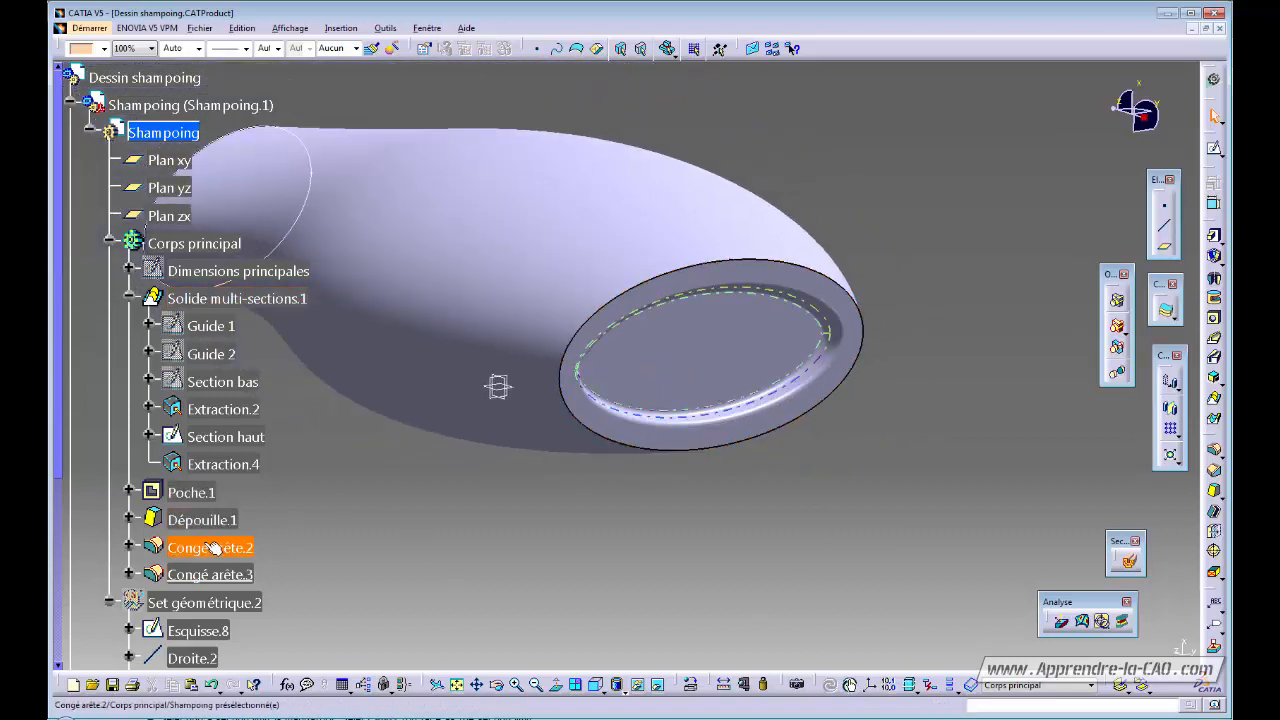
pyautogui.moveTo(61, 413); pyautogui.dragTo(58, 442)
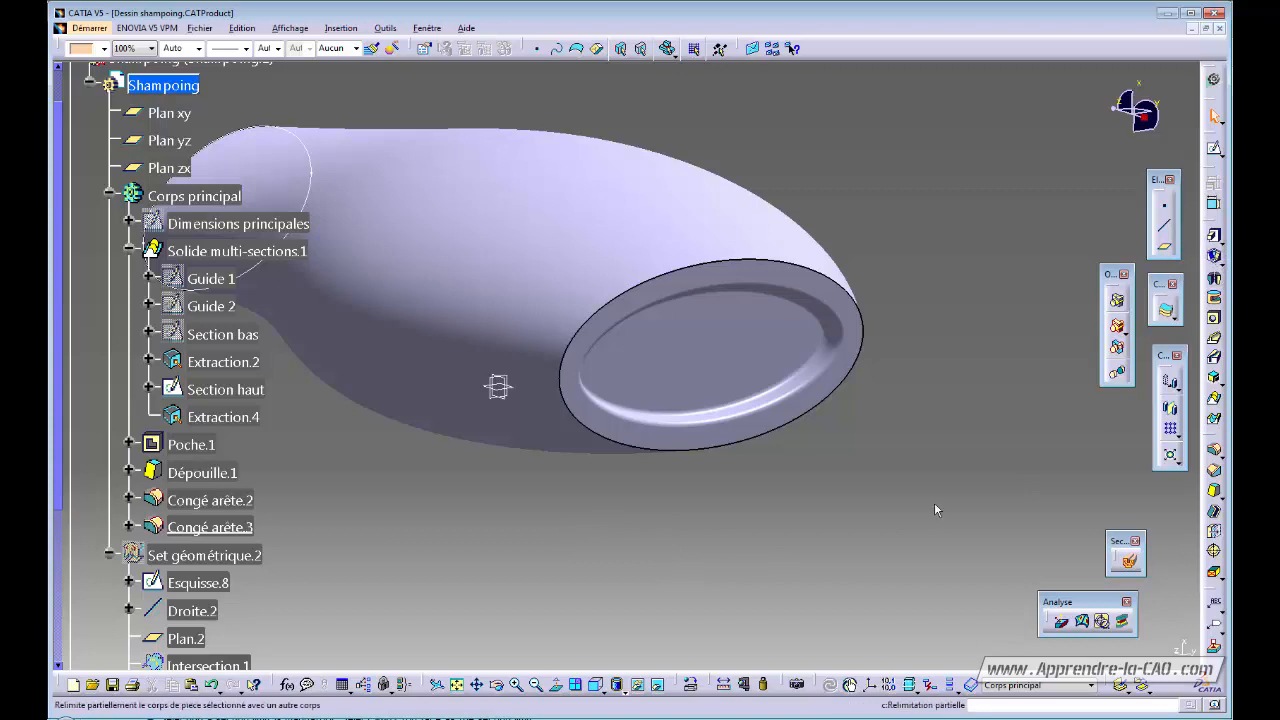
# Fillet the outer edge of the bottle's bottom face with a 2 mm radius
pyautogui.moveTo(660, 530); pyautogui.dragTo(680, 550, button='middle')
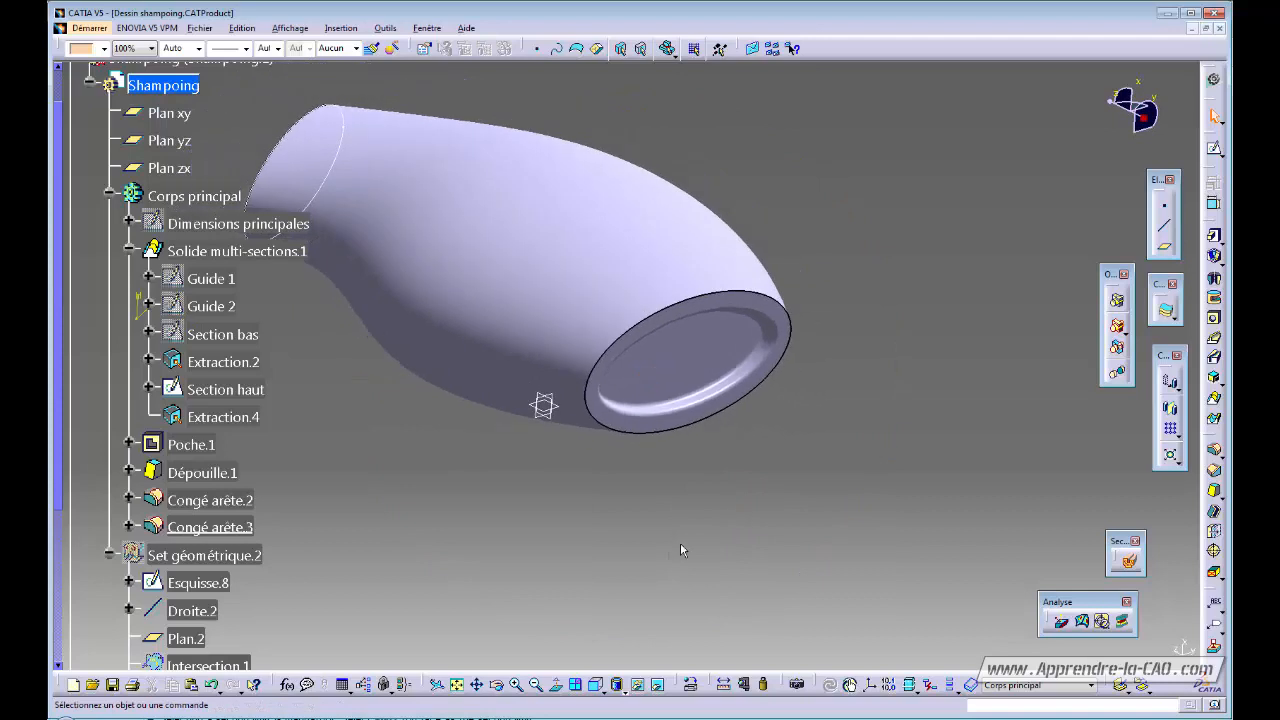
pyautogui.click(1214, 451)
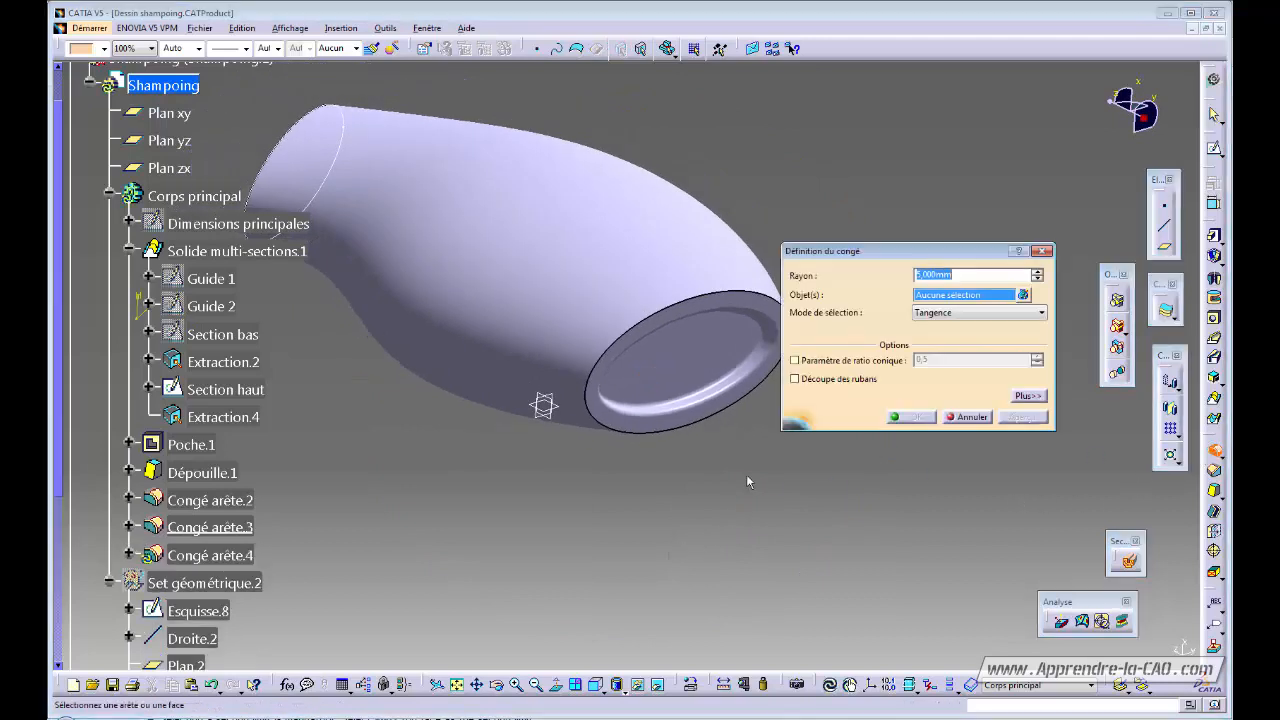
pyautogui.moveTo(700, 492); pyautogui.dragTo(668, 445, button='middle')
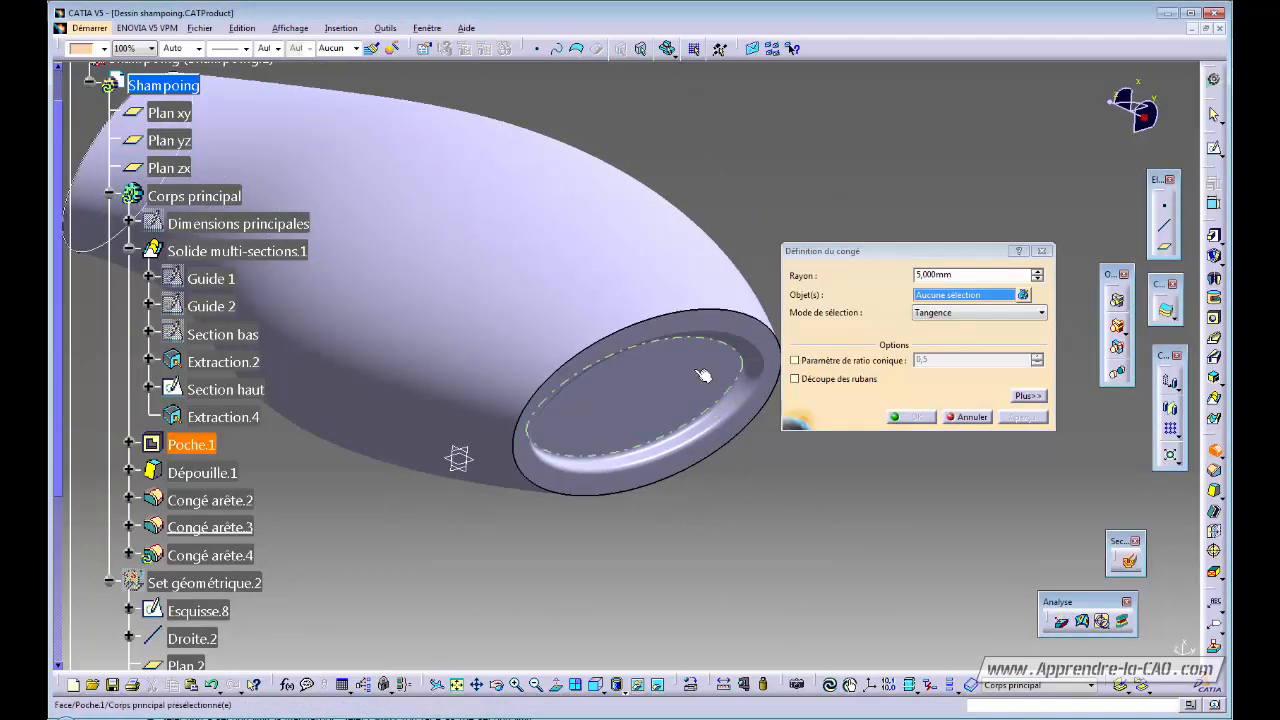
pyautogui.click(678, 318)
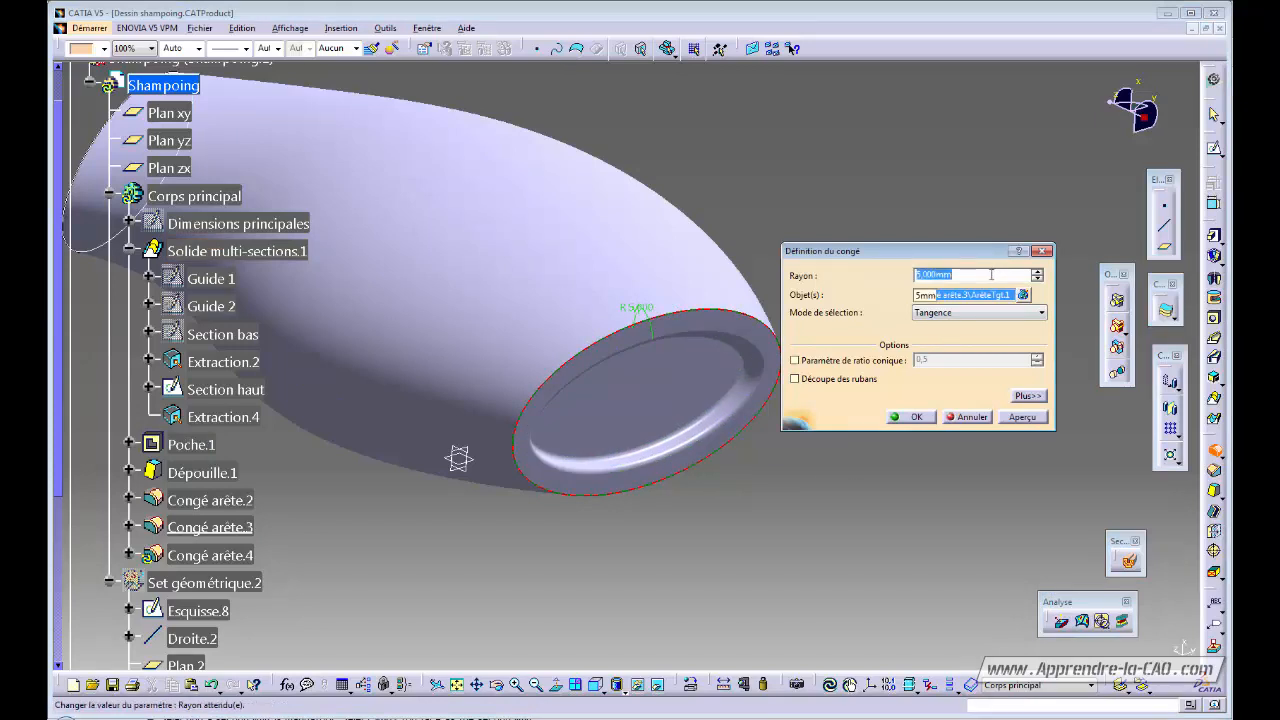
pyautogui.write('2')
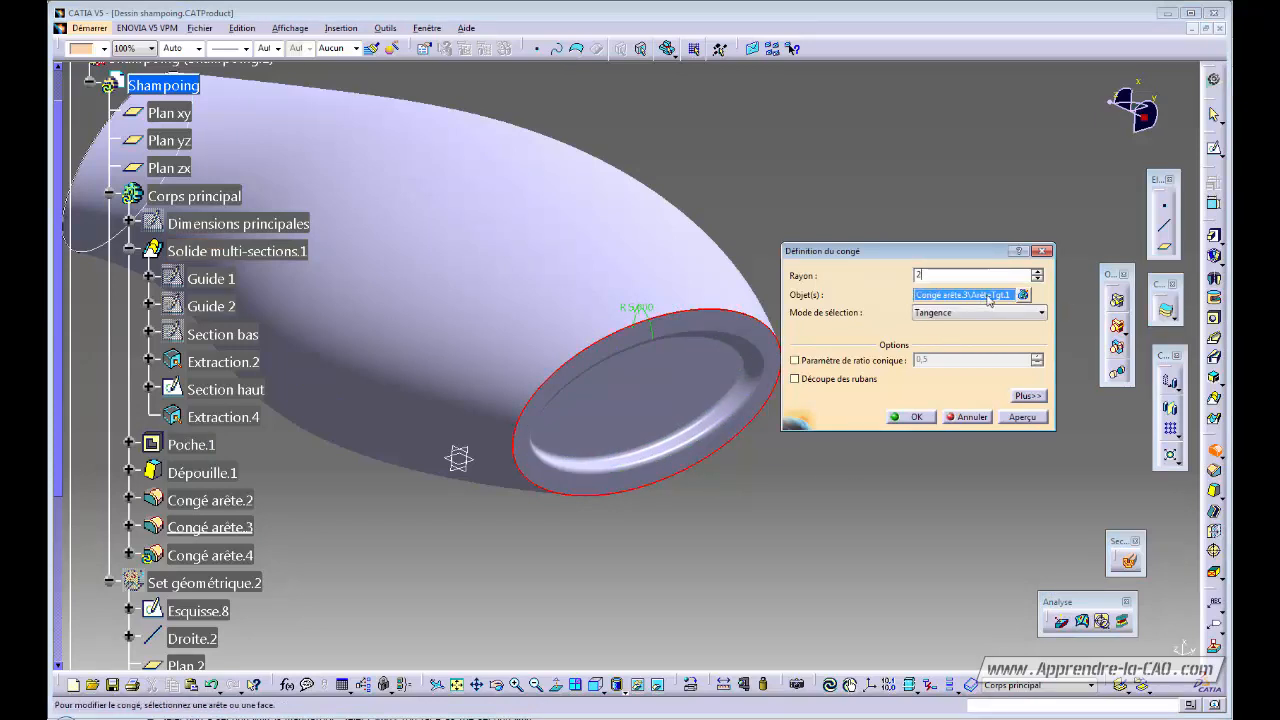
pyautogui.press('Return')
pyautogui.click(1032, 418)
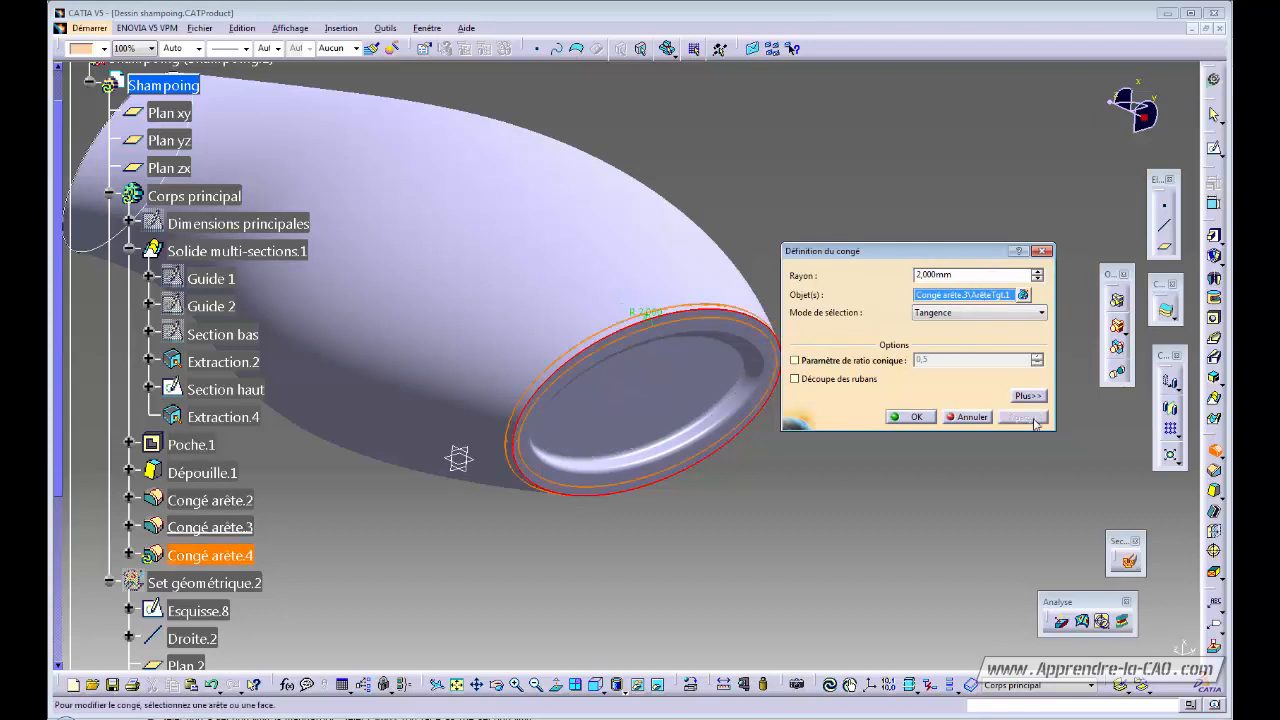
pyautogui.click(921, 422)
# Examine the rounded base of the bottle and check the definition of the recess edge fillet
pyautogui.moveTo(857, 480); pyautogui.dragTo(720, 437, button='middle')
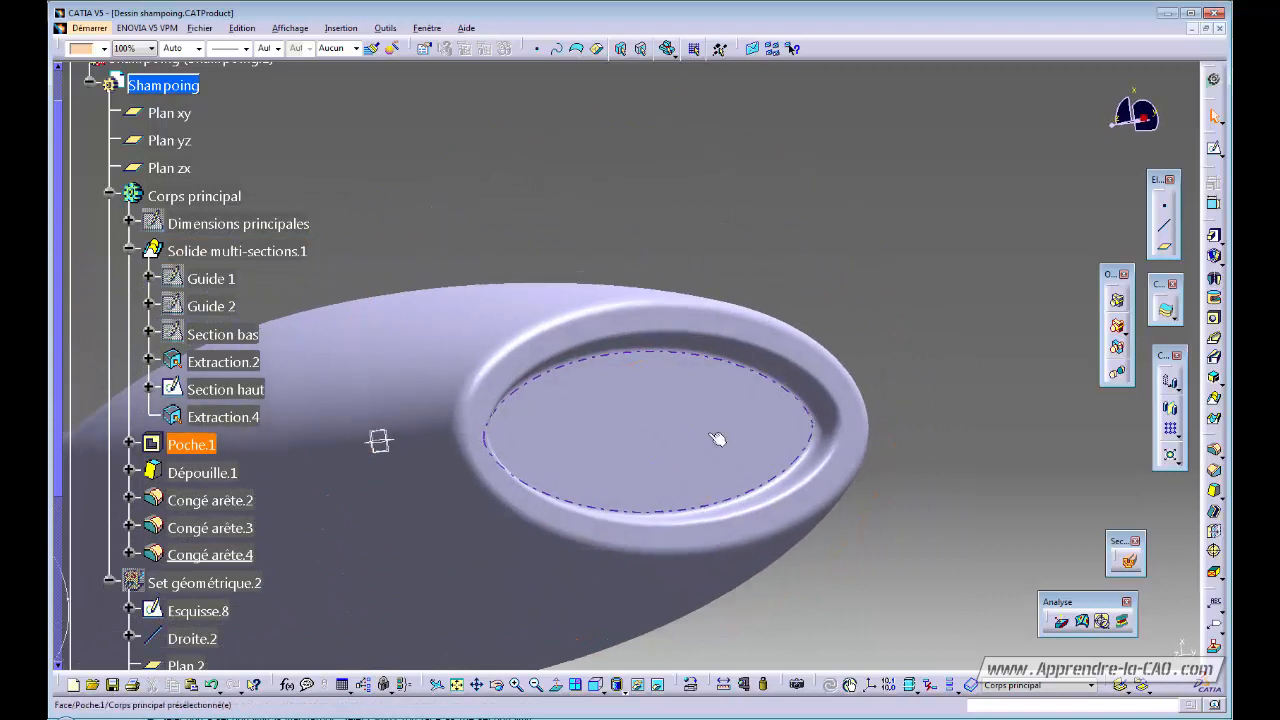
pyautogui.doubleClick(793, 365)
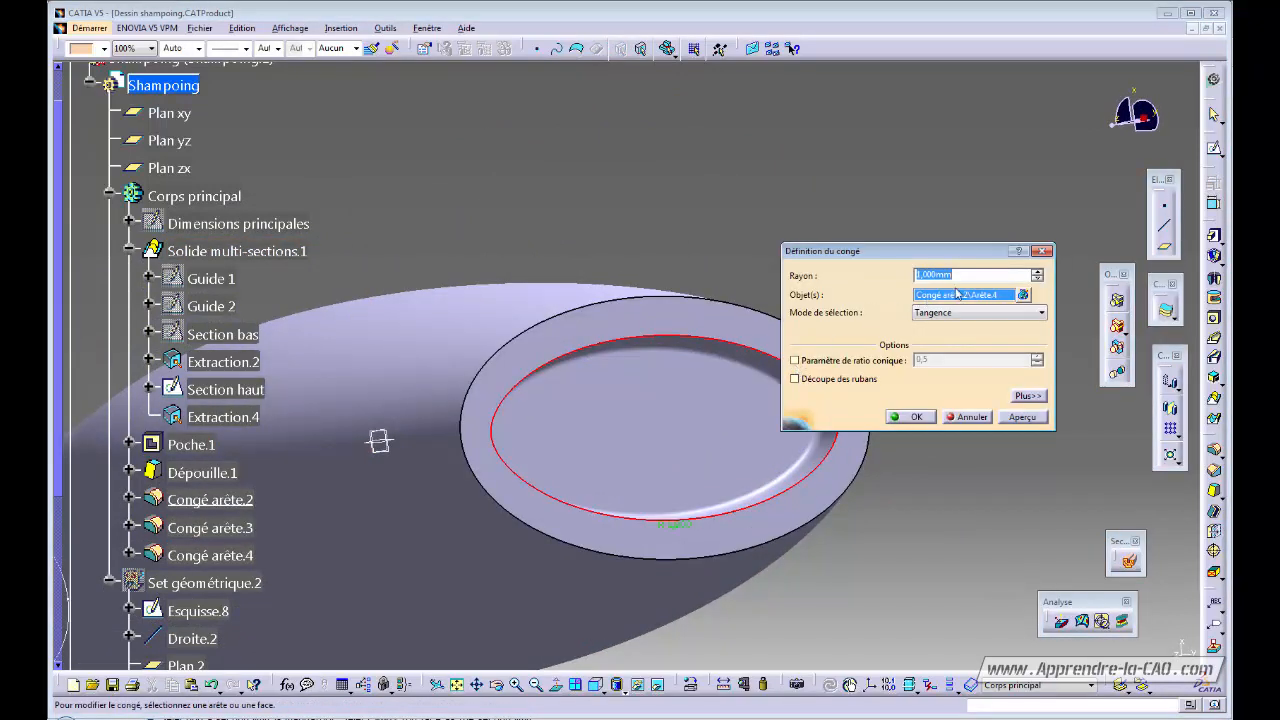
pyautogui.press('Return')
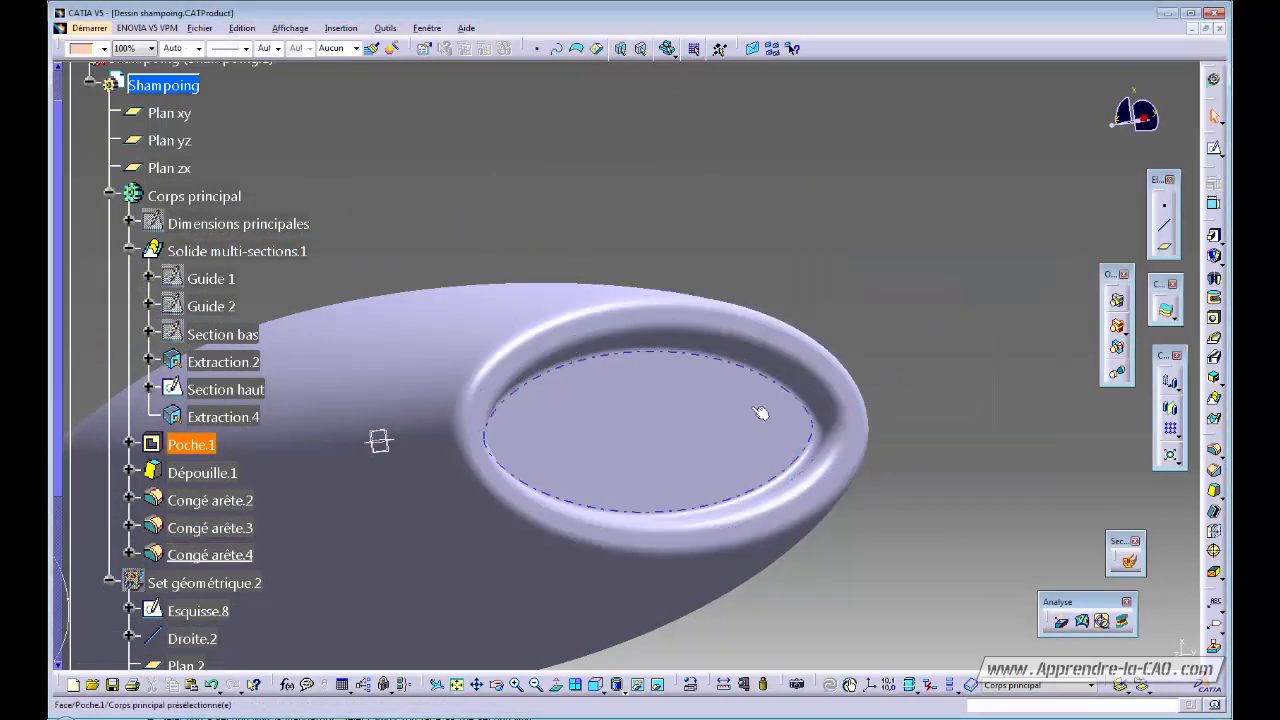
pyautogui.keyDown('ctrl'); pyautogui.moveTo(777, 394); pyautogui.dragTo(822, 395, button='middle'); pyautogui.keyUp('ctrl')
pyautogui.moveTo(773, 274); pyautogui.dragTo(720, 460, button='middle')
pyautogui.keyDown('ctrl'); pyautogui.moveTo(805, 262); pyautogui.dragTo(765, 345, button='middle'); pyautogui.keyUp('ctrl')
pyautogui.moveTo(600, 224); pyautogui.dragTo(737, 305, button='middle')
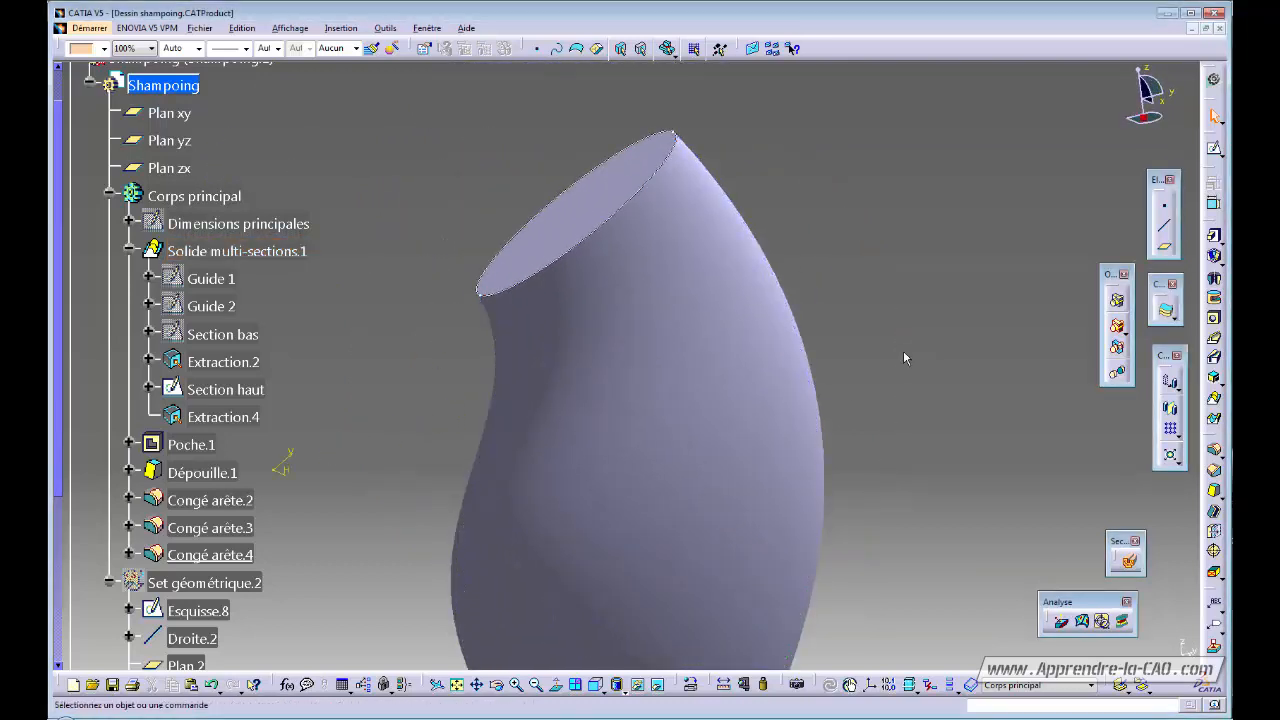
# Examine the slanted top face and overall shape of the bottle, and collapse the multi-section solid in the tree
pyautogui.click(598, 212)
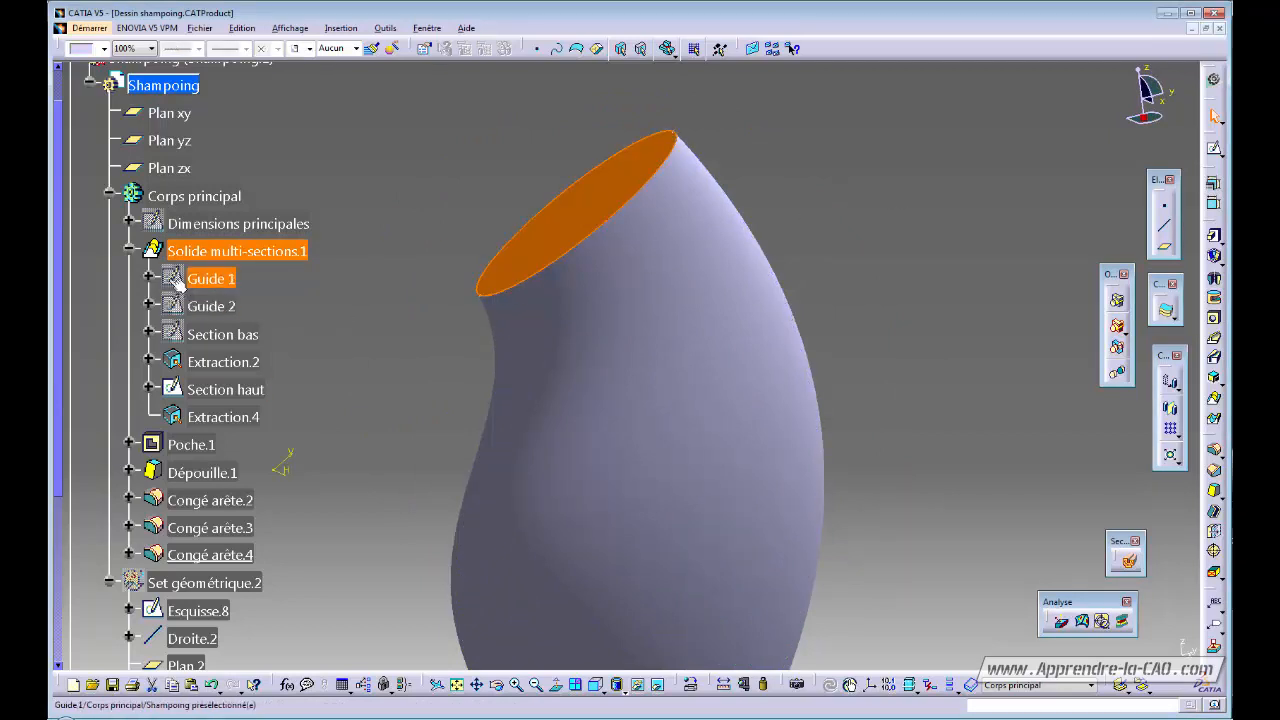
pyautogui.click(128, 250)
pyautogui.click(354, 337)
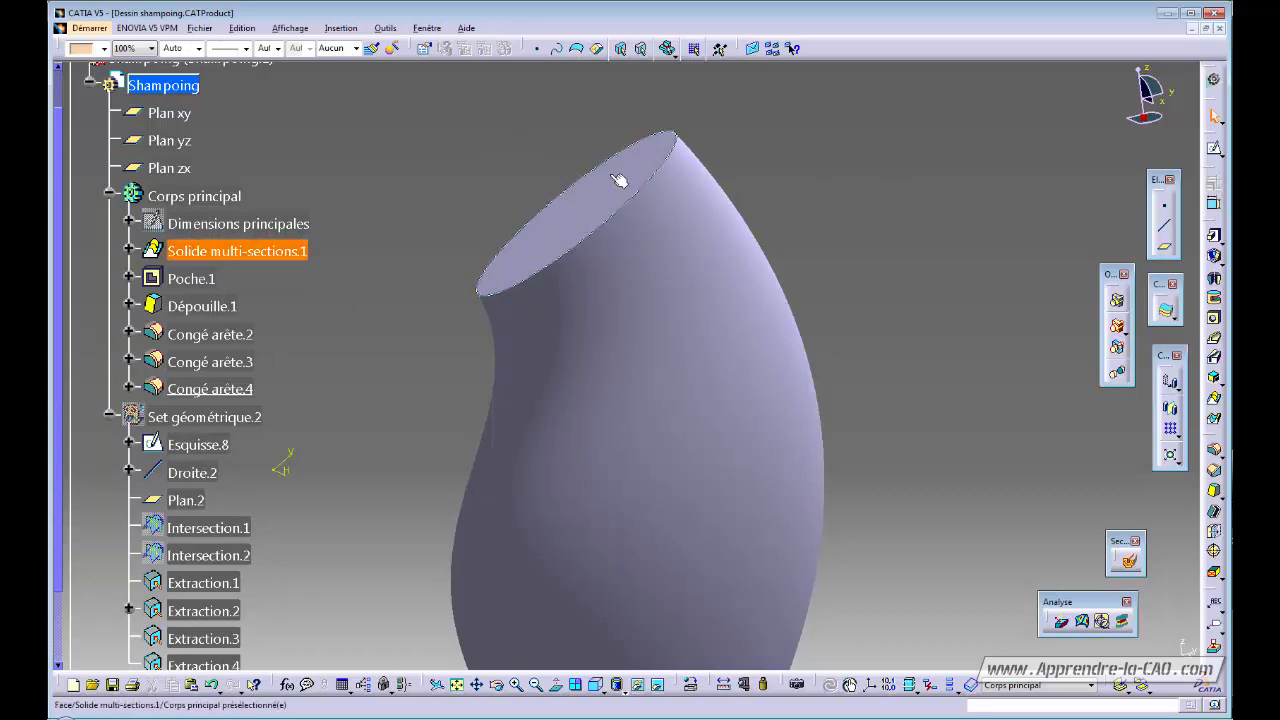
pyautogui.moveTo(620, 180); pyautogui.dragTo(688, 350, button='middle')
pyautogui.click(595, 223)
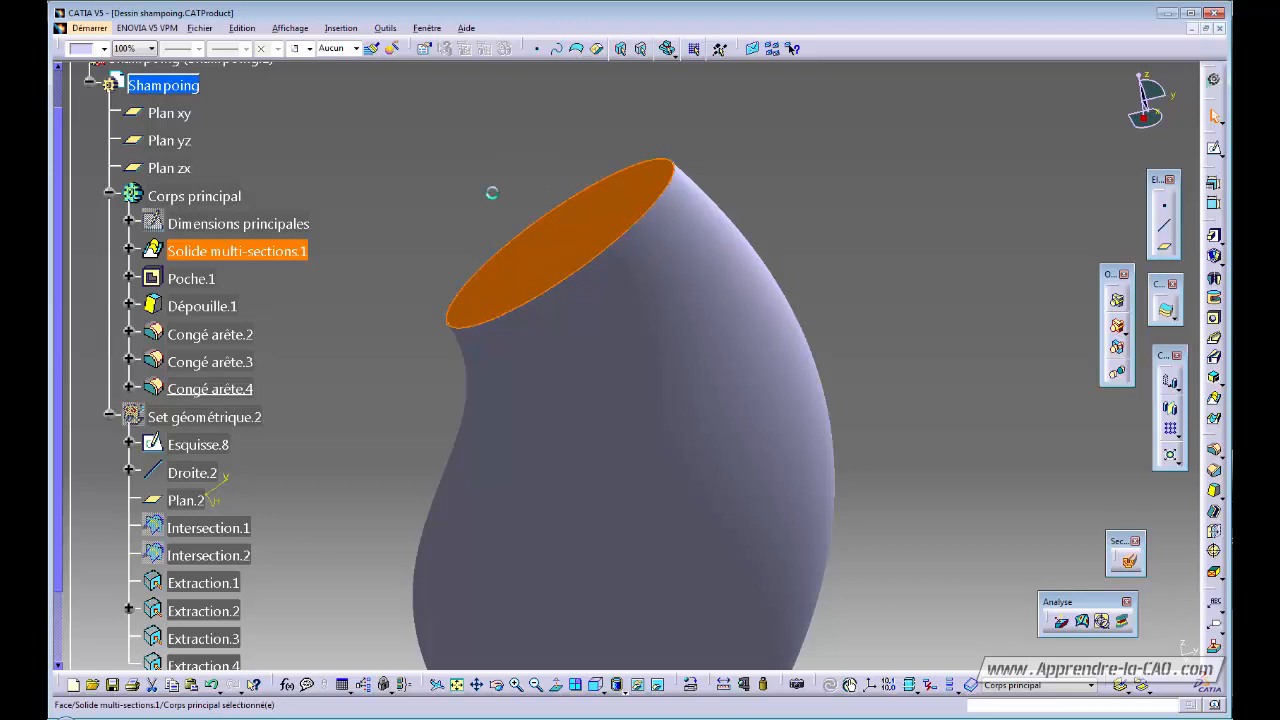
pyautogui.click(440, 185)
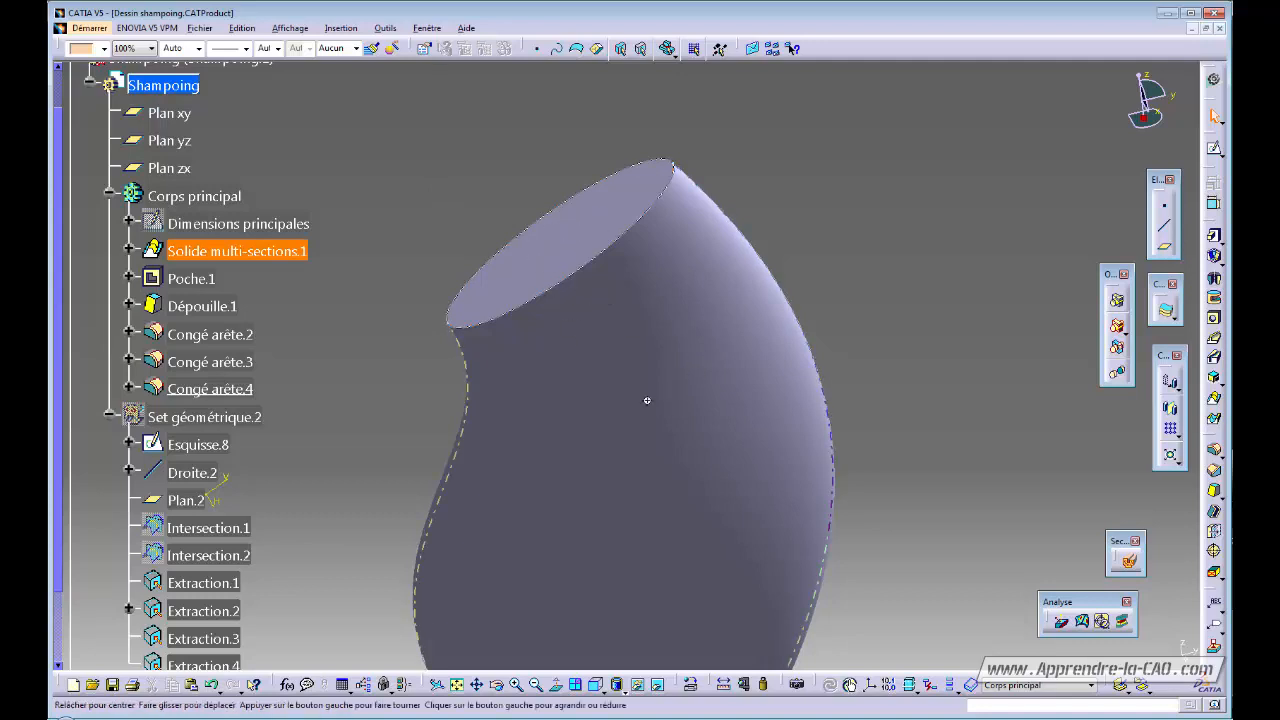
pyautogui.moveTo(648, 400); pyautogui.dragTo(586, 366, button='middle')
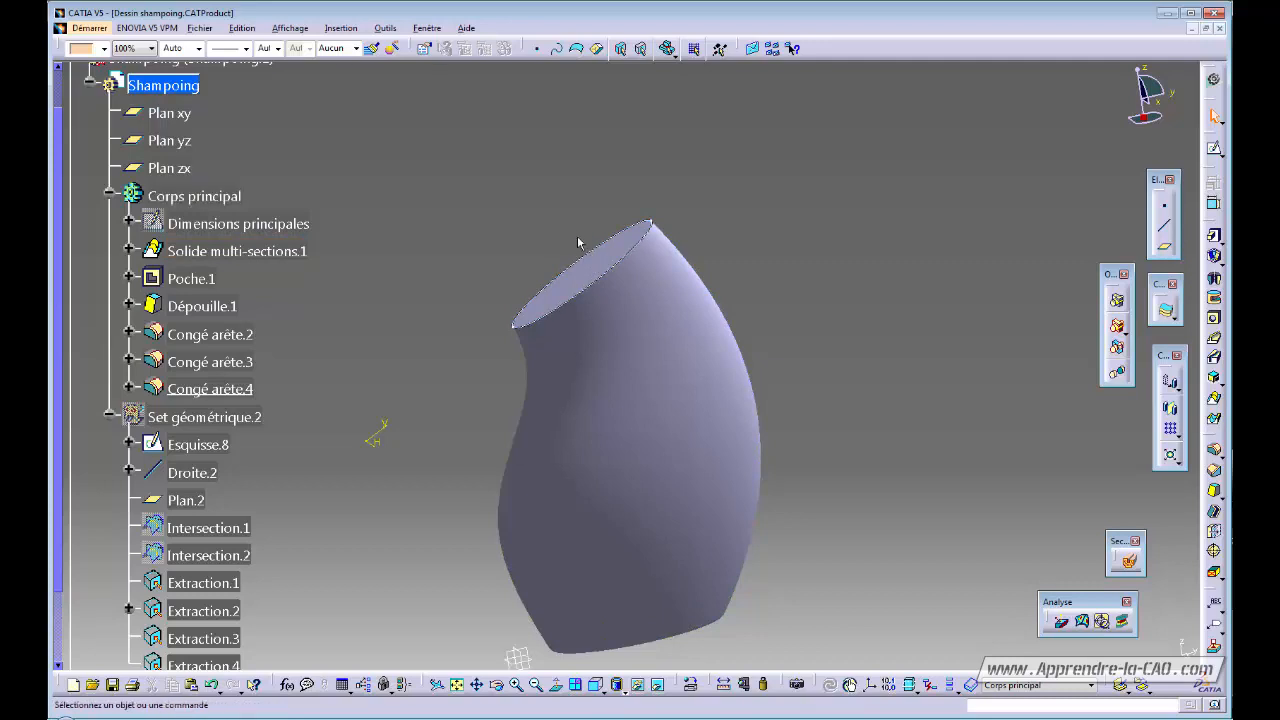
pyautogui.moveTo(757, 323)
pyautogui.mouseDown(button='middle')
pyautogui.moveTo(760, 369)
pyautogui.moveTo(752, 312)
pyautogui.mouseUp(button='middle')
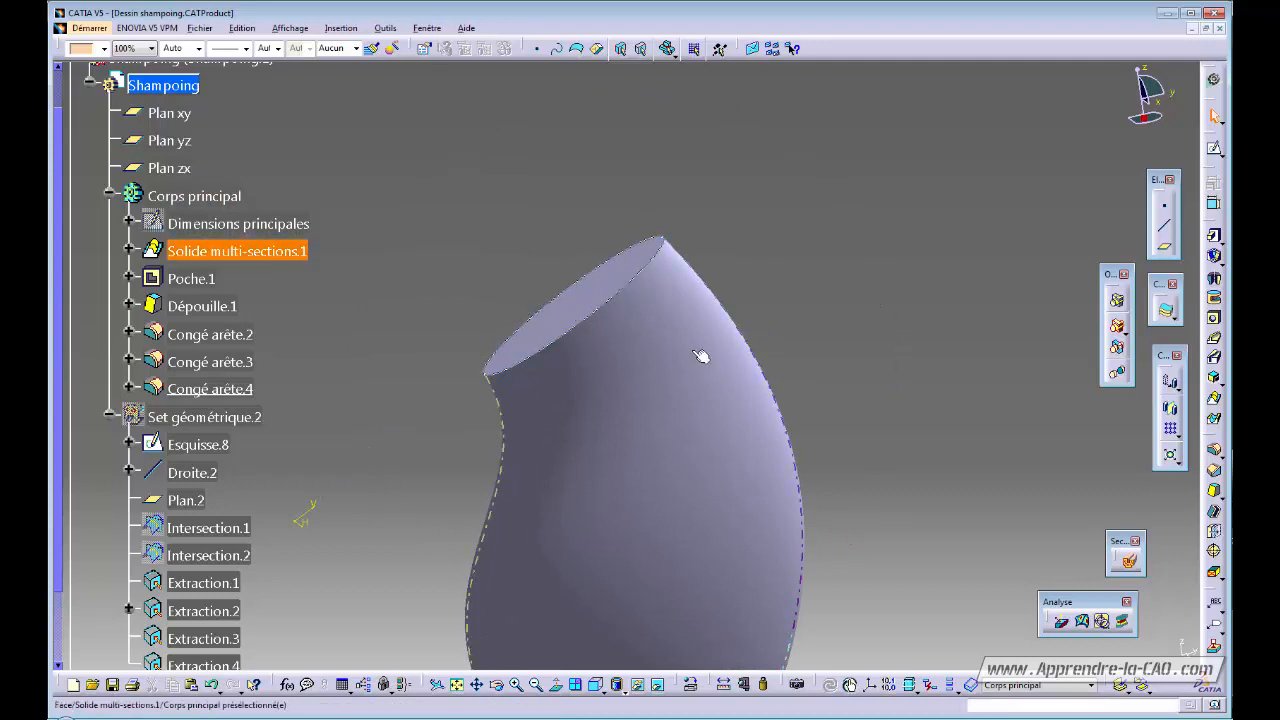
pyautogui.keyDown('ctrl'); pyautogui.moveTo(700, 357); pyautogui.dragTo(684, 444, button='middle'); pyautogui.keyUp('ctrl')
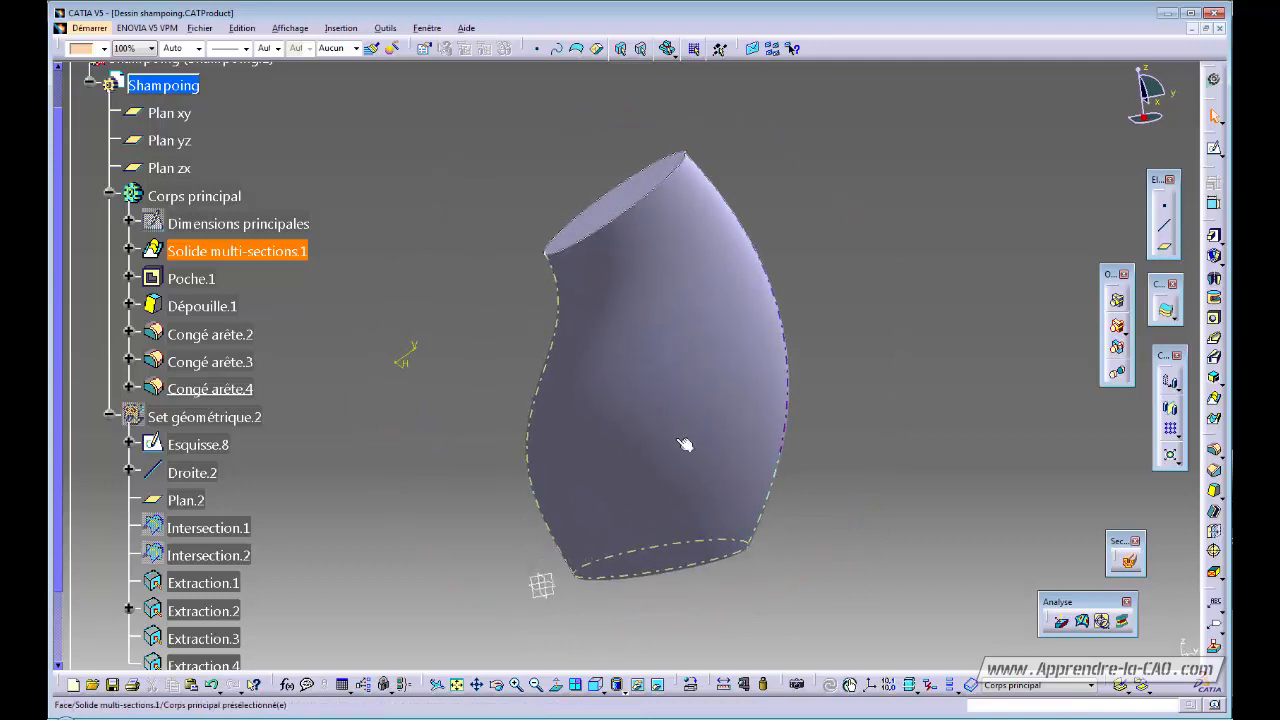
# Start a new sketch on the yz plane
pyautogui.click(543, 581)
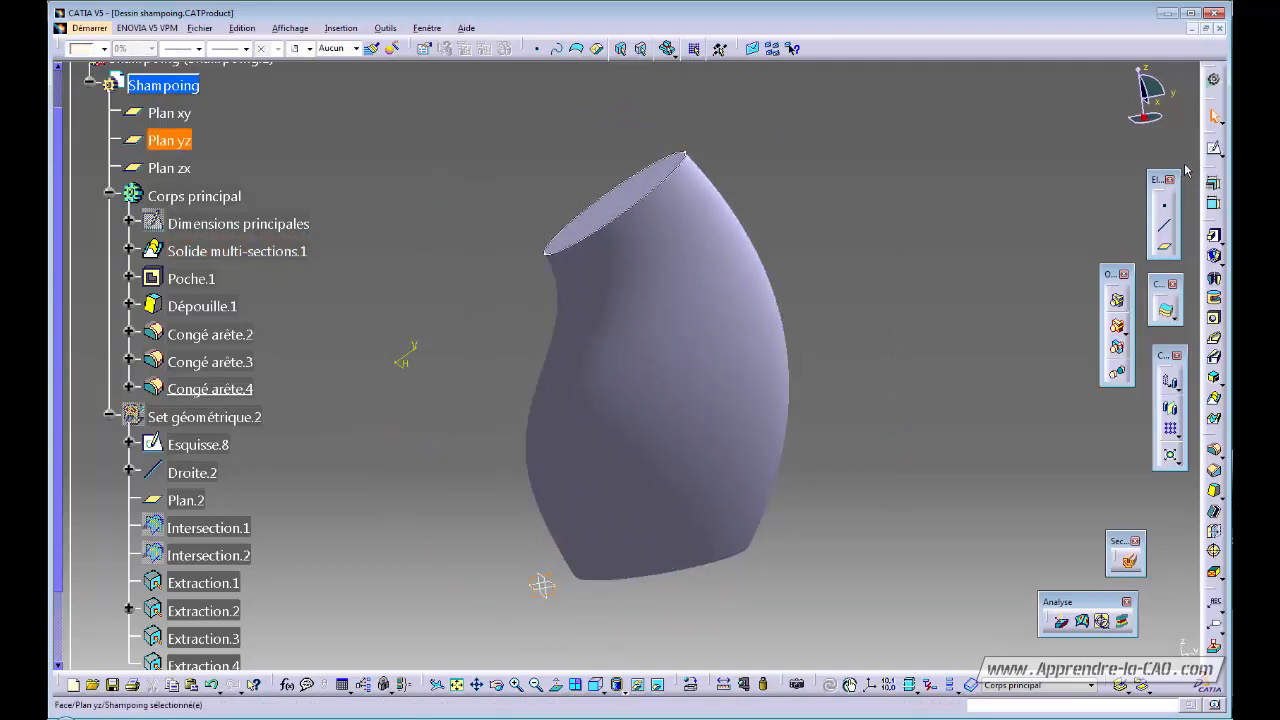
pyautogui.click(1212, 152)
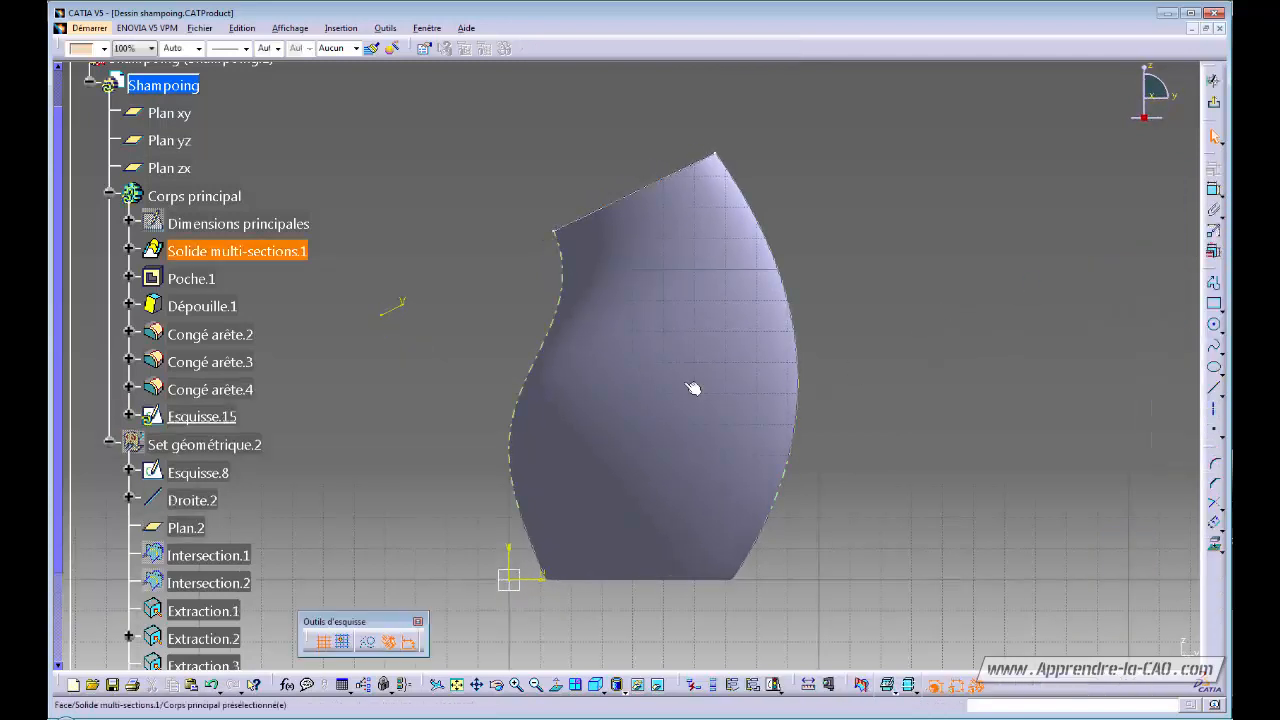
pyautogui.moveTo(666, 310); pyautogui.dragTo(640, 358, button='middle')
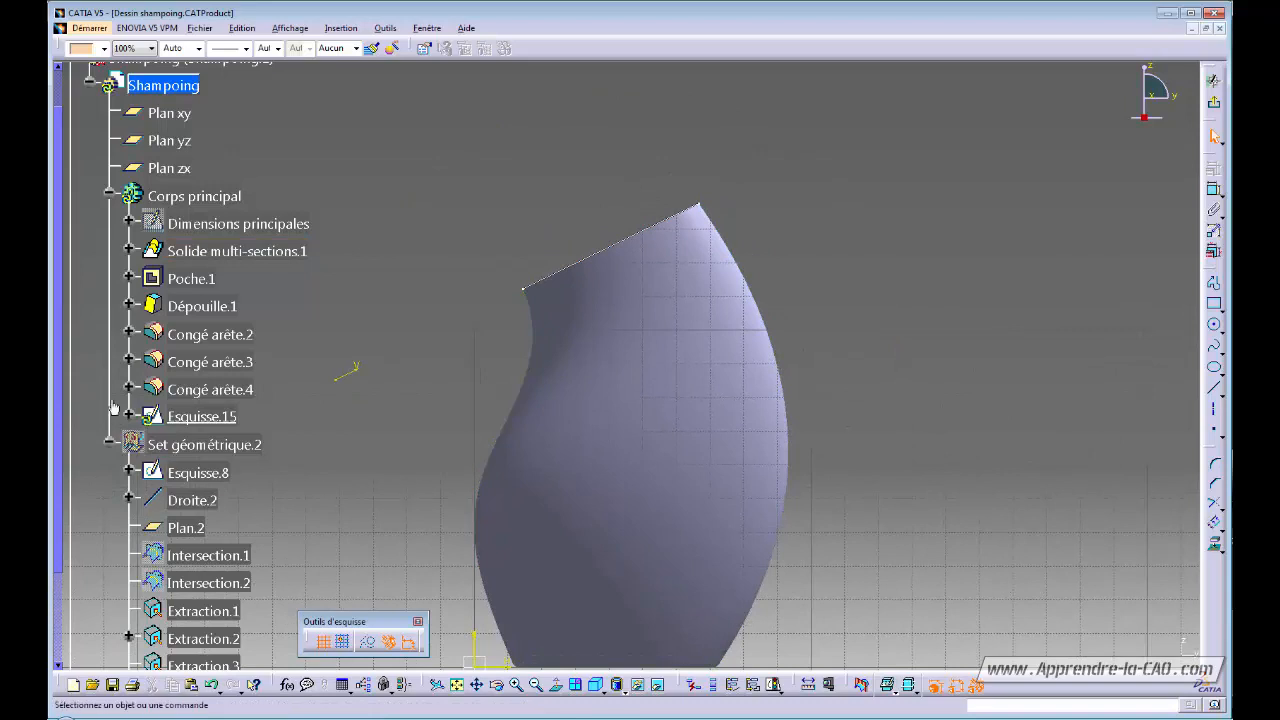
# Show the hidden Set géométrique.2 so that its reference elements can be used in the sketch
pyautogui.click(129, 251)
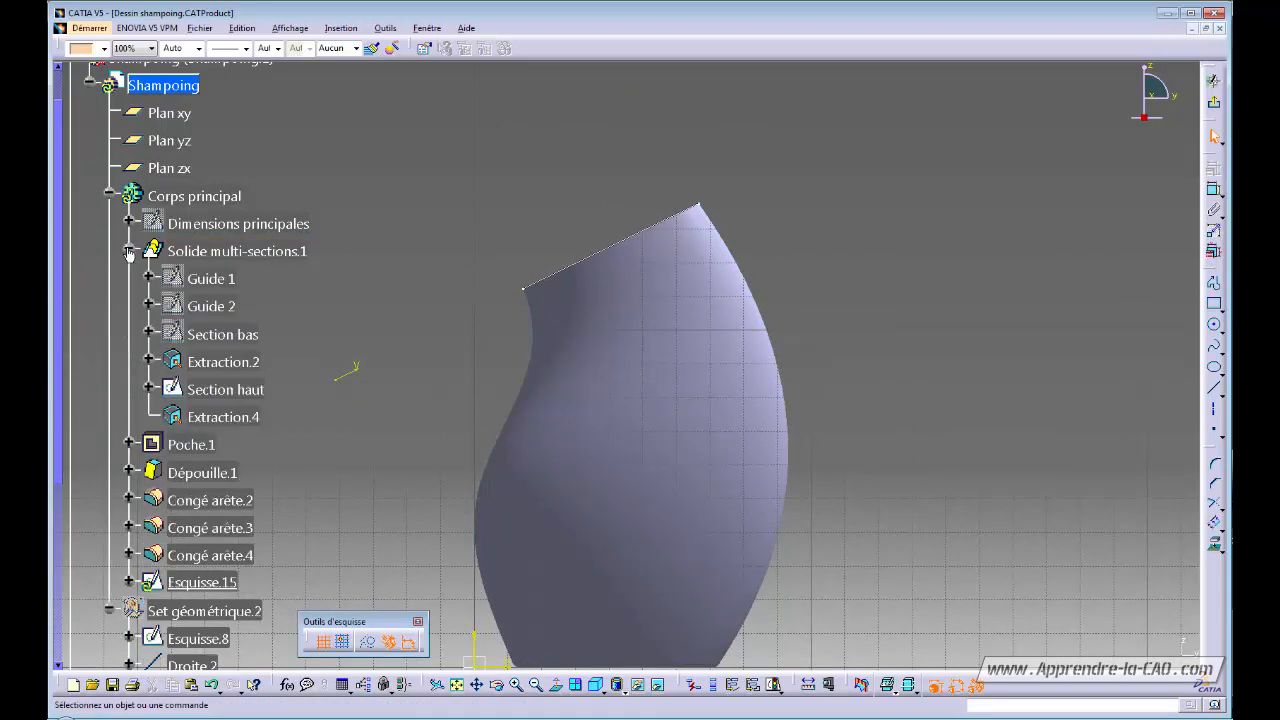
pyautogui.click(129, 251)
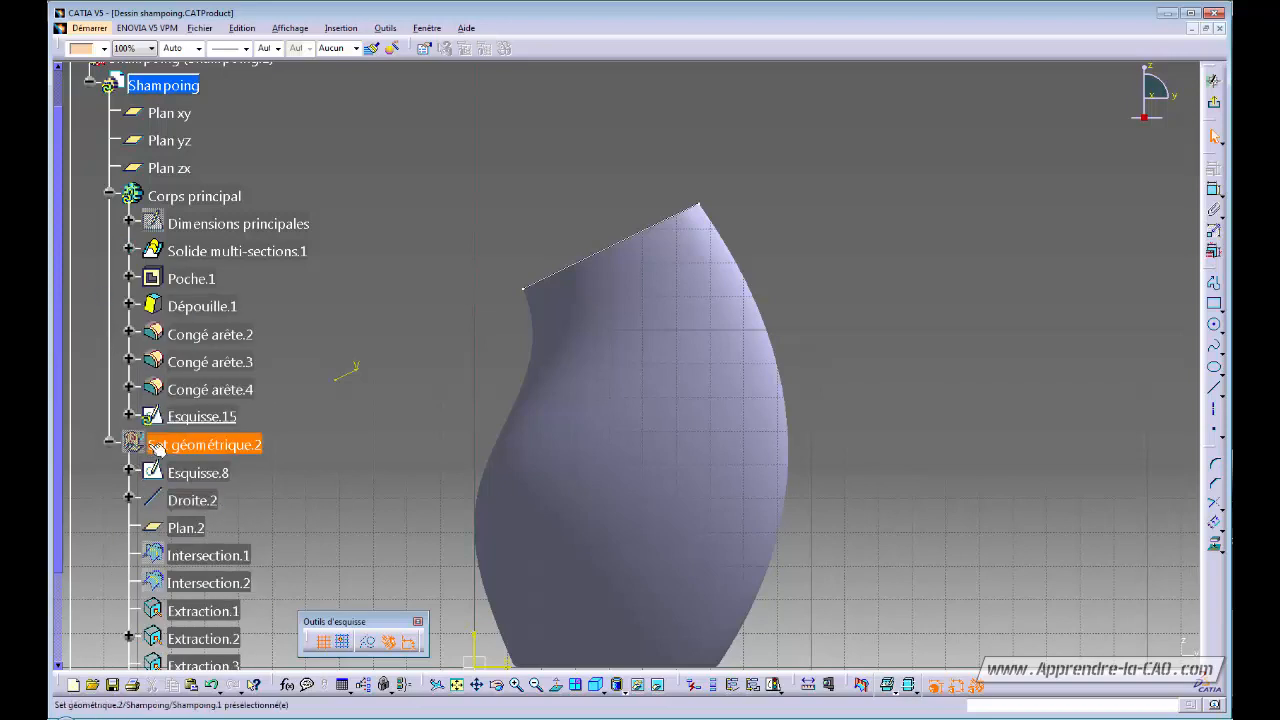
pyautogui.scroll(-2, 58, 403)
pyautogui.rightClick(182, 338)
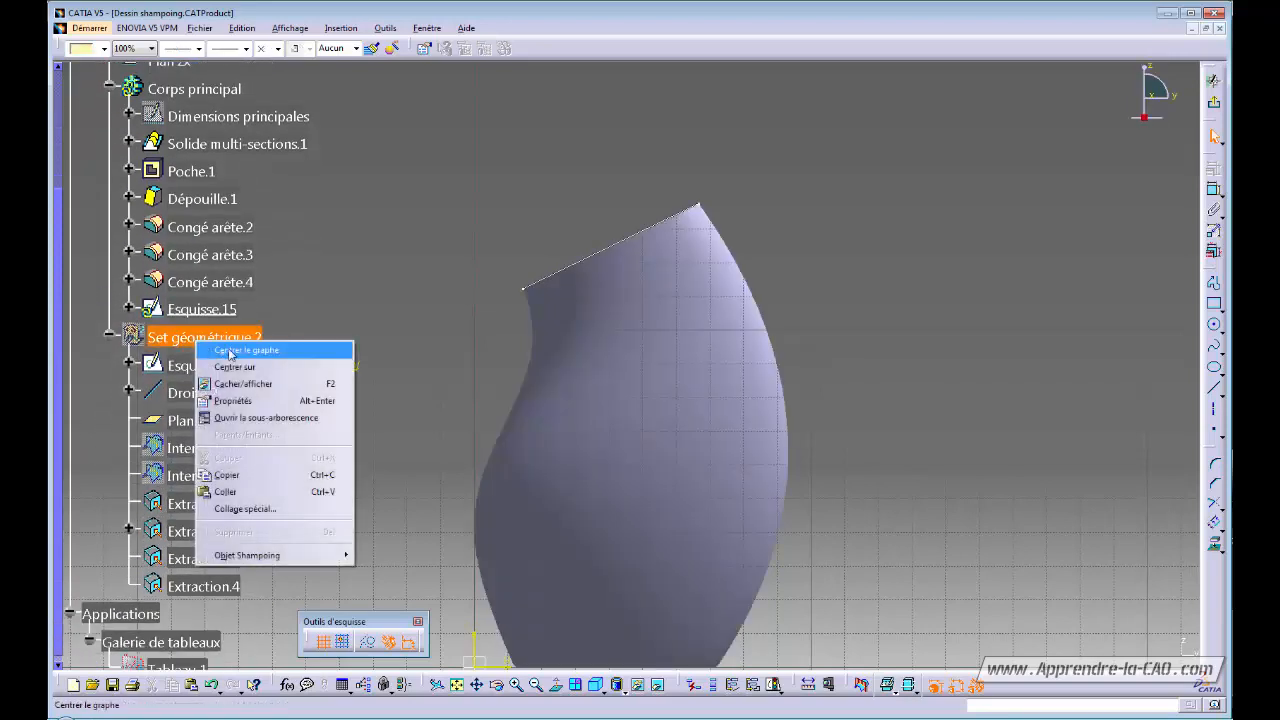
pyautogui.click(278, 383)
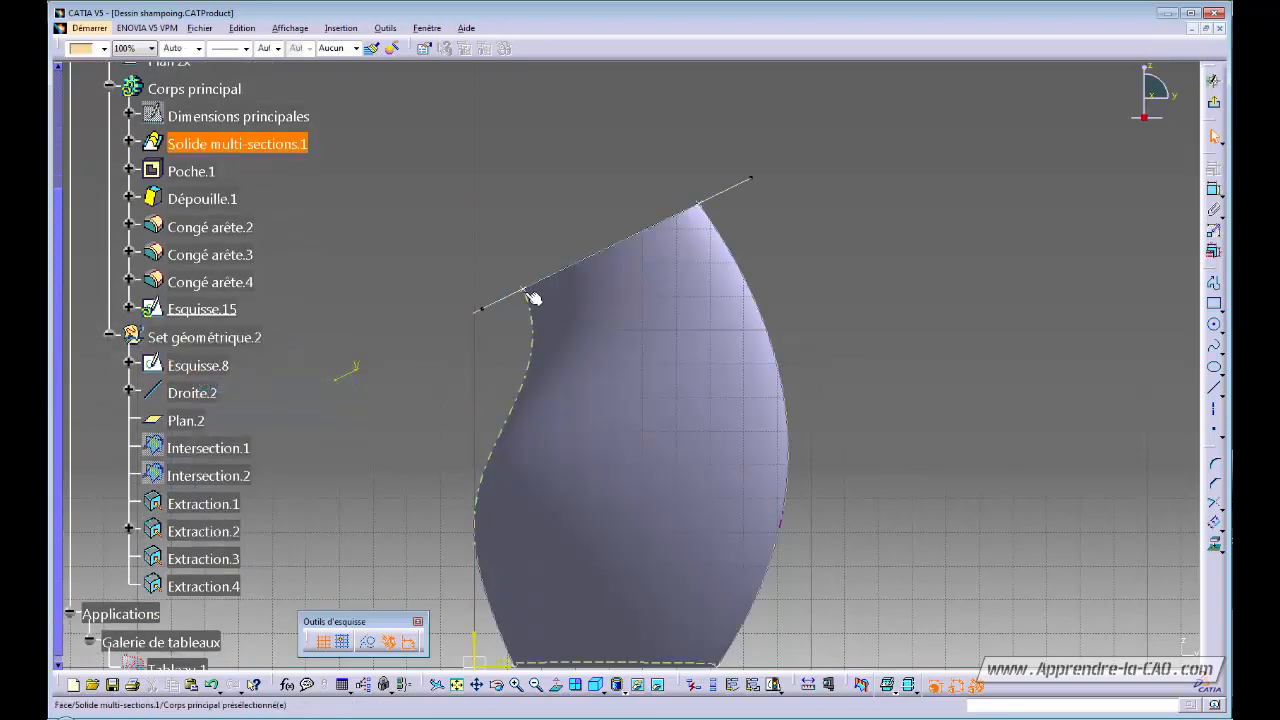
# Project the upper end vertex of the bottle's slanted top face onto the sketch plane
pyautogui.click(697, 204)
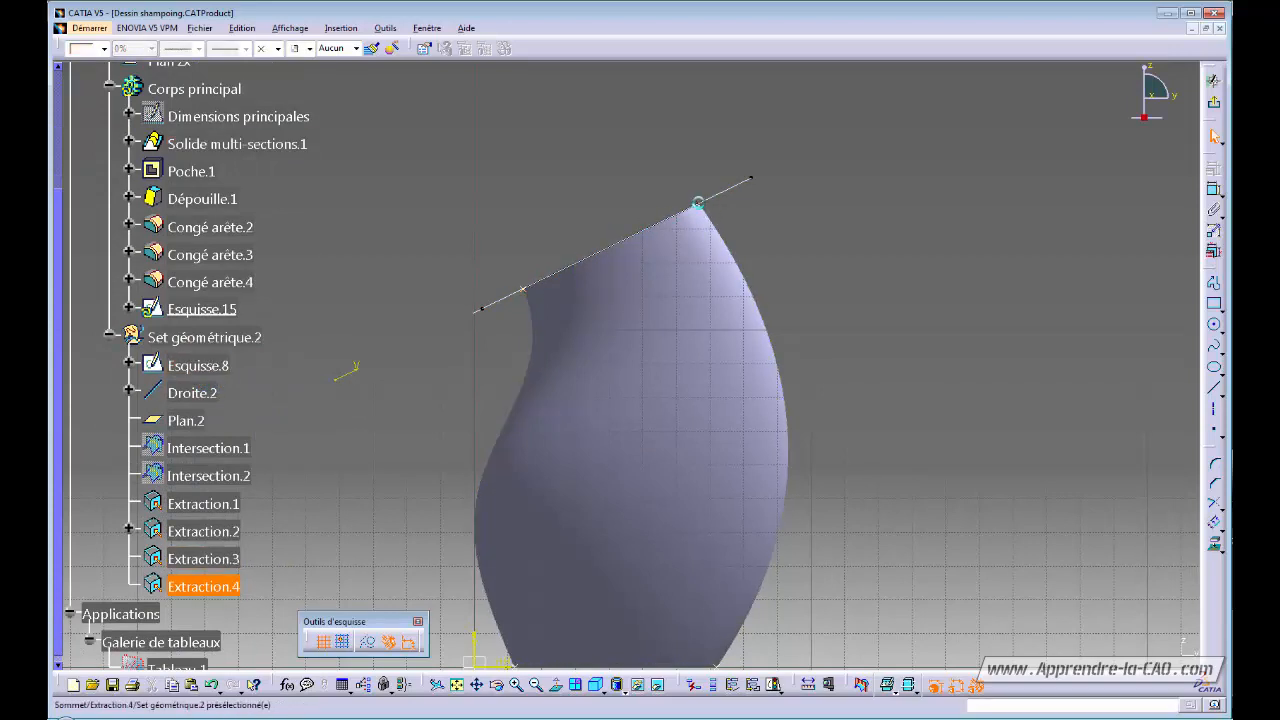
pyautogui.click(906, 357)
pyautogui.moveTo(655, 355); pyautogui.dragTo(694, 296, button='middle')
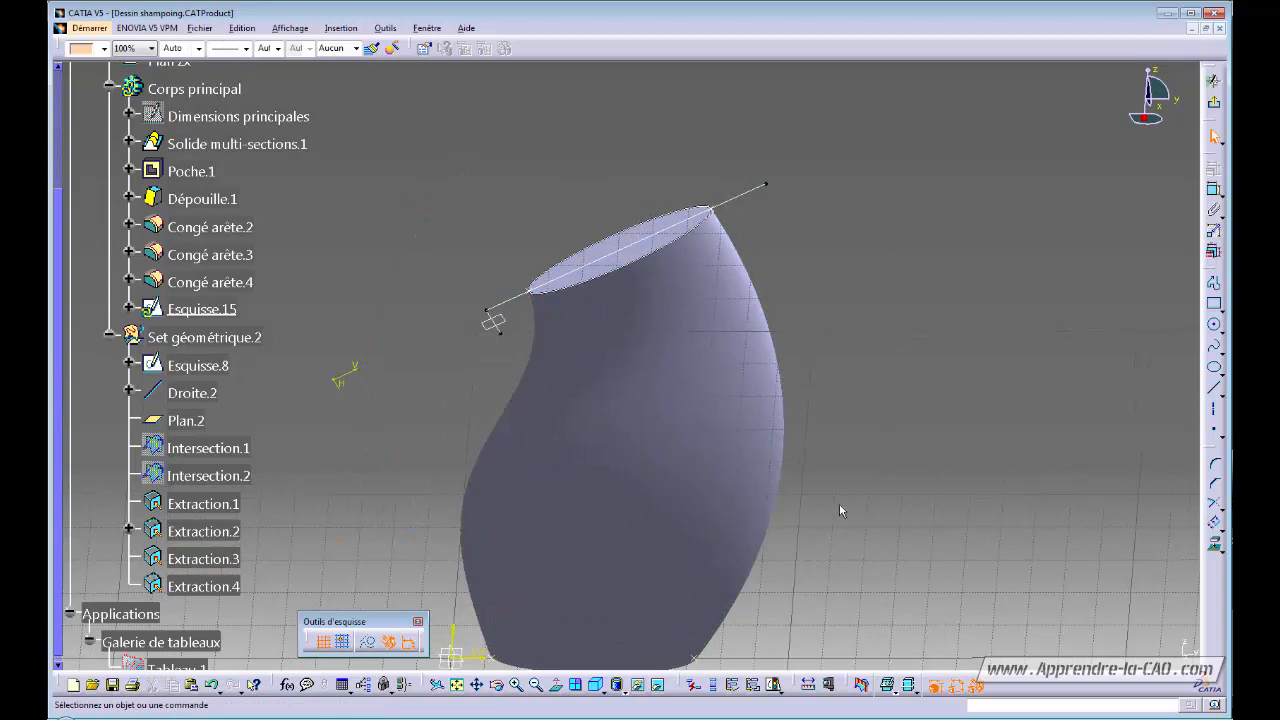
pyautogui.moveTo(839, 503); pyautogui.dragTo(820, 410, button='middle')
pyautogui.moveTo(597, 440); pyautogui.dragTo(617, 526, button='middle')
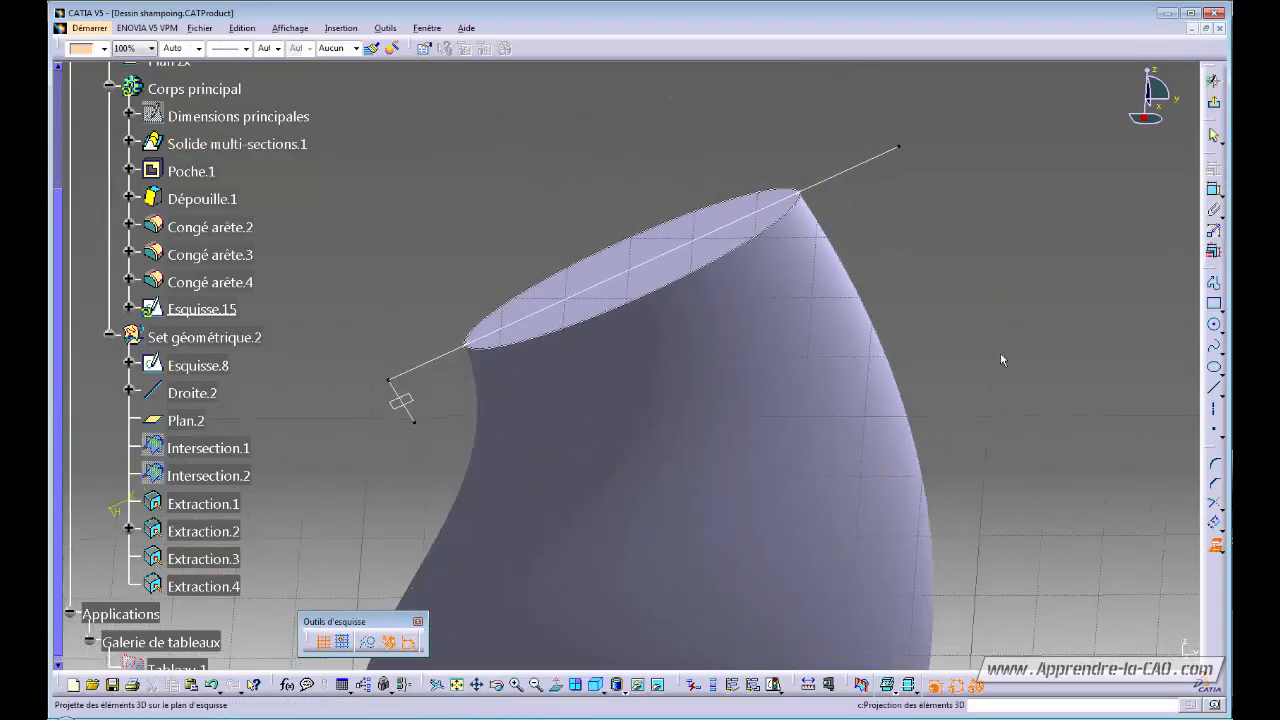
pyautogui.click(804, 197)
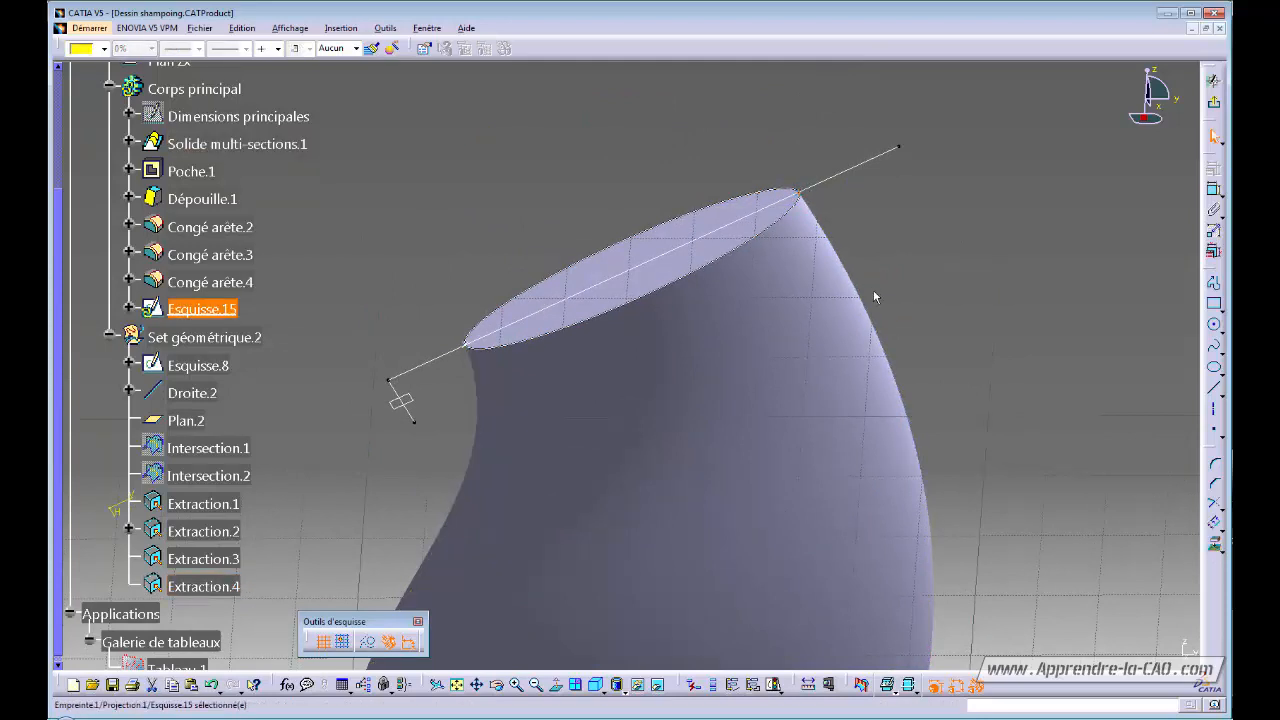
# Make the projected point a construction element and project the lower end vertex of the slanted top face as construction geometry
pyautogui.click(368, 642)
pyautogui.click(326, 534)
pyautogui.click(1215, 545)
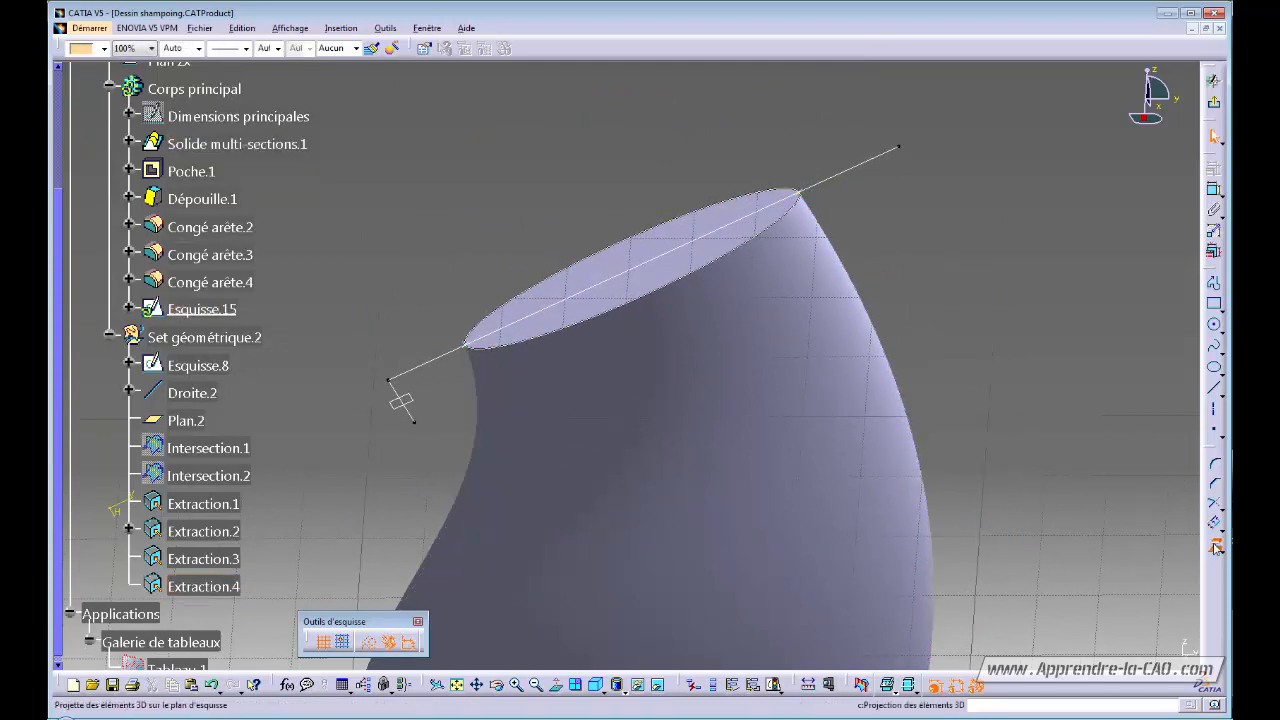
pyautogui.click(464, 343)
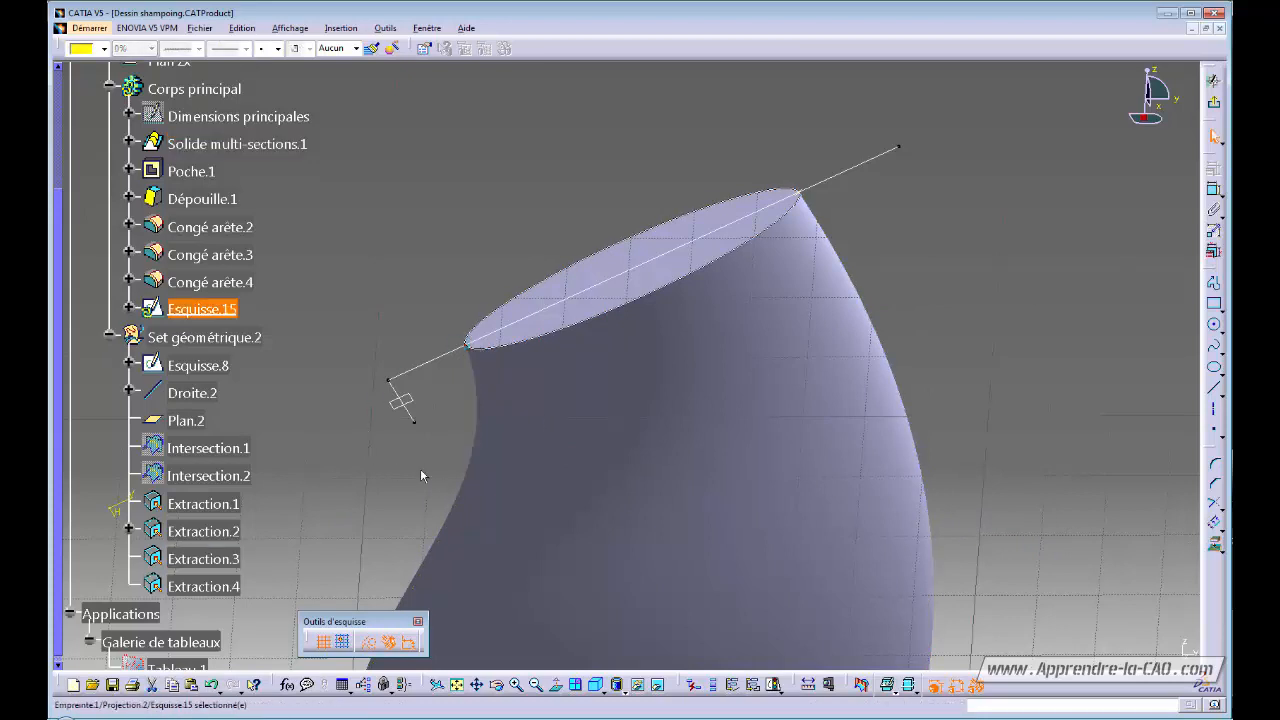
pyautogui.moveTo(668, 456)
pyautogui.mouseDown(button='middle')
pyautogui.moveTo(651, 503)
pyautogui.moveTo(660, 474)
pyautogui.moveTo(617, 457)
pyautogui.moveTo(633, 474)
pyautogui.moveTo(655, 450)
pyautogui.mouseUp(button='middle')
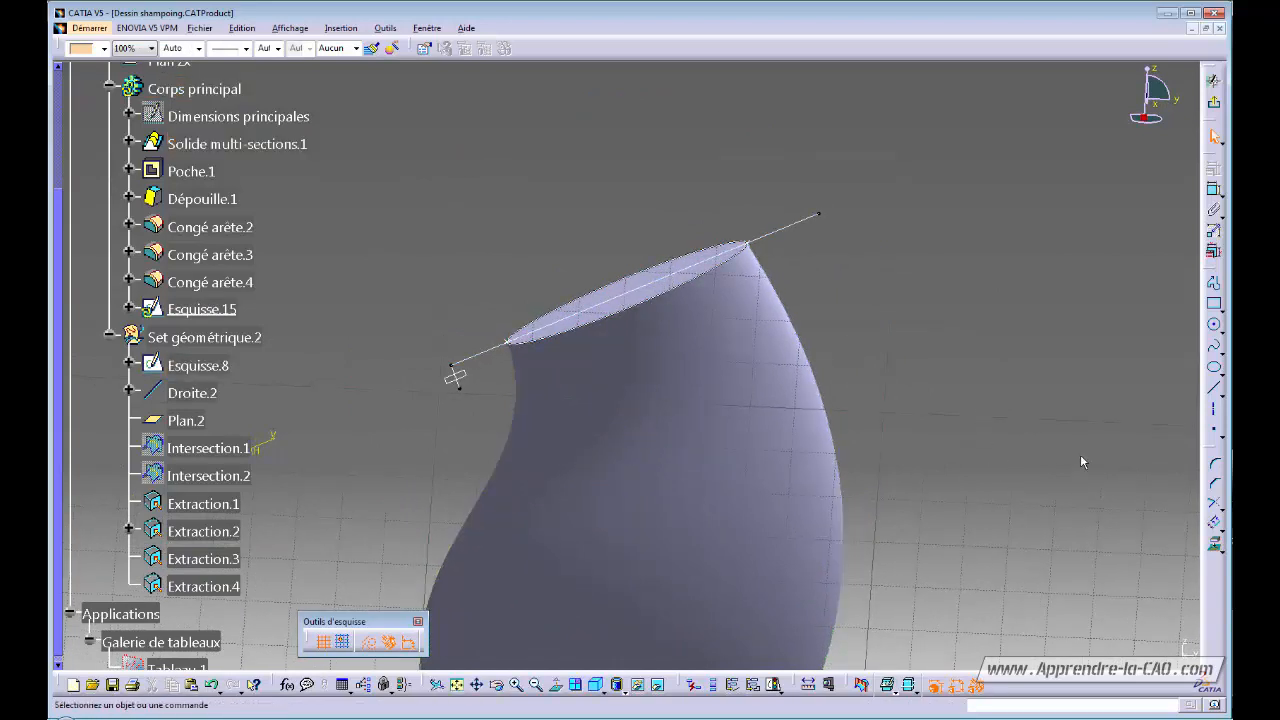
# Hide the 3D background elements and draw a construction line between the two projected points
pyautogui.click(1214, 430)
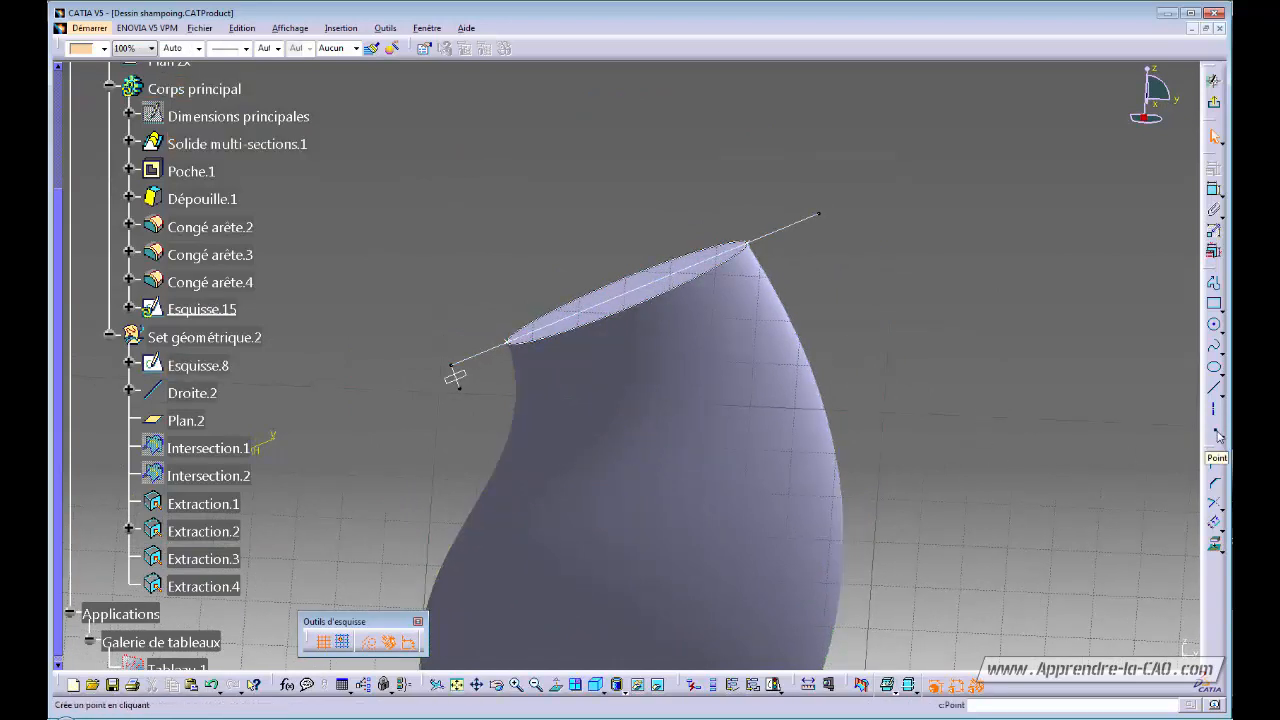
pyautogui.click(1215, 388)
pyautogui.click(1215, 388)
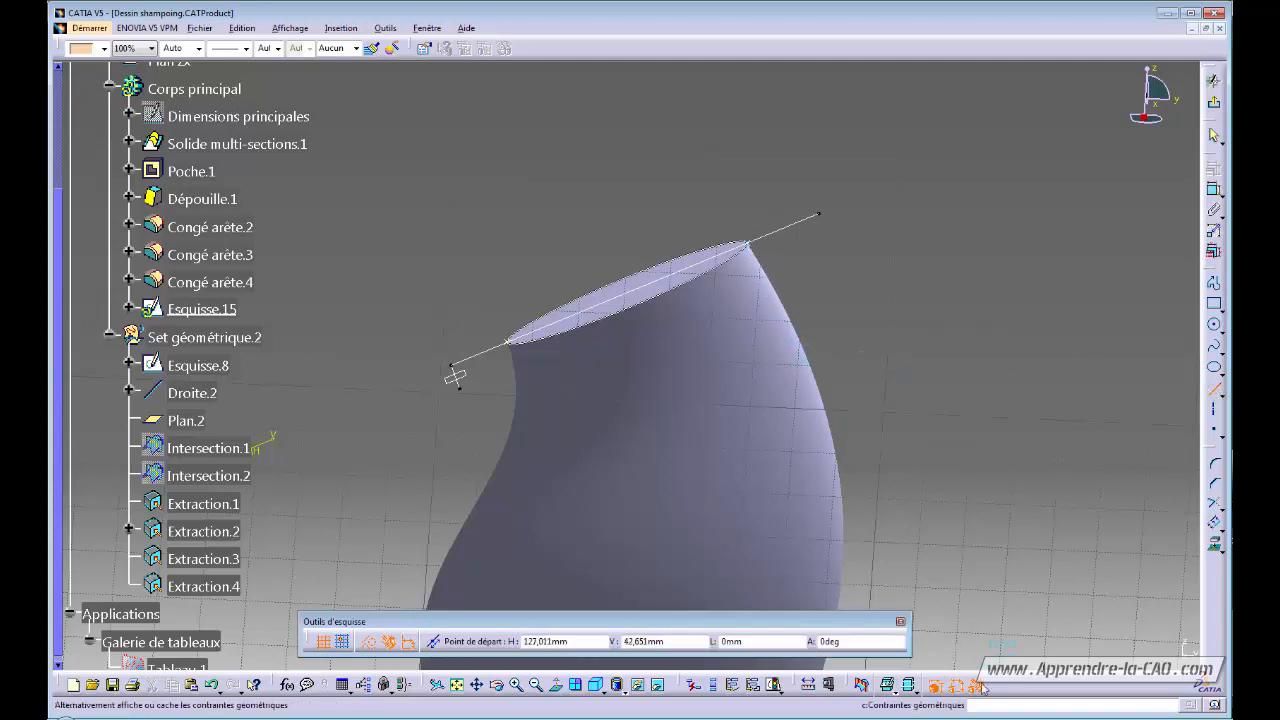
pyautogui.click(910, 692)
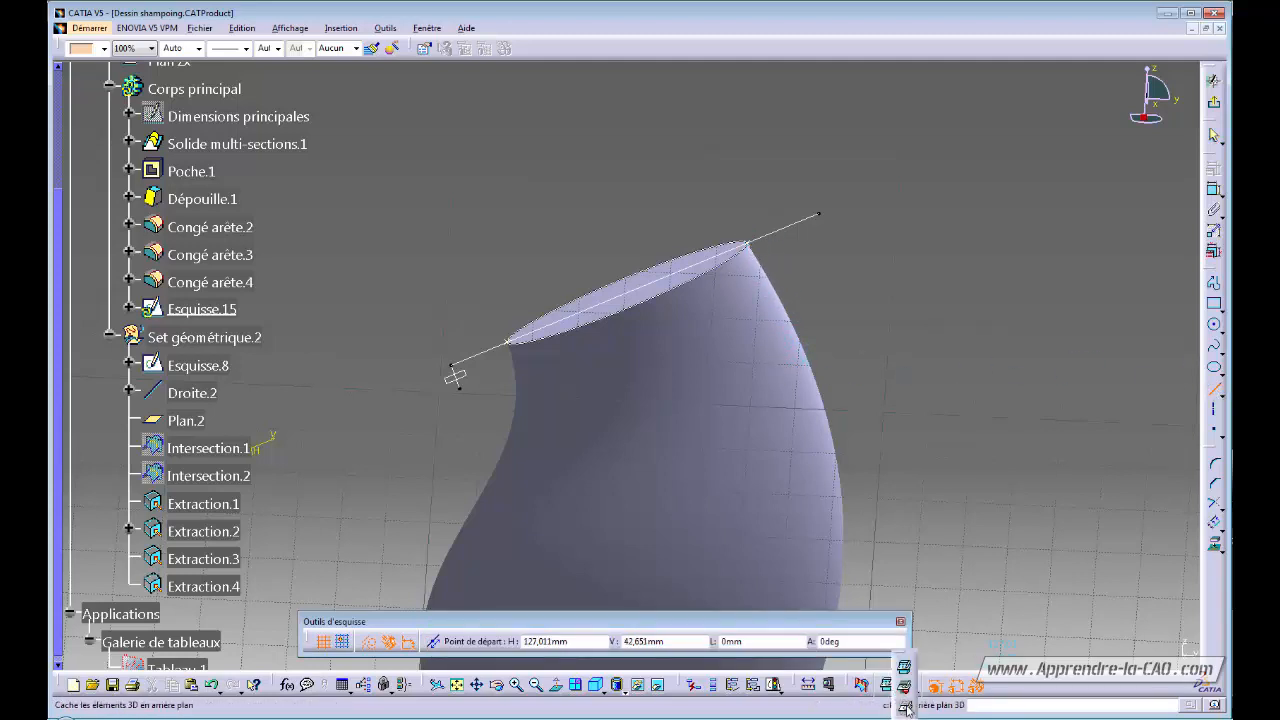
pyautogui.click(905, 707)
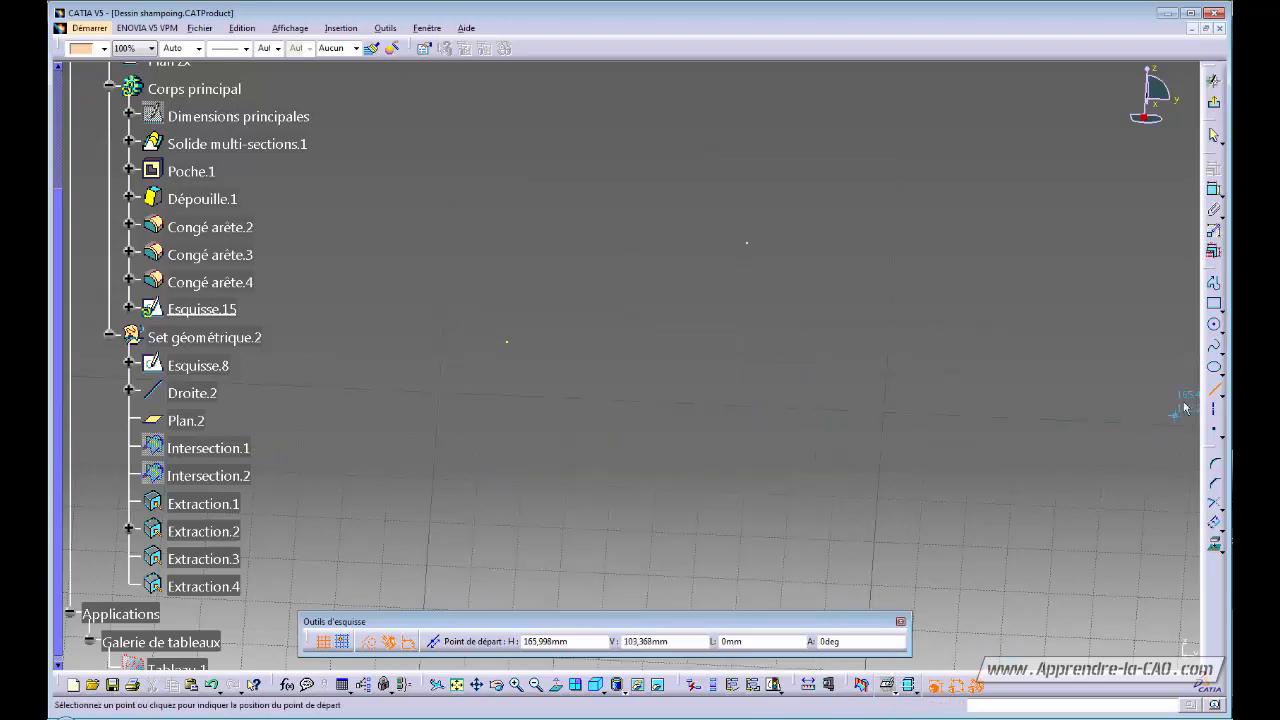
pyautogui.click(746, 243)
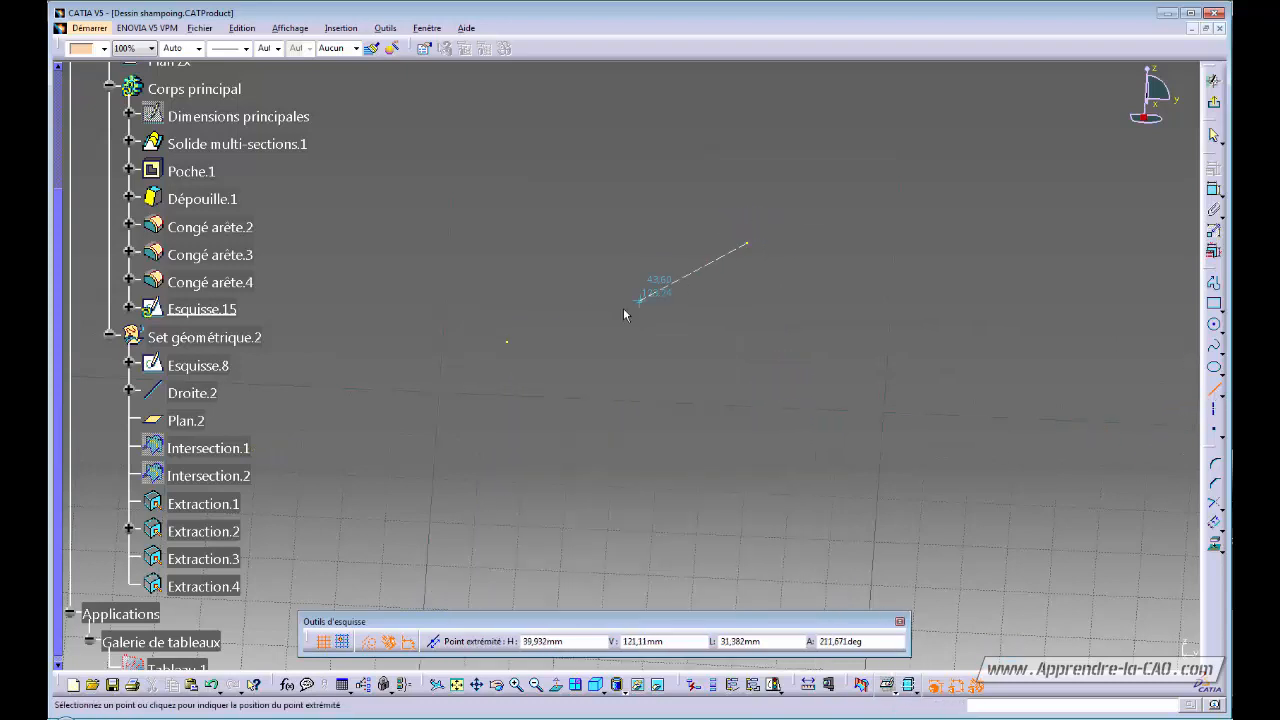
pyautogui.click(510, 340)
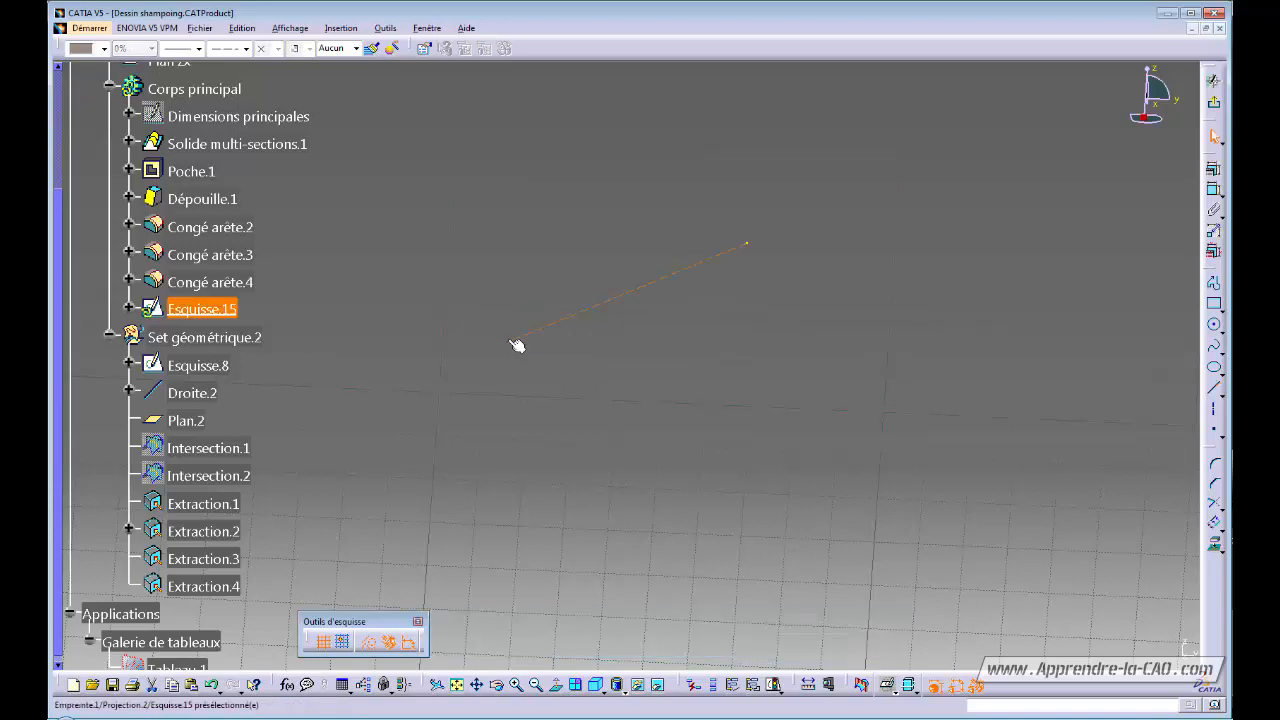
pyautogui.click(718, 350)
pyautogui.moveTo(718, 350); pyautogui.dragTo(869, 369, button='middle')
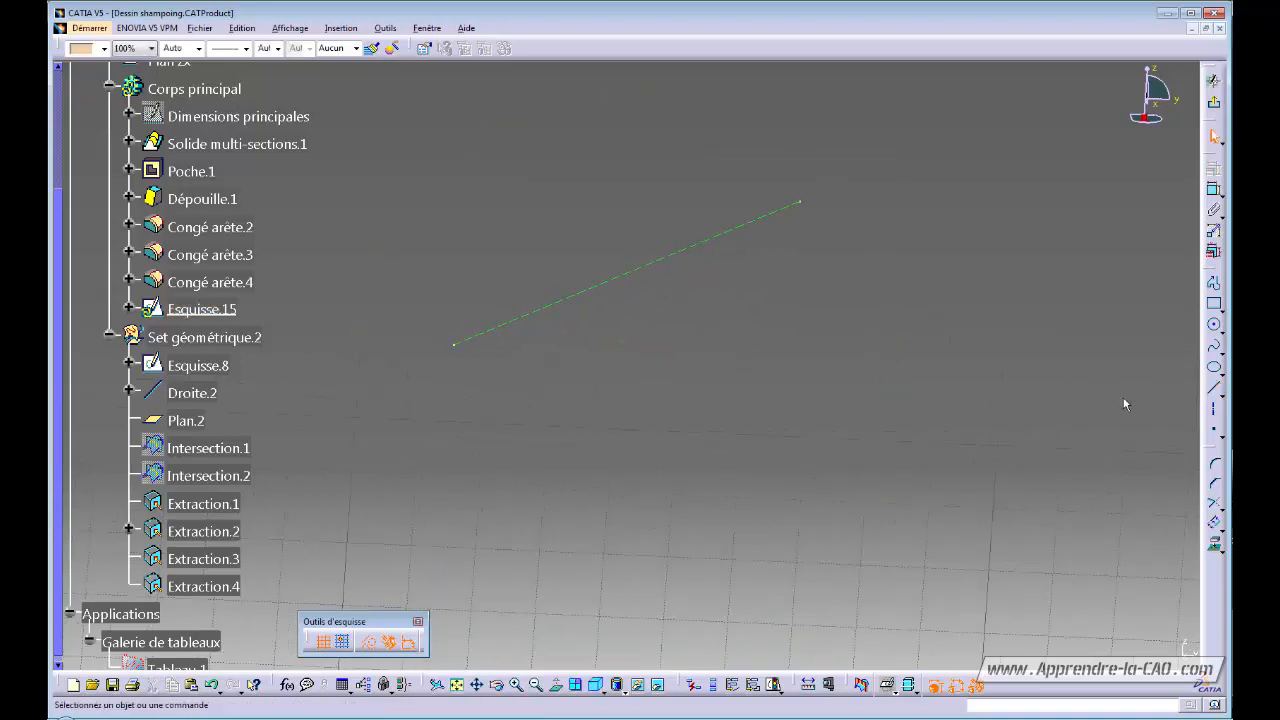
# Draw a construction line upward from the midpoint of the slanted line, perpendicular to it
pyautogui.click(1214, 393)
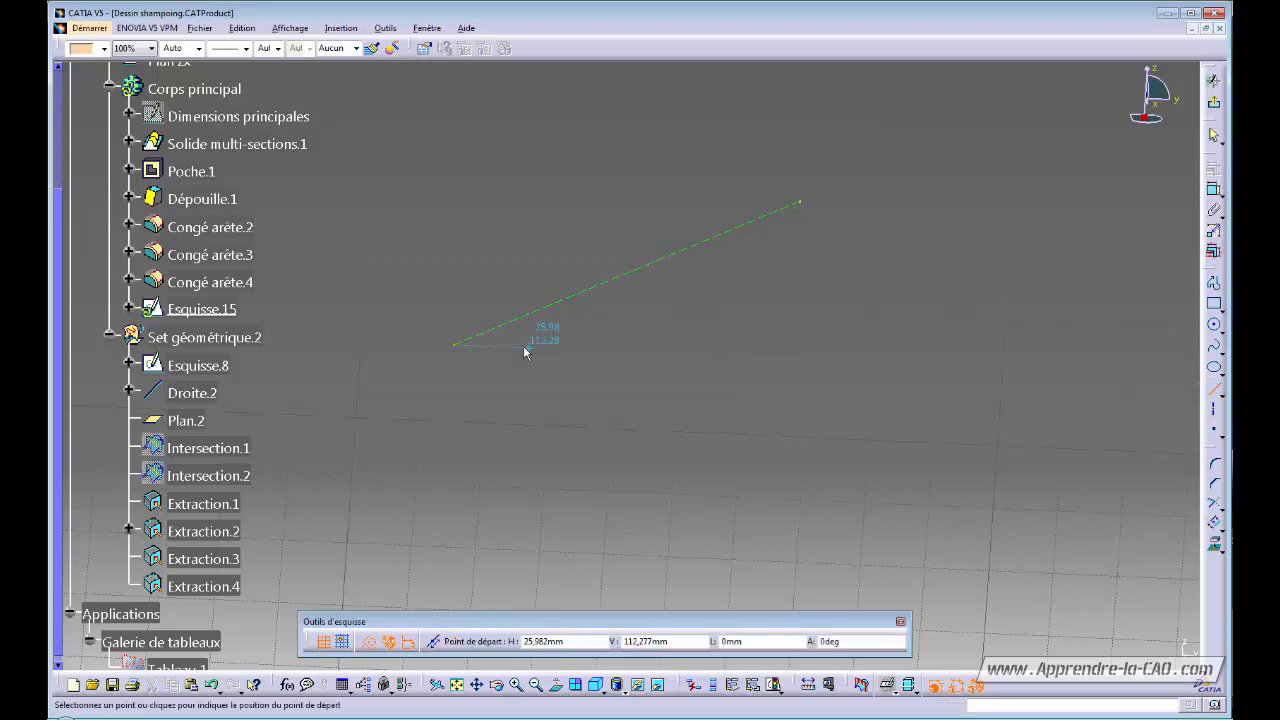
pyautogui.click(625, 270)
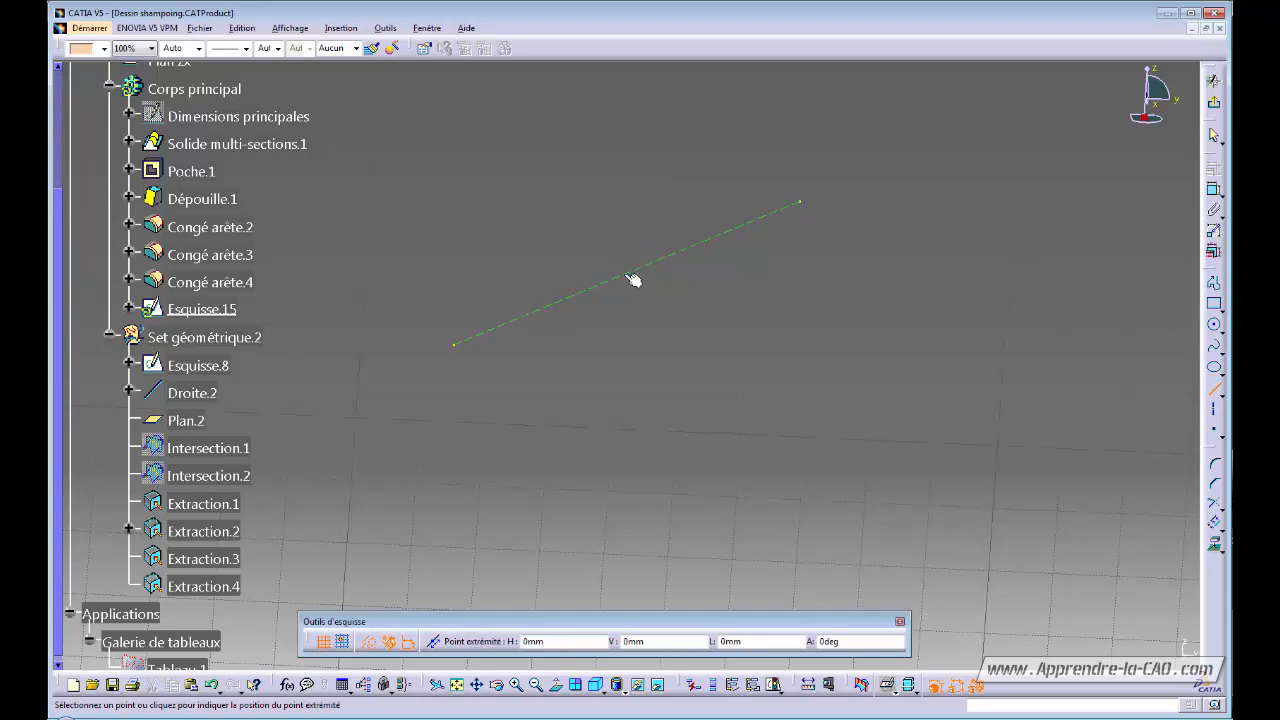
pyautogui.click(573, 145)
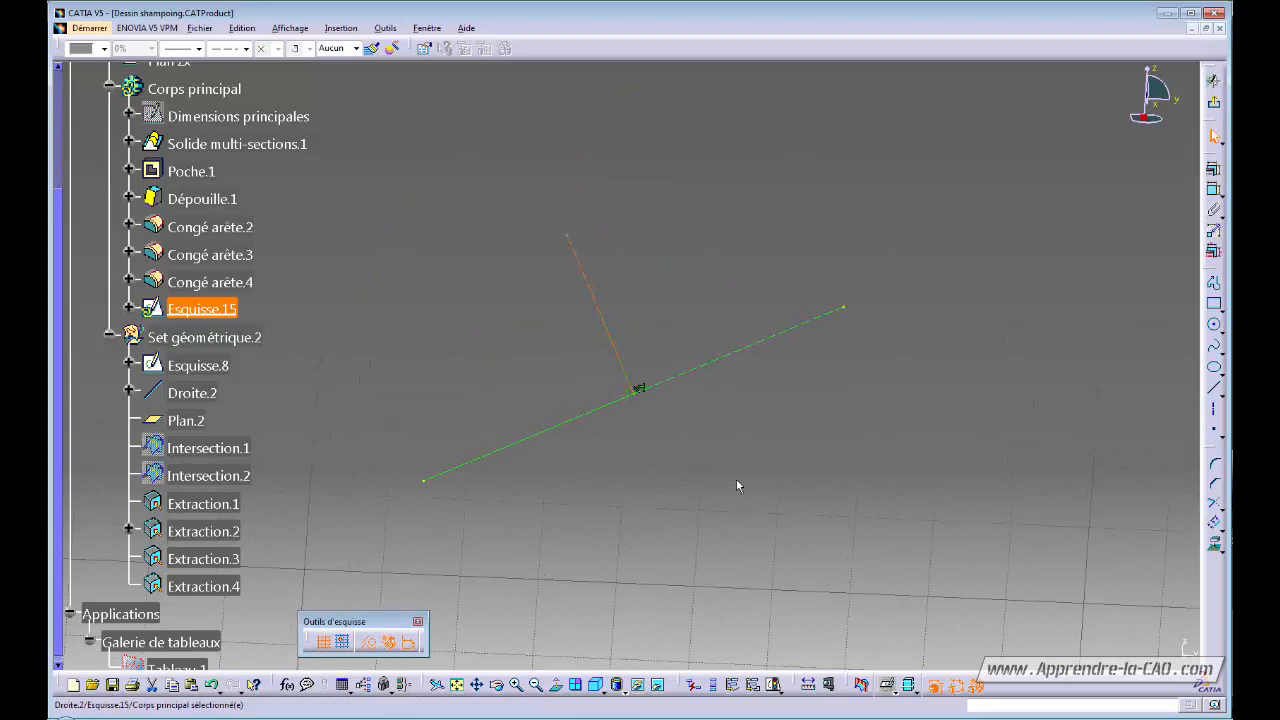
# Convert the construction line perpendicular to the slanted line into the sketch's axis
pyautogui.click(1217, 414)
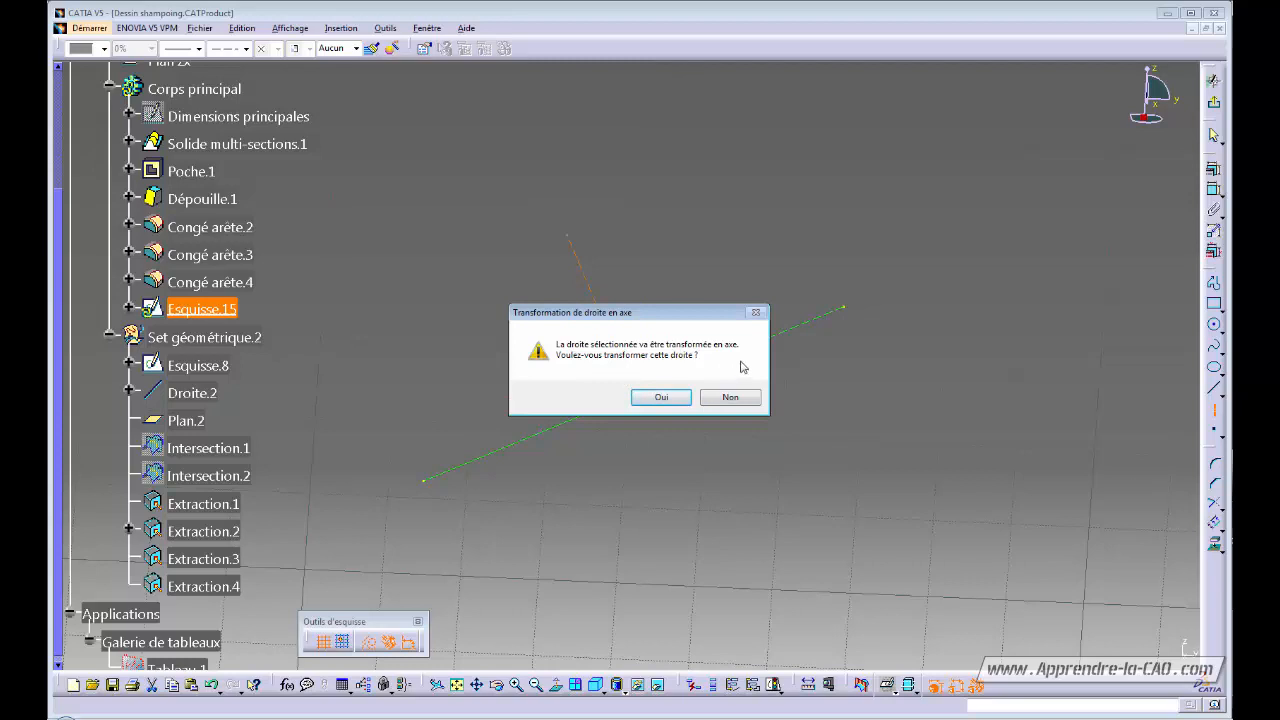
pyautogui.click(662, 397)
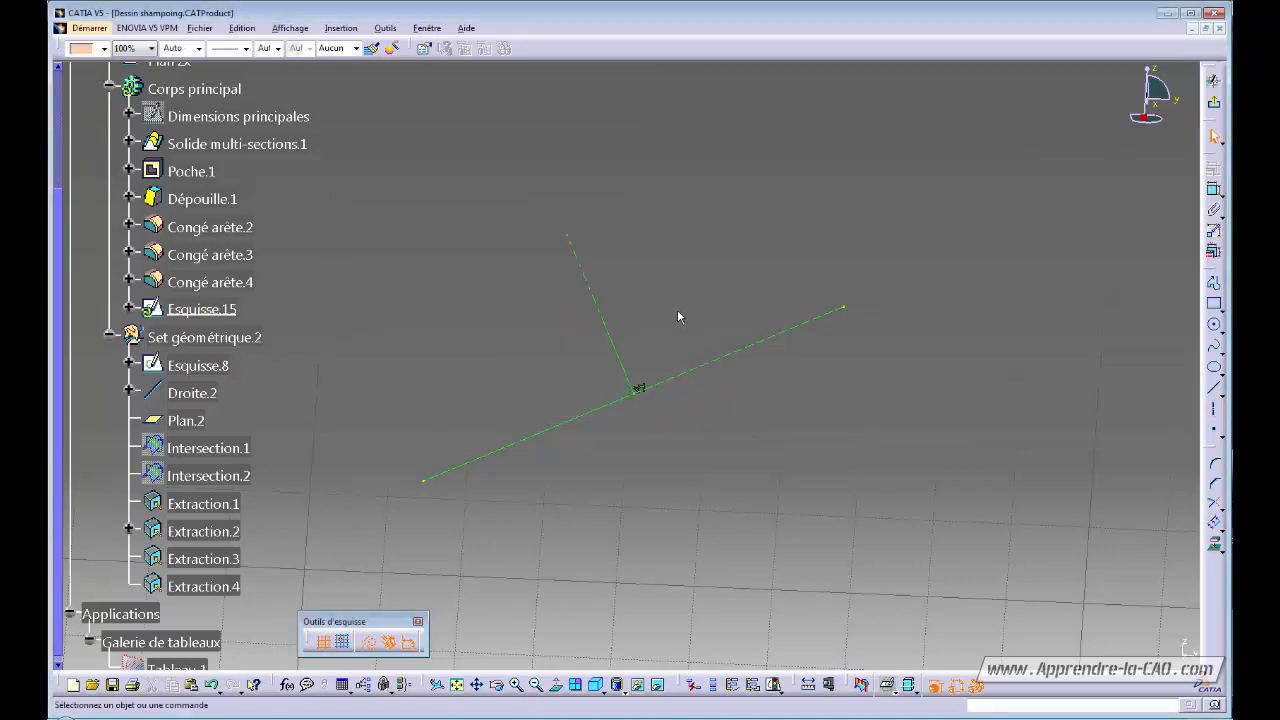
pyautogui.moveTo(684, 382); pyautogui.dragTo(698, 460, button='middle')
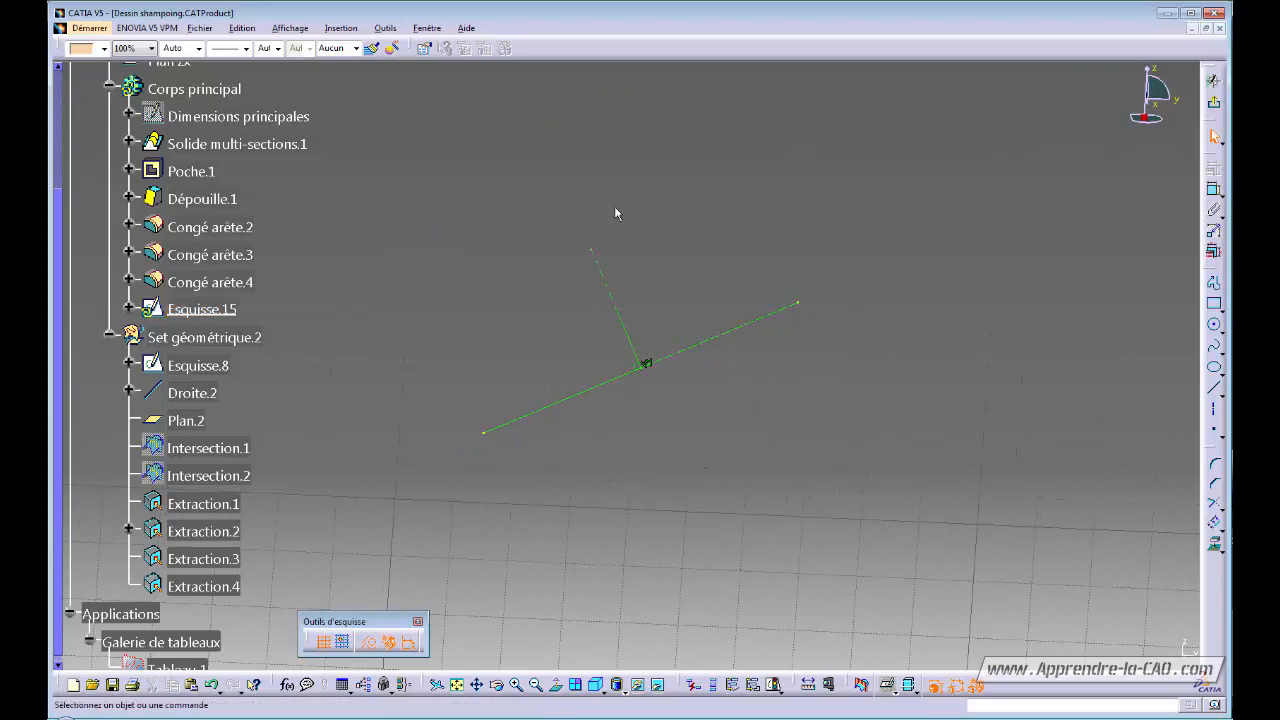
pyautogui.moveTo(738, 448); pyautogui.dragTo(900, 457, button='middle')
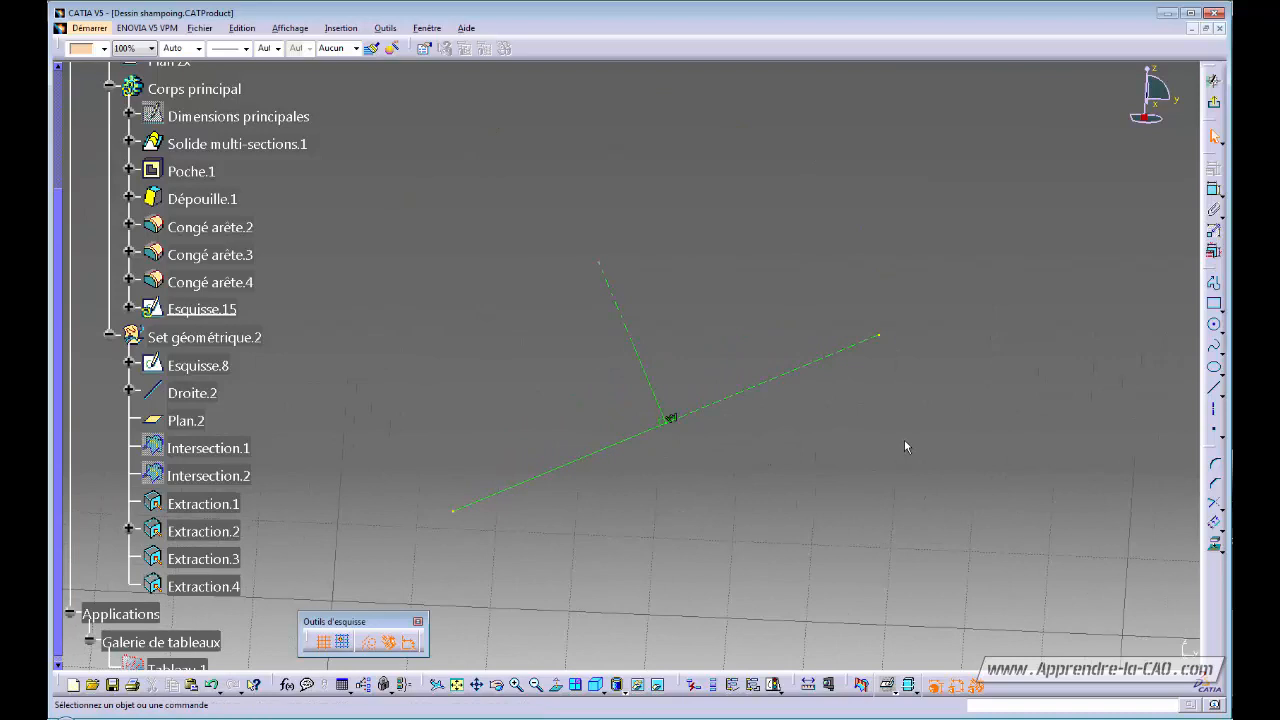
pyautogui.click(1213, 283)
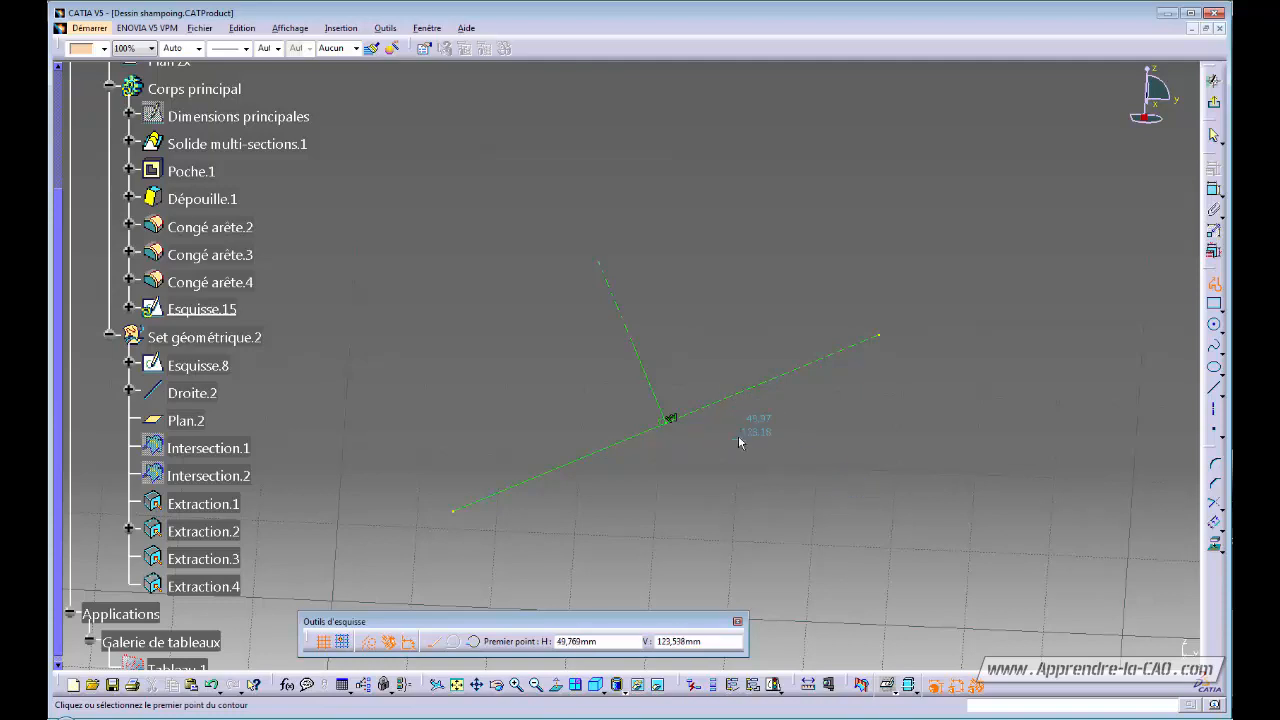
pyautogui.click(750, 426)
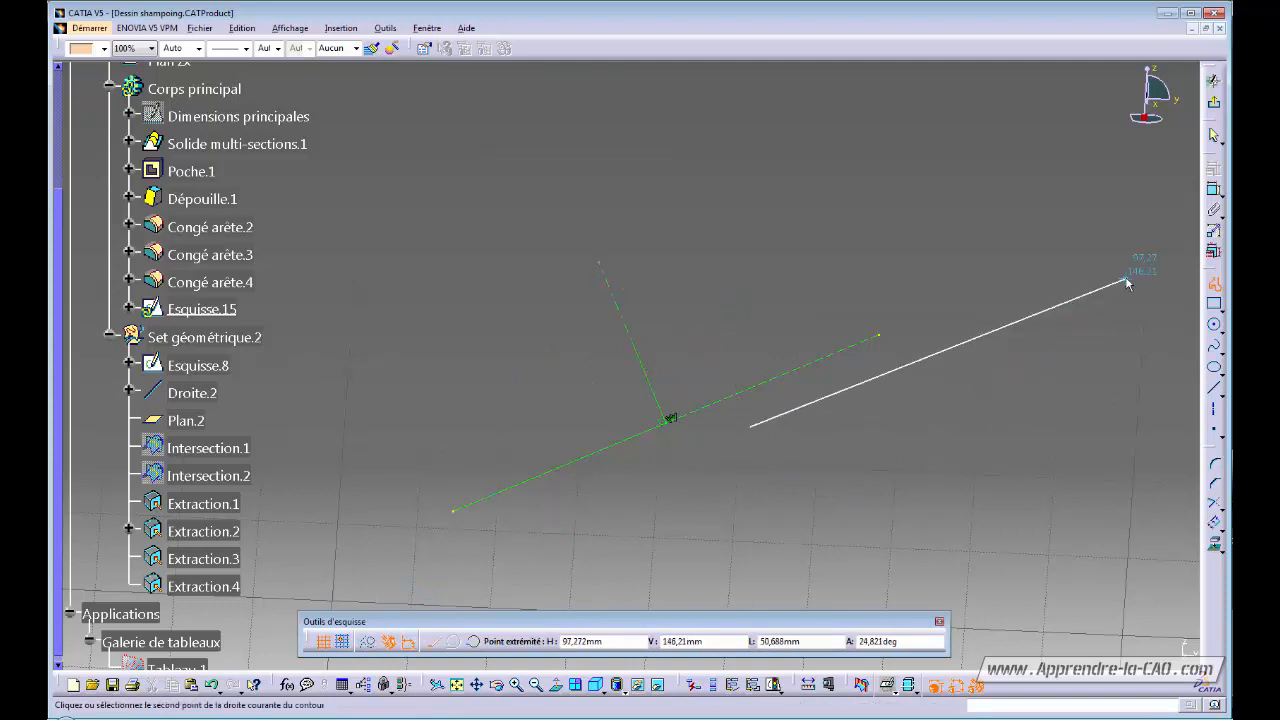
pyautogui.moveTo(697, 329)
pyautogui.mouseDown(button='middle')
pyautogui.moveTo(680, 326)
pyautogui.moveTo(685, 312)
pyautogui.mouseUp(button='middle')
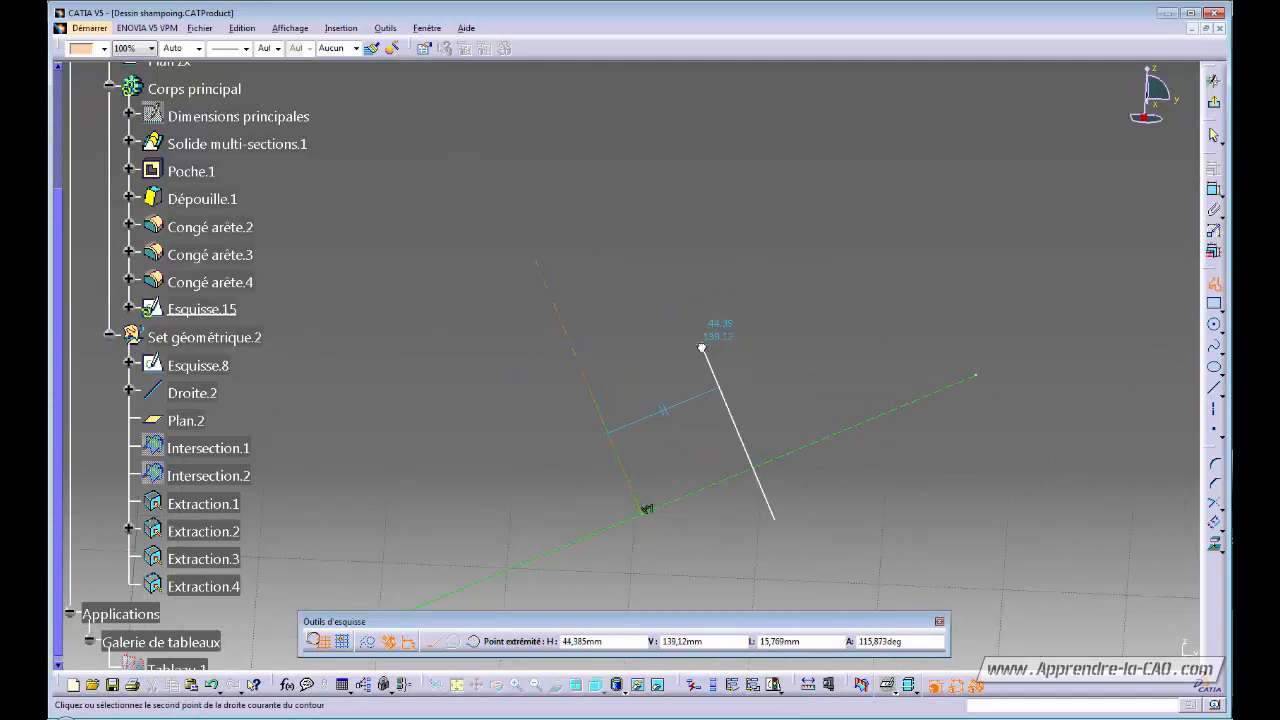
pyautogui.click(701, 345)
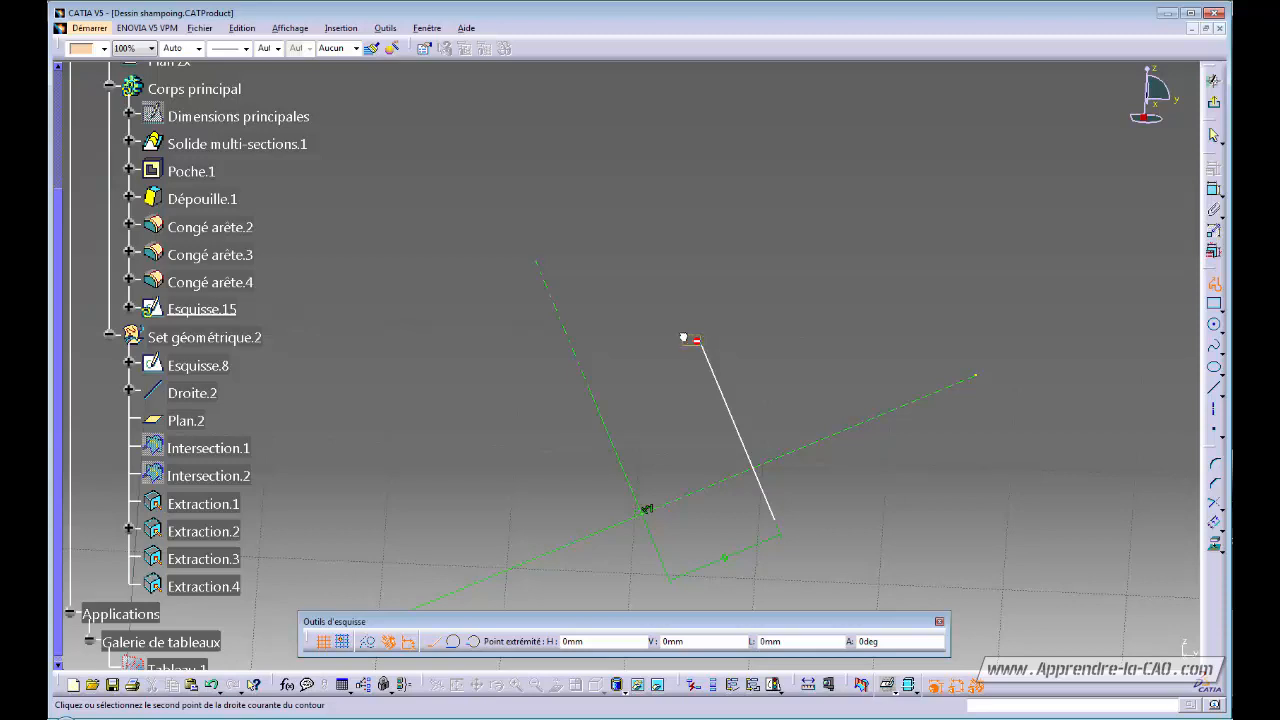
pyautogui.moveTo(684, 338); pyautogui.dragTo(607, 330)
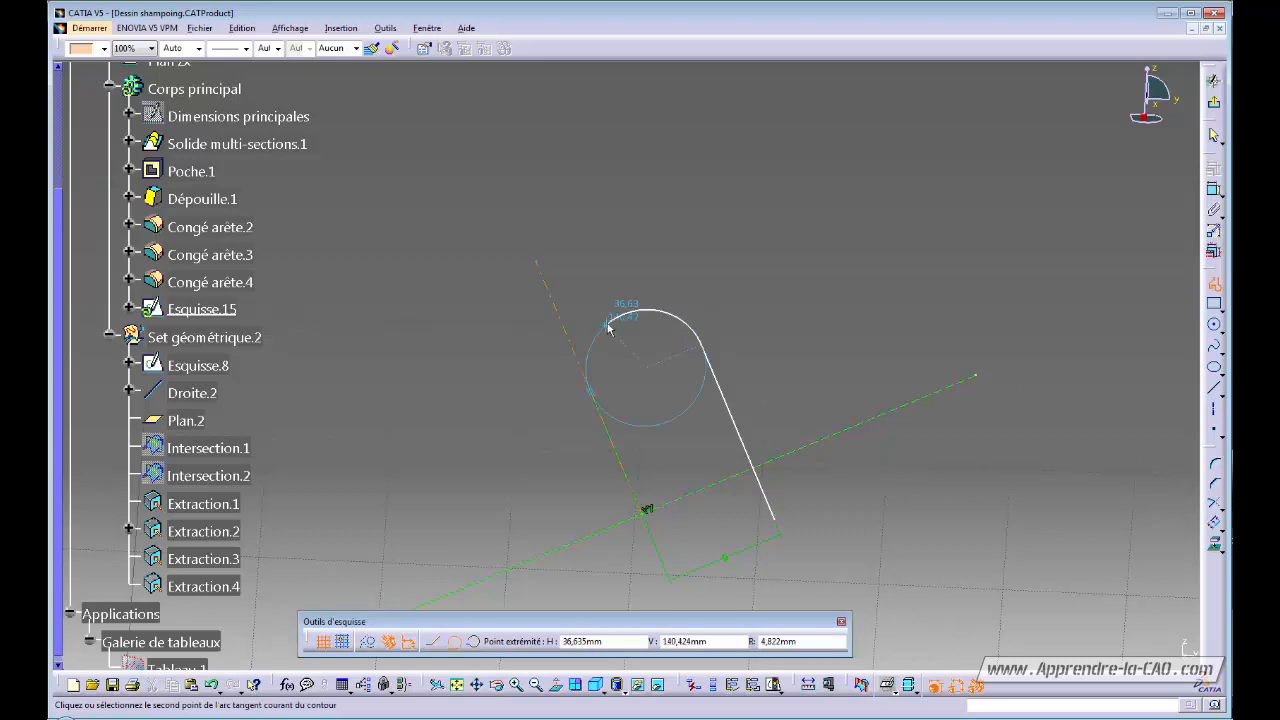
pyautogui.hotkey('ctrl', 'z')
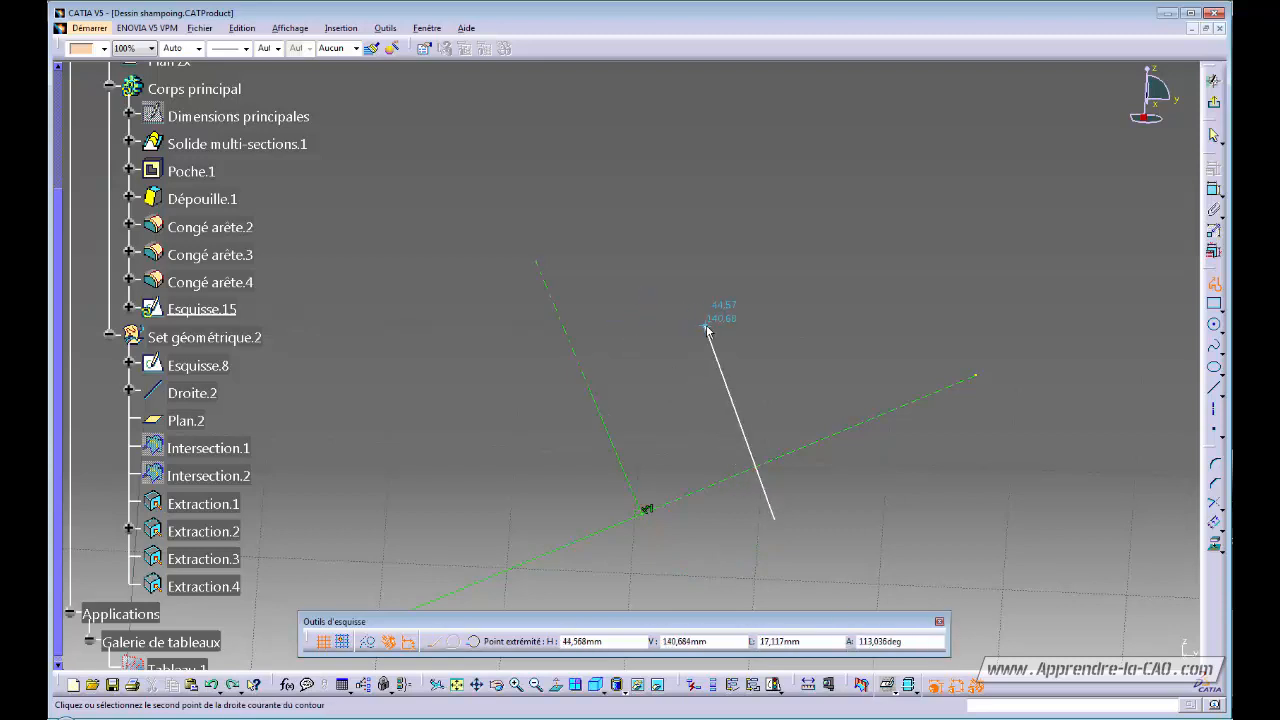
pyautogui.click(695, 336)
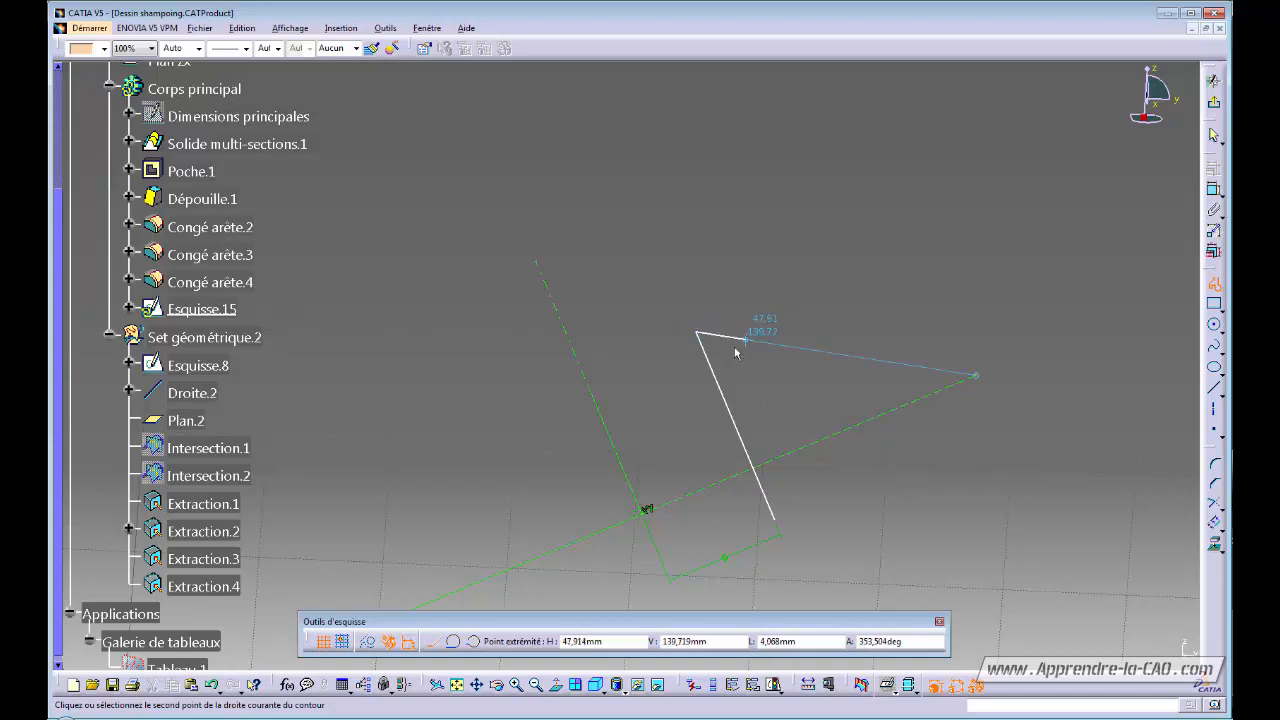
pyautogui.doubleClick(795, 357)
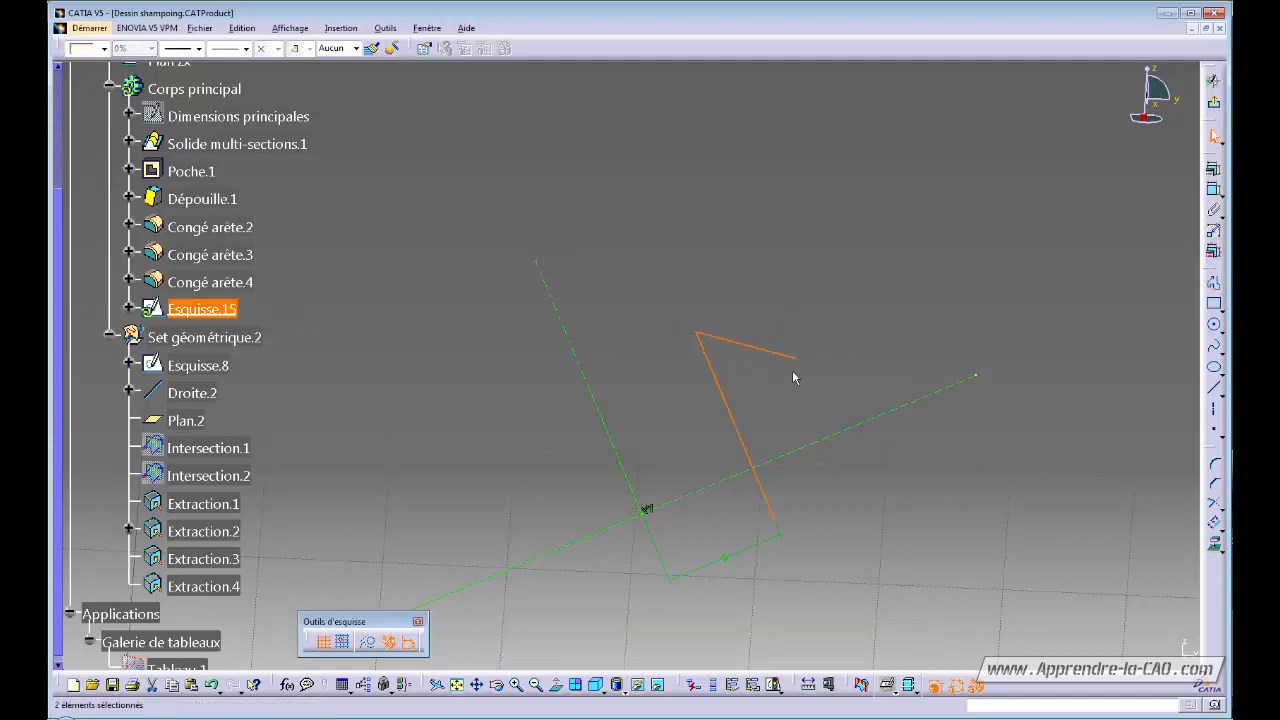
pyautogui.press('Delete')
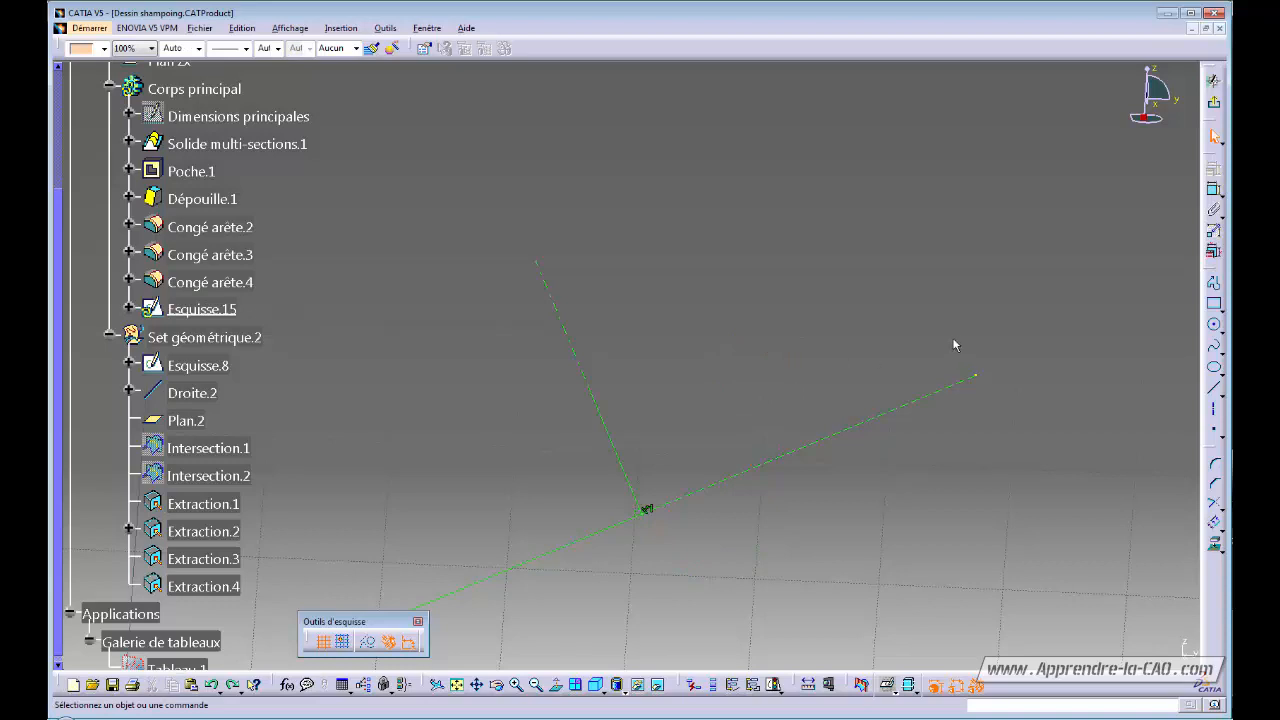
# Draw a line parallel to the axis, crossing the upper half of the slanted construction line, and a small circle centred on it
pyautogui.click(1213, 388)
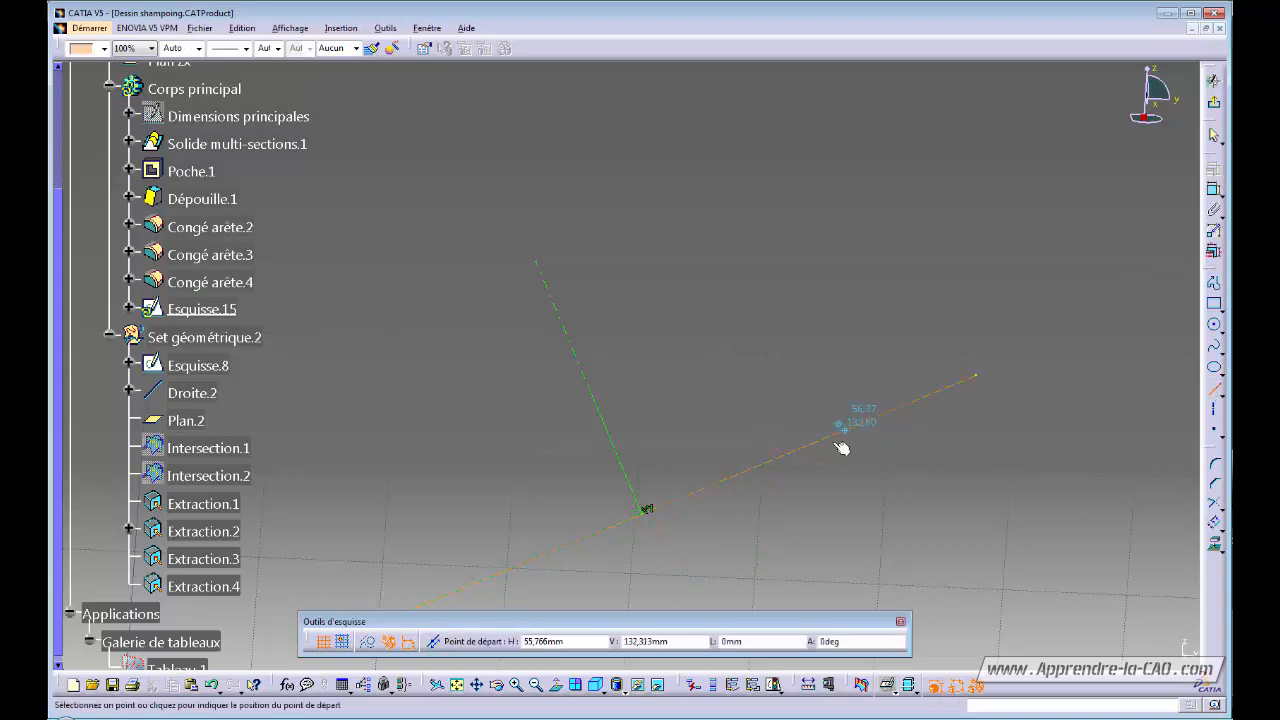
pyautogui.click(769, 497)
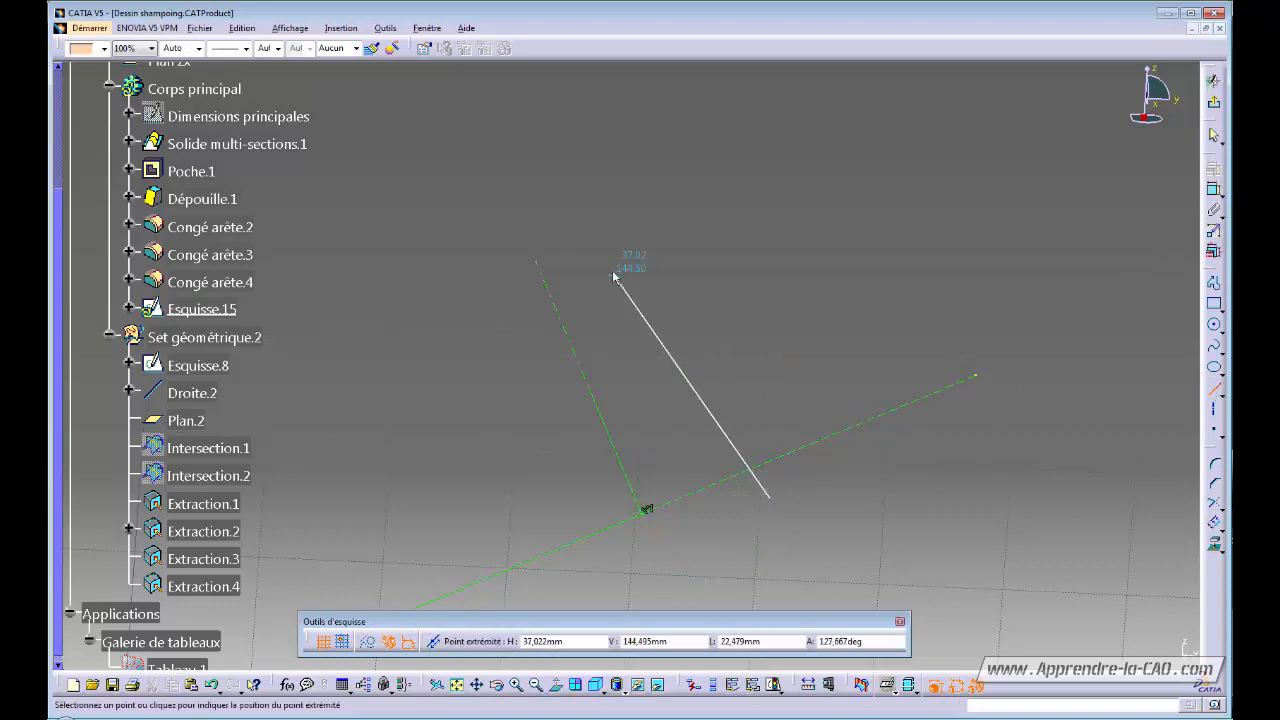
pyautogui.click(671, 261)
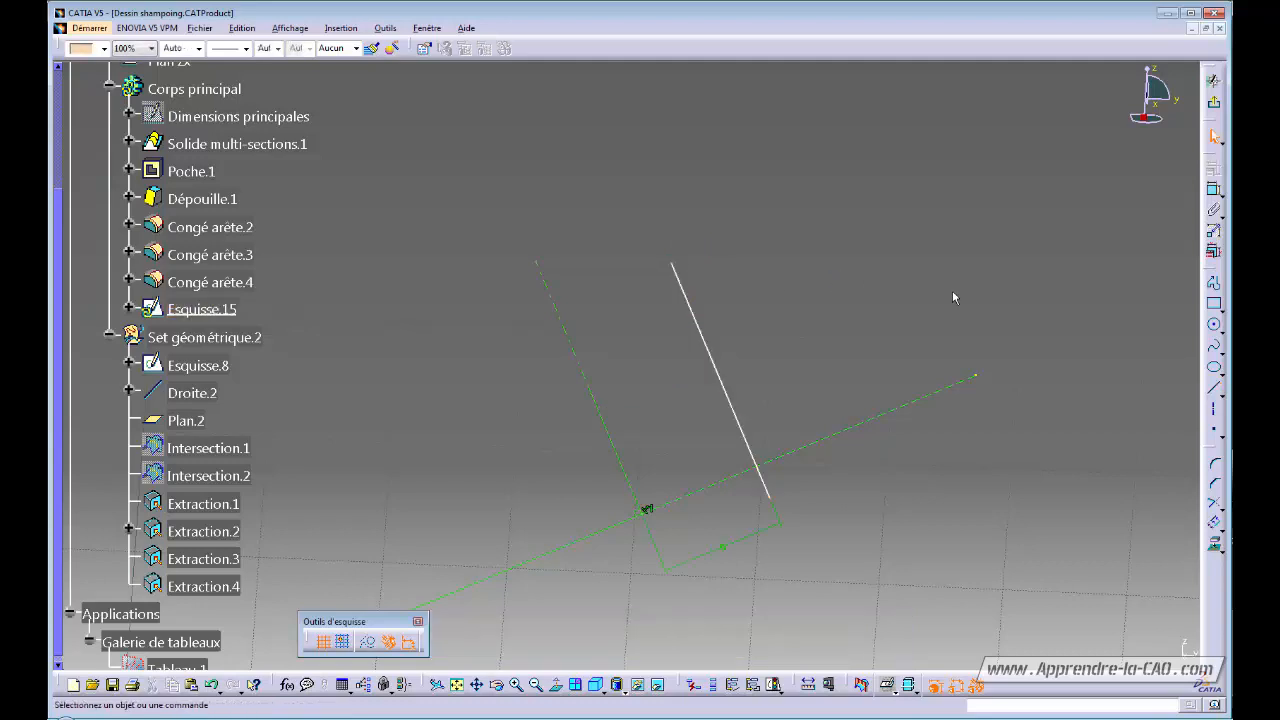
pyautogui.click(1214, 324)
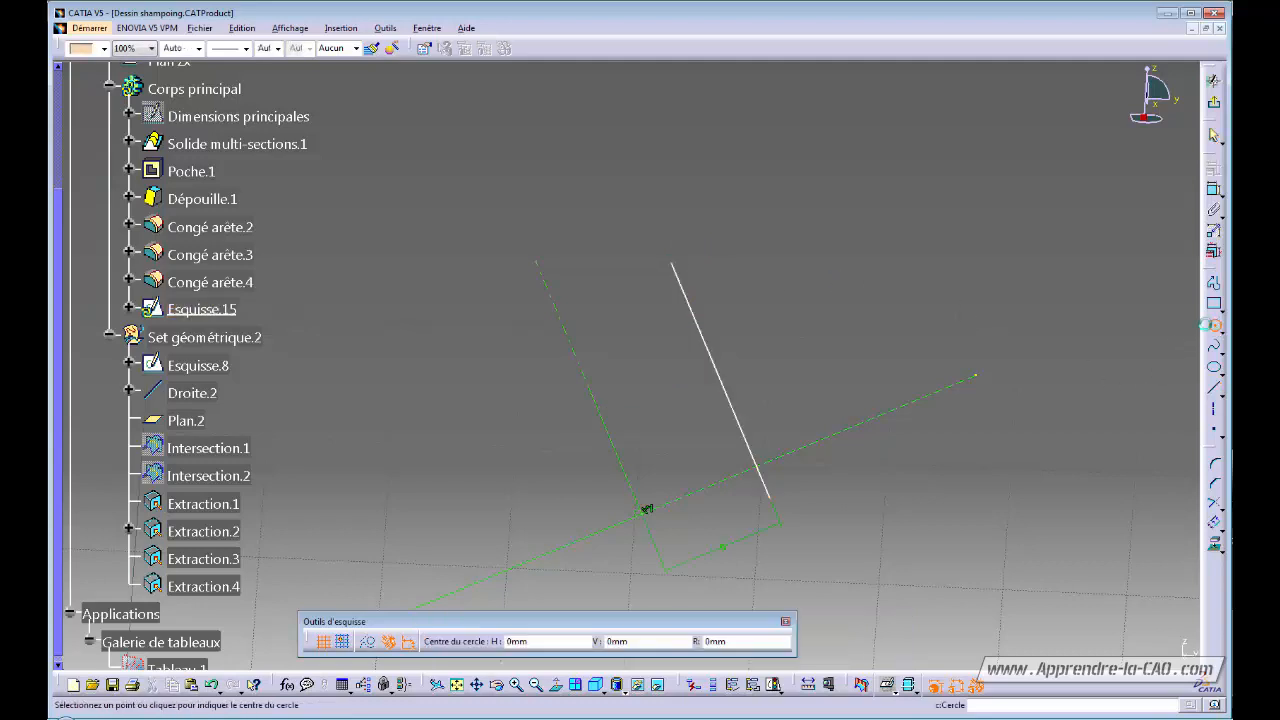
pyautogui.click(712, 344)
pyautogui.click(677, 334)
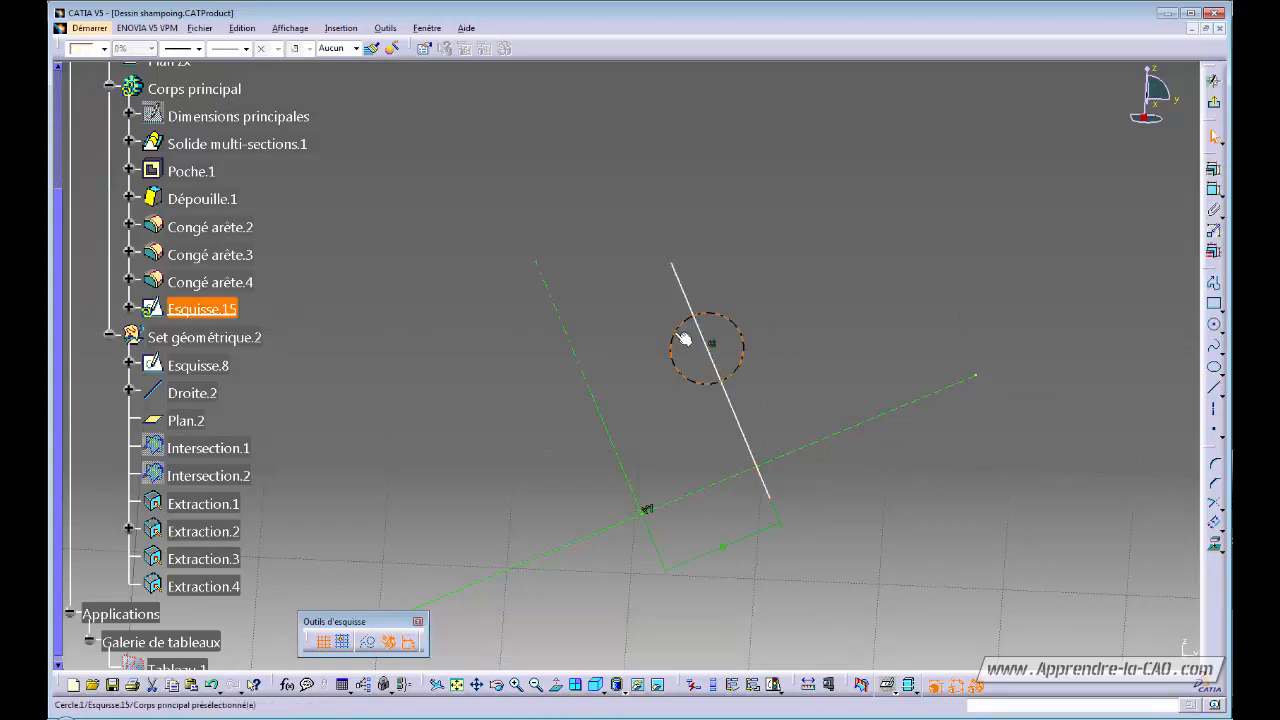
pyautogui.click(866, 346)
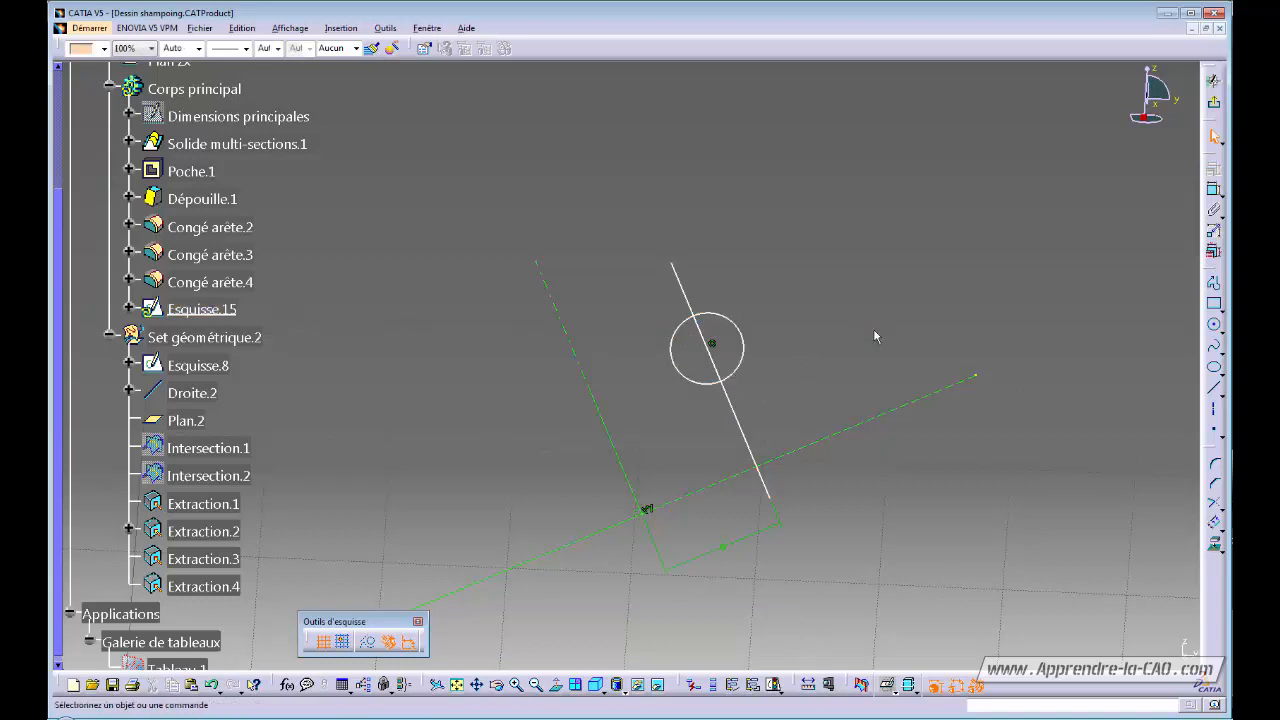
# Trim away the circle's half facing away from the axis and the line segment inside the circle, leaving an arc bulging towards the axis
pyautogui.click(1223, 512)
pyautogui.click(1178, 521)
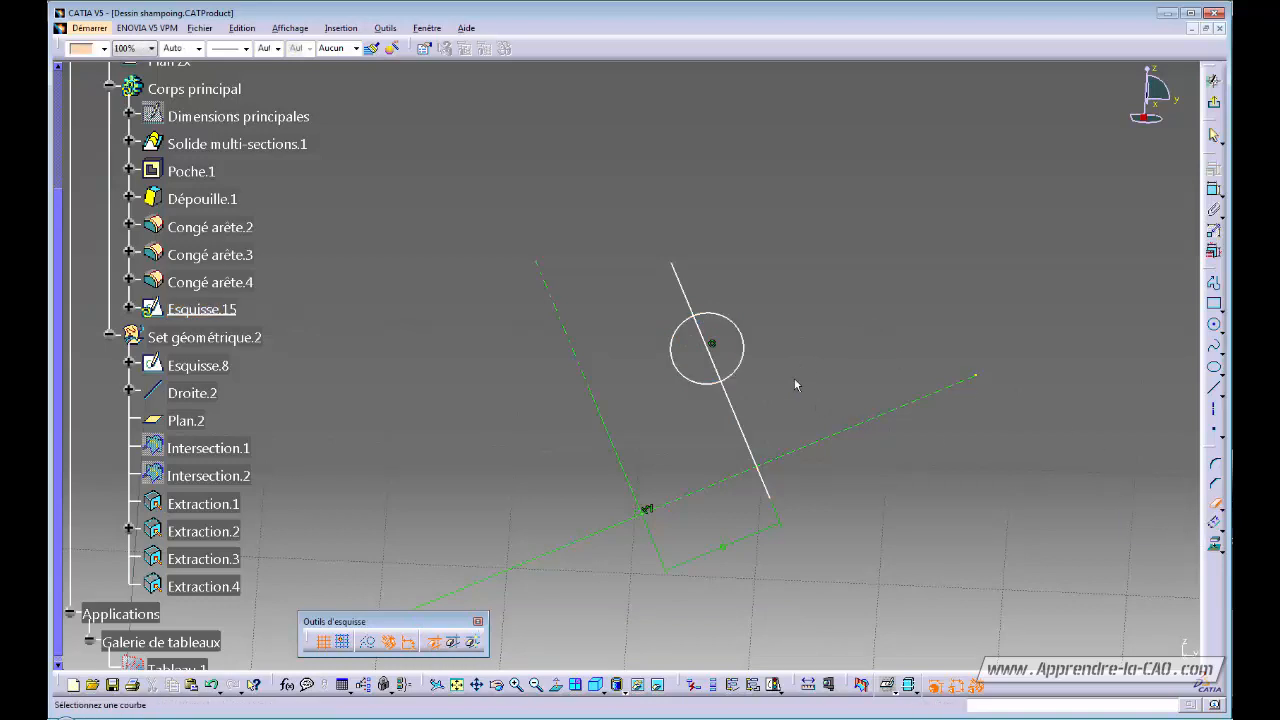
pyautogui.click(743, 360)
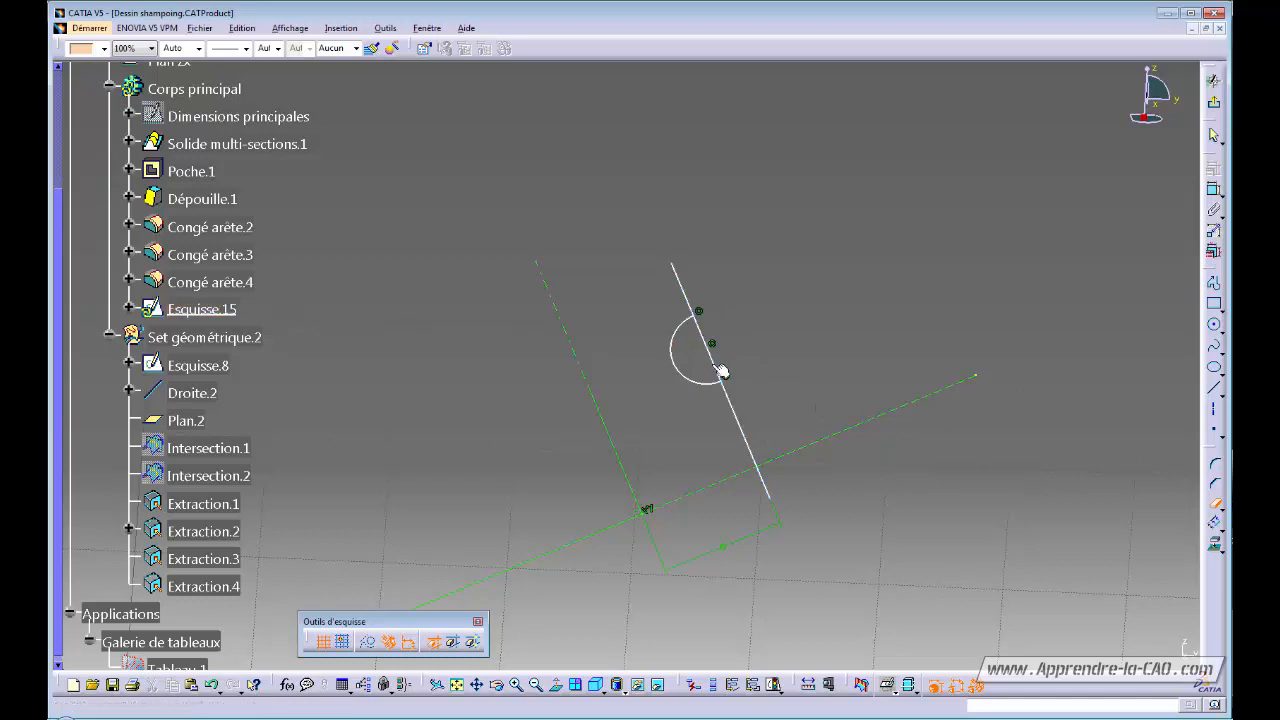
pyautogui.click(722, 370)
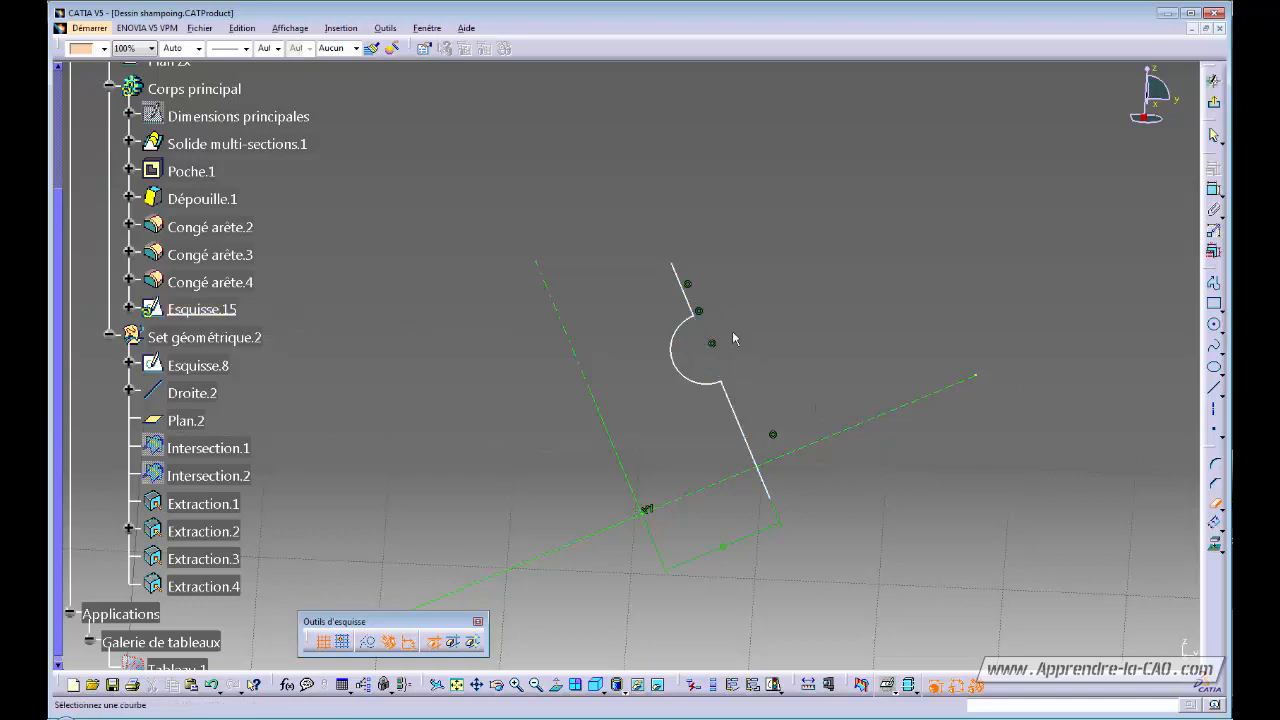
# Dimension the distance between the axis and the parallel profile line and set it to 12 mm
pyautogui.click(1213, 189)
pyautogui.moveTo(781, 312)
pyautogui.mouseDown(button='middle')
pyautogui.moveTo(779, 216)
pyautogui.moveTo(810, 328)
pyautogui.mouseUp(button='middle')
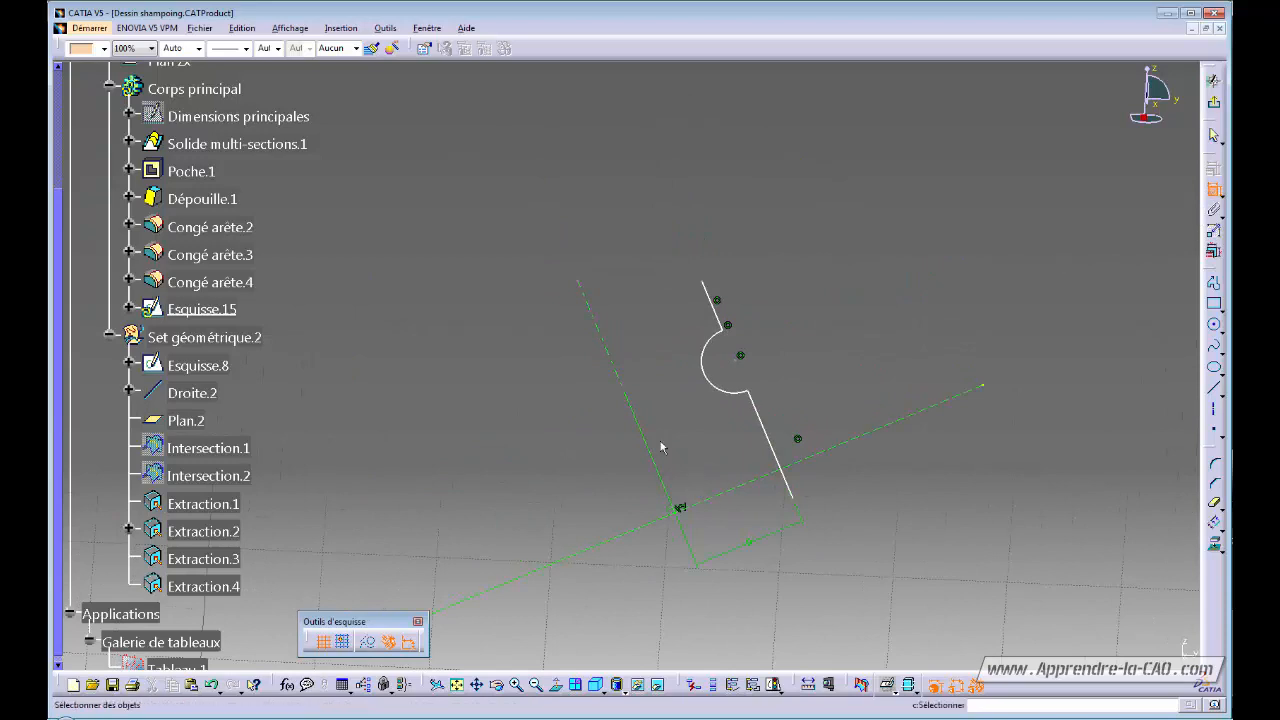
pyautogui.click(625, 389)
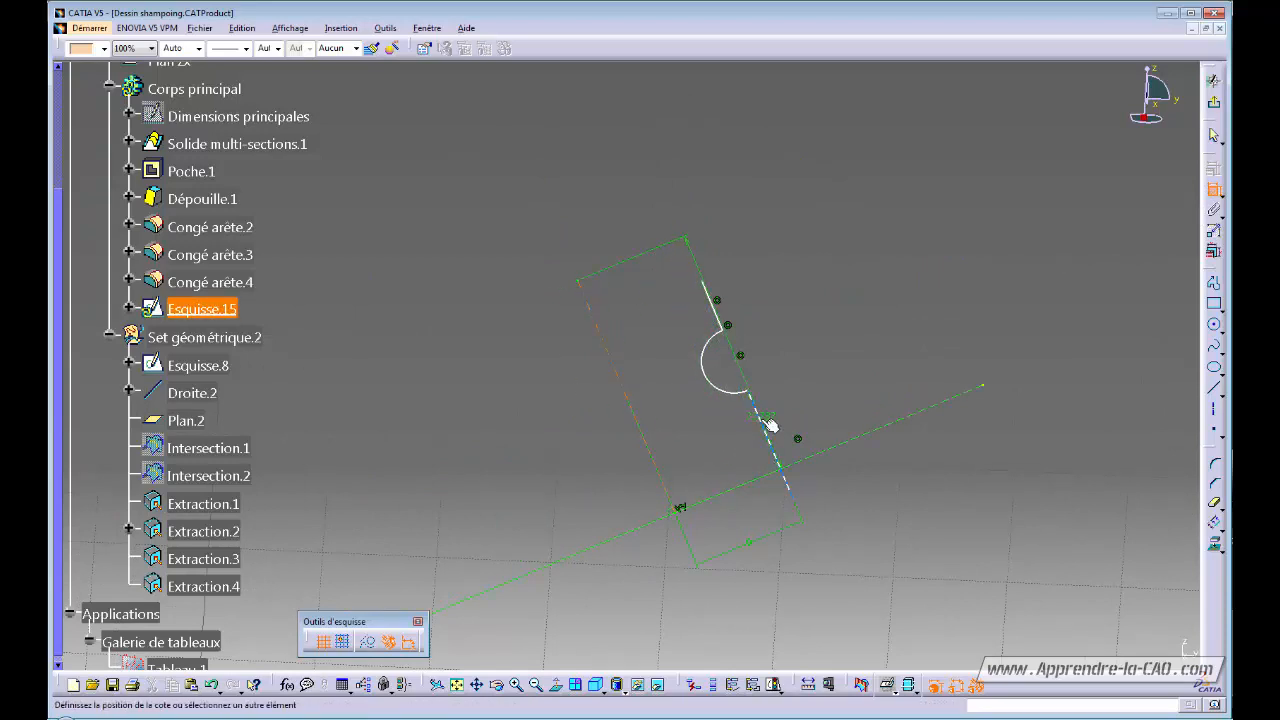
pyautogui.click(762, 424)
pyautogui.click(714, 463)
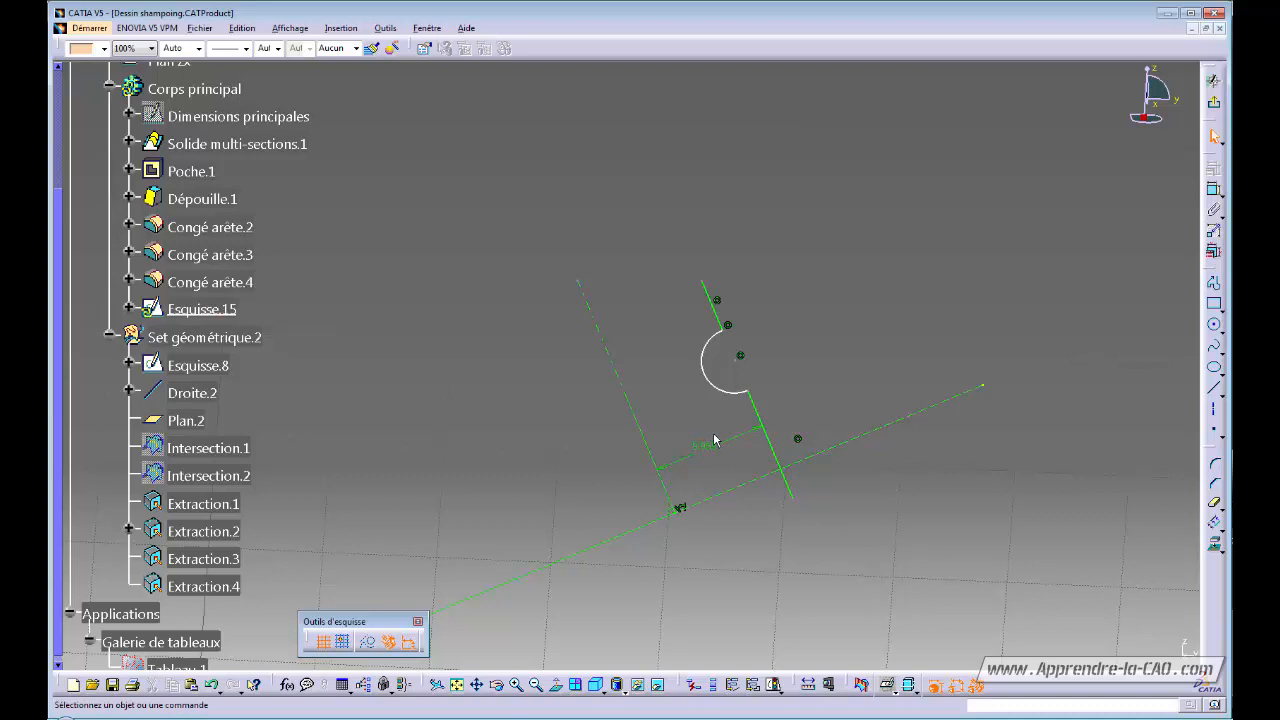
pyautogui.write('12')
pyautogui.press('Return')
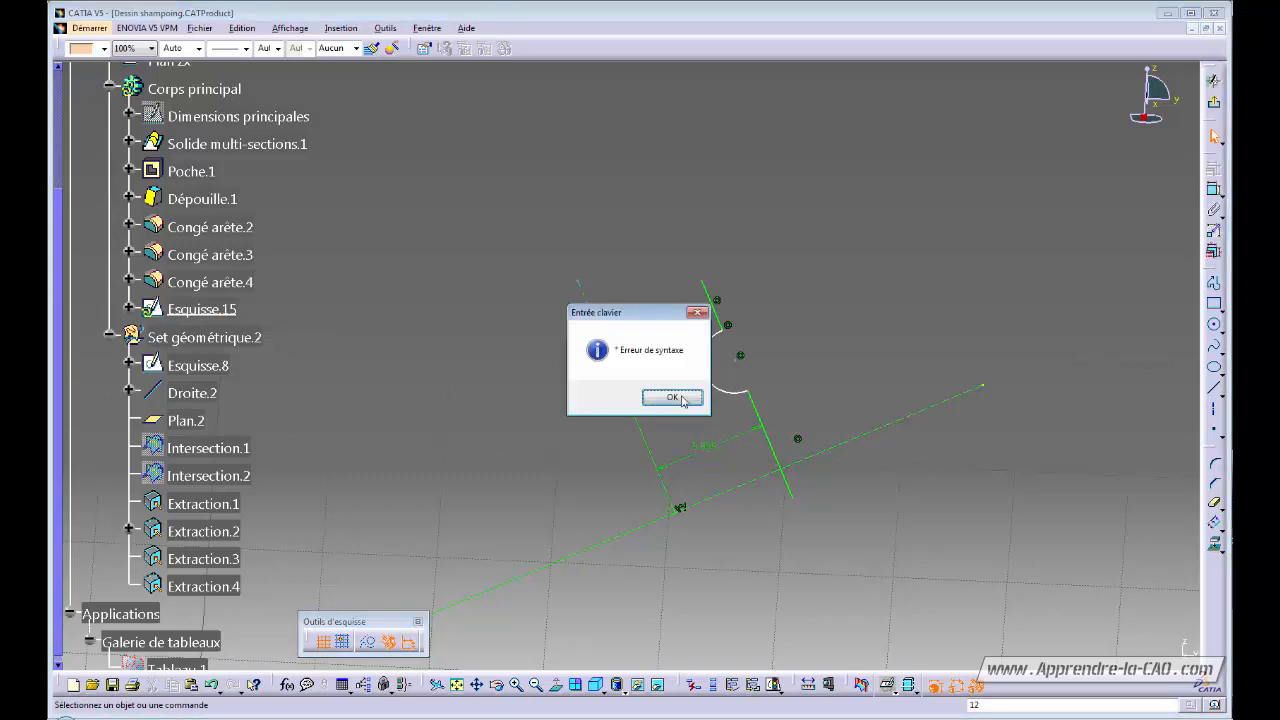
pyautogui.click(688, 398)
pyautogui.doubleClick(708, 450)
pyautogui.write('12')
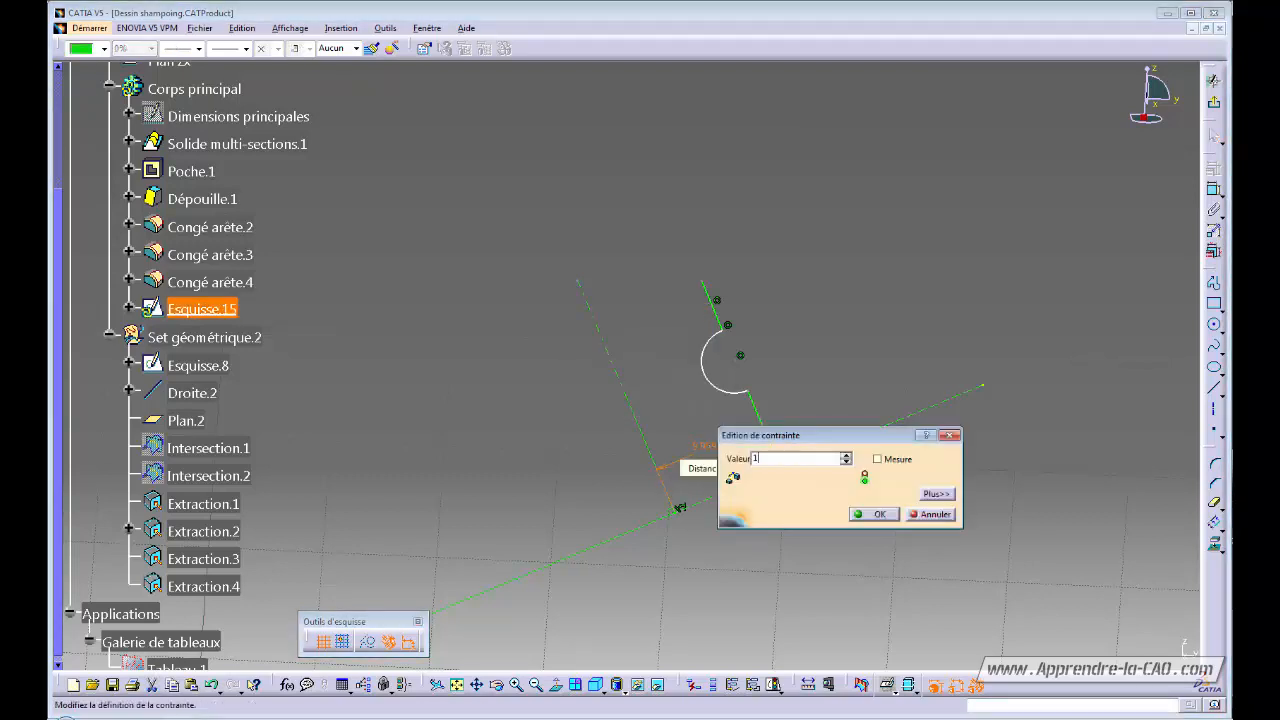
pyautogui.press('Return')
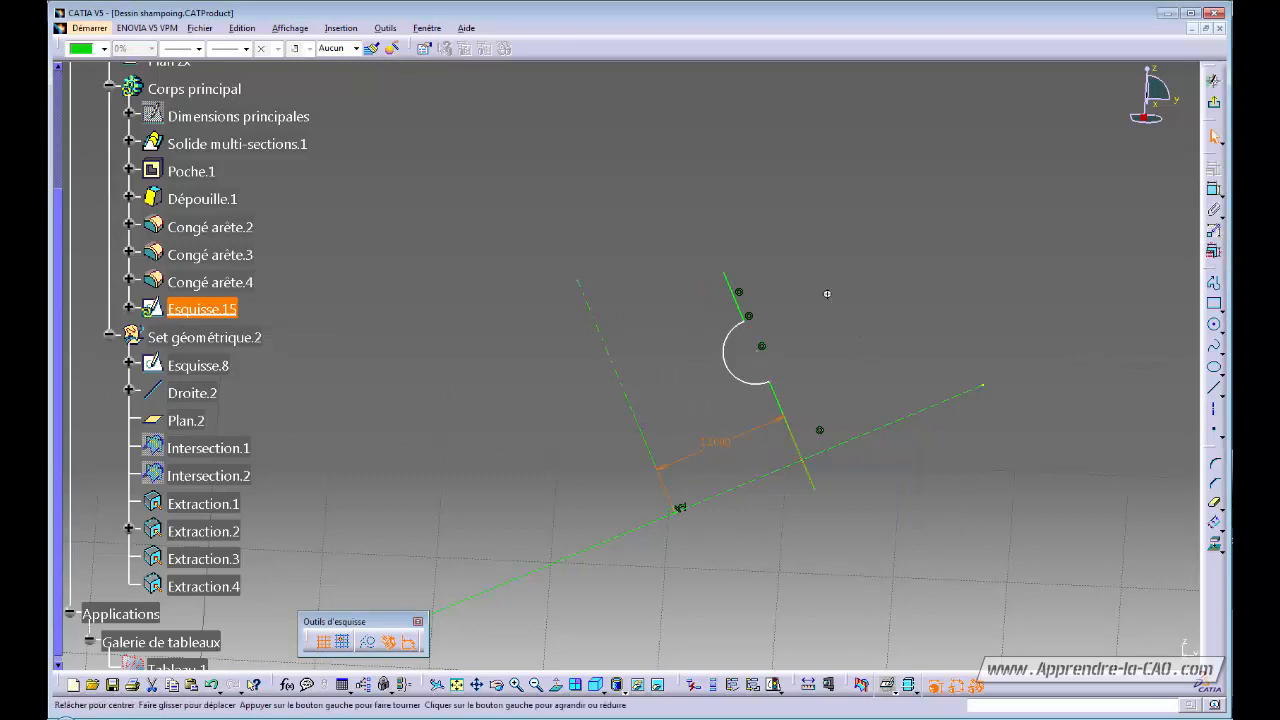
pyautogui.keyDown('ctrl'); pyautogui.moveTo(829, 294); pyautogui.dragTo(856, 318, button='middle'); pyautogui.keyUp('ctrl')
pyautogui.click(906, 286)
# Dimension the profile line's lower end point from the slanted construction line and set the distance to 2 mm
pyautogui.click(1213, 191)
pyautogui.moveTo(891, 433)
pyautogui.mouseDown(button='middle')
pyautogui.moveTo(774, 366)
pyautogui.moveTo(791, 300)
pyautogui.mouseUp(button='middle')
pyautogui.click(744, 368)
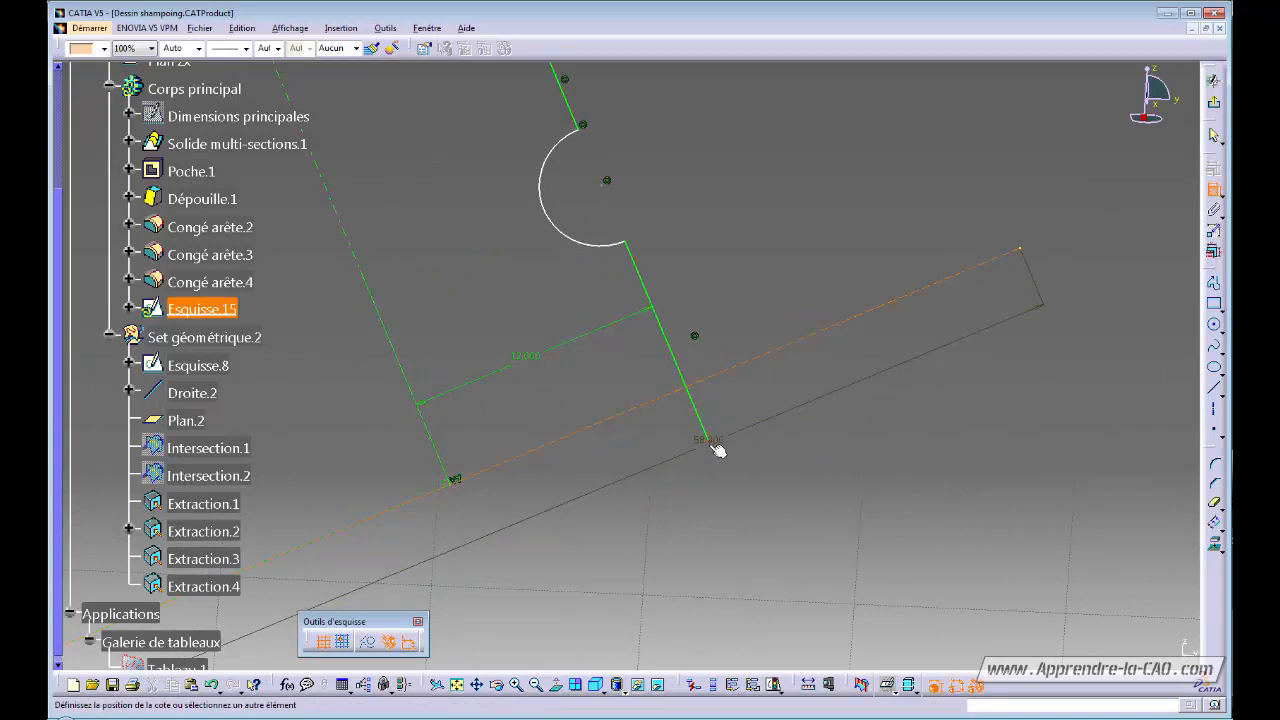
pyautogui.click(716, 448)
pyautogui.click(743, 400)
pyautogui.doubleClick(742, 396)
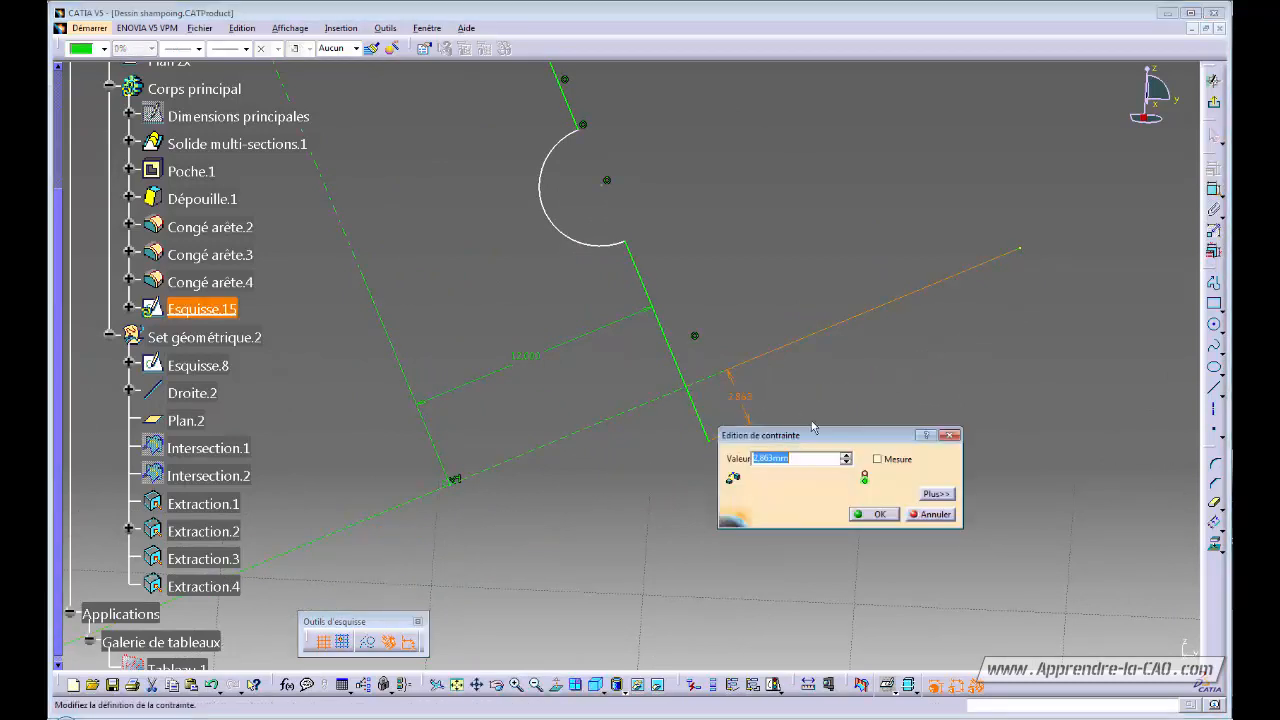
pyautogui.write('2')
pyautogui.press('Return')
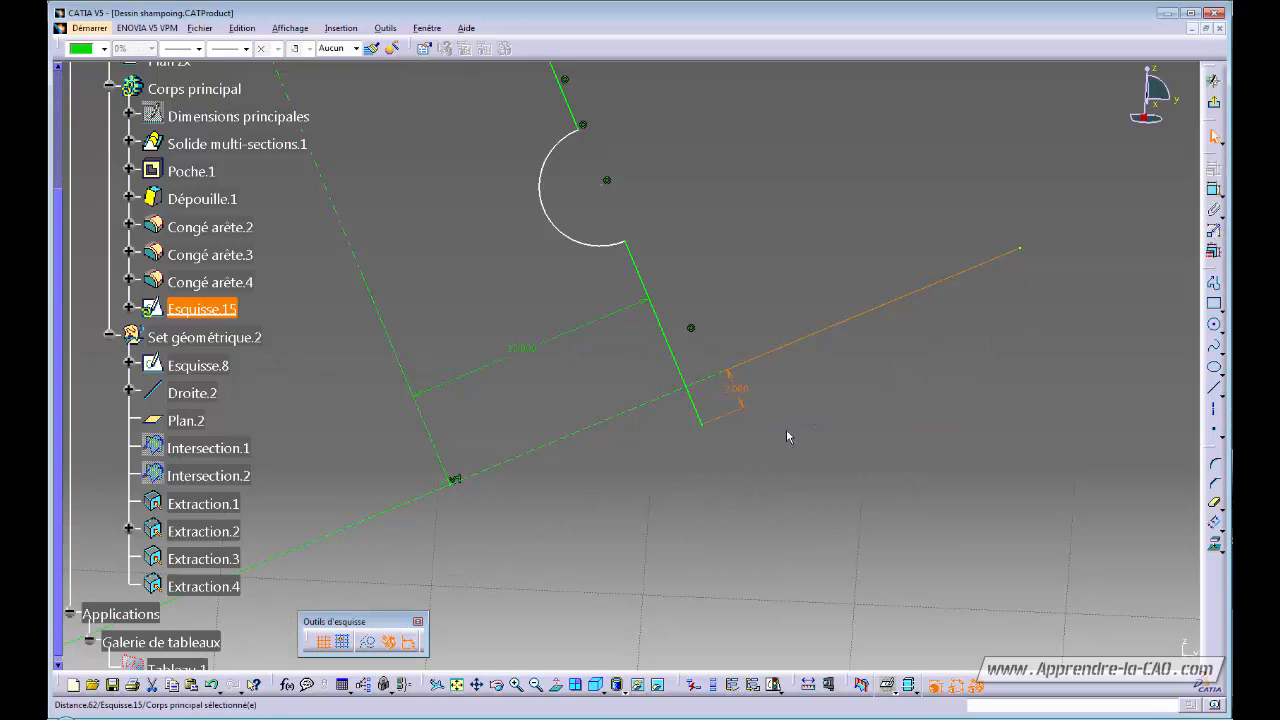
pyautogui.click(787, 432)
pyautogui.moveTo(787, 432); pyautogui.dragTo(782, 388, button='middle')
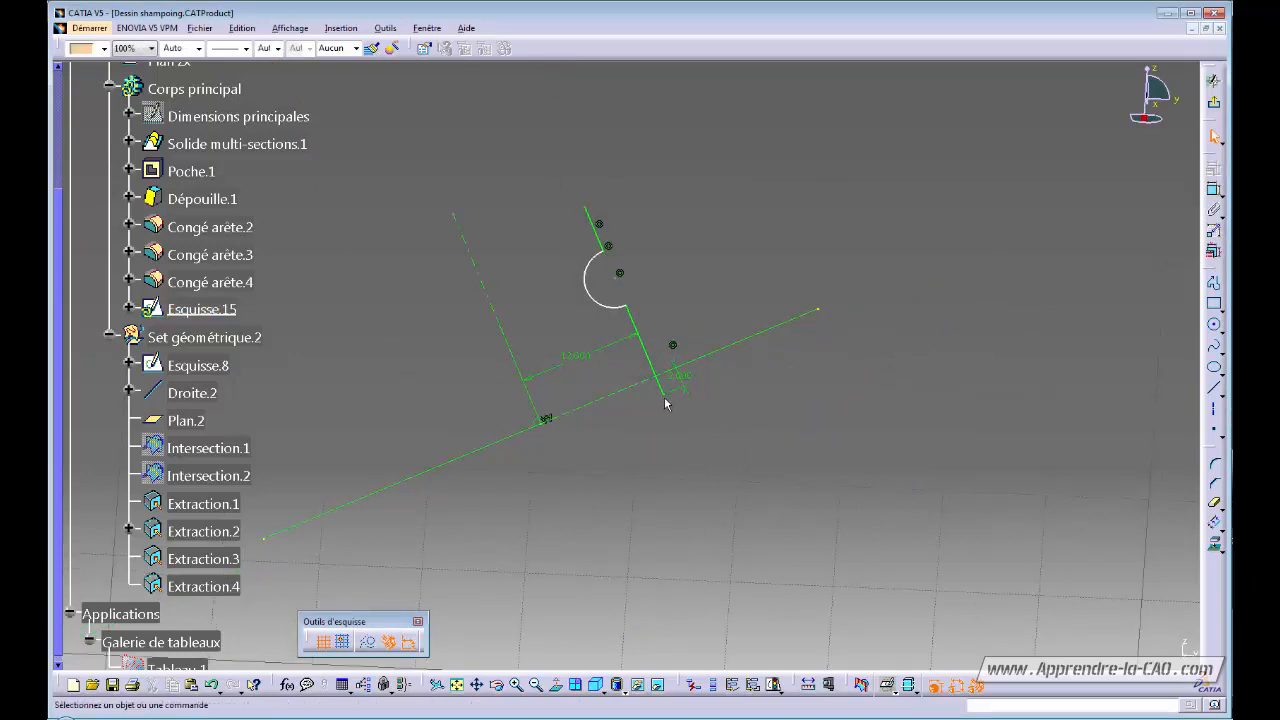
pyautogui.moveTo(666, 457)
pyautogui.mouseDown(button='middle')
pyautogui.moveTo(706, 487)
pyautogui.moveTo(709, 472)
pyautogui.mouseUp(button='middle')
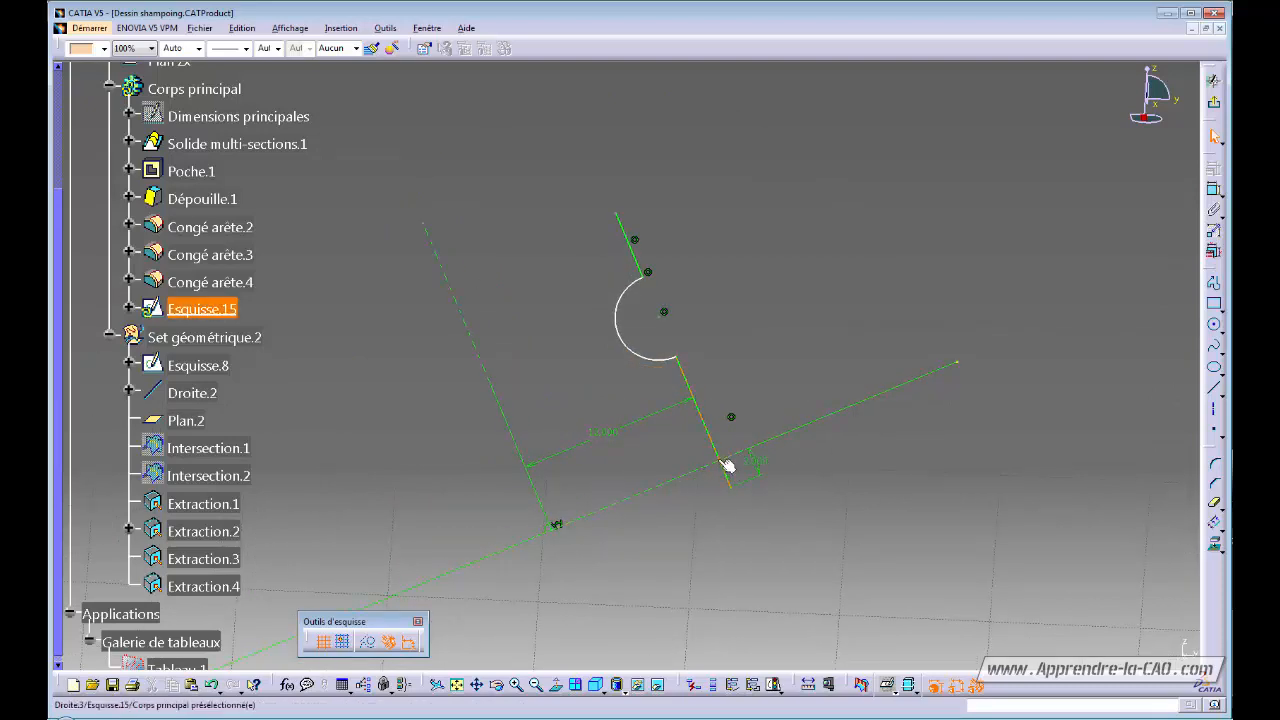
pyautogui.moveTo(669, 528)
pyautogui.mouseDown(button='middle')
pyautogui.moveTo(669, 426)
pyautogui.moveTo(683, 418)
pyautogui.moveTo(706, 500)
pyautogui.moveTo(734, 471)
pyautogui.mouseUp(button='middle')
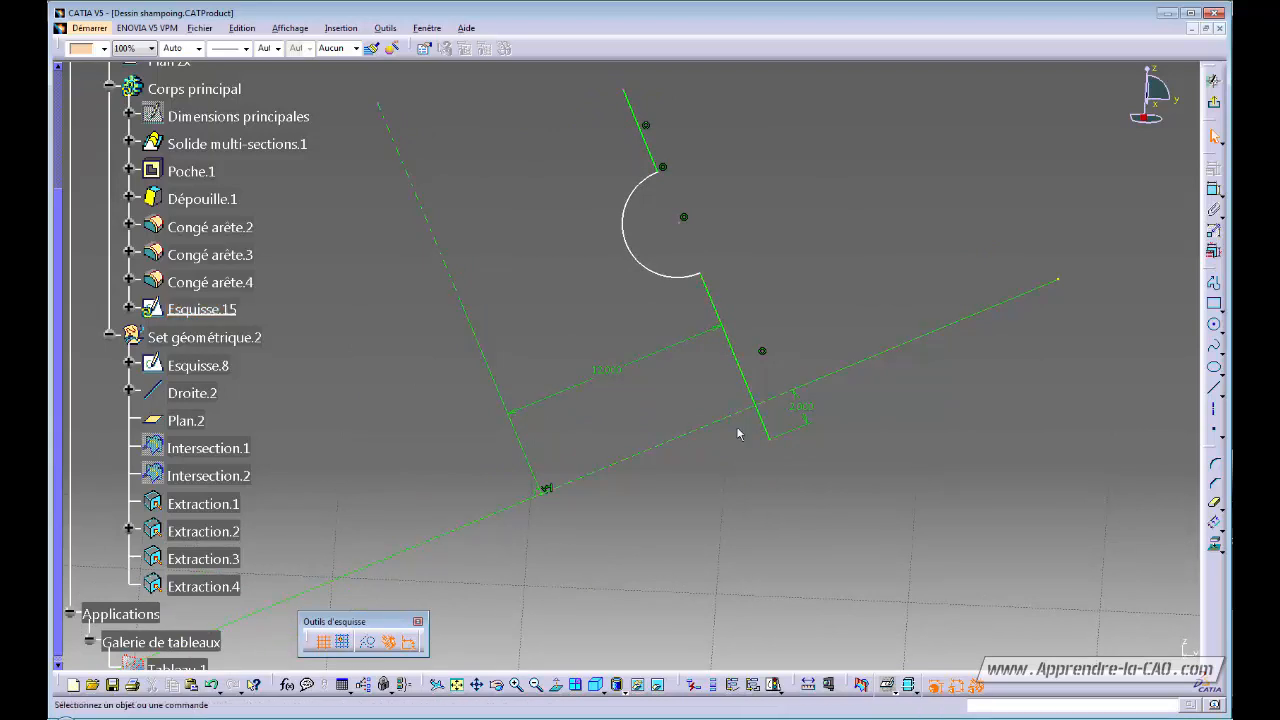
pyautogui.moveTo(737, 434)
pyautogui.mouseDown(button='middle')
pyautogui.moveTo(706, 451)
pyautogui.moveTo(690, 498)
pyautogui.moveTo(706, 540)
pyautogui.moveTo(757, 371)
pyautogui.moveTo(751, 309)
pyautogui.mouseUp(button='middle')
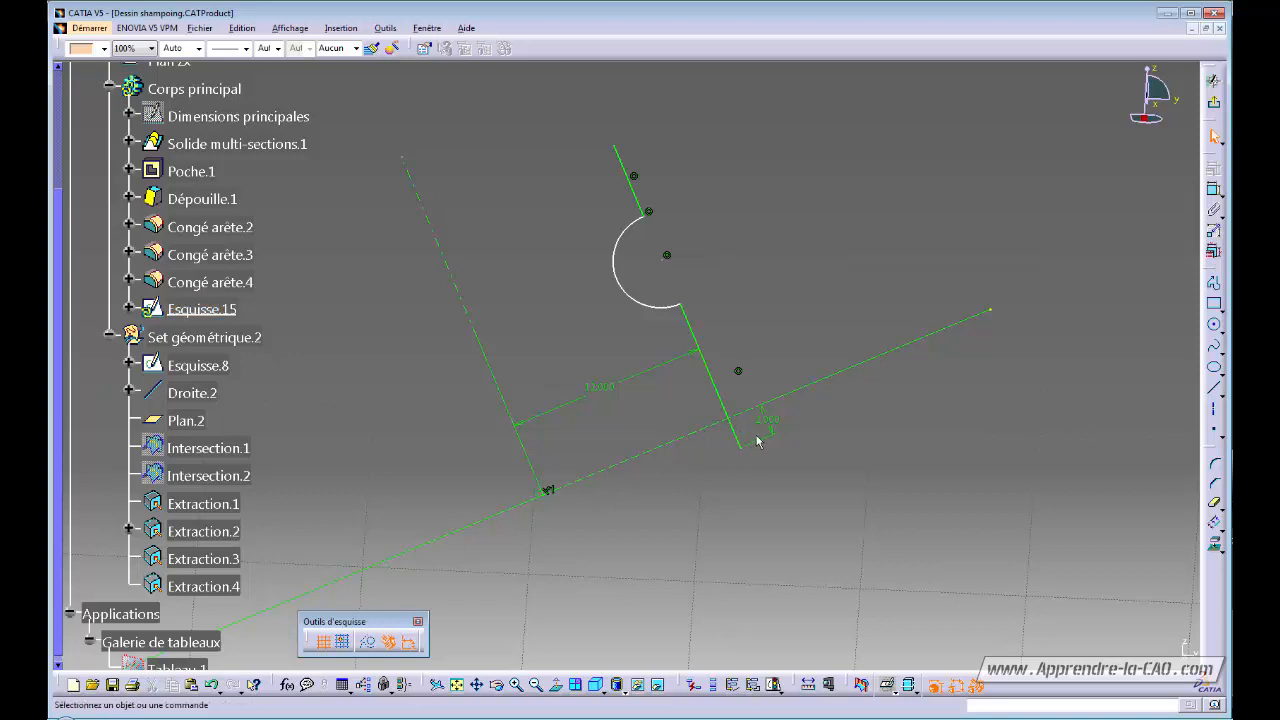
# Dimension the profile's upper end point from the slanted construction line and set the distance to 20 mm
pyautogui.moveTo(717, 306)
pyautogui.mouseDown(button='middle')
pyautogui.moveTo(717, 337)
pyautogui.moveTo(769, 377)
pyautogui.moveTo(798, 360)
pyautogui.mouseUp(button='middle')
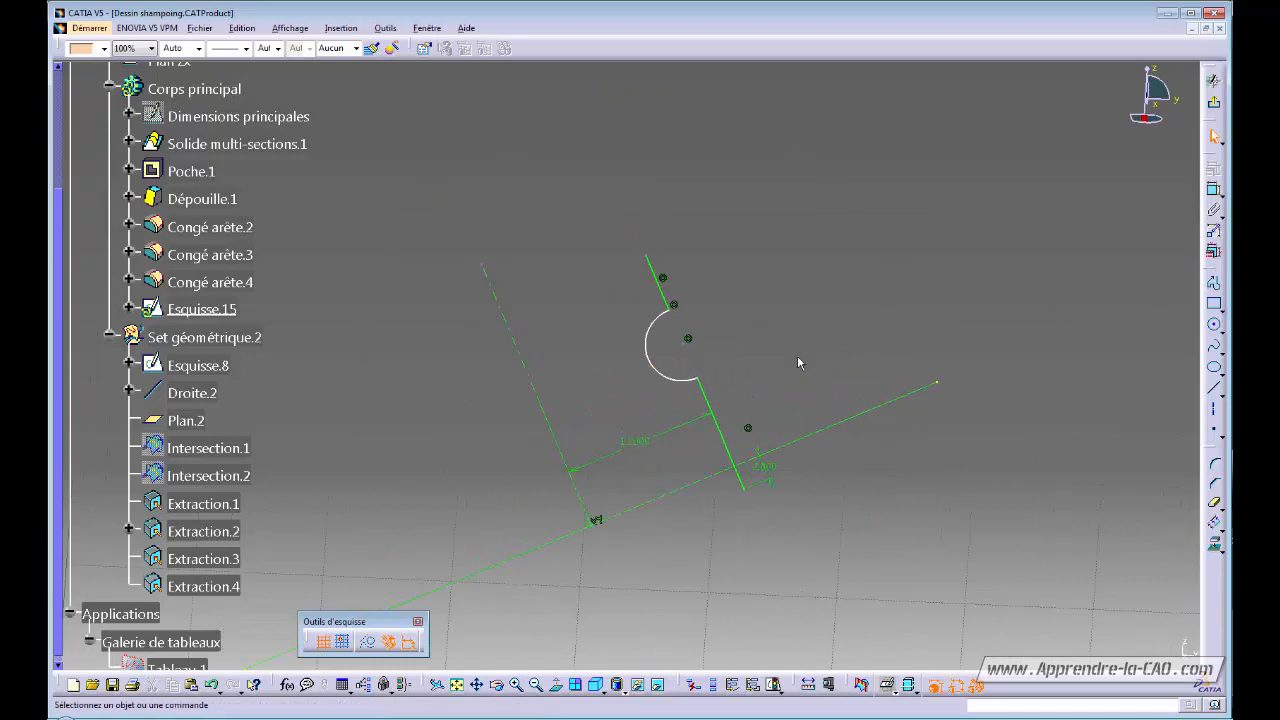
pyautogui.click(1214, 190)
pyautogui.moveTo(751, 286)
pyautogui.mouseDown(button='middle')
pyautogui.moveTo(738, 250)
pyautogui.moveTo(764, 345)
pyautogui.mouseUp(button='middle')
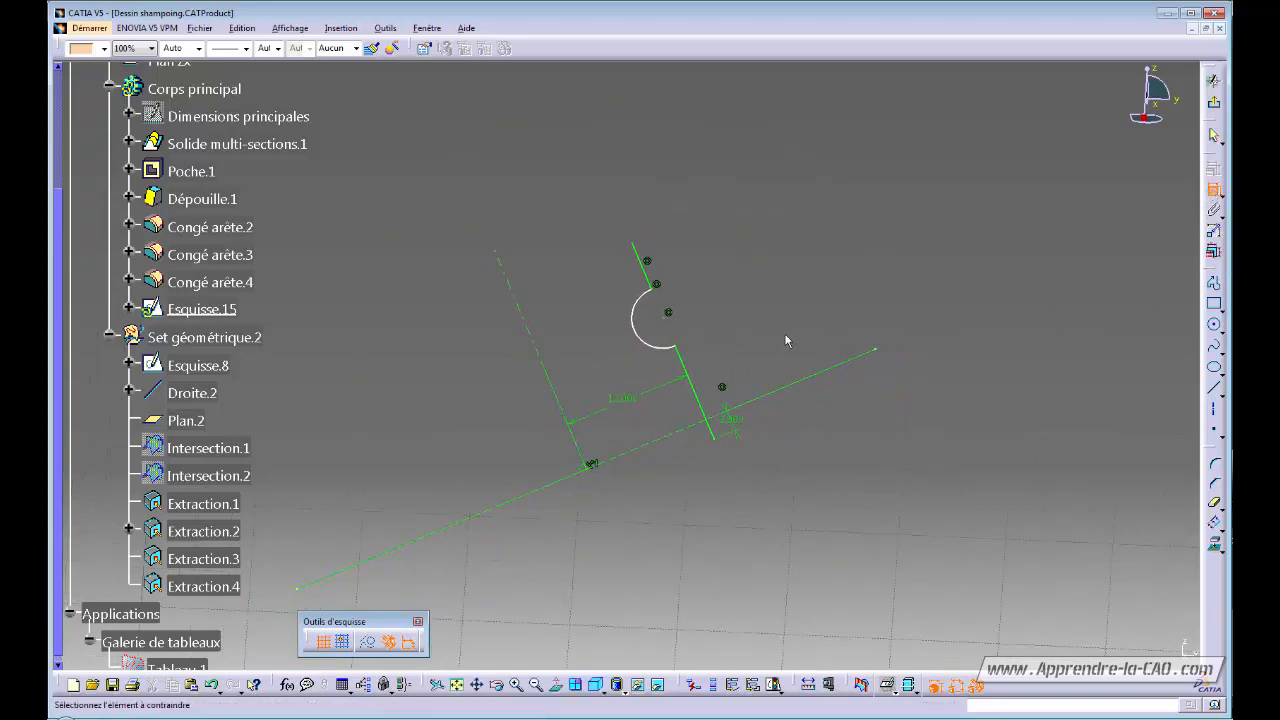
pyautogui.click(684, 430)
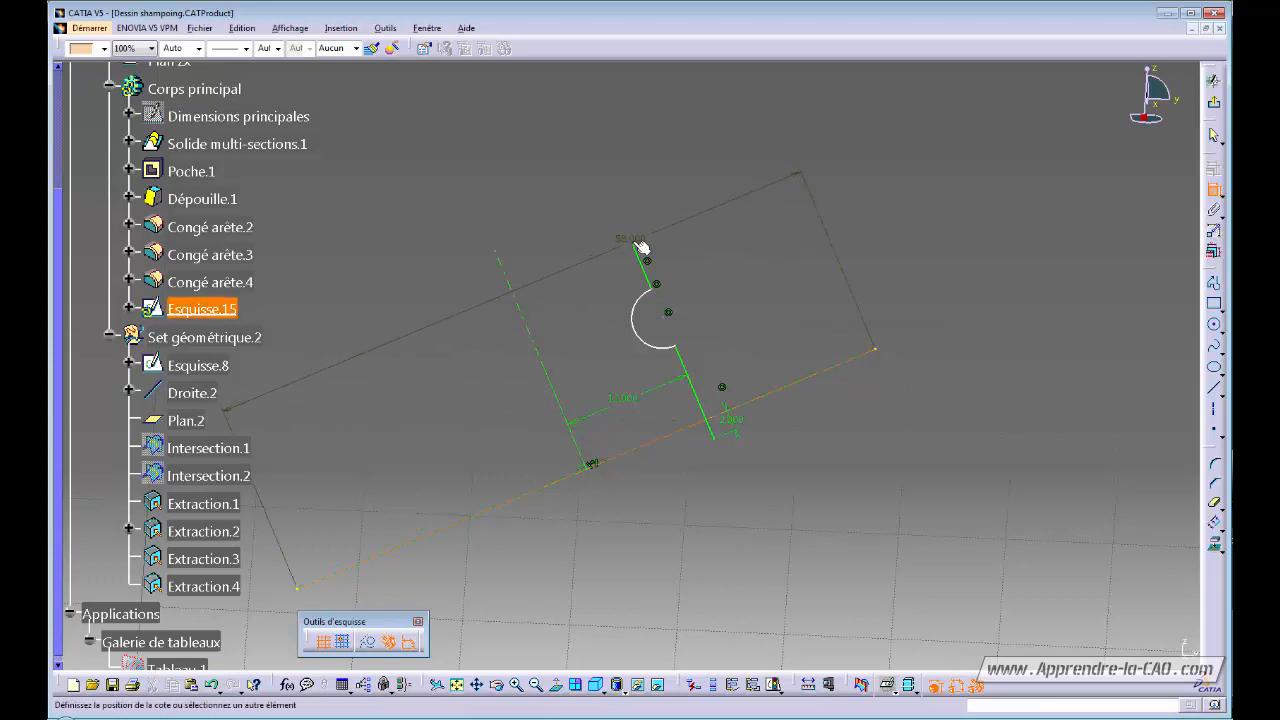
pyautogui.click(640, 247)
pyautogui.doubleClick(755, 273)
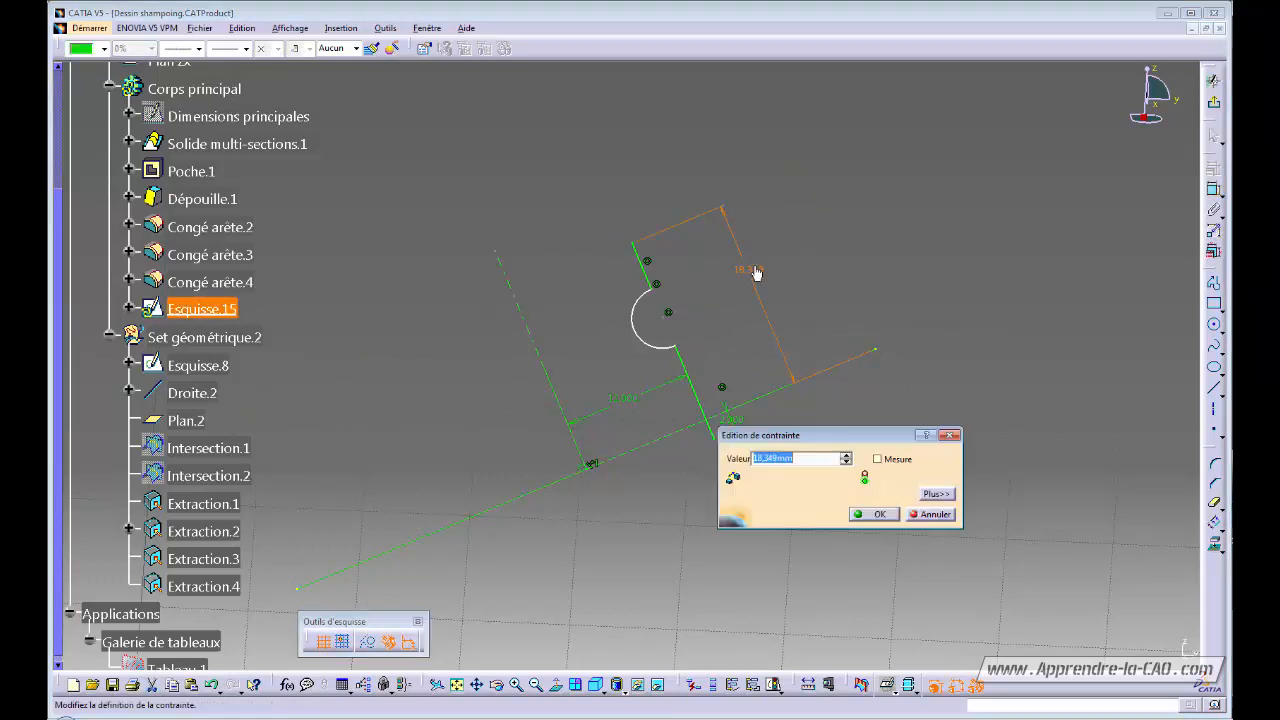
pyautogui.press('Return')
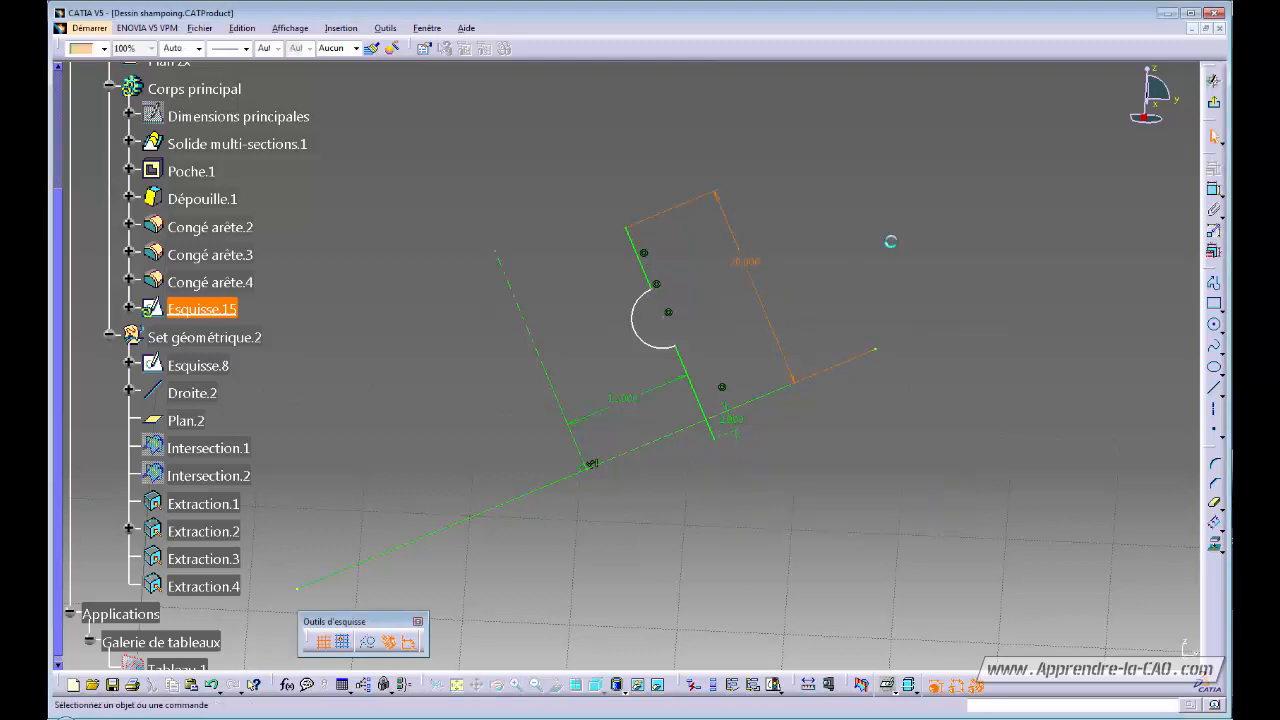
# Dimension the groove arc's centre from the slanted construction line and set the distance to 12 mm
pyautogui.click(1212, 194)
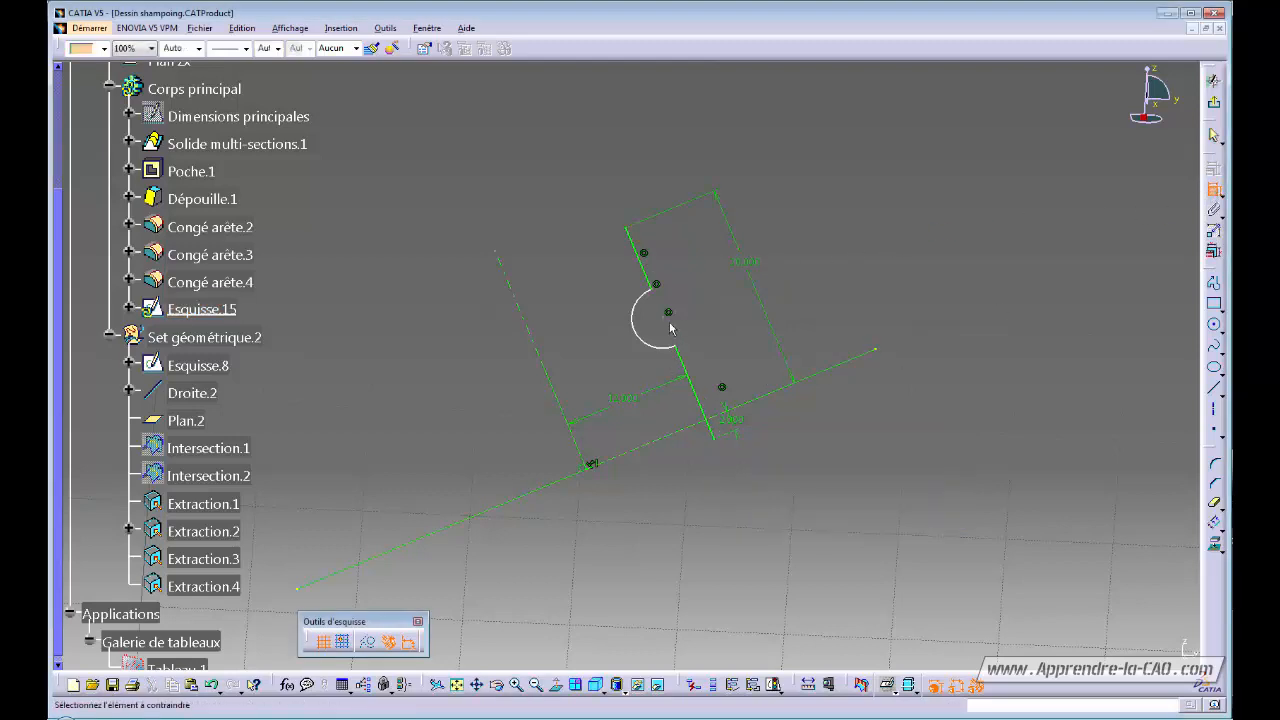
pyautogui.click(669, 316)
pyautogui.click(763, 403)
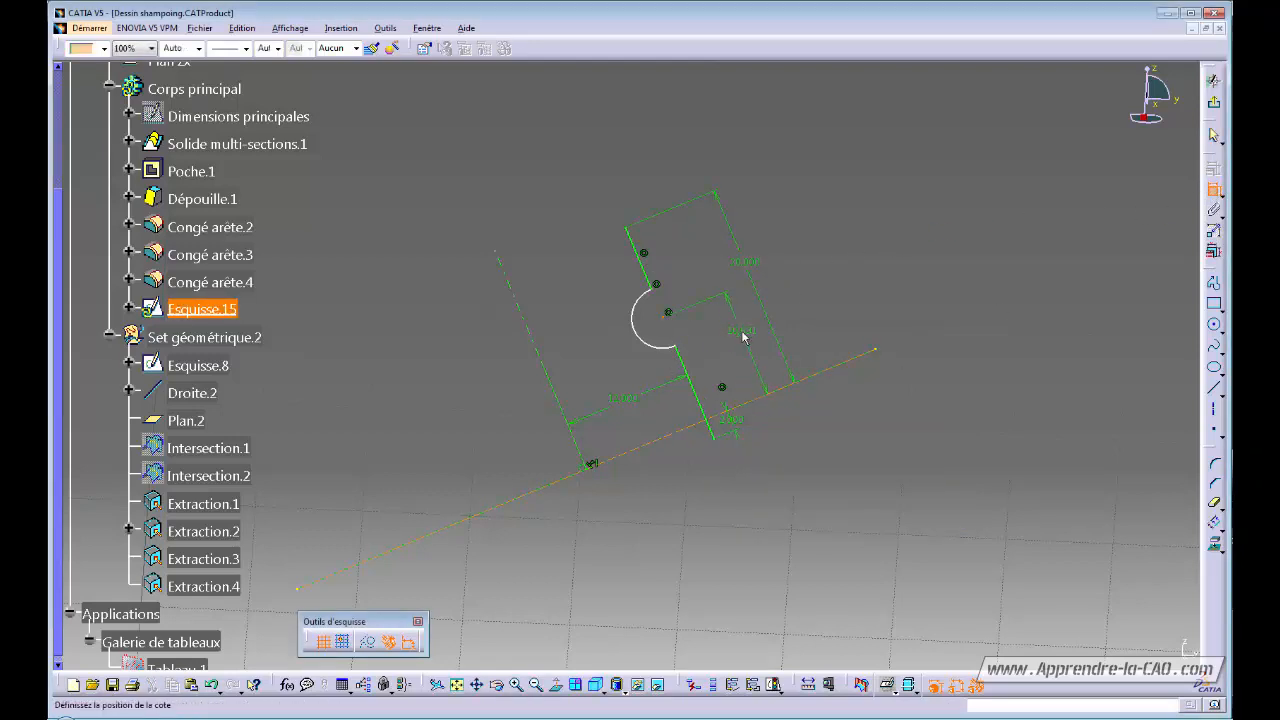
pyautogui.doubleClick(747, 352)
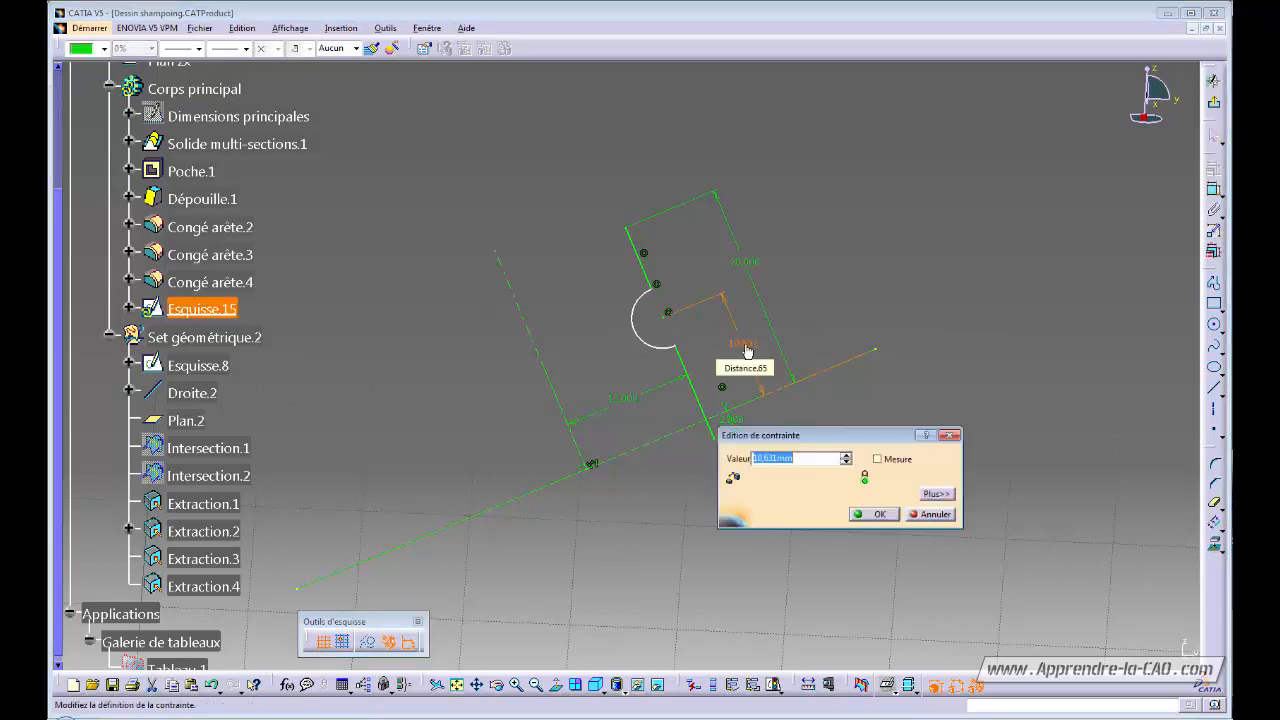
pyautogui.write('12')
pyautogui.press('Return')
pyautogui.click(959, 237)
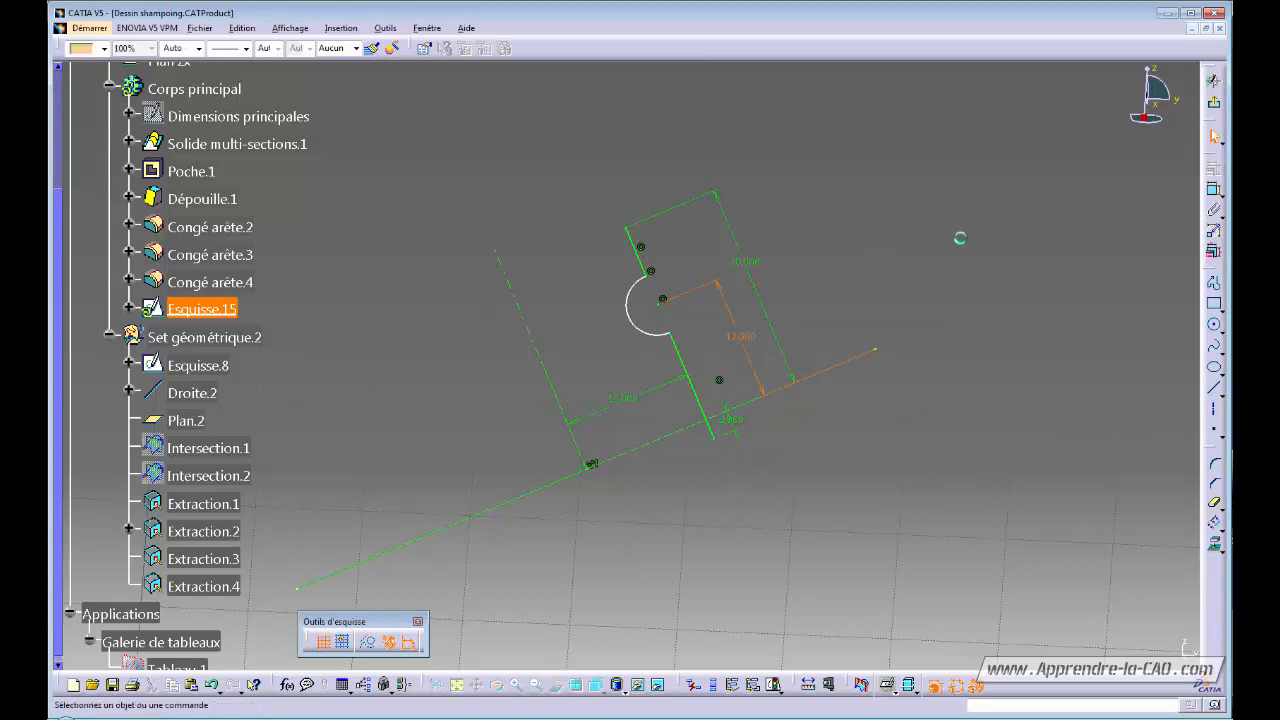
# Dimension the groove arc and set its radius to 2.5 mm
pyautogui.click(1214, 190)
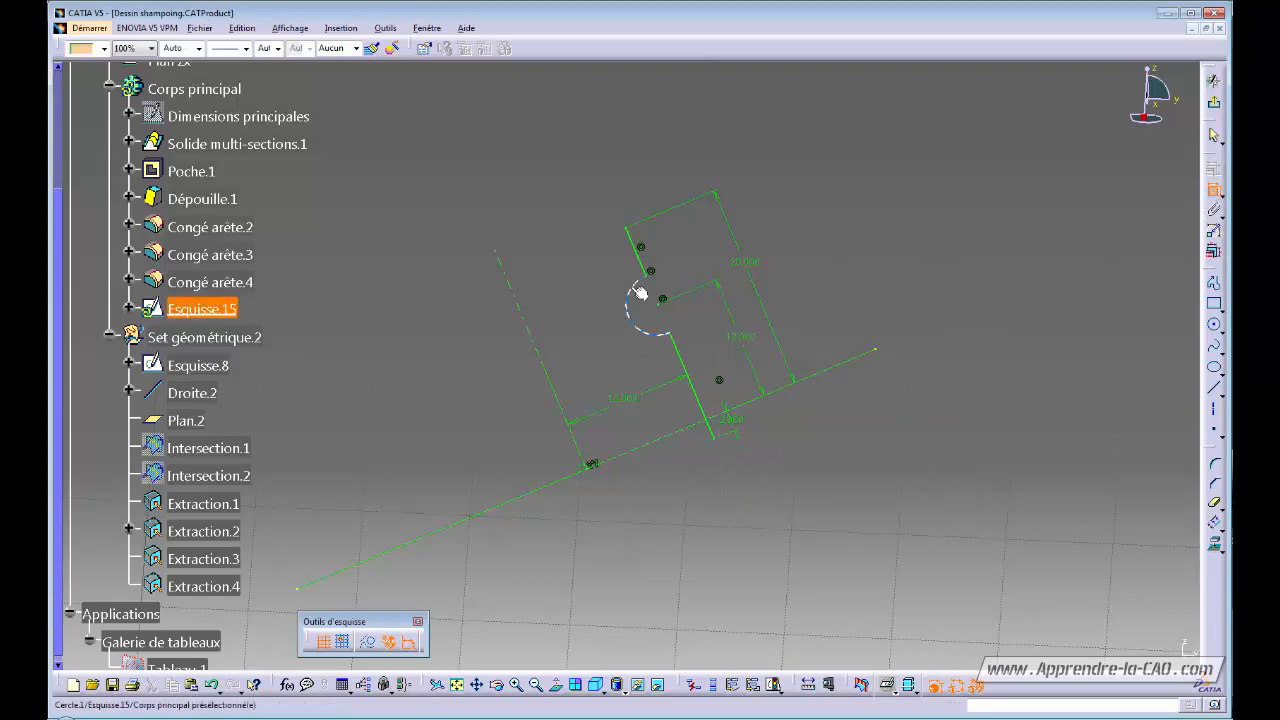
pyautogui.click(628, 300)
pyautogui.doubleClick(593, 289)
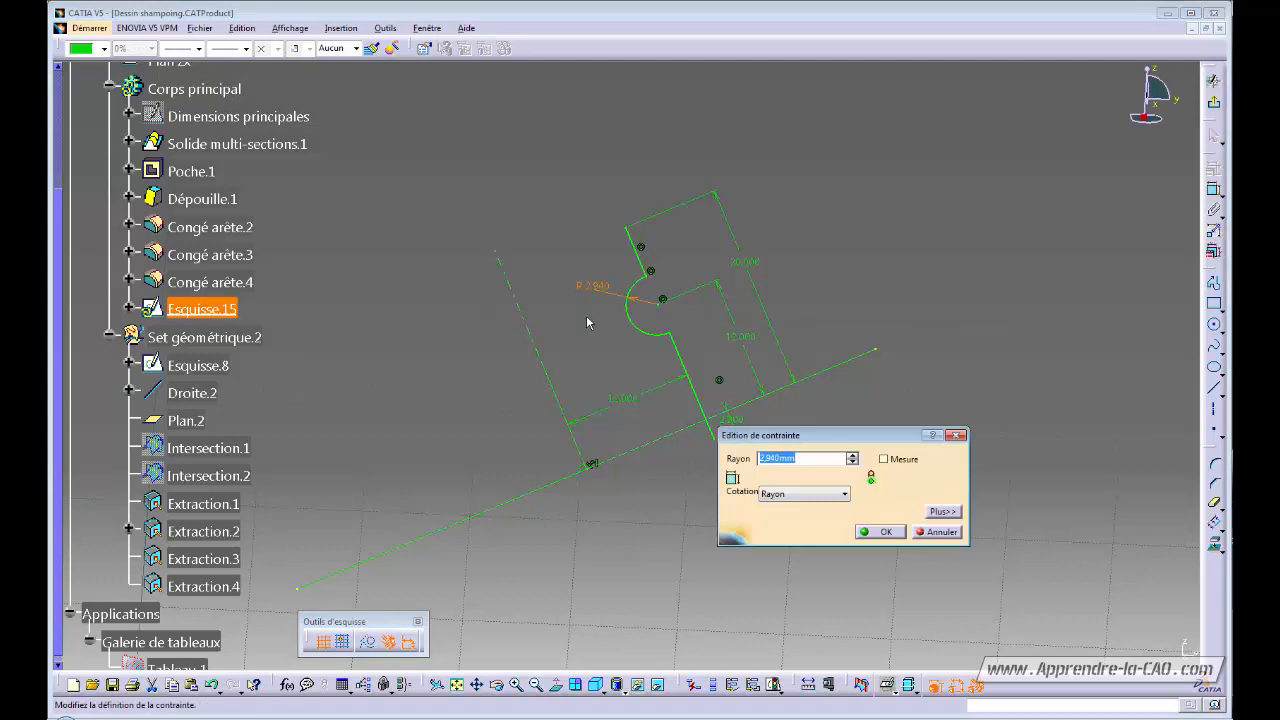
pyautogui.press('Return')
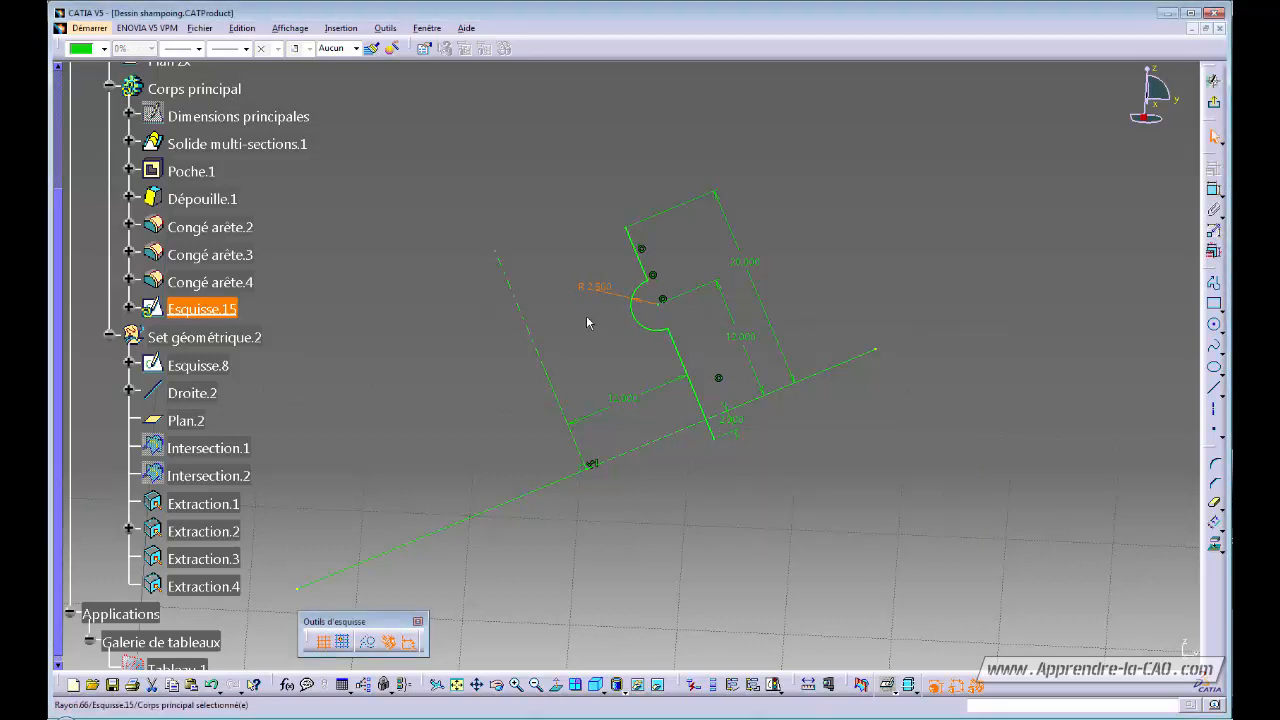
# Fillet the corner between the upper profile line and the groove arc and set its radius to 1.5 mm
pyautogui.moveTo(728, 373)
pyautogui.mouseDown(button='middle')
pyautogui.moveTo(734, 394)
pyautogui.moveTo(765, 278)
pyautogui.moveTo(777, 417)
pyautogui.mouseUp(button='middle')
pyautogui.click(820, 403)
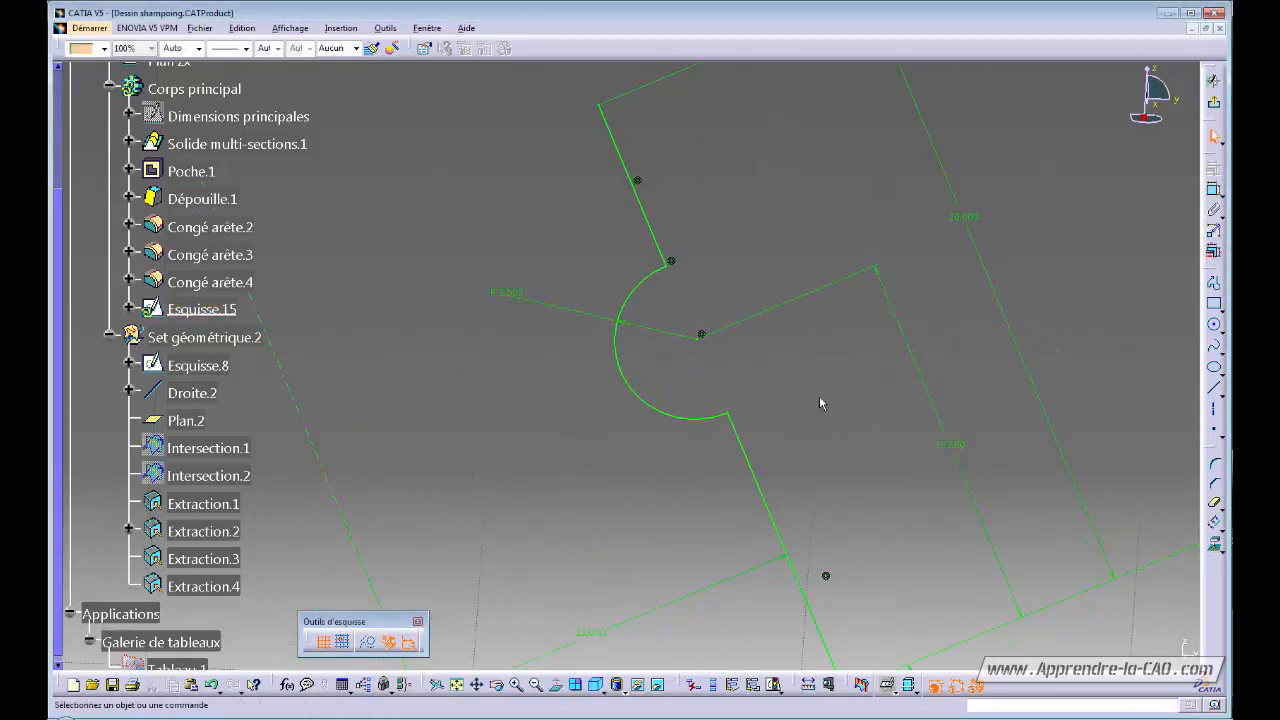
pyautogui.click(1214, 465)
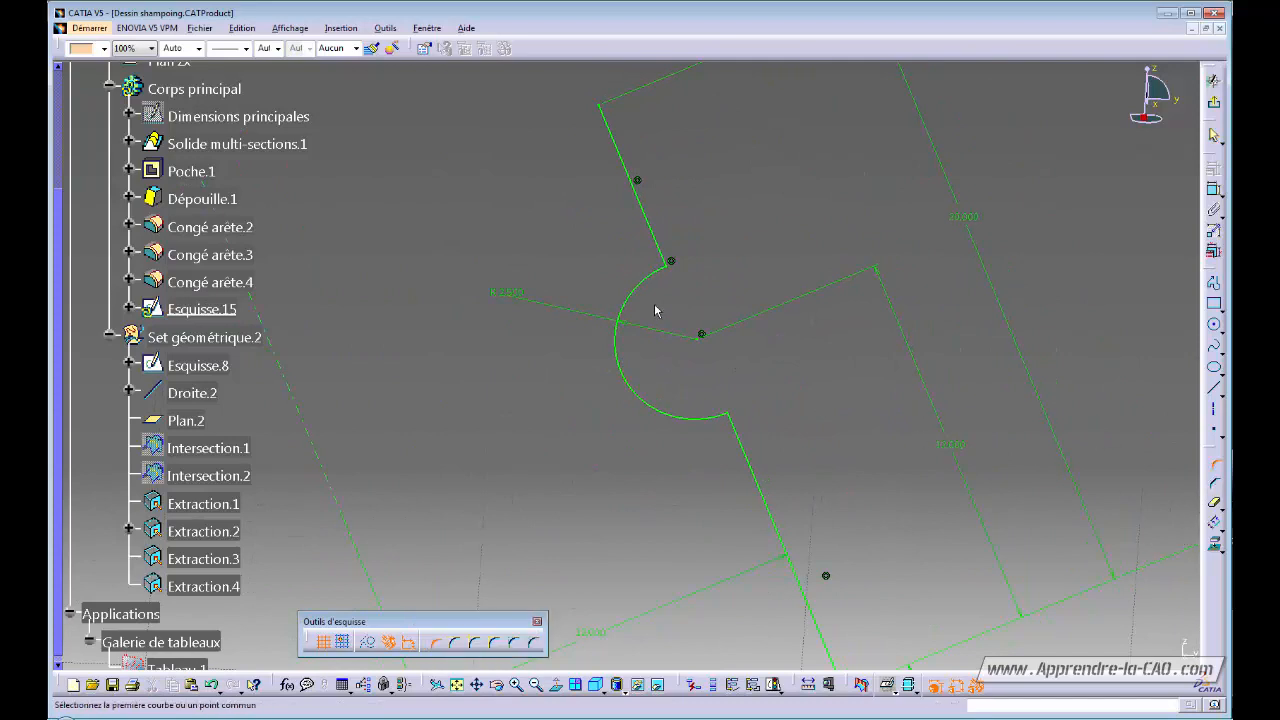
pyautogui.click(667, 257)
pyautogui.click(655, 276)
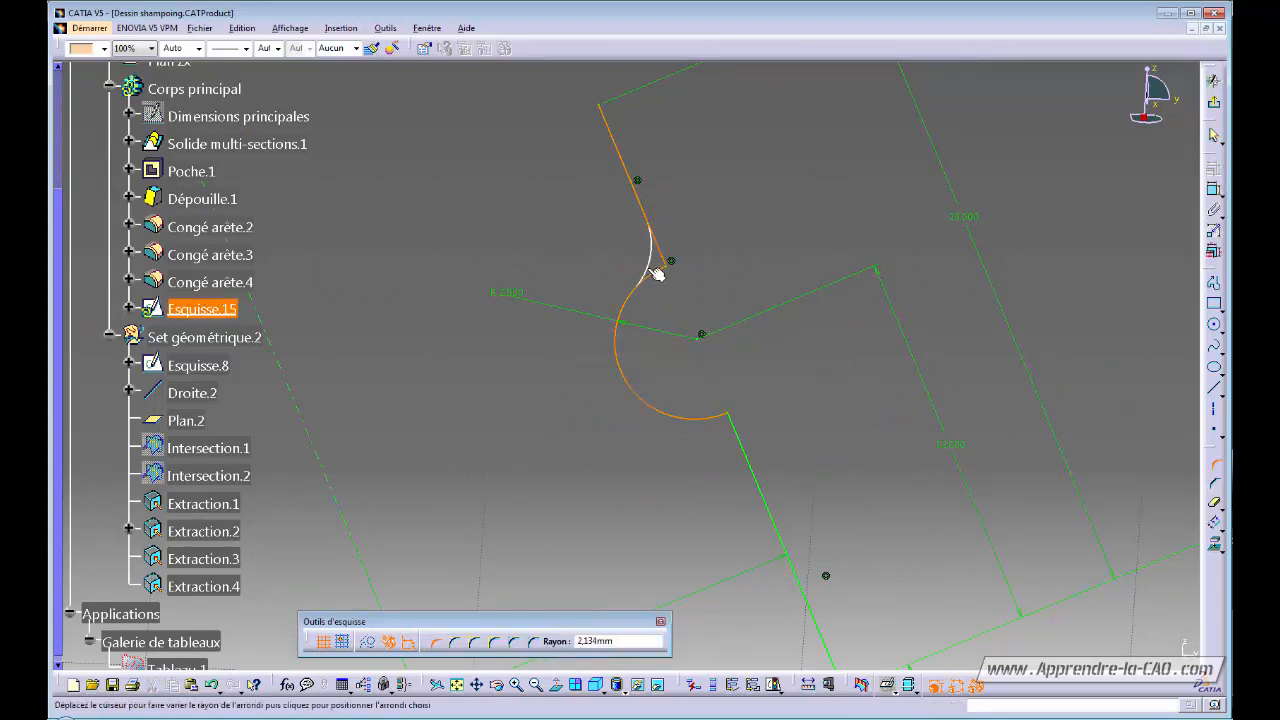
pyautogui.click(663, 268)
pyautogui.doubleClick(636, 256)
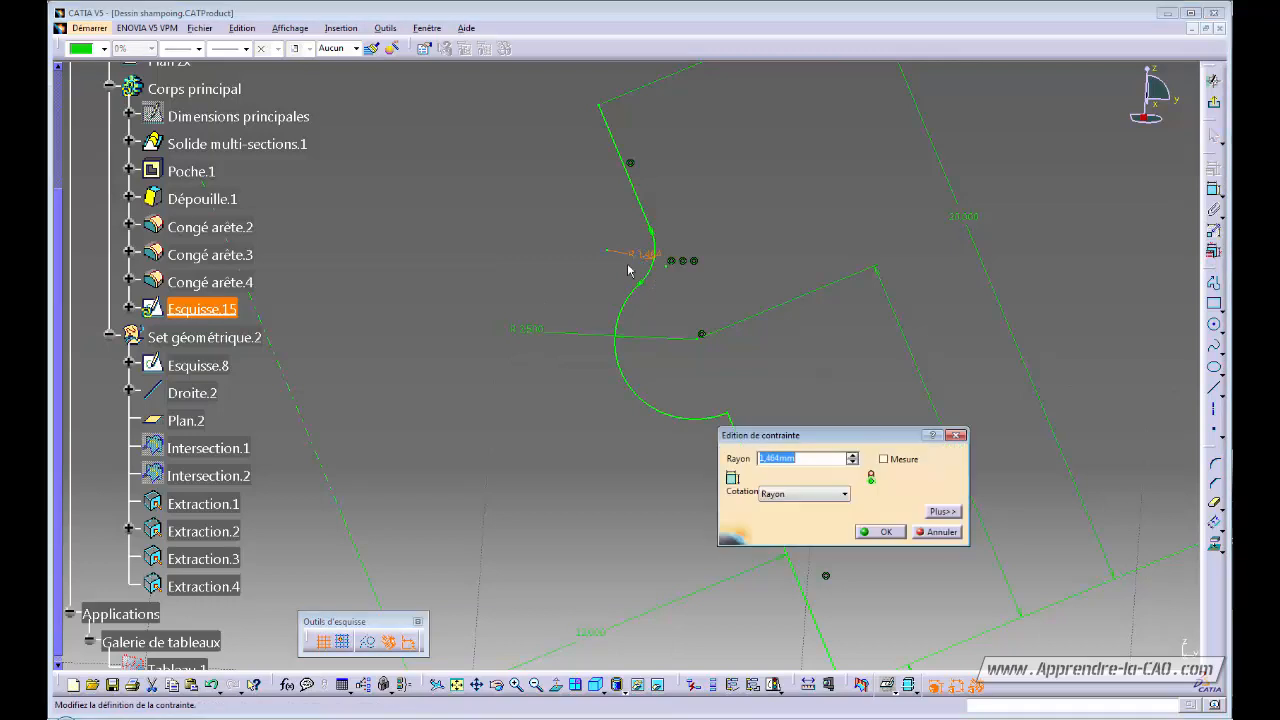
pyautogui.press('Return')
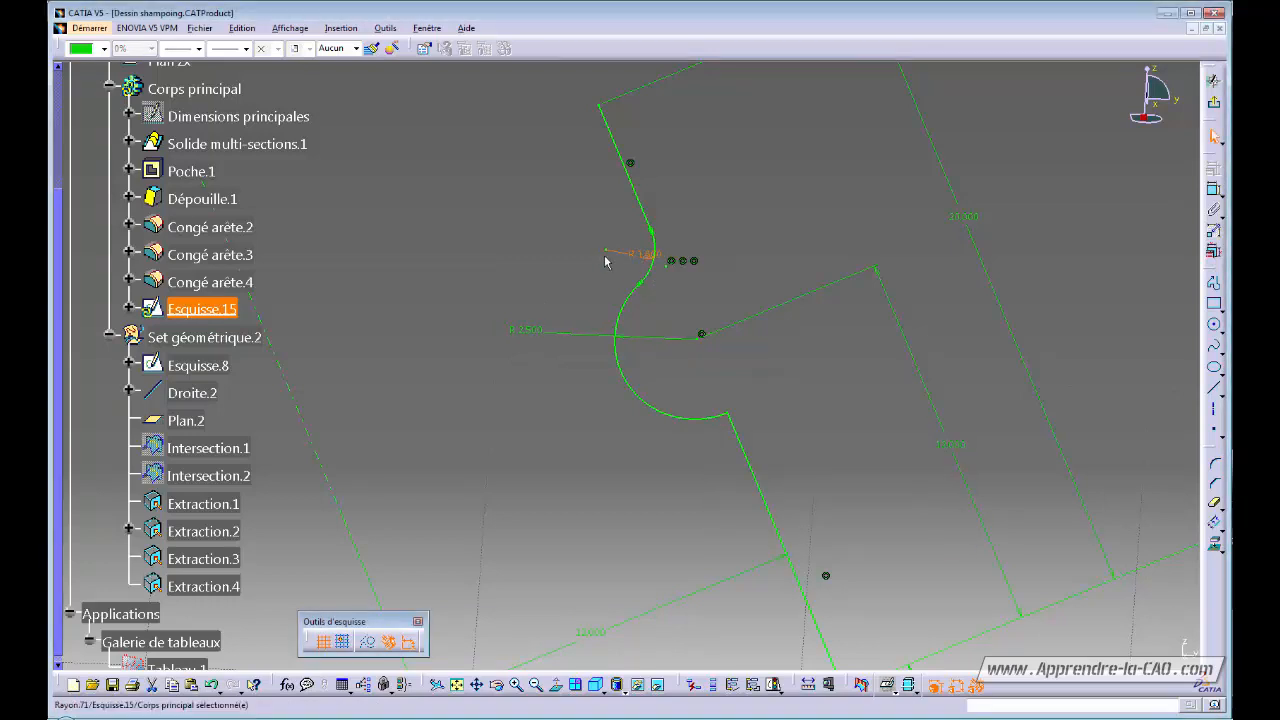
# Fillet the corner between the groove arc and the lower profile line and set its radius to 1.5 mm
pyautogui.click(1214, 465)
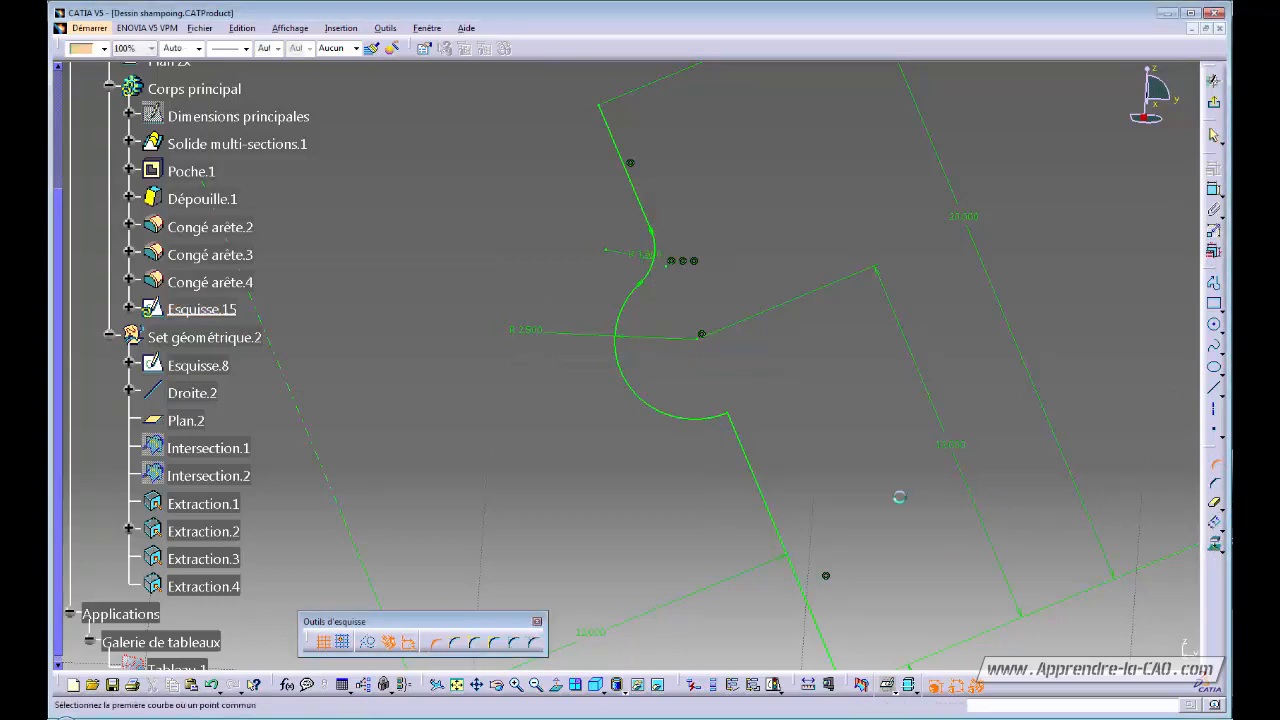
pyautogui.click(710, 428)
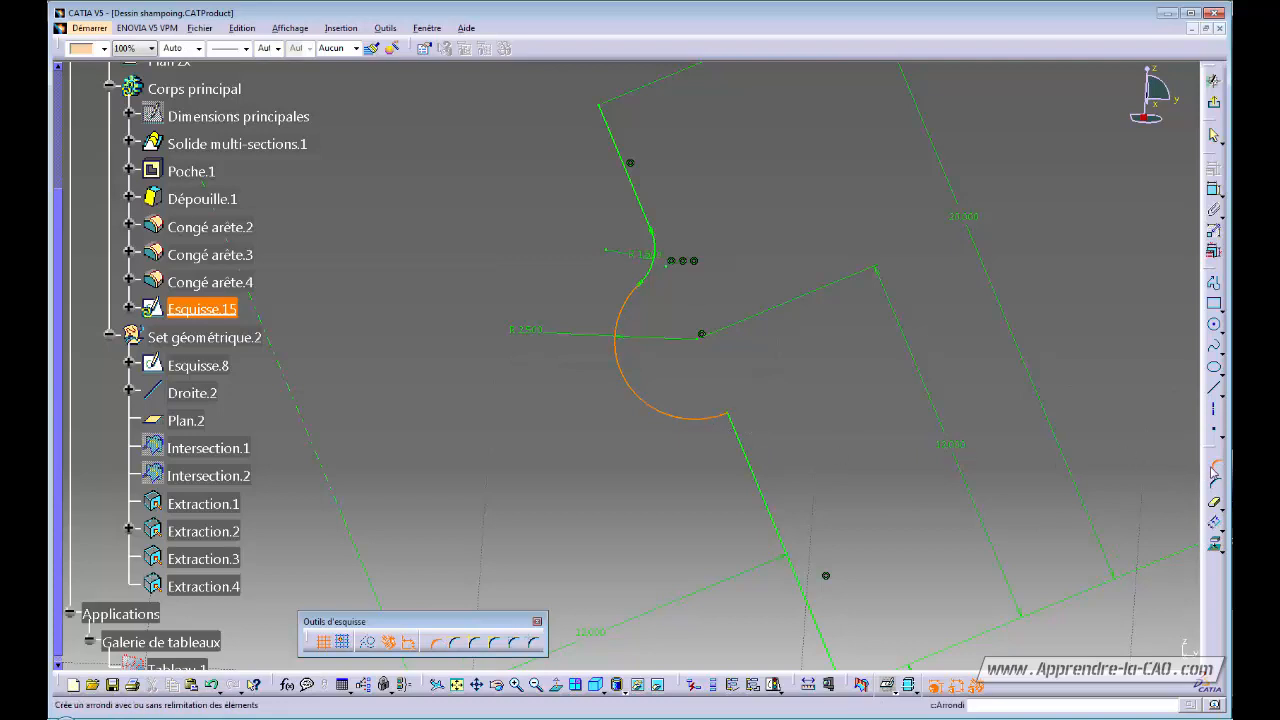
pyautogui.click(1214, 483)
pyautogui.click(738, 417)
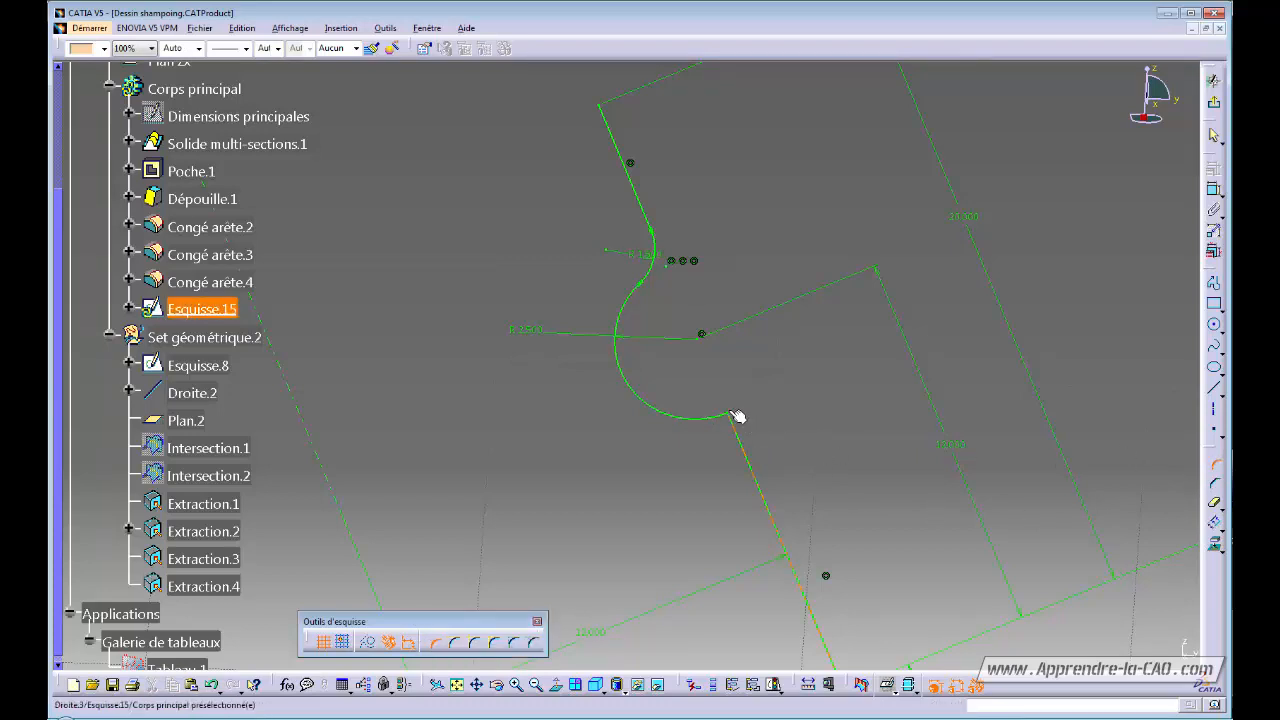
pyautogui.click(740, 420)
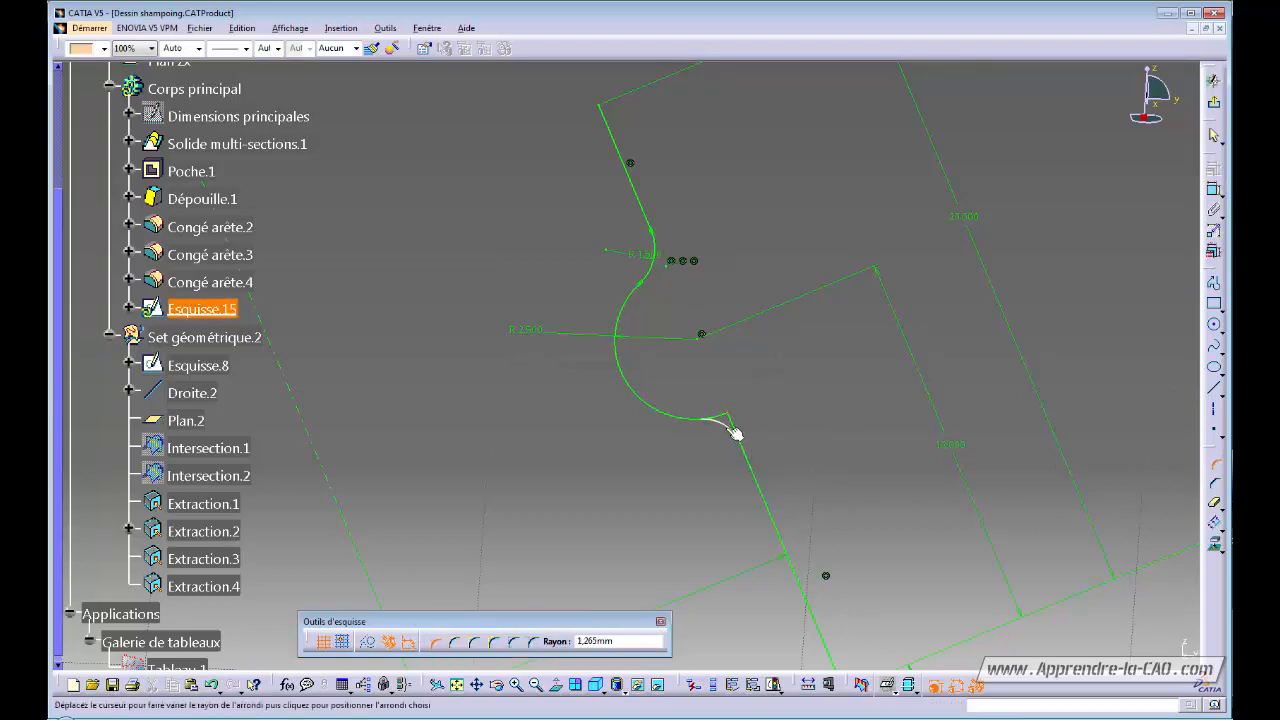
pyautogui.click(730, 428)
pyautogui.doubleClick(718, 429)
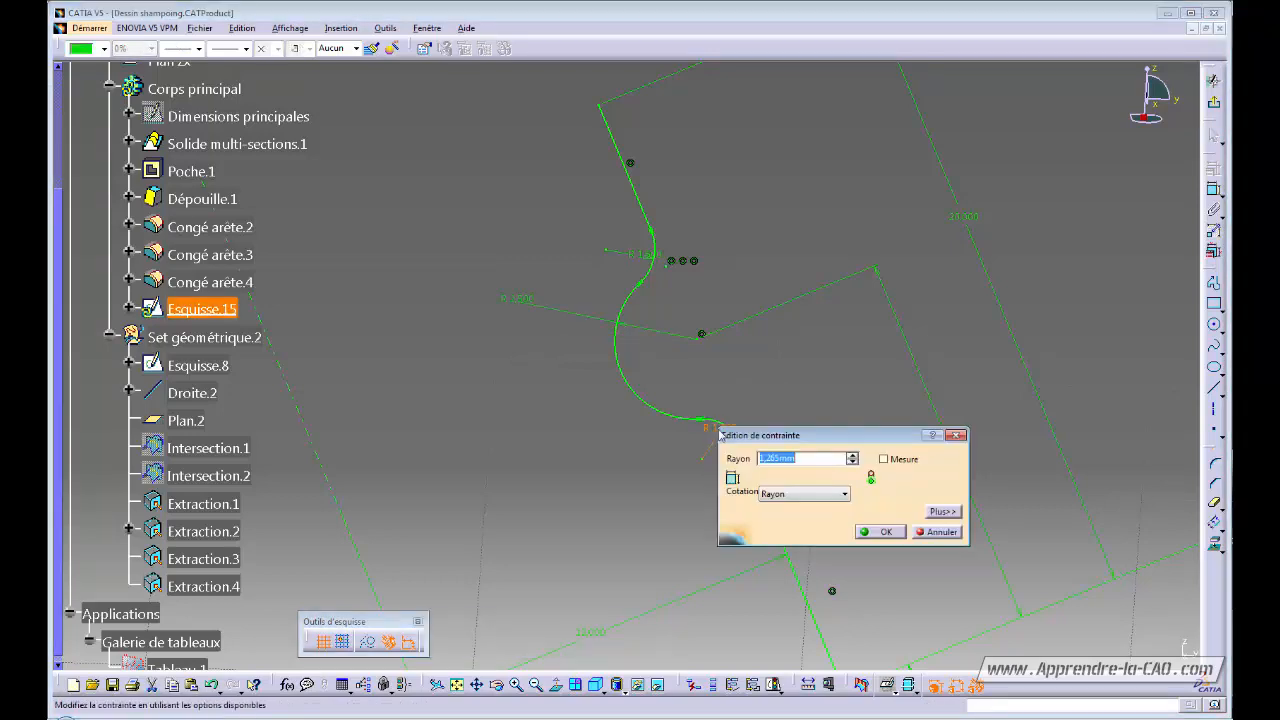
pyautogui.press('Return')
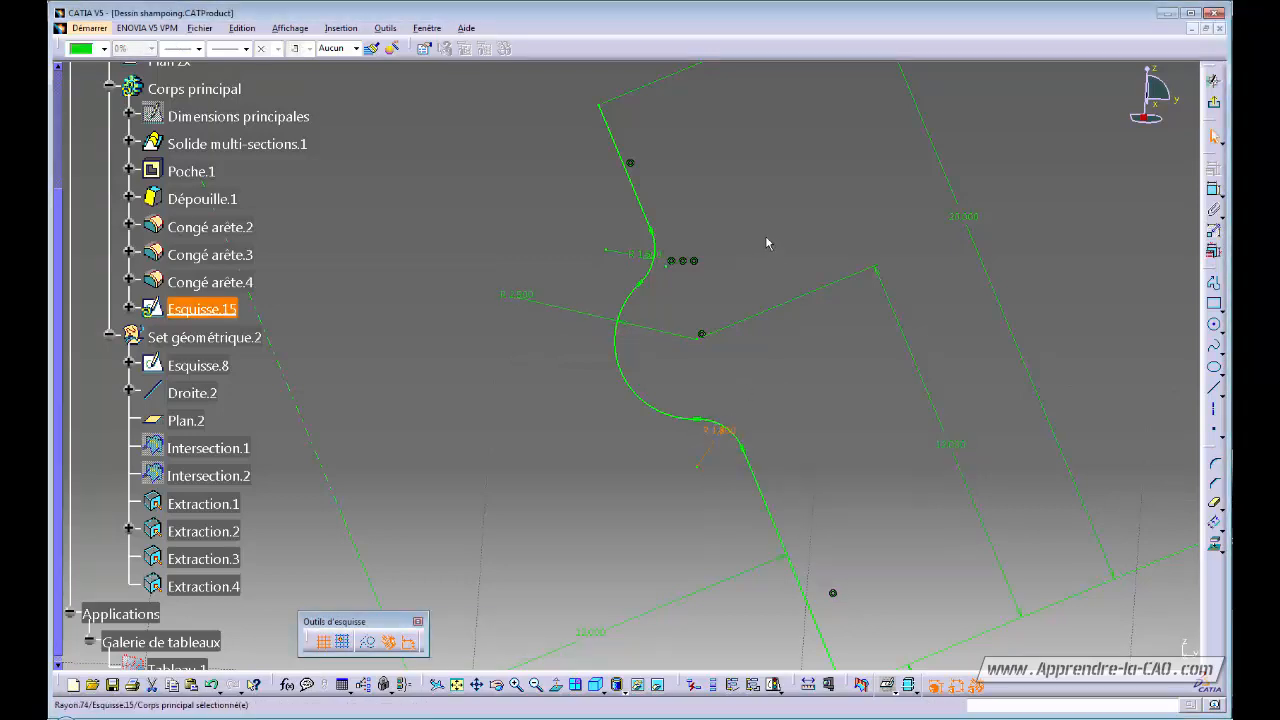
# Exit the sketch and try to revolve the neck profile 360 degrees about the sketch axis
pyautogui.keyDown('ctrl'); pyautogui.moveTo(766, 240); pyautogui.dragTo(770, 397, button='middle'); pyautogui.keyUp('ctrl')
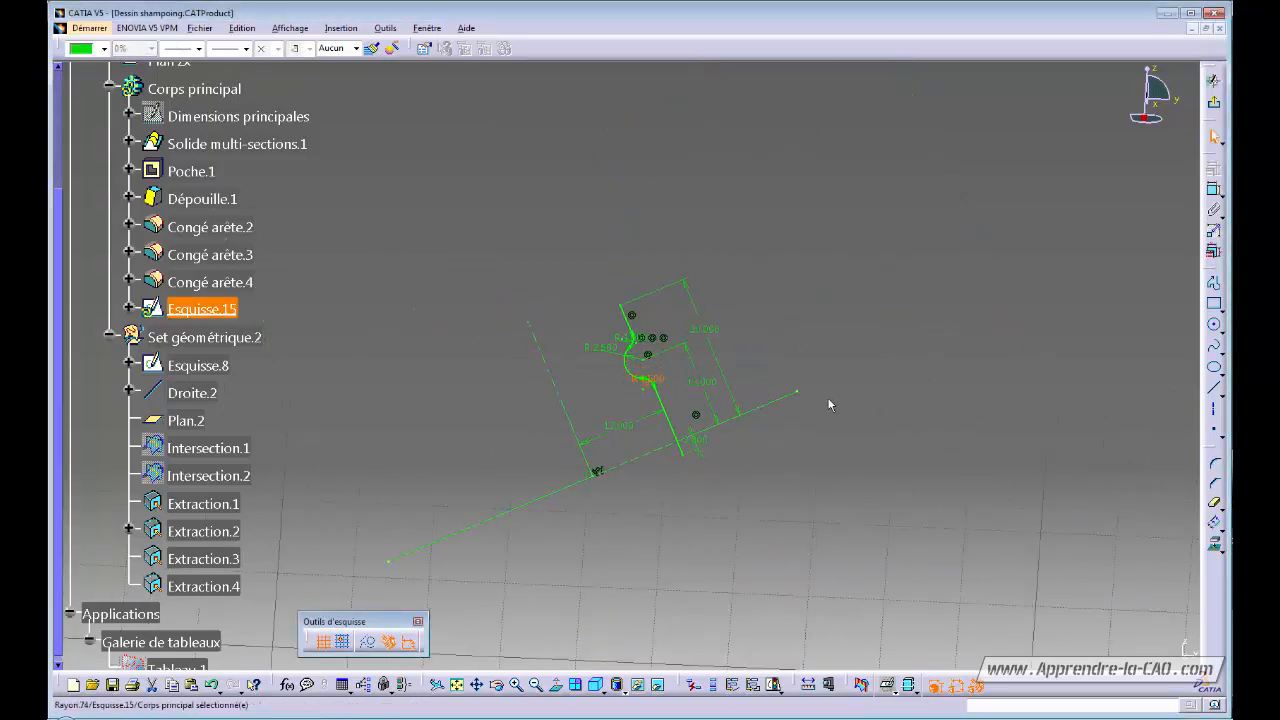
pyautogui.click(1213, 103)
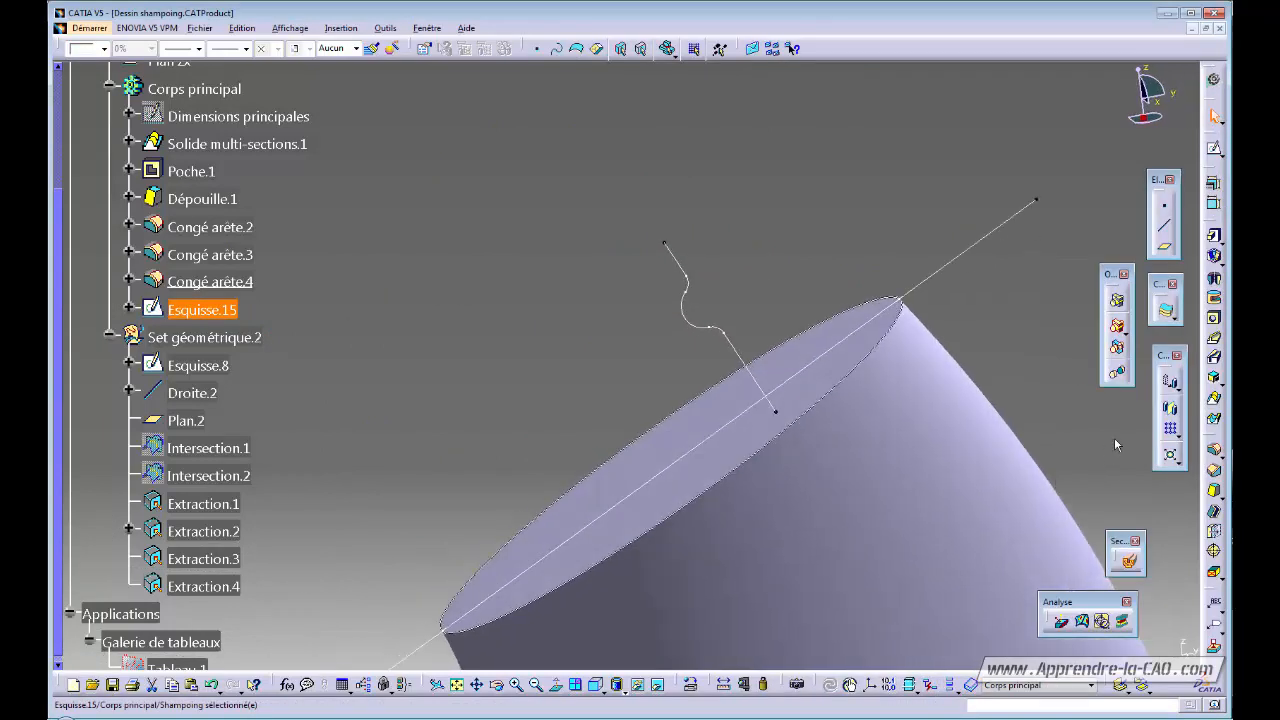
pyautogui.click(1215, 281)
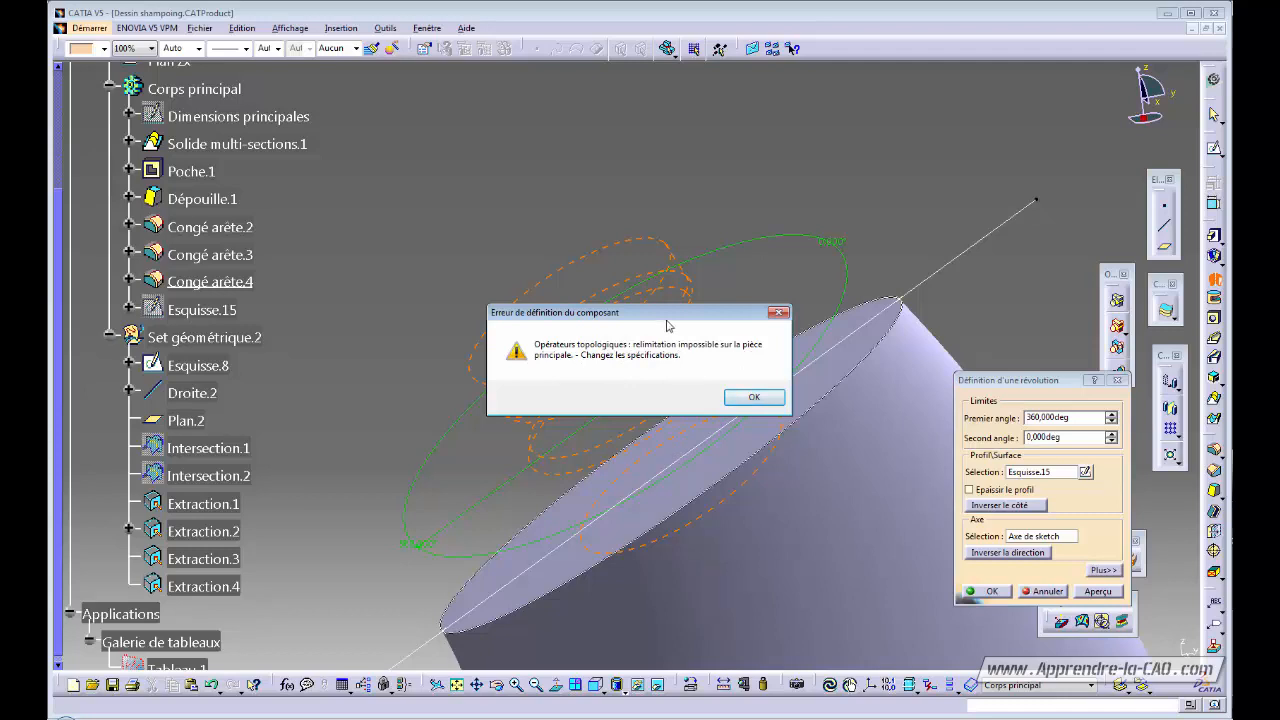
pyautogui.moveTo(660, 316); pyautogui.dragTo(410, 417)
pyautogui.click(503, 498)
pyautogui.moveTo(660, 428)
pyautogui.mouseDown(button='middle')
pyautogui.moveTo(680, 420)
pyautogui.moveTo(595, 366)
pyautogui.moveTo(623, 397)
pyautogui.moveTo(620, 429)
pyautogui.moveTo(800, 436)
pyautogui.mouseUp(button='middle')
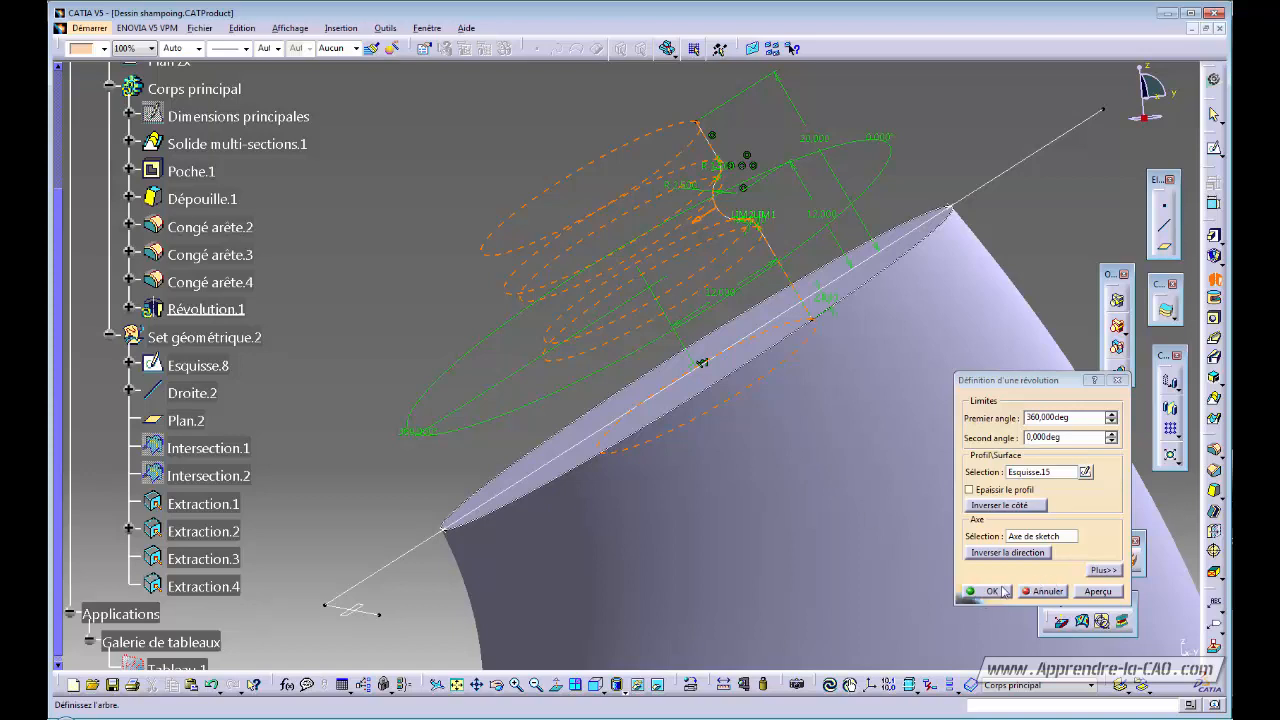
pyautogui.click(1003, 591)
pyautogui.click(754, 402)
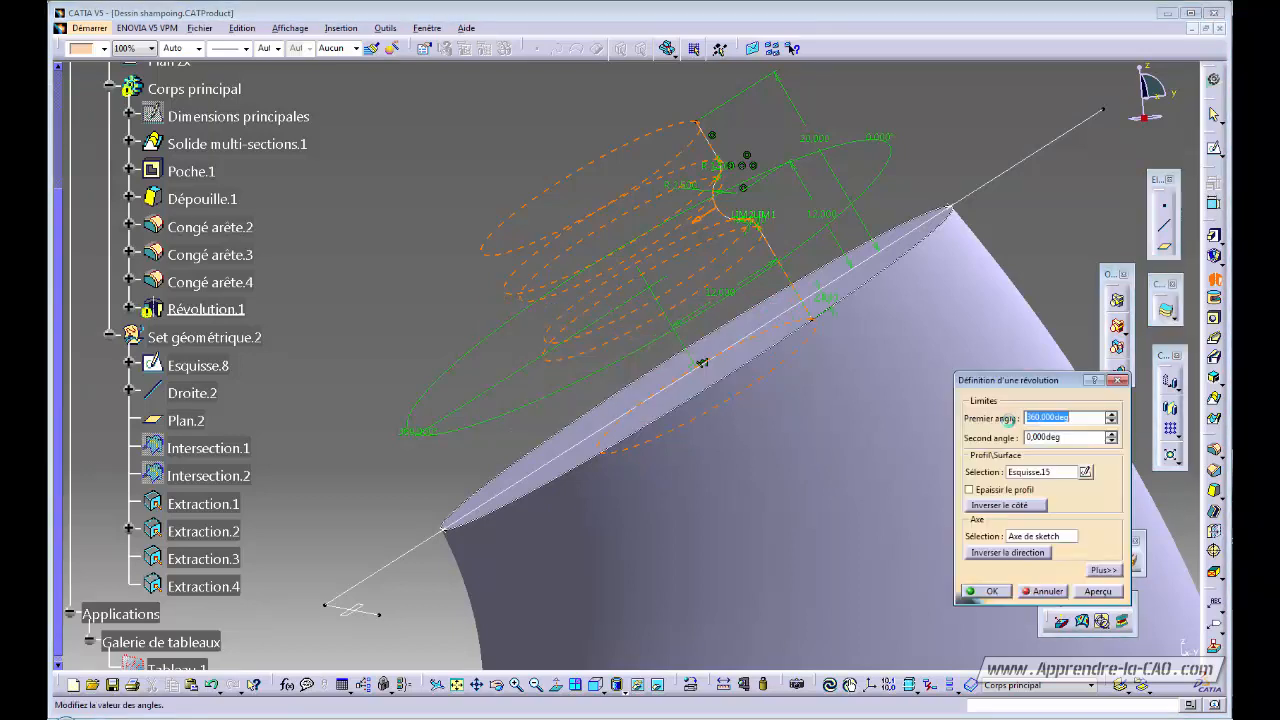
# Reopen the profile sketch from the revolve definition and draw a line about 12 mm long from the profile's lower end to the axis
pyautogui.click(1085, 472)
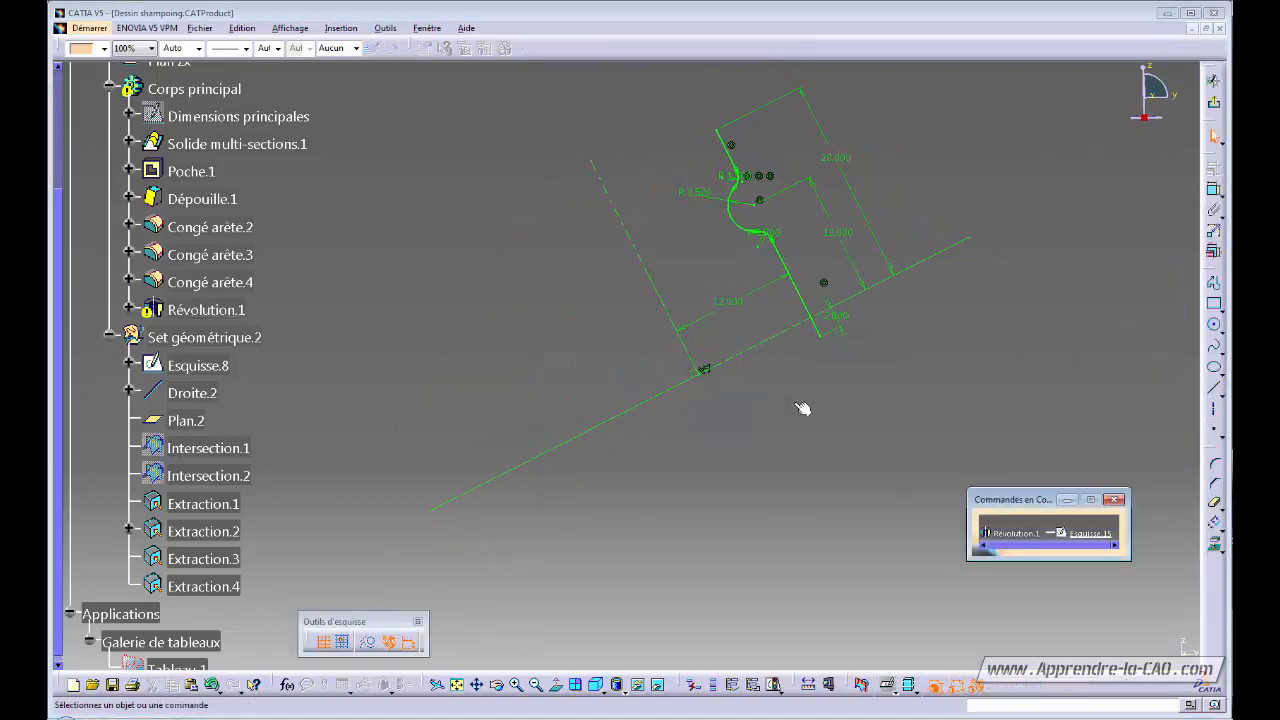
pyautogui.click(1214, 389)
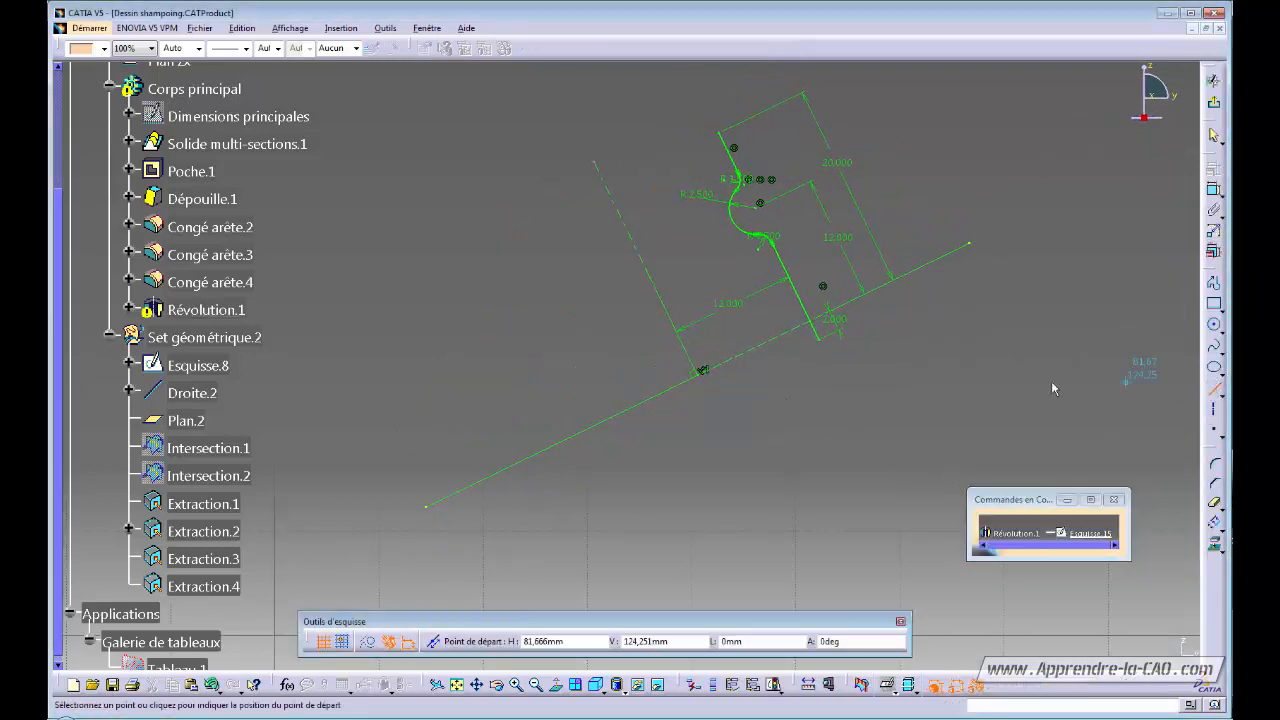
pyautogui.click(818, 340)
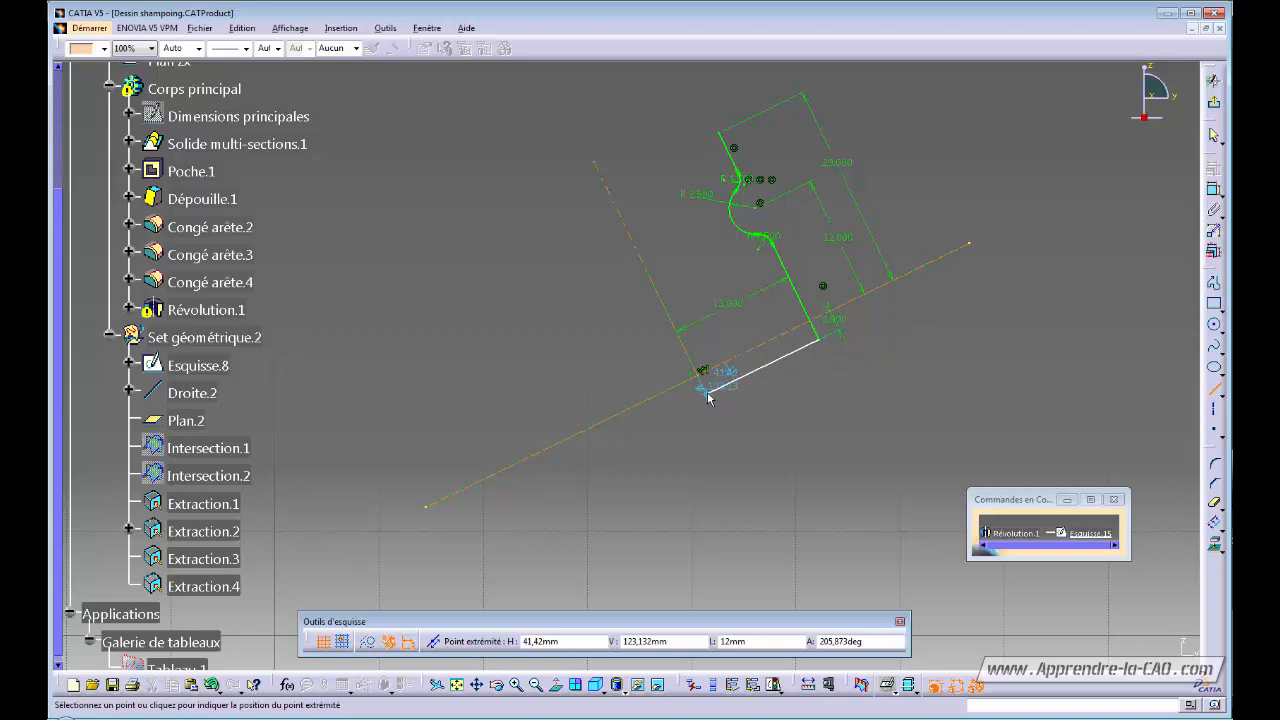
pyautogui.click(711, 397)
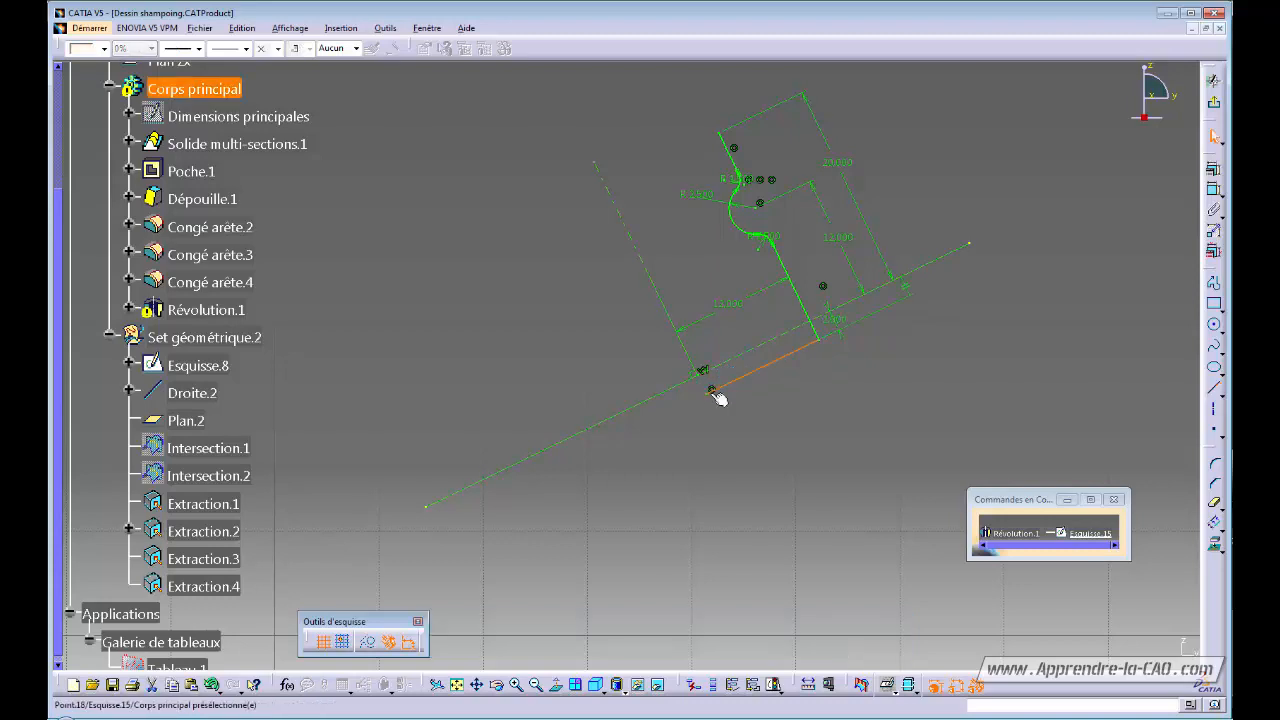
# Draw a line about 12 mm long from the profile's upper end to the axis, and select it
pyautogui.click(1214, 390)
pyautogui.click(718, 133)
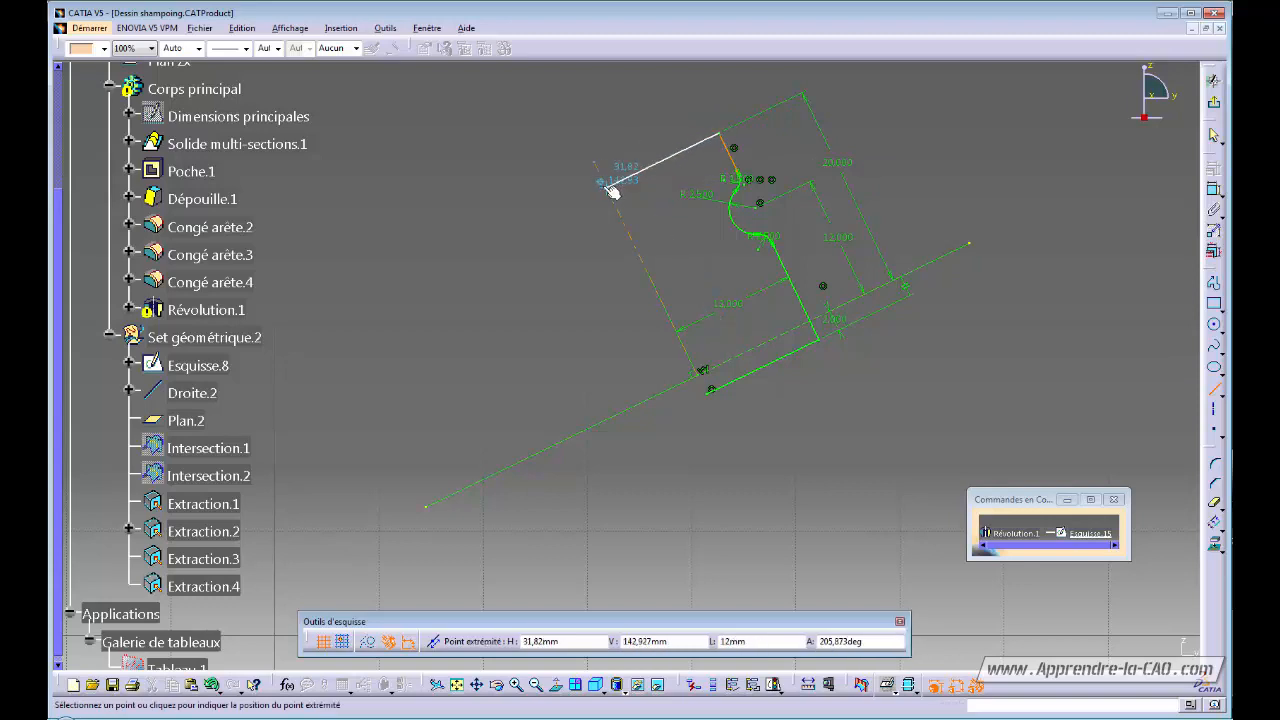
pyautogui.click(609, 185)
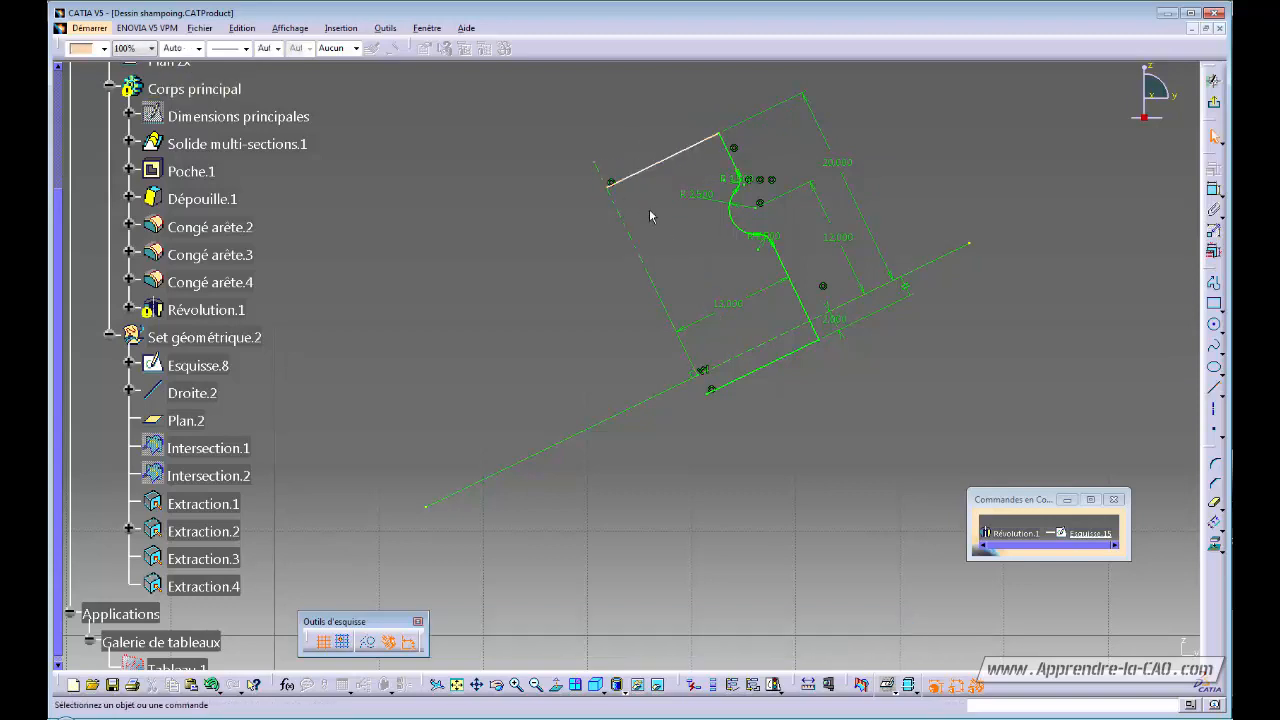
pyautogui.click(662, 162)
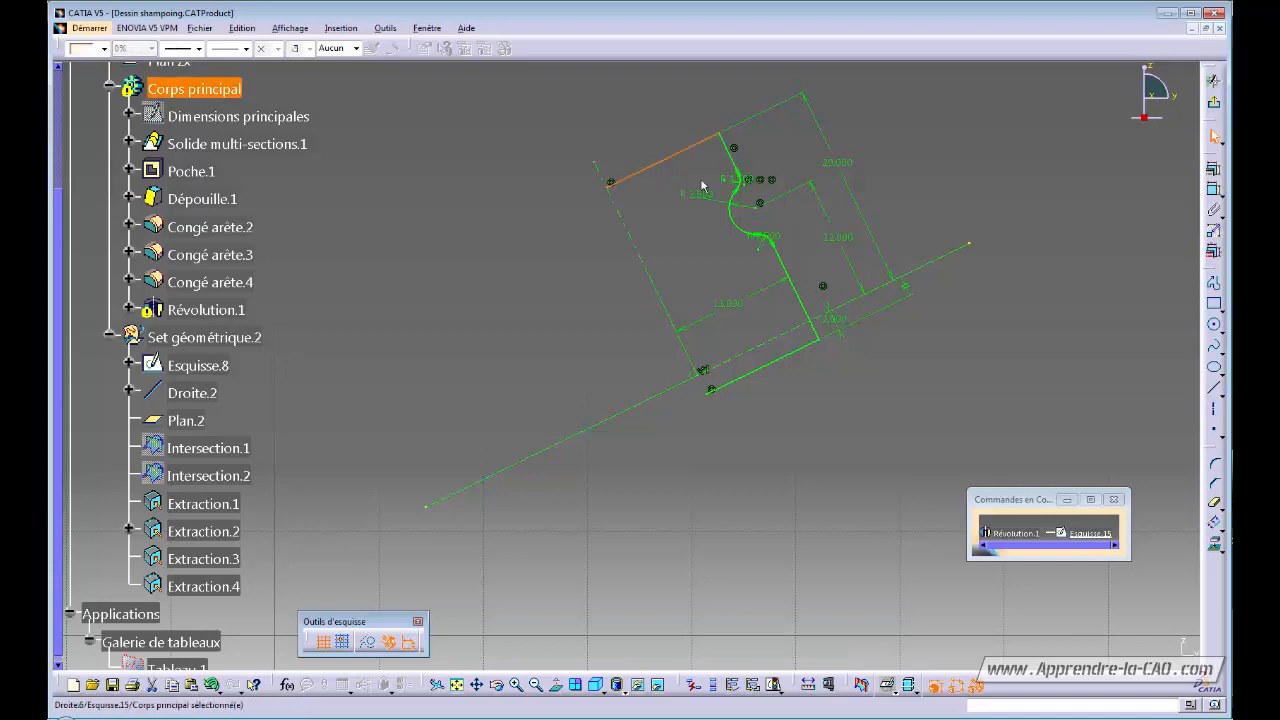
# Constrain the neck profile's upper closing line perpendicular to the dashed revolve axis
pyautogui.keyDown('ctrl'); pyautogui.click(624, 216); pyautogui.keyUp('ctrl')
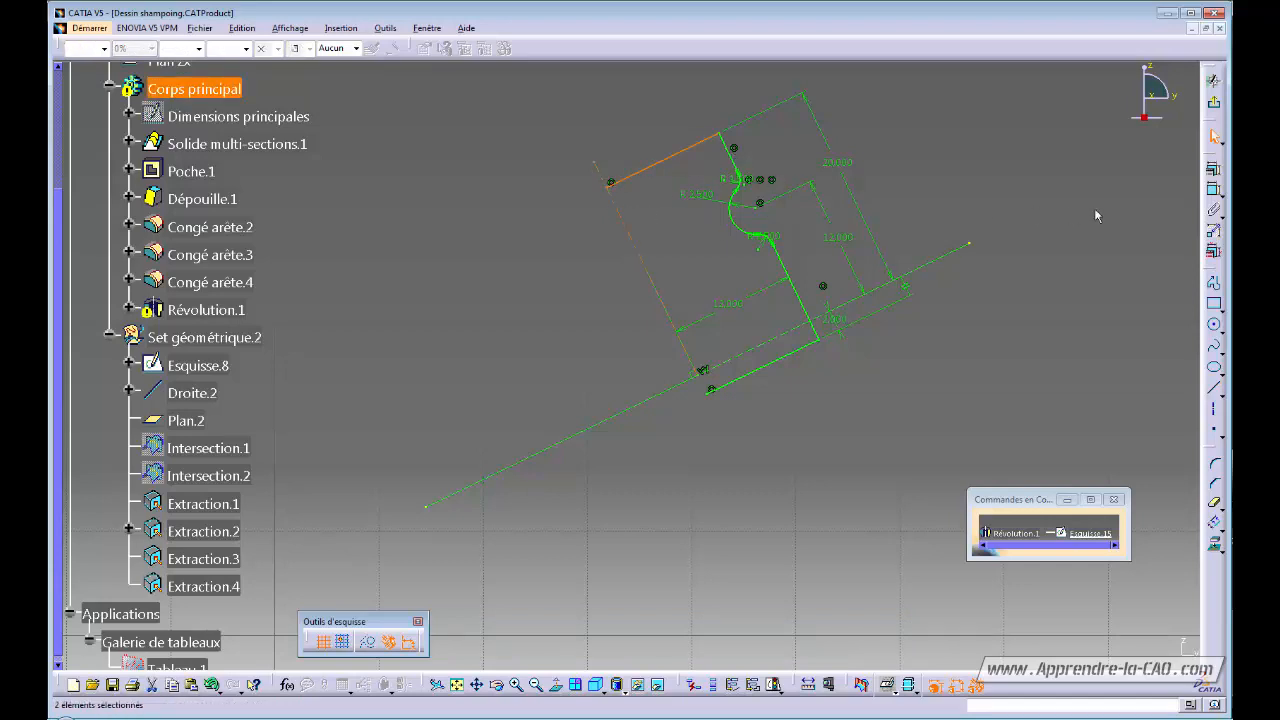
pyautogui.click(1212, 188)
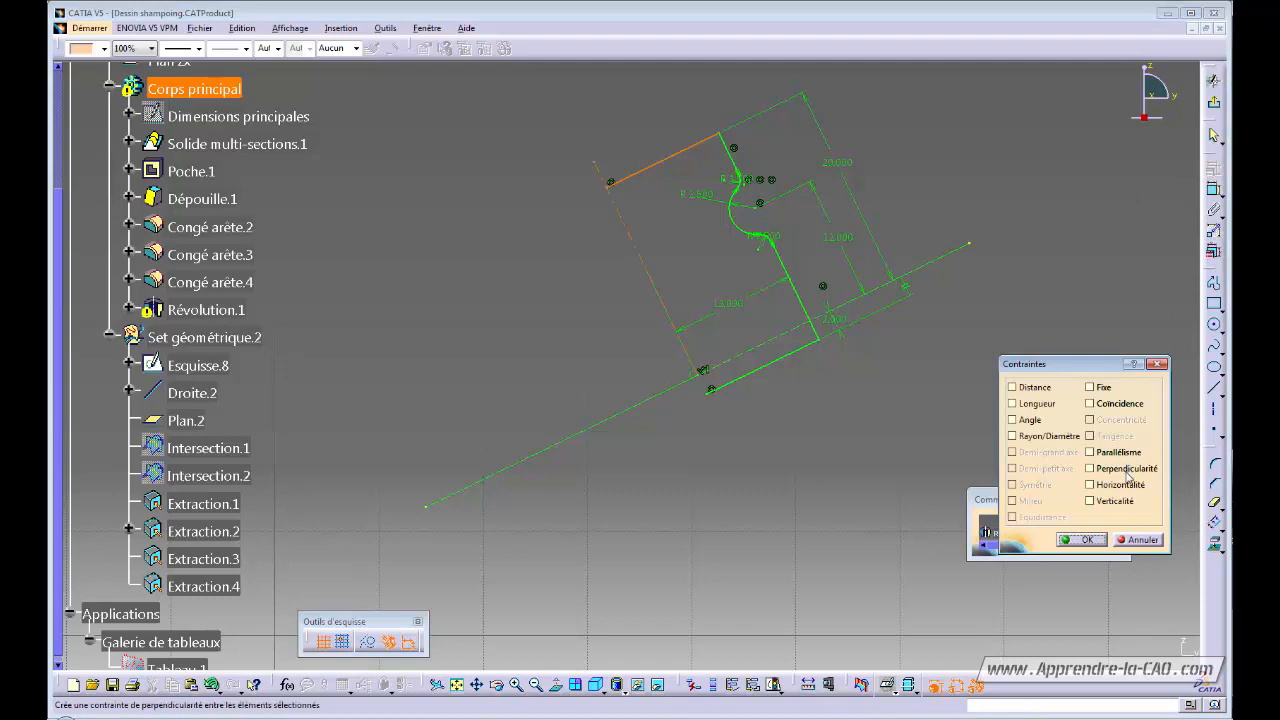
pyautogui.click(1127, 468)
pyautogui.click(1085, 540)
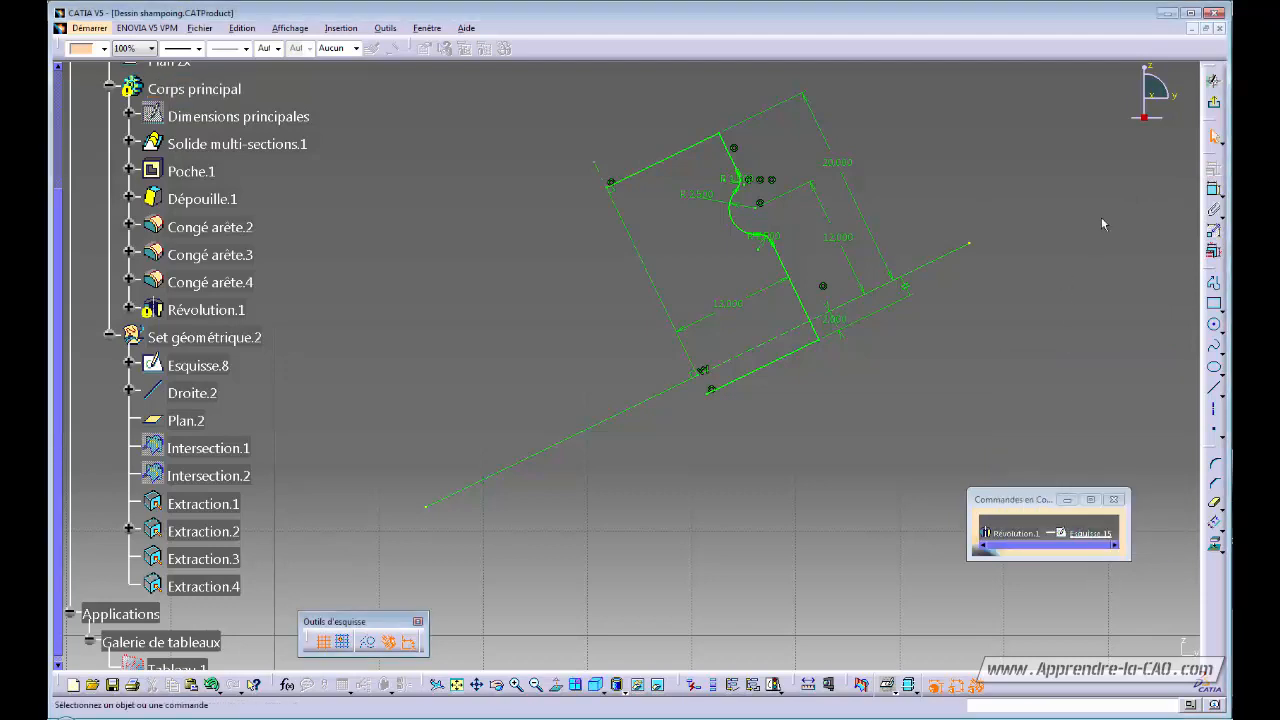
# Exit the profile sketch and complete the 360-degree revolve of the neck about the sketch axis
pyautogui.click(1208, 115)
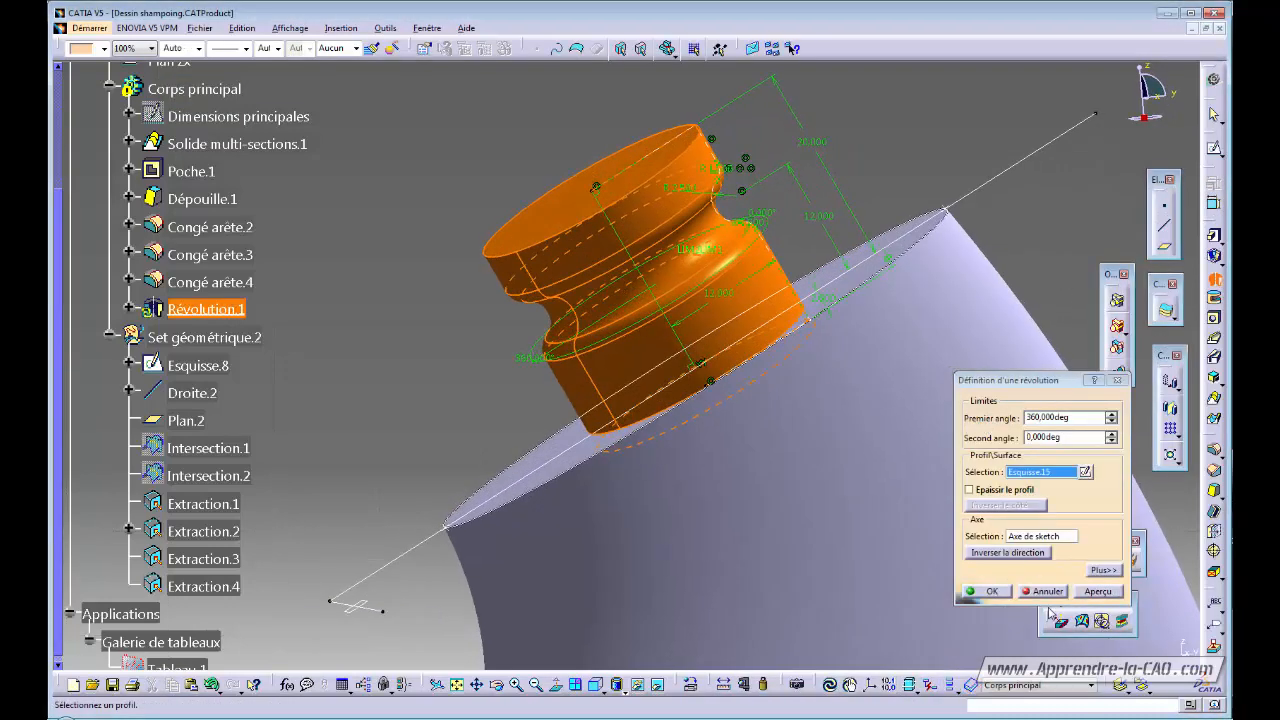
pyautogui.click(992, 589)
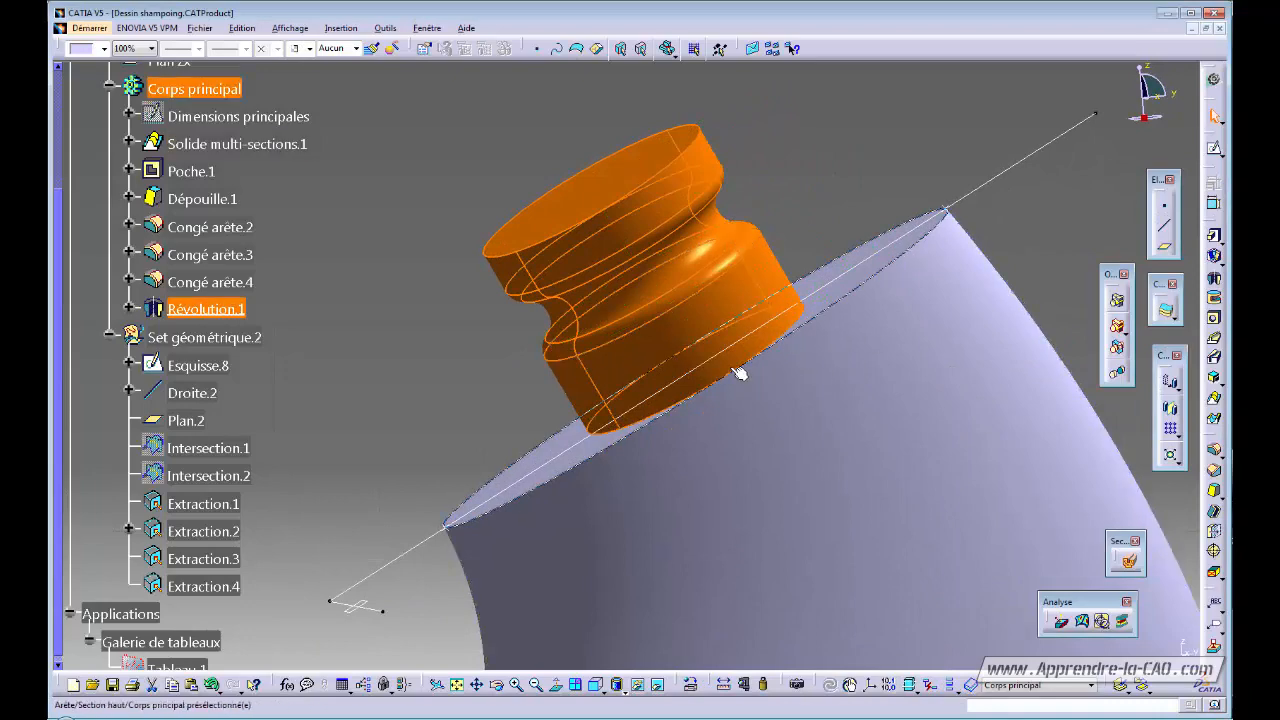
pyautogui.scroll(-3, 643, 437)
pyautogui.moveTo(643, 437); pyautogui.dragTo(843, 364, button='middle')
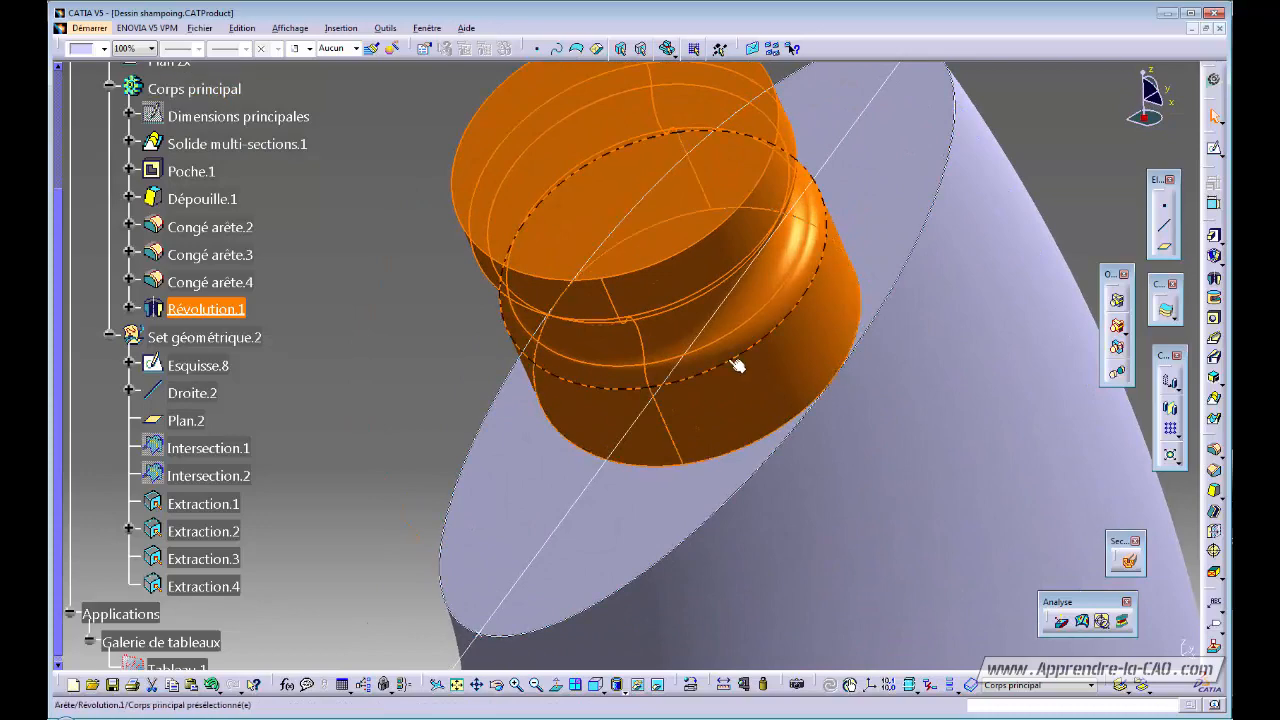
pyautogui.moveTo(732, 361); pyautogui.dragTo(628, 430, button='middle')
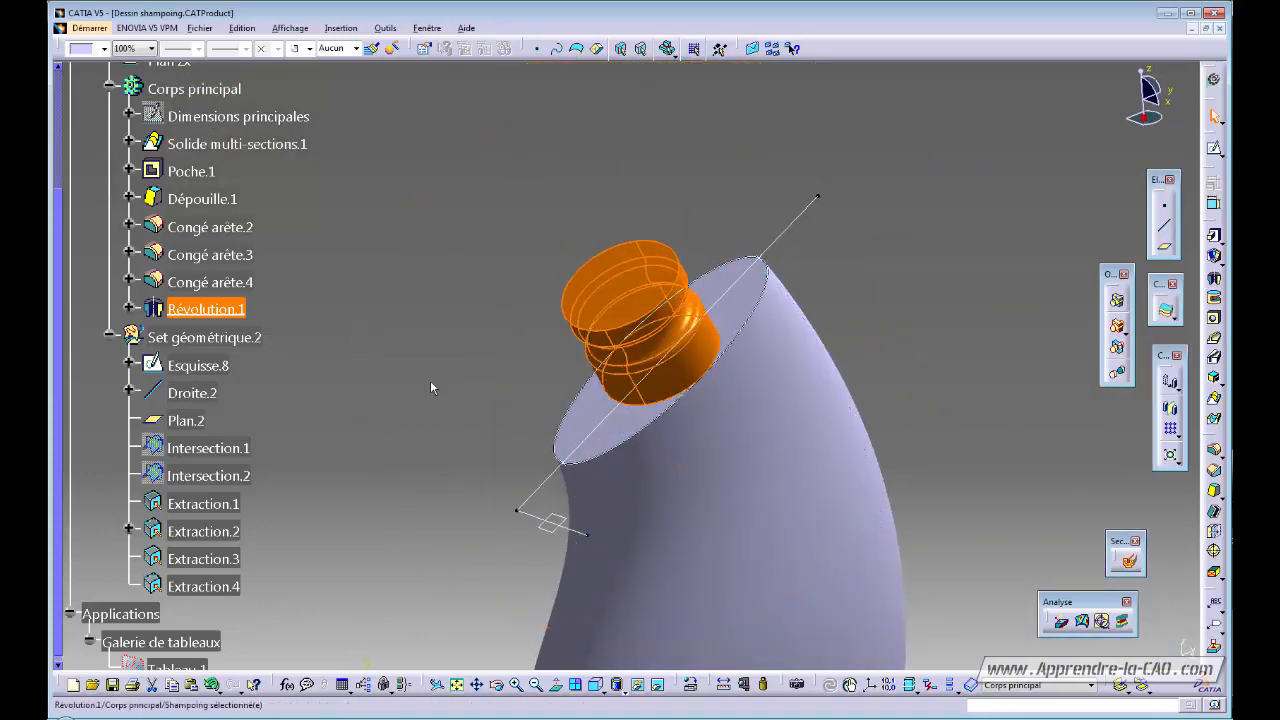
# Reopen the revolved neck's sketch, set the distance from the axis to the lower profile line to 10 mm, and update the solid
pyautogui.click(128, 309)
pyautogui.doubleClick(222, 338)
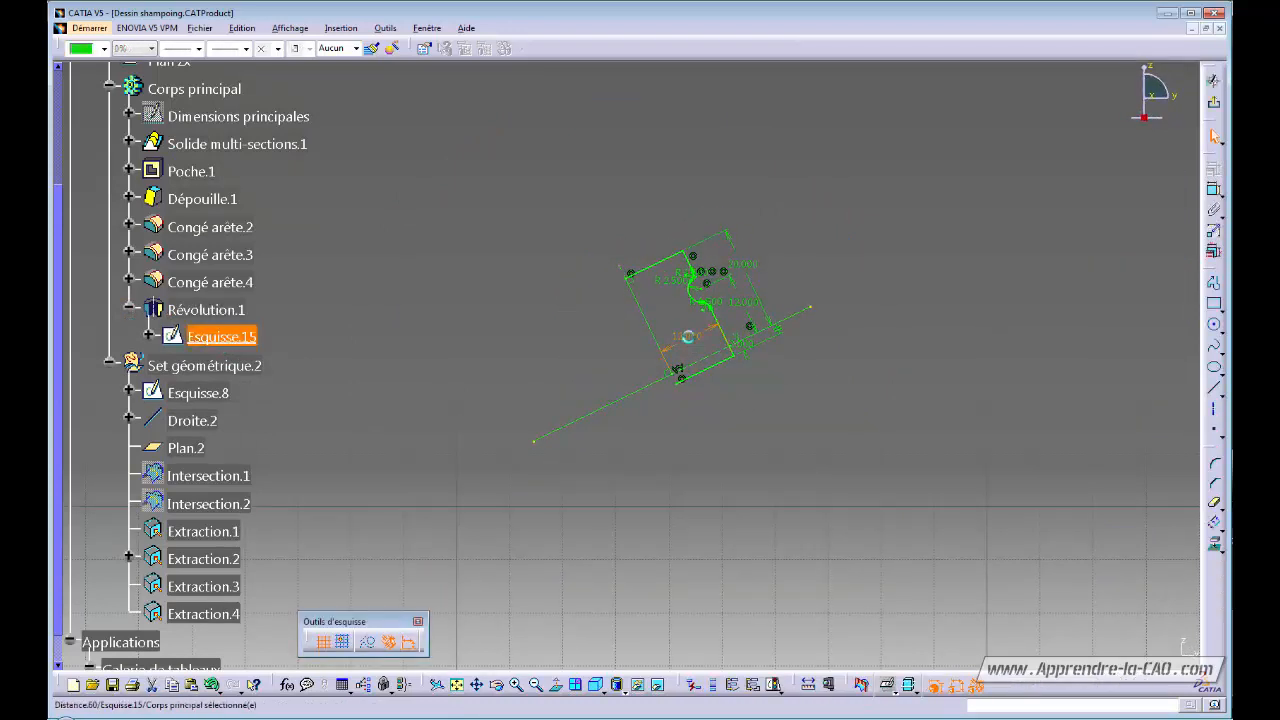
pyautogui.doubleClick(690, 342)
pyautogui.press('Return')
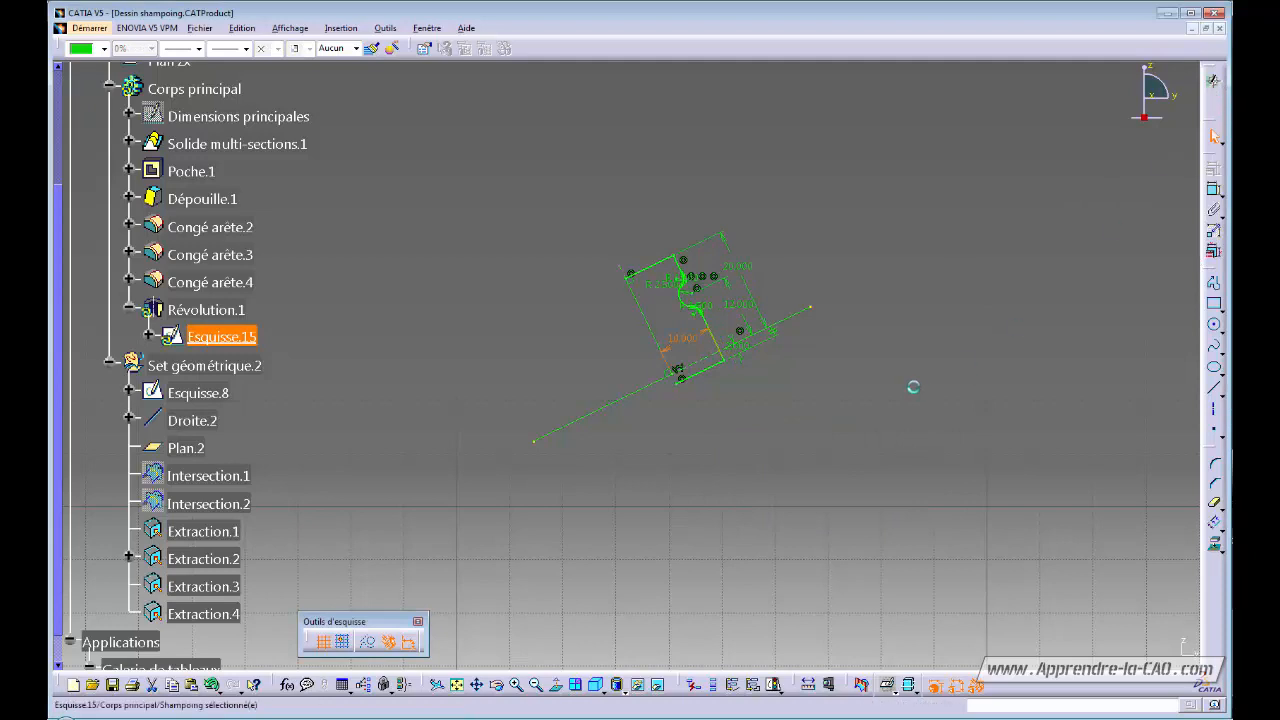
pyautogui.moveTo(913, 387)
pyautogui.mouseDown(button='middle')
pyautogui.moveTo(827, 405)
pyautogui.moveTo(833, 484)
pyautogui.moveTo(831, 374)
pyautogui.moveTo(711, 314)
pyautogui.mouseUp(button='middle')
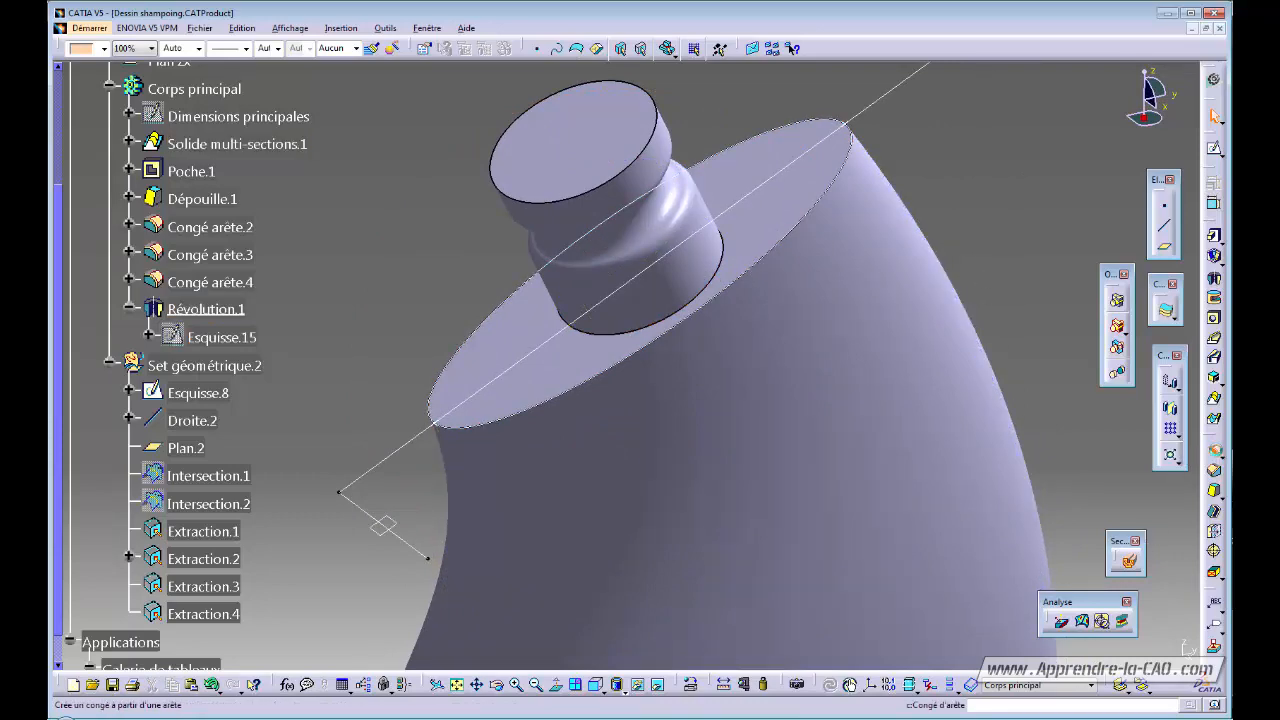
# Fillet the circular edge where the neck meets the slanted top with a 2 mm radius
pyautogui.click(1214, 452)
pyautogui.moveTo(657, 486); pyautogui.dragTo(752, 367, button='middle')
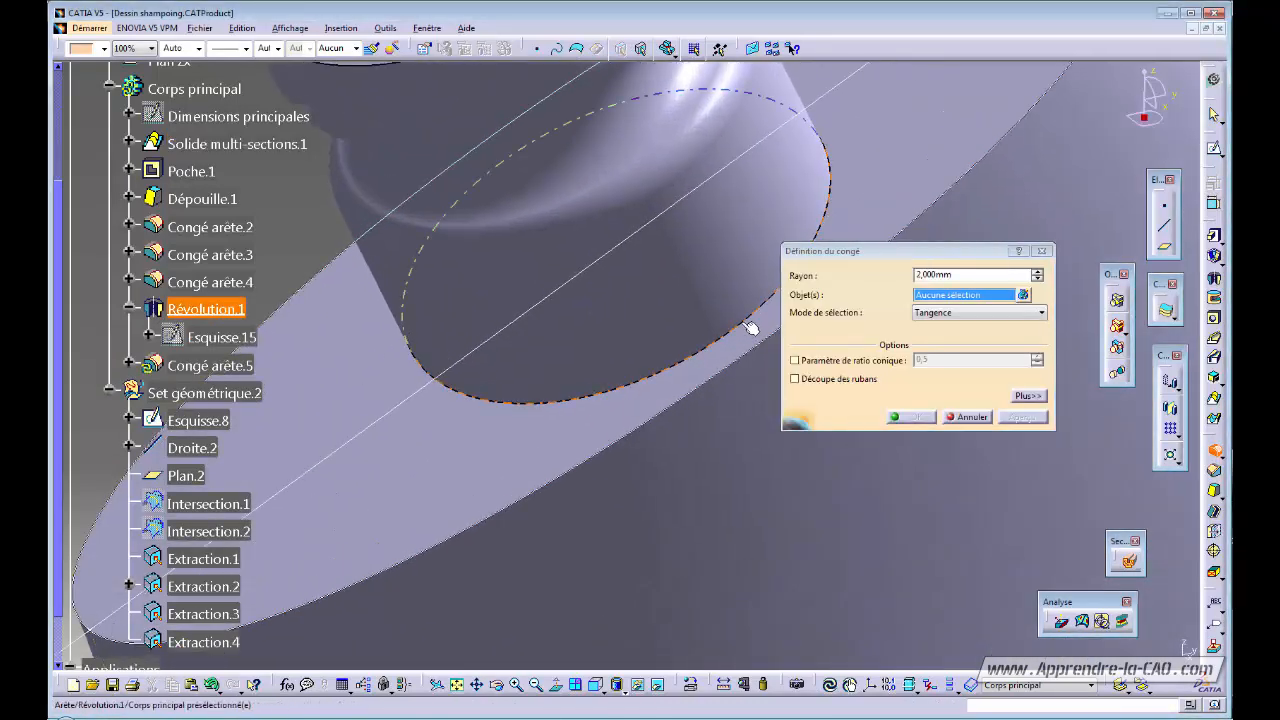
pyautogui.click(755, 323)
pyautogui.moveTo(755, 323); pyautogui.dragTo(664, 392, button='middle')
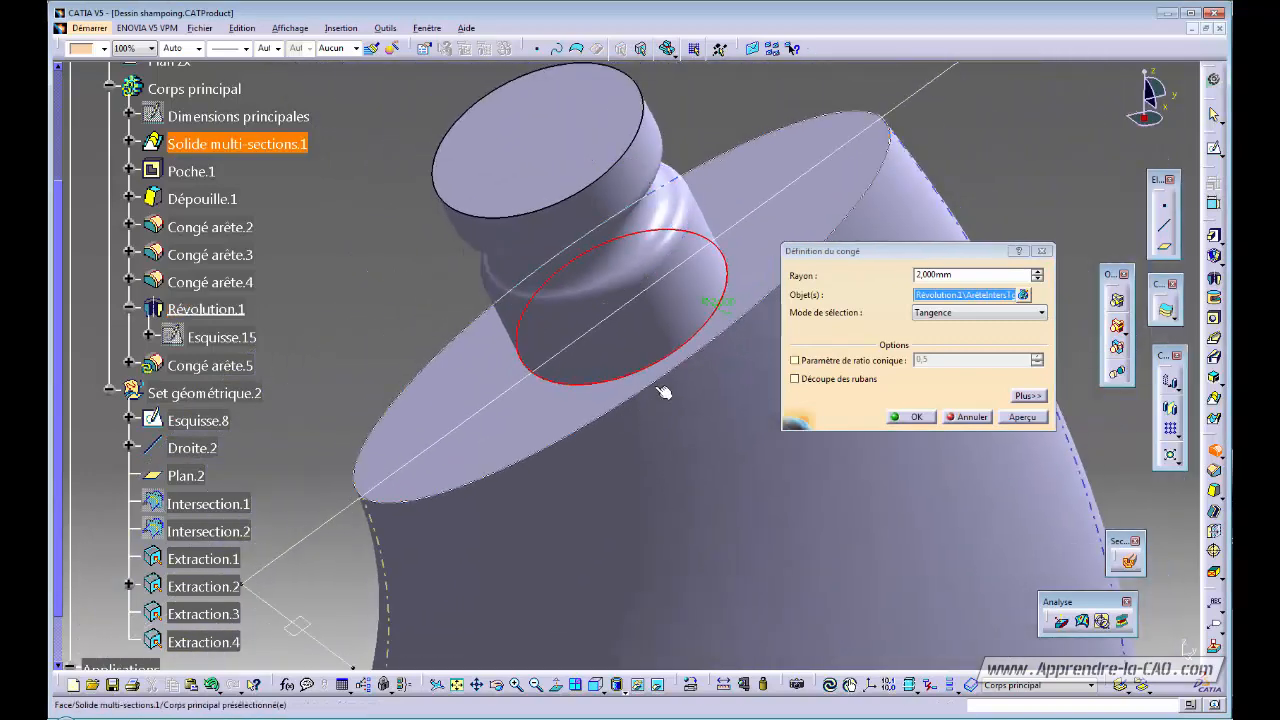
pyautogui.doubleClick(934, 275)
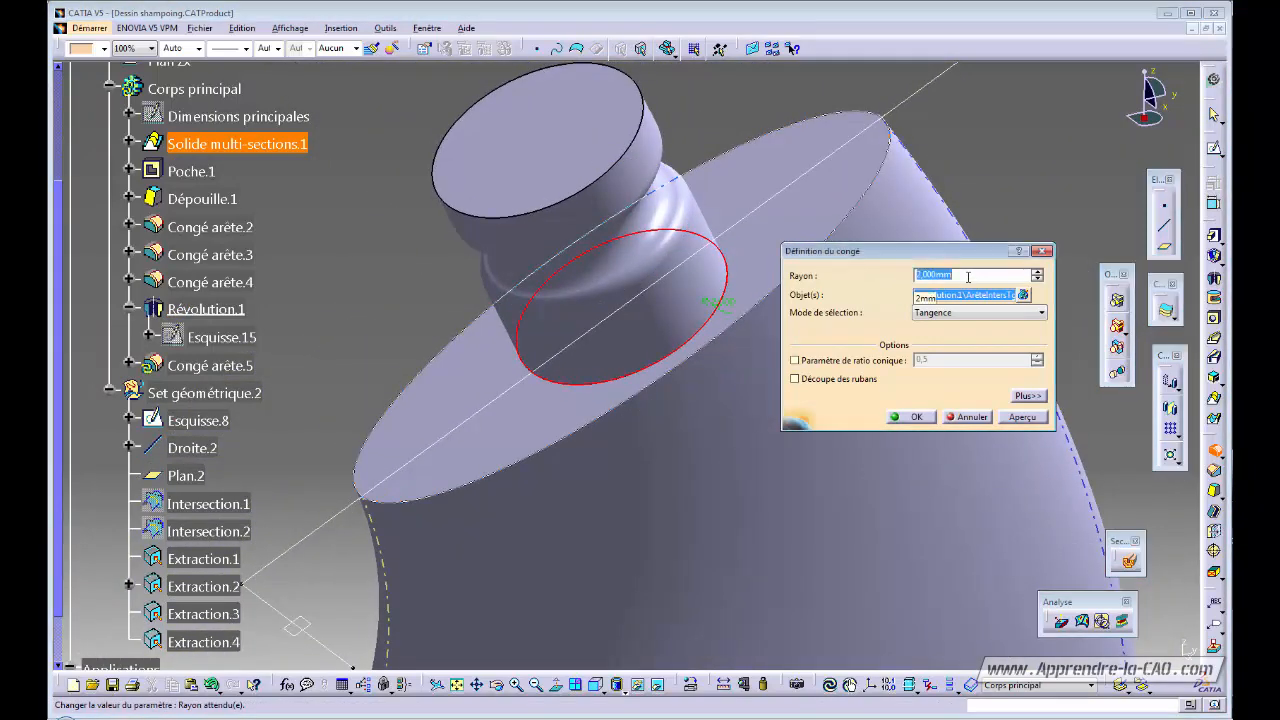
pyautogui.press('Return')
pyautogui.click(977, 234)
pyautogui.moveTo(700, 453); pyautogui.dragTo(784, 462, button='middle')
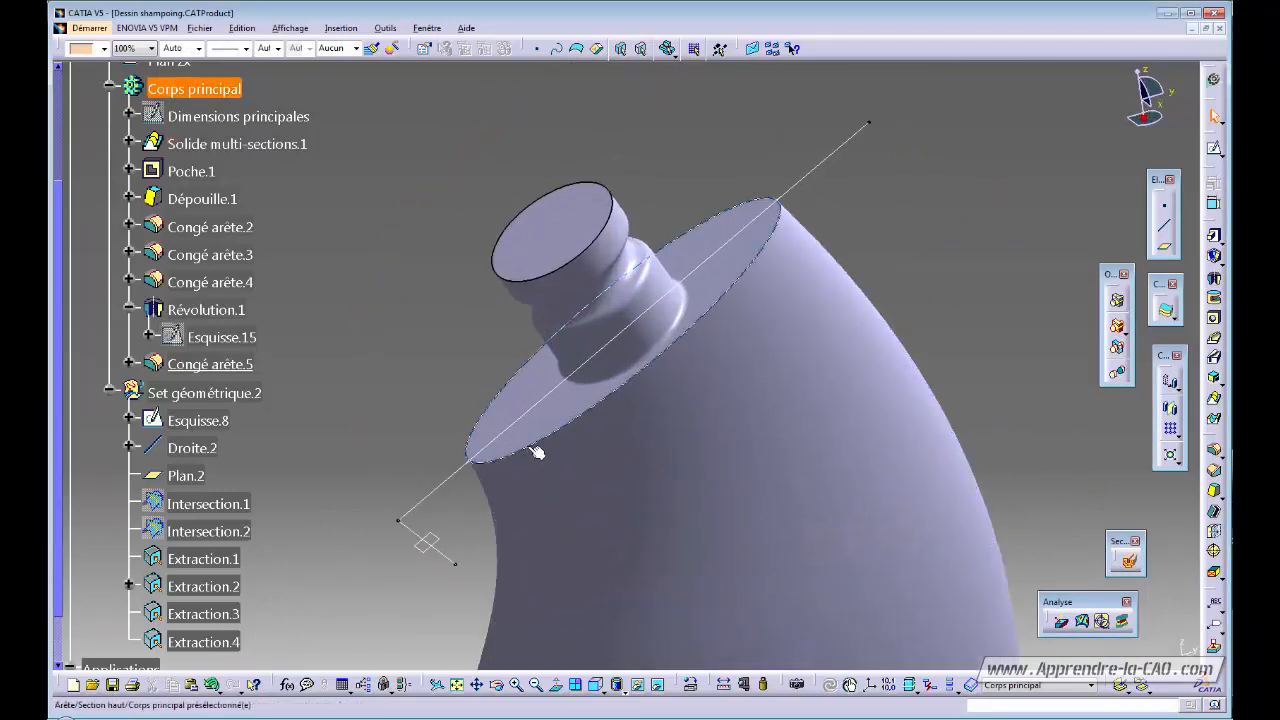
# Hide the Section haut sketch around the slanted top's outline
pyautogui.rightClick(537, 453)
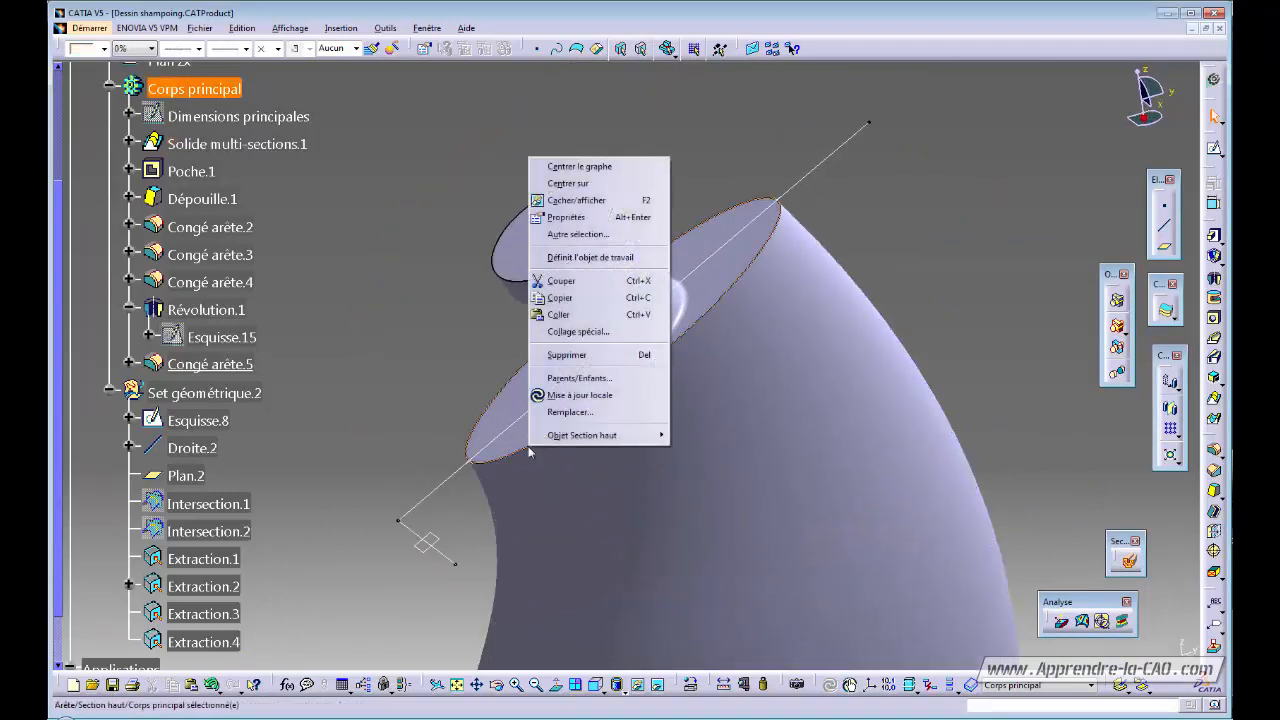
pyautogui.click(585, 195)
pyautogui.moveTo(707, 363)
pyautogui.mouseDown(button='middle')
pyautogui.moveTo(663, 449)
pyautogui.moveTo(714, 529)
pyautogui.moveTo(736, 486)
pyautogui.moveTo(630, 424)
pyautogui.moveTo(666, 380)
pyautogui.mouseUp(button='middle')
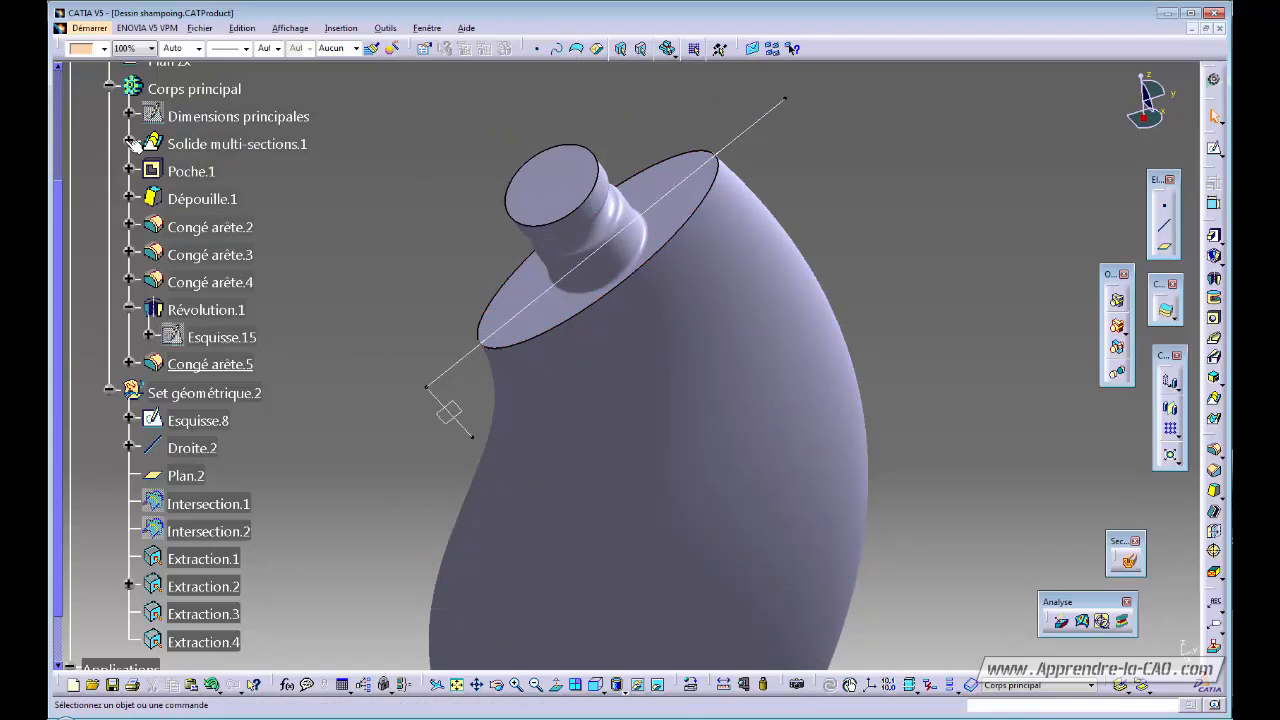
# Define the Congé arête.4 fillet as the work object to roll the model back before the neck
pyautogui.click(203, 364)
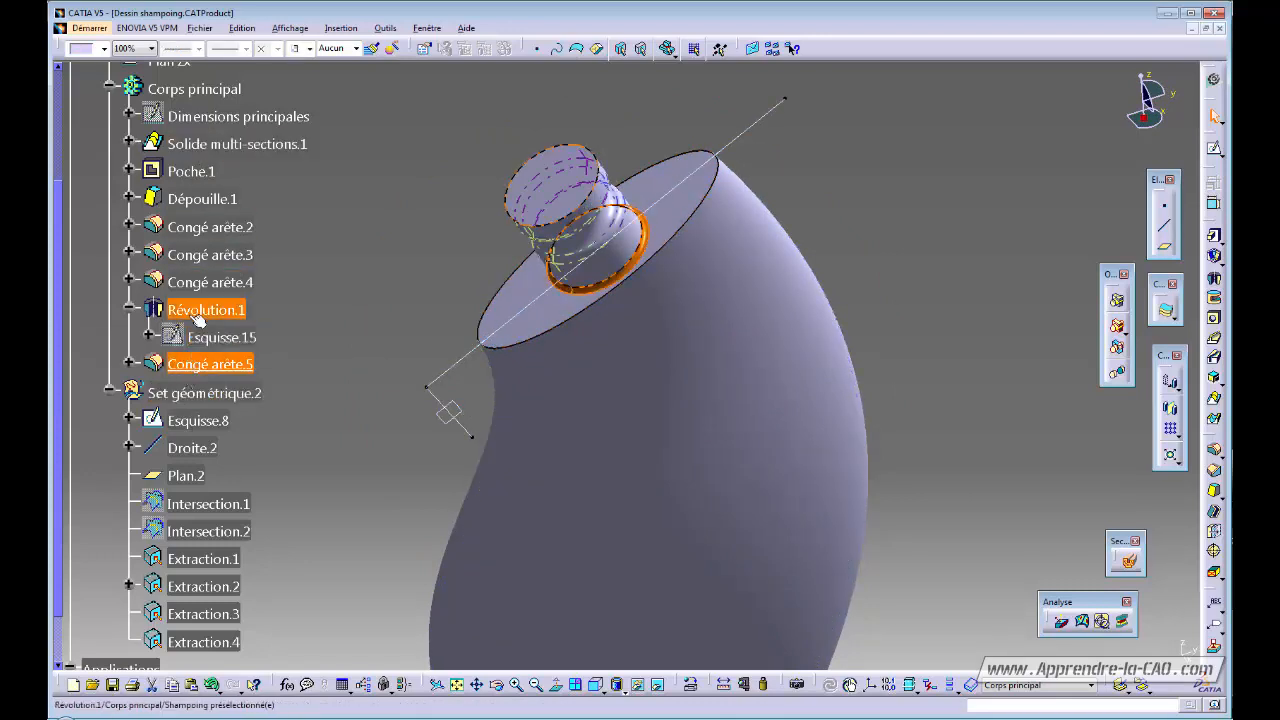
pyautogui.rightClick(205, 283)
pyautogui.click(250, 387)
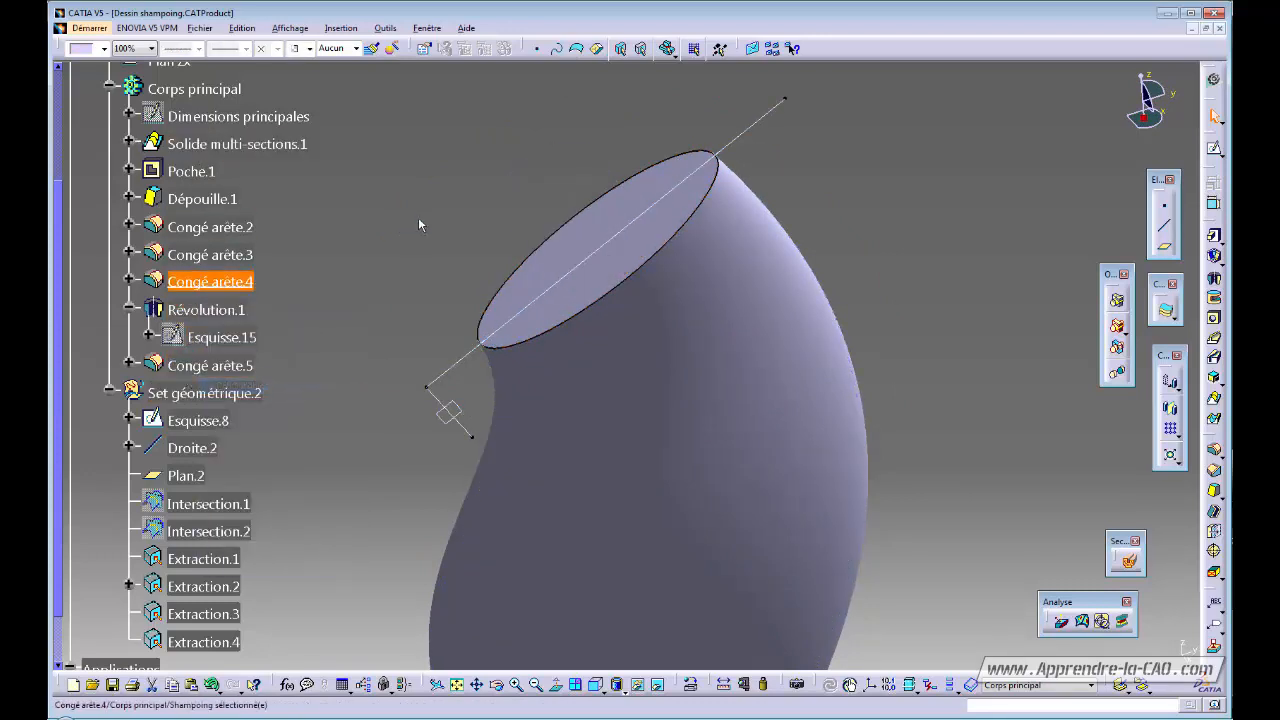
pyautogui.click(976, 240)
pyautogui.moveTo(568, 354); pyautogui.dragTo(600, 215, button='middle')
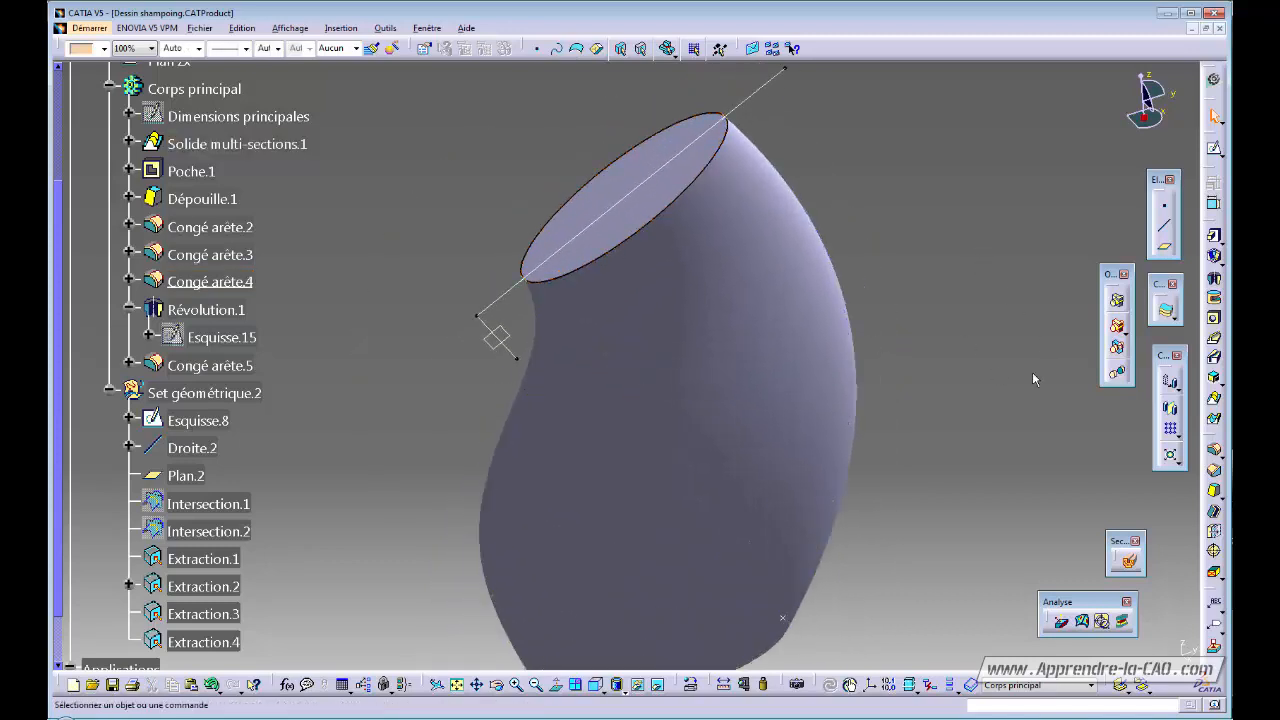
# Edit the Congé arête.4 fillet to add the slanted top's outer edge, keeping the 2 mm radius
pyautogui.click(228, 286)
pyautogui.moveTo(655, 502); pyautogui.dragTo(683, 299, button='middle')
pyautogui.doubleClick(228, 281)
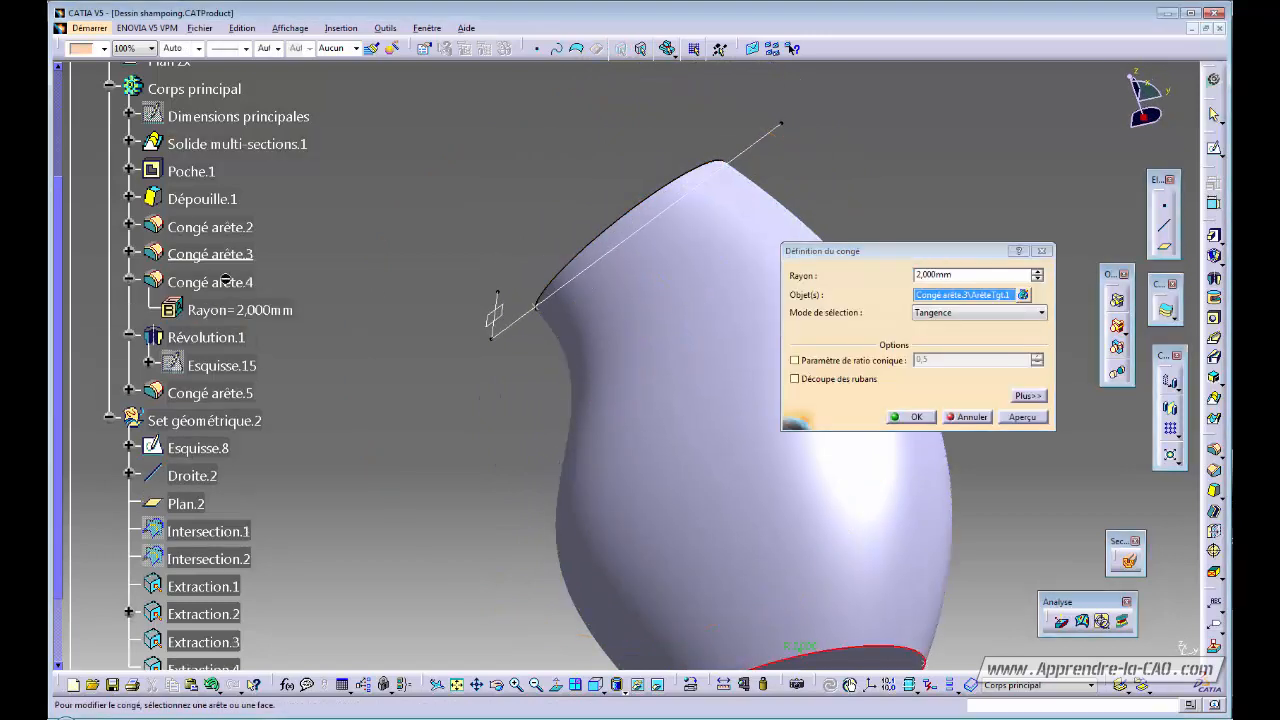
pyautogui.moveTo(709, 450); pyautogui.dragTo(683, 272, button='middle')
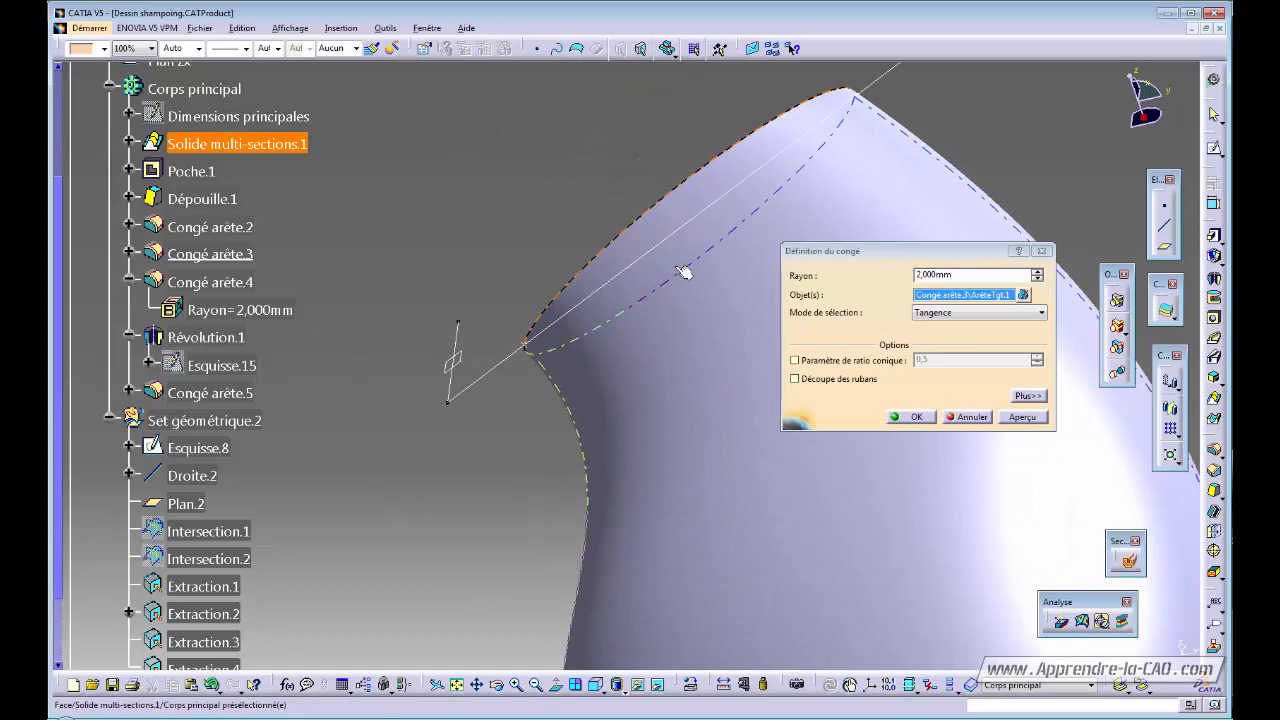
pyautogui.click(659, 211)
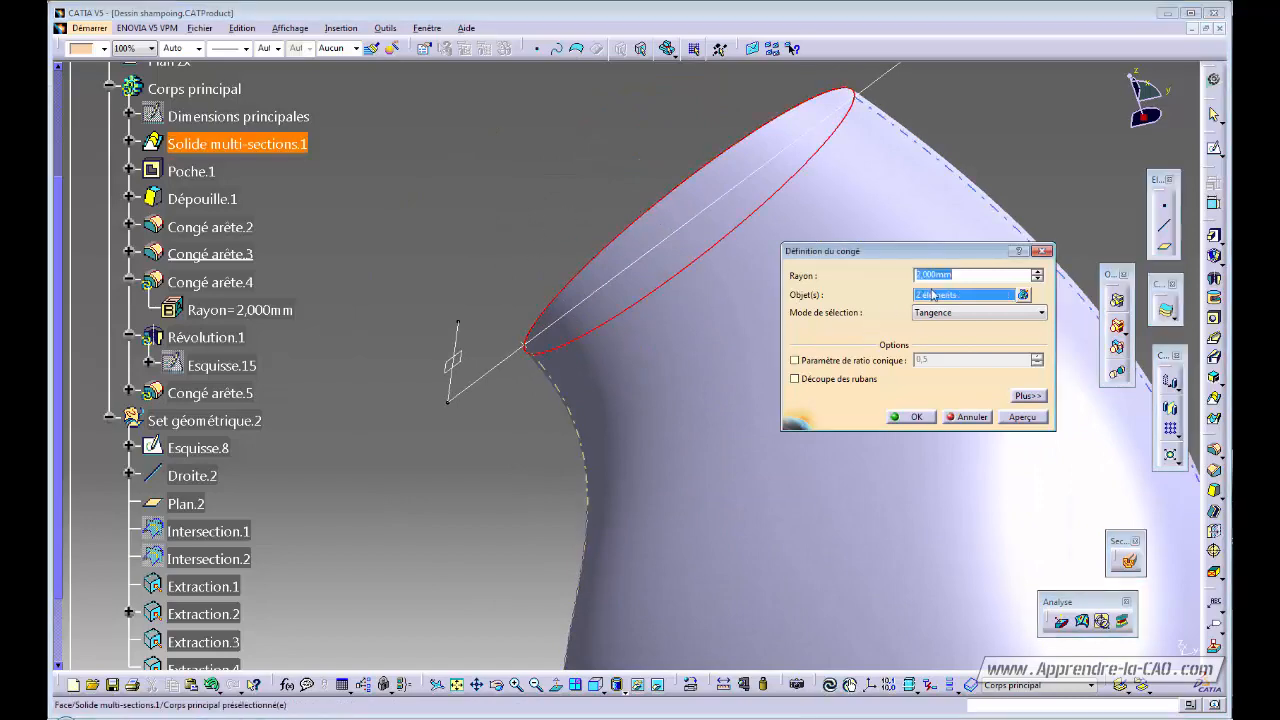
pyautogui.click(910, 416)
pyautogui.moveTo(880, 400); pyautogui.dragTo(643, 249, button='middle')
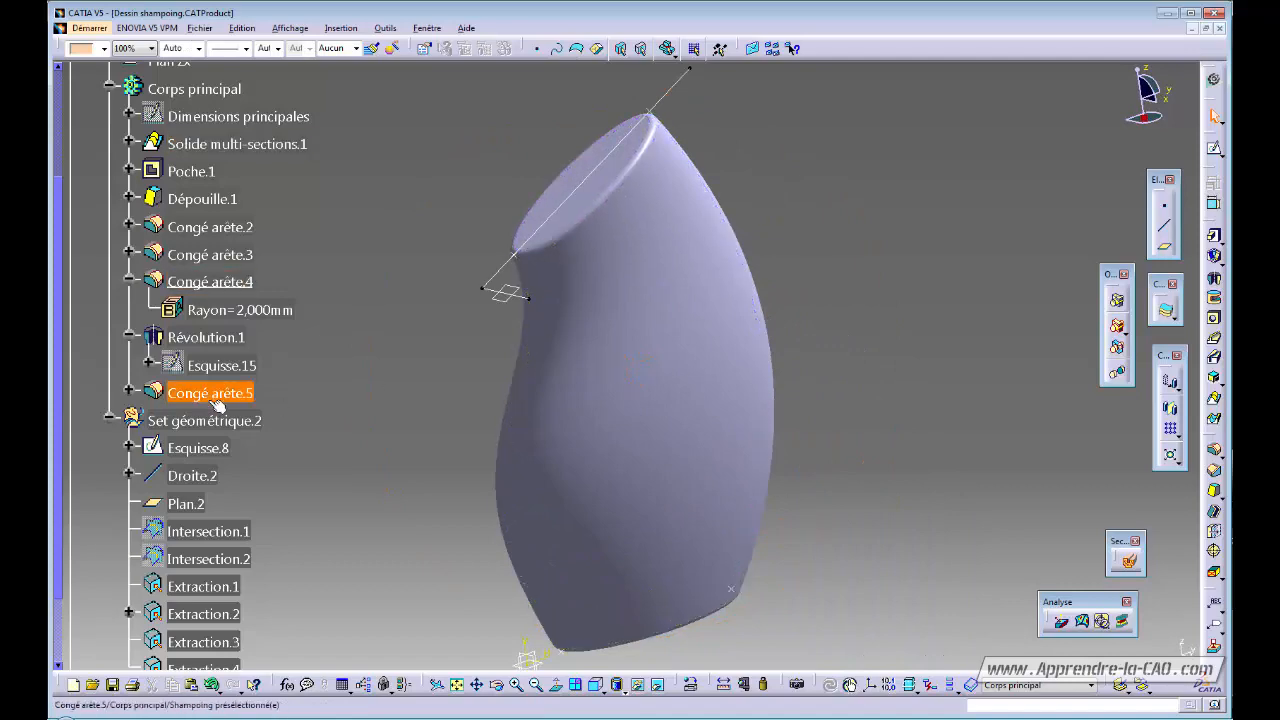
# Define Corps principal as the work object to restore the complete bottle with its neck
pyautogui.rightClick(178, 89)
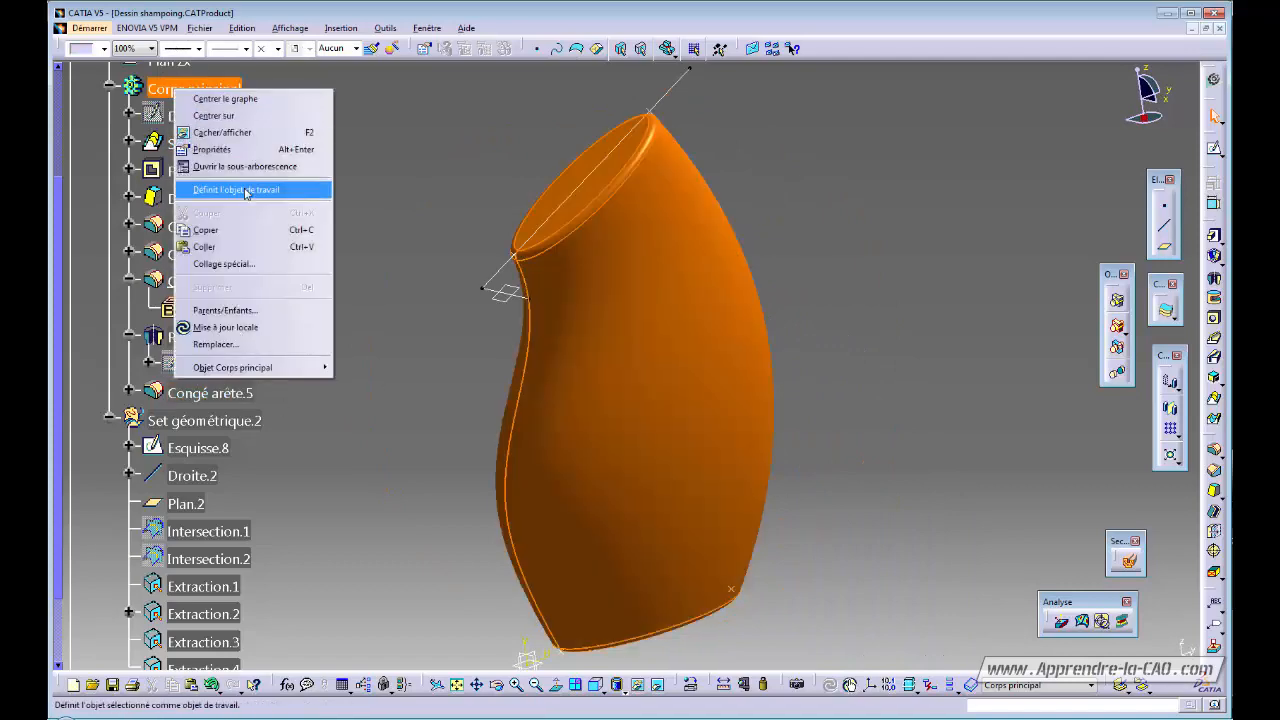
pyautogui.click(246, 192)
pyautogui.moveTo(686, 309); pyautogui.dragTo(671, 240, button='middle')
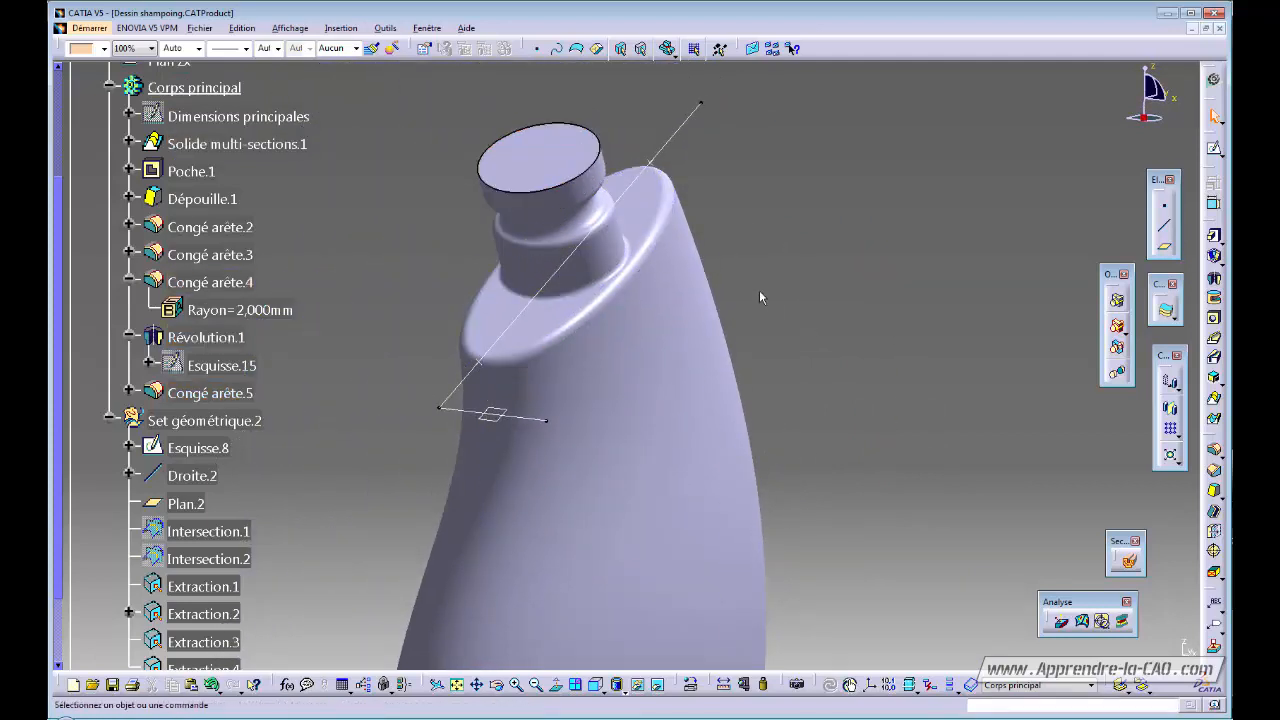
pyautogui.moveTo(759, 290); pyautogui.dragTo(743, 446, button='middle')
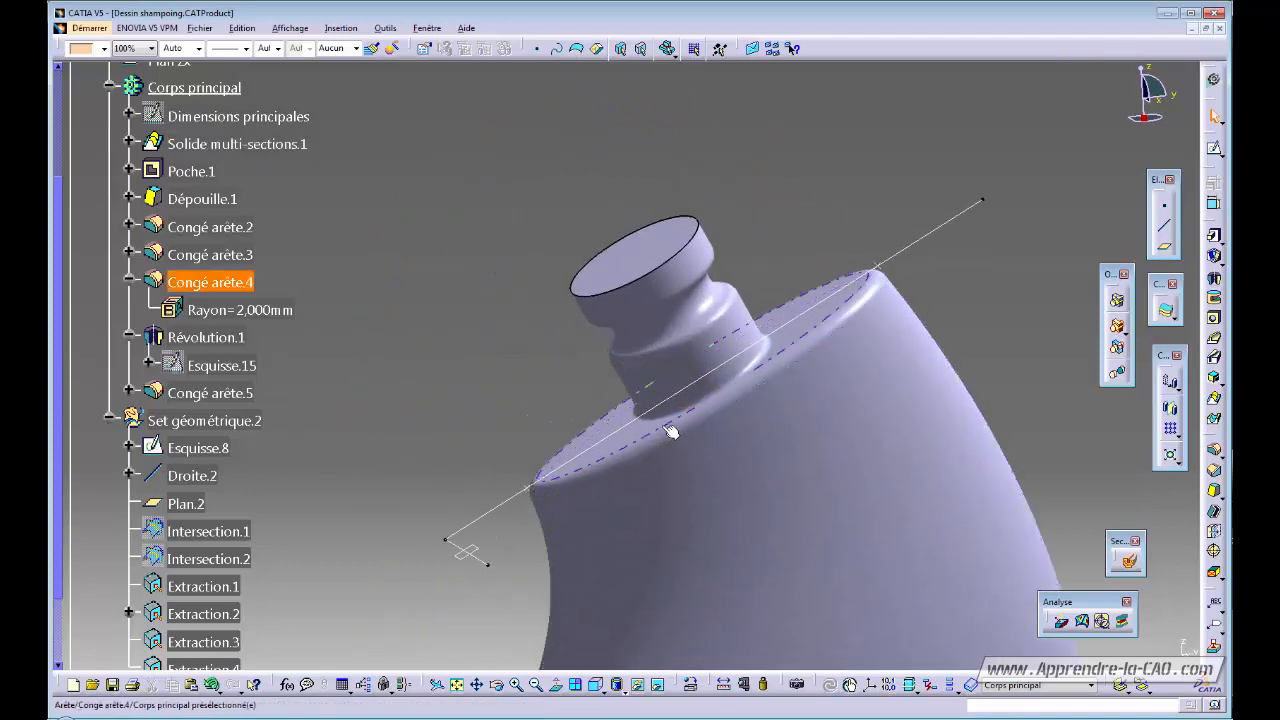
pyautogui.moveTo(640, 450)
pyautogui.mouseDown(button='middle')
pyautogui.moveTo(527, 400)
pyautogui.moveTo(531, 443)
pyautogui.moveTo(529, 400)
pyautogui.moveTo(497, 372)
pyautogui.moveTo(571, 434)
pyautogui.moveTo(523, 409)
pyautogui.moveTo(657, 449)
pyautogui.mouseUp(button='middle')
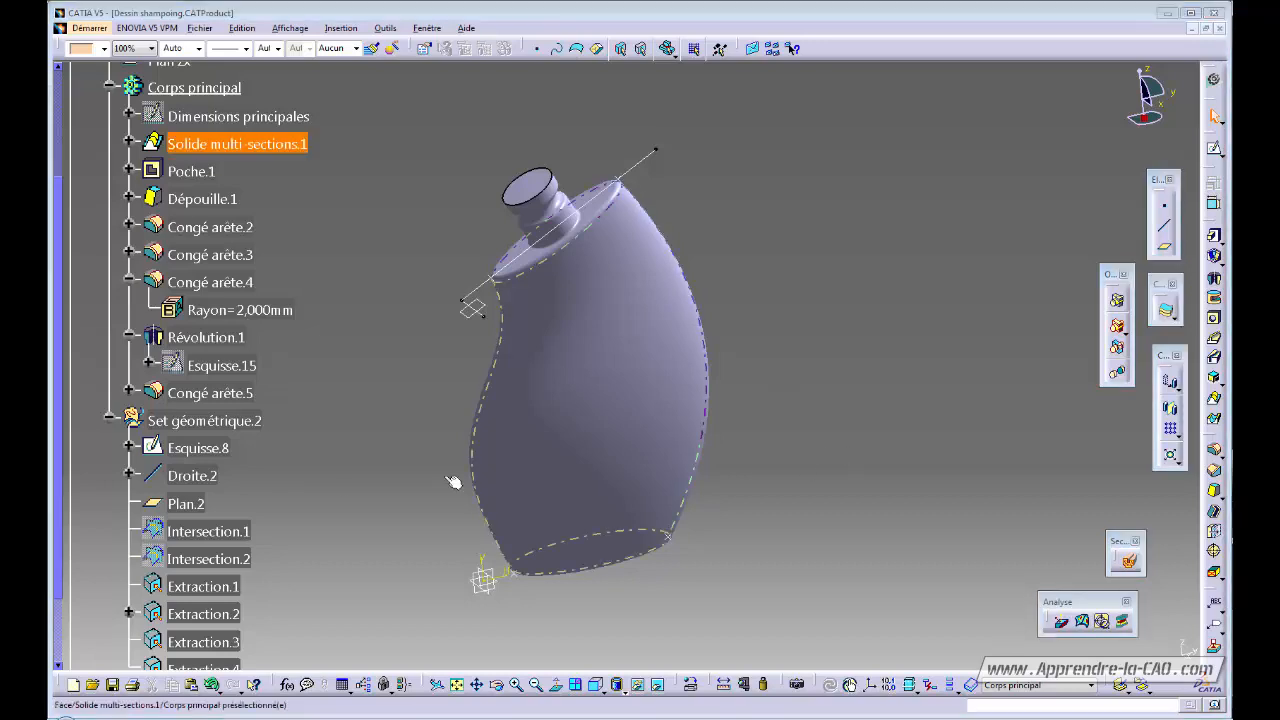
# Hide the geometrical set Set géométrique.2 and collapse its branch in the tree
pyautogui.click(211, 418)
pyautogui.rightClick(211, 418)
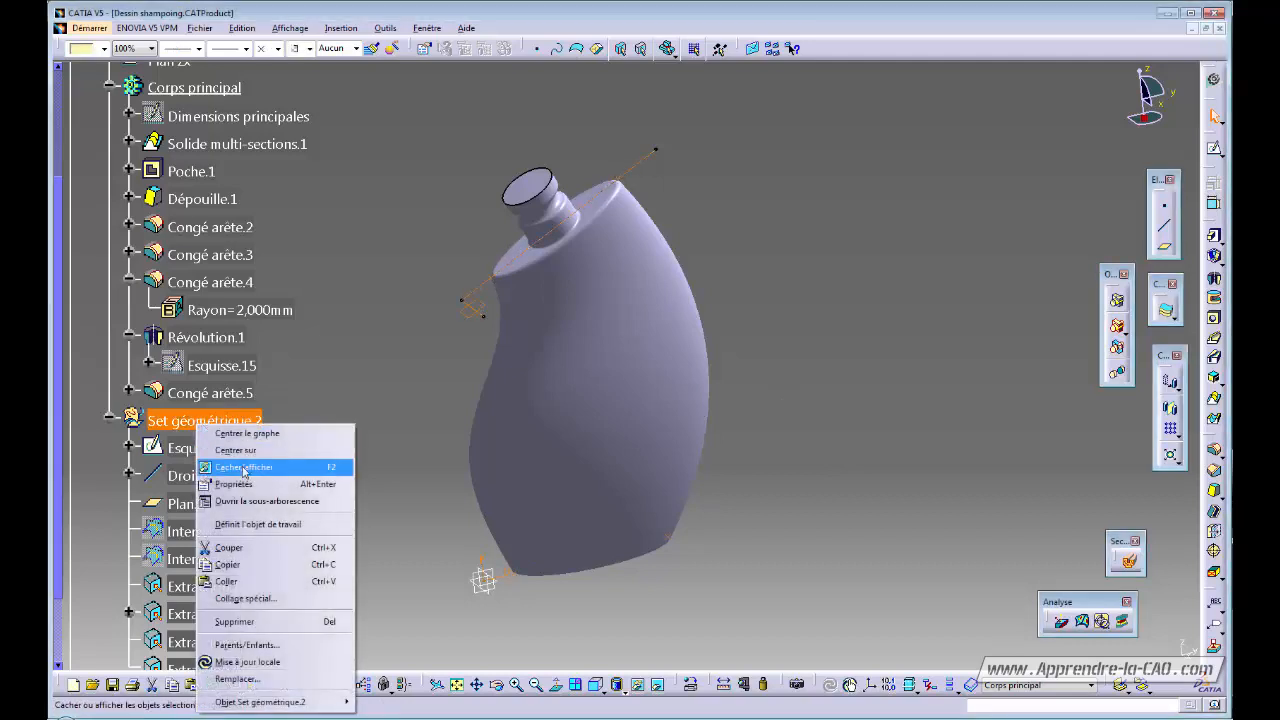
pyautogui.click(250, 467)
pyautogui.click(109, 420)
pyautogui.moveTo(717, 494); pyautogui.dragTo(640, 460, button='middle')
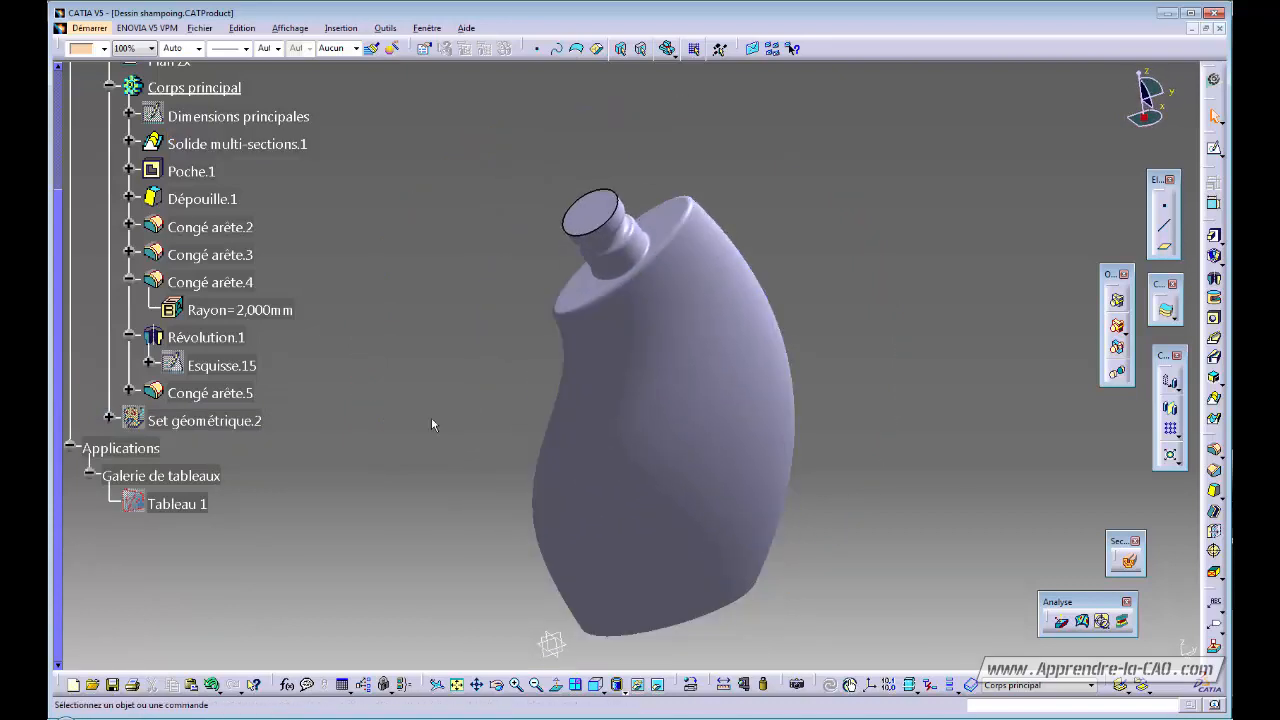
# Shell the bottle body with 1 mm inside and 0 mm outside thickness, removing the neck's circular end face
pyautogui.click(203, 92)
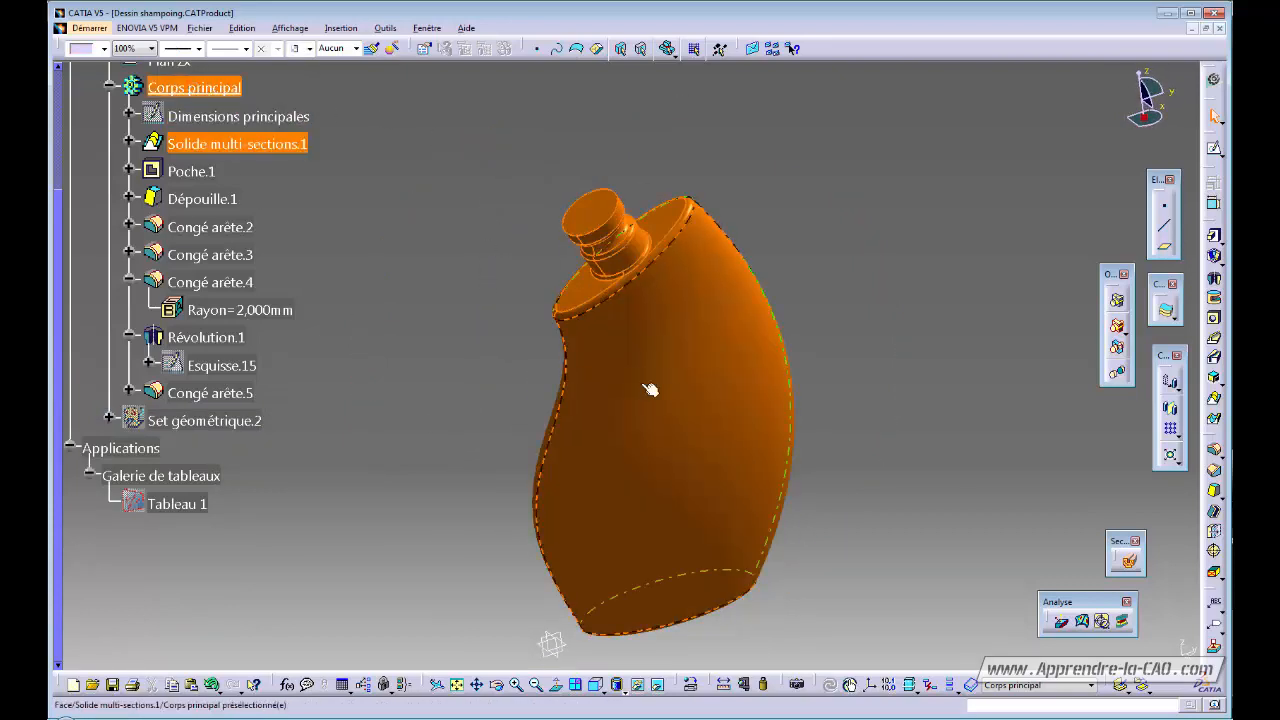
pyautogui.moveTo(980, 443)
pyautogui.mouseDown(button='middle')
pyautogui.moveTo(957, 413)
pyautogui.moveTo(985, 418)
pyautogui.mouseUp(button='middle')
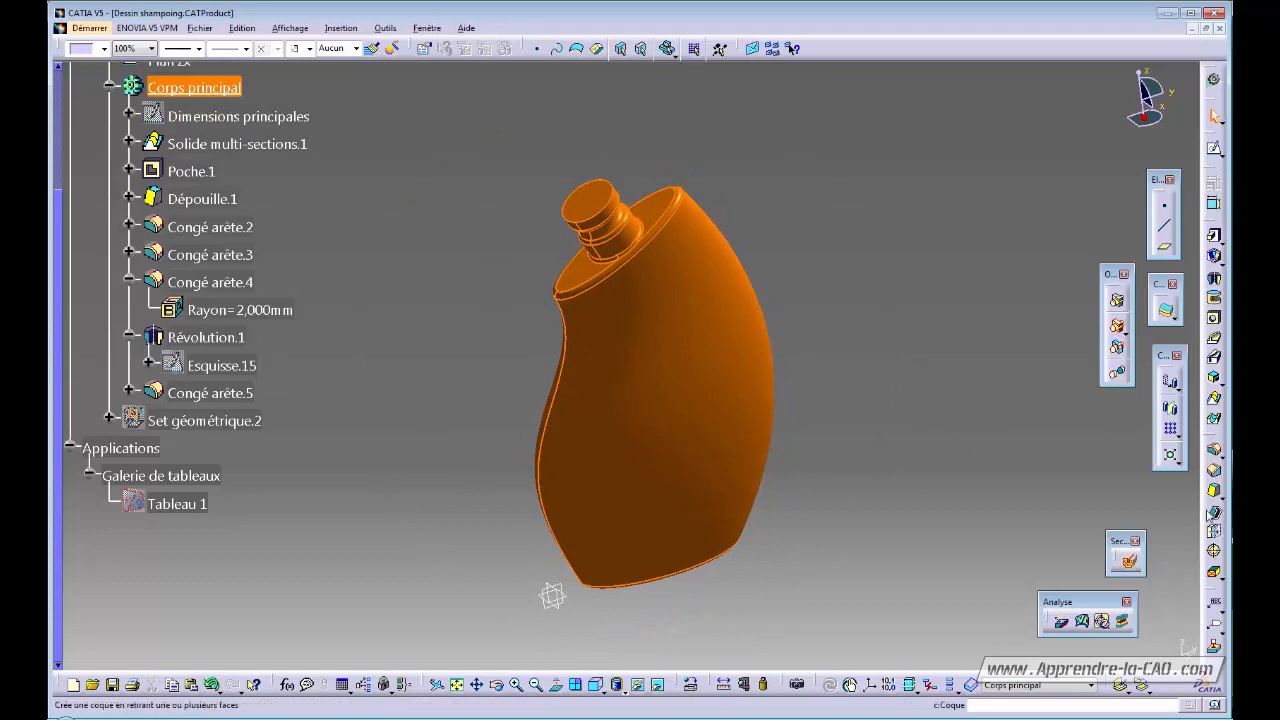
pyautogui.click(1214, 515)
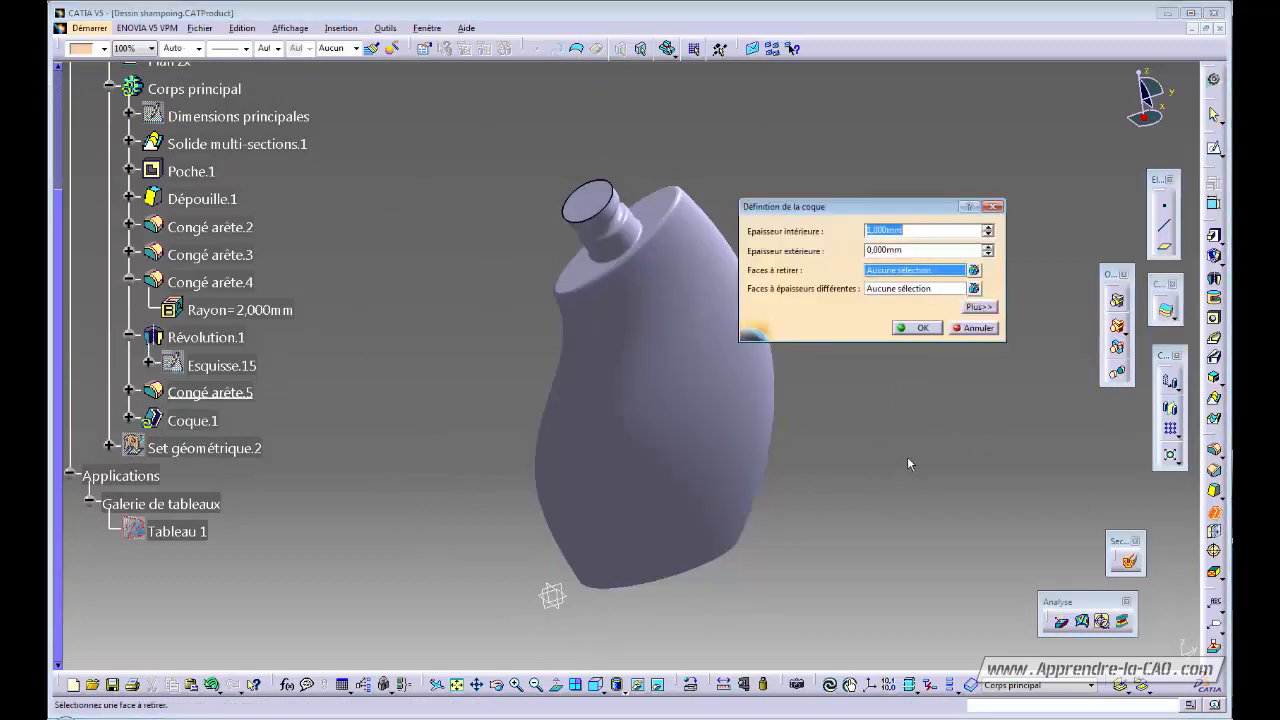
pyautogui.moveTo(884, 483); pyautogui.dragTo(842, 445, button='middle')
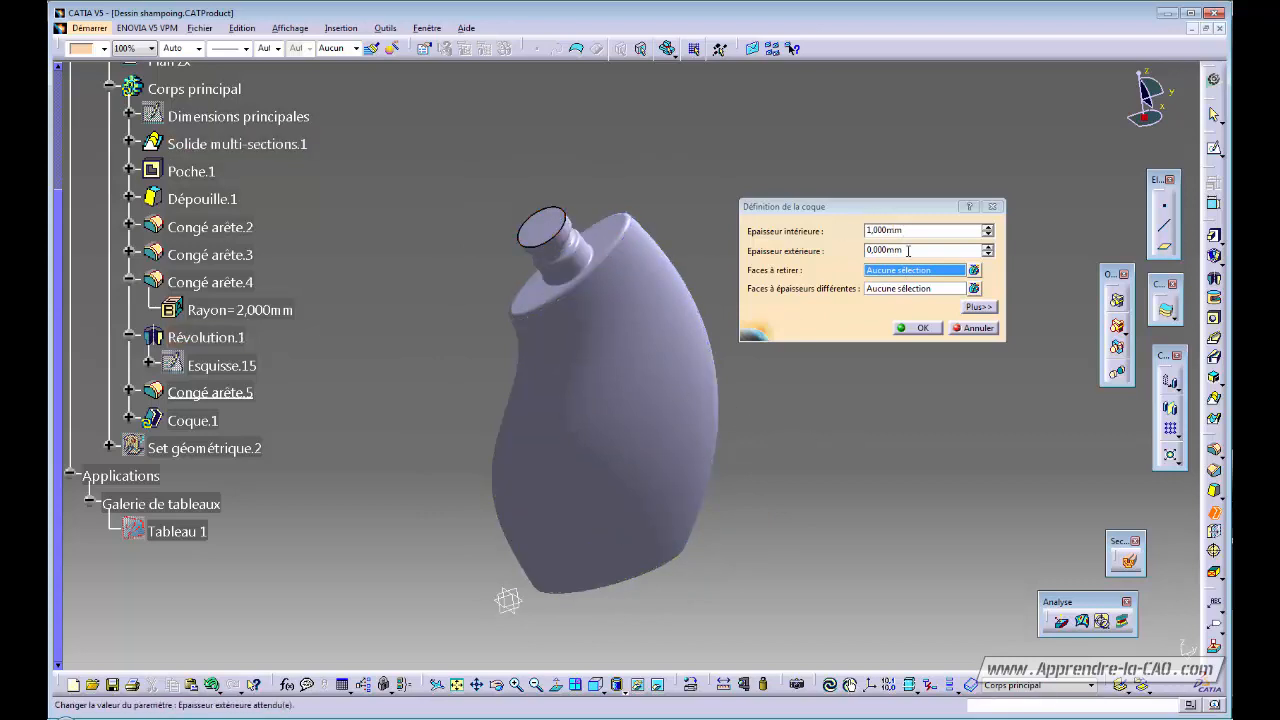
pyautogui.moveTo(912, 250); pyautogui.dragTo(858, 252)
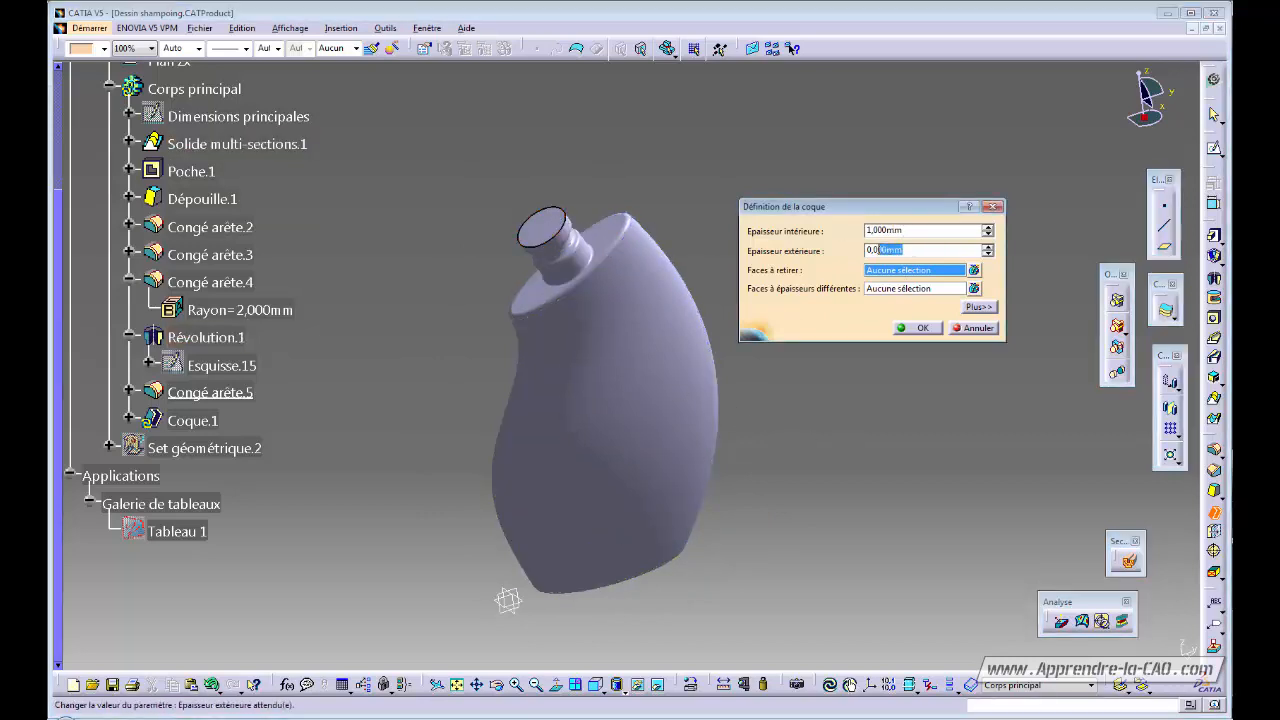
pyautogui.click(911, 276)
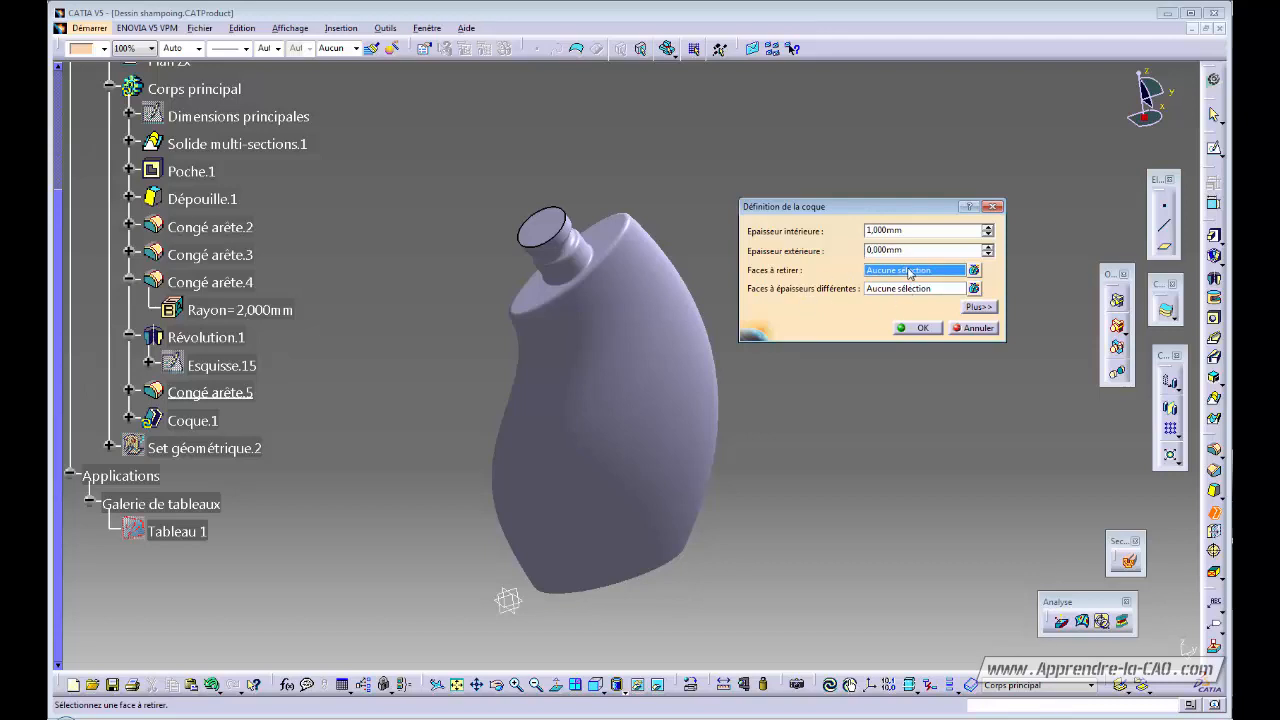
pyautogui.moveTo(754, 400); pyautogui.dragTo(620, 330, button='middle')
pyautogui.click(565, 276)
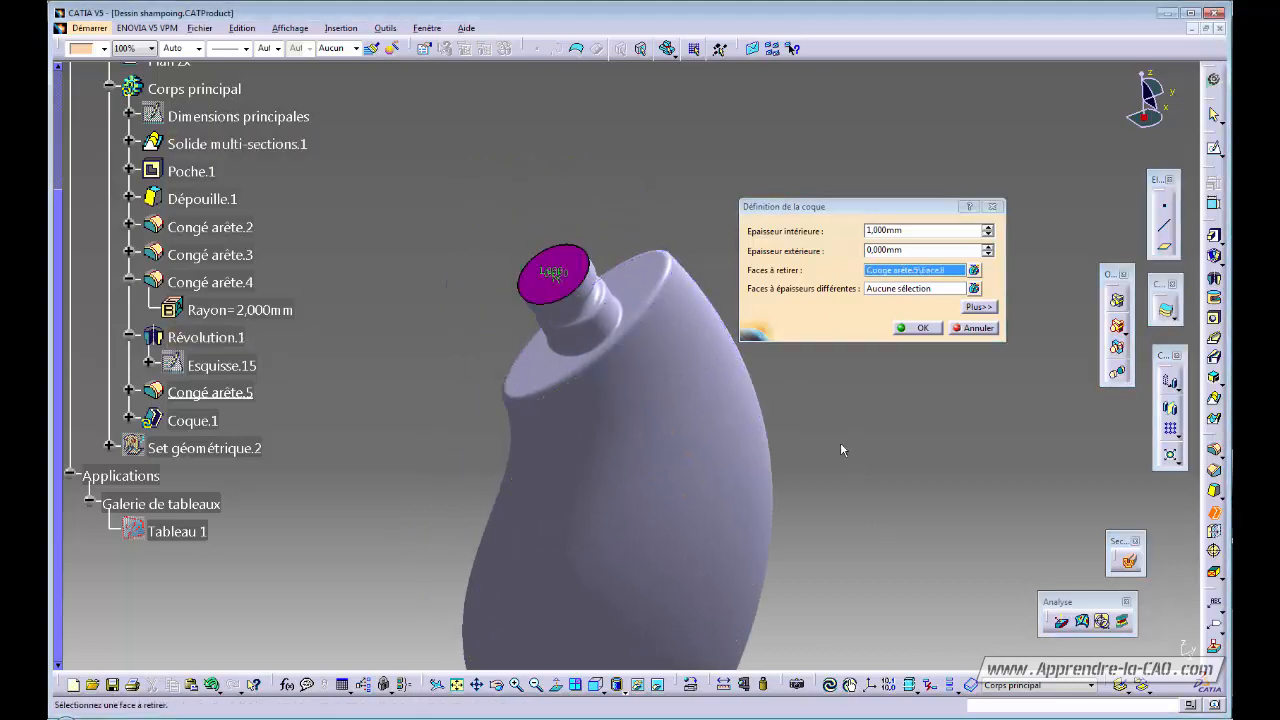
pyautogui.moveTo(842, 449); pyautogui.dragTo(680, 431, button='middle')
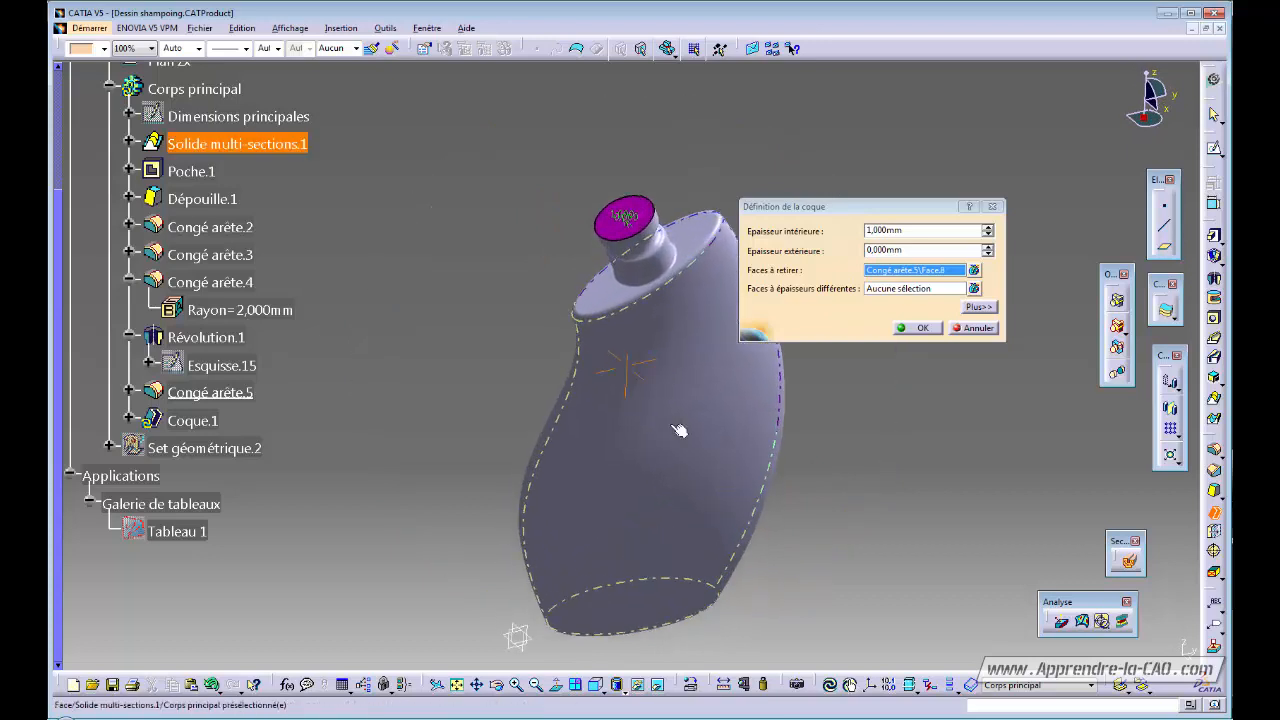
pyautogui.click(928, 329)
# Examine the bottle's inner walls with a dynamic section plane turned lengthwise and moved through the body, and close the section
pyautogui.moveTo(547, 324); pyautogui.dragTo(660, 306, button='middle')
pyautogui.moveTo(640, 220); pyautogui.dragTo(657, 374, button='middle')
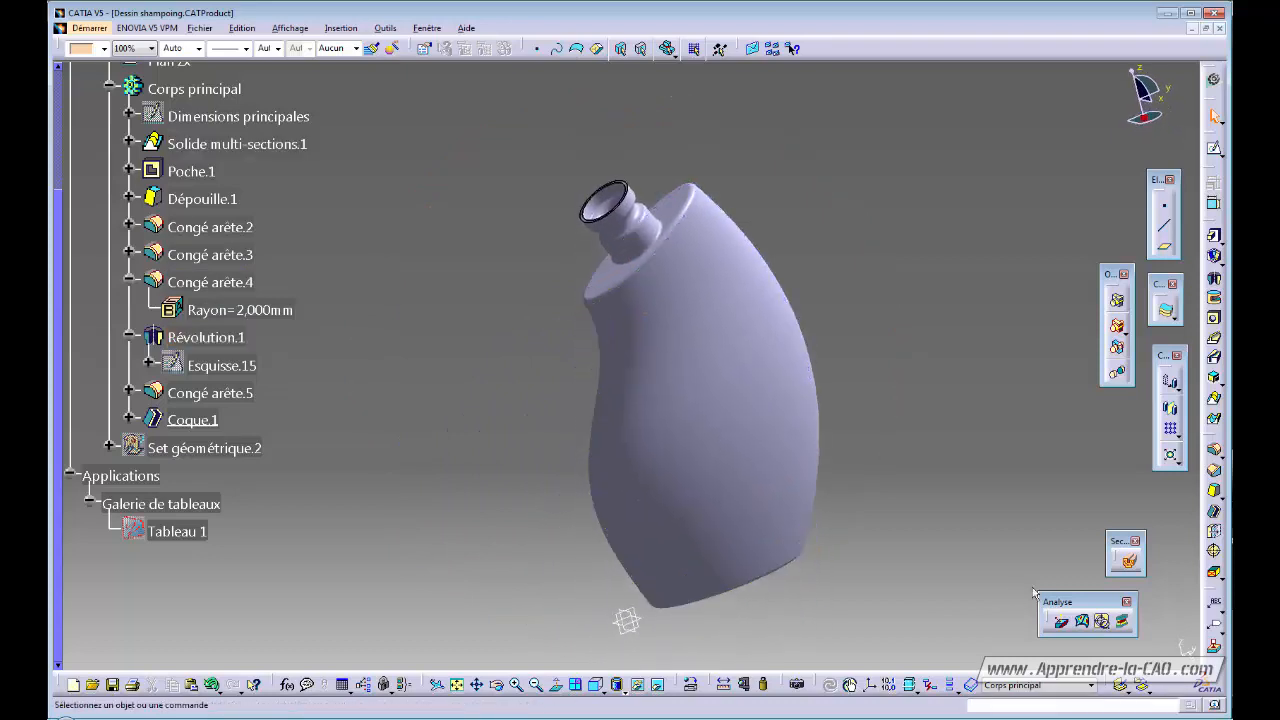
pyautogui.click(1128, 566)
pyautogui.moveTo(771, 480); pyautogui.dragTo(750, 355, button='middle')
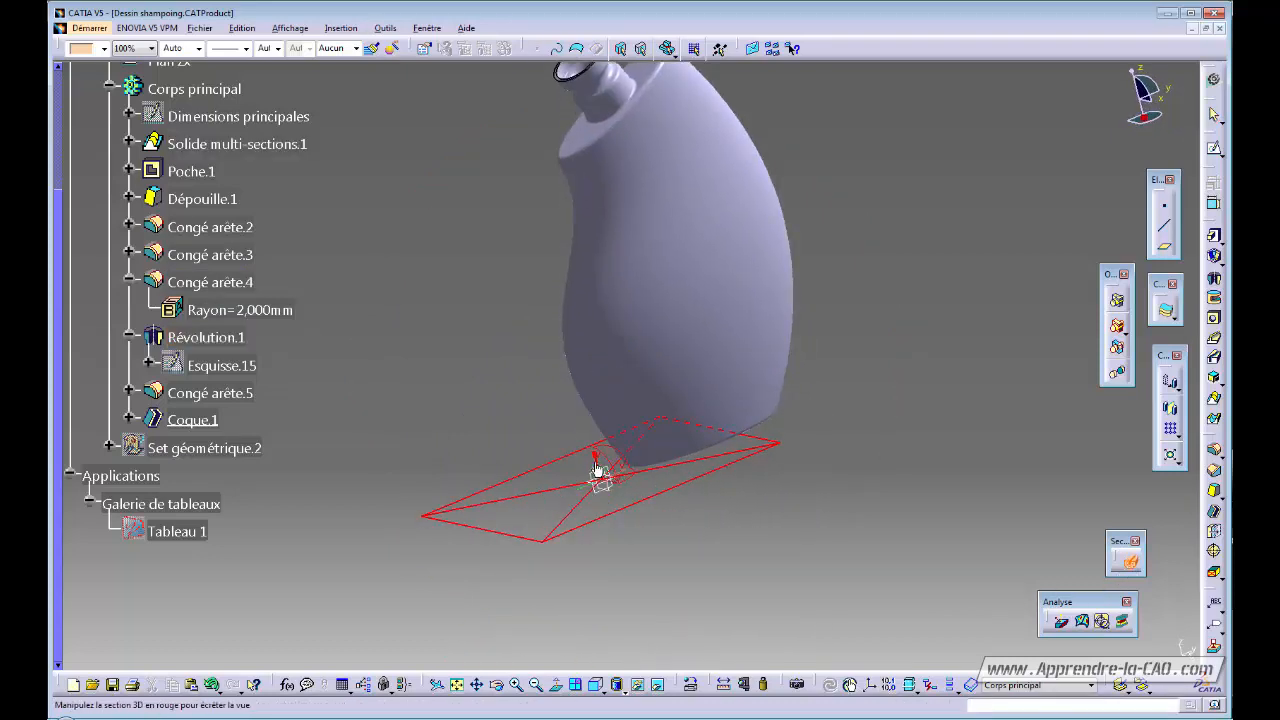
pyautogui.moveTo(566, 497); pyautogui.dragTo(570, 360, button='middle')
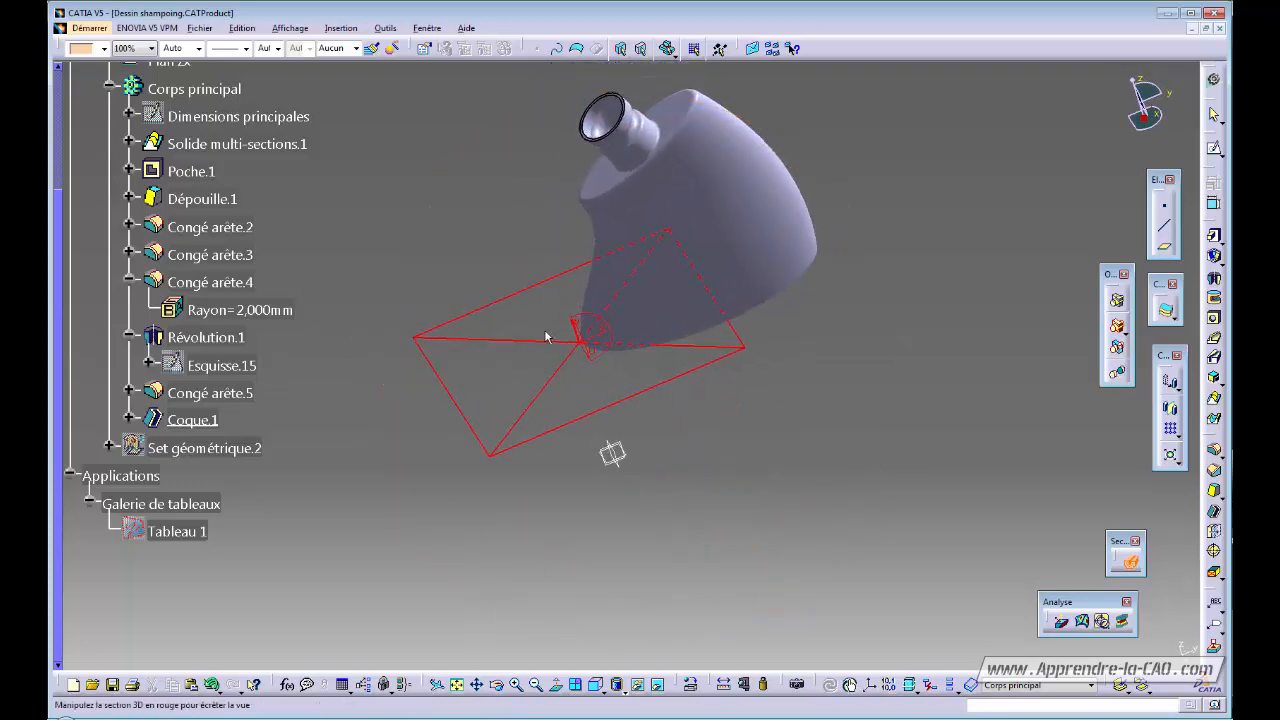
pyautogui.moveTo(591, 316); pyautogui.dragTo(694, 374)
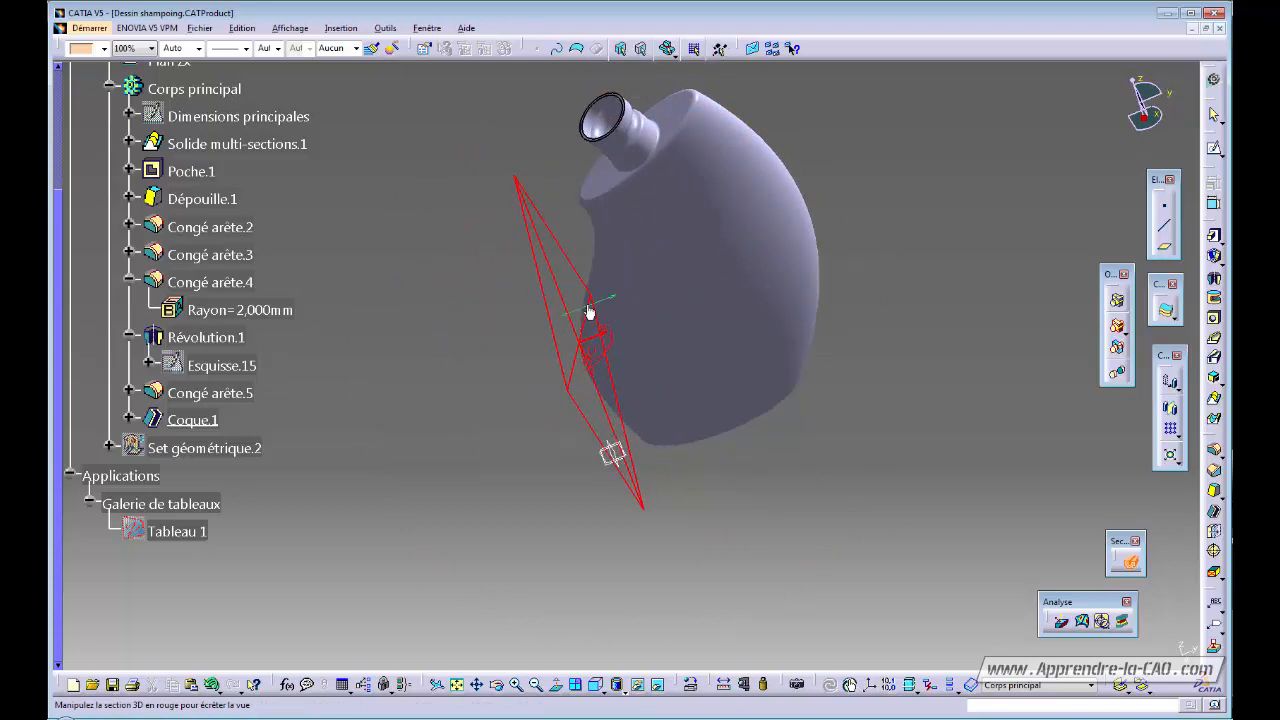
pyautogui.moveTo(590, 312); pyautogui.dragTo(674, 277)
pyautogui.moveTo(552, 358); pyautogui.dragTo(677, 451, button='middle')
pyautogui.moveTo(843, 438); pyautogui.dragTo(737, 443, button='middle')
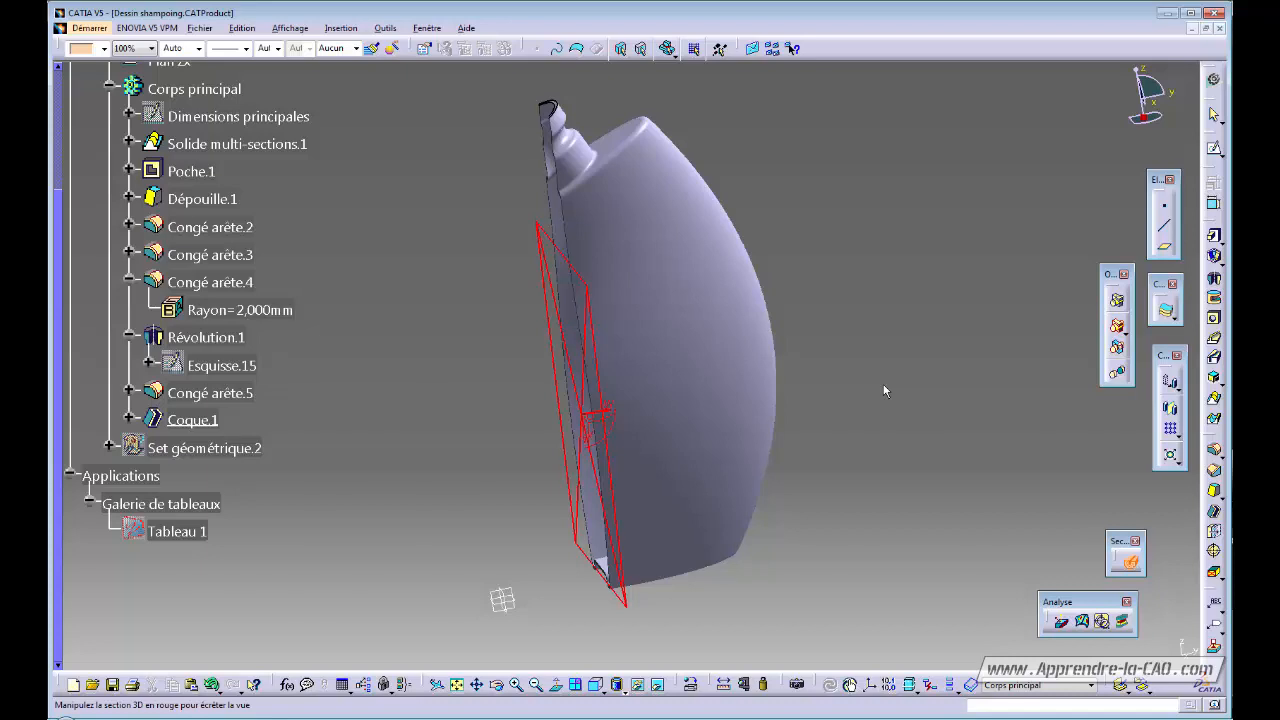
pyautogui.click(1131, 564)
pyautogui.moveTo(735, 386); pyautogui.dragTo(674, 323, button='middle')
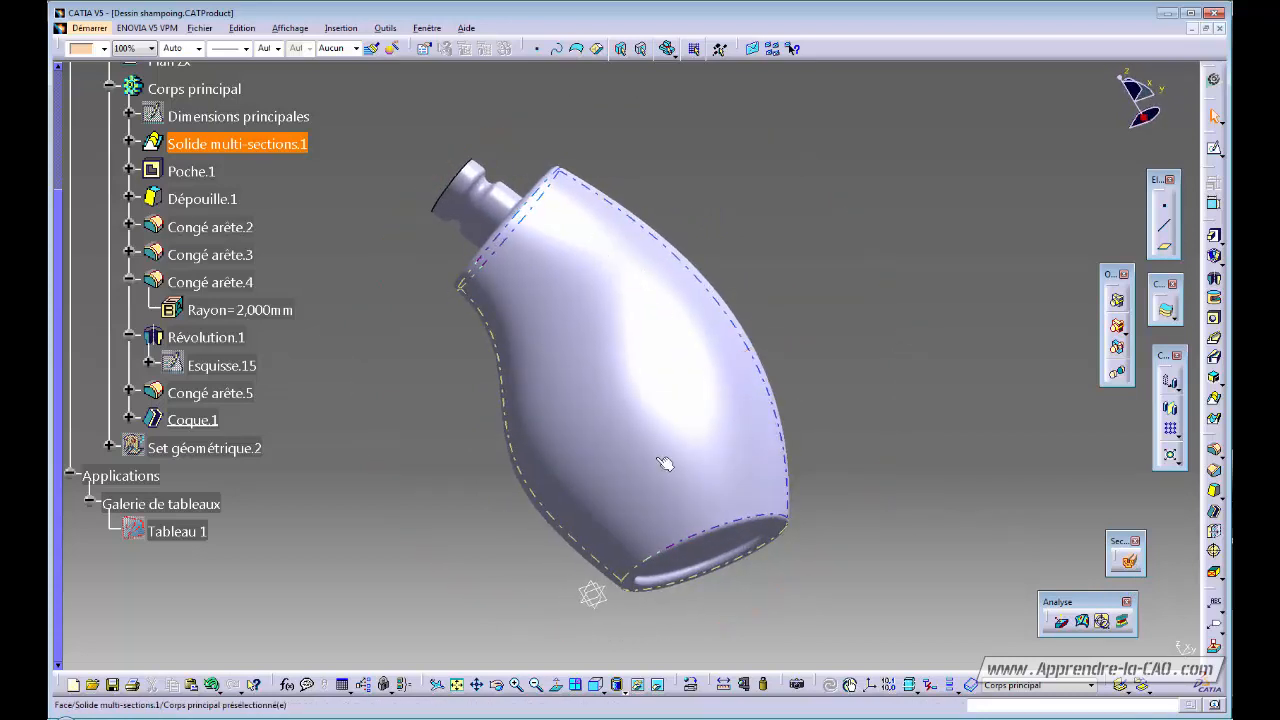
pyautogui.moveTo(666, 462); pyautogui.dragTo(634, 414, button='middle')
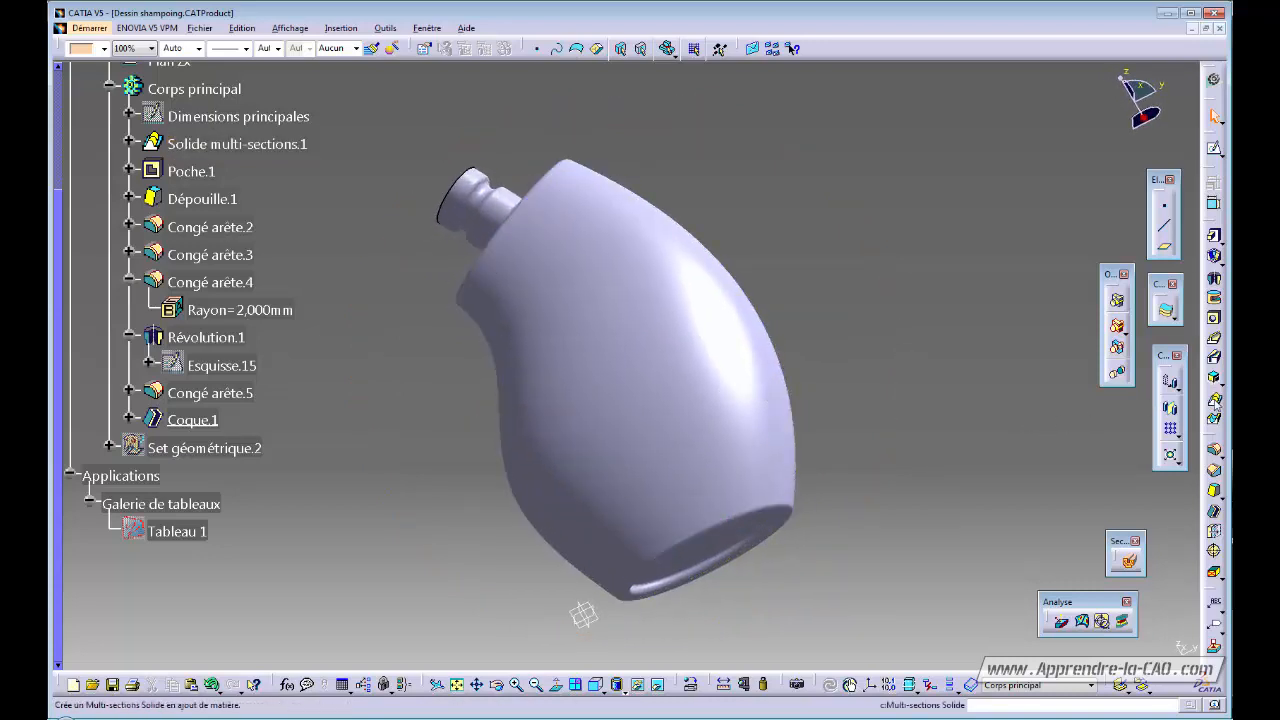
pyautogui.moveTo(584, 362); pyautogui.dragTo(684, 264, button='middle')
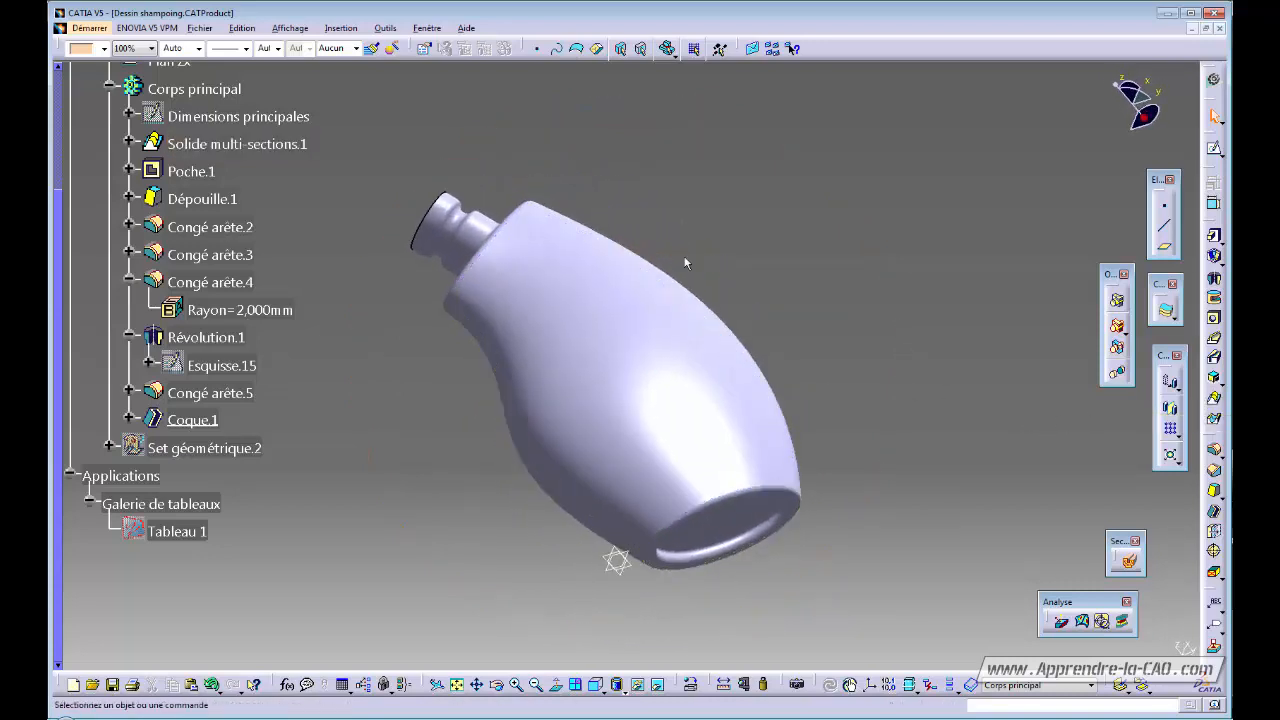
pyautogui.moveTo(638, 337); pyautogui.dragTo(624, 362, button='middle')
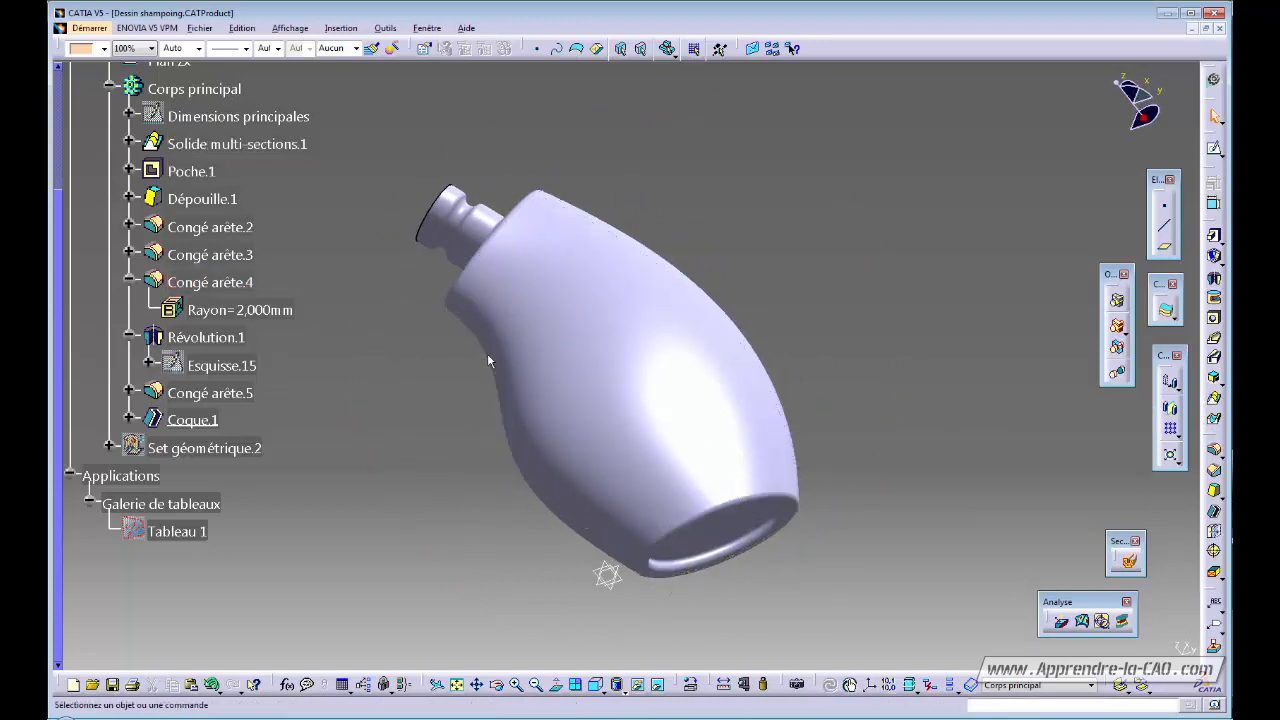
pyautogui.moveTo(754, 257); pyautogui.dragTo(793, 340, button='middle')
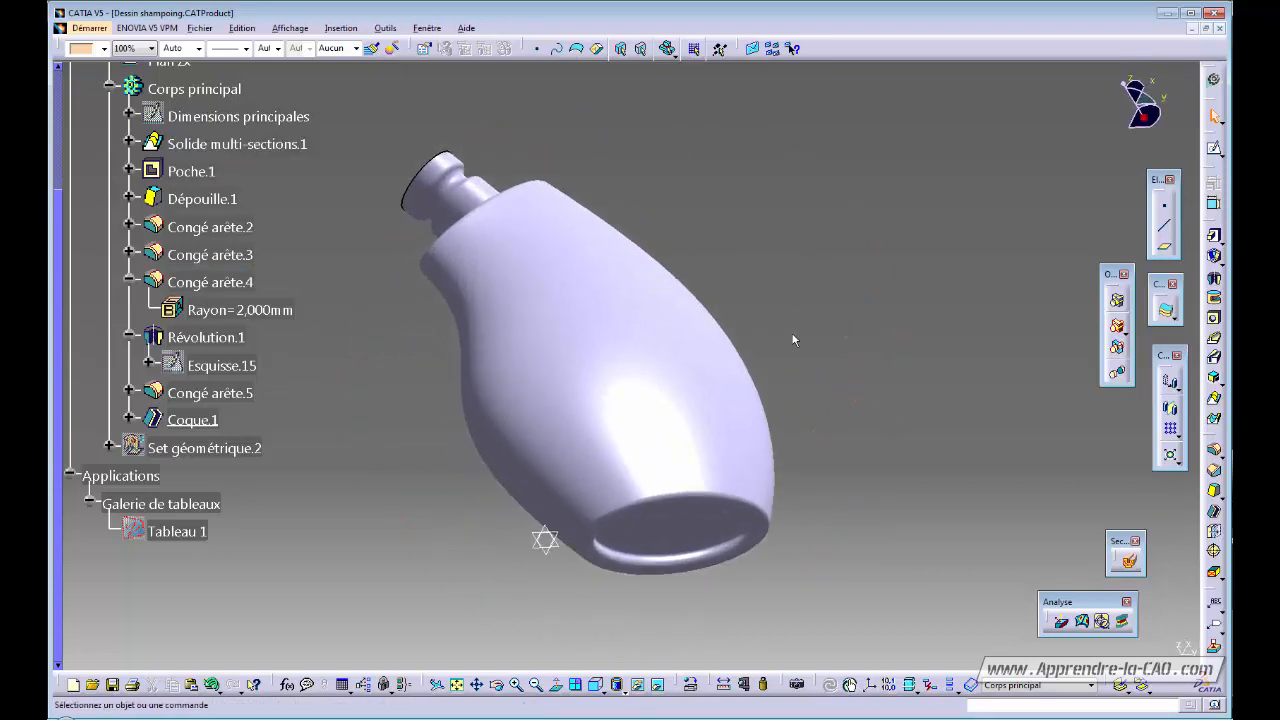